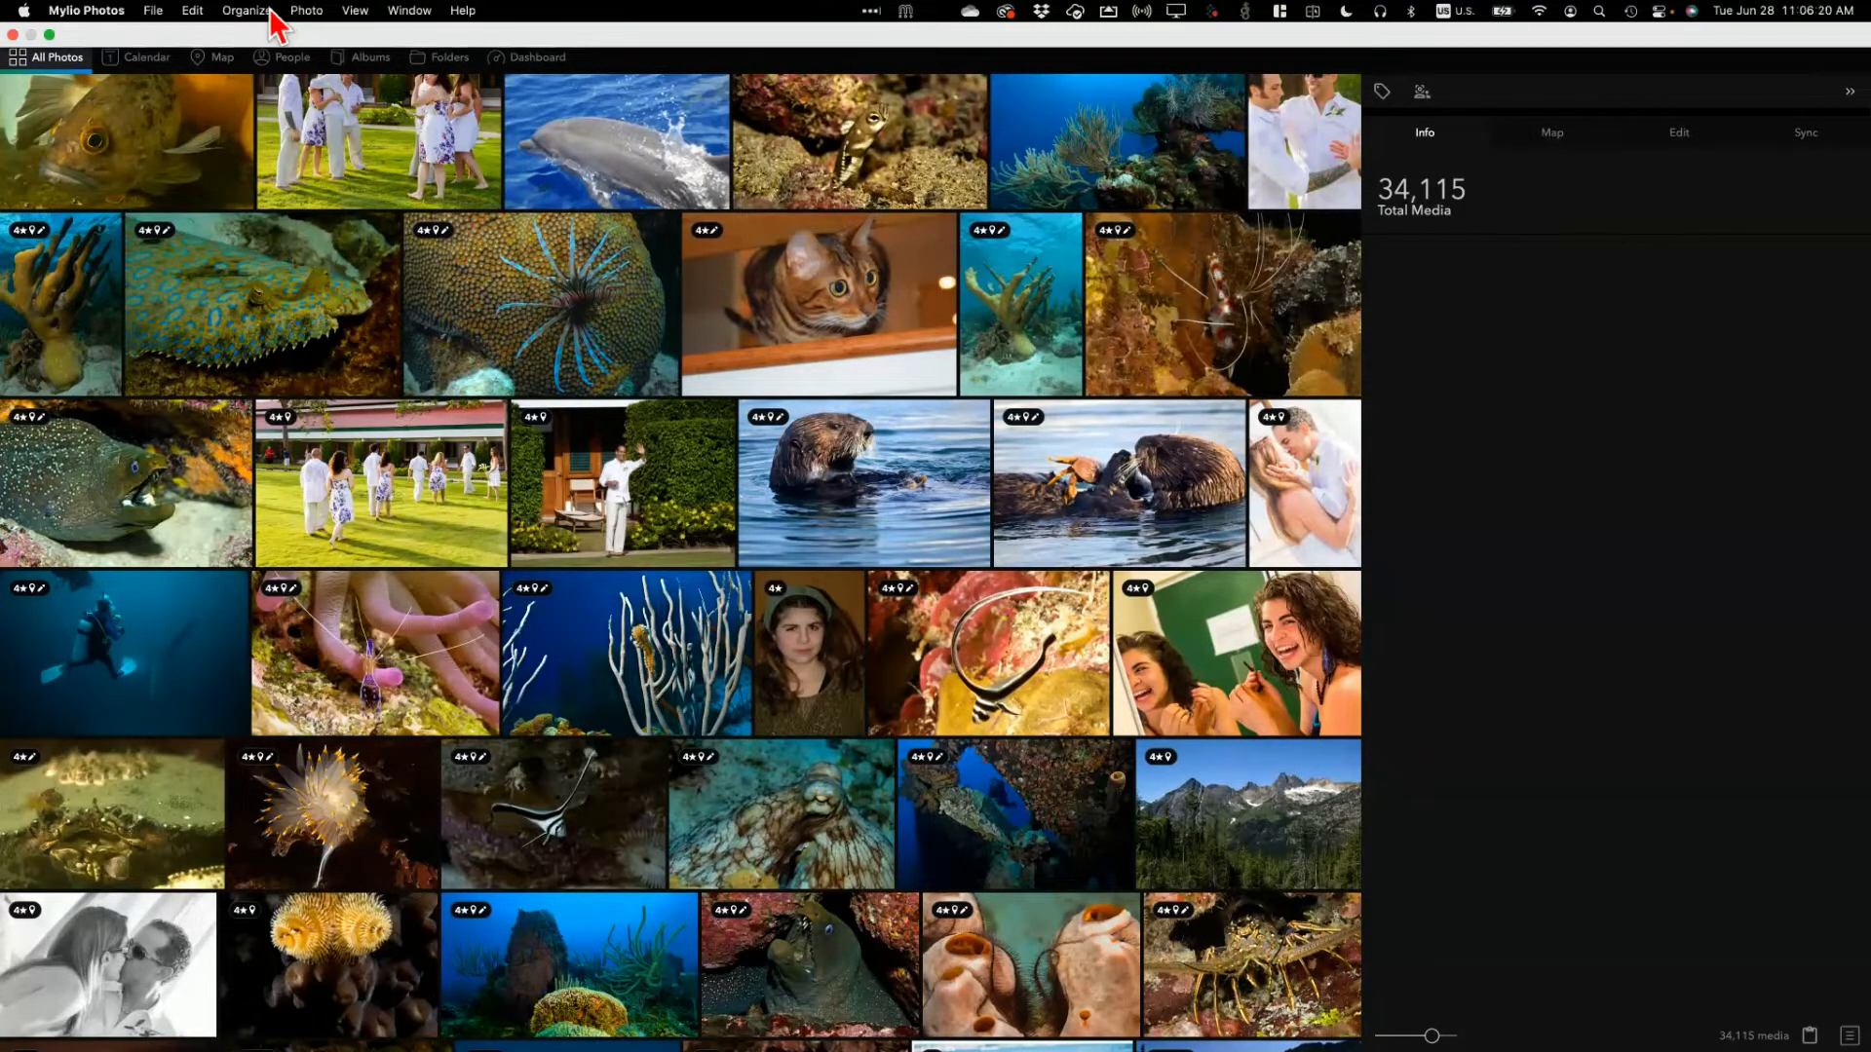
# - Open the Dashboard's quick actions and start Find Duplicates on the photo library
pyautogui.click(267, 10)
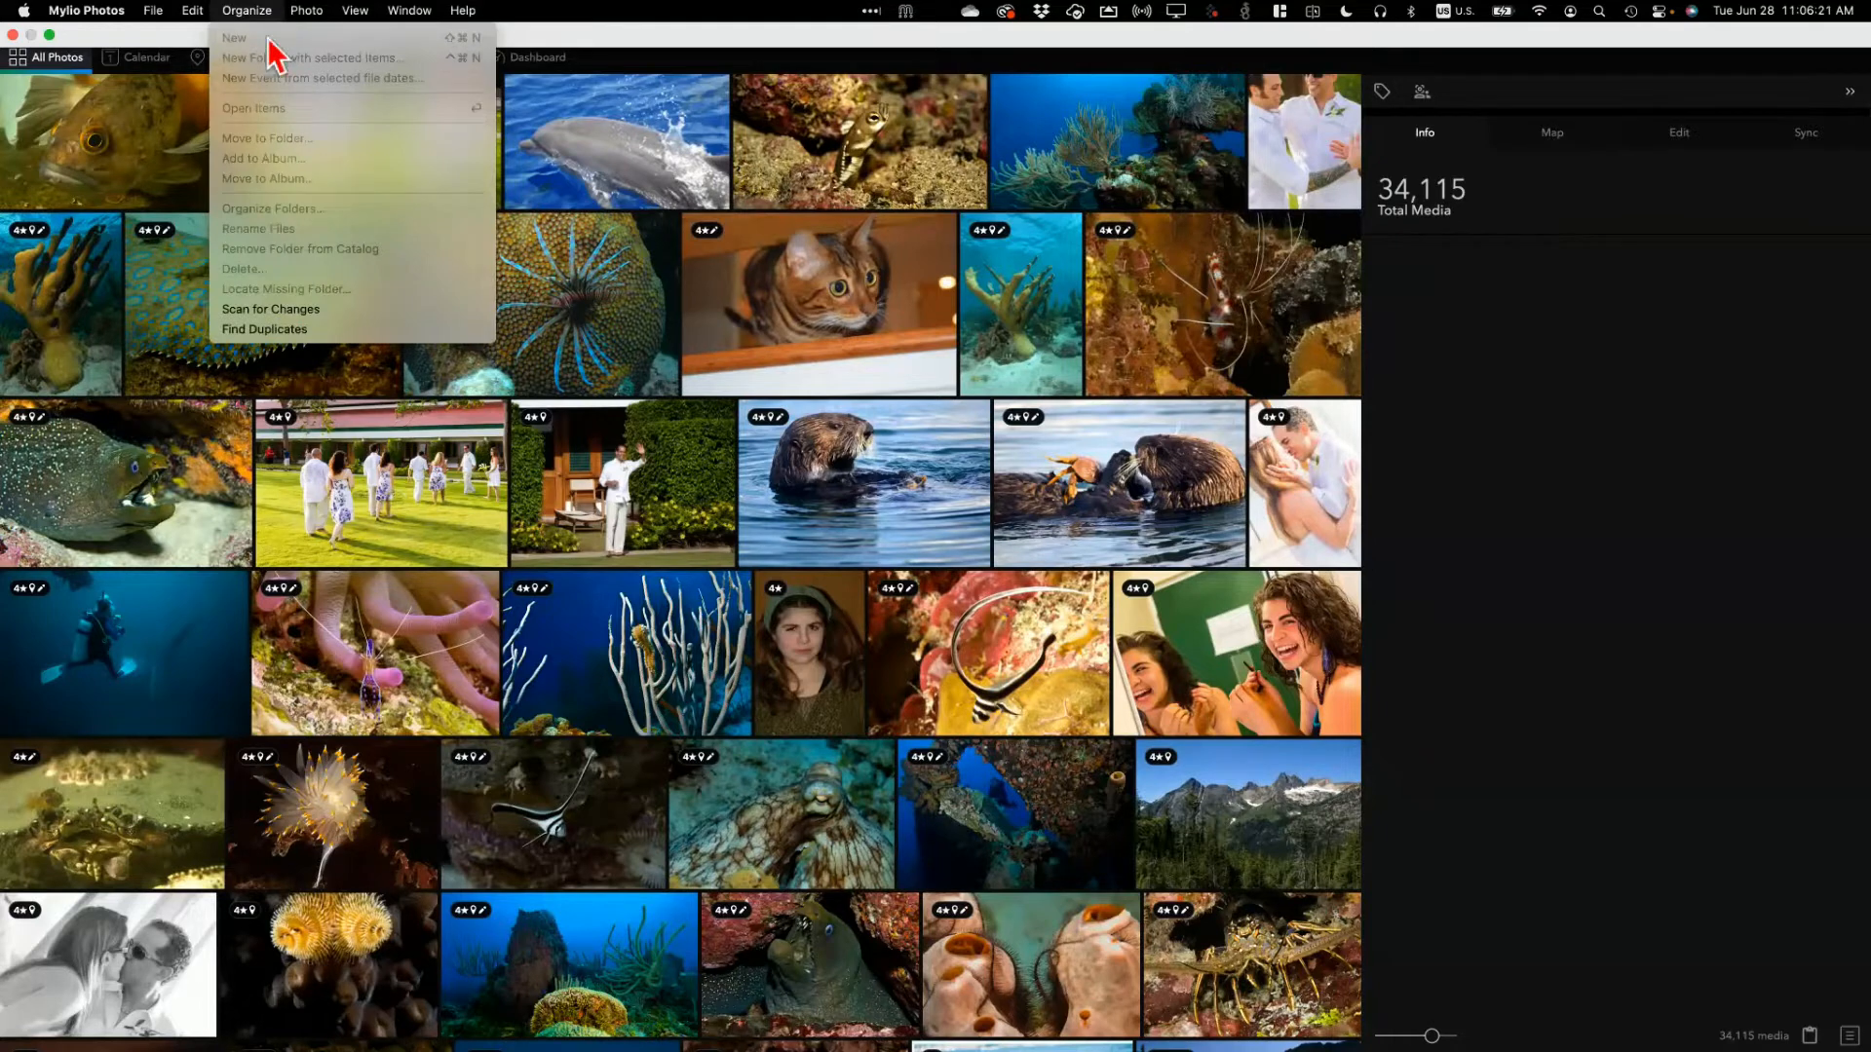
pyautogui.click(316, 333)
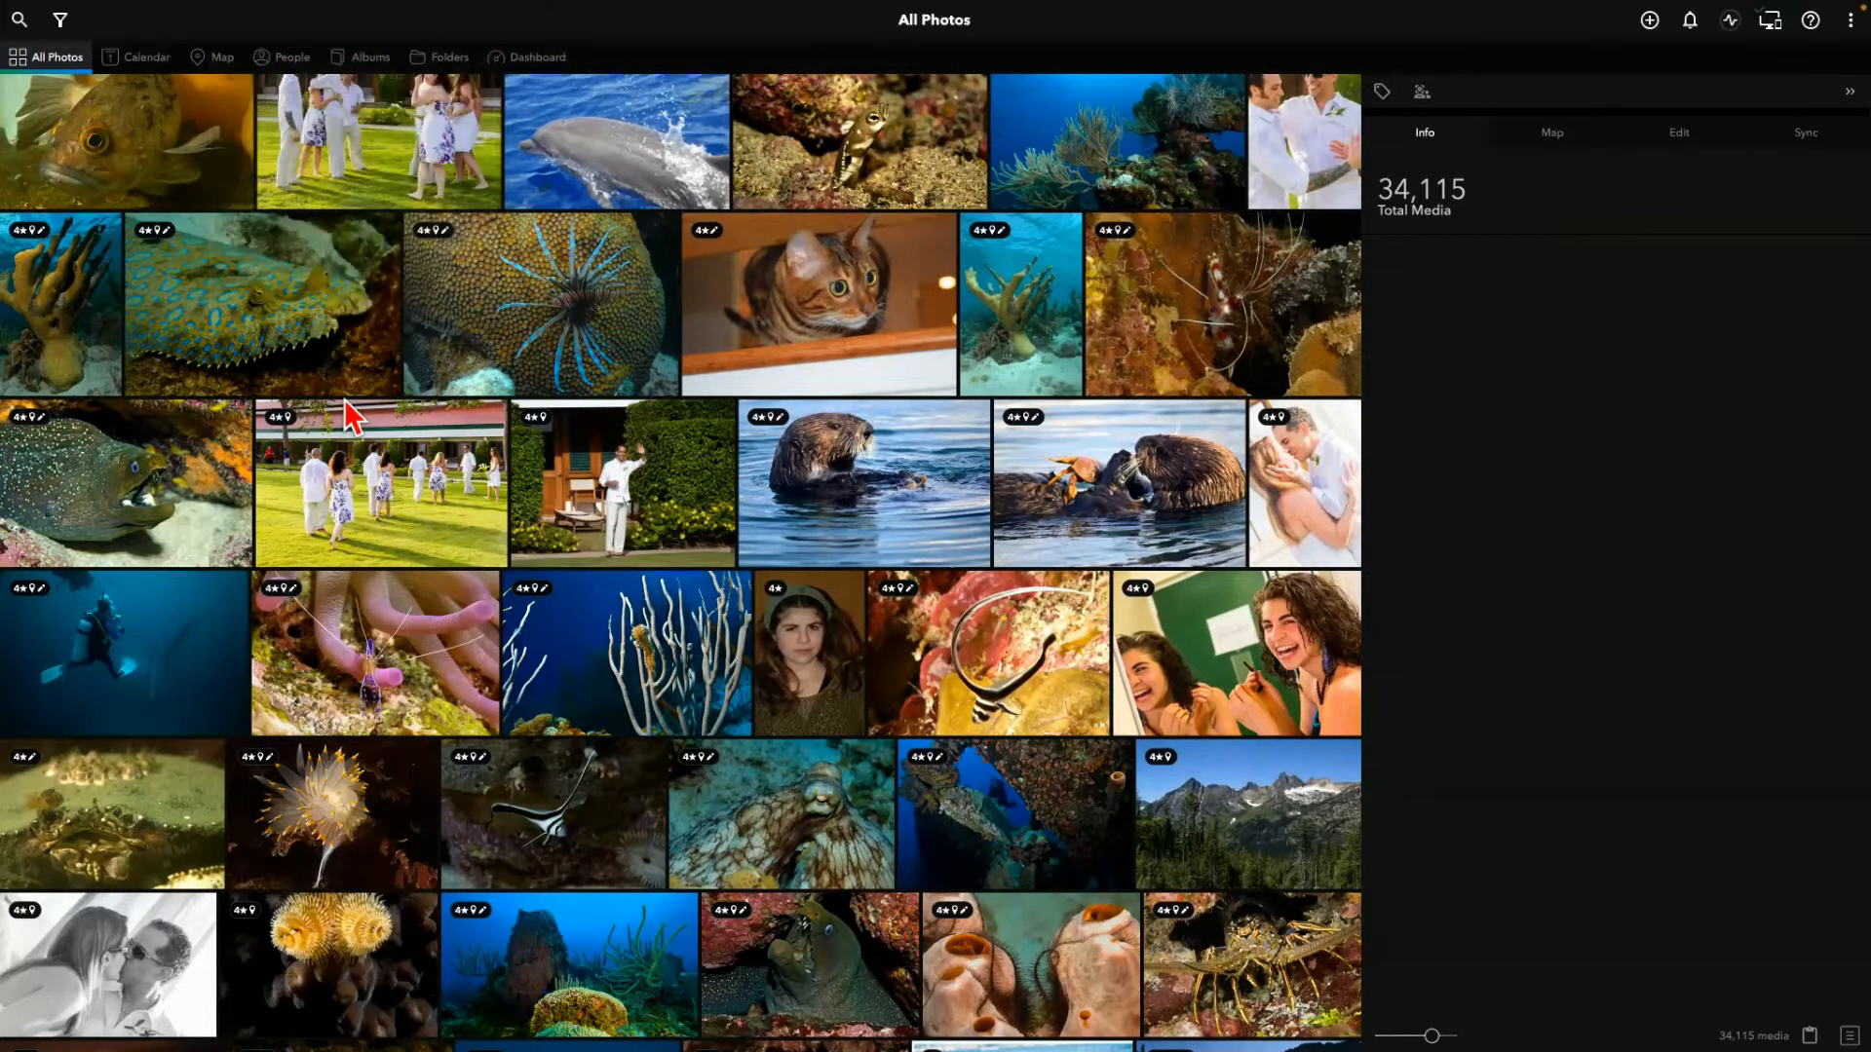
pyautogui.click(532, 61)
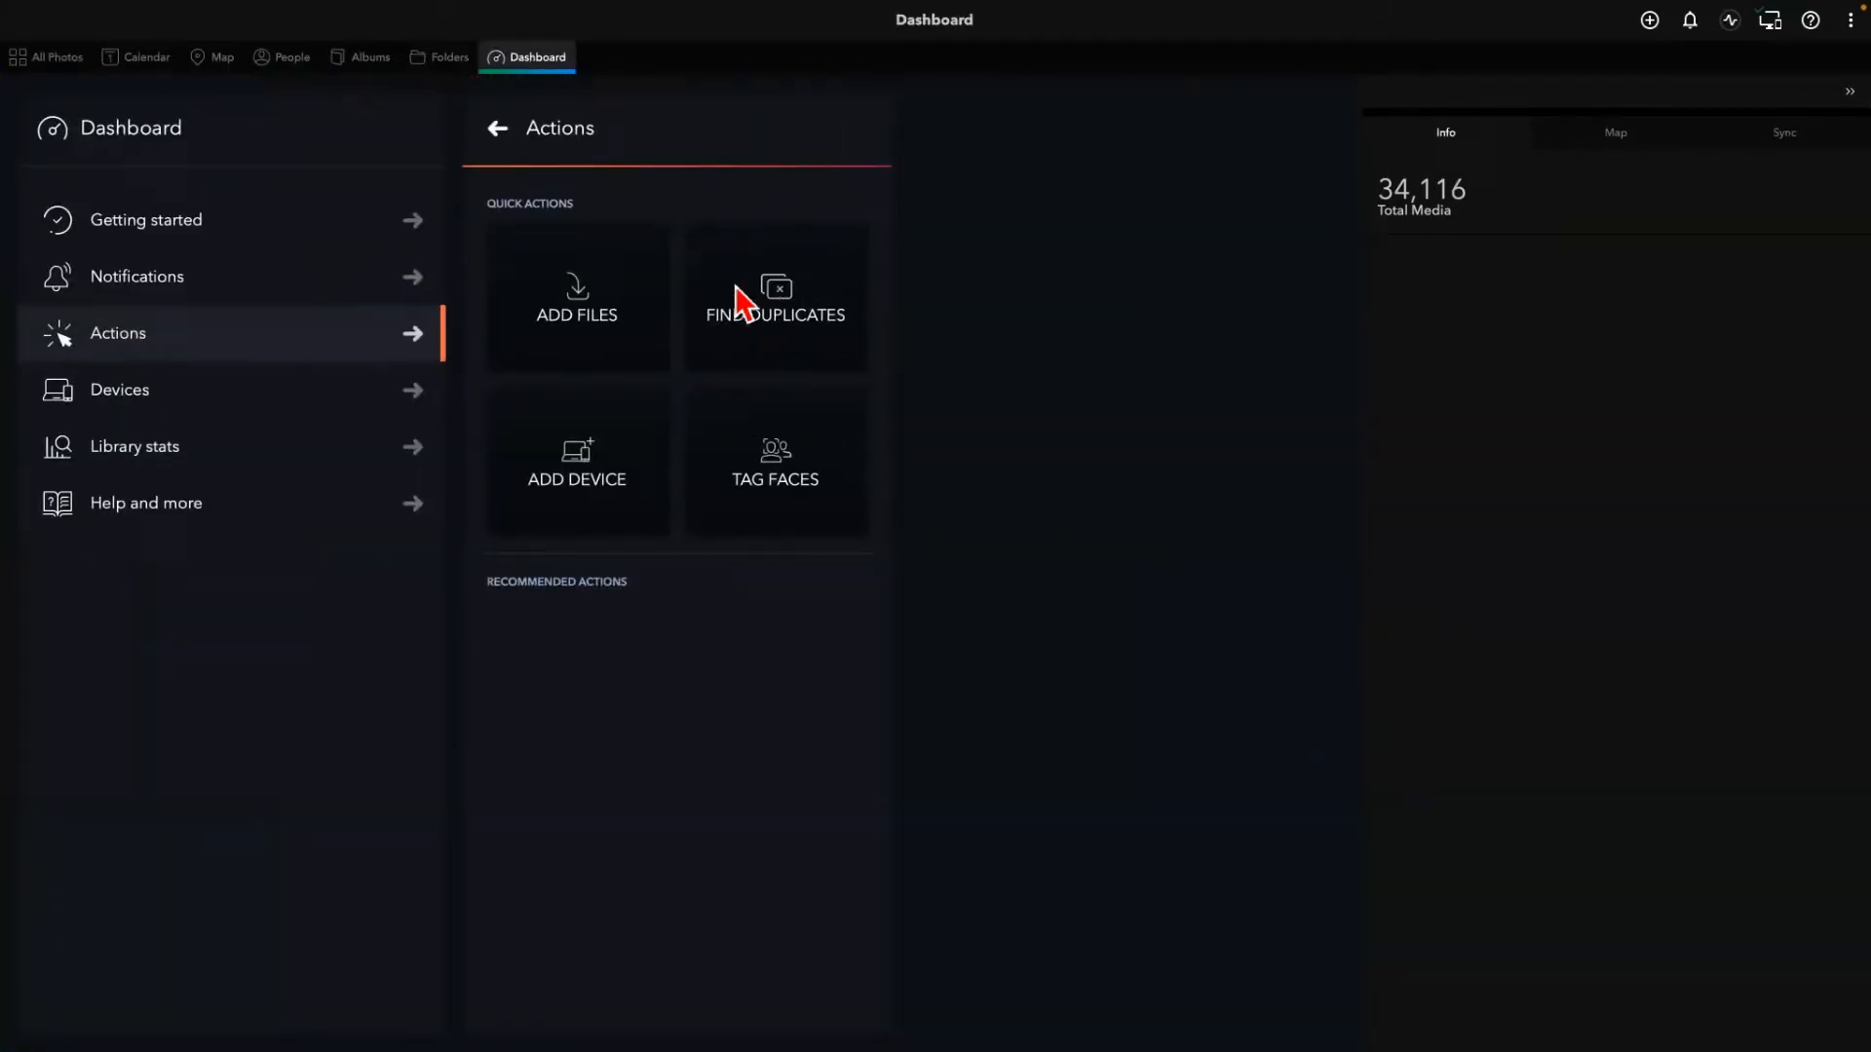
pyautogui.click(794, 329)
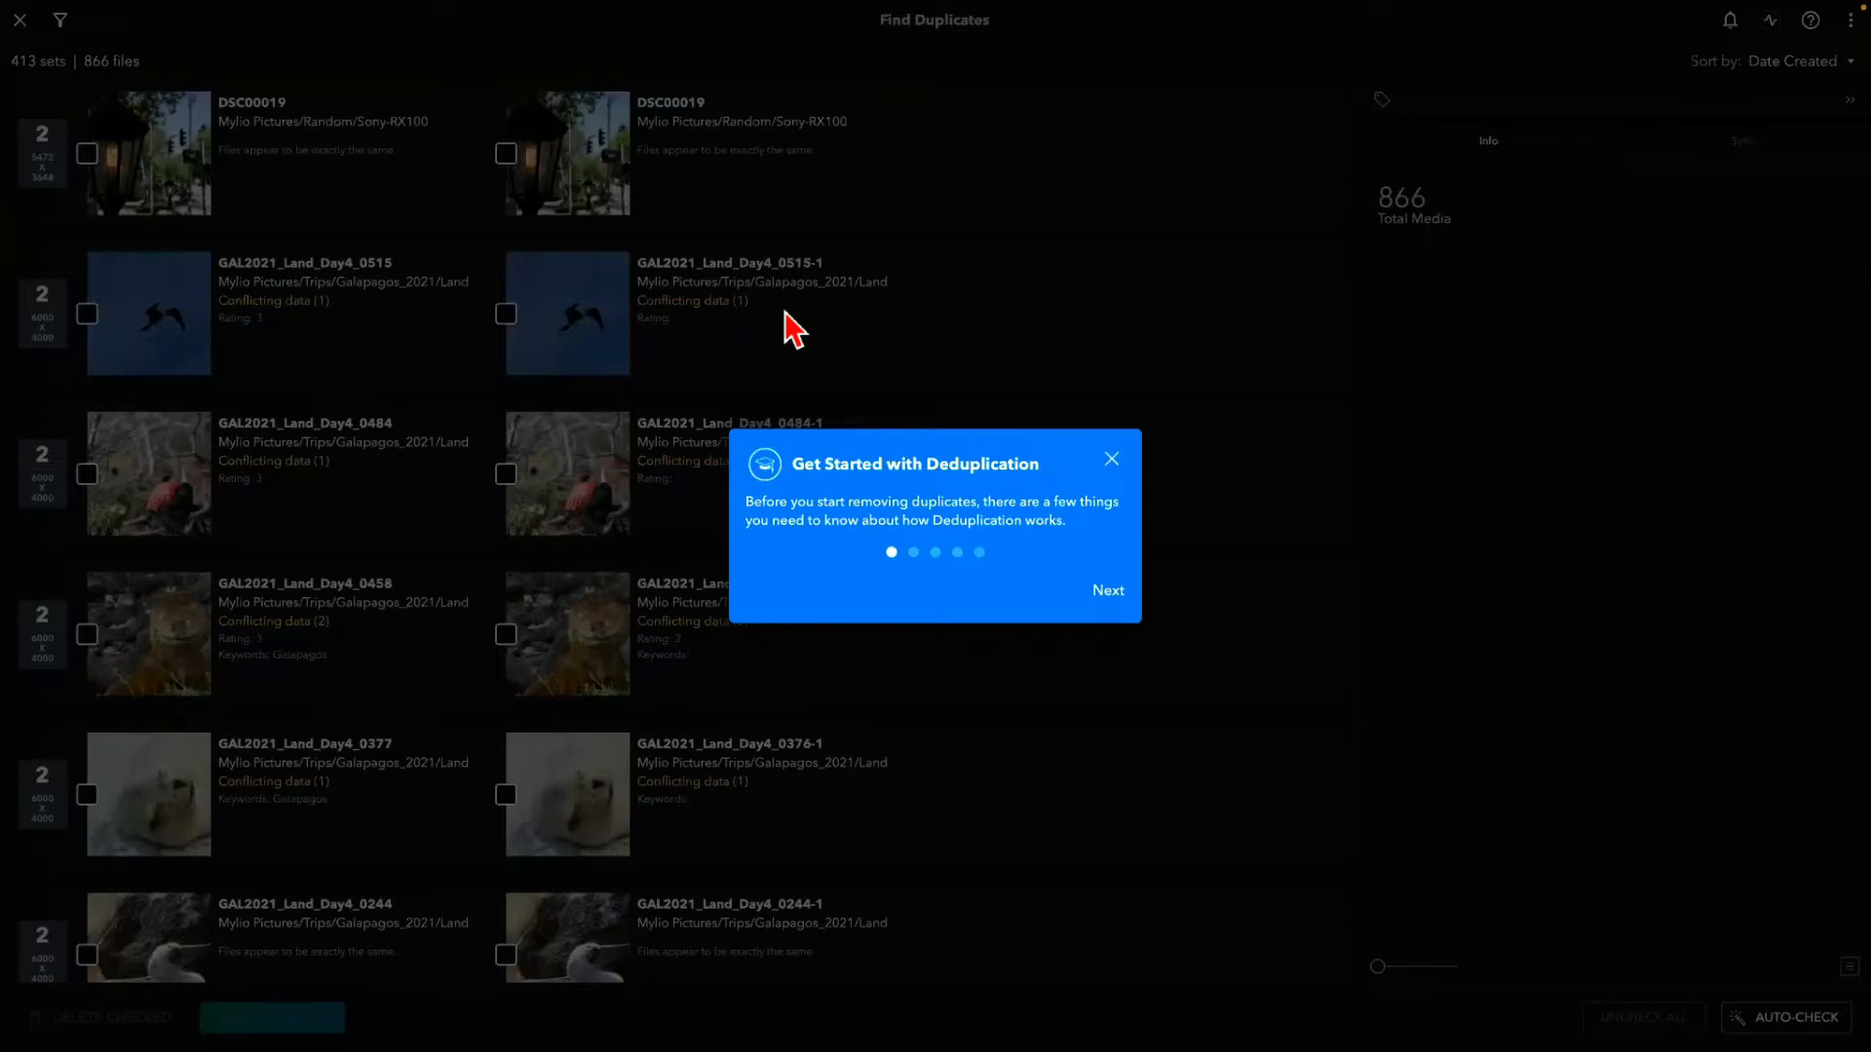
# - Go through the Get Started with Deduplication tips to the end, finish them, and hide the filter bar
pyautogui.click(1108, 590)
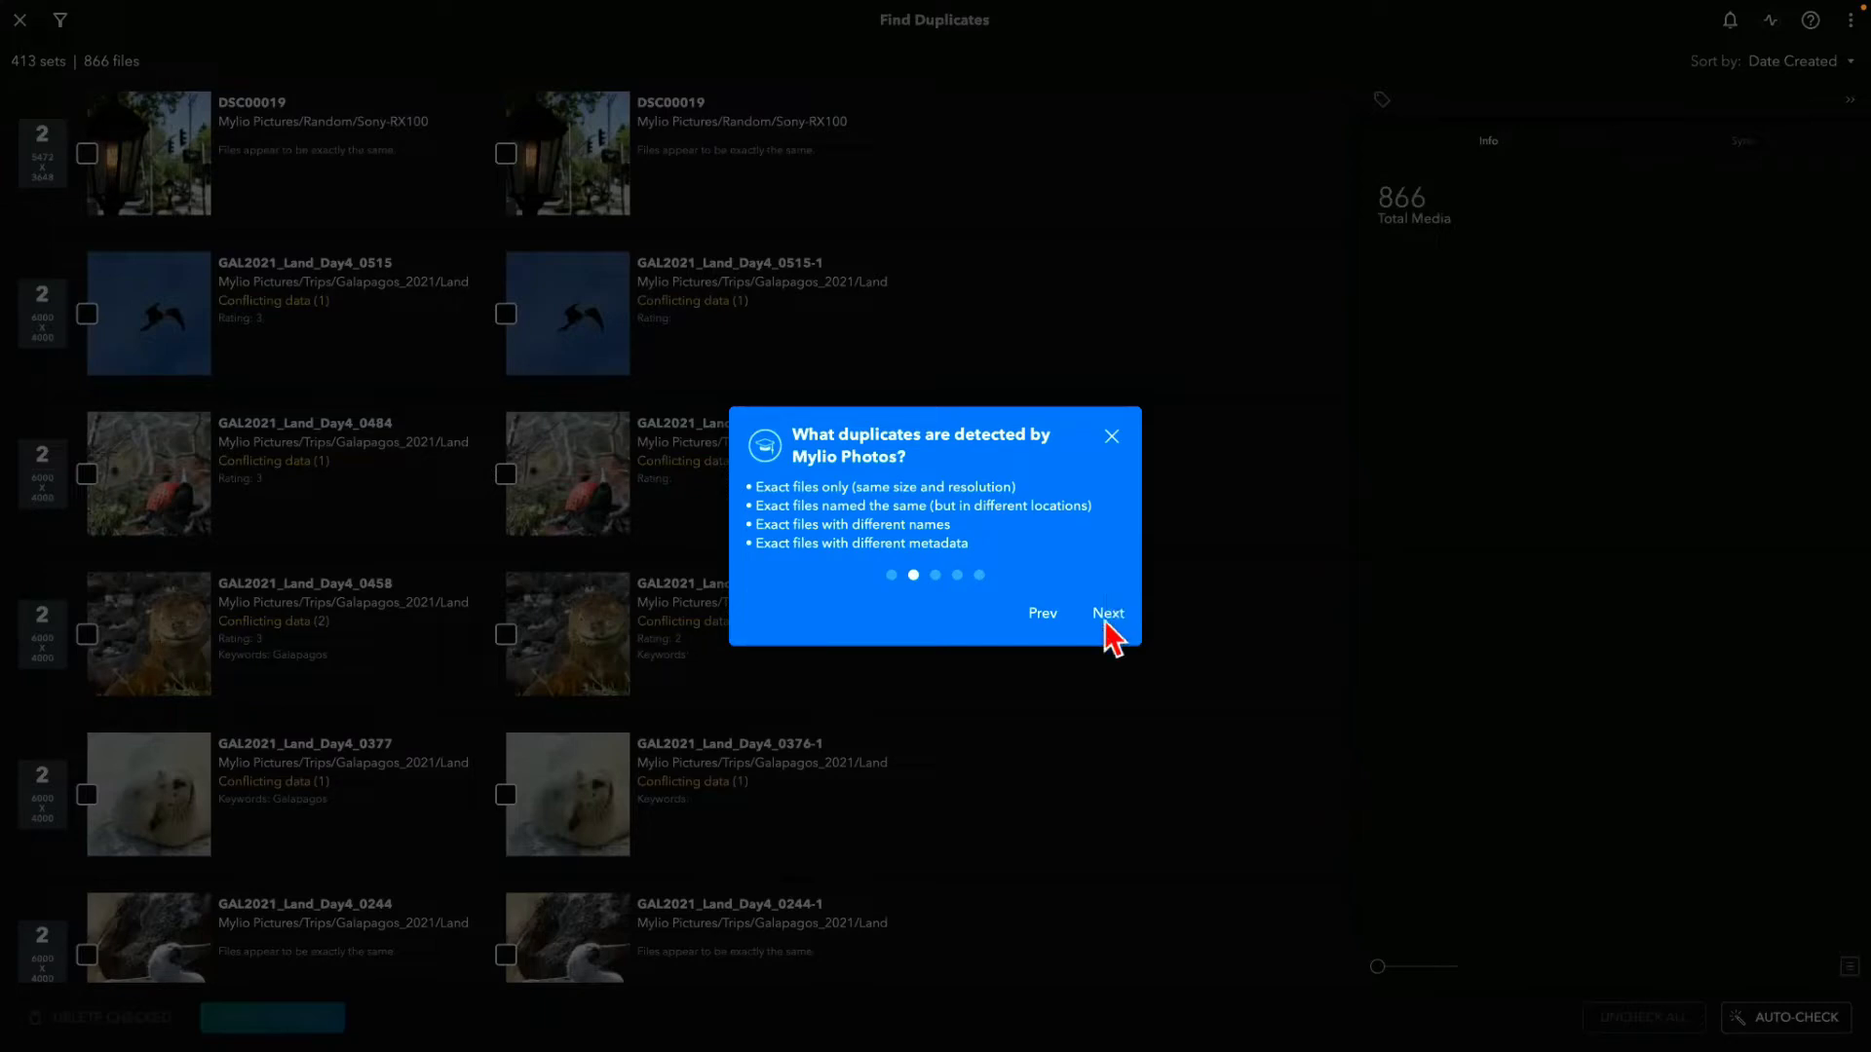
pyautogui.click(1110, 629)
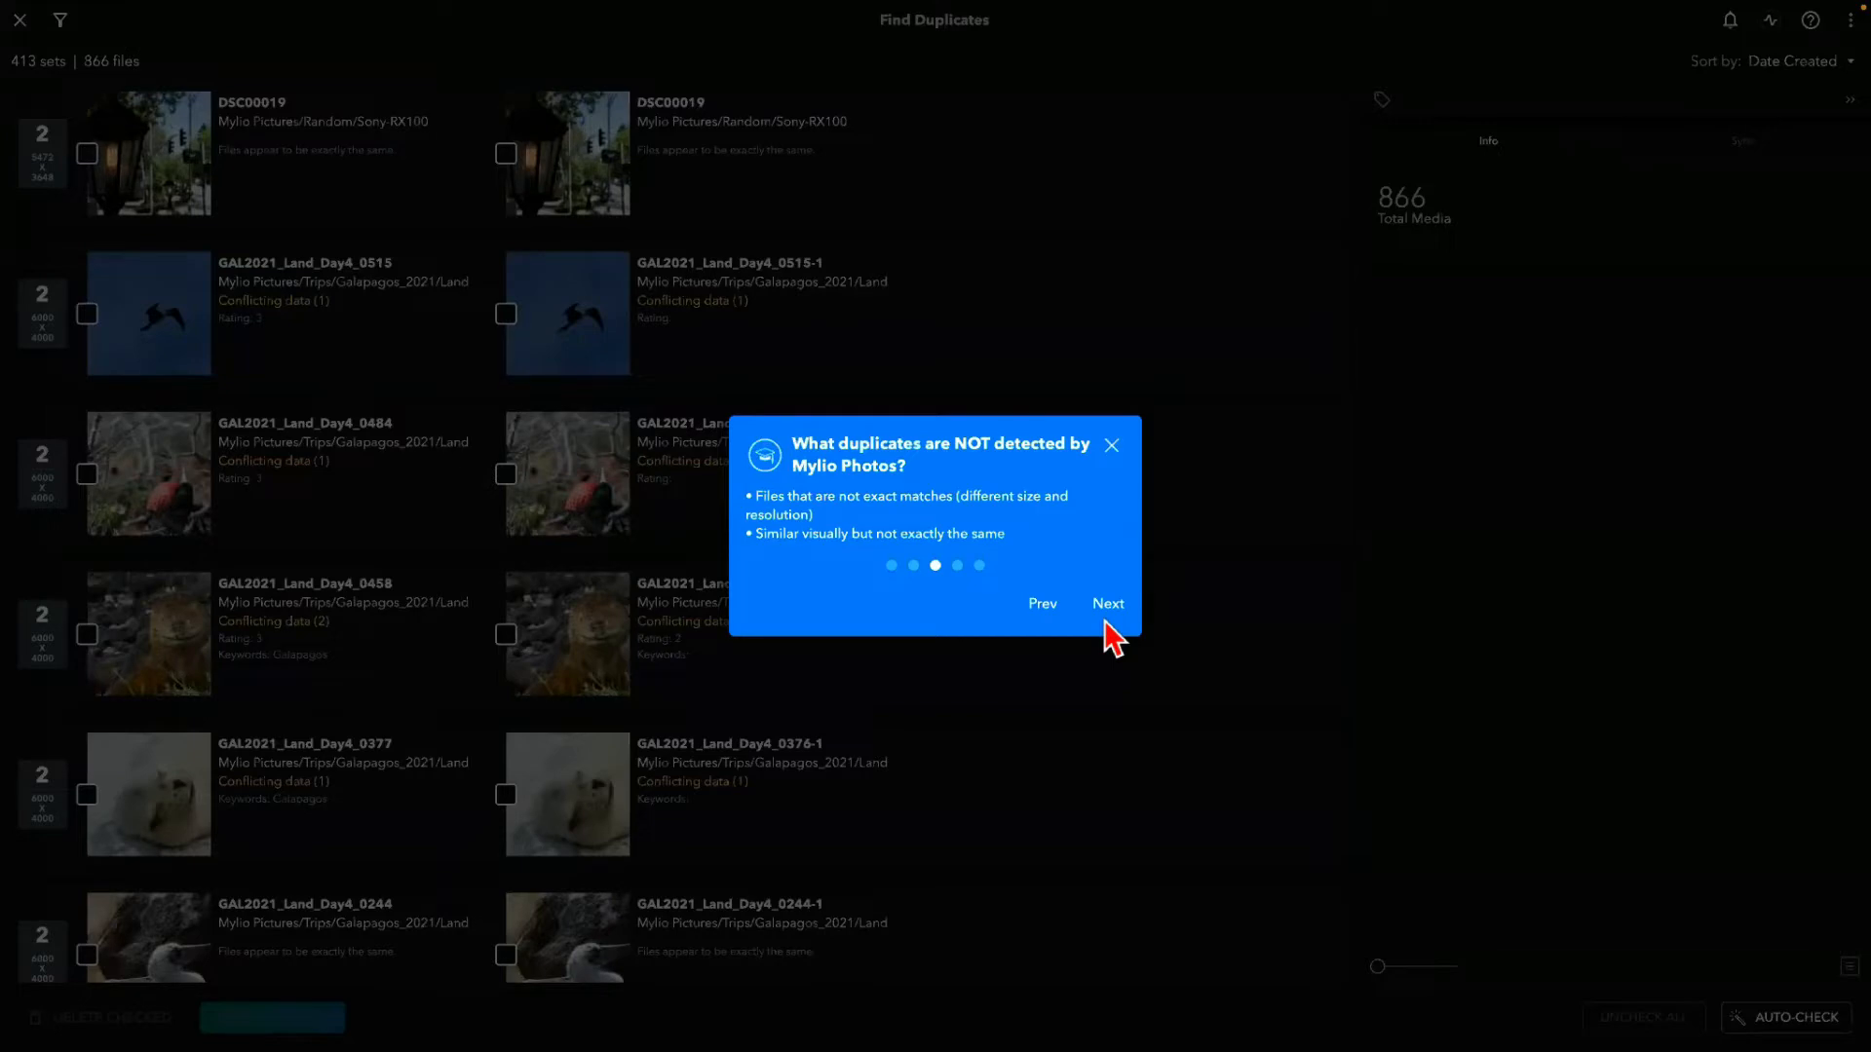
pyautogui.click(1108, 606)
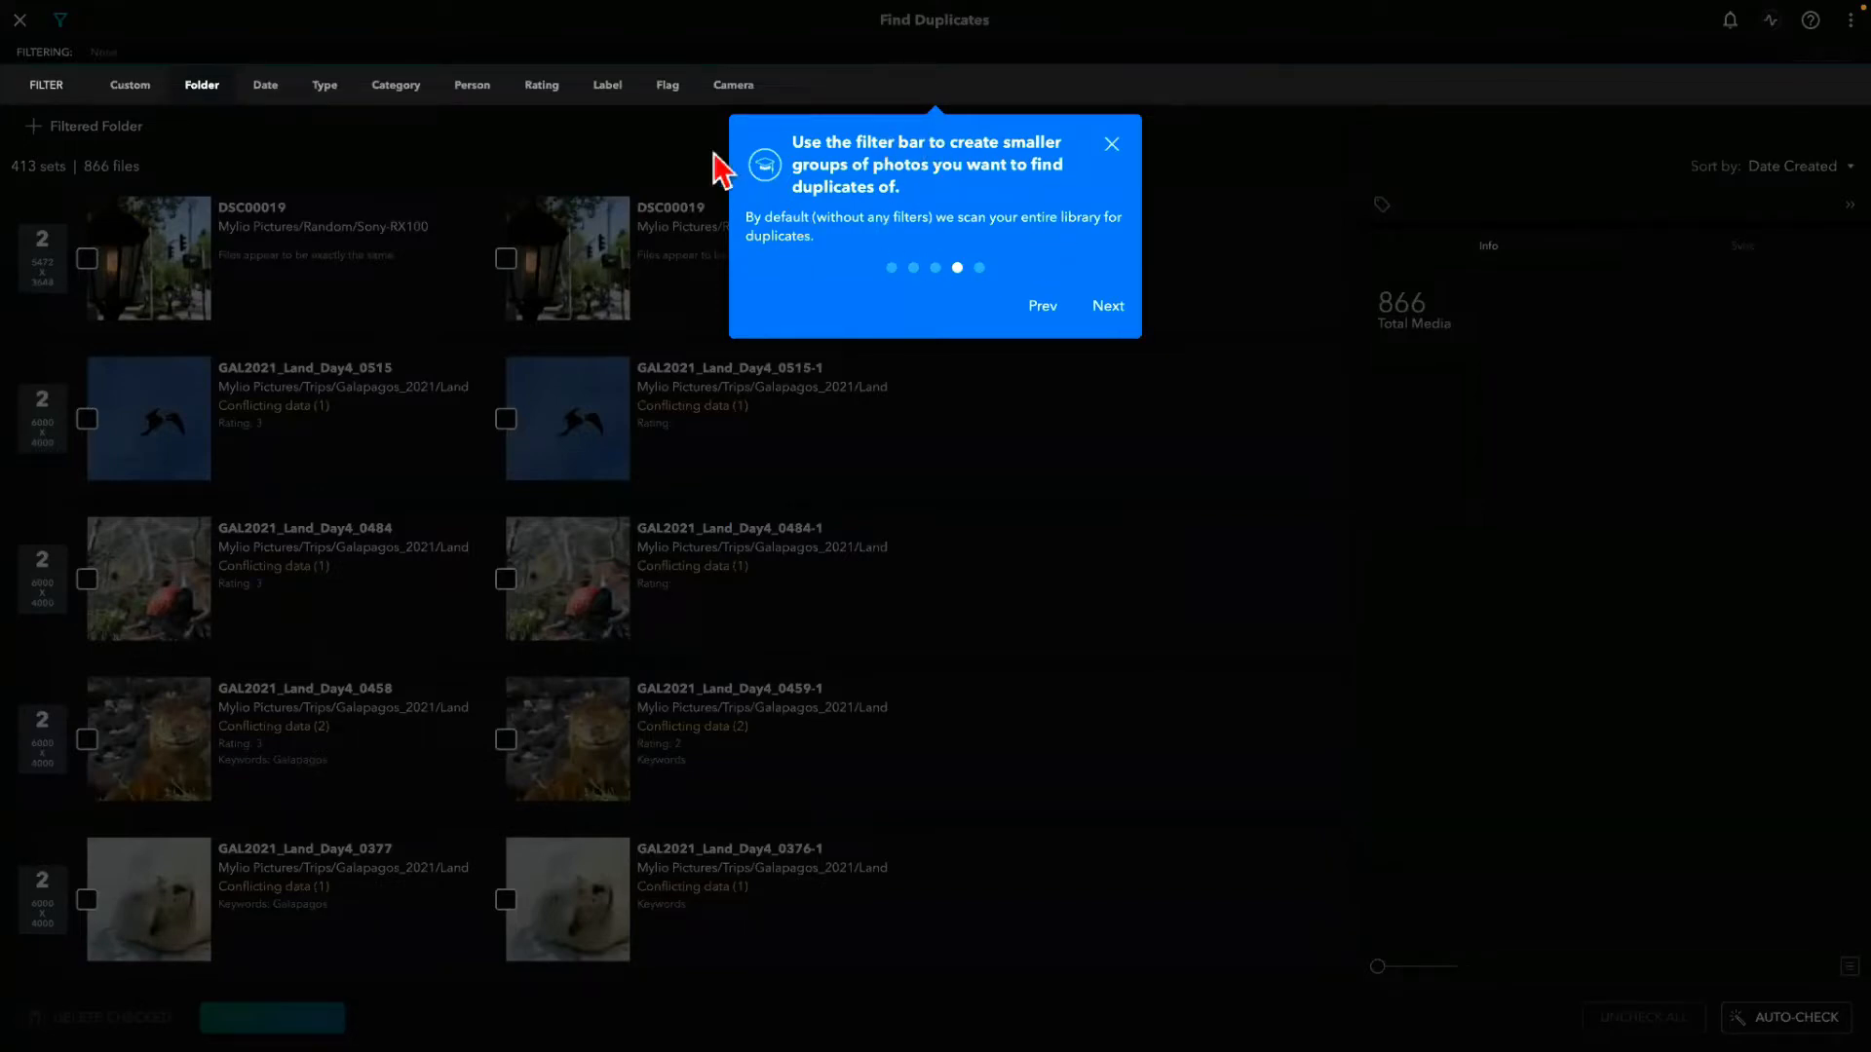
pyautogui.click(1109, 314)
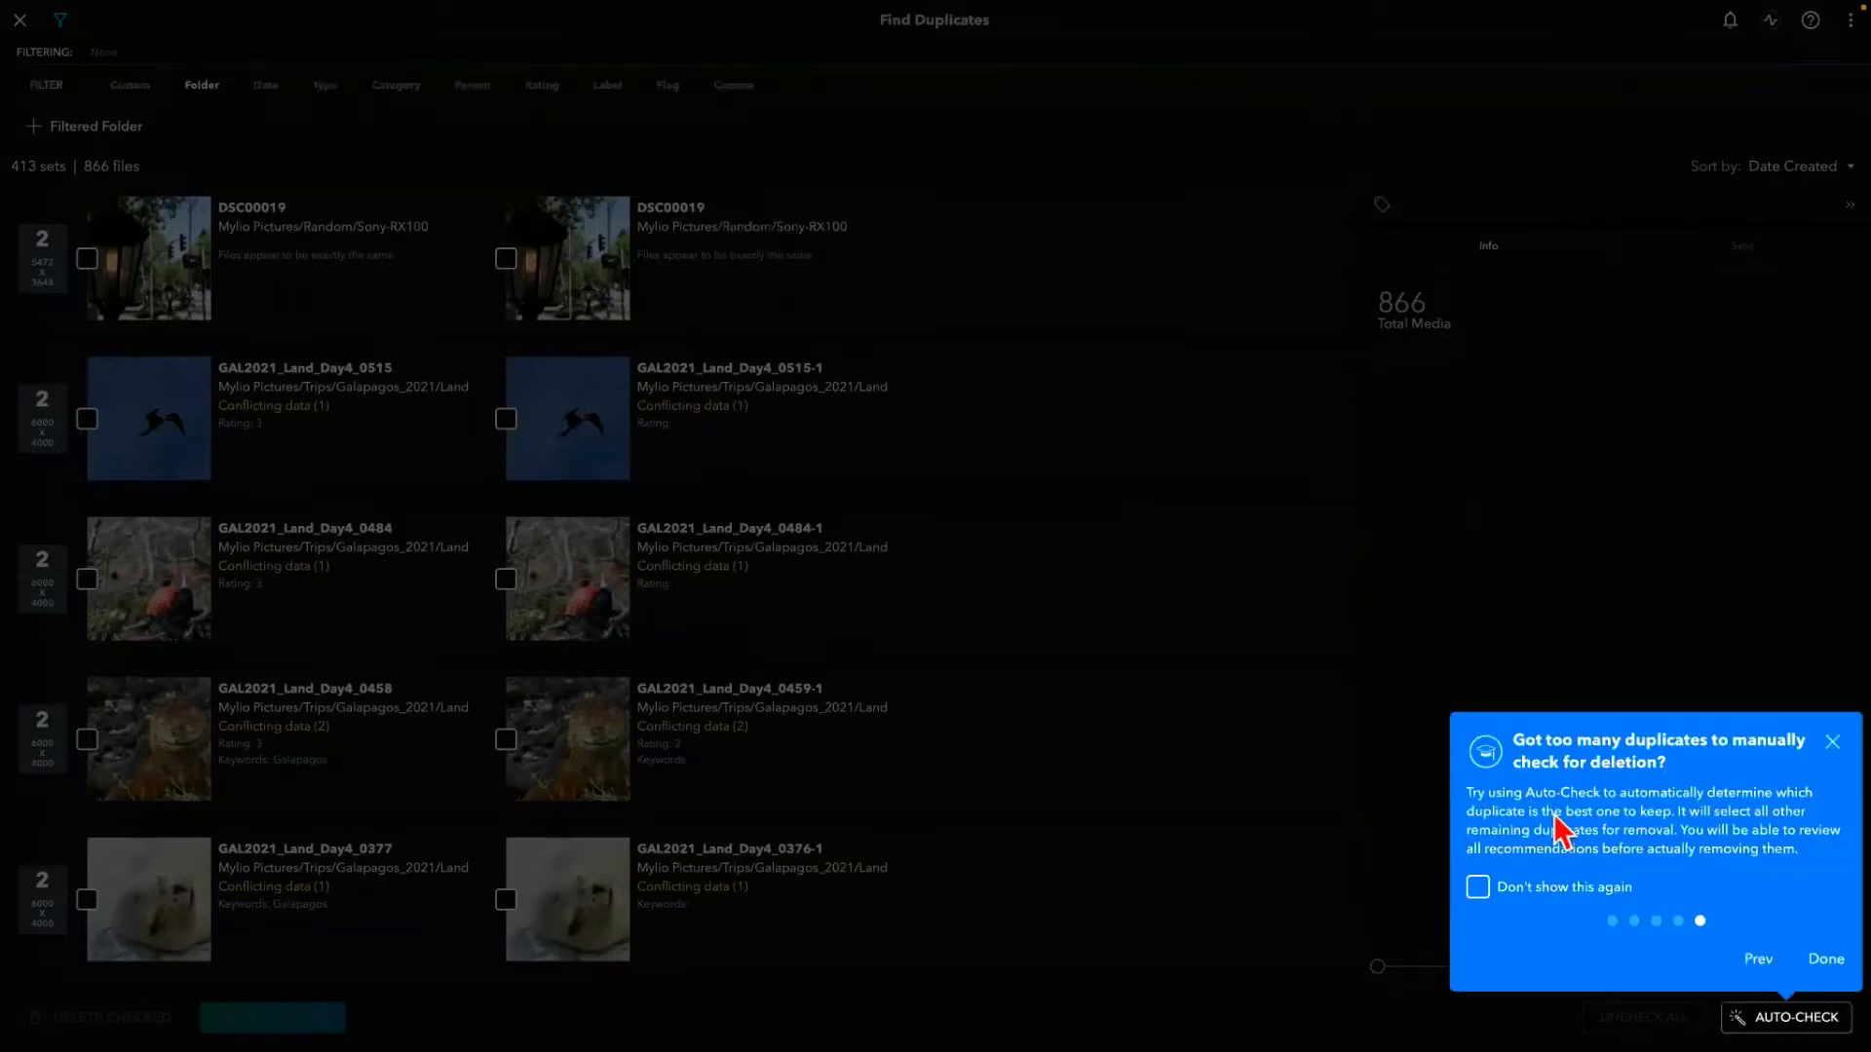
pyautogui.click(1478, 889)
pyautogui.click(1478, 887)
pyautogui.click(1824, 959)
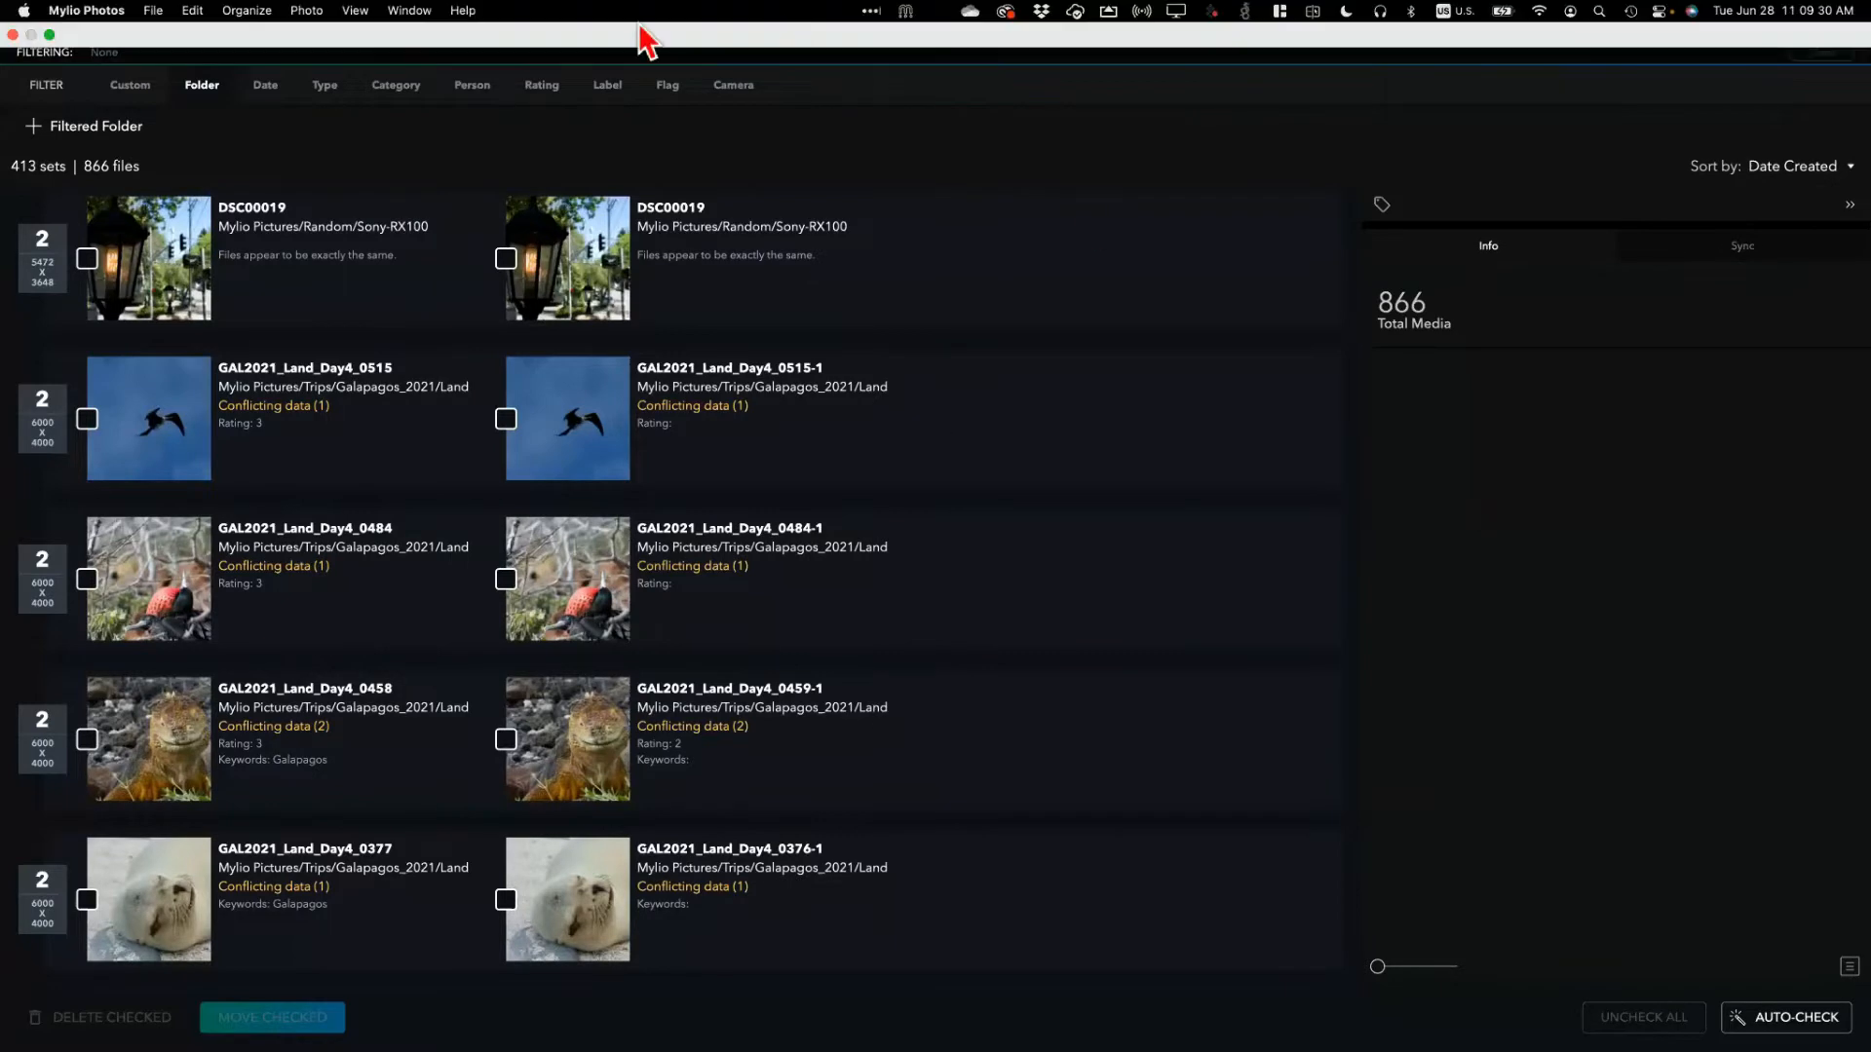
pyautogui.click(59, 20)
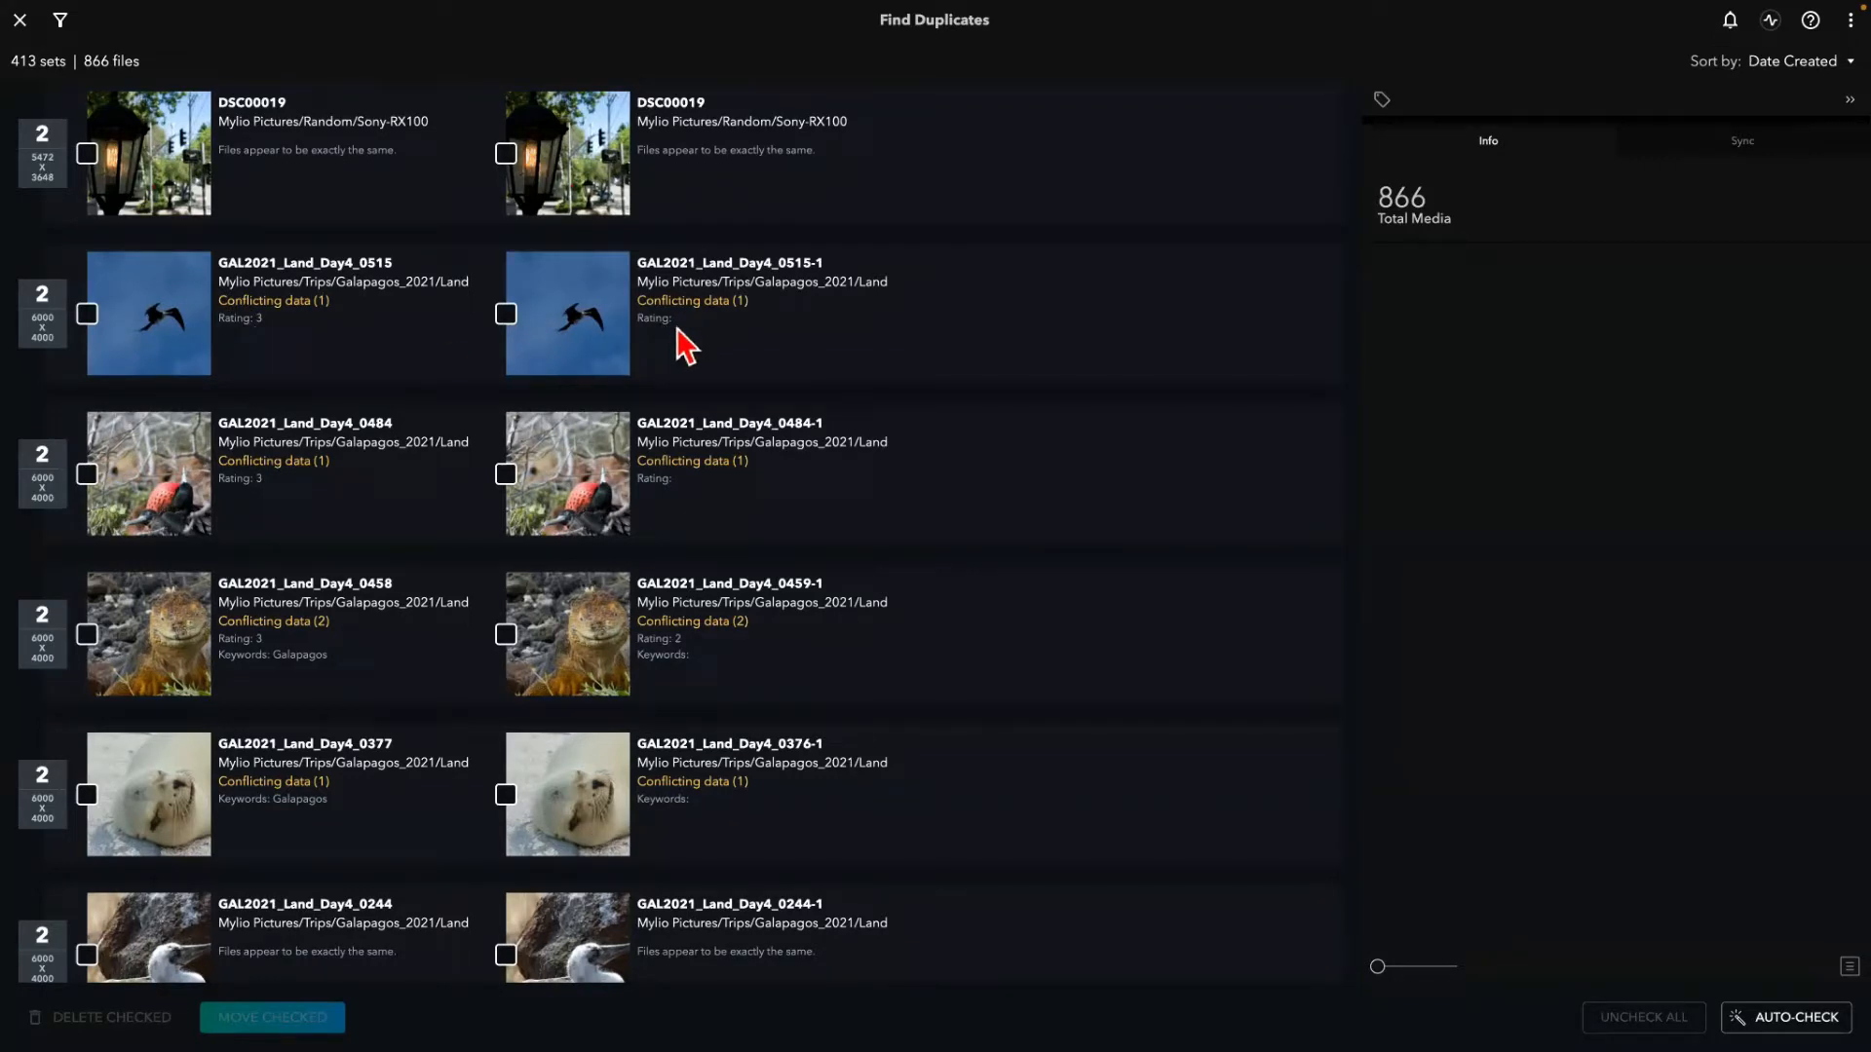
# - Look through the list of duplicate sets, comparing file names, folders and conflicting data
pyautogui.scroll(-2, 659, 363)
pyautogui.scroll(-5, 659, 363)
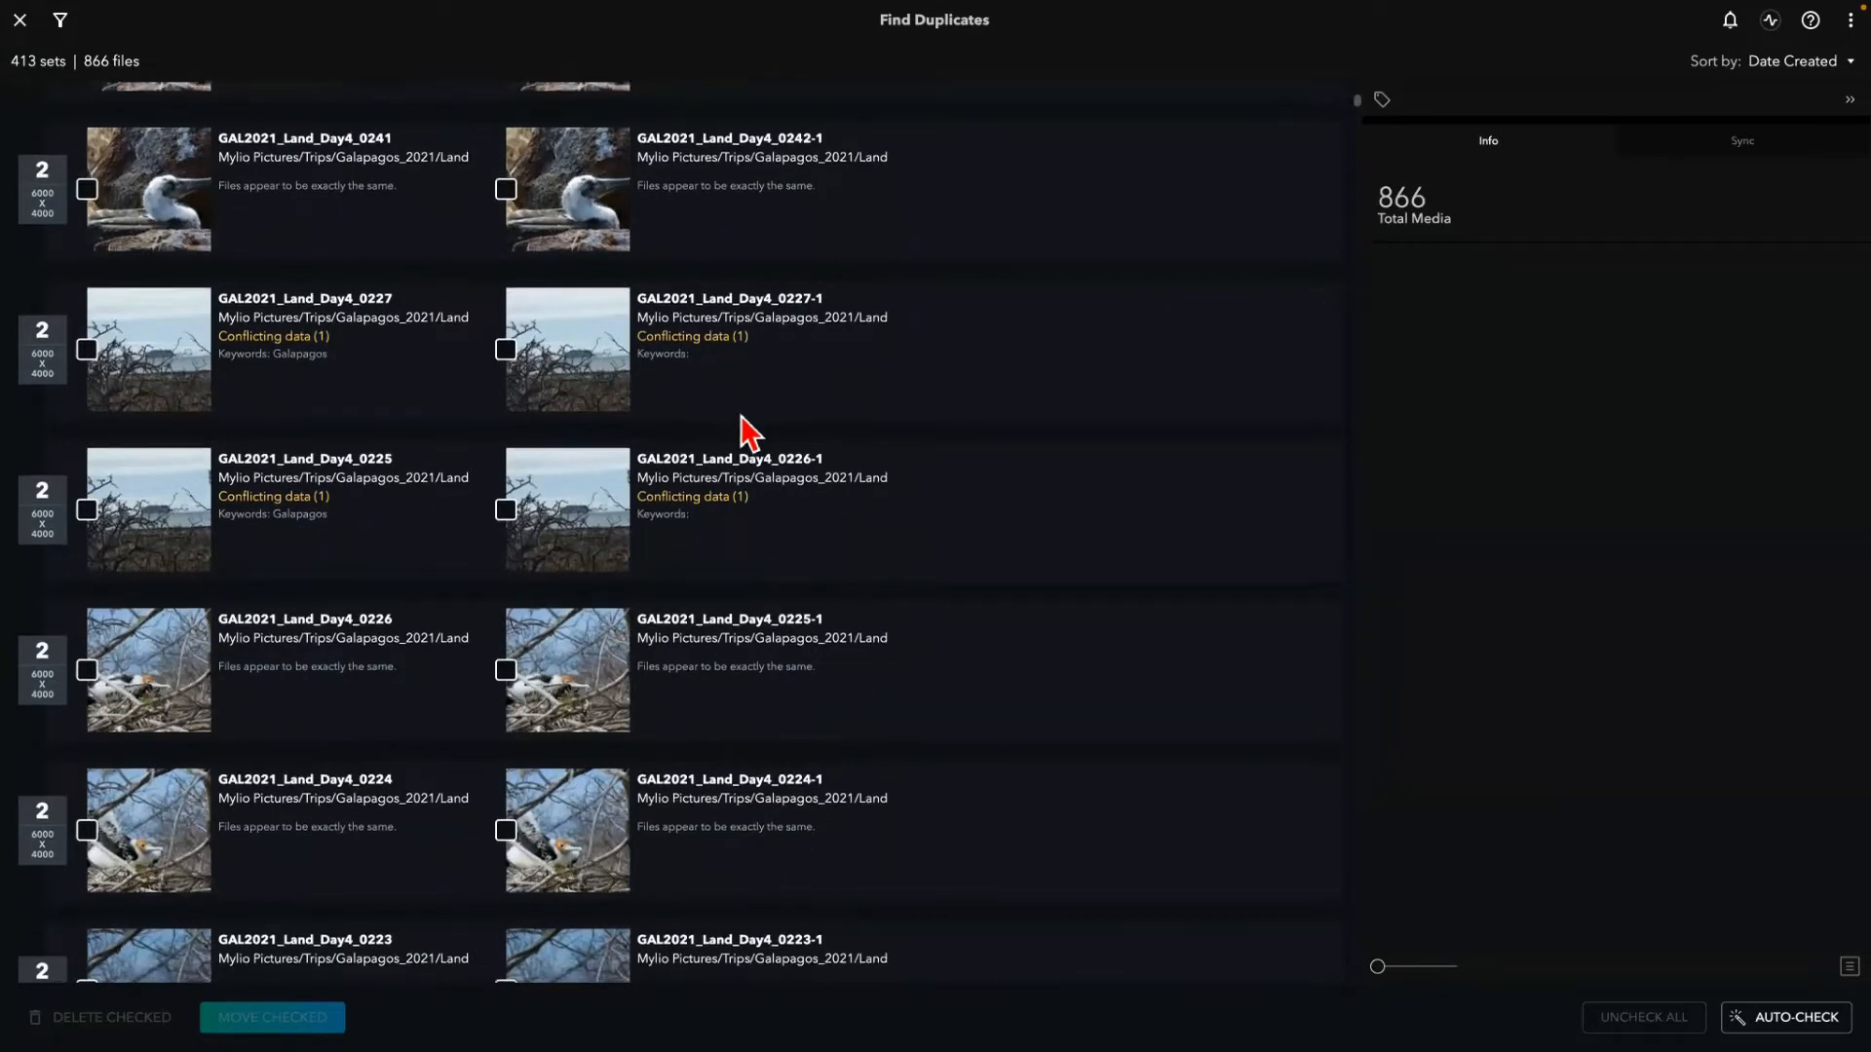
pyautogui.scroll(-2, 535, 426)
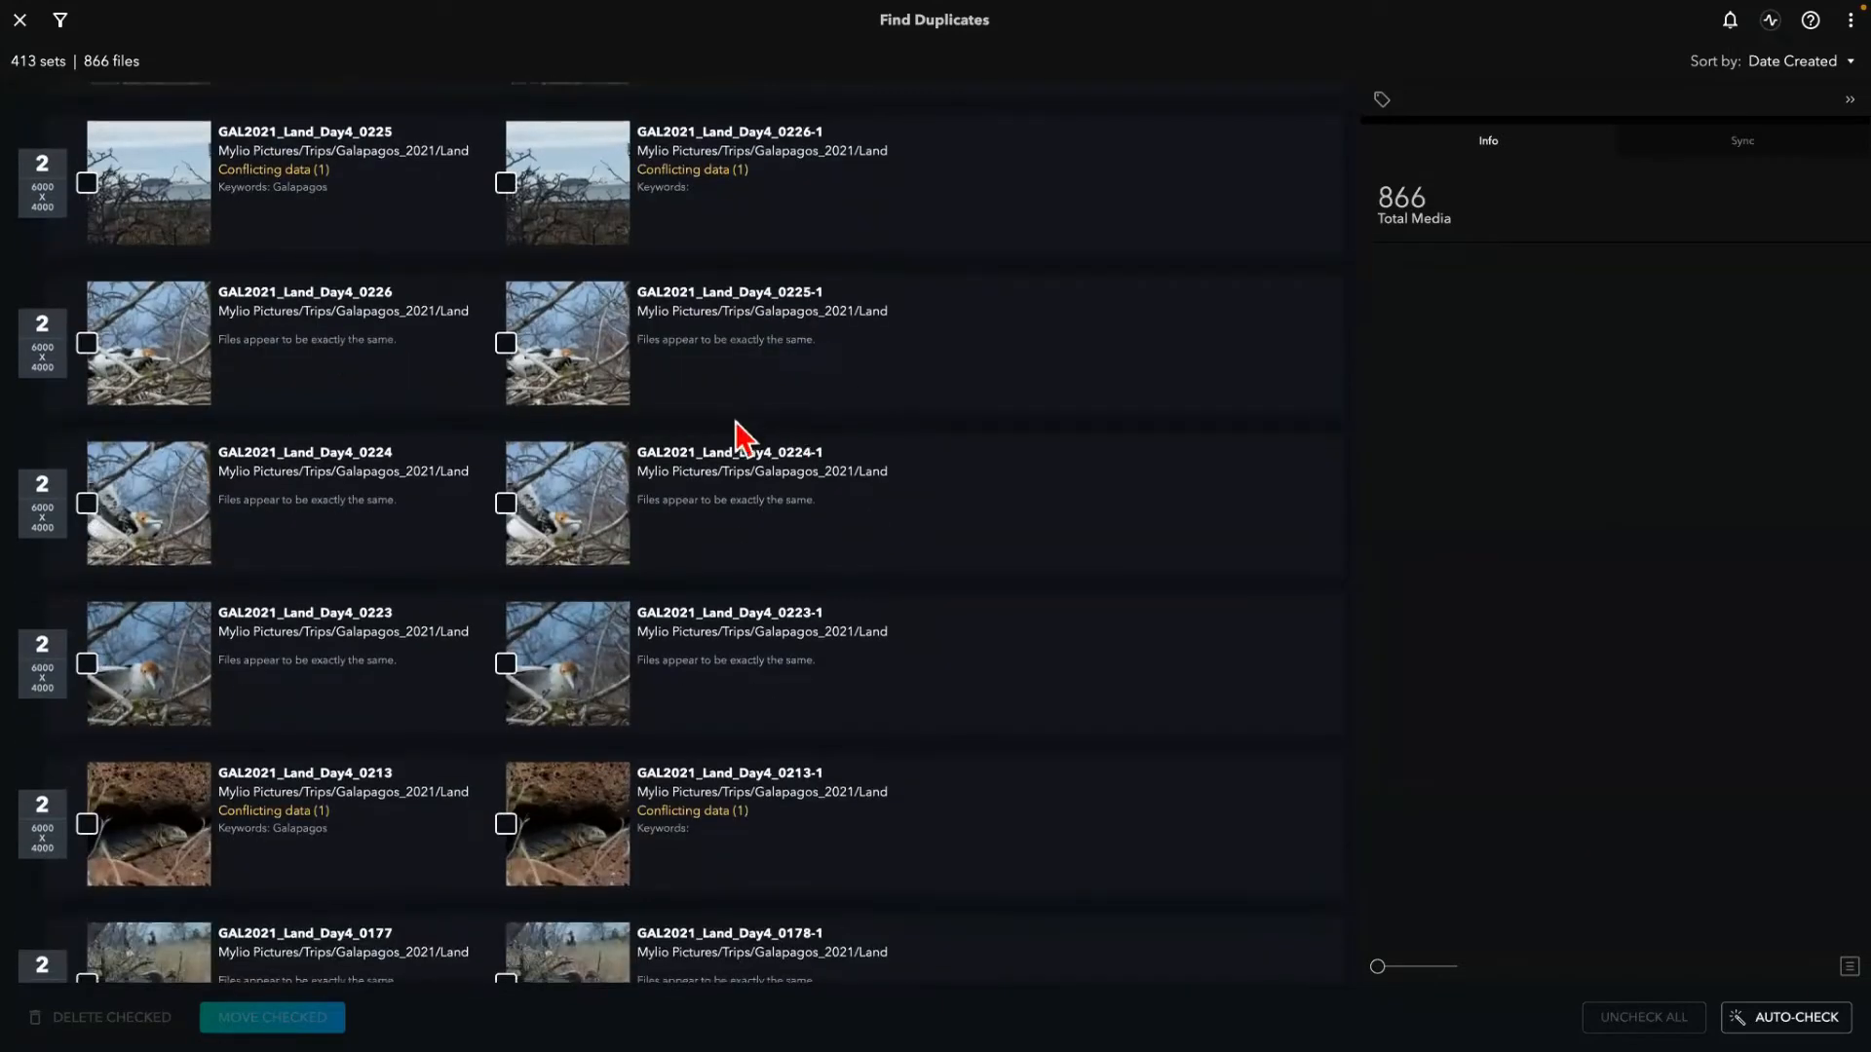
pyautogui.scroll(-2, 1254, 190)
pyautogui.moveTo(1358, 126); pyautogui.dragTo(1358, 185)
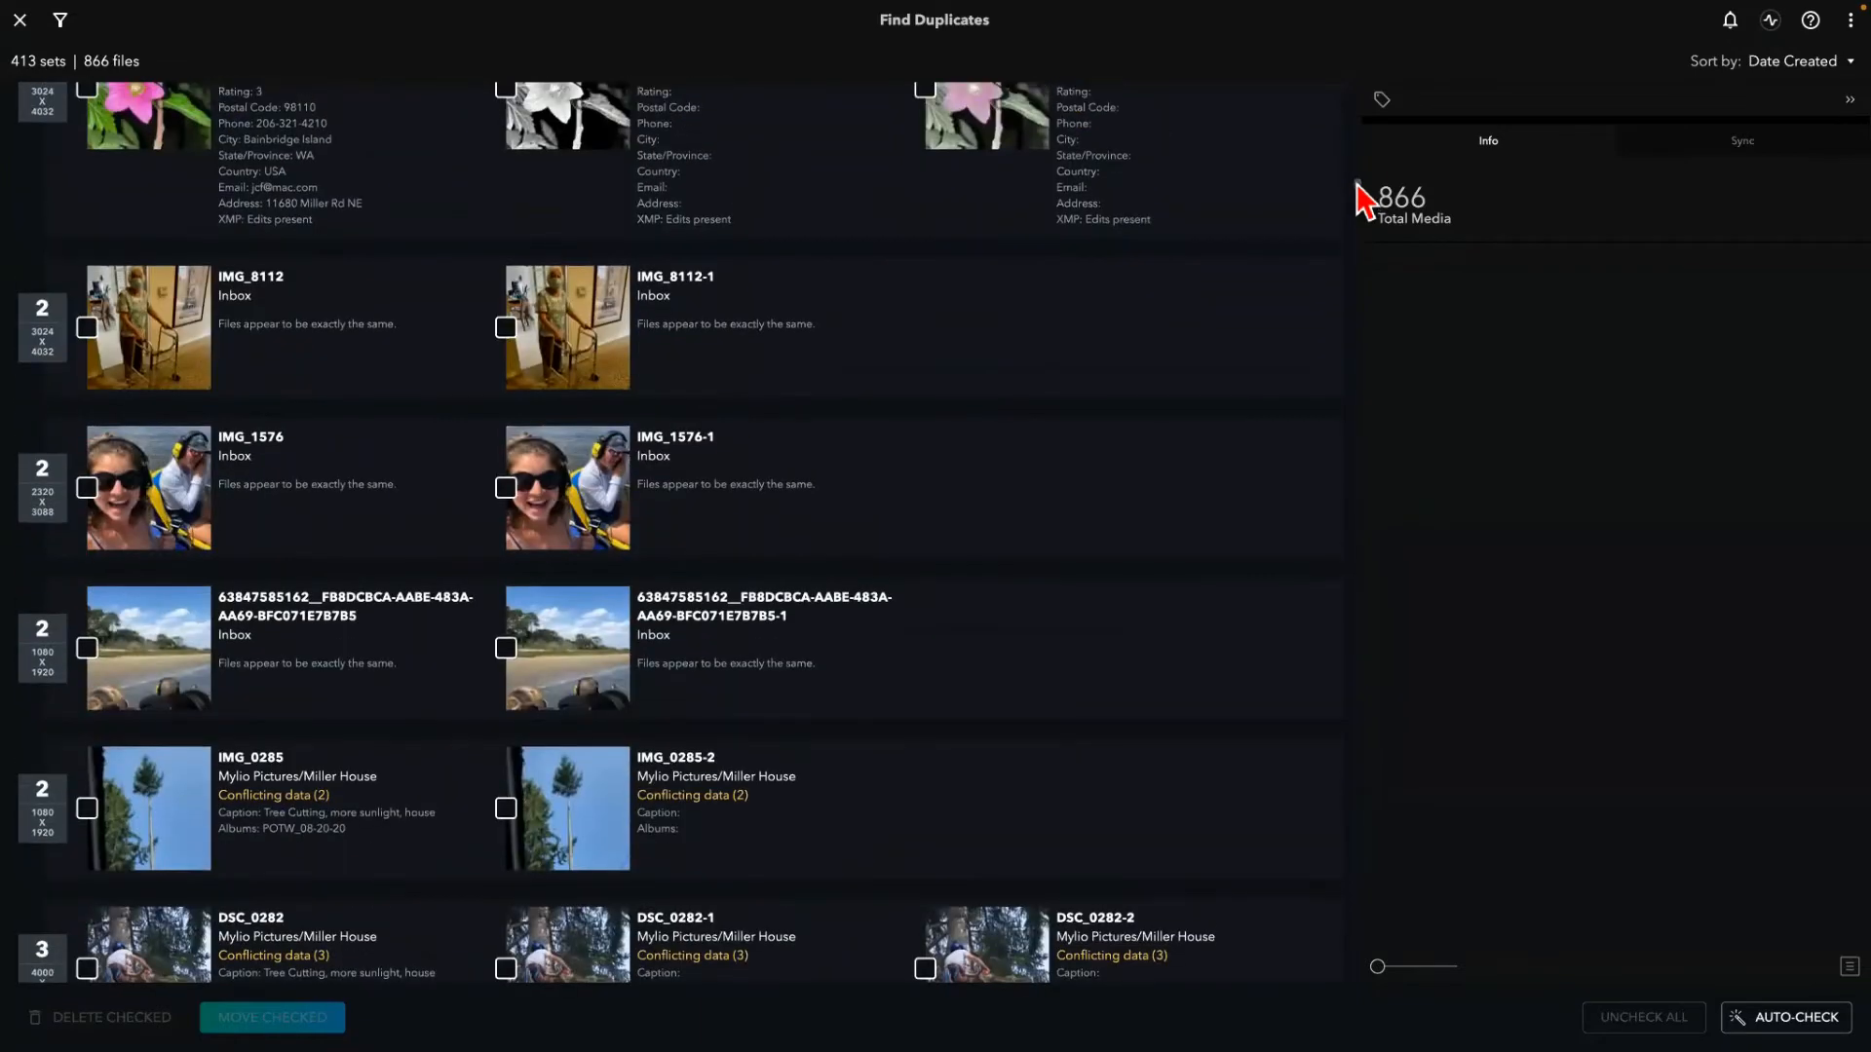
pyautogui.scroll(3, 1076, 314)
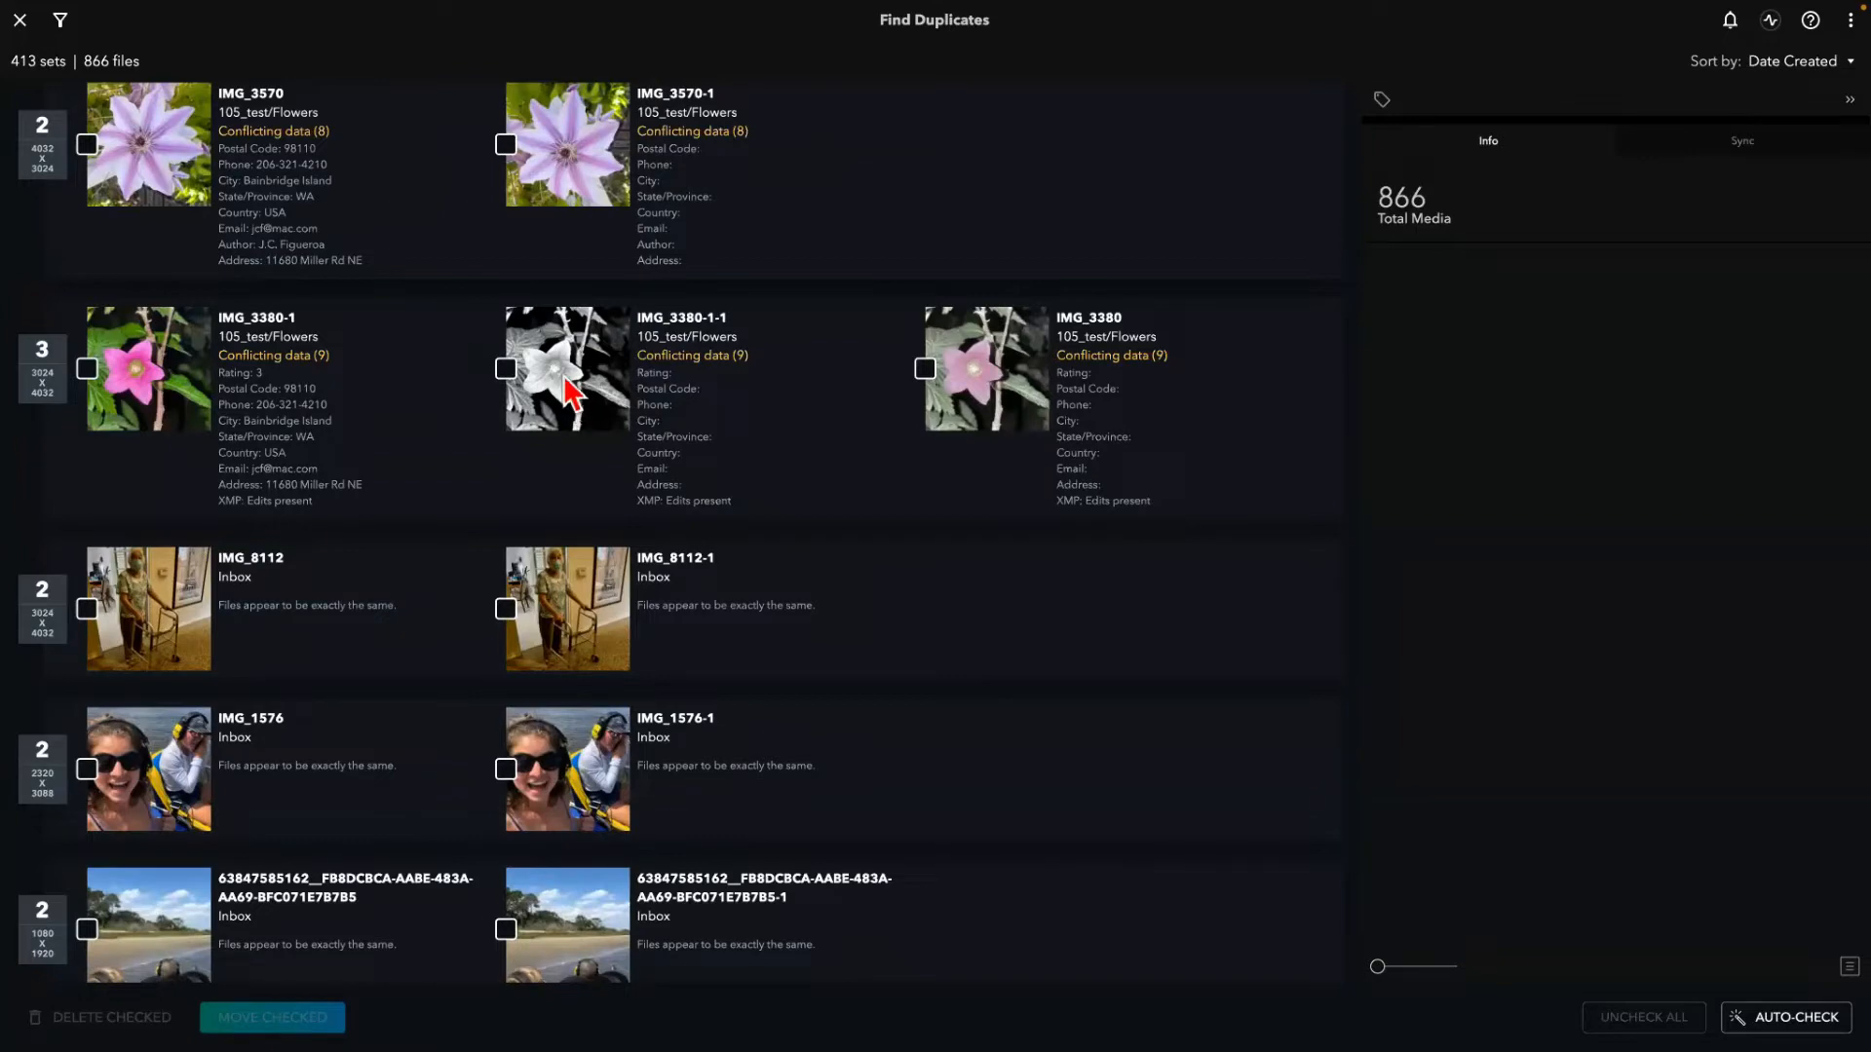
pyautogui.scroll(-1, 814, 472)
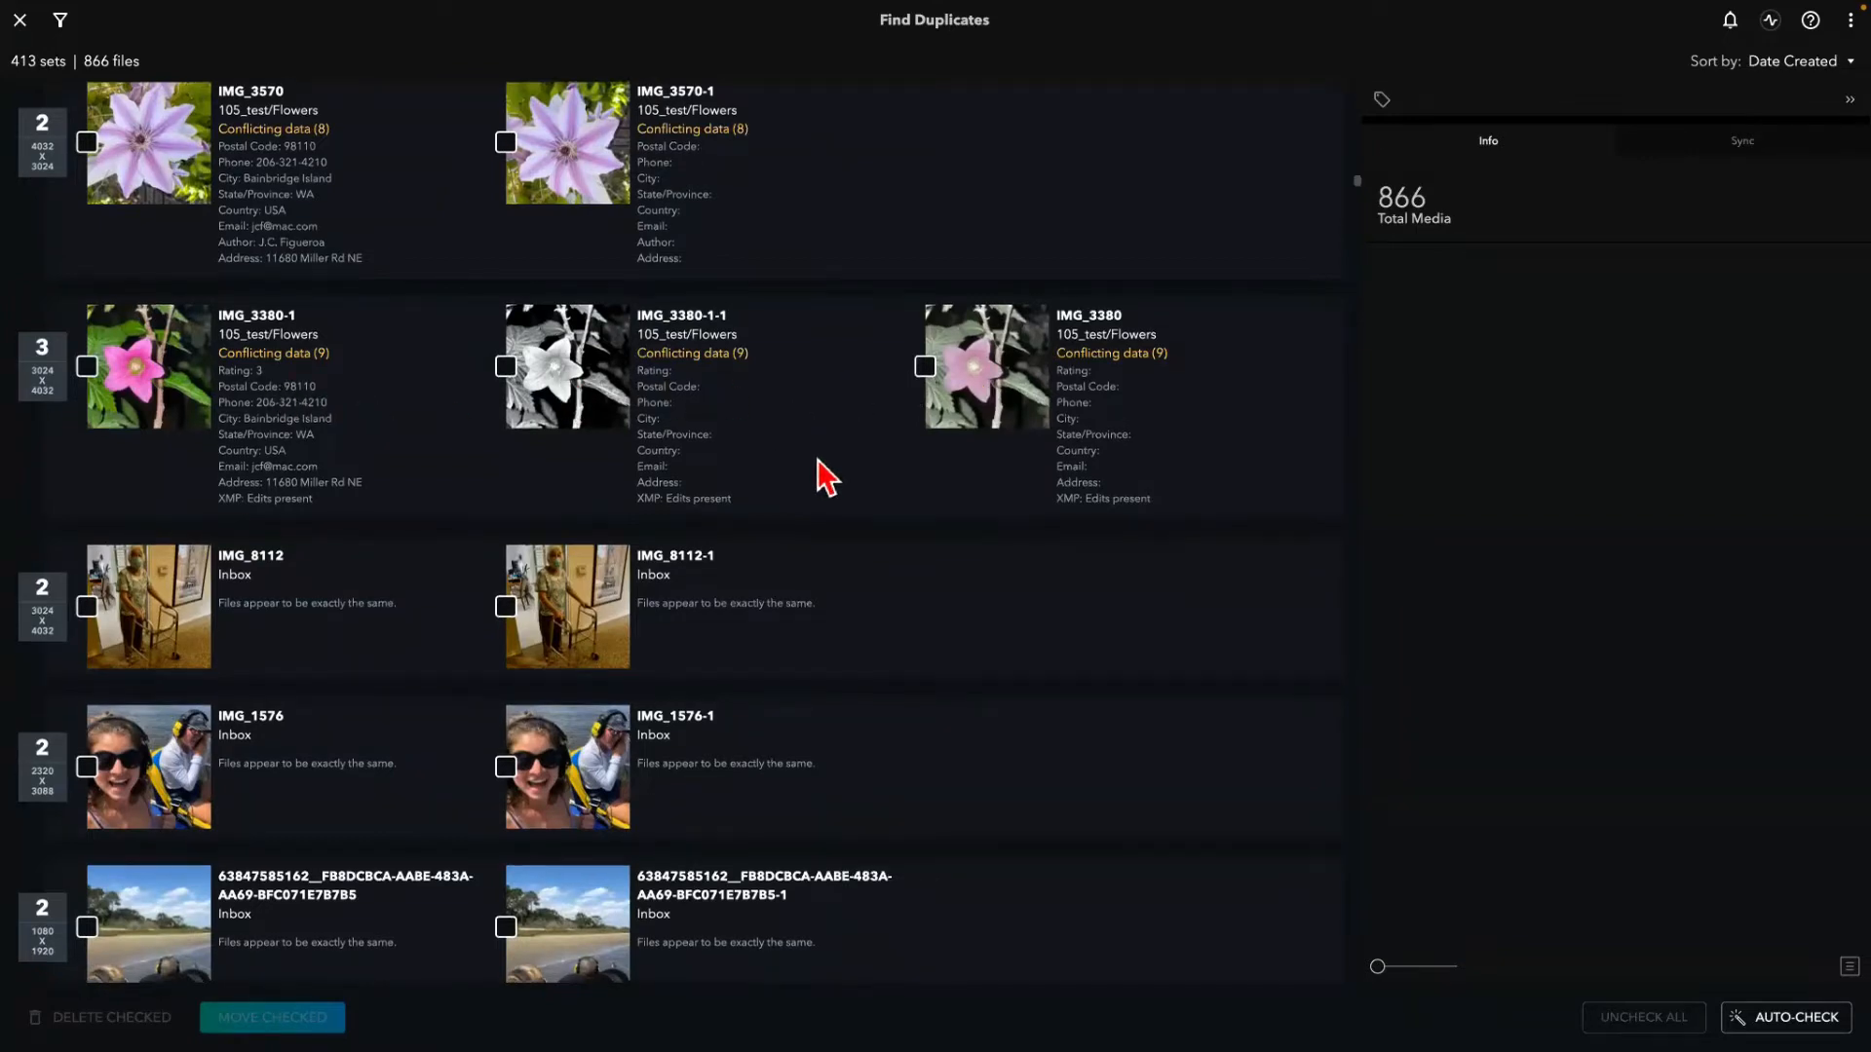
pyautogui.scroll(-15, 824, 473)
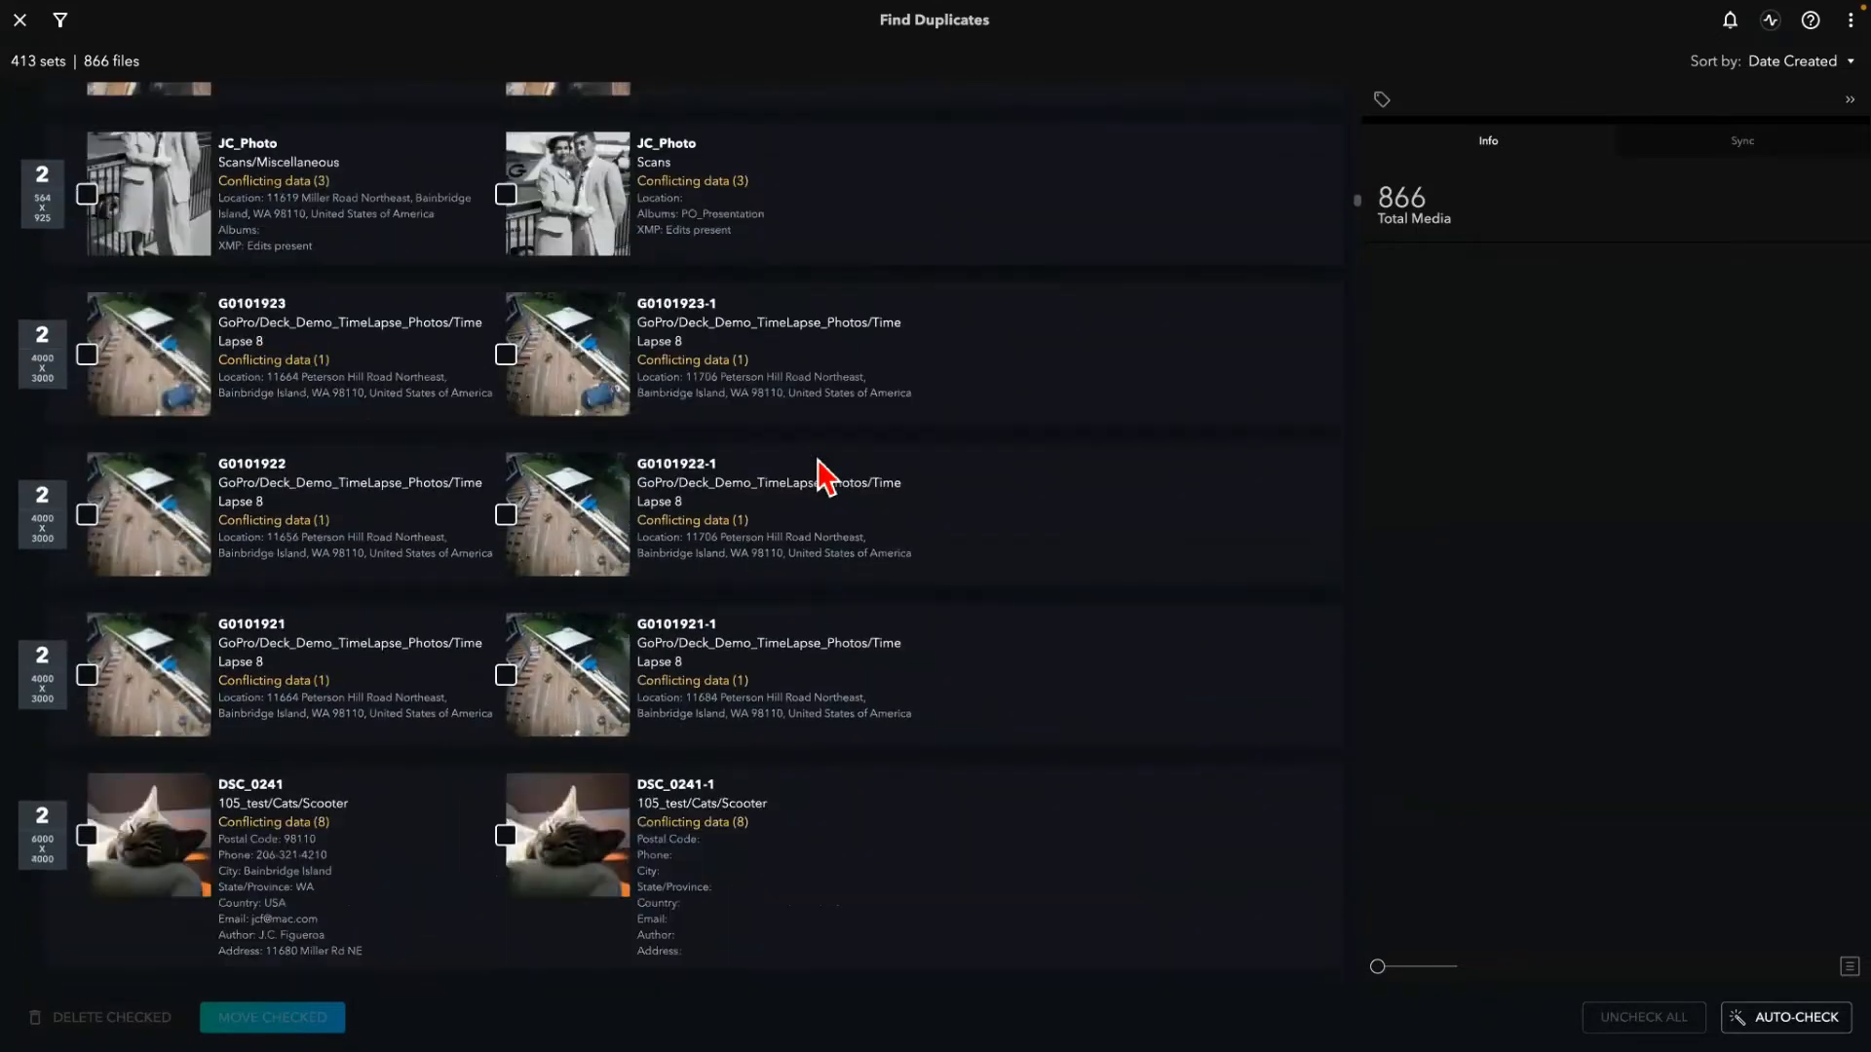
pyautogui.scroll(-6, 824, 473)
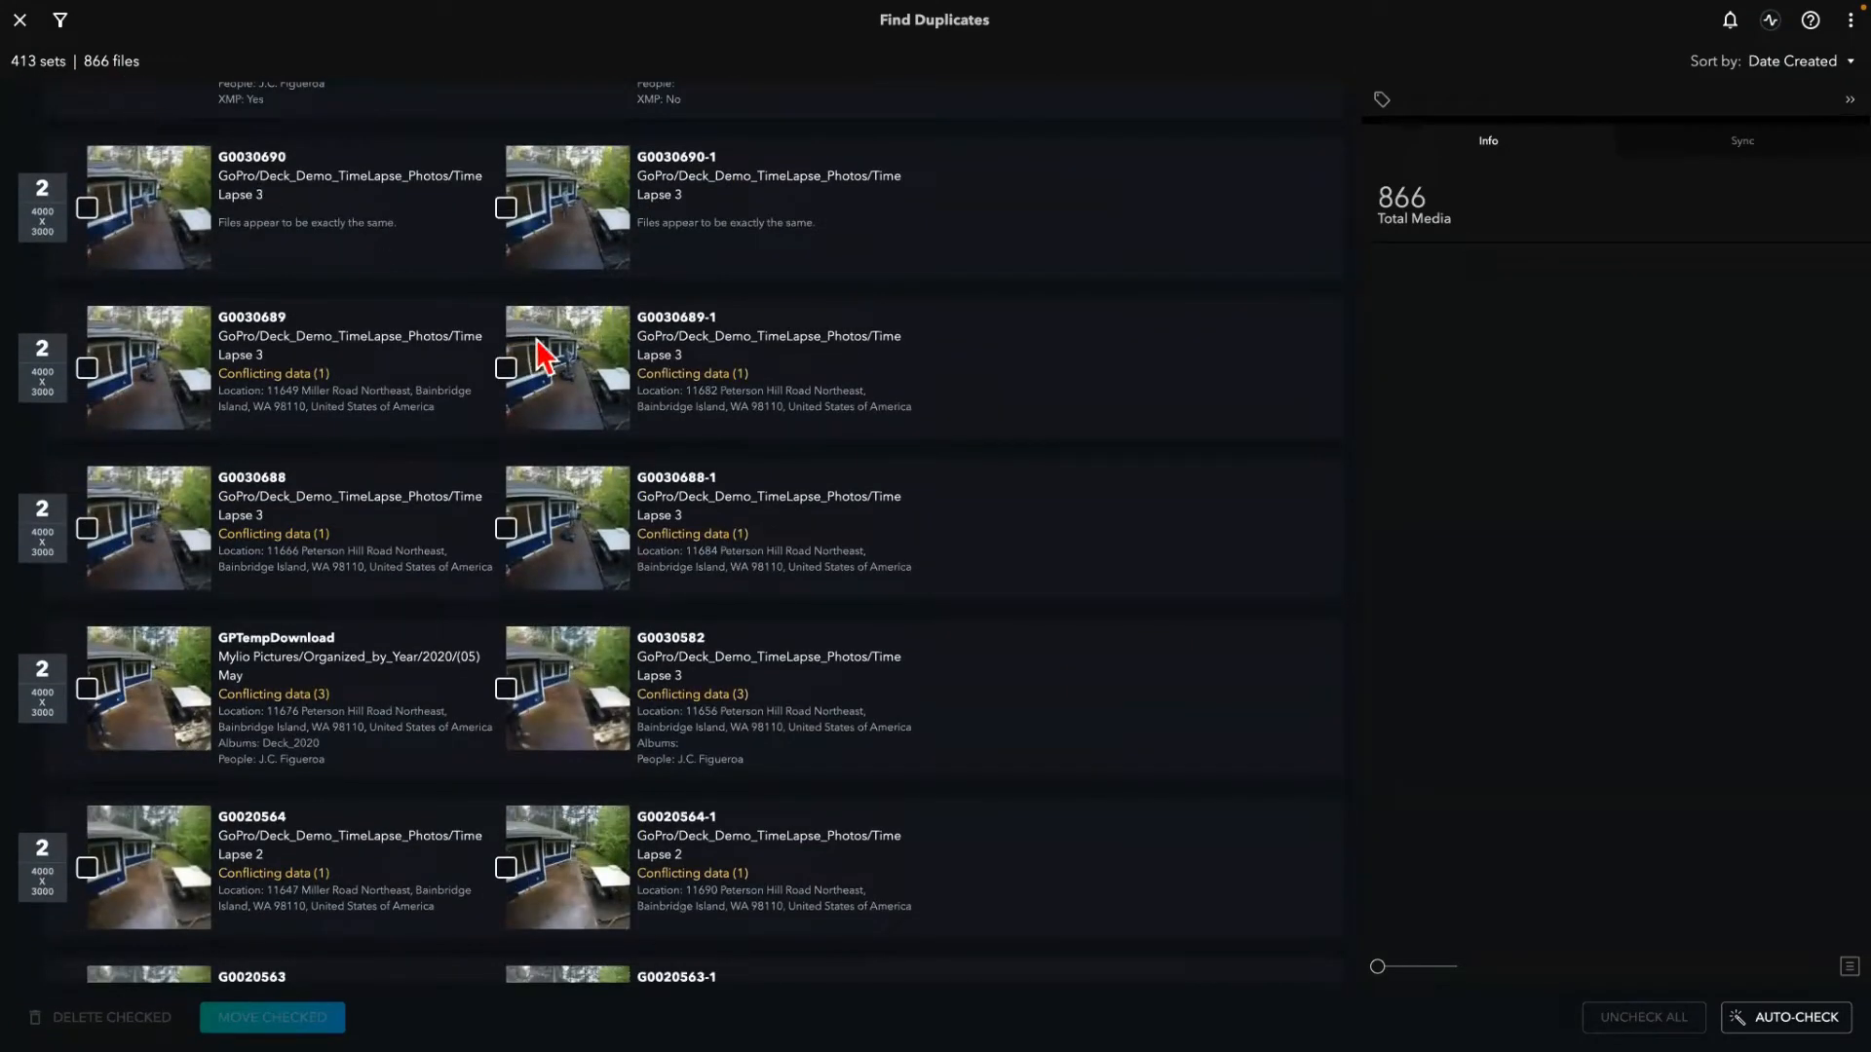
pyautogui.scroll(-1, 555, 404)
pyautogui.scroll(15, 552, 399)
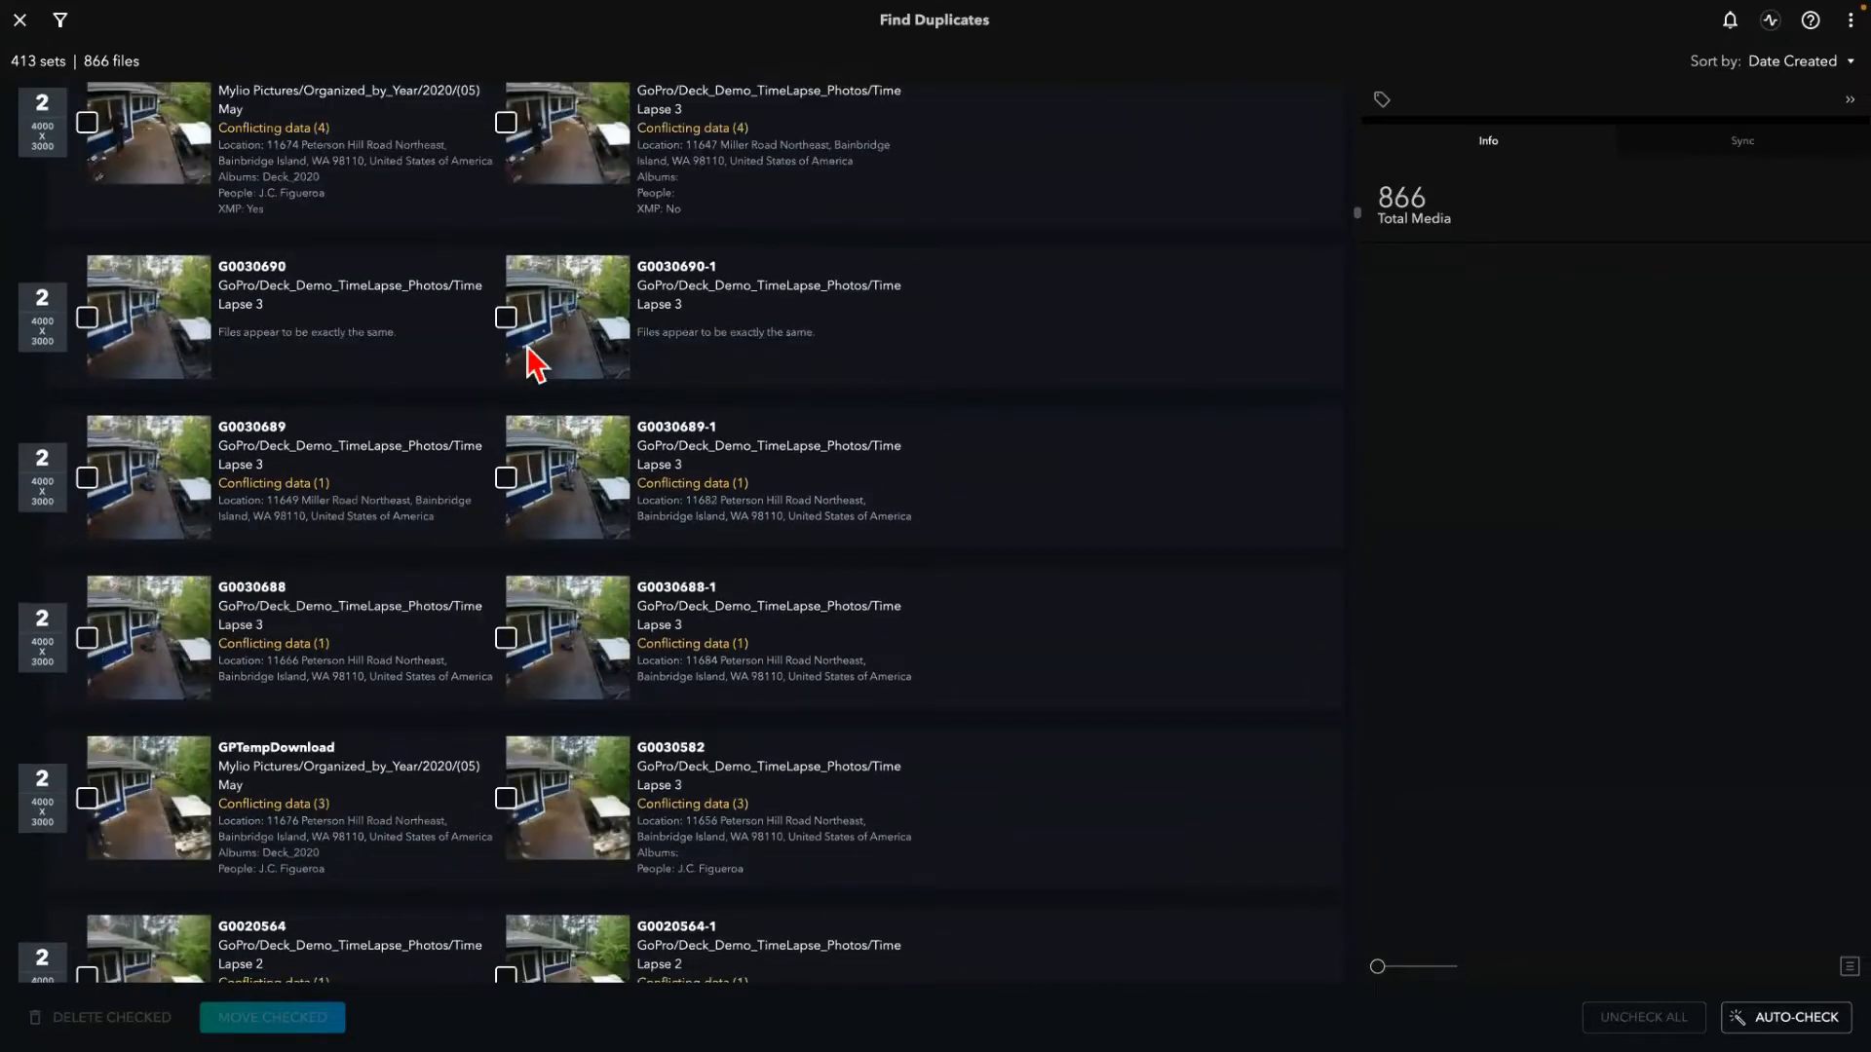
pyautogui.scroll(4, 531, 384)
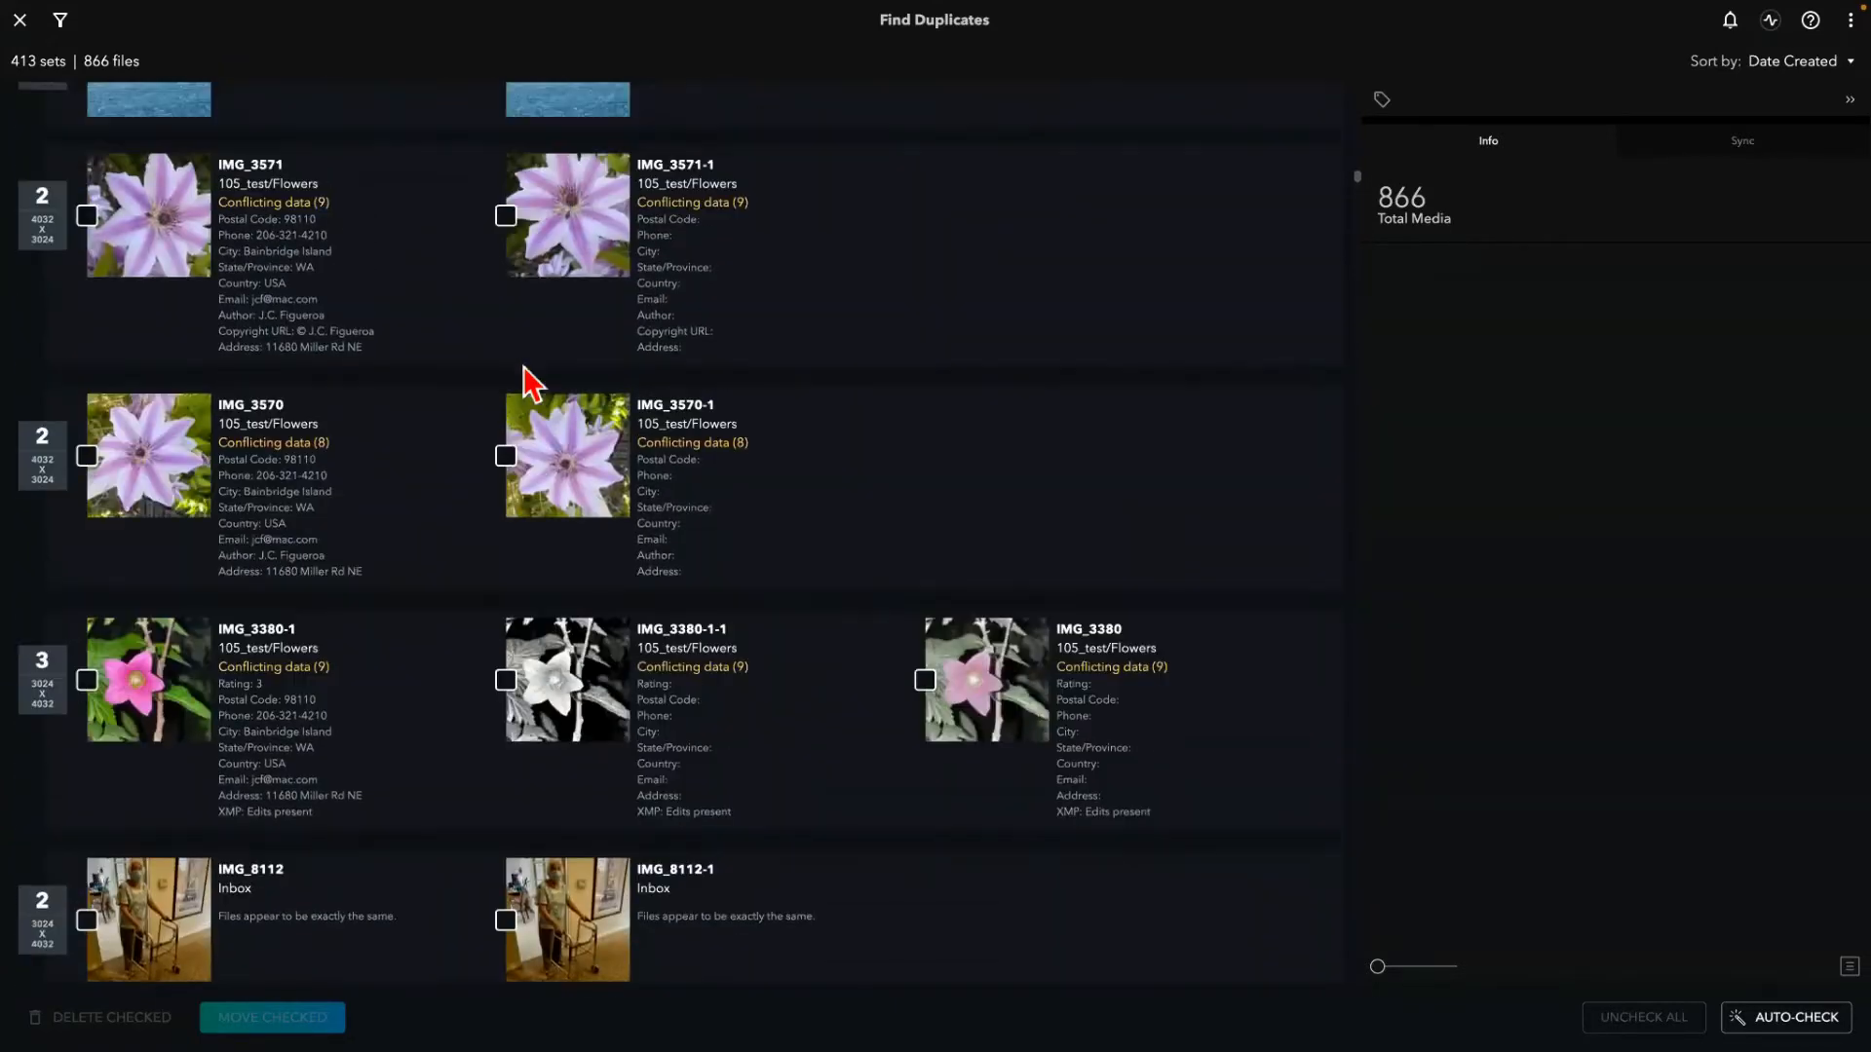
pyautogui.scroll(1, 421, 453)
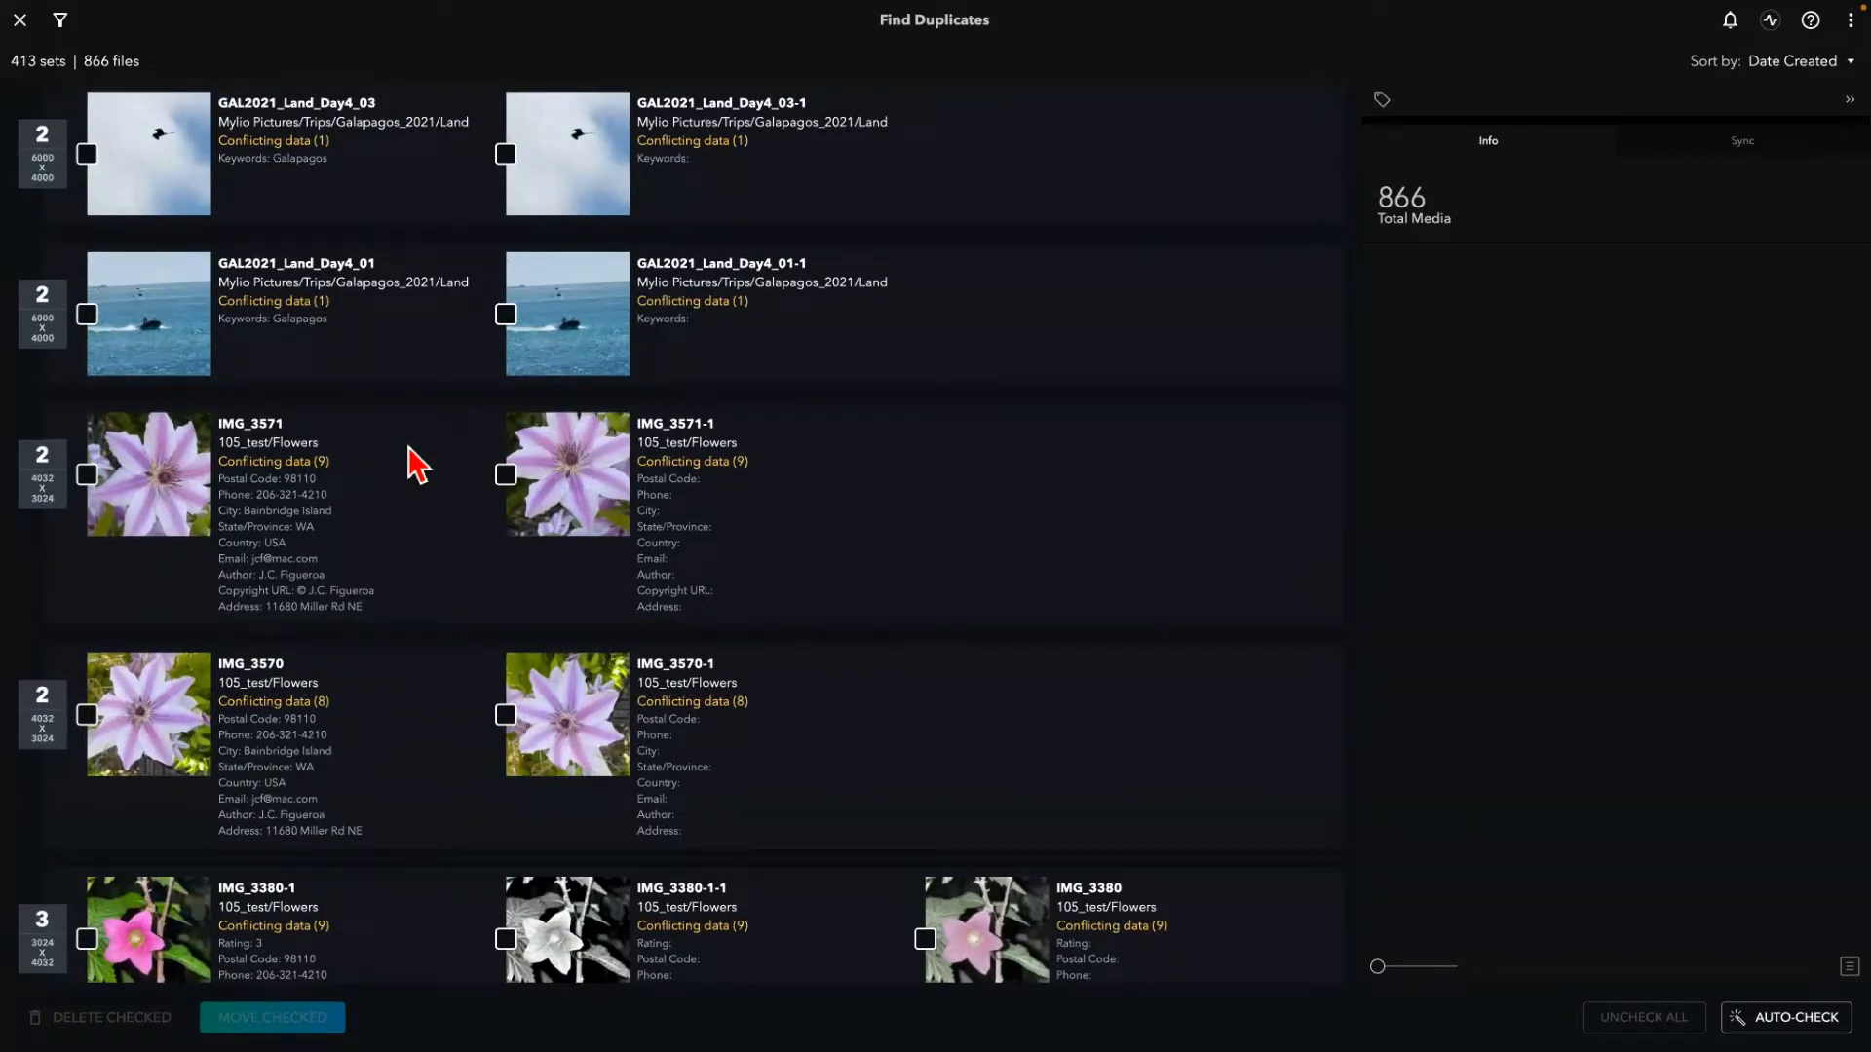
# - Examine the metadata of the flower photo IMG_3571 and of its duplicate IMG_3571-1
pyautogui.click(274, 510)
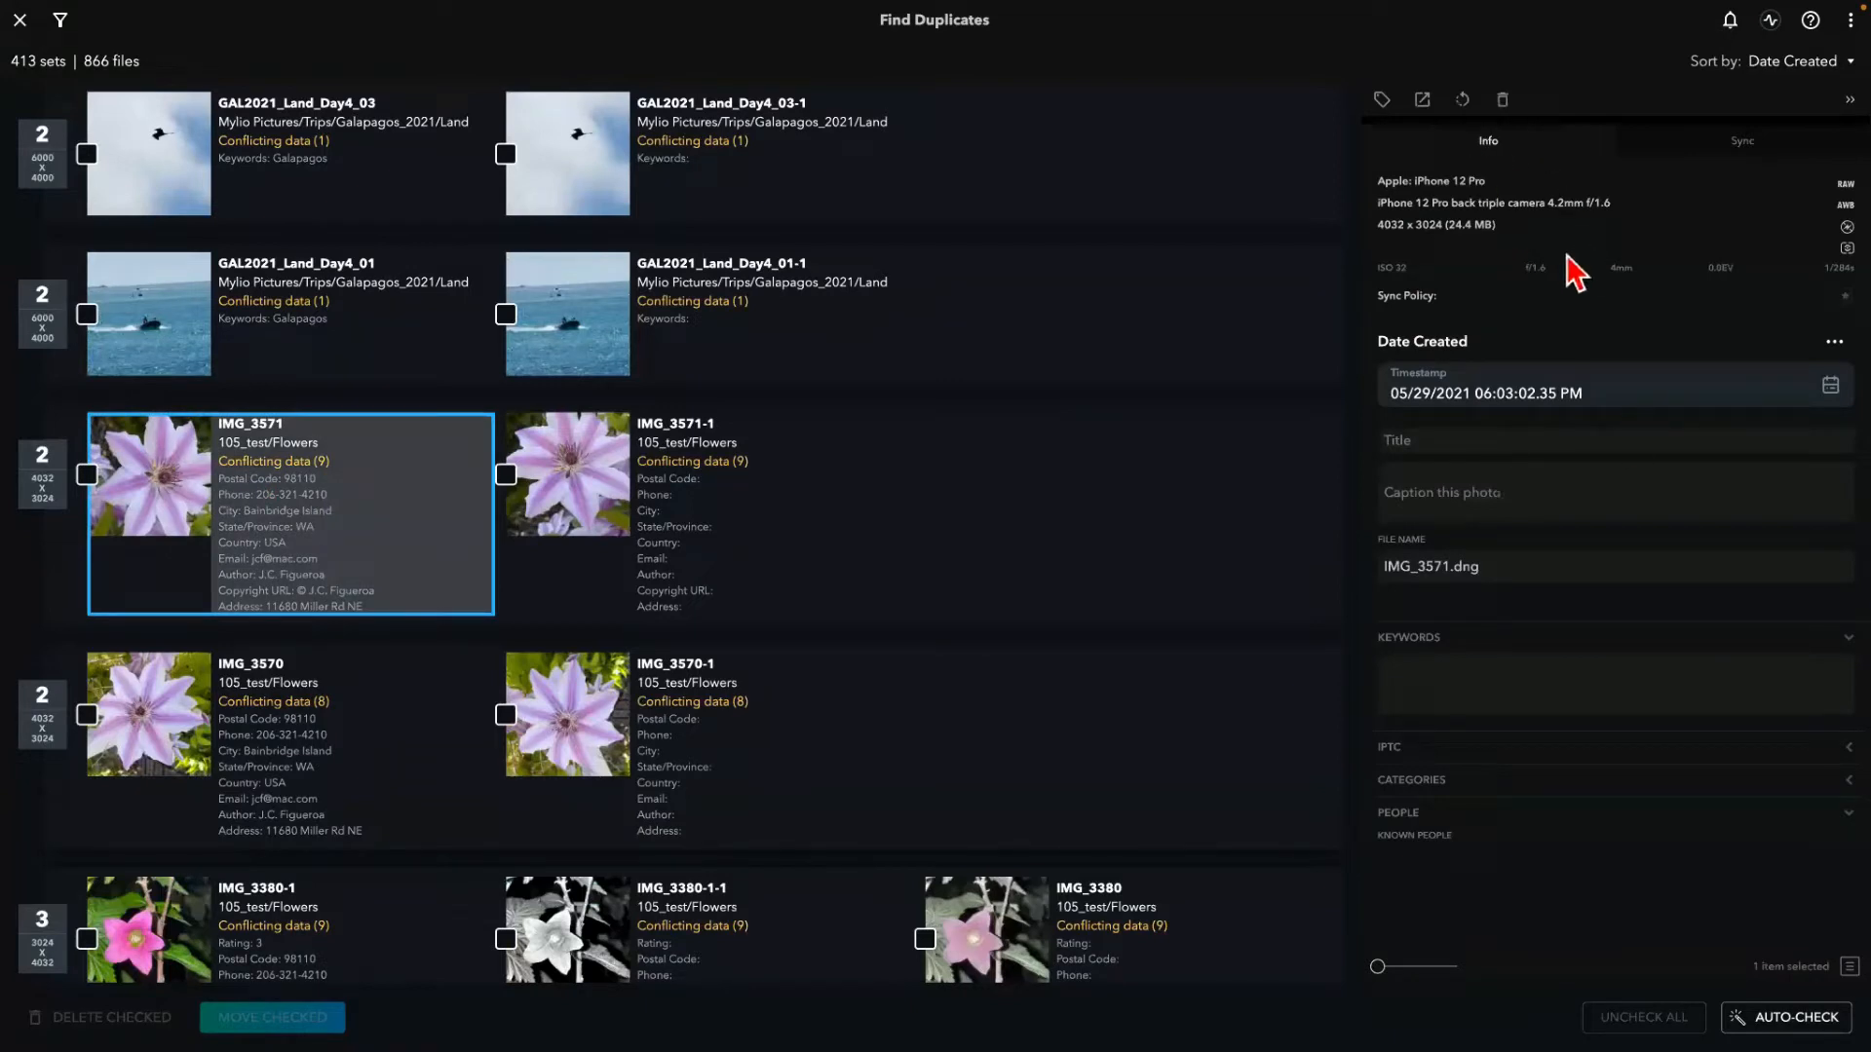
pyautogui.scroll(-5, 1544, 706)
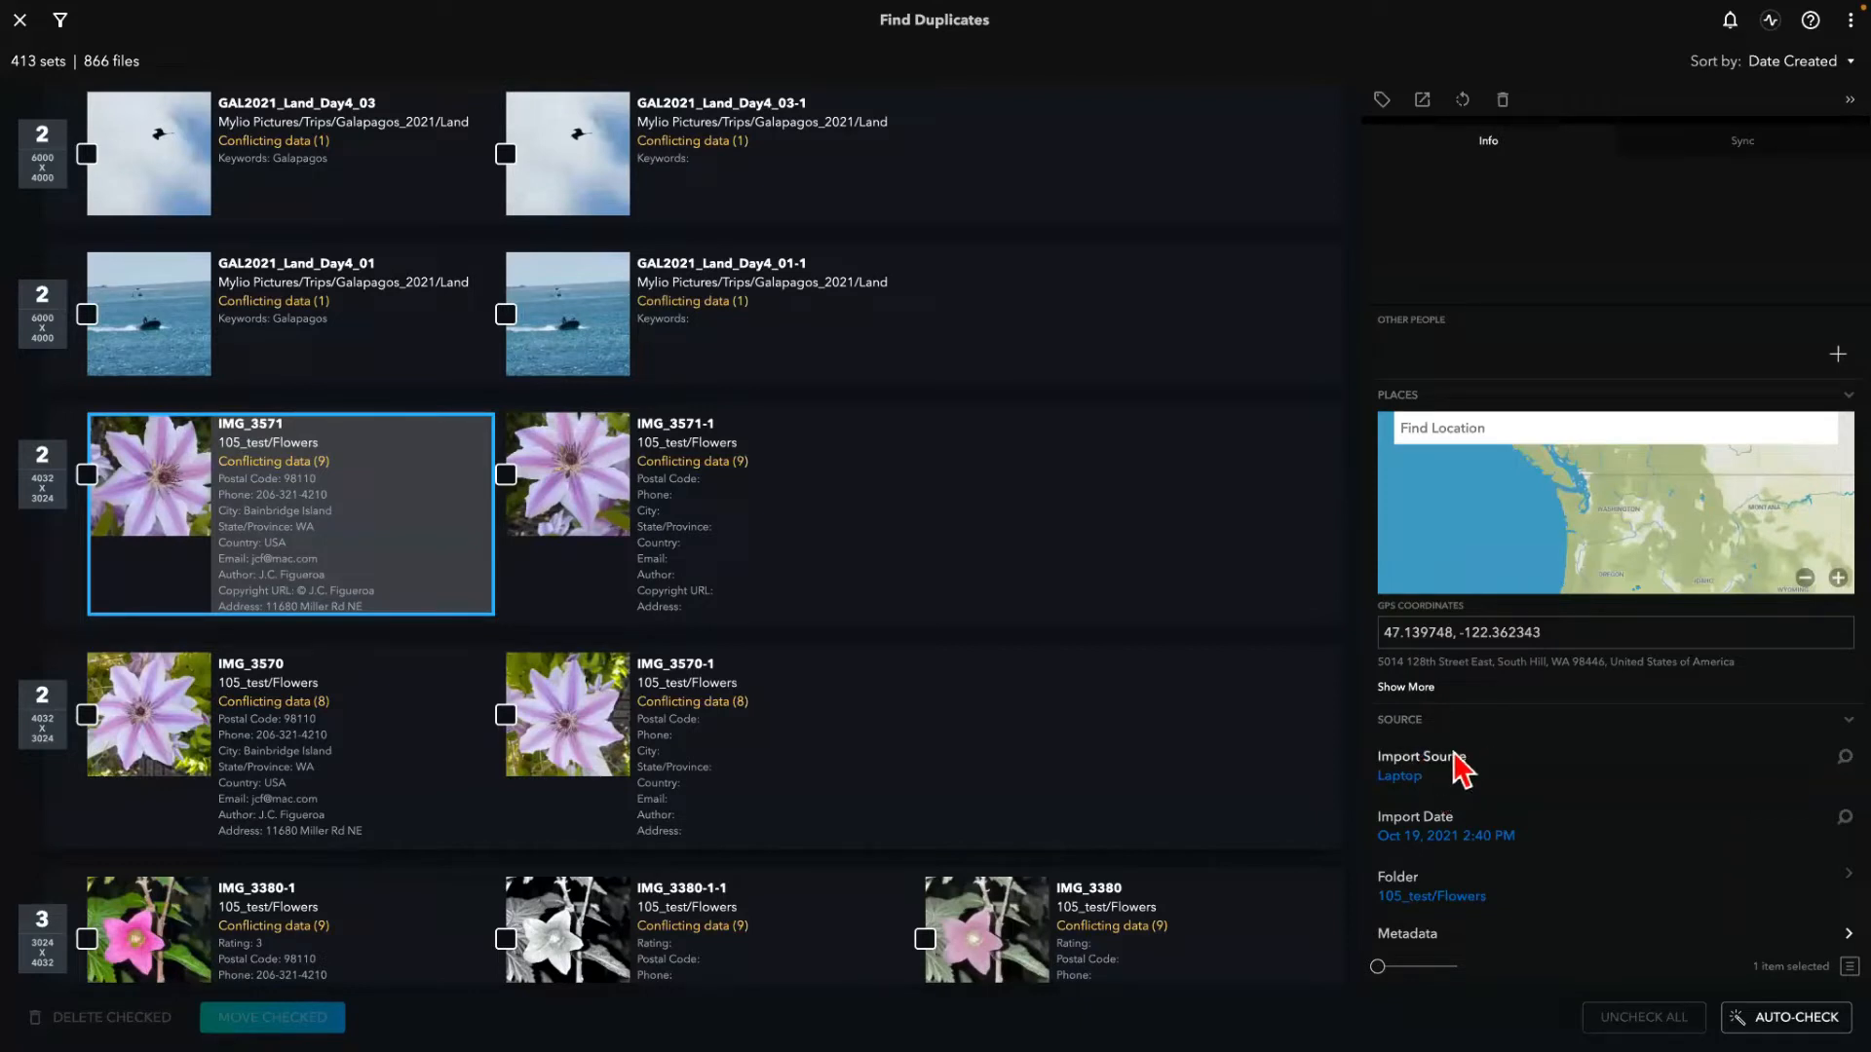
pyautogui.scroll(3, 1500, 750)
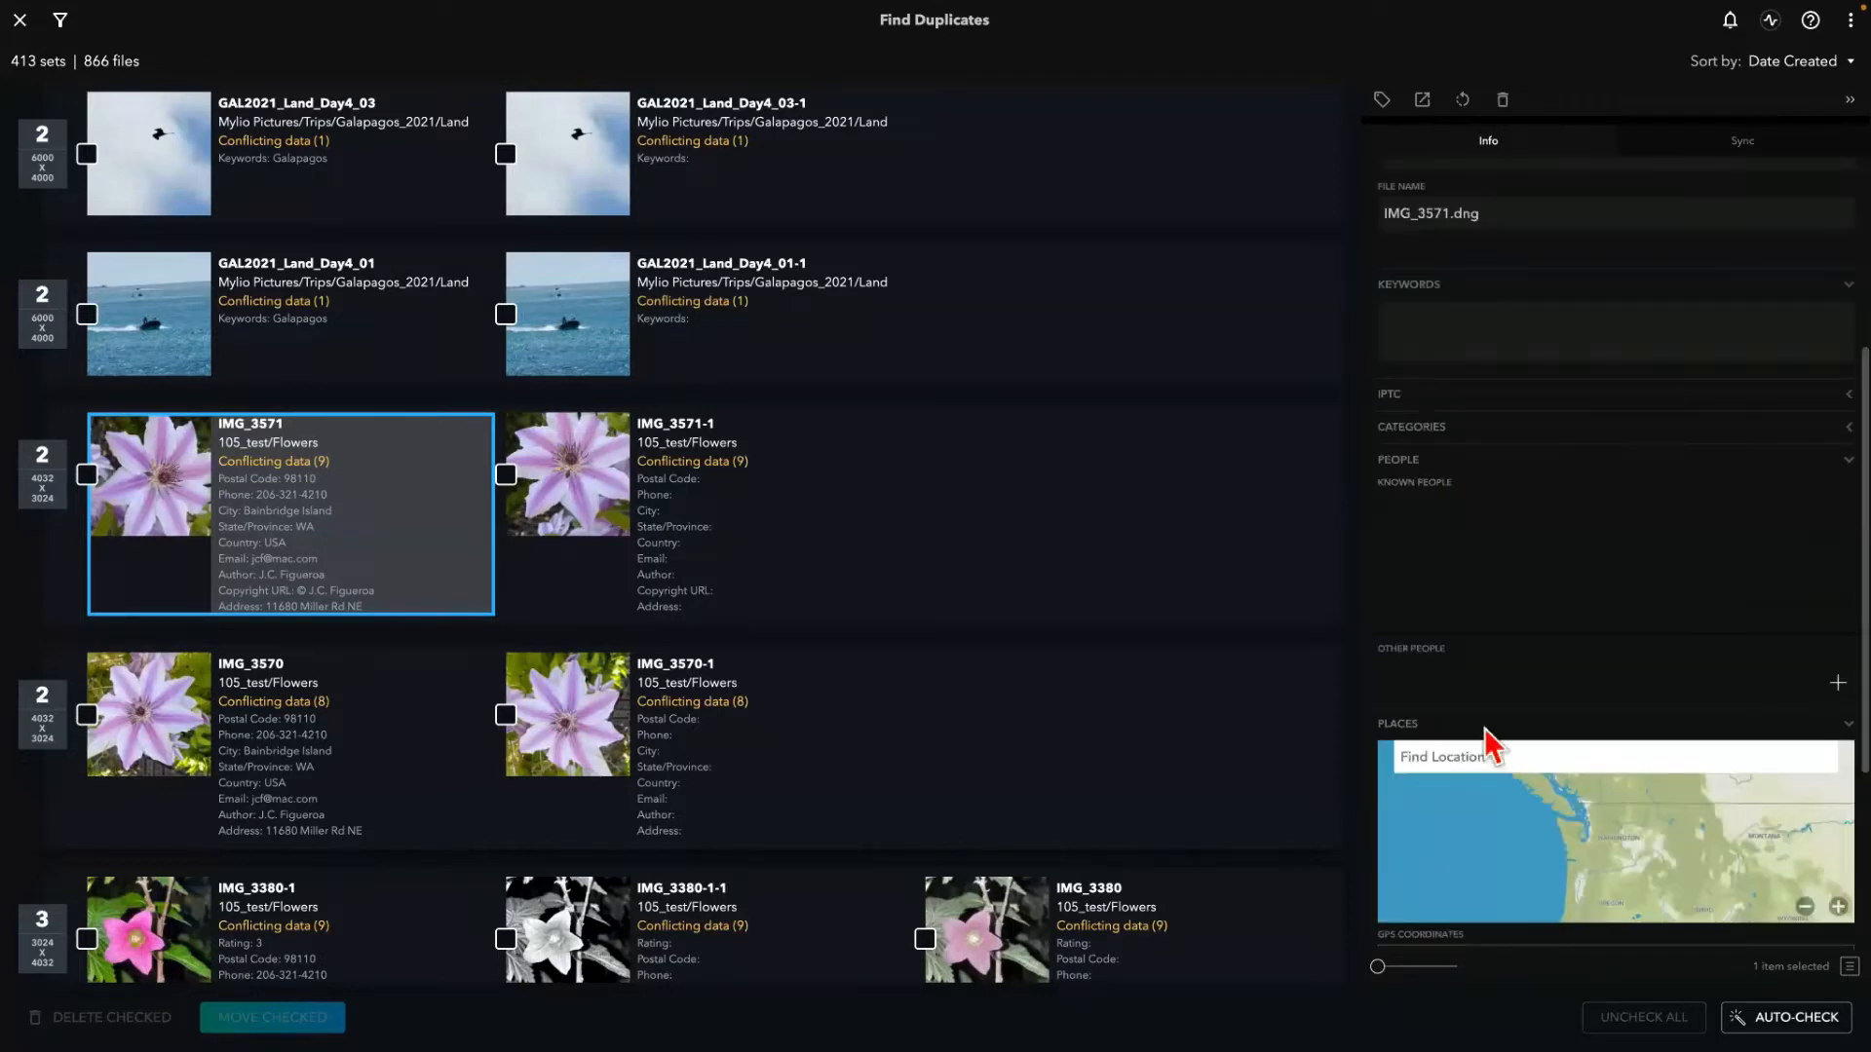
pyautogui.scroll(3, 1512, 593)
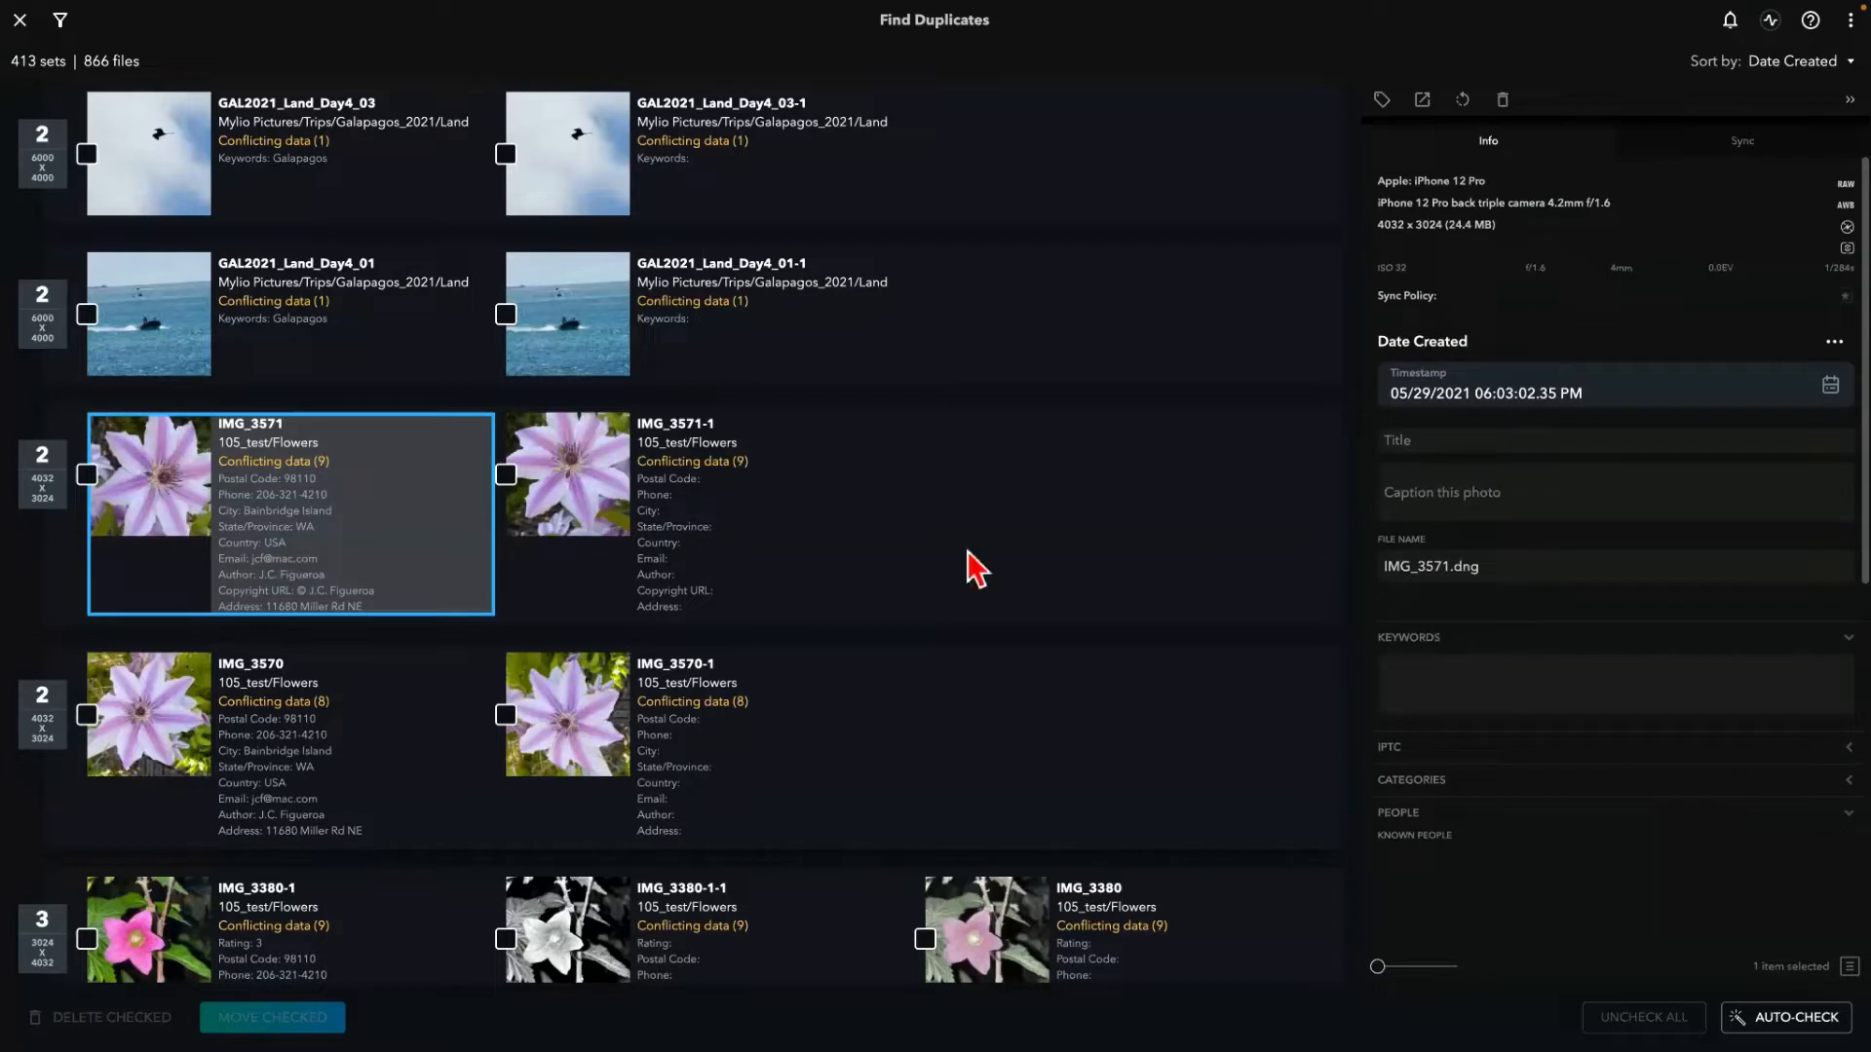
pyautogui.click(612, 503)
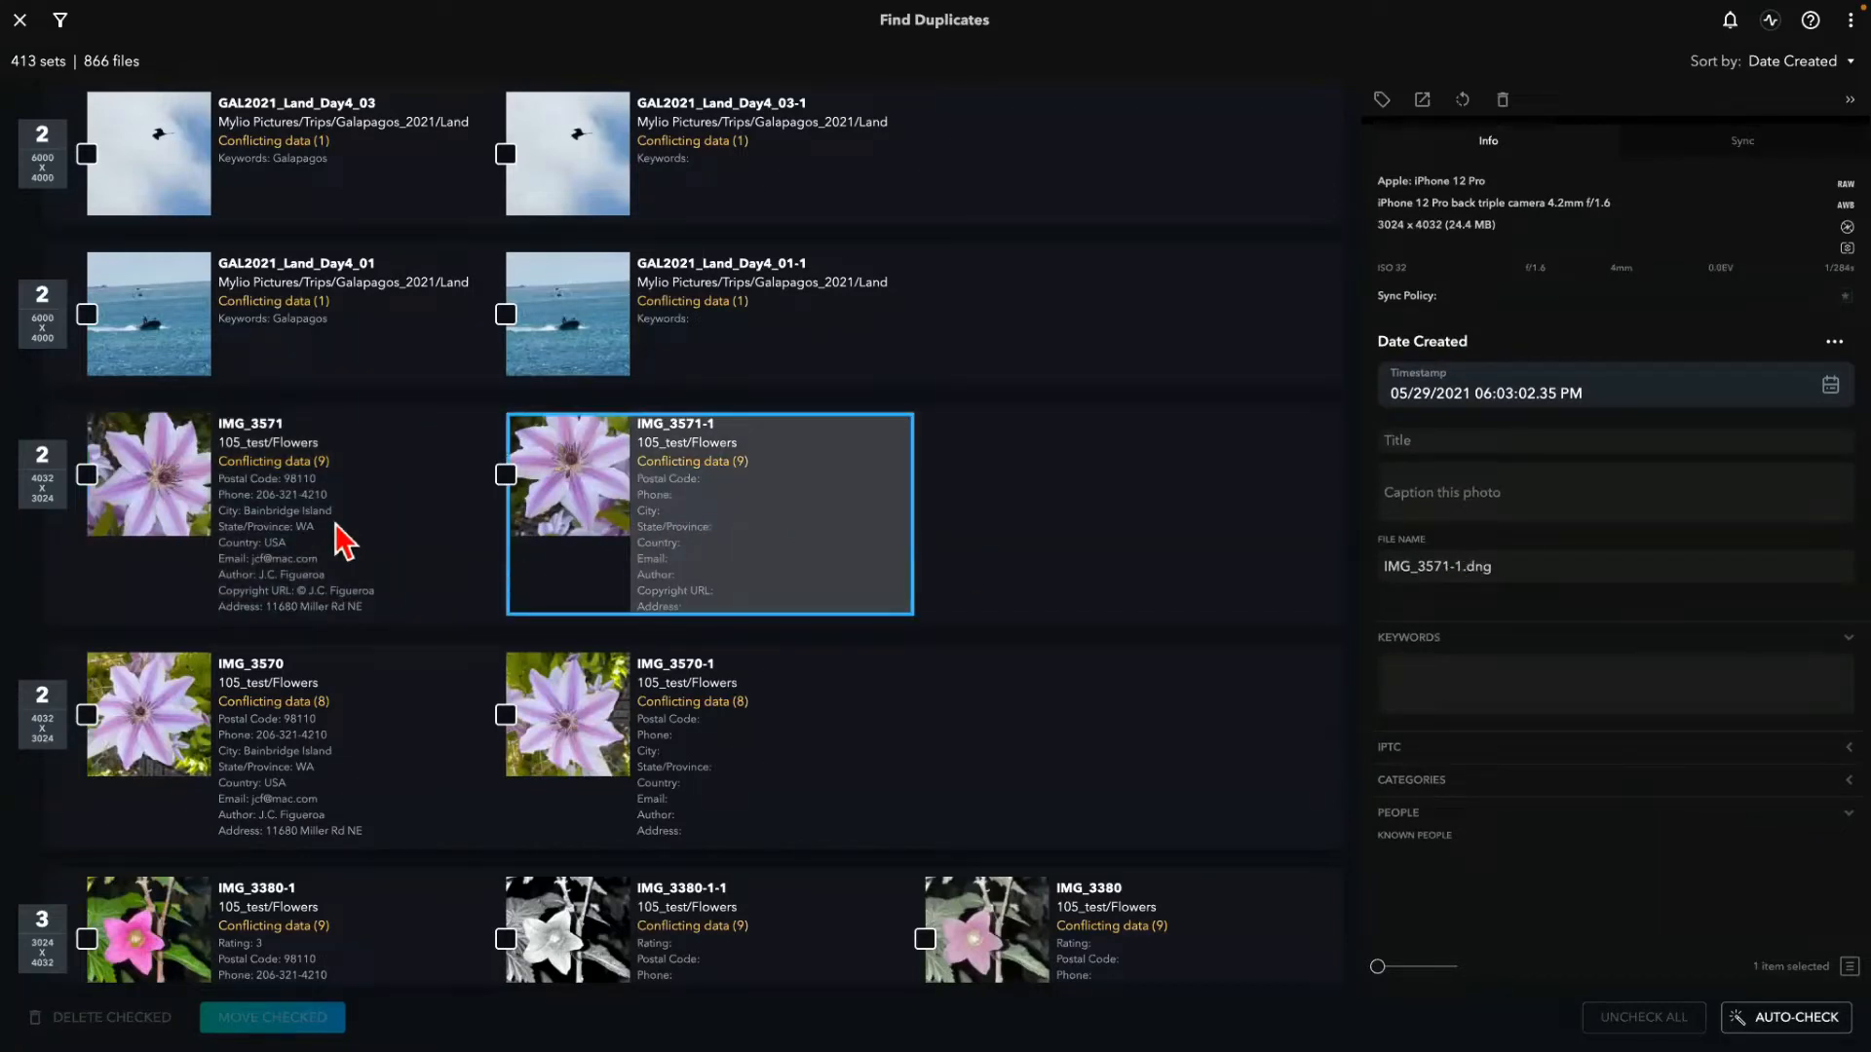
# - Open IMG_3571 in the duplicate preview and compare it with IMG_3571-1 at large size
pyautogui.doubleClick(190, 497)
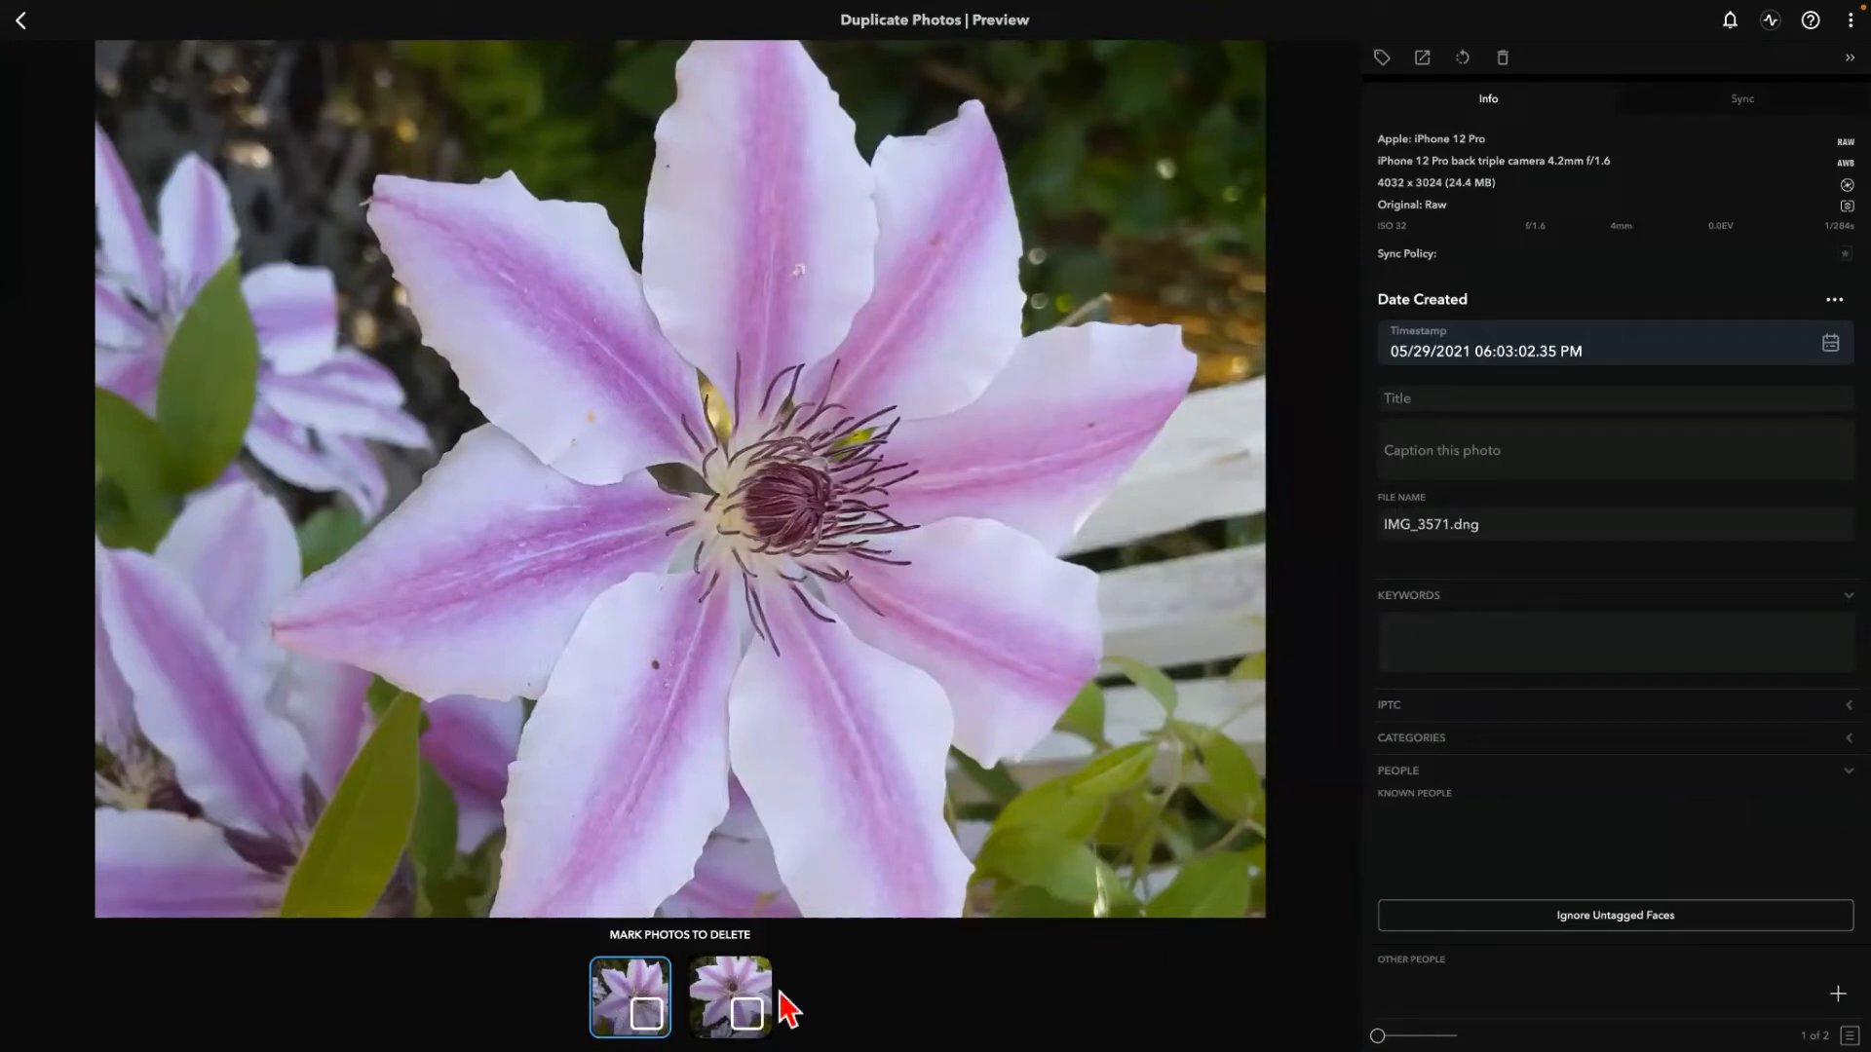
pyautogui.click(713, 980)
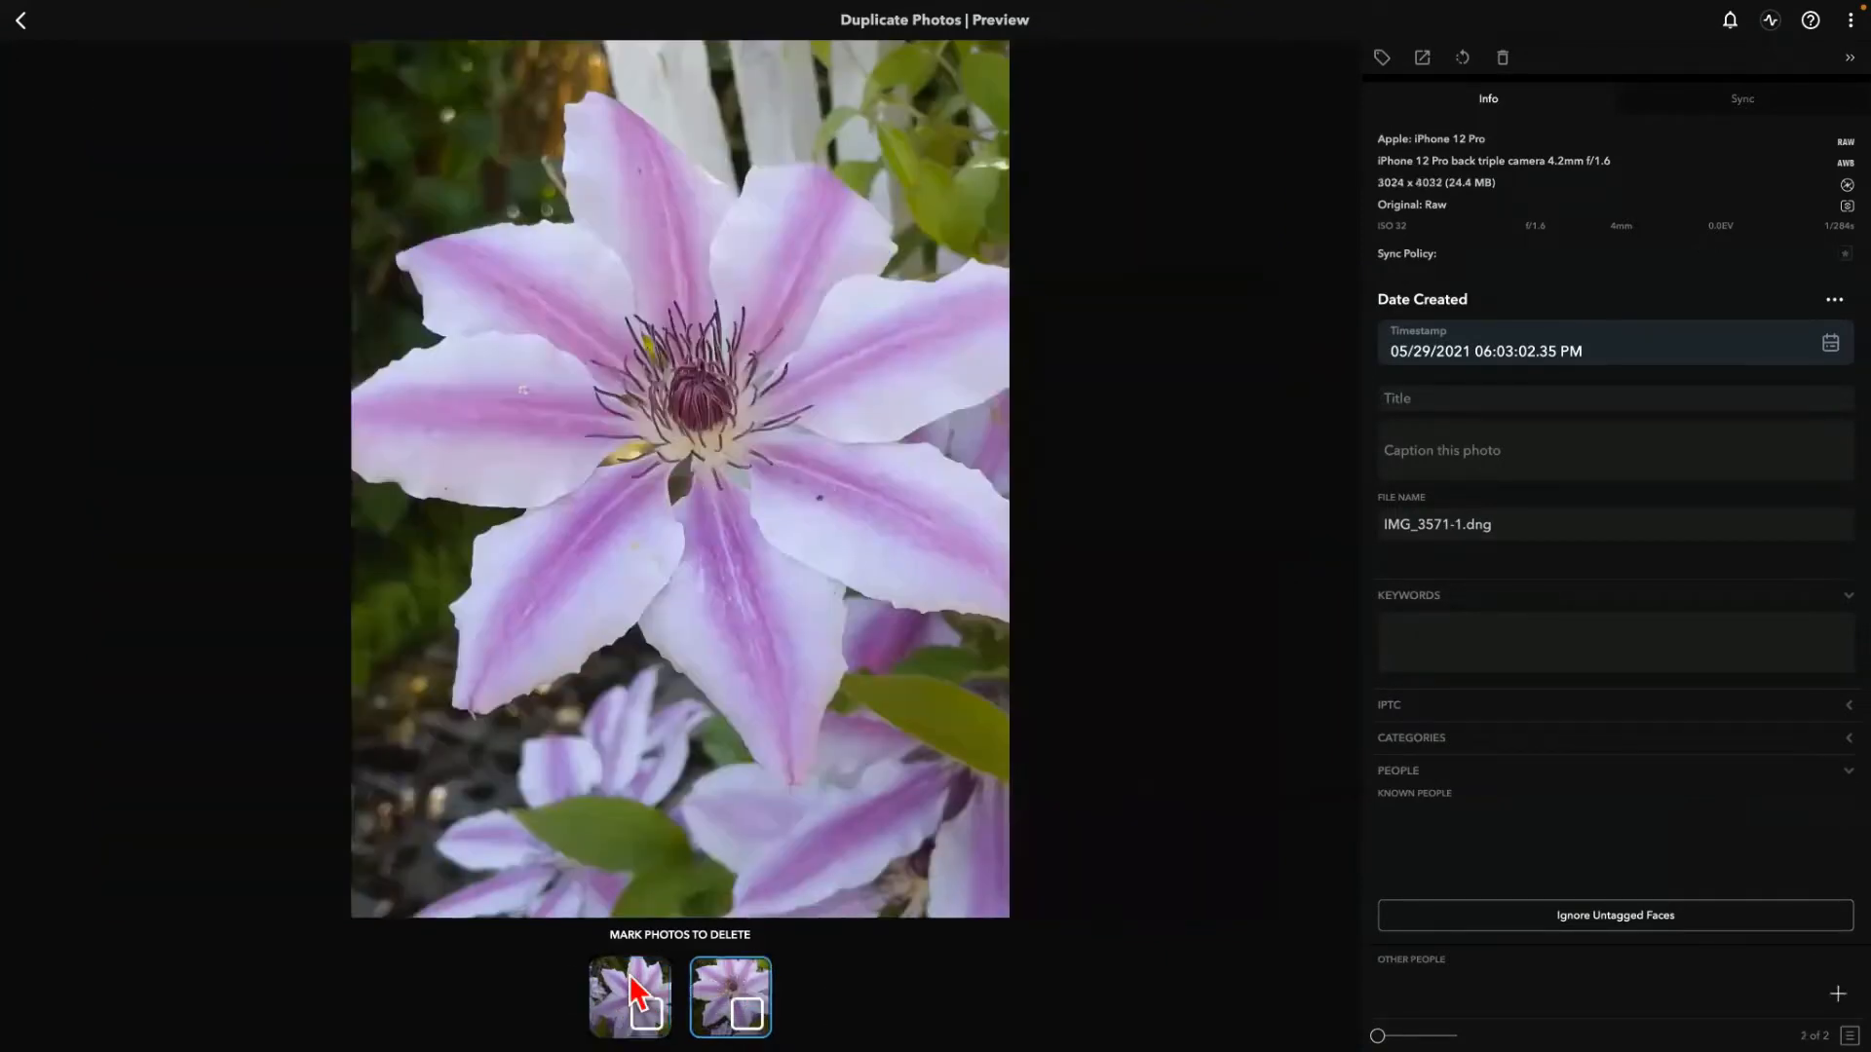
pyautogui.click(618, 980)
pyautogui.click(723, 976)
pyautogui.click(624, 986)
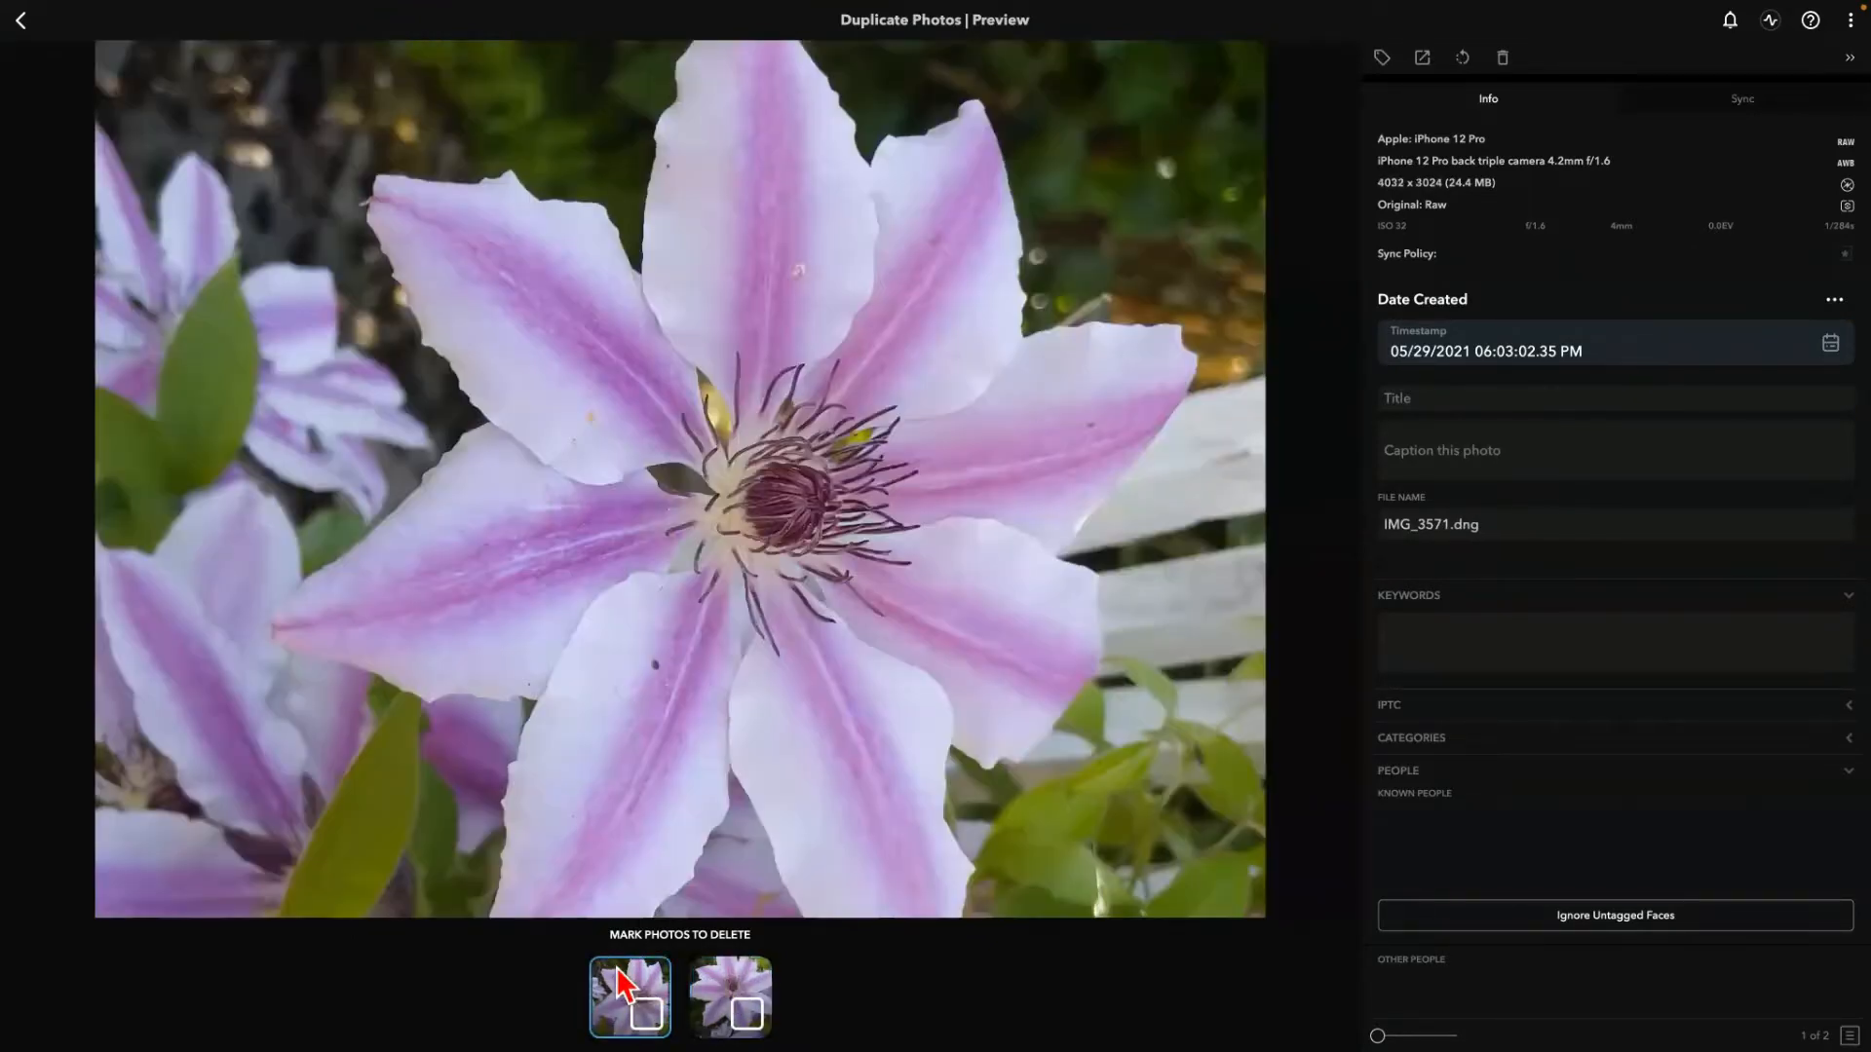
pyautogui.click(718, 995)
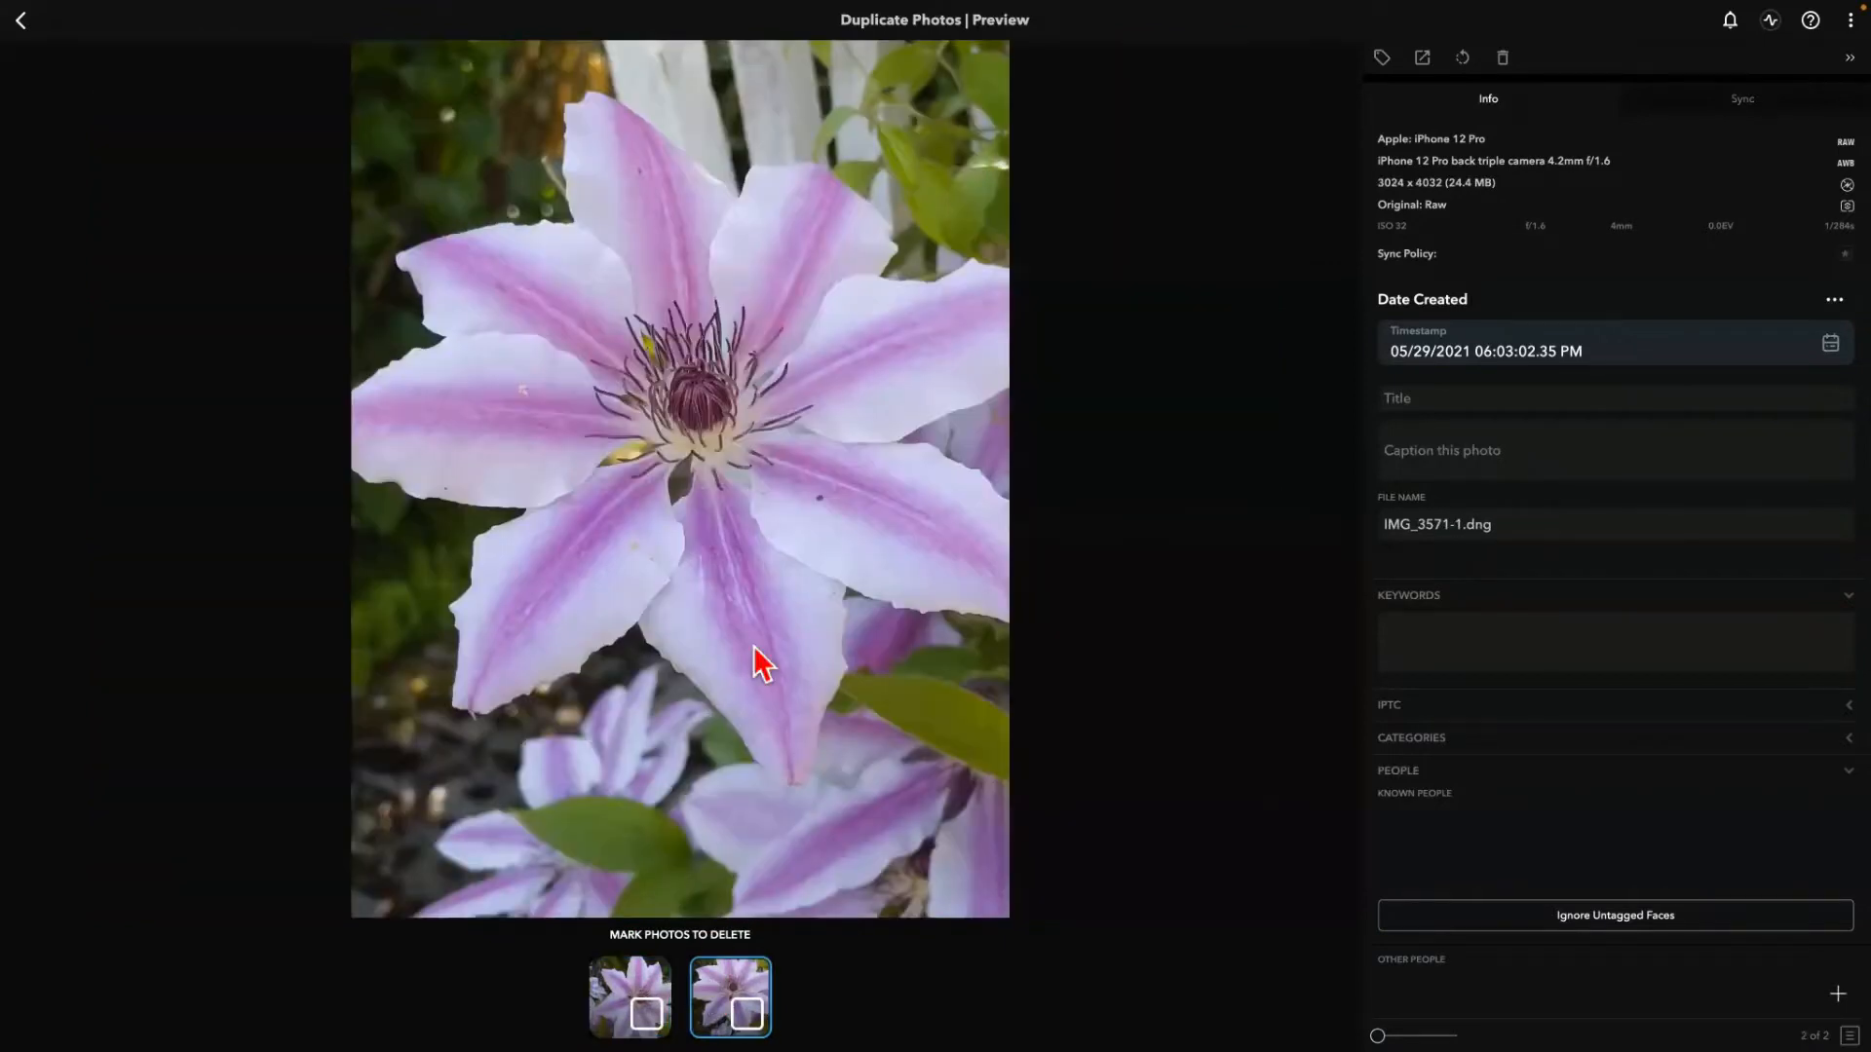
pyautogui.click(616, 989)
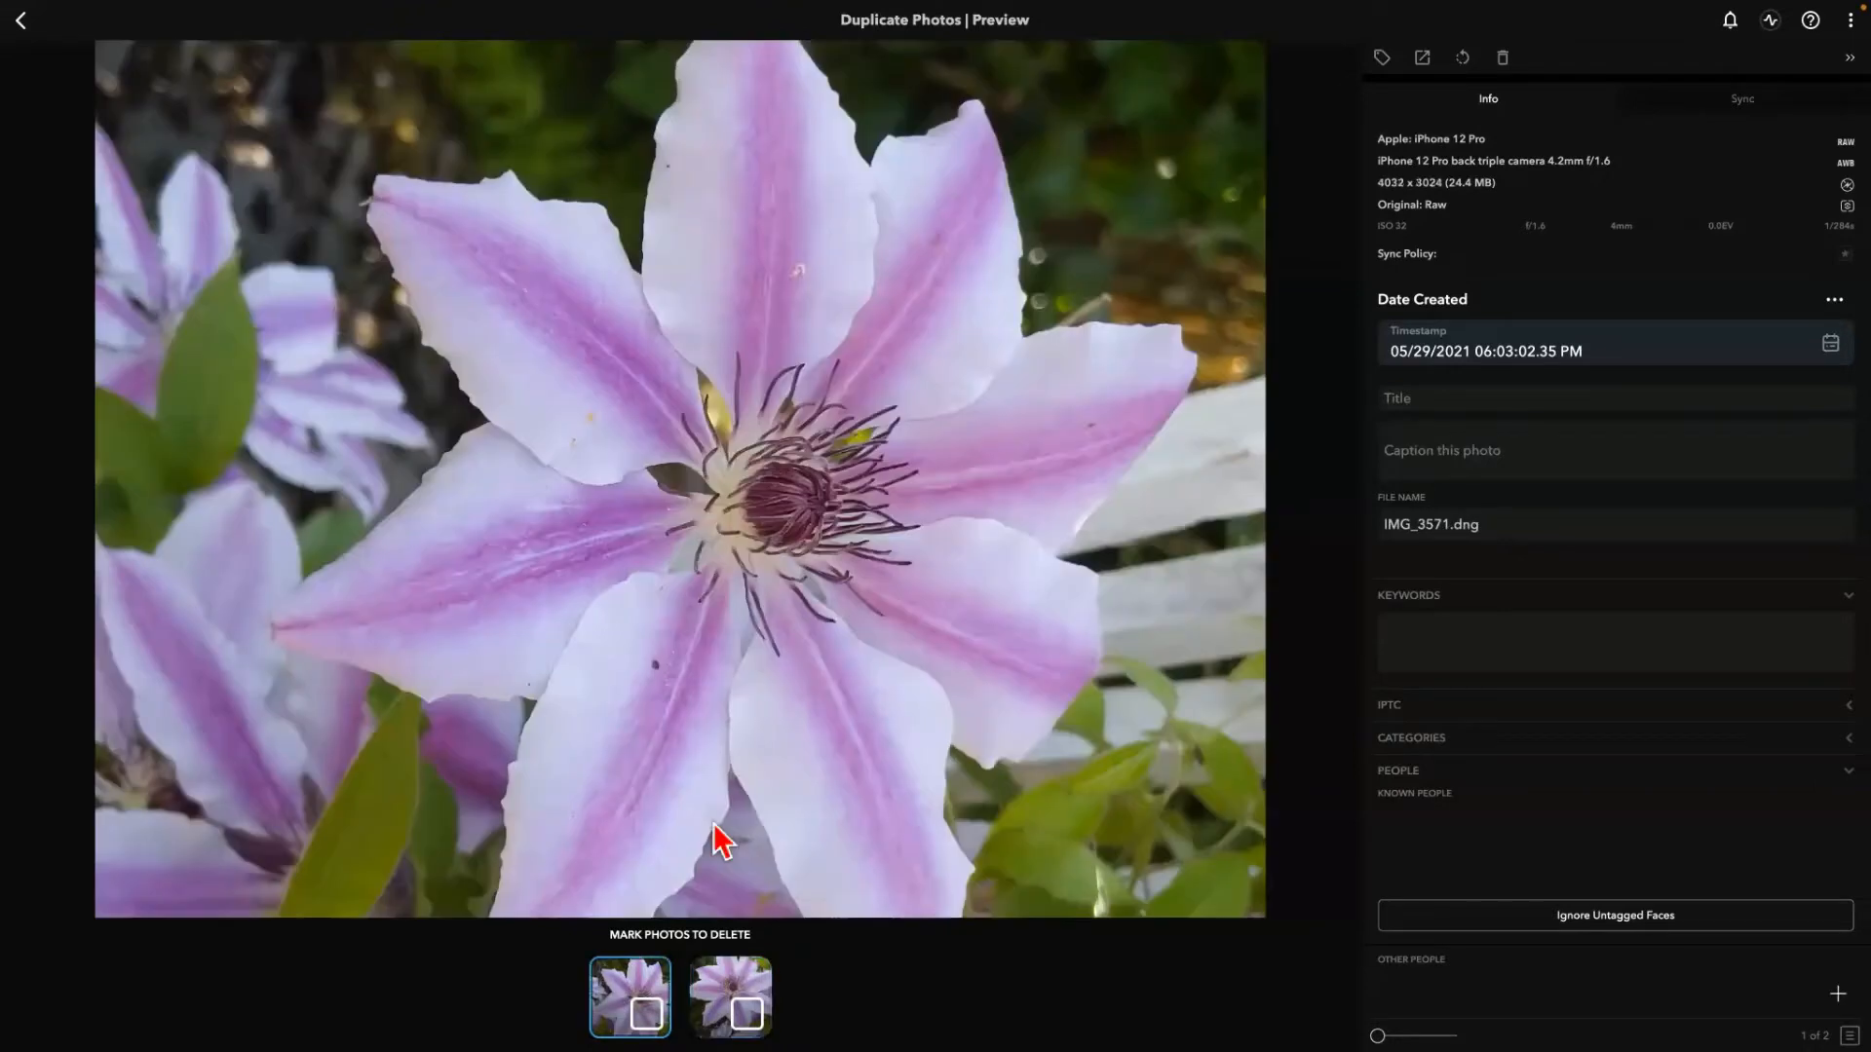
# - Mark IMG_3571 for deletion in the preview, clear the mark again, and return to the duplicates list
pyautogui.click(644, 1009)
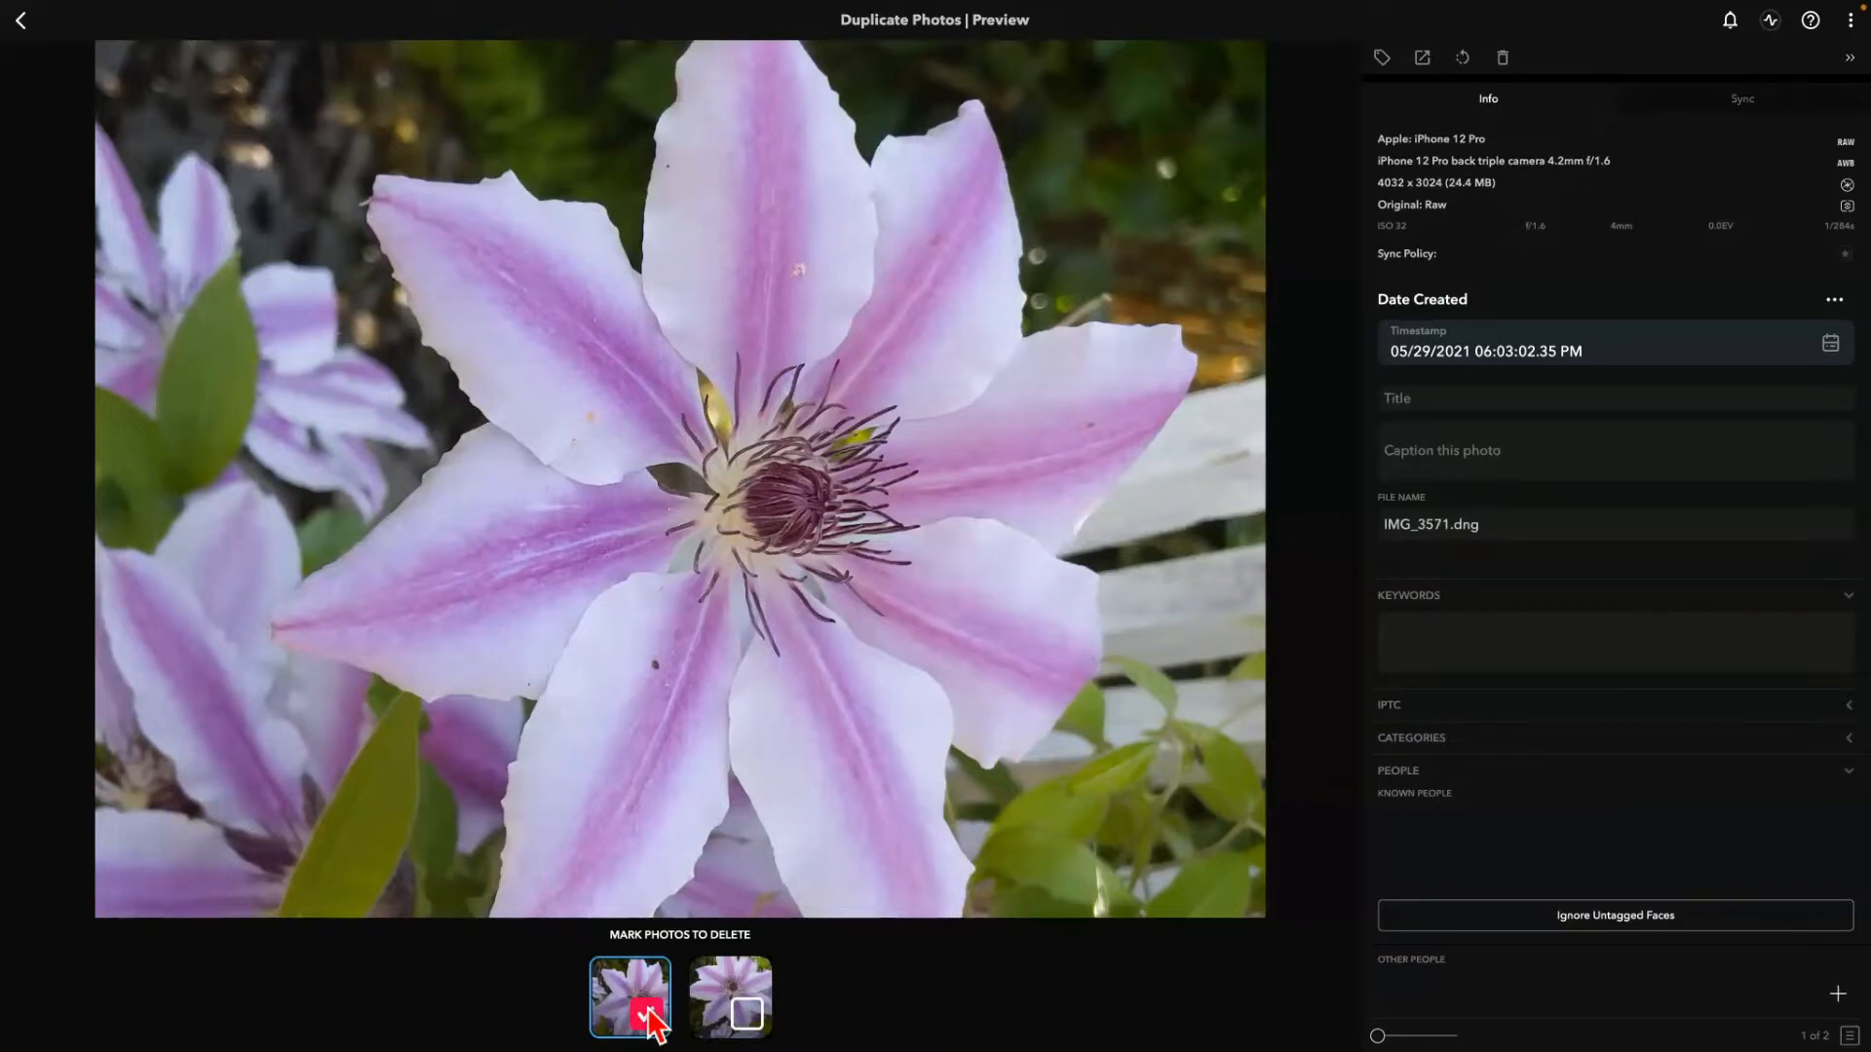
pyautogui.click(648, 1011)
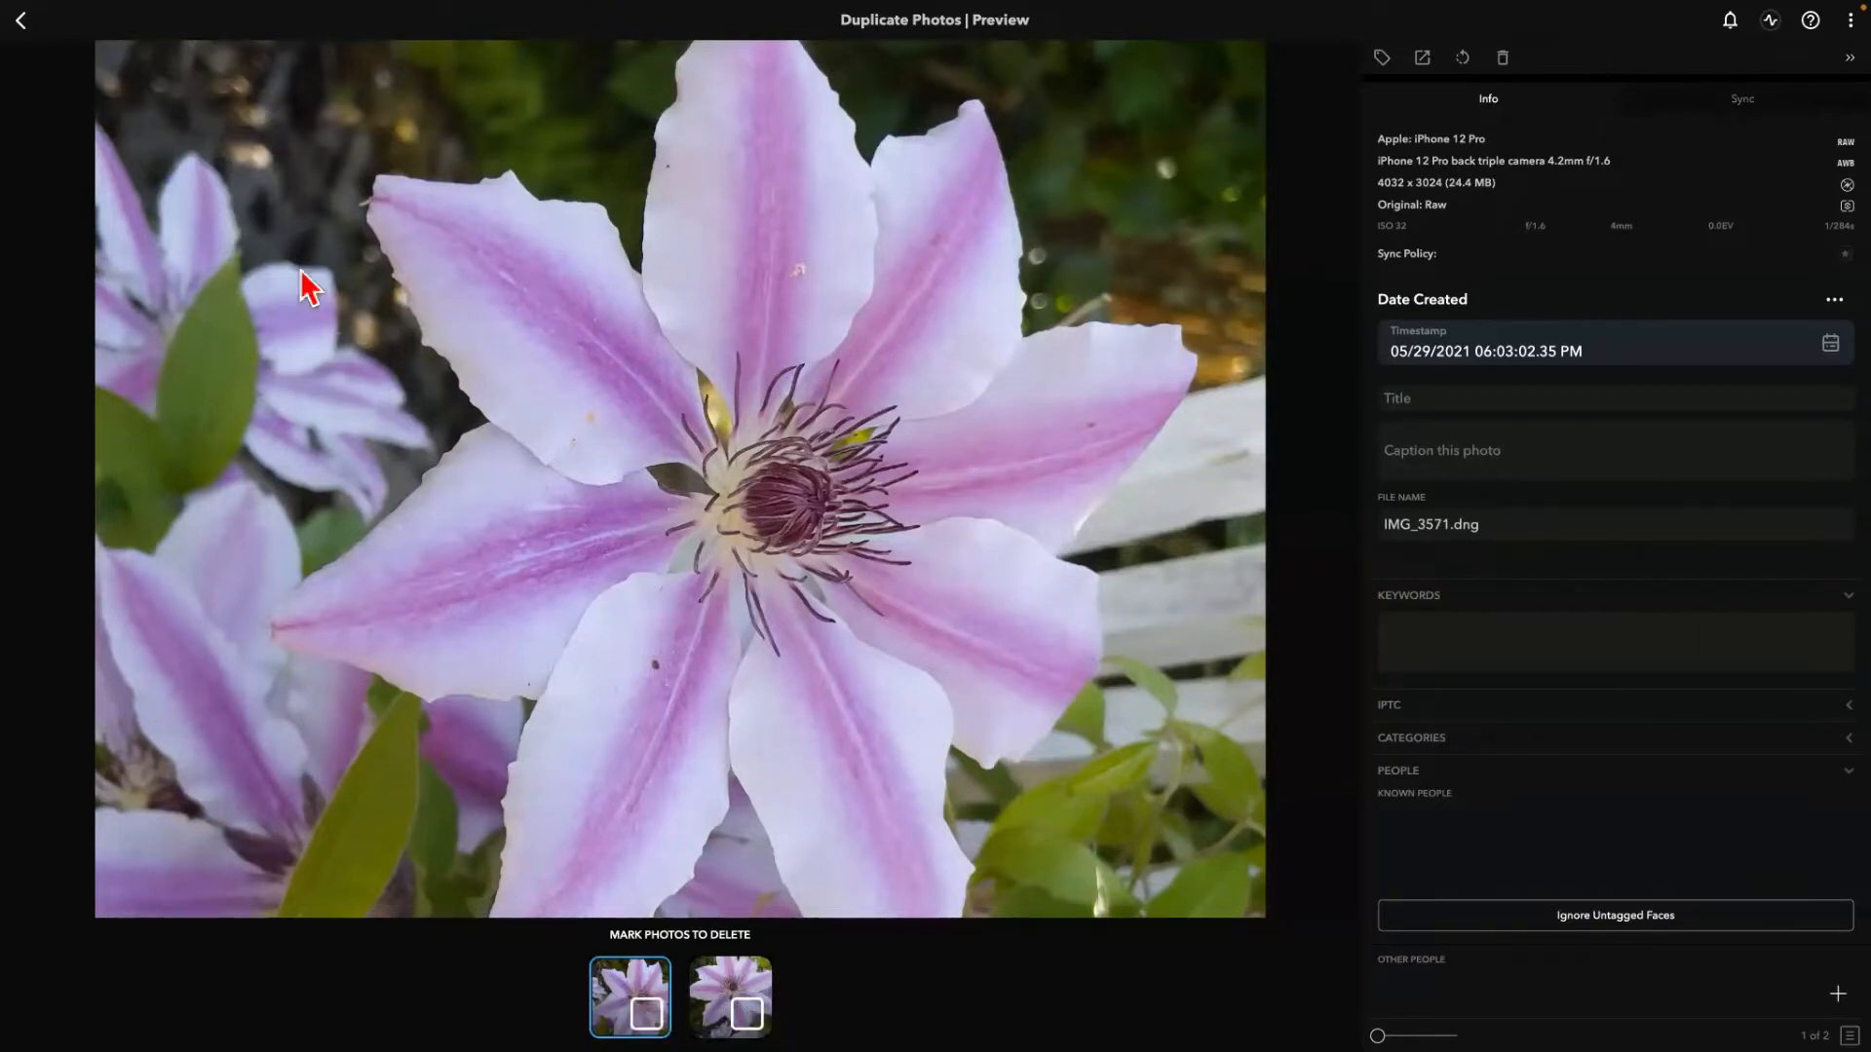
pyautogui.click(20, 21)
# - Try checking and unchecking IMG_3571 and IMG_3571-1 in the duplicates list
pyautogui.click(87, 475)
pyautogui.click(87, 475)
pyautogui.click(506, 475)
pyautogui.click(508, 476)
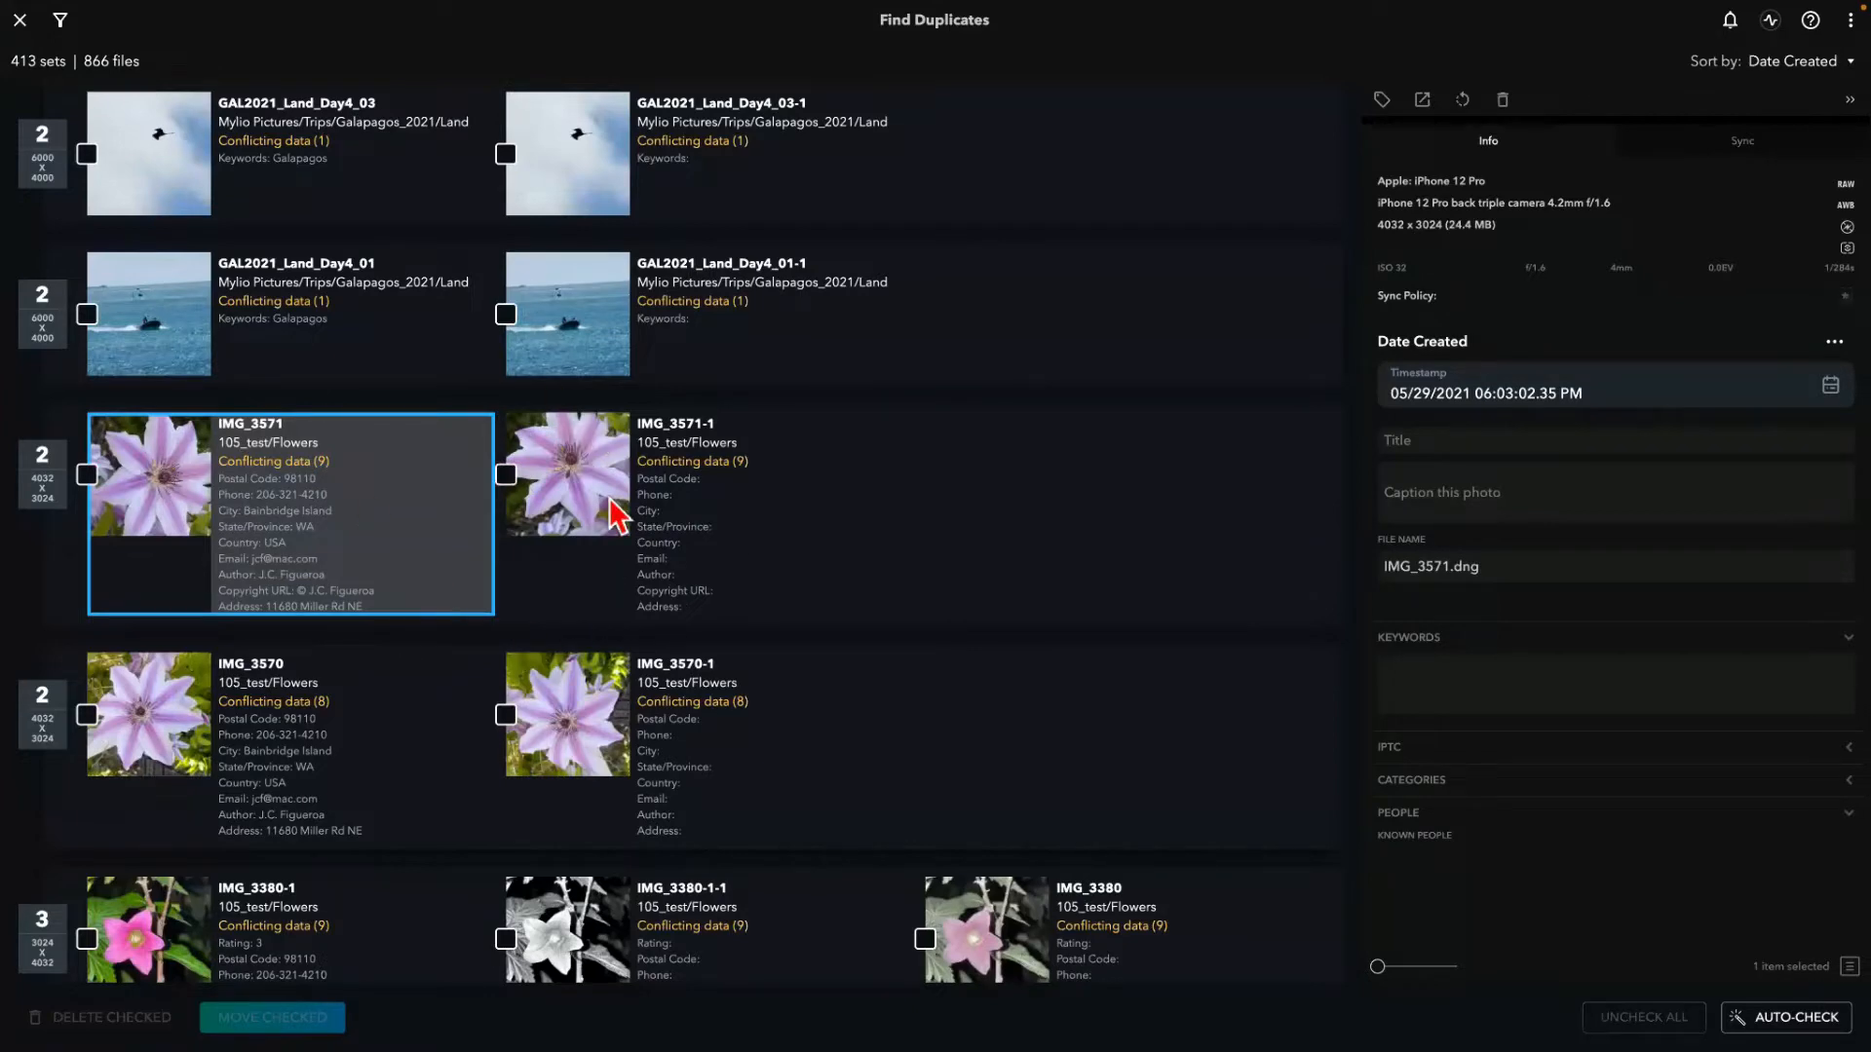
# - Show the filter bar above the duplicates list with its Folder filter options
pyautogui.scroll(-10, 387, 392)
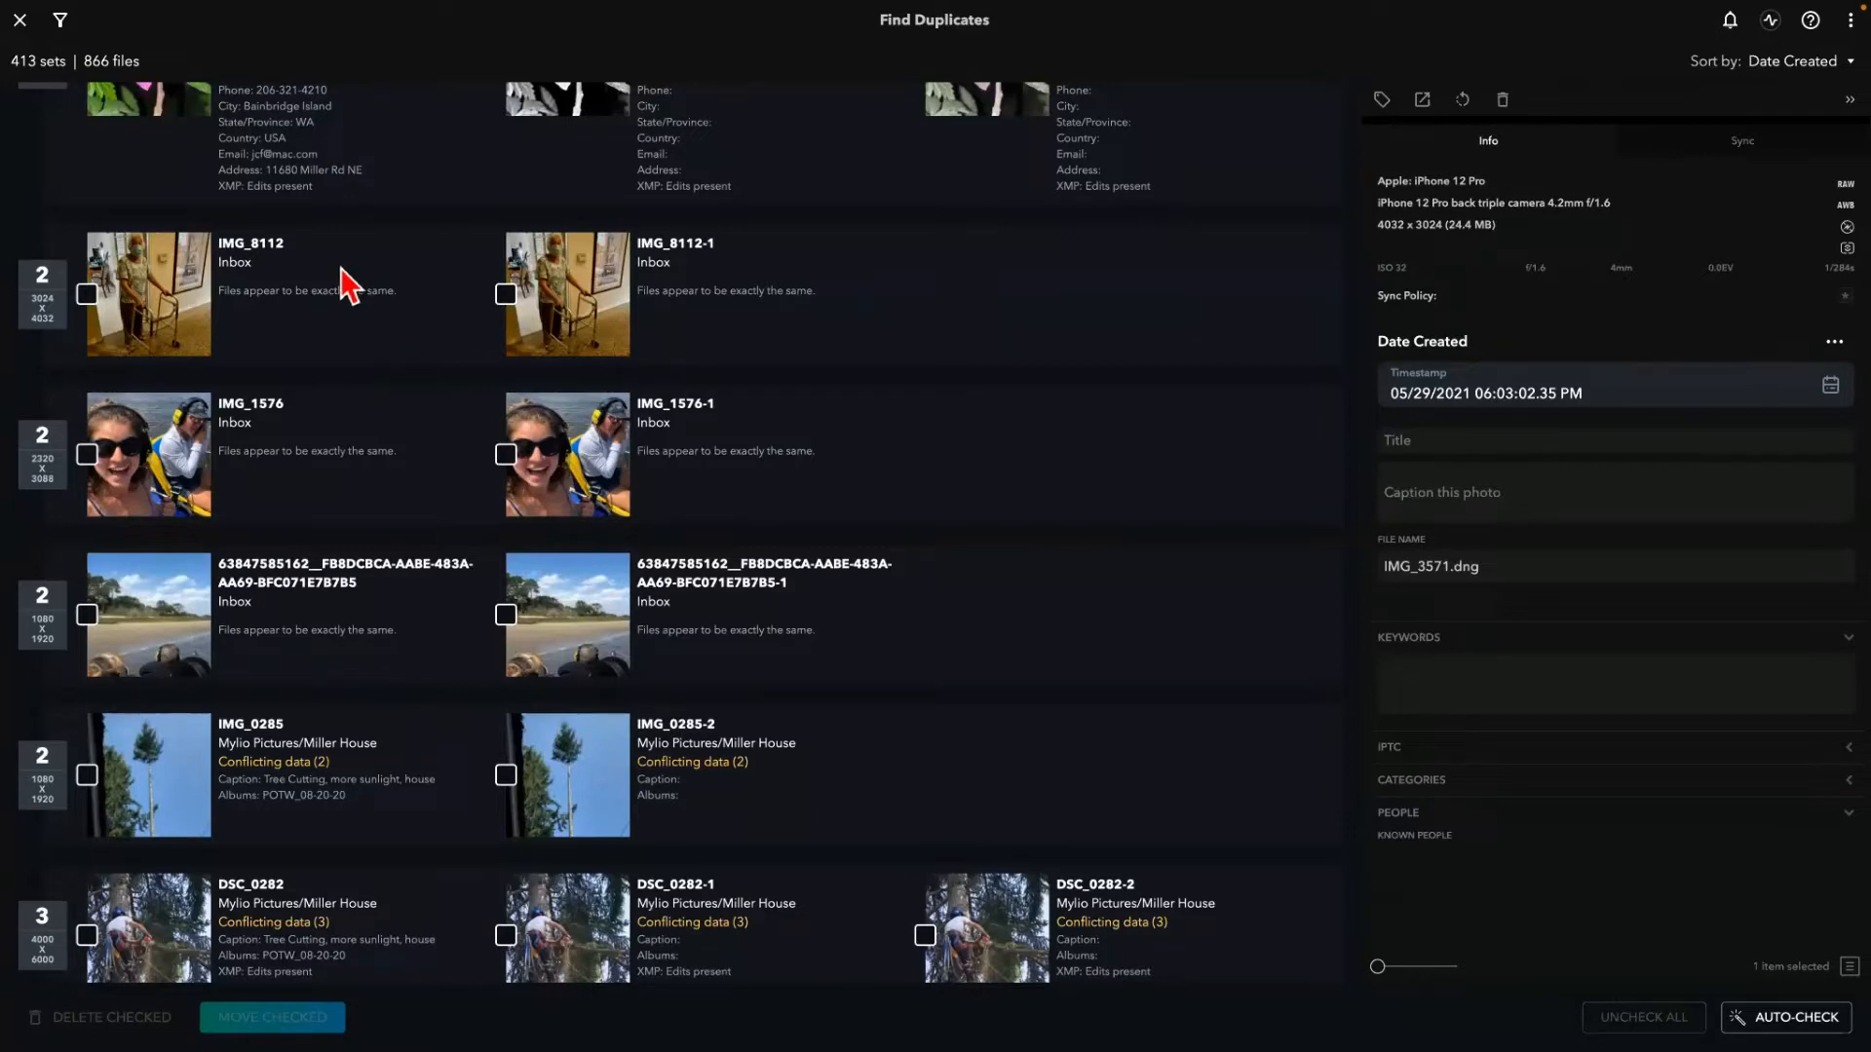
pyautogui.click(60, 19)
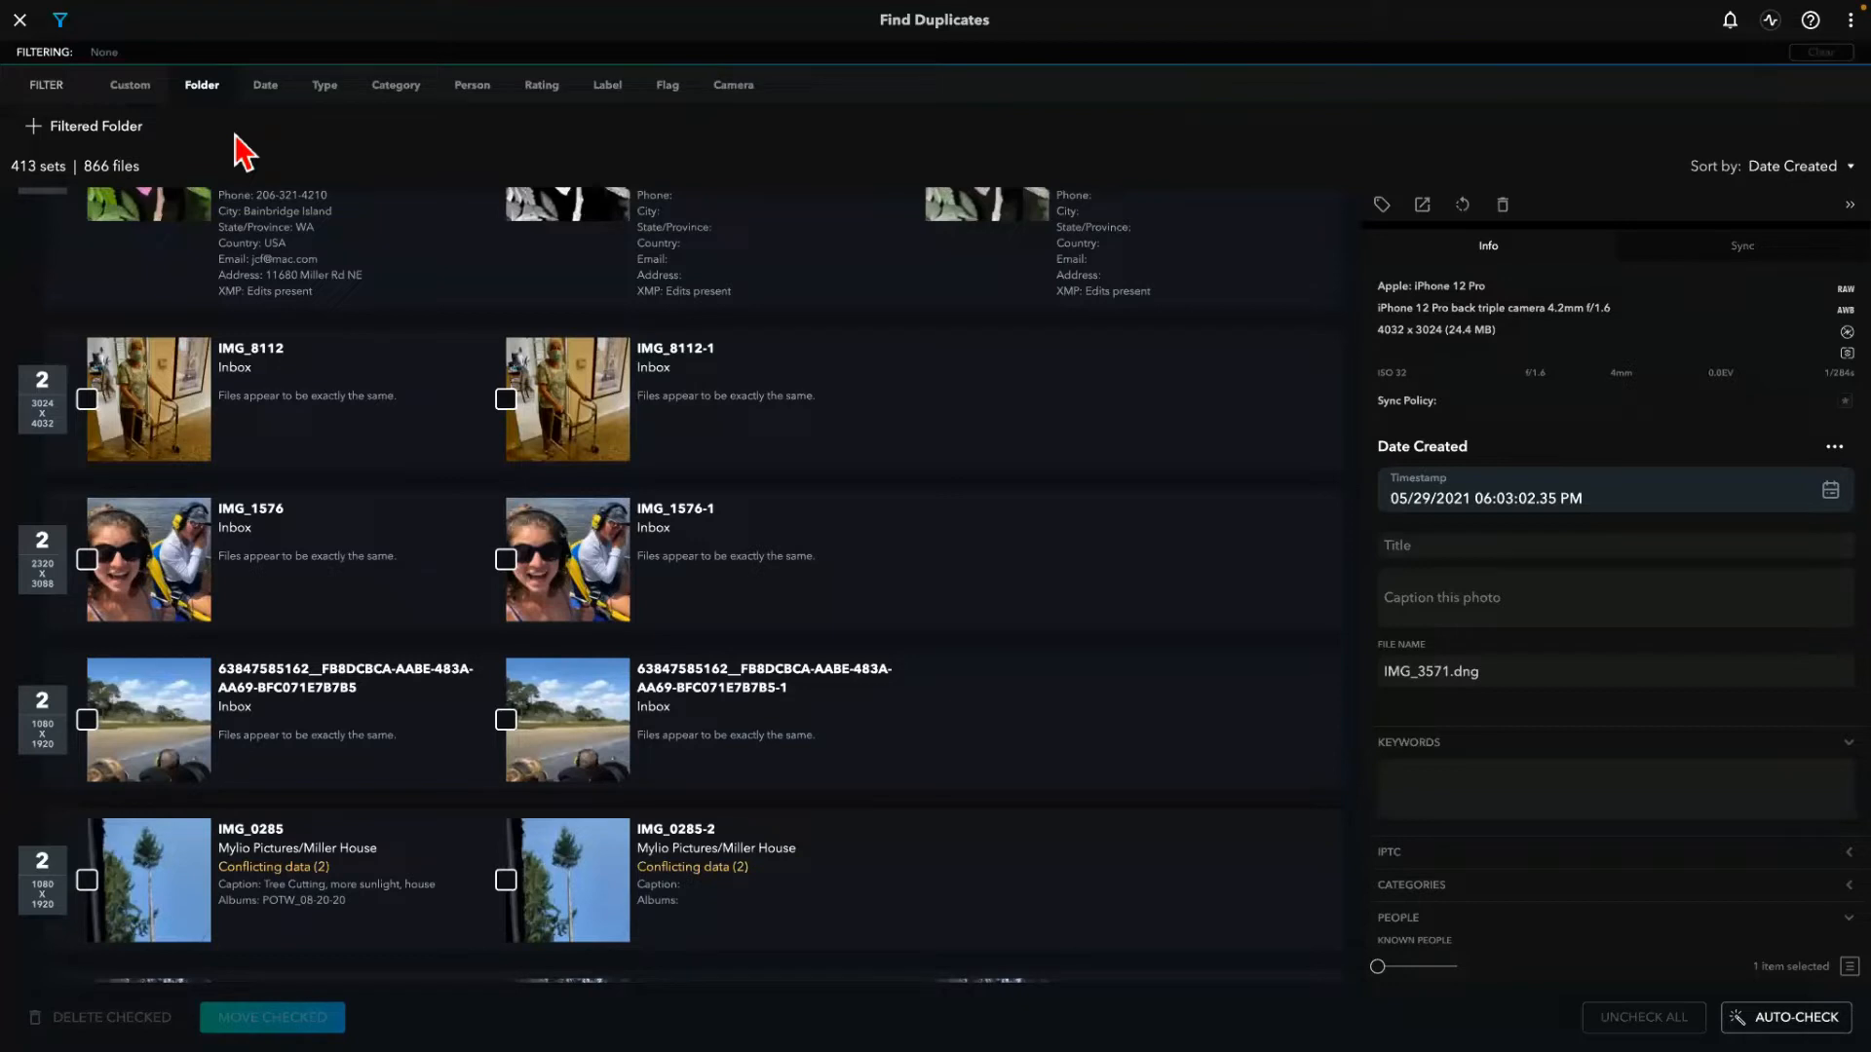
# - Hide the filter bar, view IMG_1576 in the duplicate preview, and return to the duplicates list
pyautogui.click(62, 19)
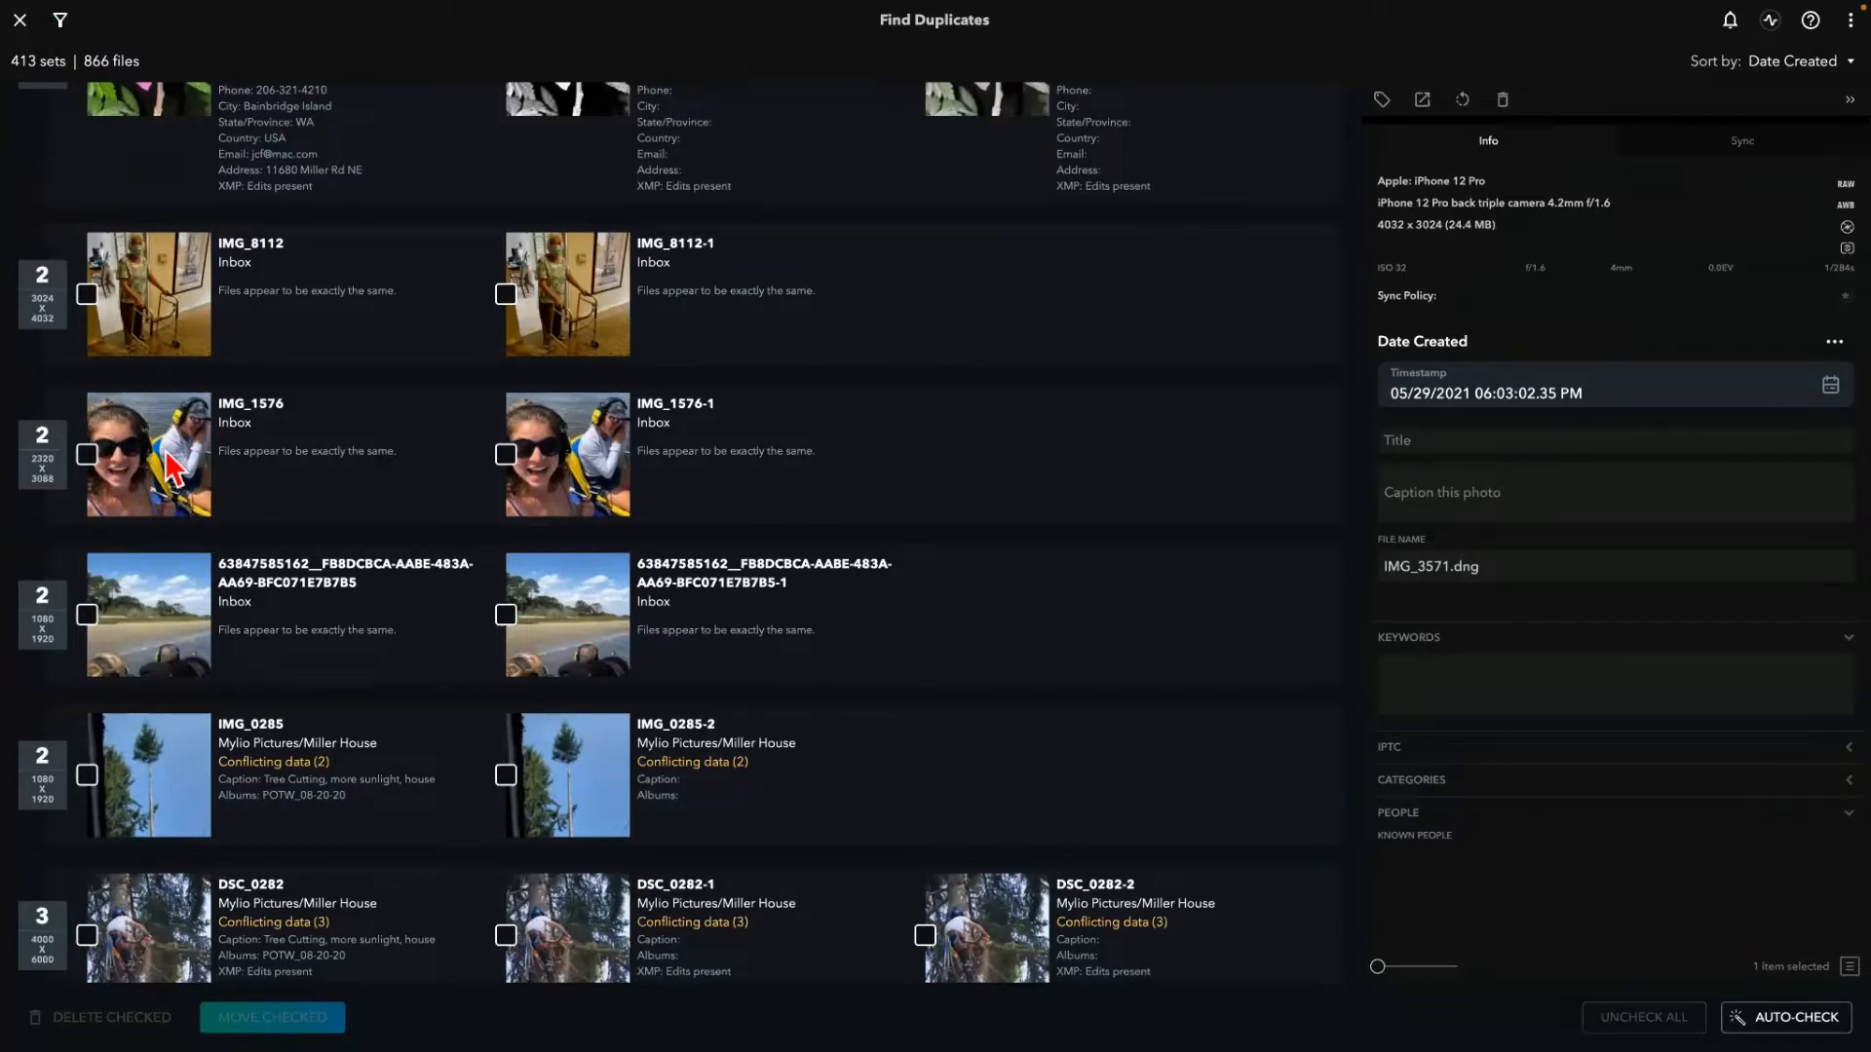
pyautogui.doubleClick(343, 468)
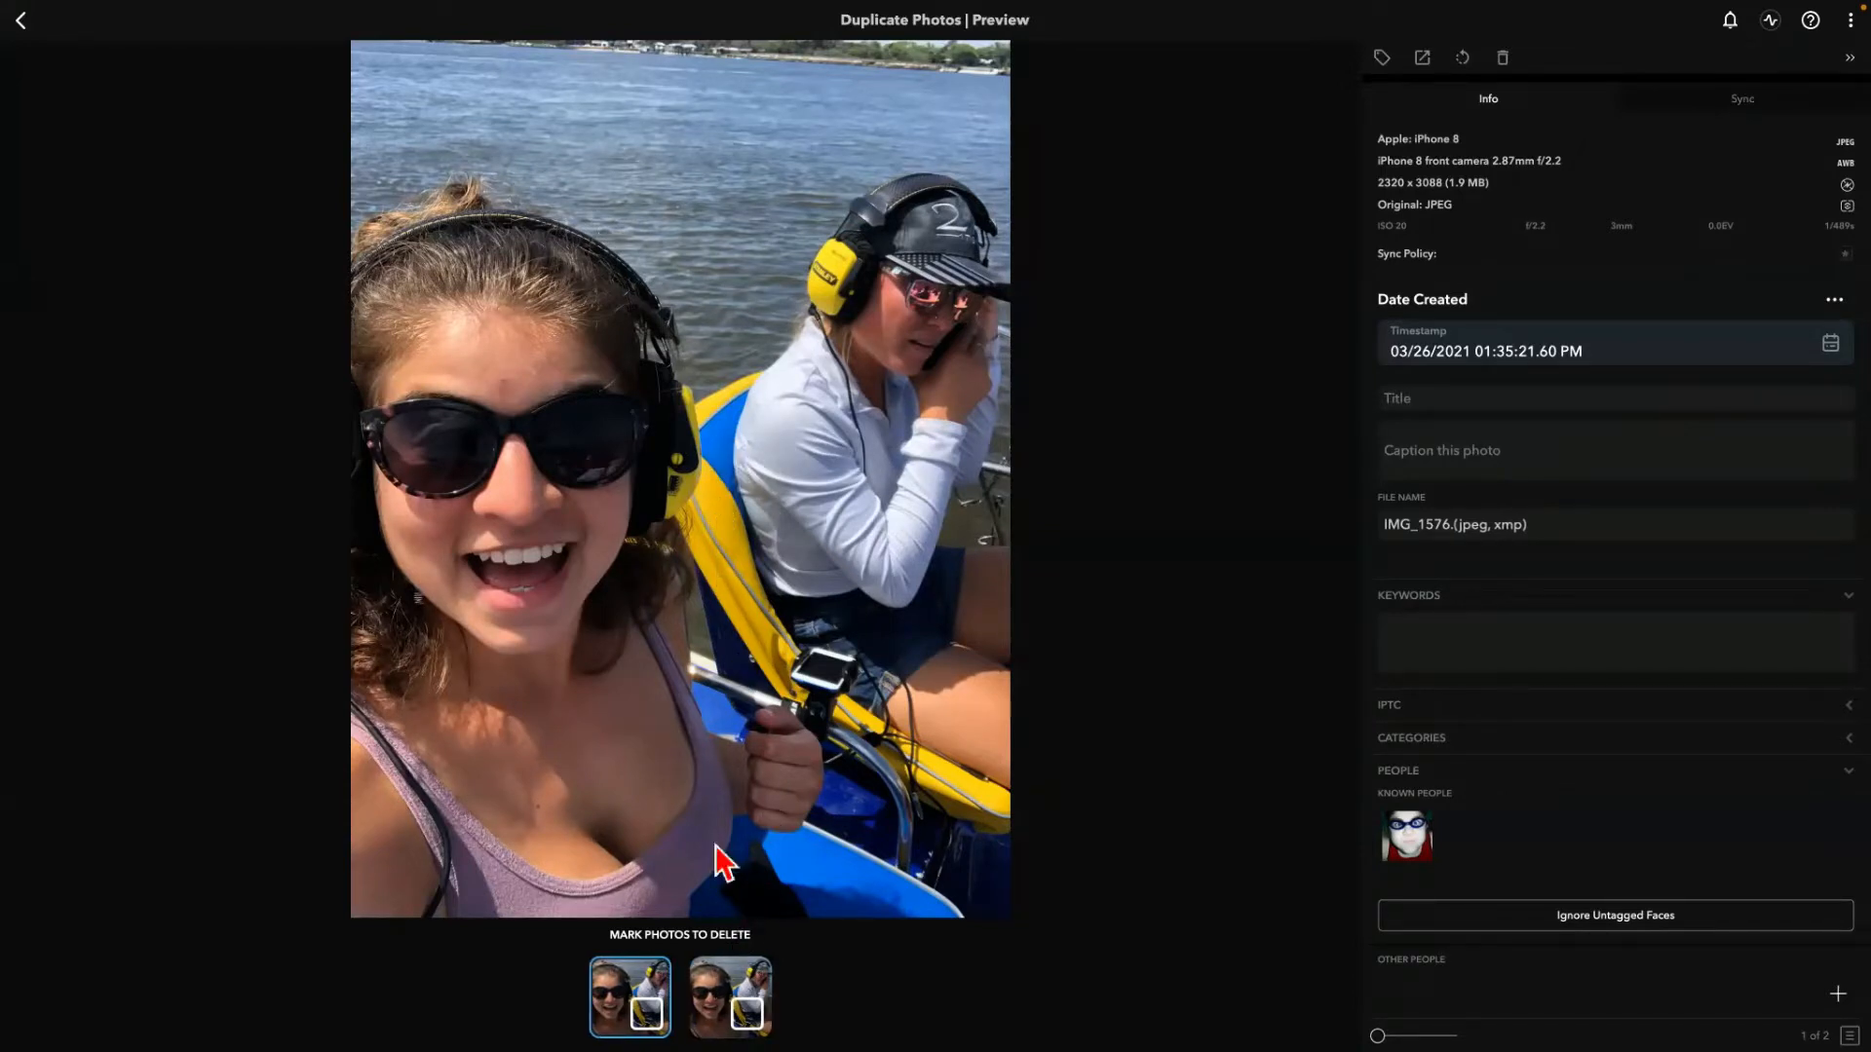
pyautogui.click(21, 22)
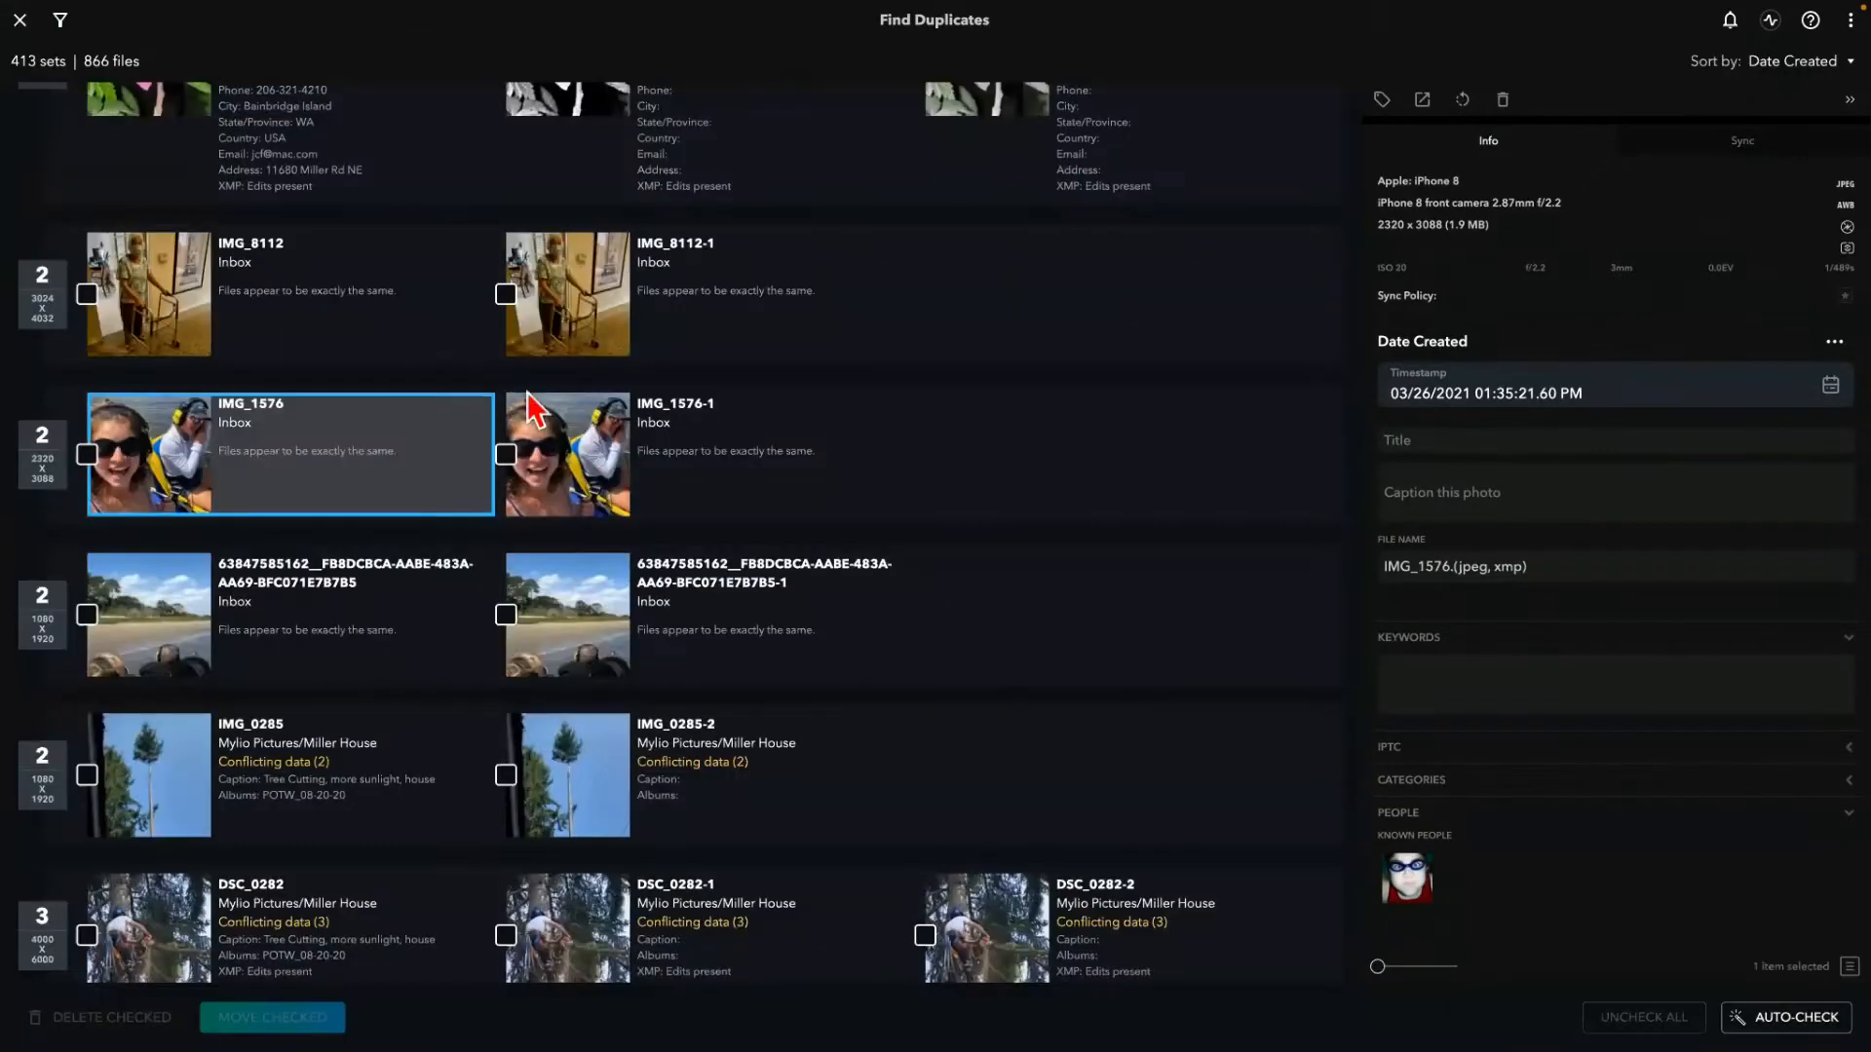
# - Try checking GPTempDownload-11, GPTempDownload-14 and GPTempDownload-20 in the nine-photo Vegas_Grand_Canyon_2018 set, and clear the checks again
pyautogui.scroll(-2, 500, 292)
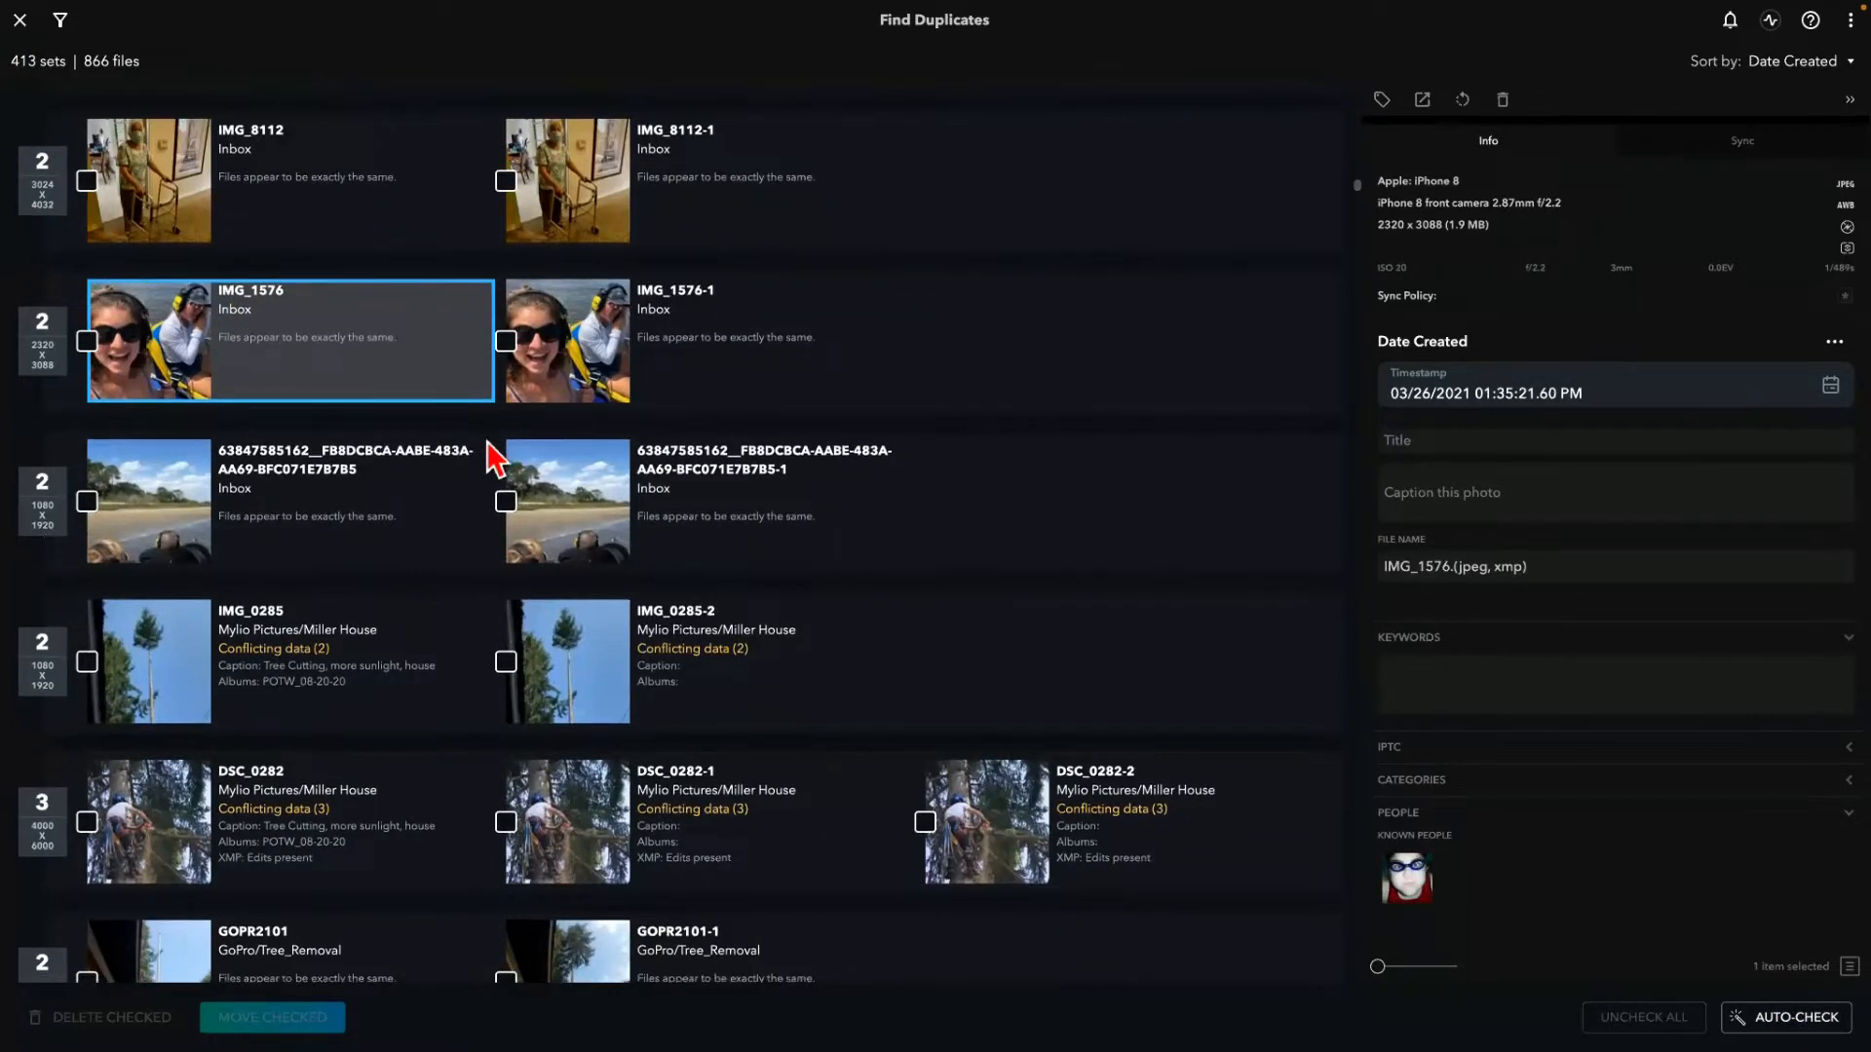
pyautogui.scroll(-15, 485, 451)
pyautogui.scroll(-15, 485, 450)
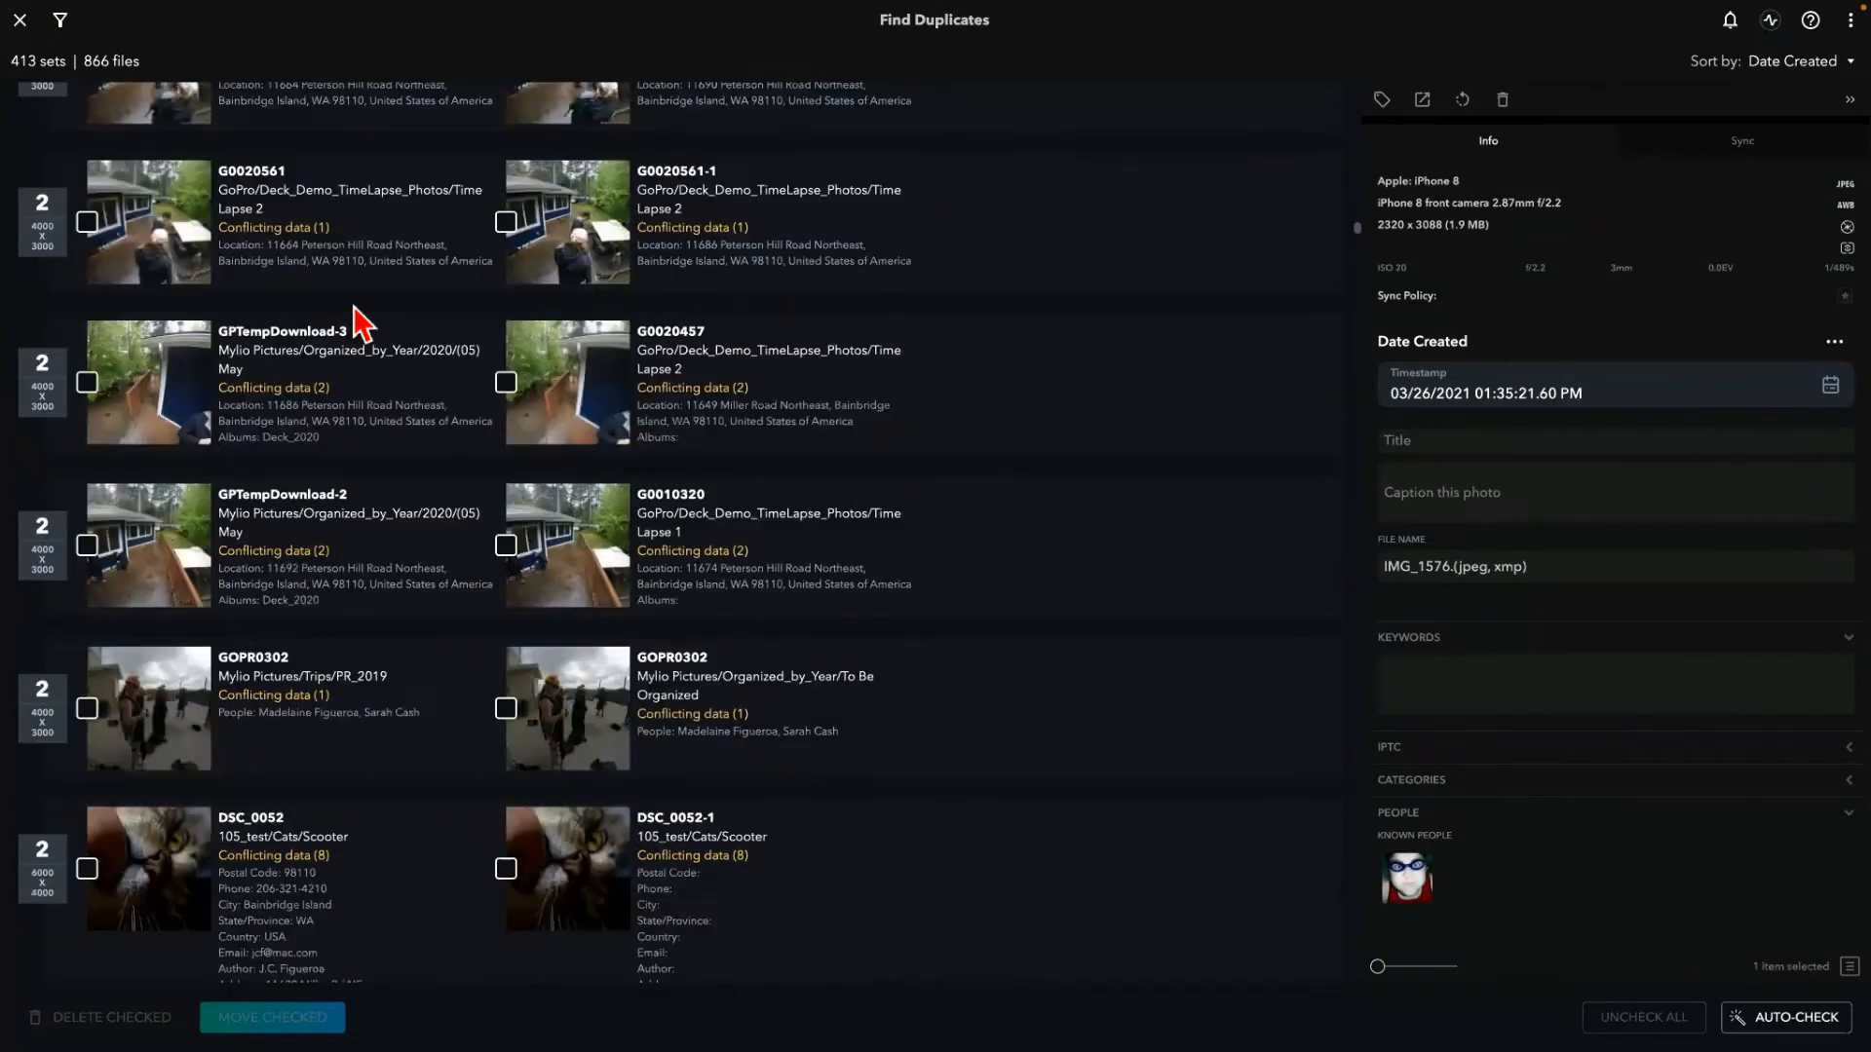
pyautogui.scroll(-8, 531, 446)
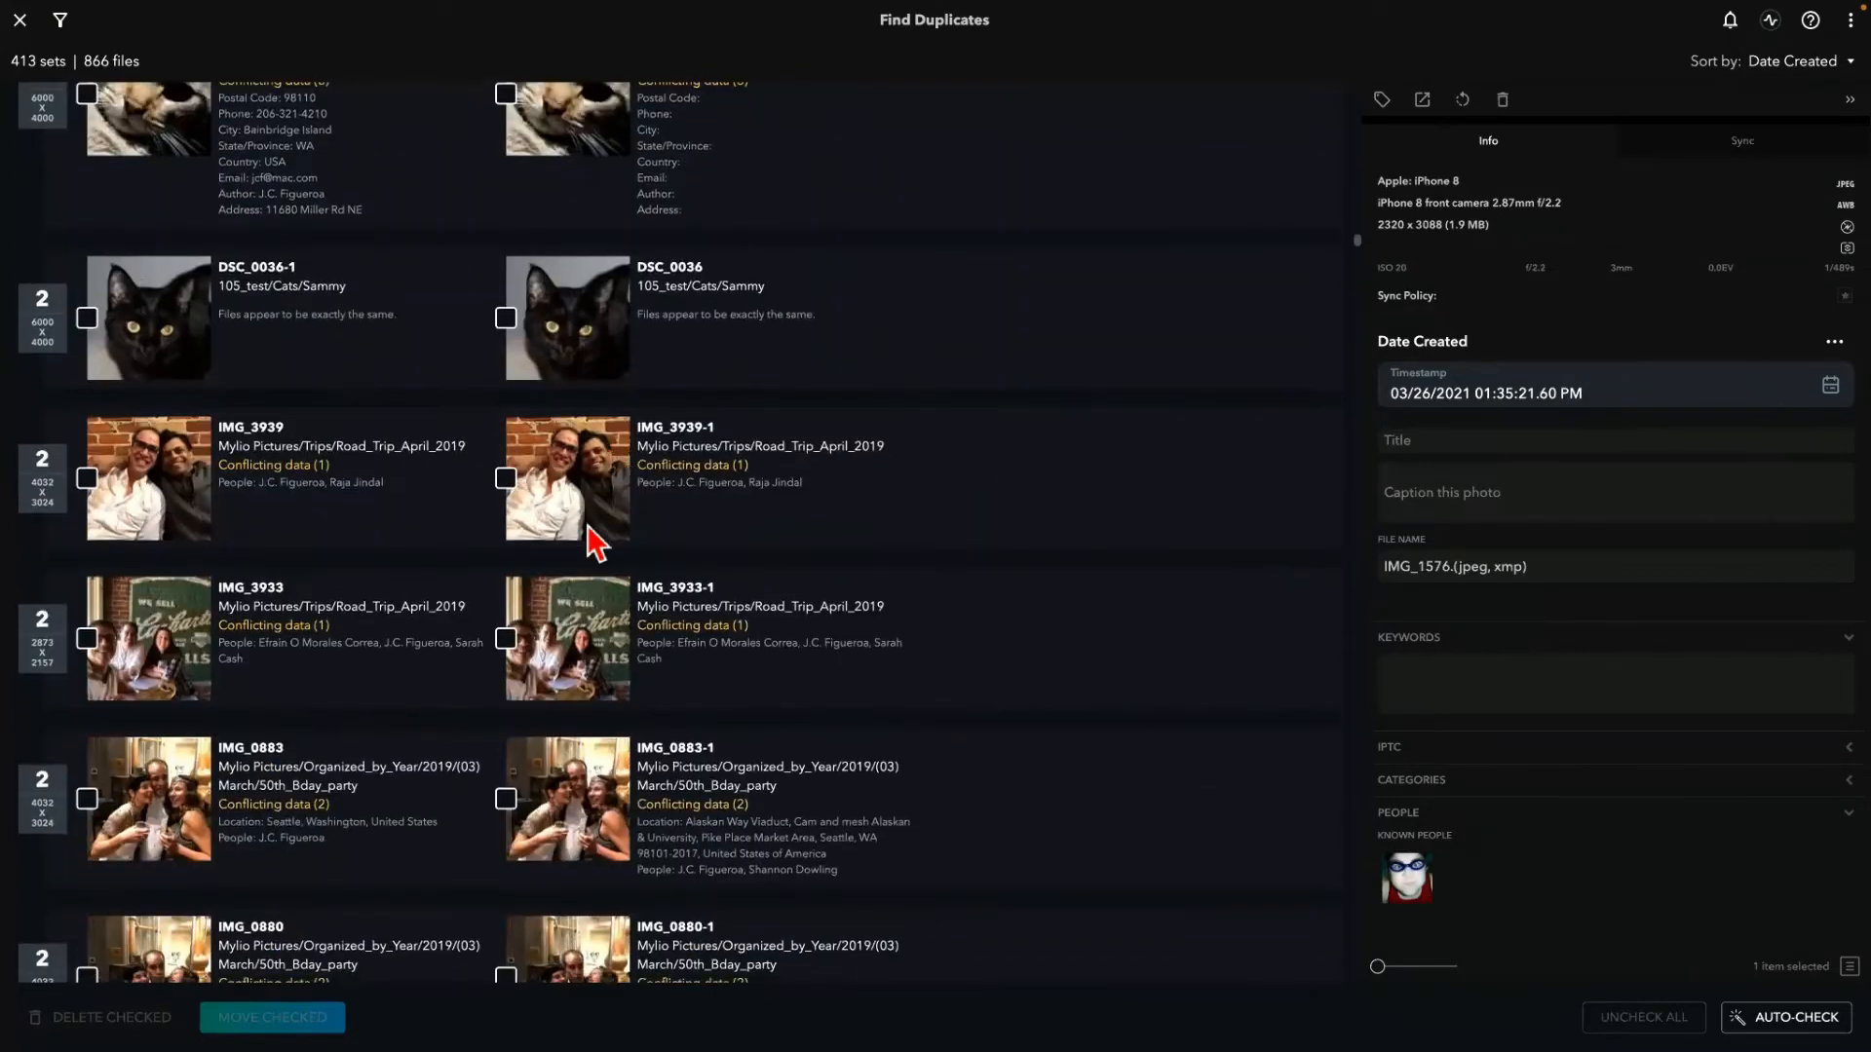
pyautogui.scroll(-10, 591, 569)
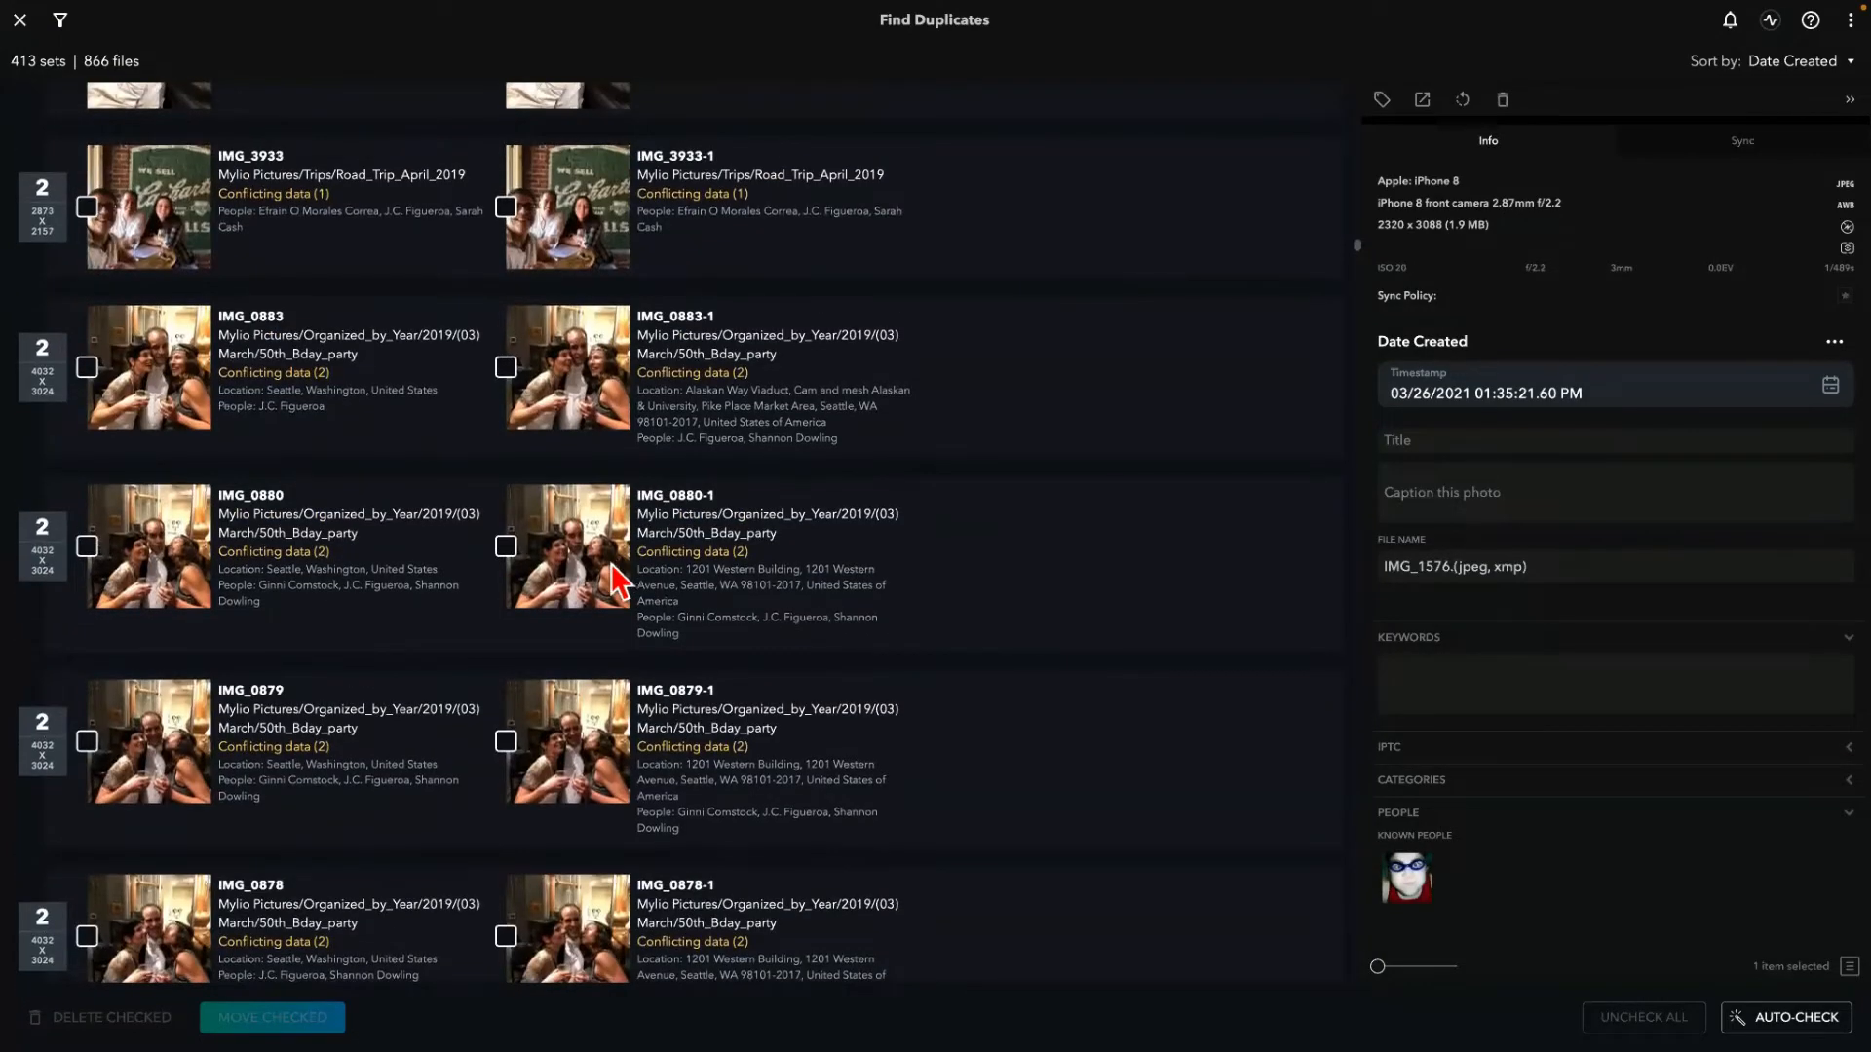
pyautogui.scroll(-10, 490, 575)
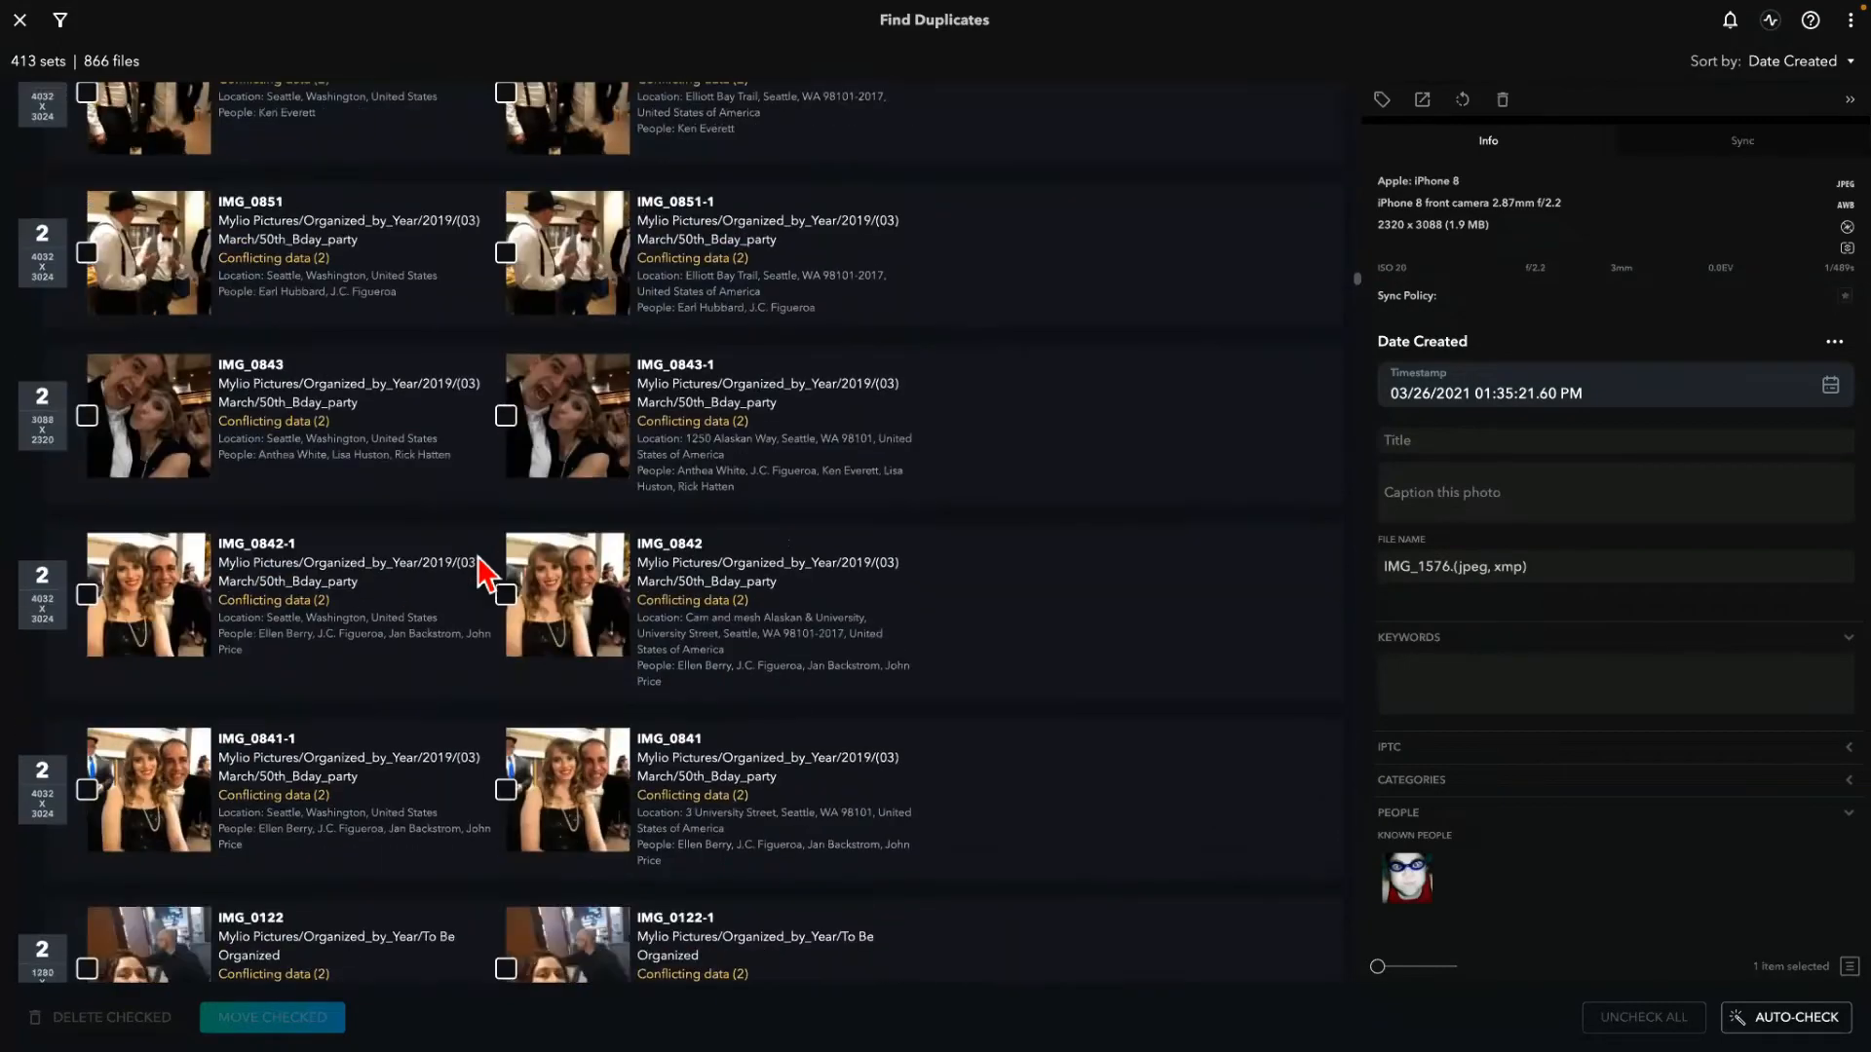
pyautogui.scroll(-5, 526, 559)
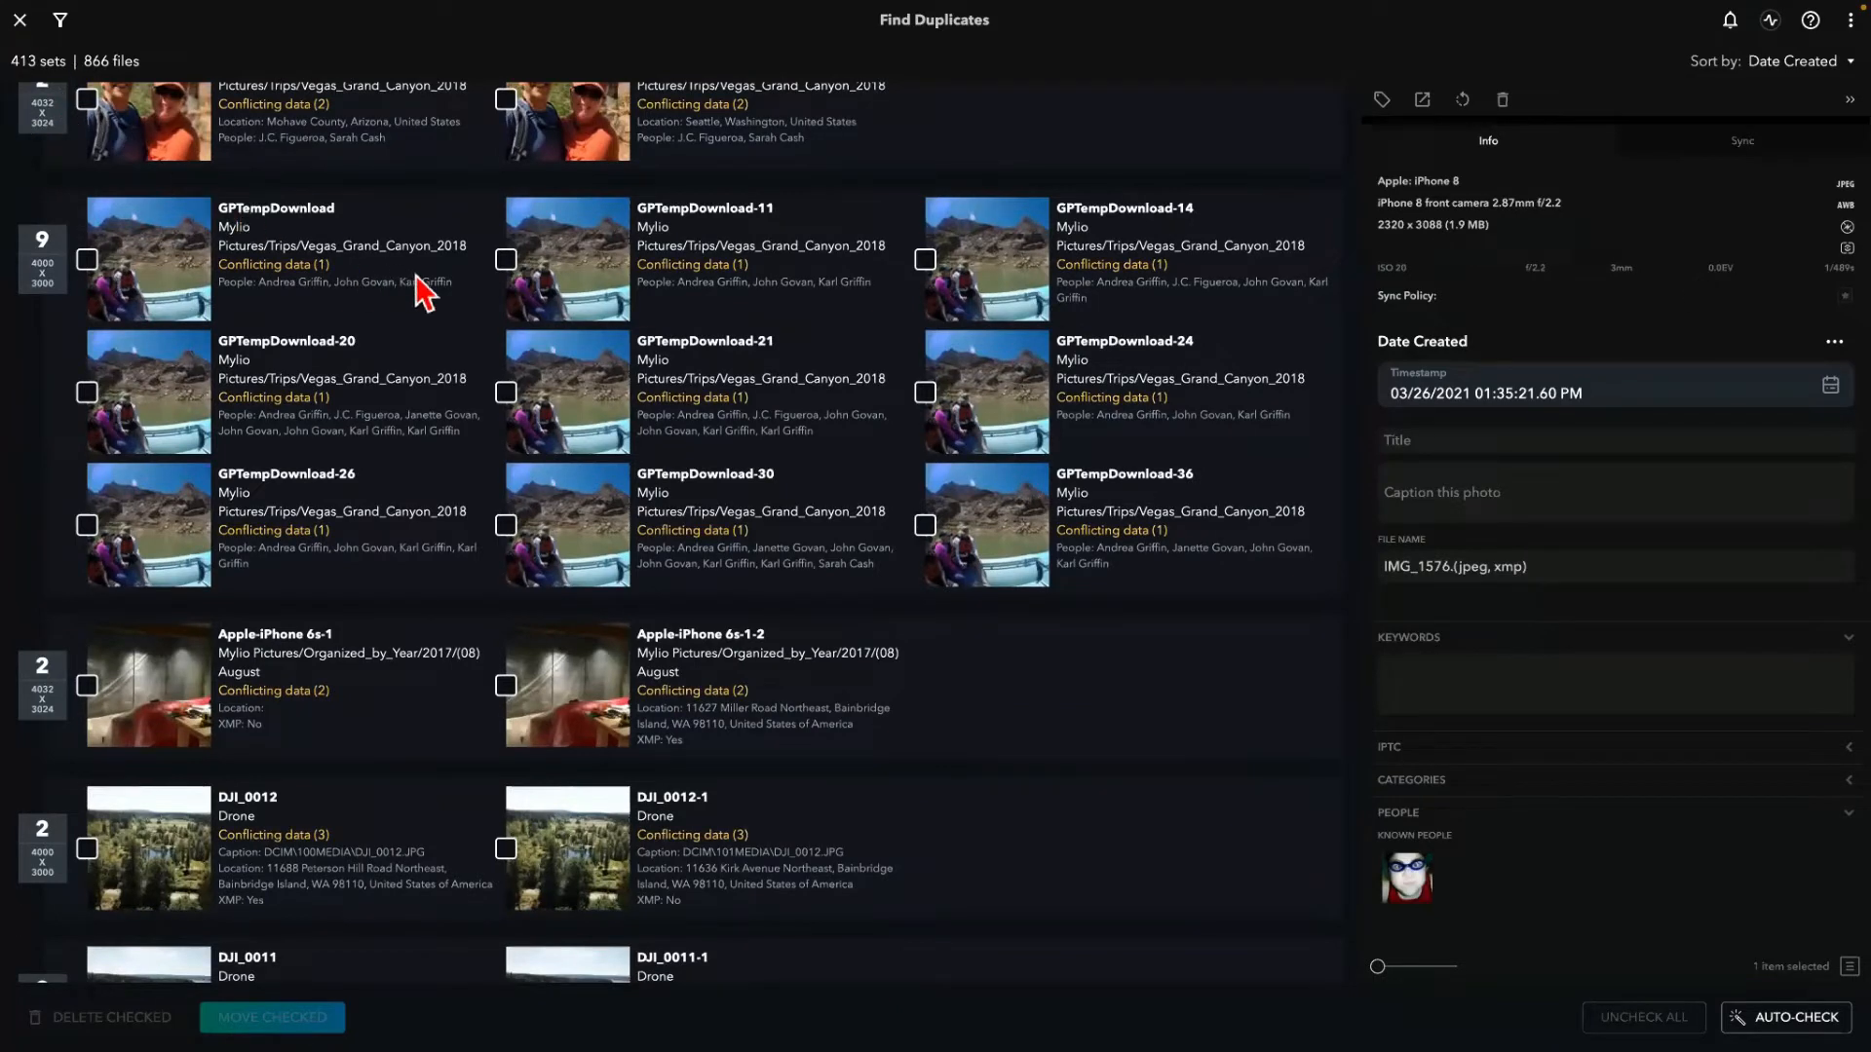
pyautogui.click(925, 260)
pyautogui.click(506, 256)
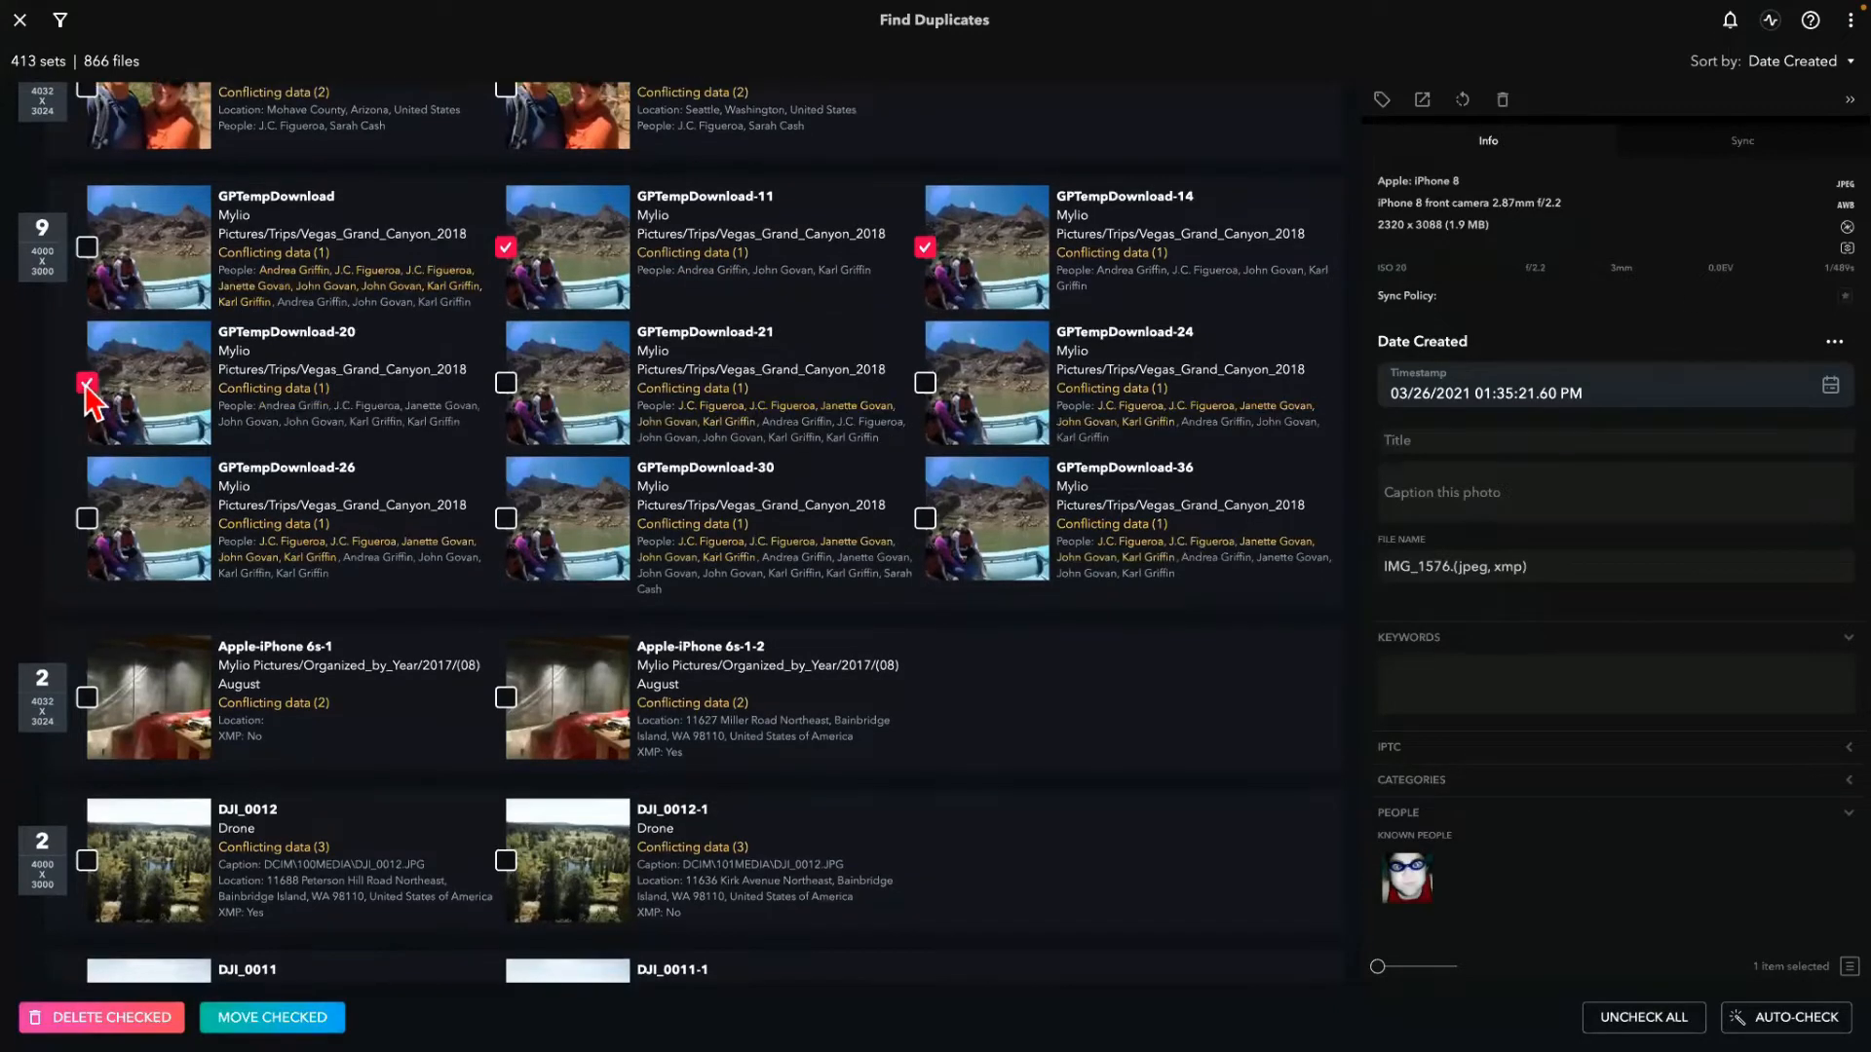
pyautogui.click(505, 257)
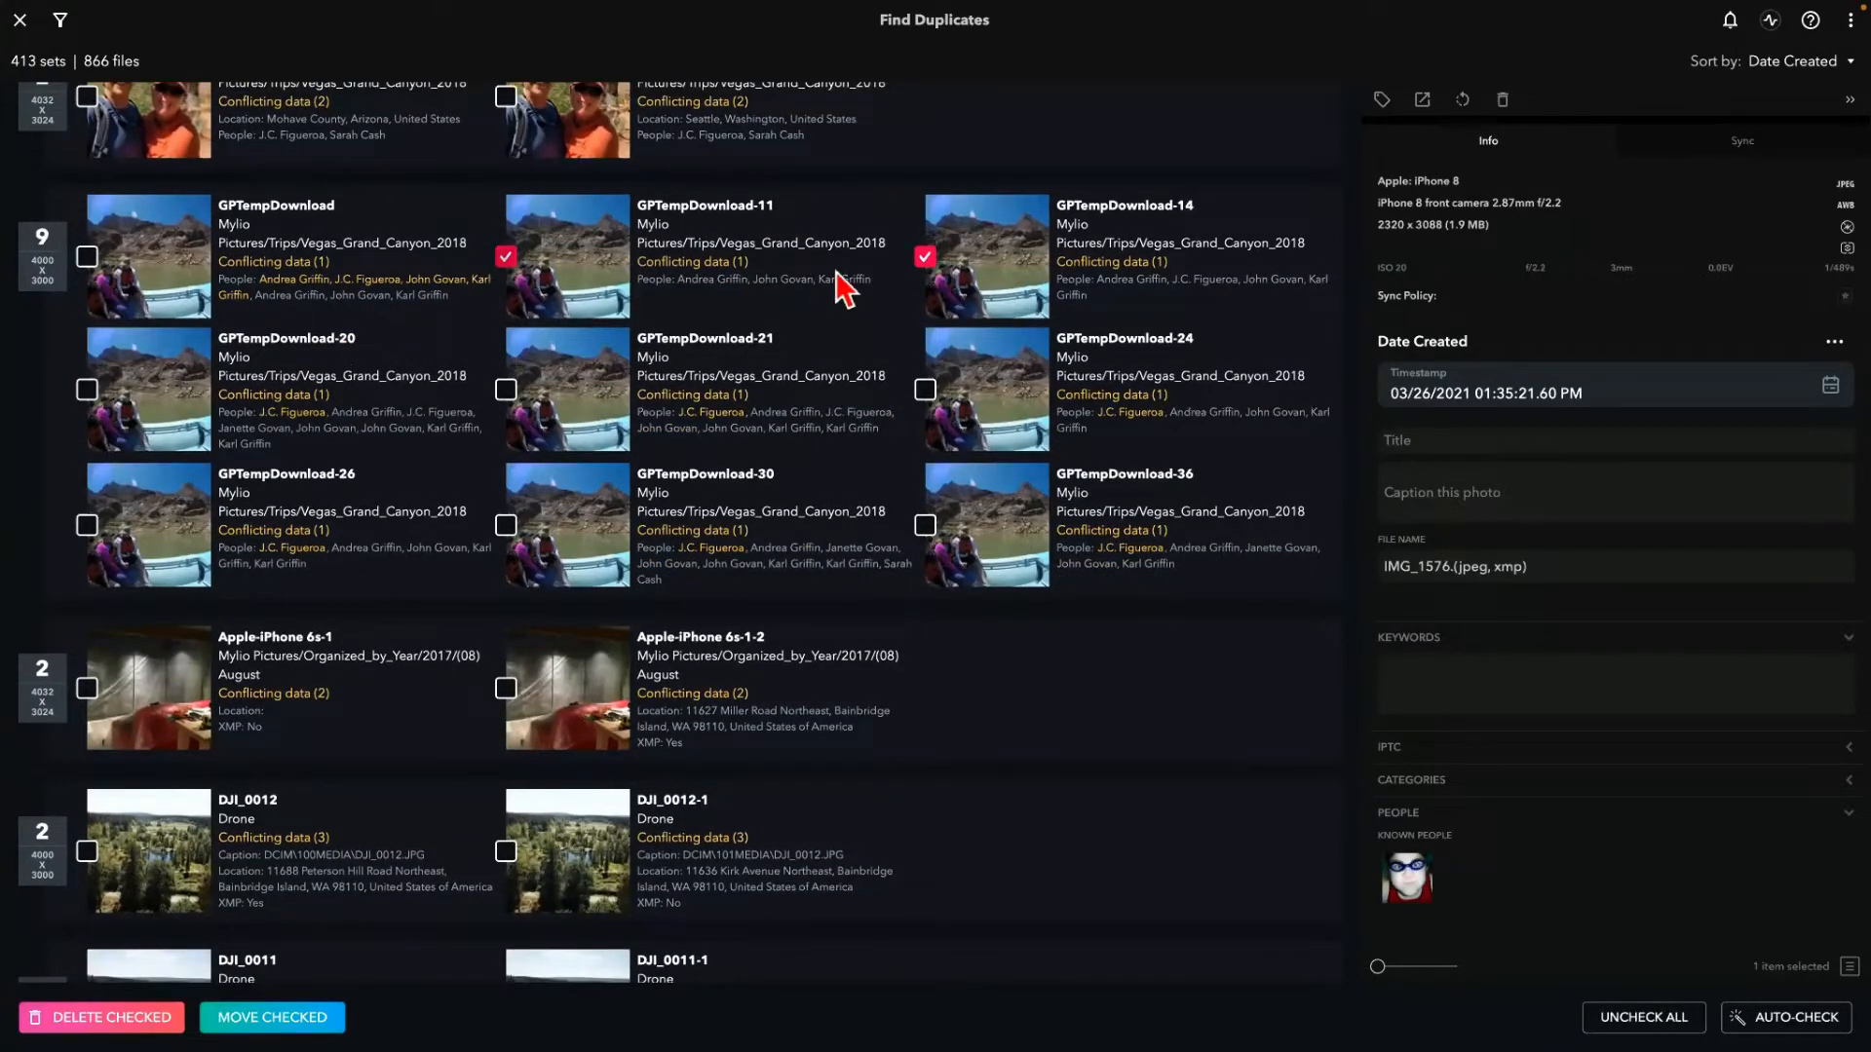
pyautogui.click(925, 257)
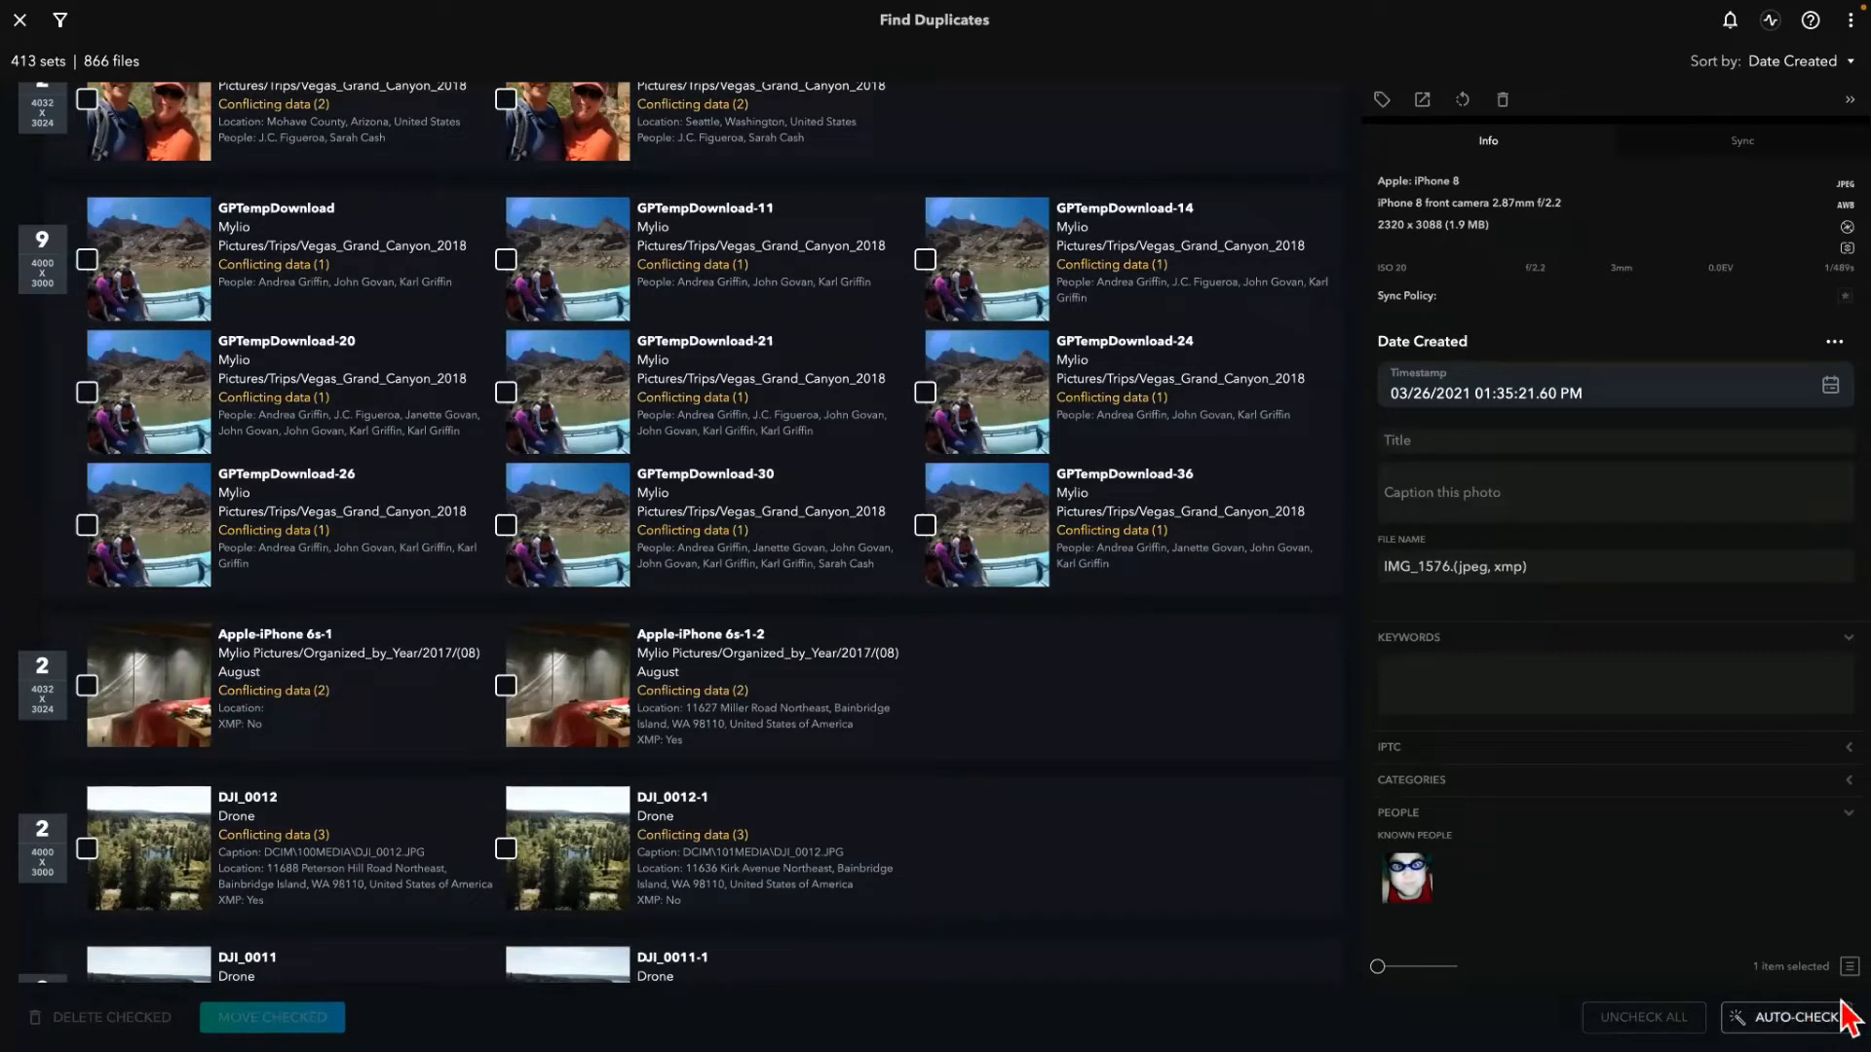
# - In the Auto-check criteria, enable edited, has XMP, rating, flagged, has labels, has keywords and the remaining criteria further down the list
pyautogui.click(1783, 1014)
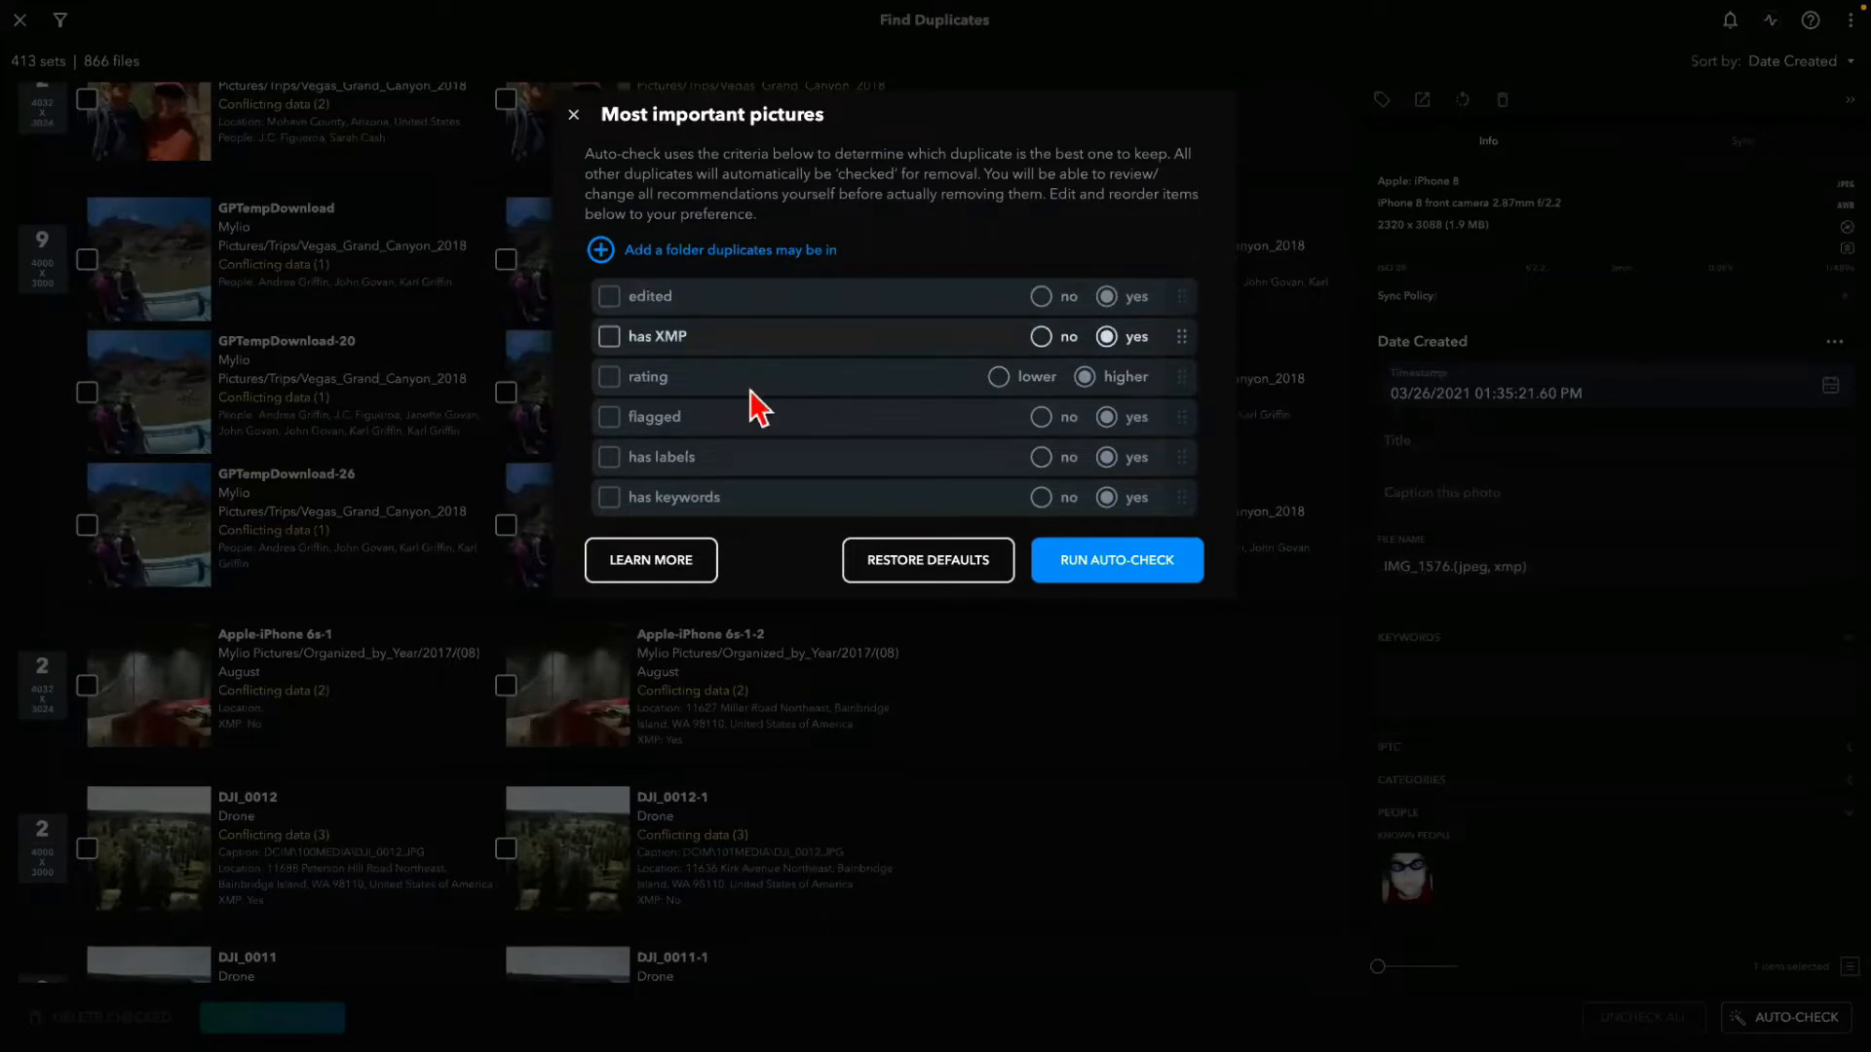
pyautogui.click(610, 297)
pyautogui.click(611, 336)
pyautogui.click(609, 377)
pyautogui.click(609, 417)
pyautogui.click(609, 457)
pyautogui.scroll(-3, 692, 454)
pyautogui.click(609, 298)
pyautogui.click(609, 338)
pyautogui.click(609, 378)
pyautogui.click(609, 419)
pyautogui.click(609, 458)
pyautogui.scroll(5, 799, 448)
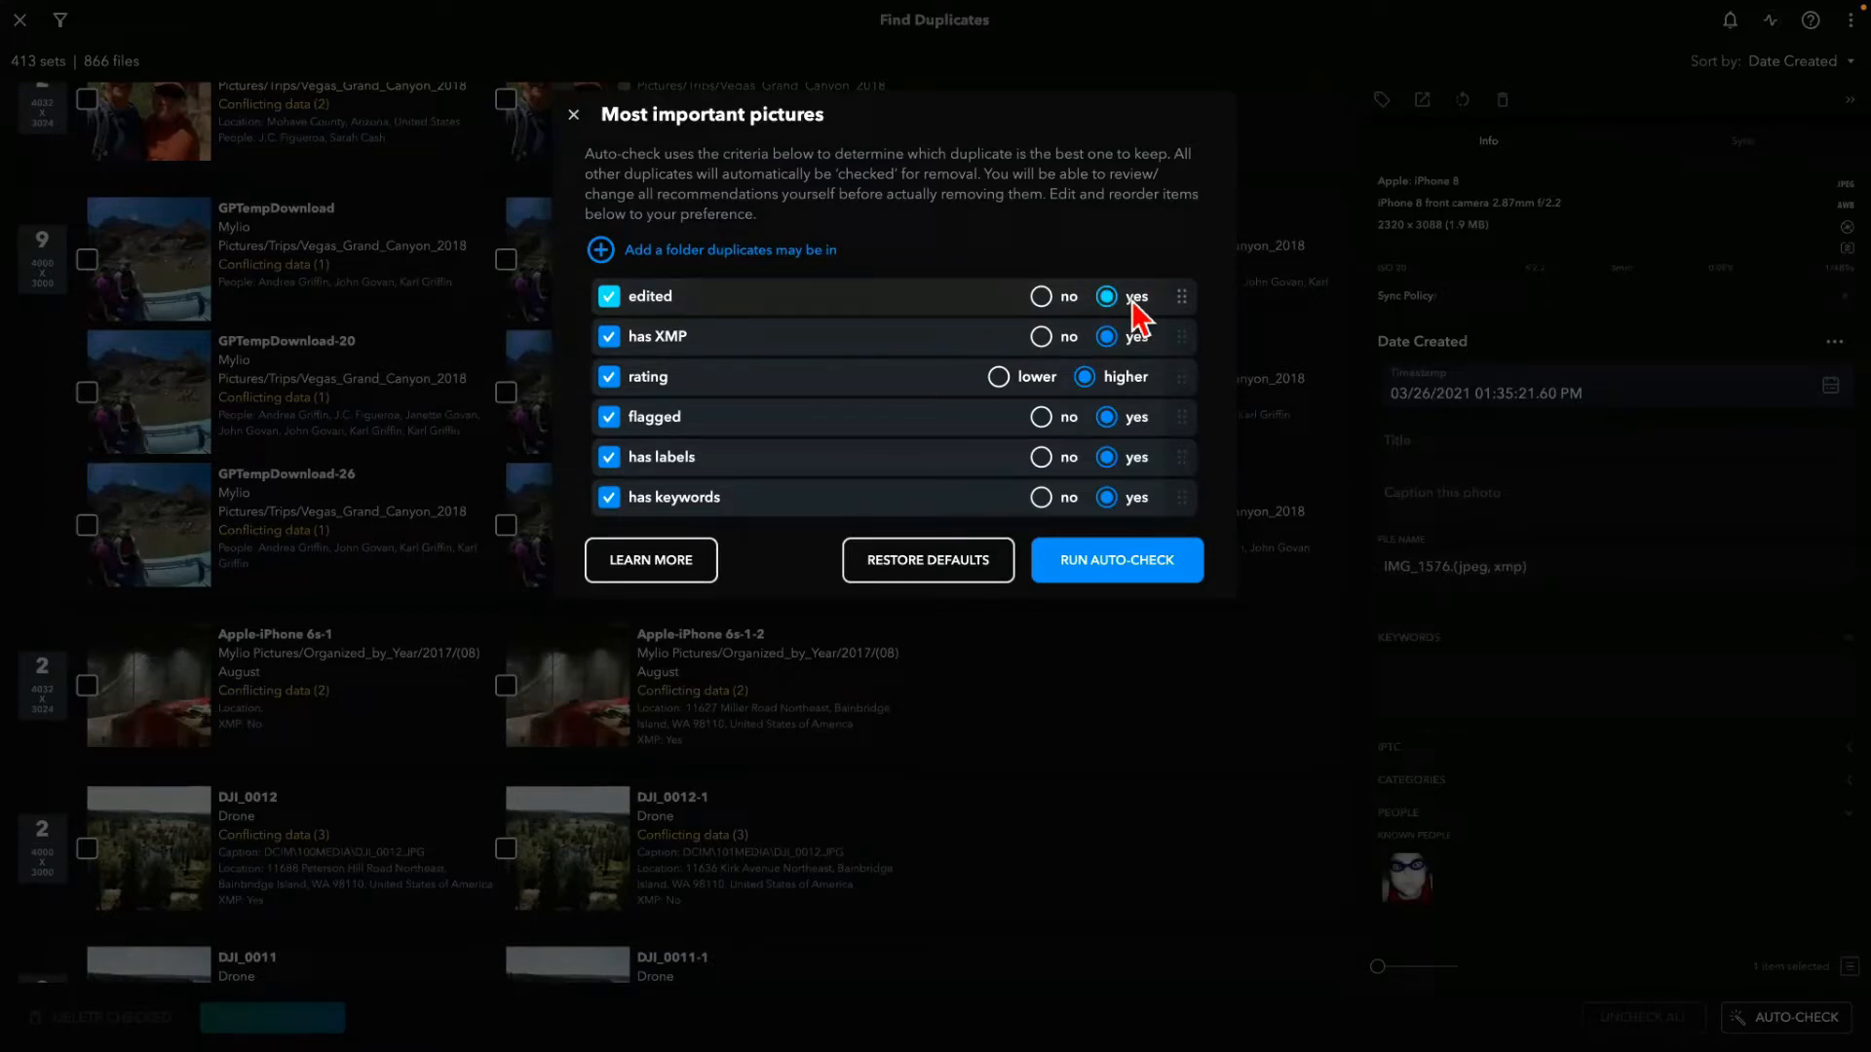
pyautogui.scroll(-5, 862, 356)
pyautogui.scroll(5, 862, 356)
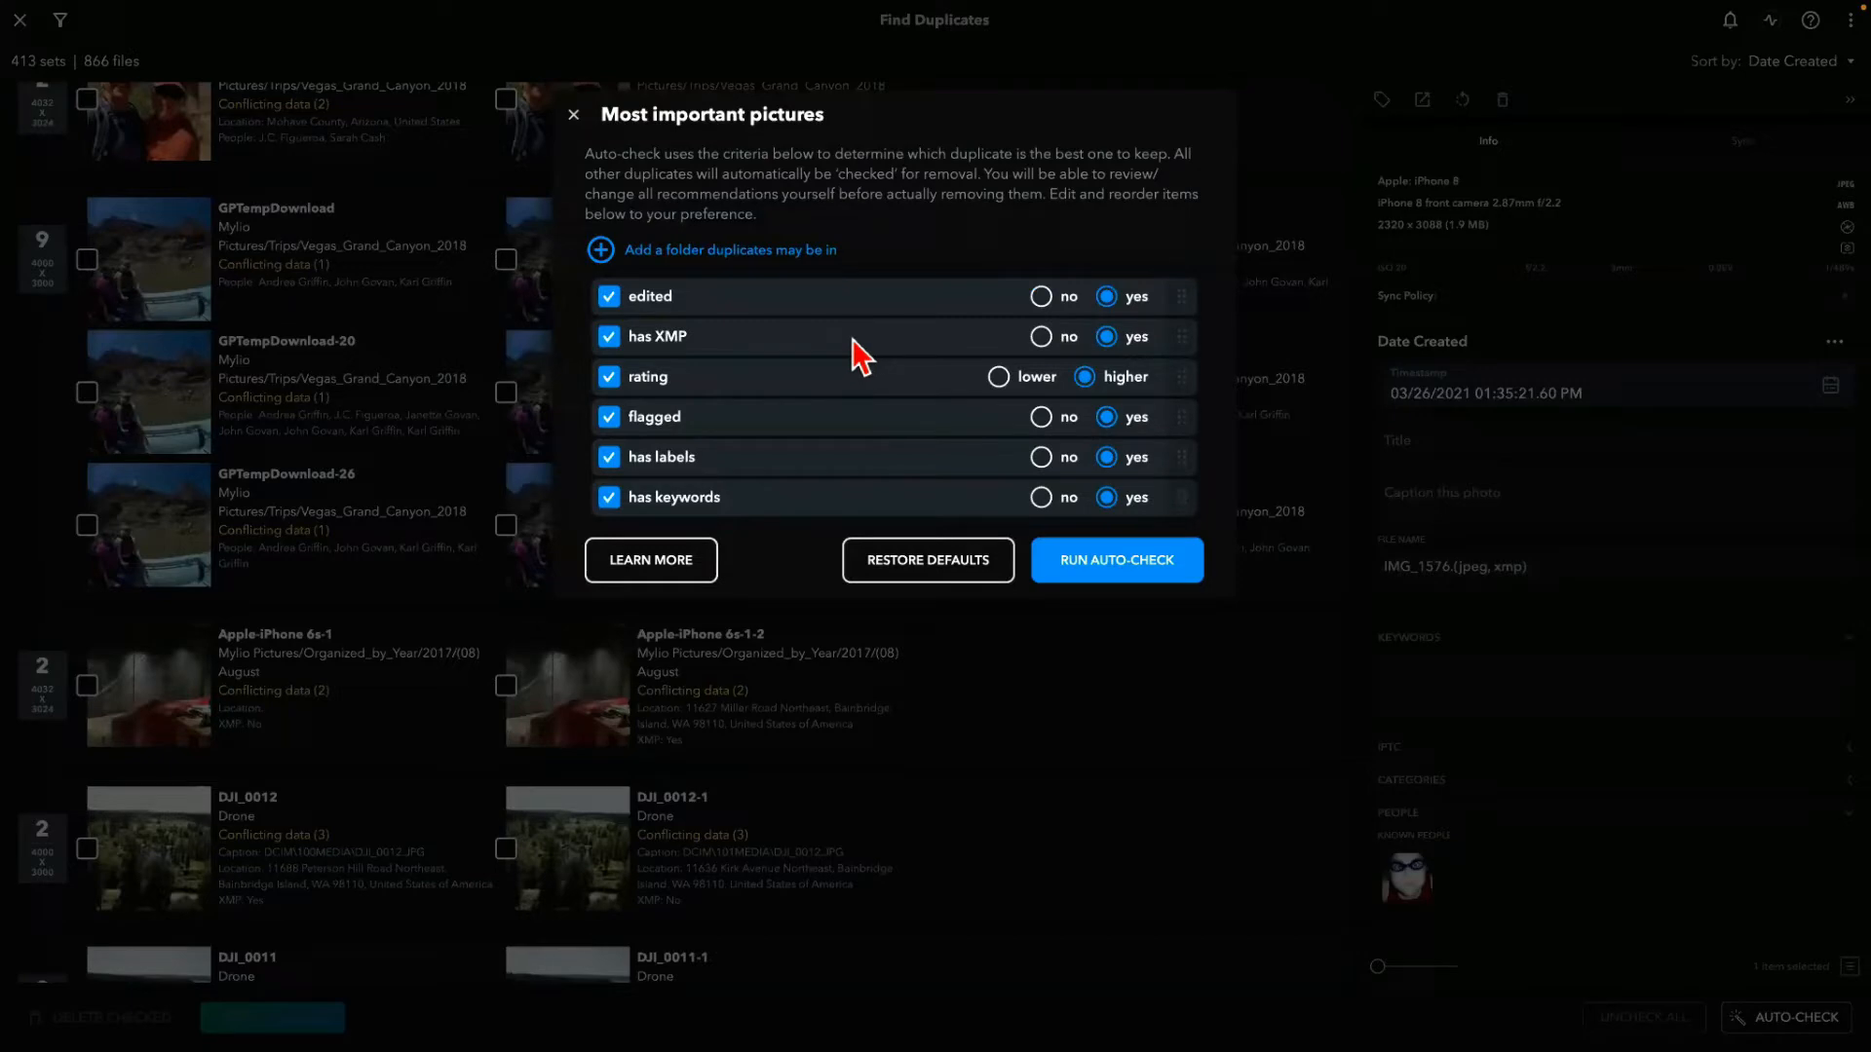
# - Run Auto-check with the enabled criteria and review the checked duplicates further down the list
pyautogui.click(1130, 575)
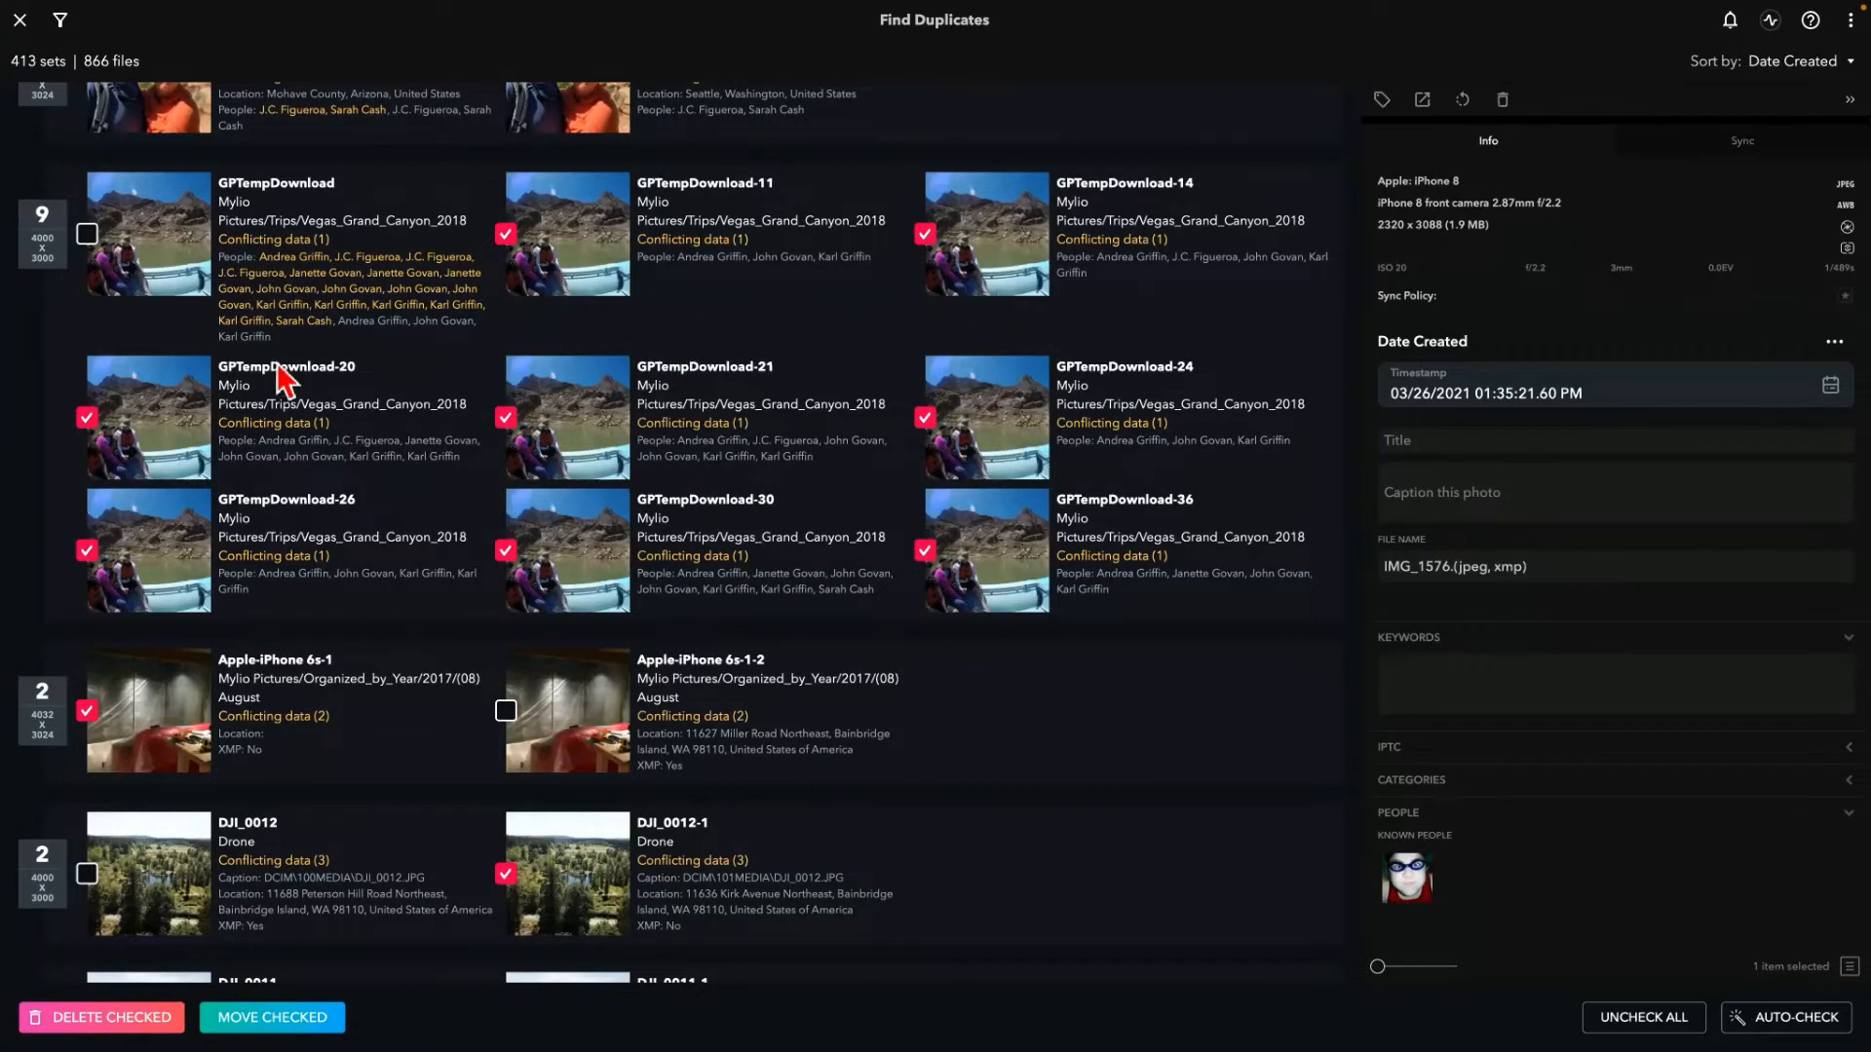
pyautogui.scroll(-3, 350, 536)
pyautogui.scroll(-9, 357, 546)
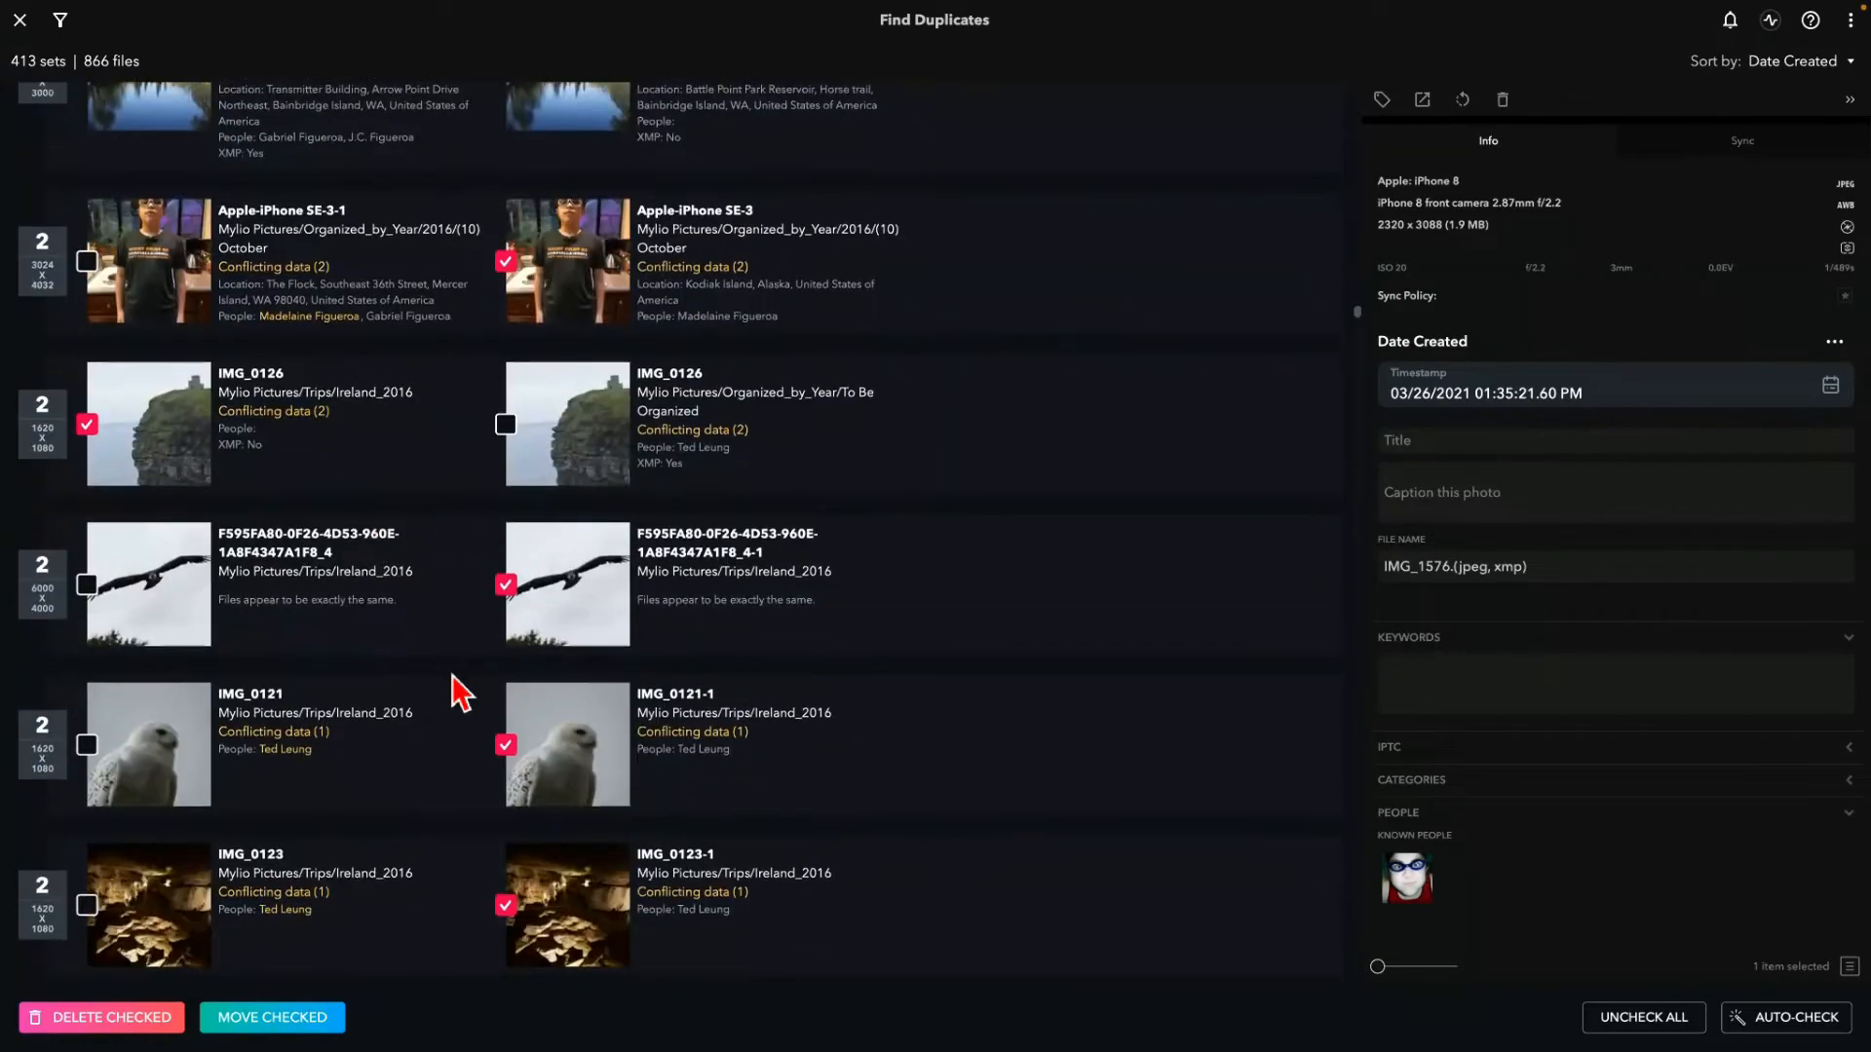
pyautogui.scroll(-7, 458, 693)
pyautogui.scroll(-12, 400, 606)
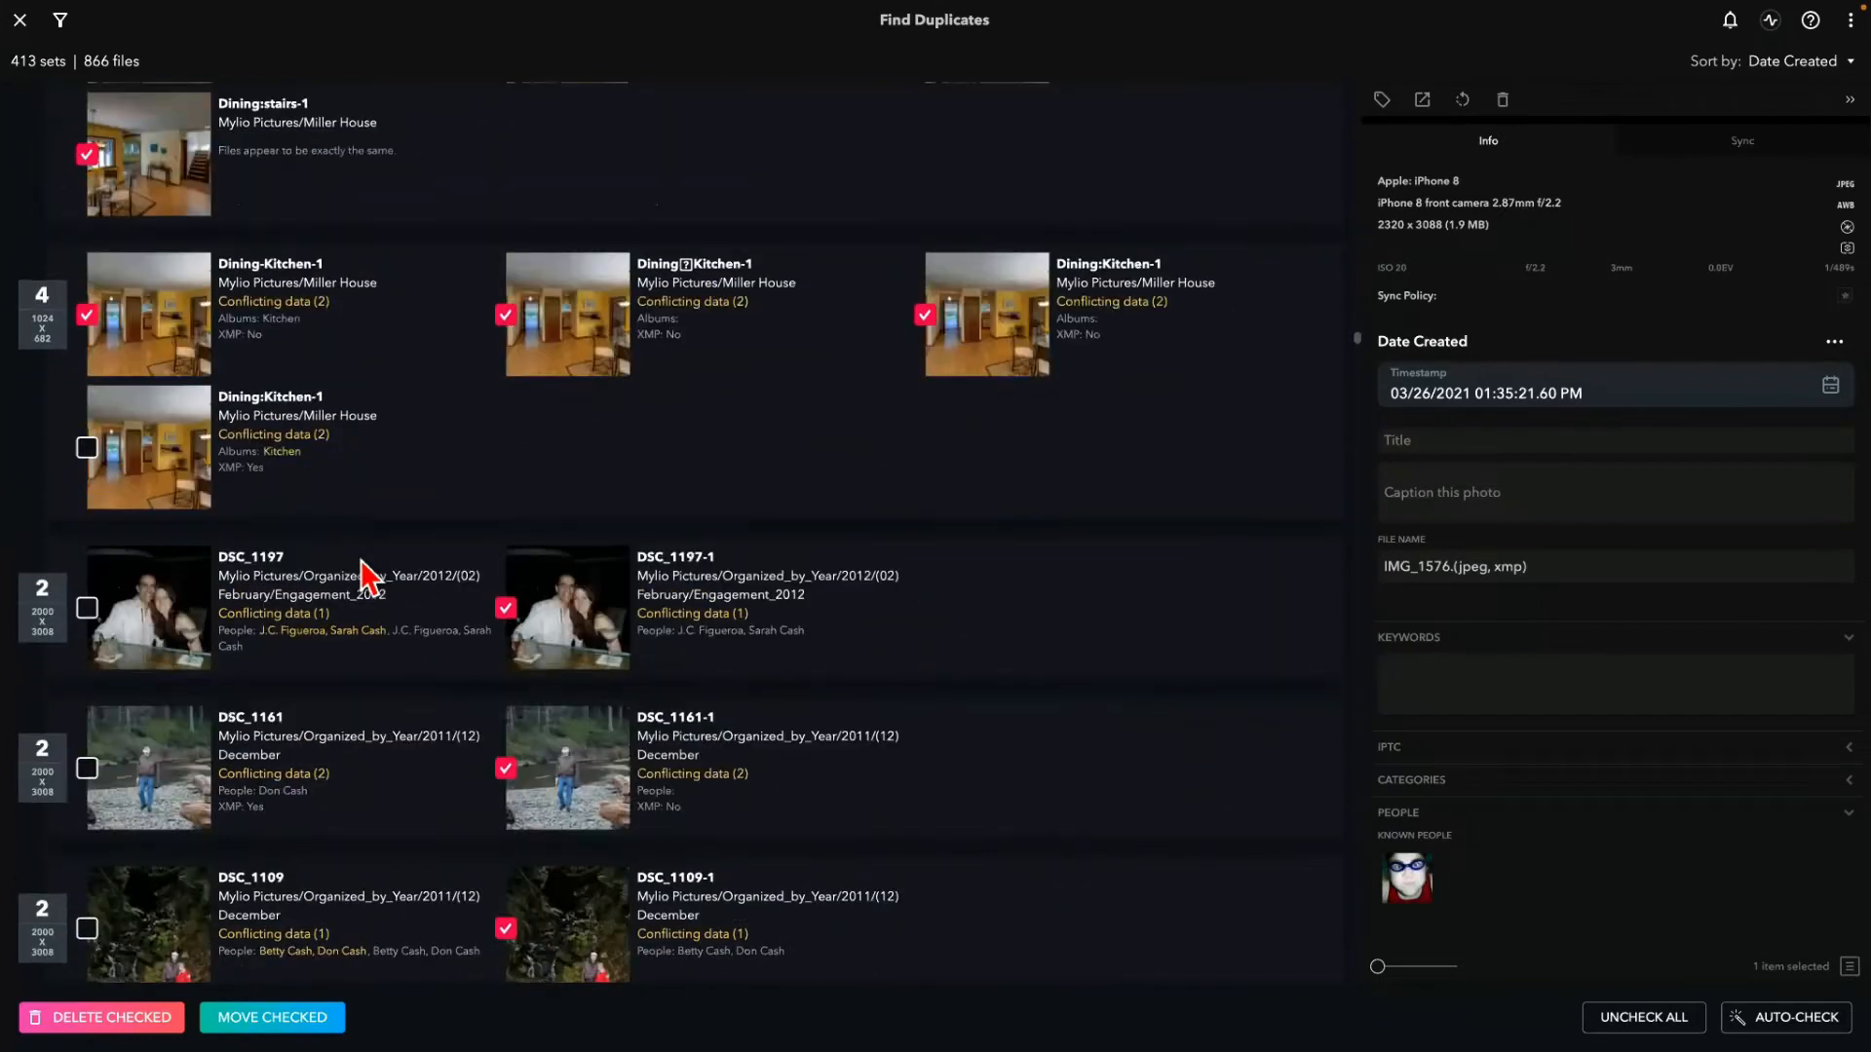
pyautogui.scroll(-6, 362, 563)
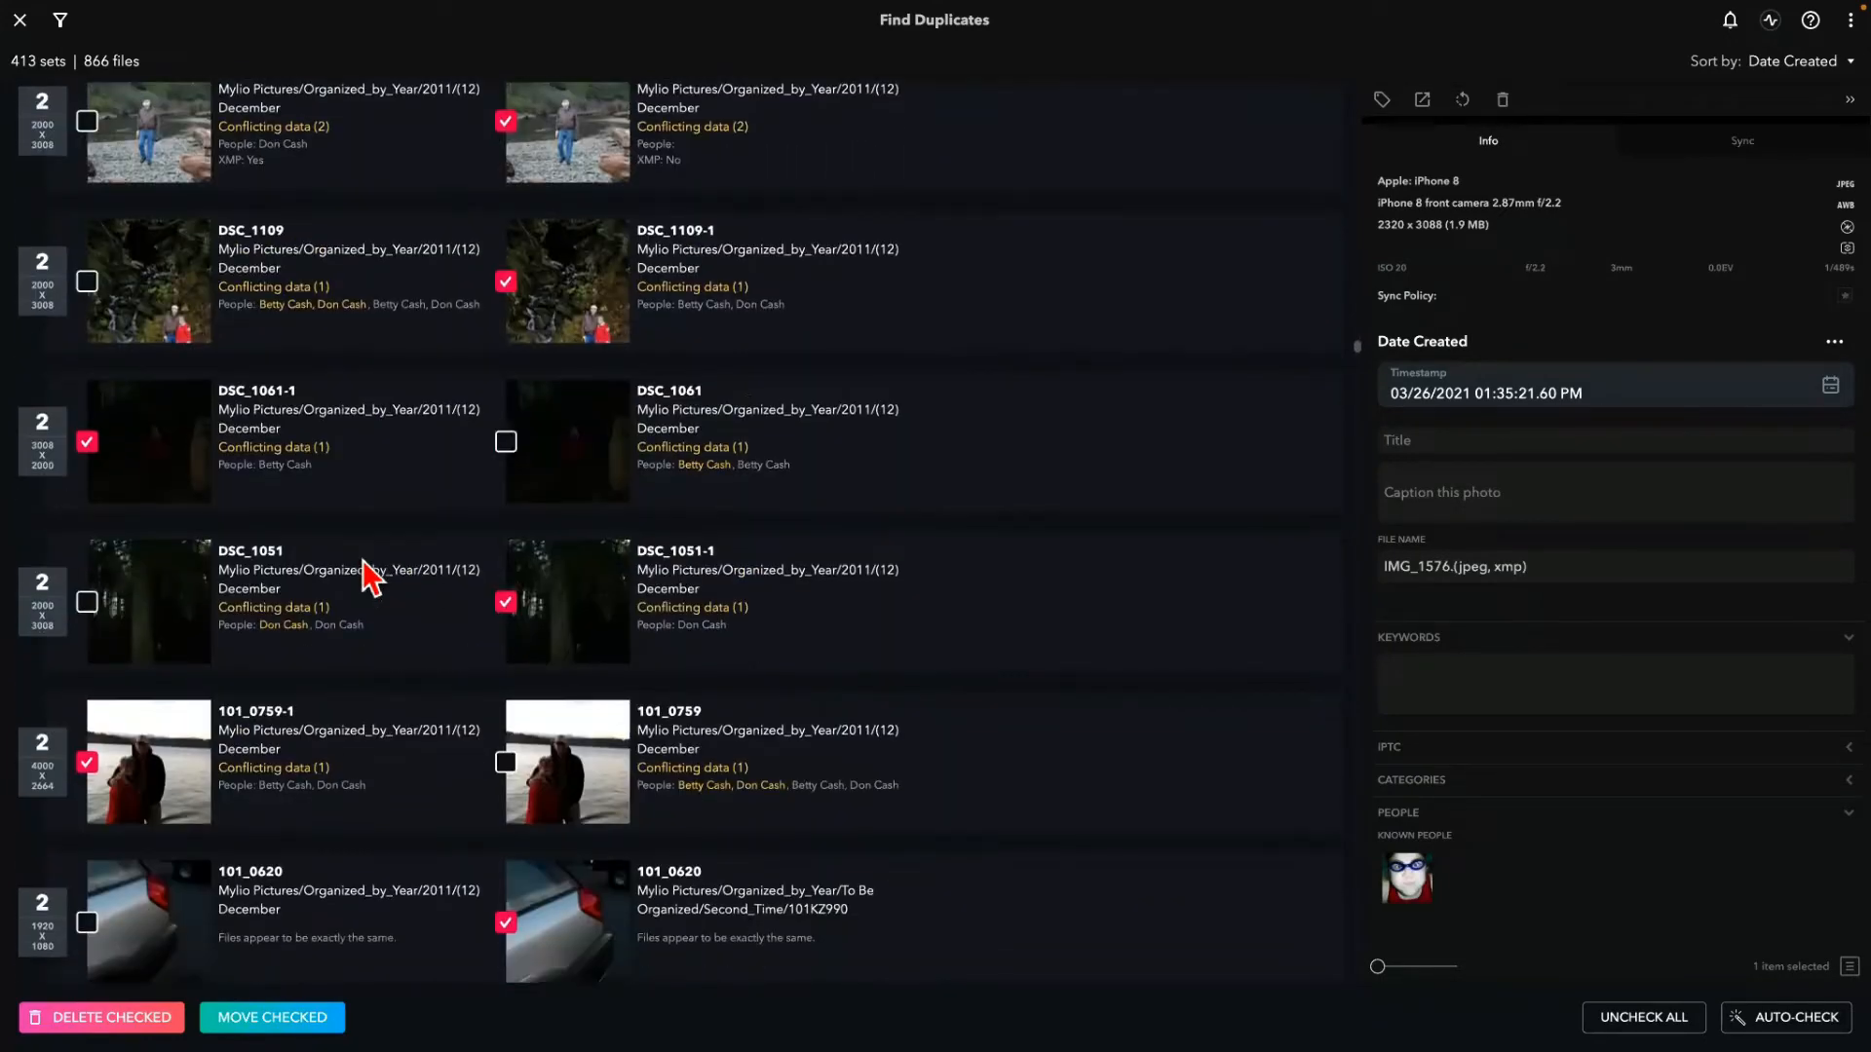
pyautogui.scroll(-1, 362, 564)
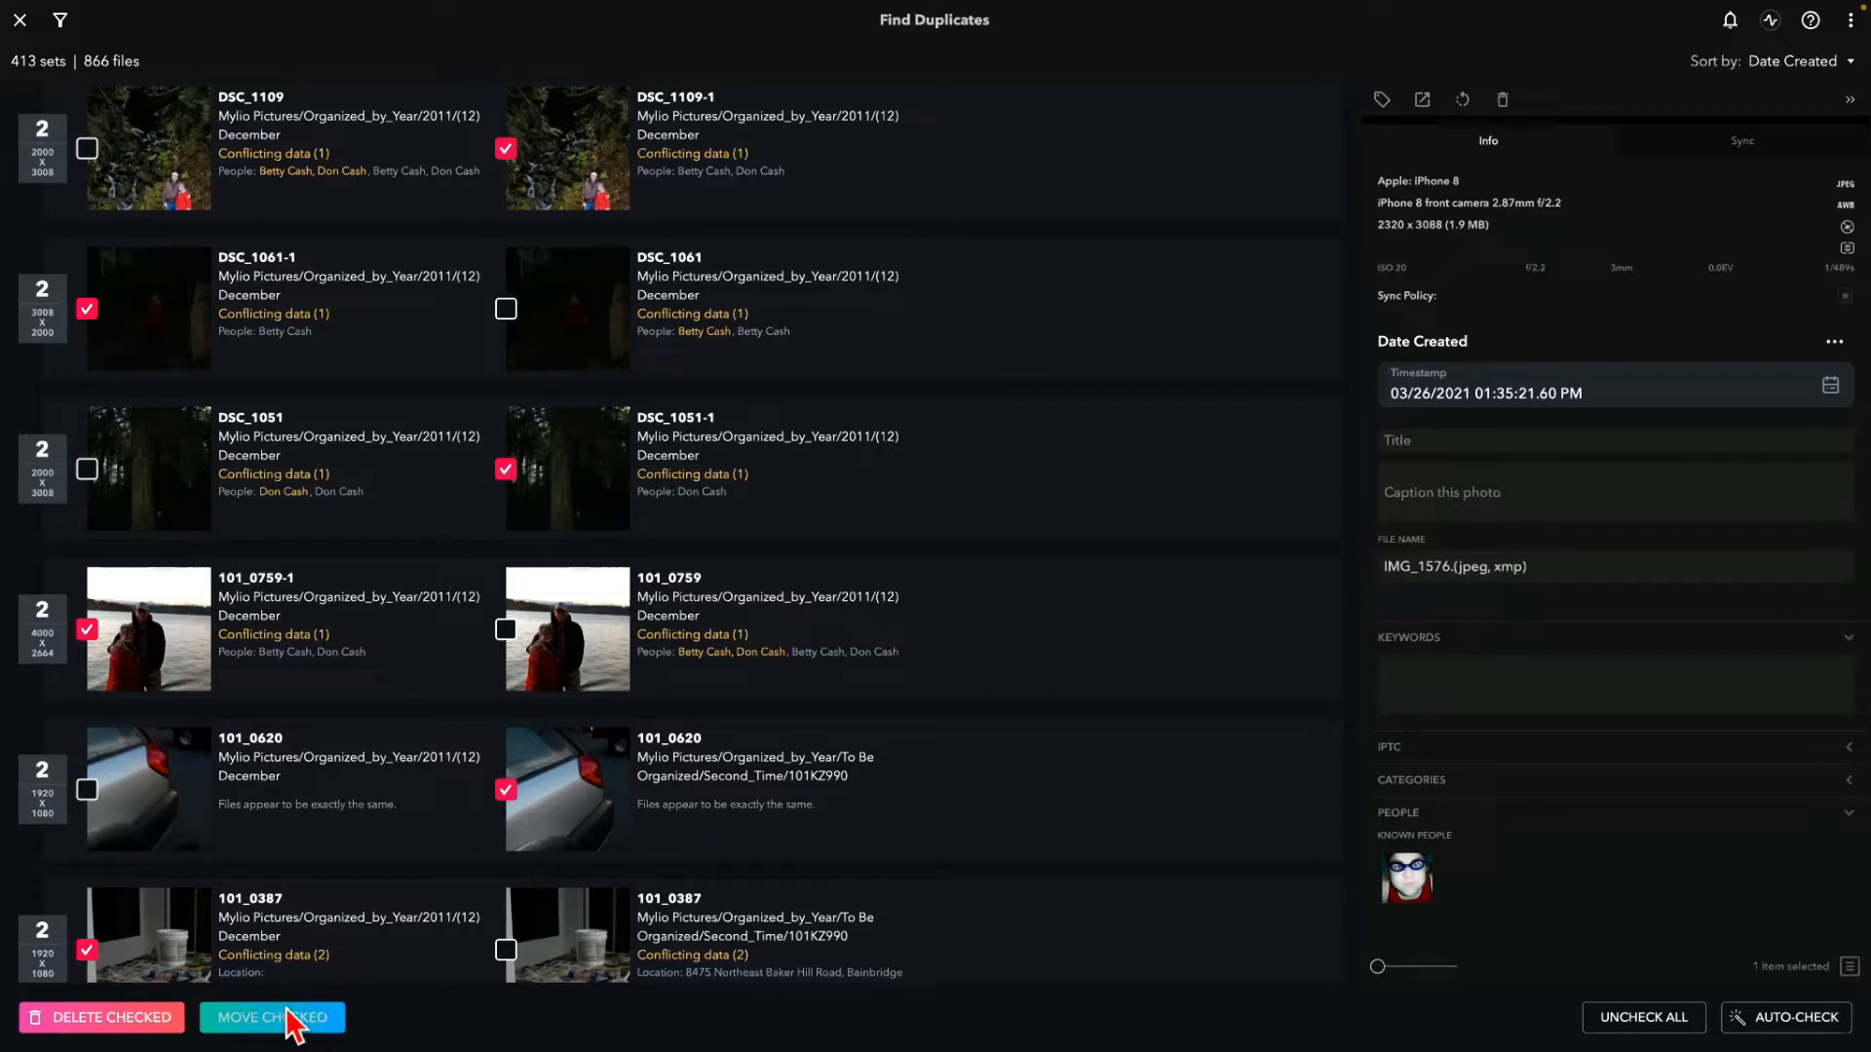
# - View the options for moving the checked duplicates to a new location and for deleting them, cancelling both operations
pyautogui.click(270, 1019)
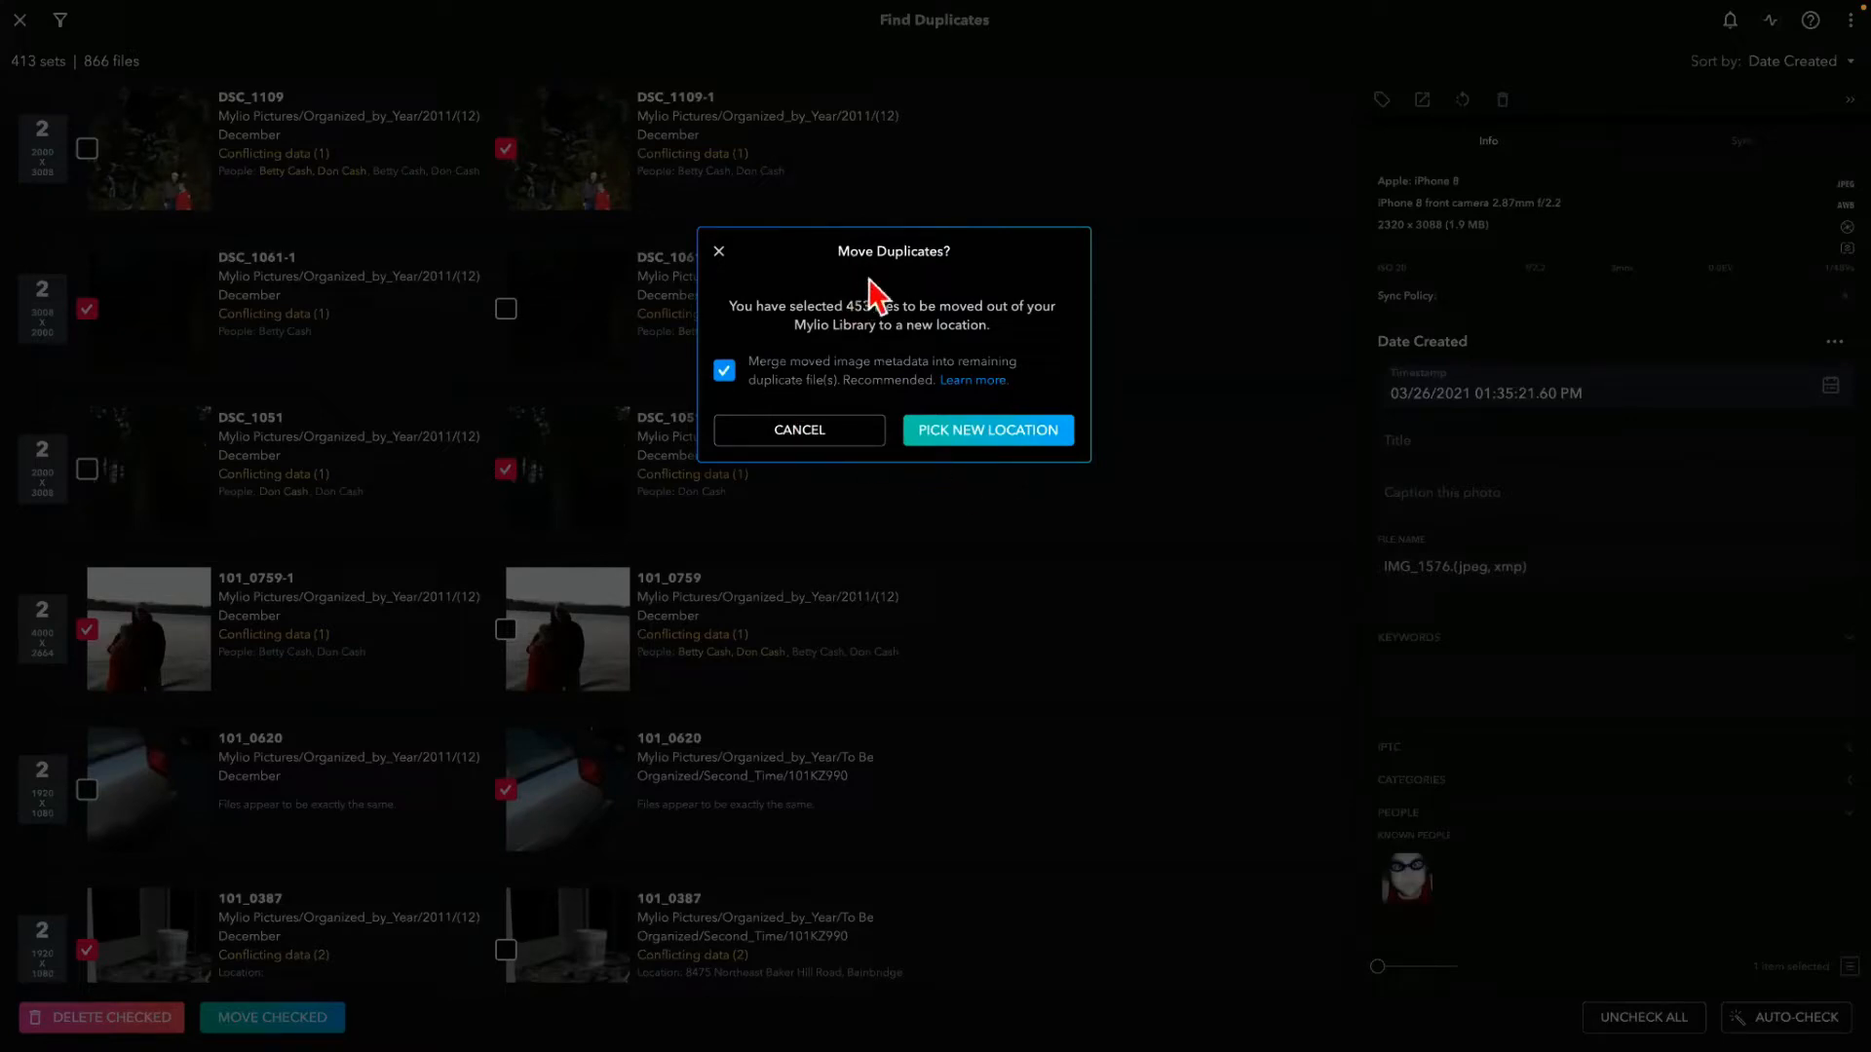
pyautogui.click(999, 438)
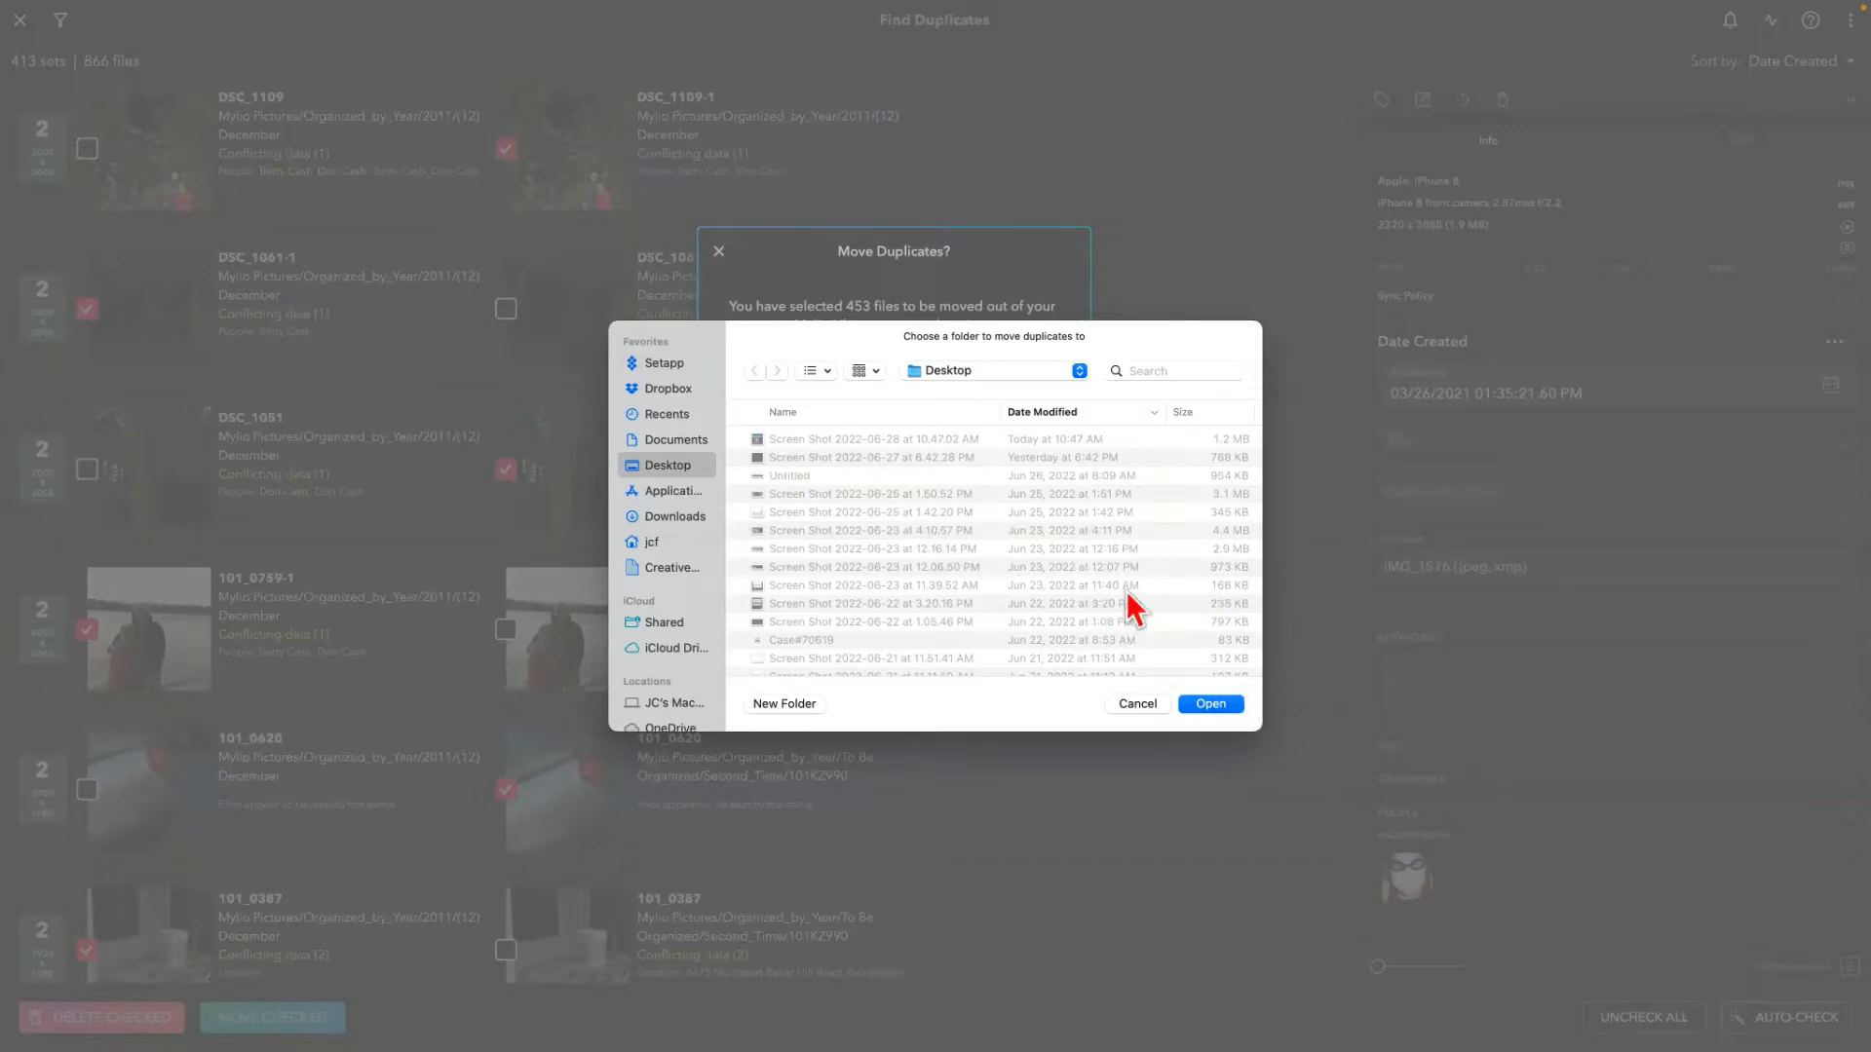
pyautogui.click(1144, 709)
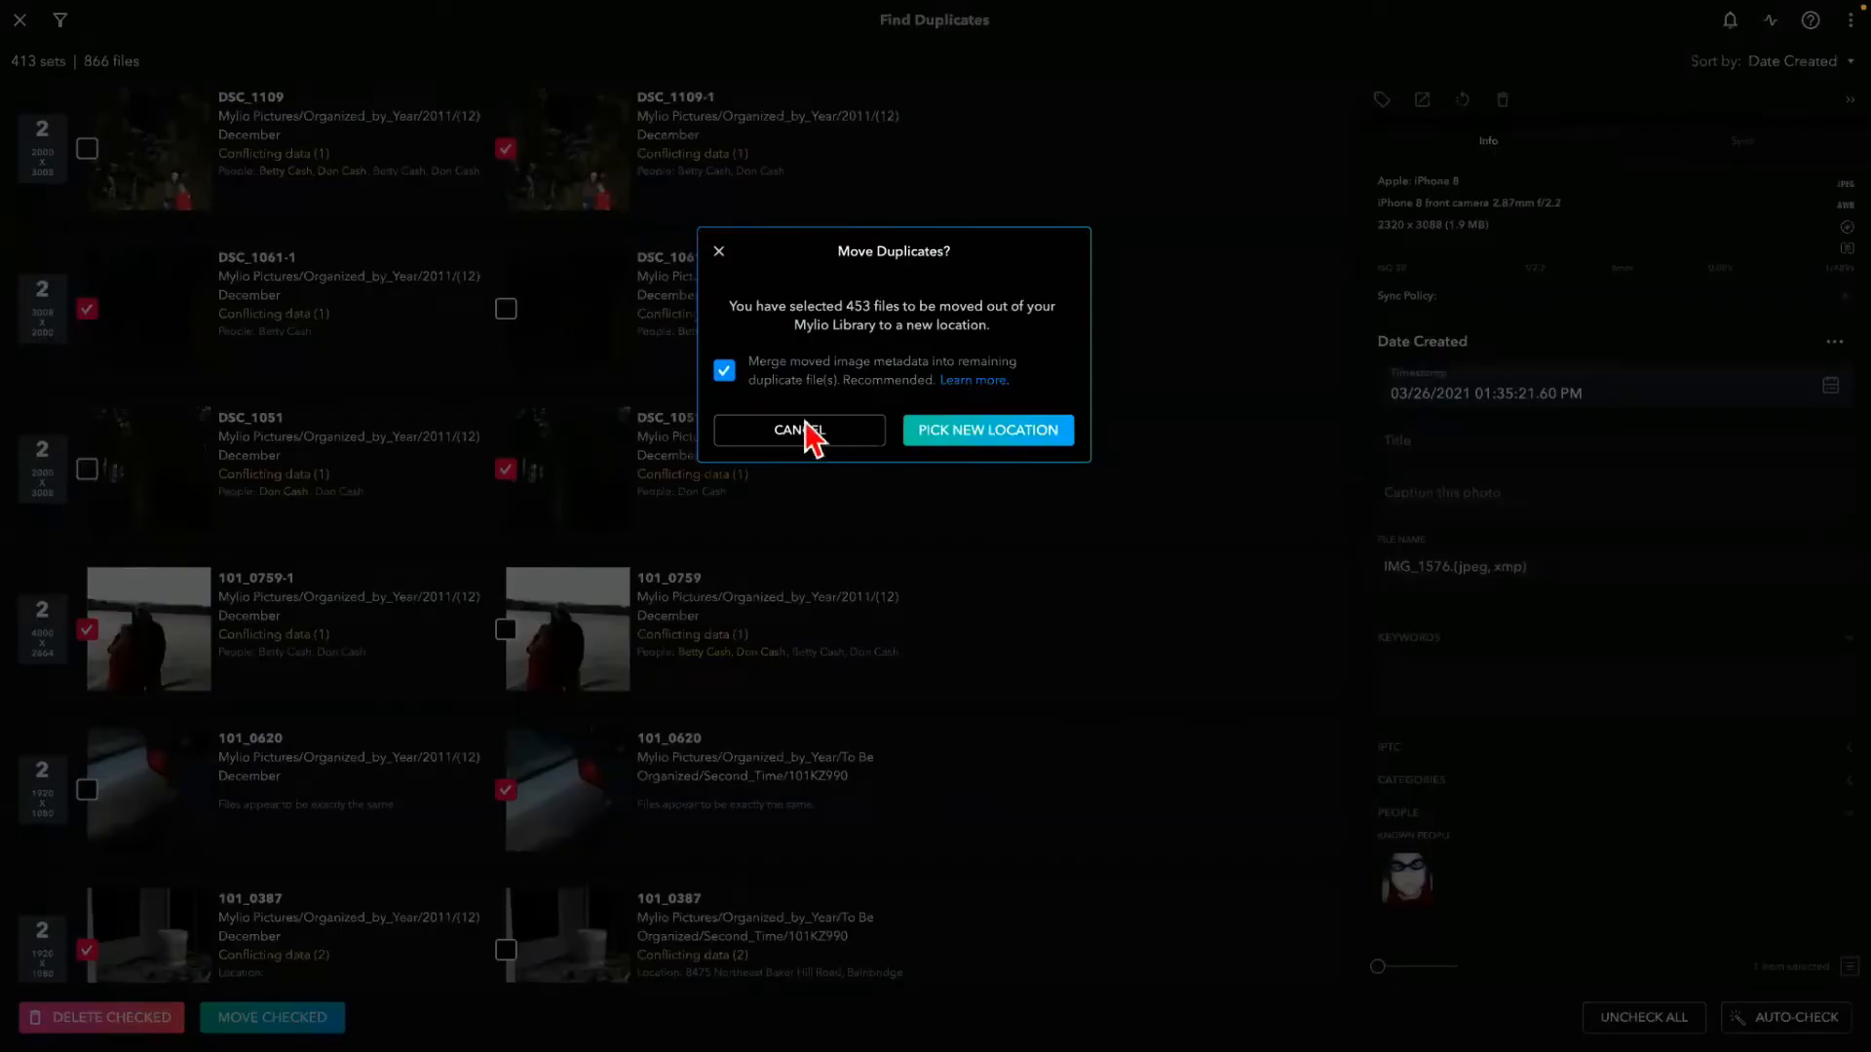
pyautogui.click(812, 434)
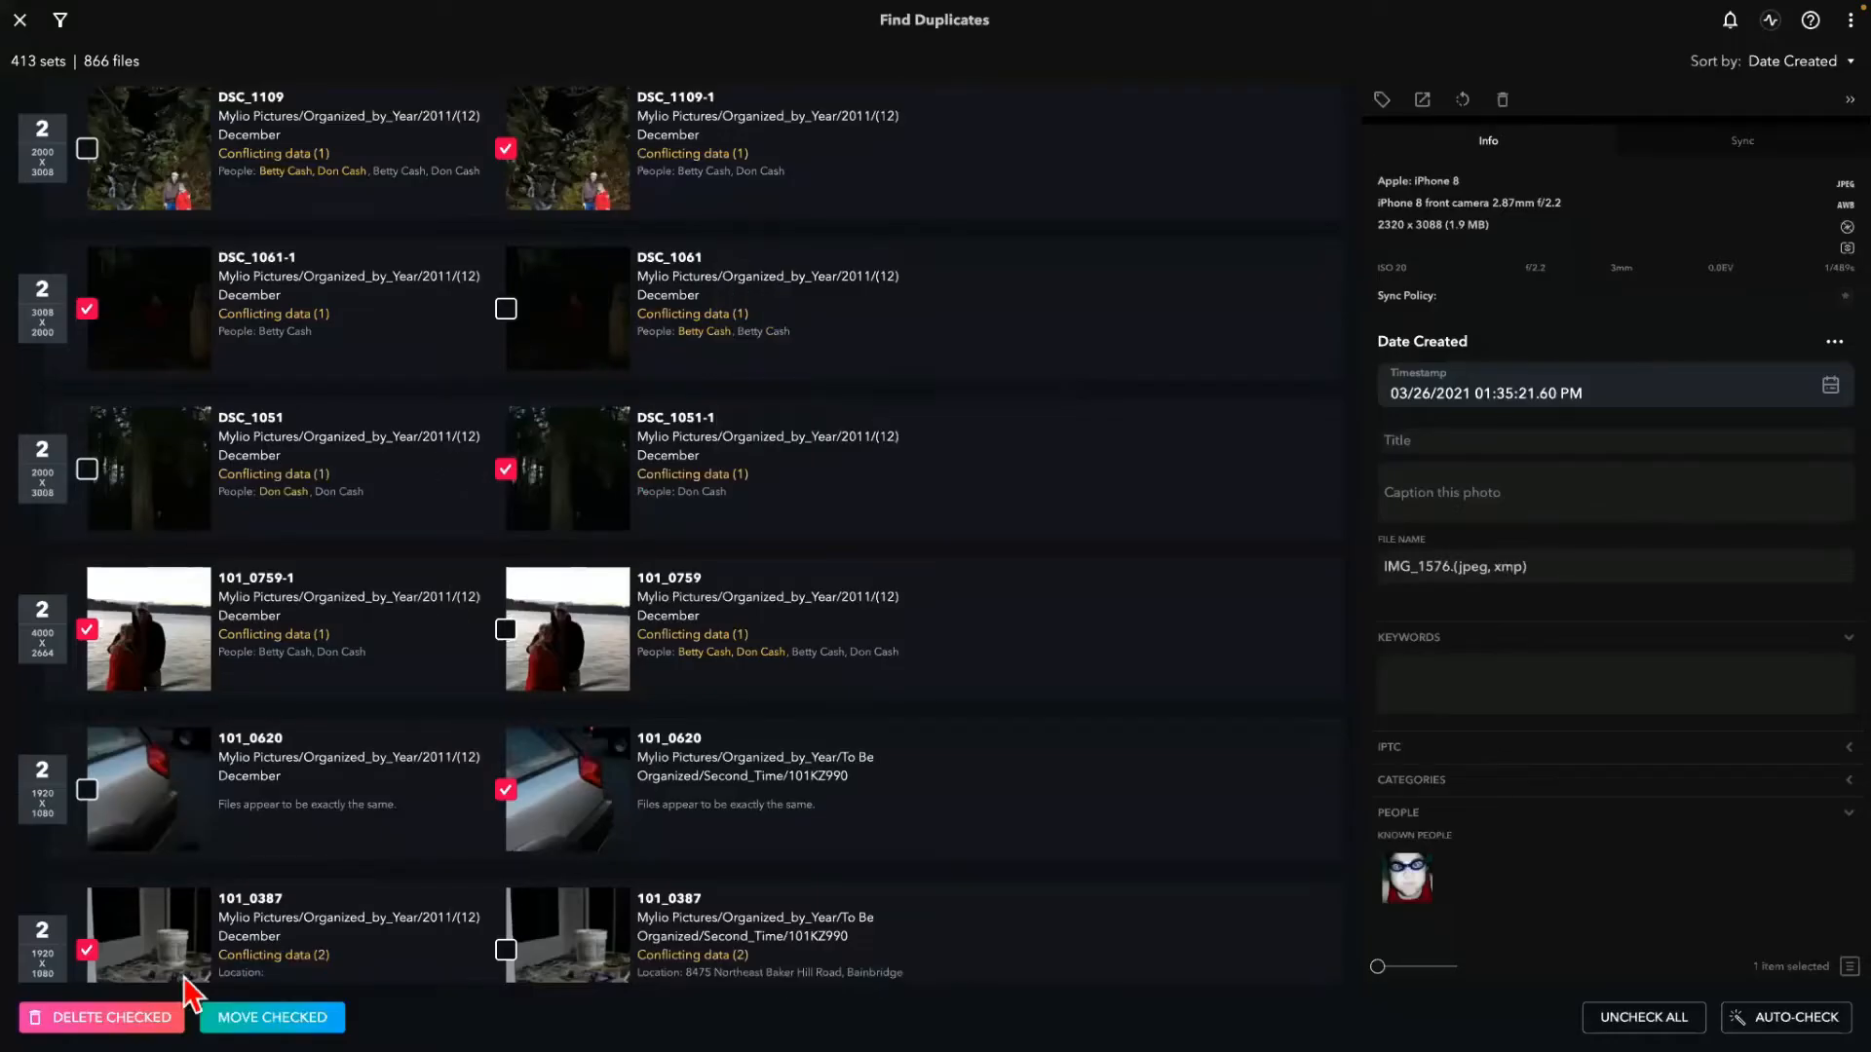
pyautogui.click(107, 1018)
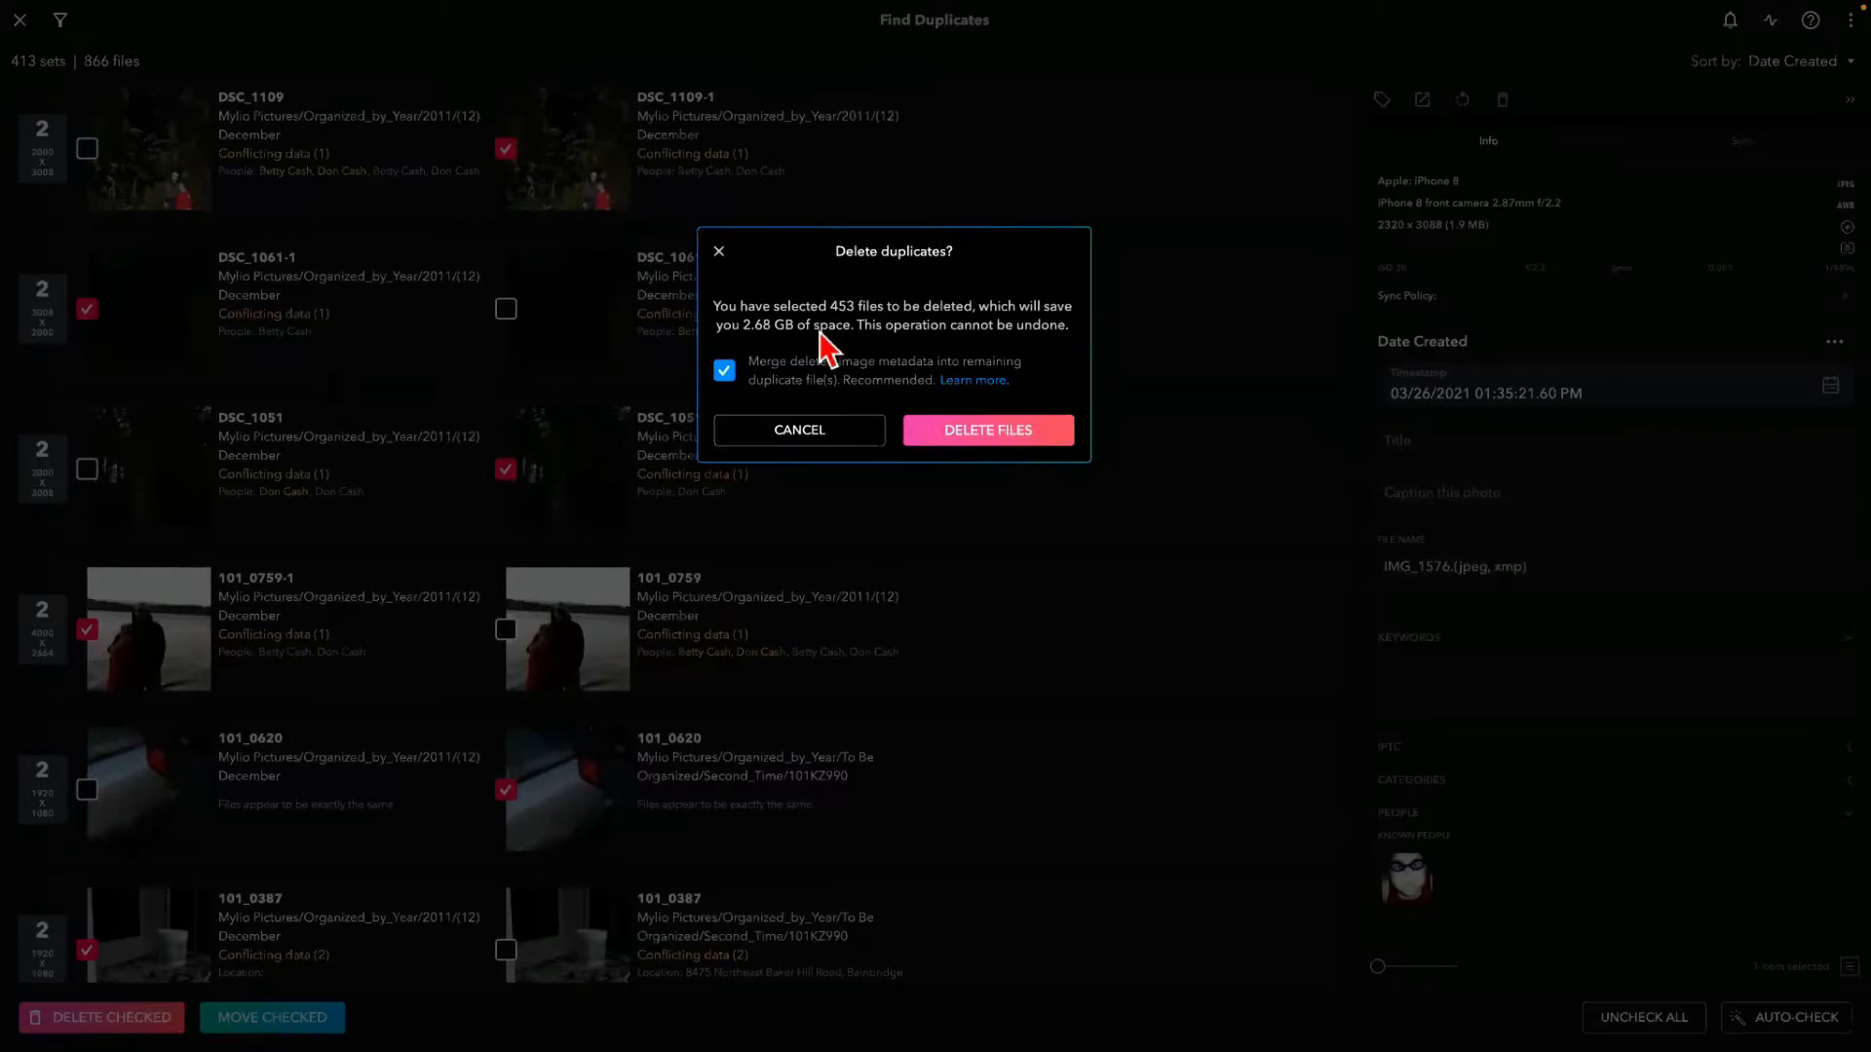
pyautogui.click(720, 252)
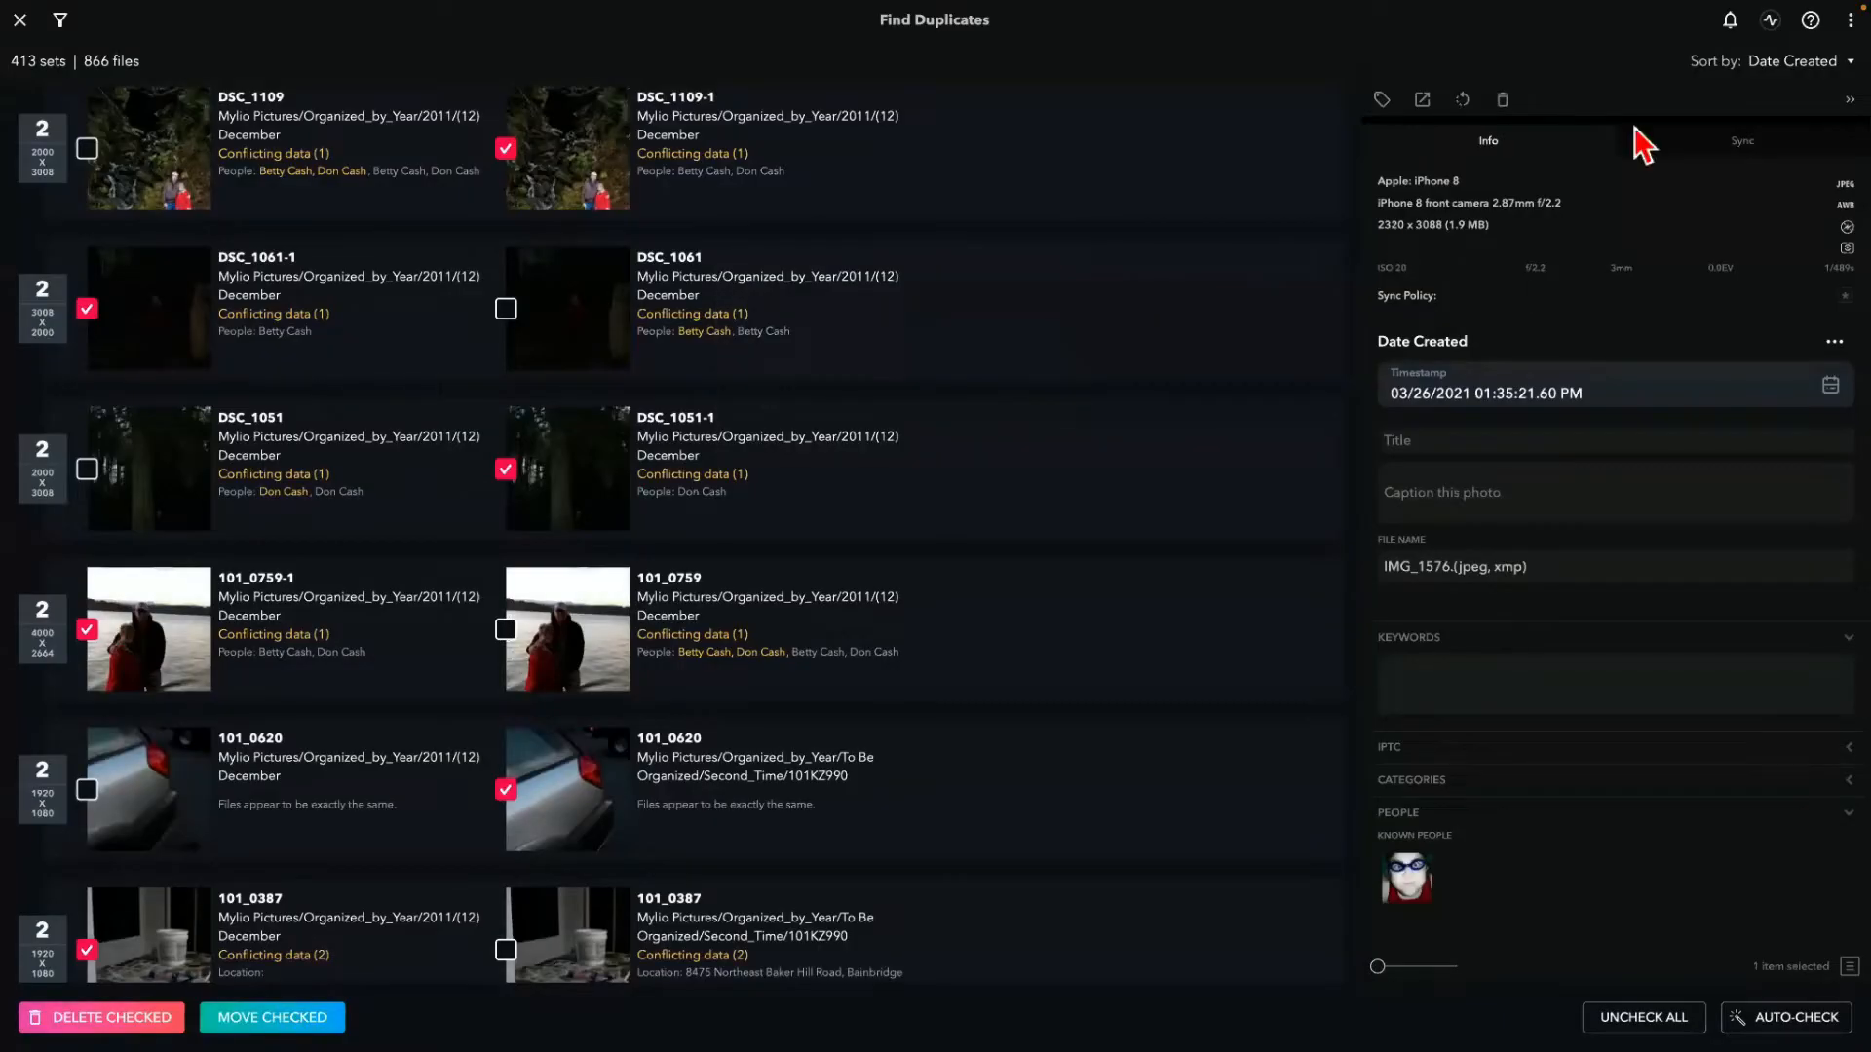
# - View the Activities list, close it, and leave Find Duplicates for the Dashboard
pyautogui.click(1771, 22)
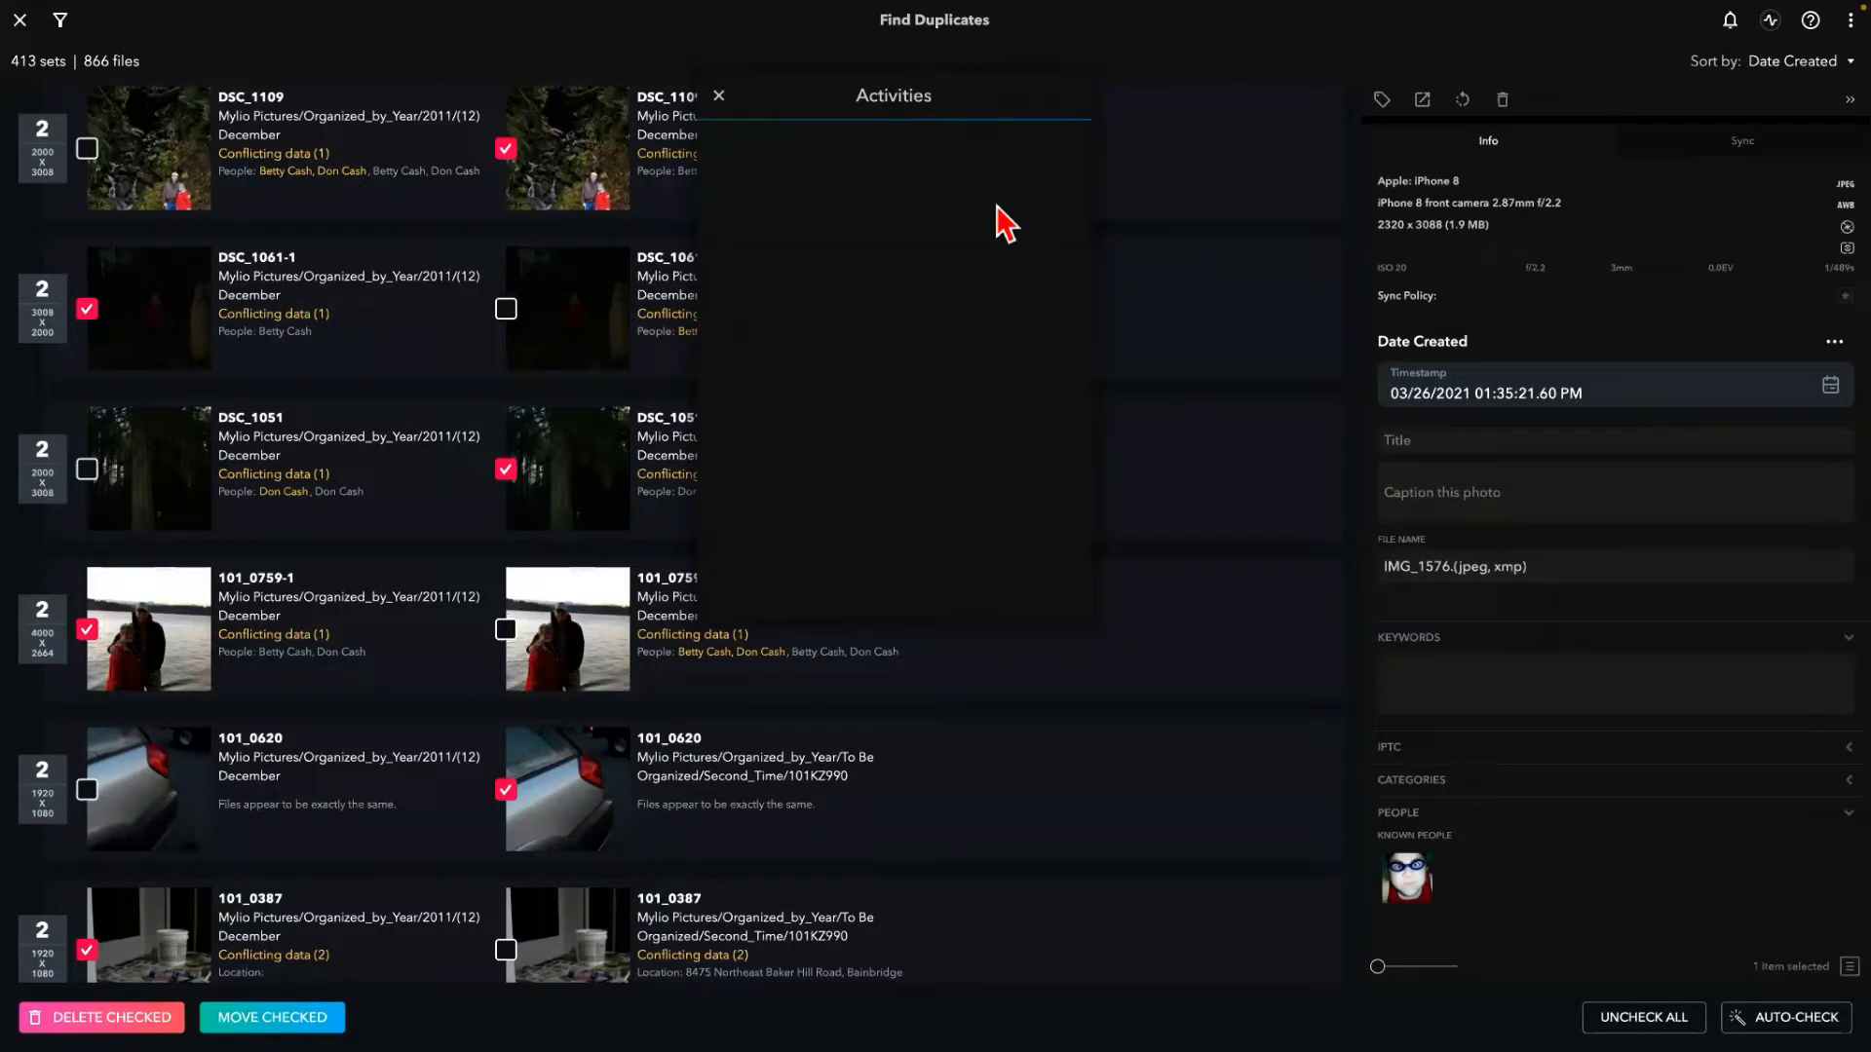
pyautogui.click(721, 97)
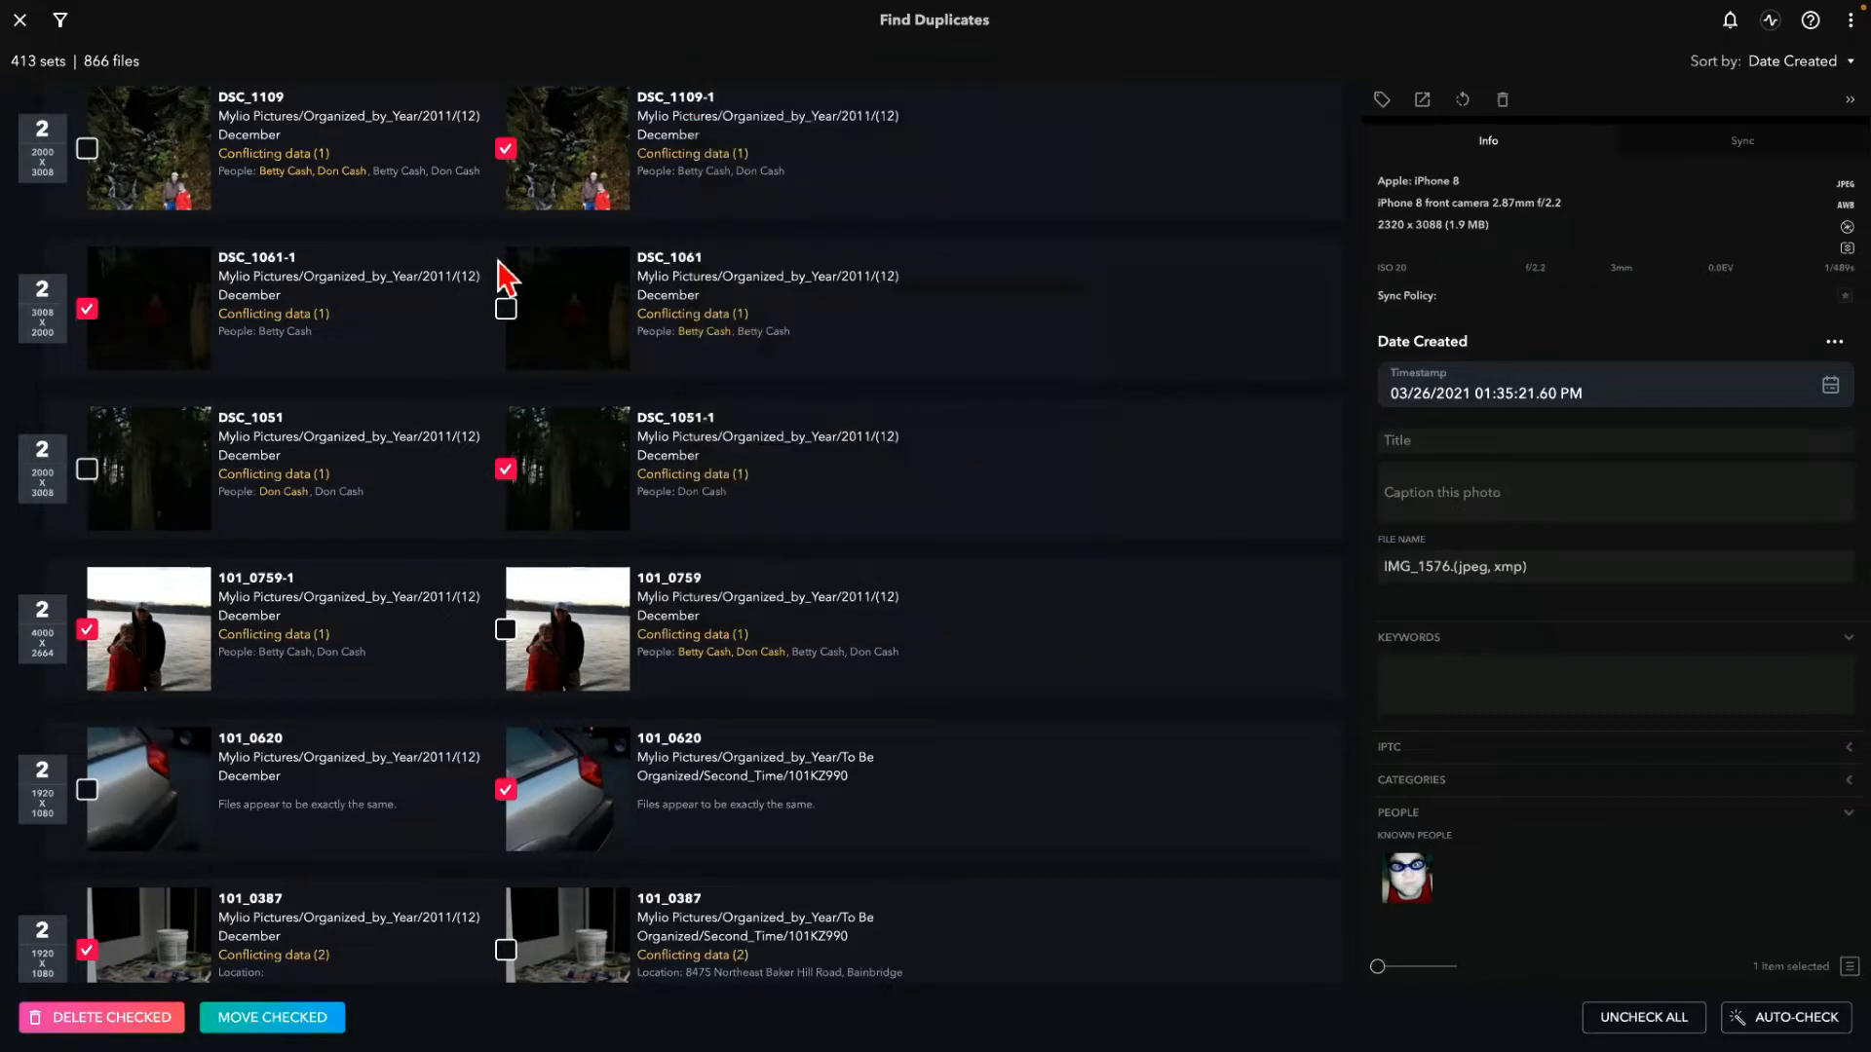
pyautogui.click(20, 19)
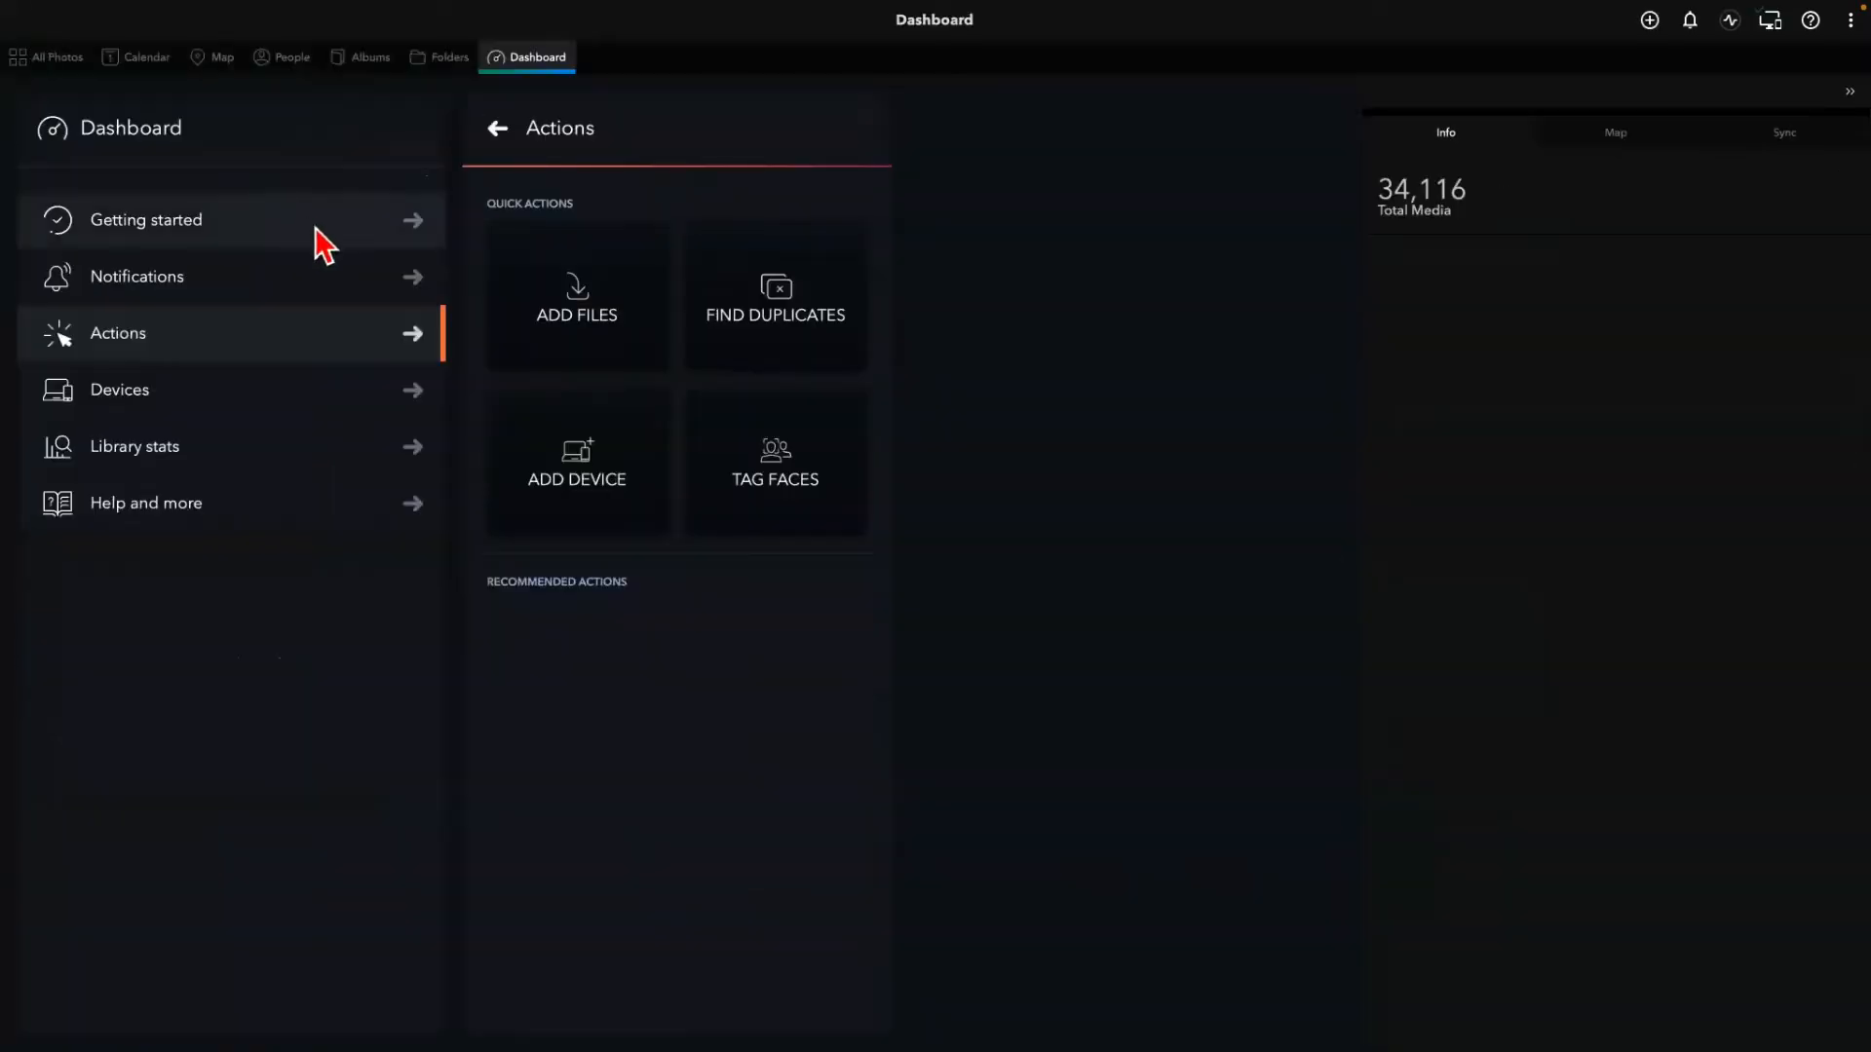
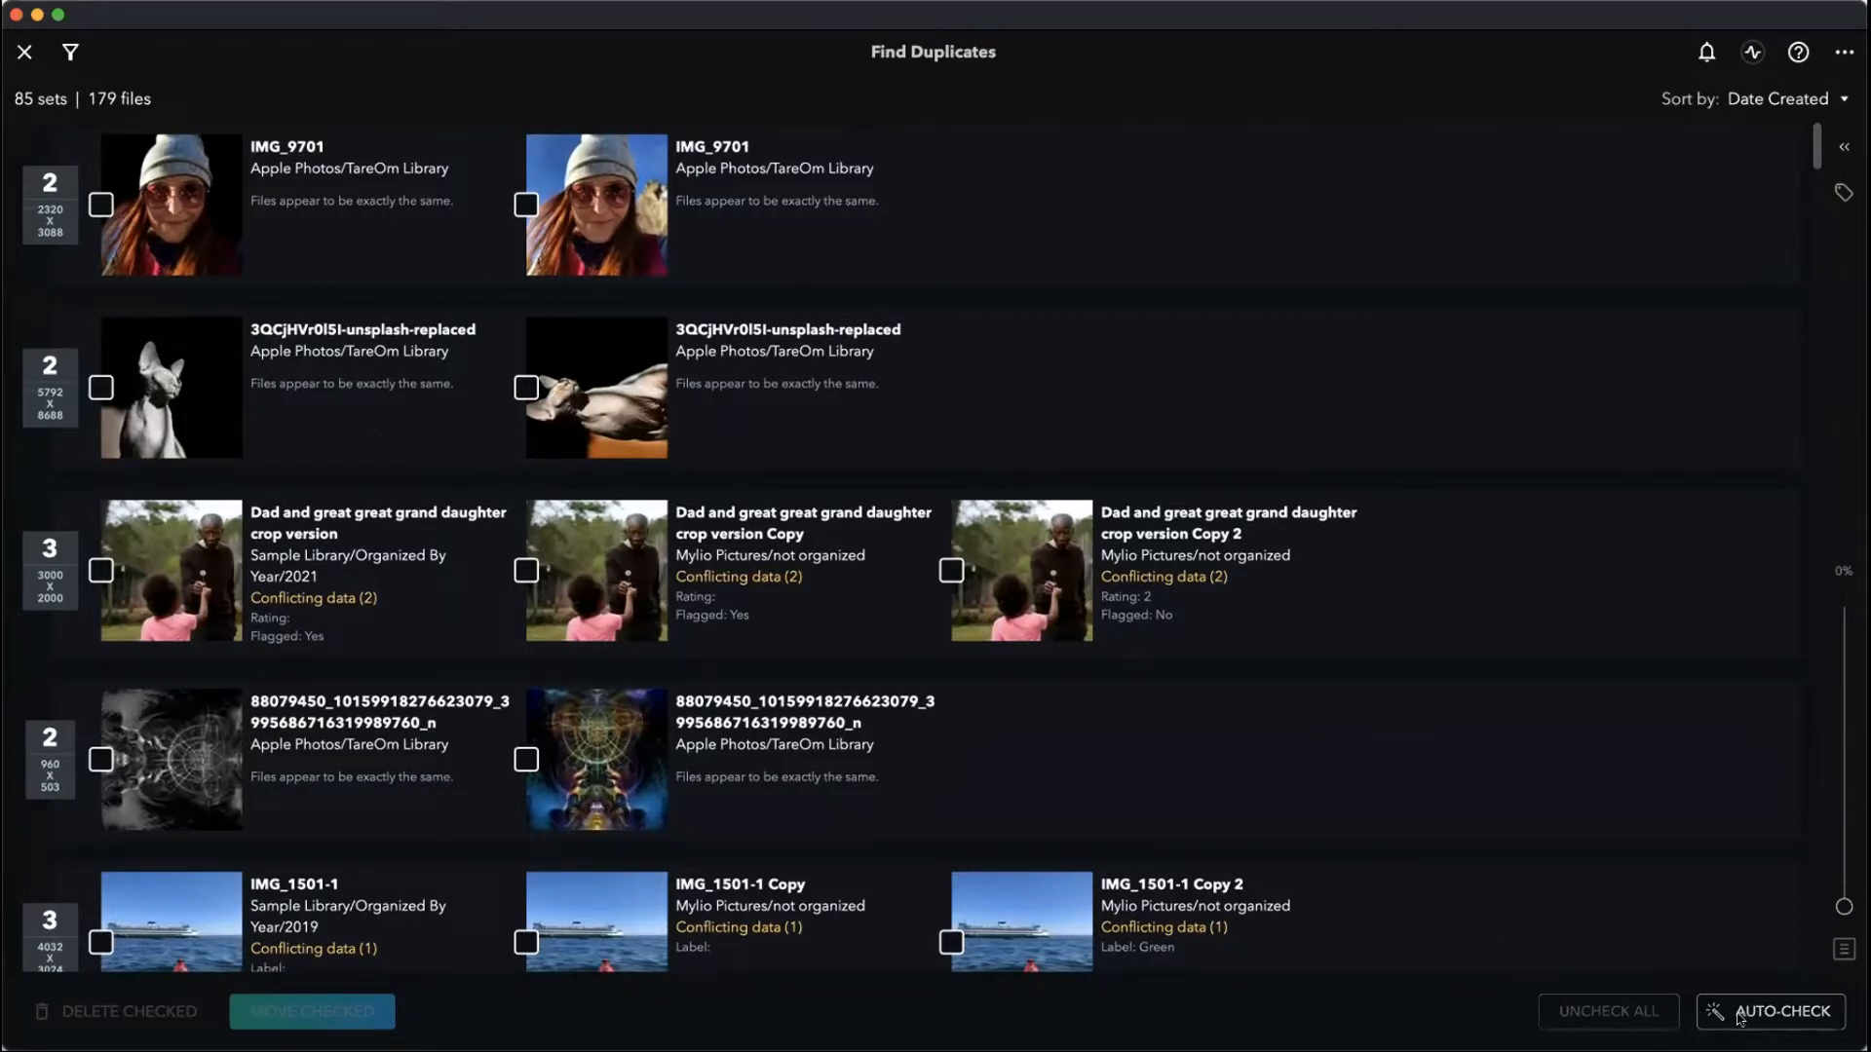
# - Try filtering the duplicates by a 5-star rating, clear that filter, and show the Label filter options
pyautogui.click(70, 53)
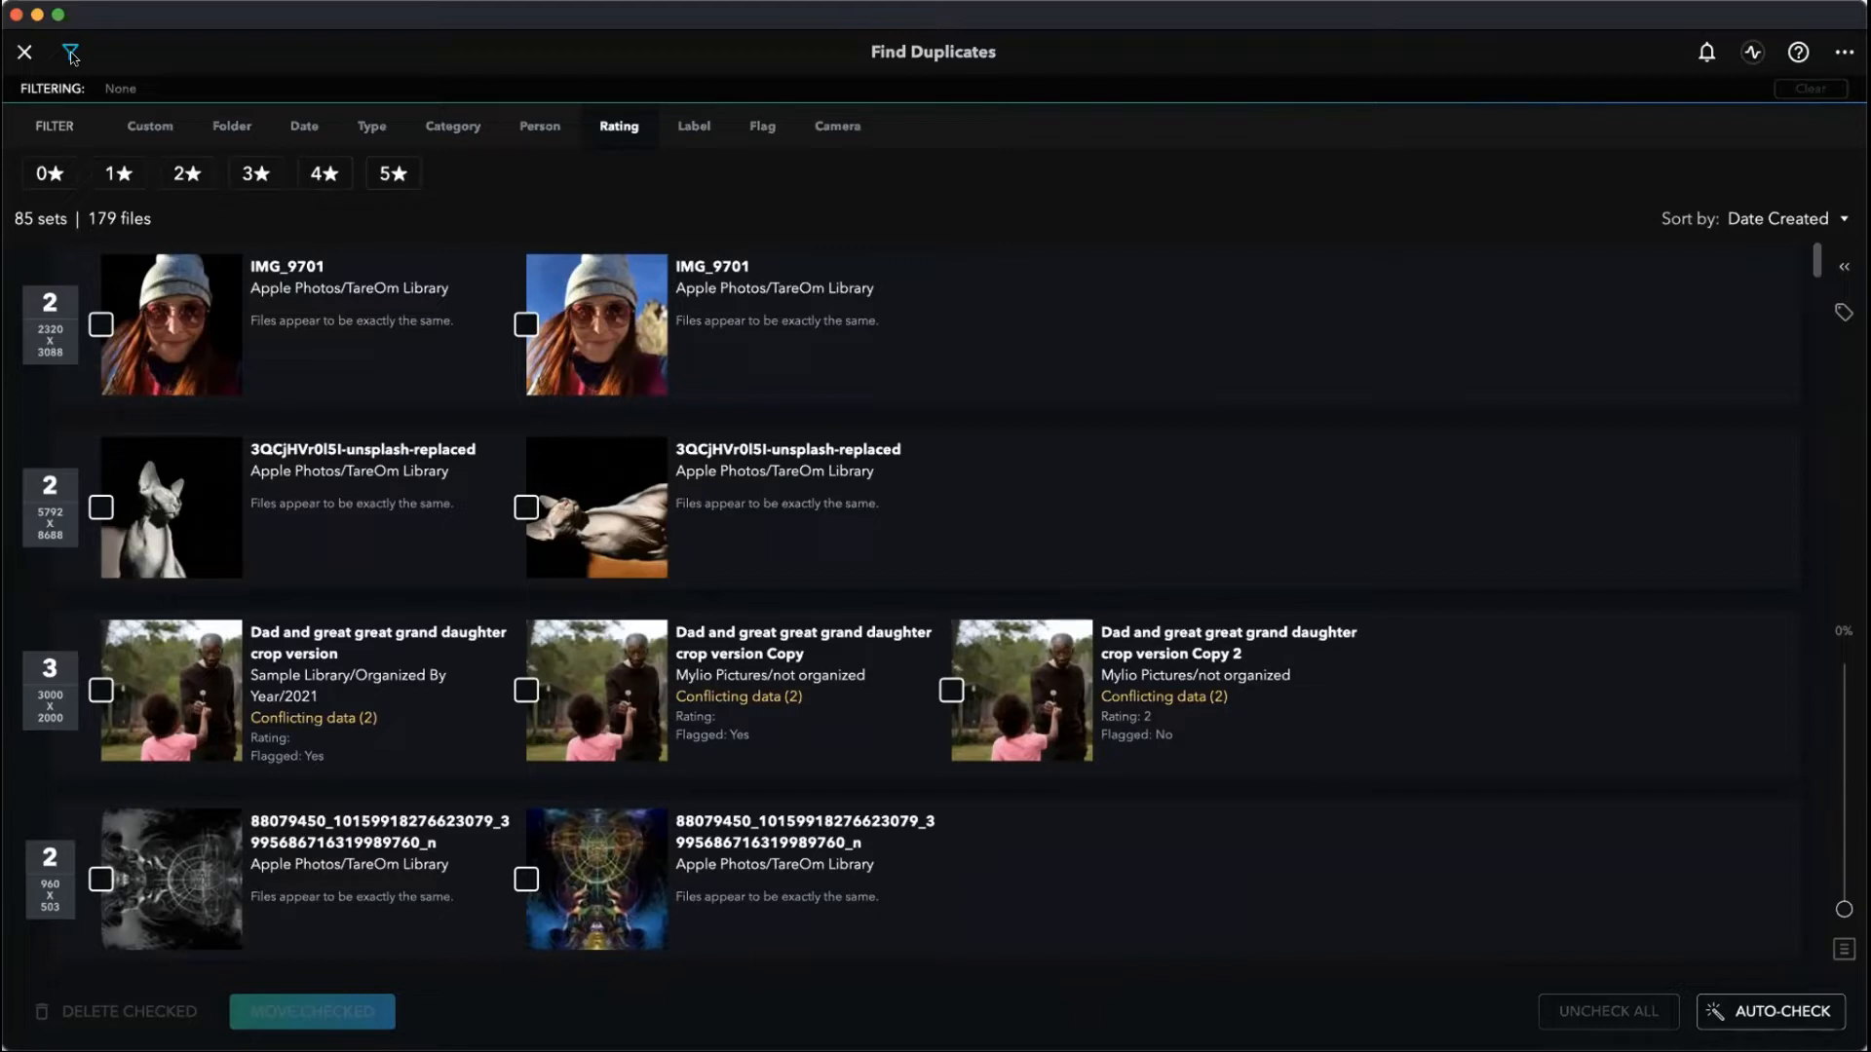
pyautogui.click(389, 179)
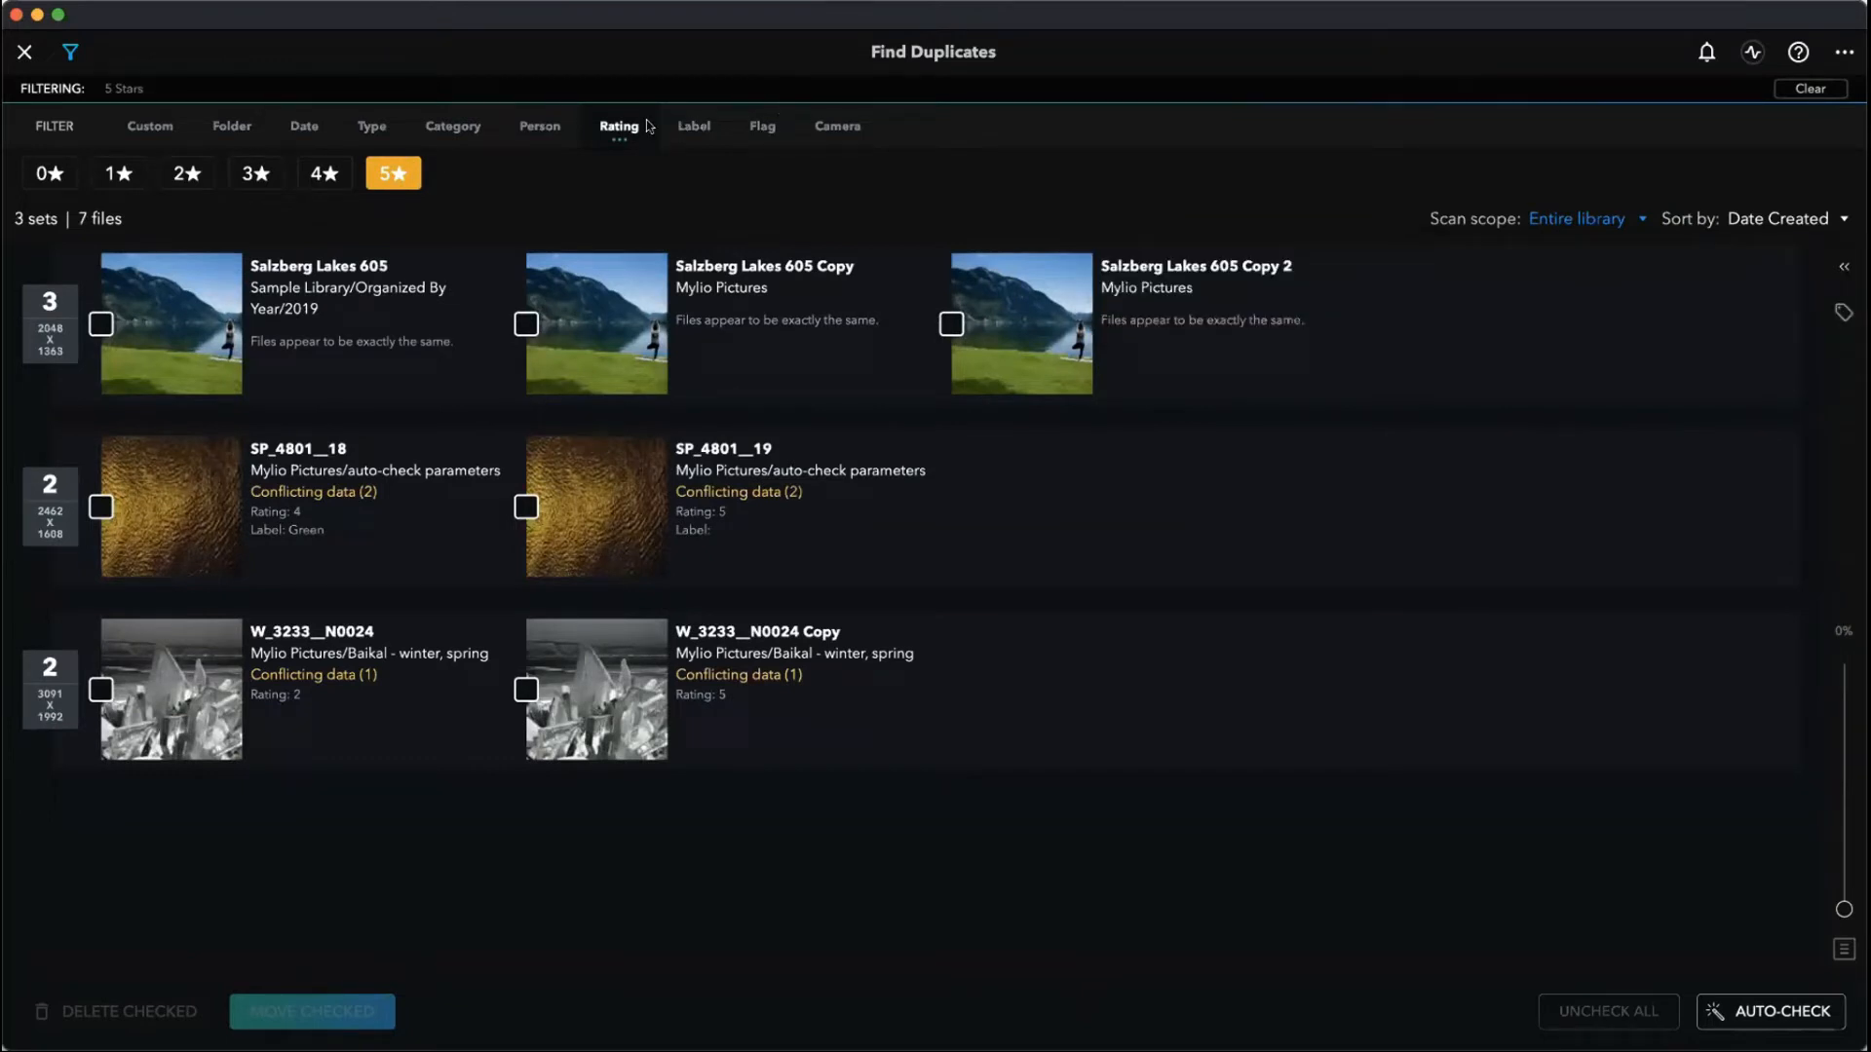
pyautogui.click(393, 178)
pyautogui.click(693, 127)
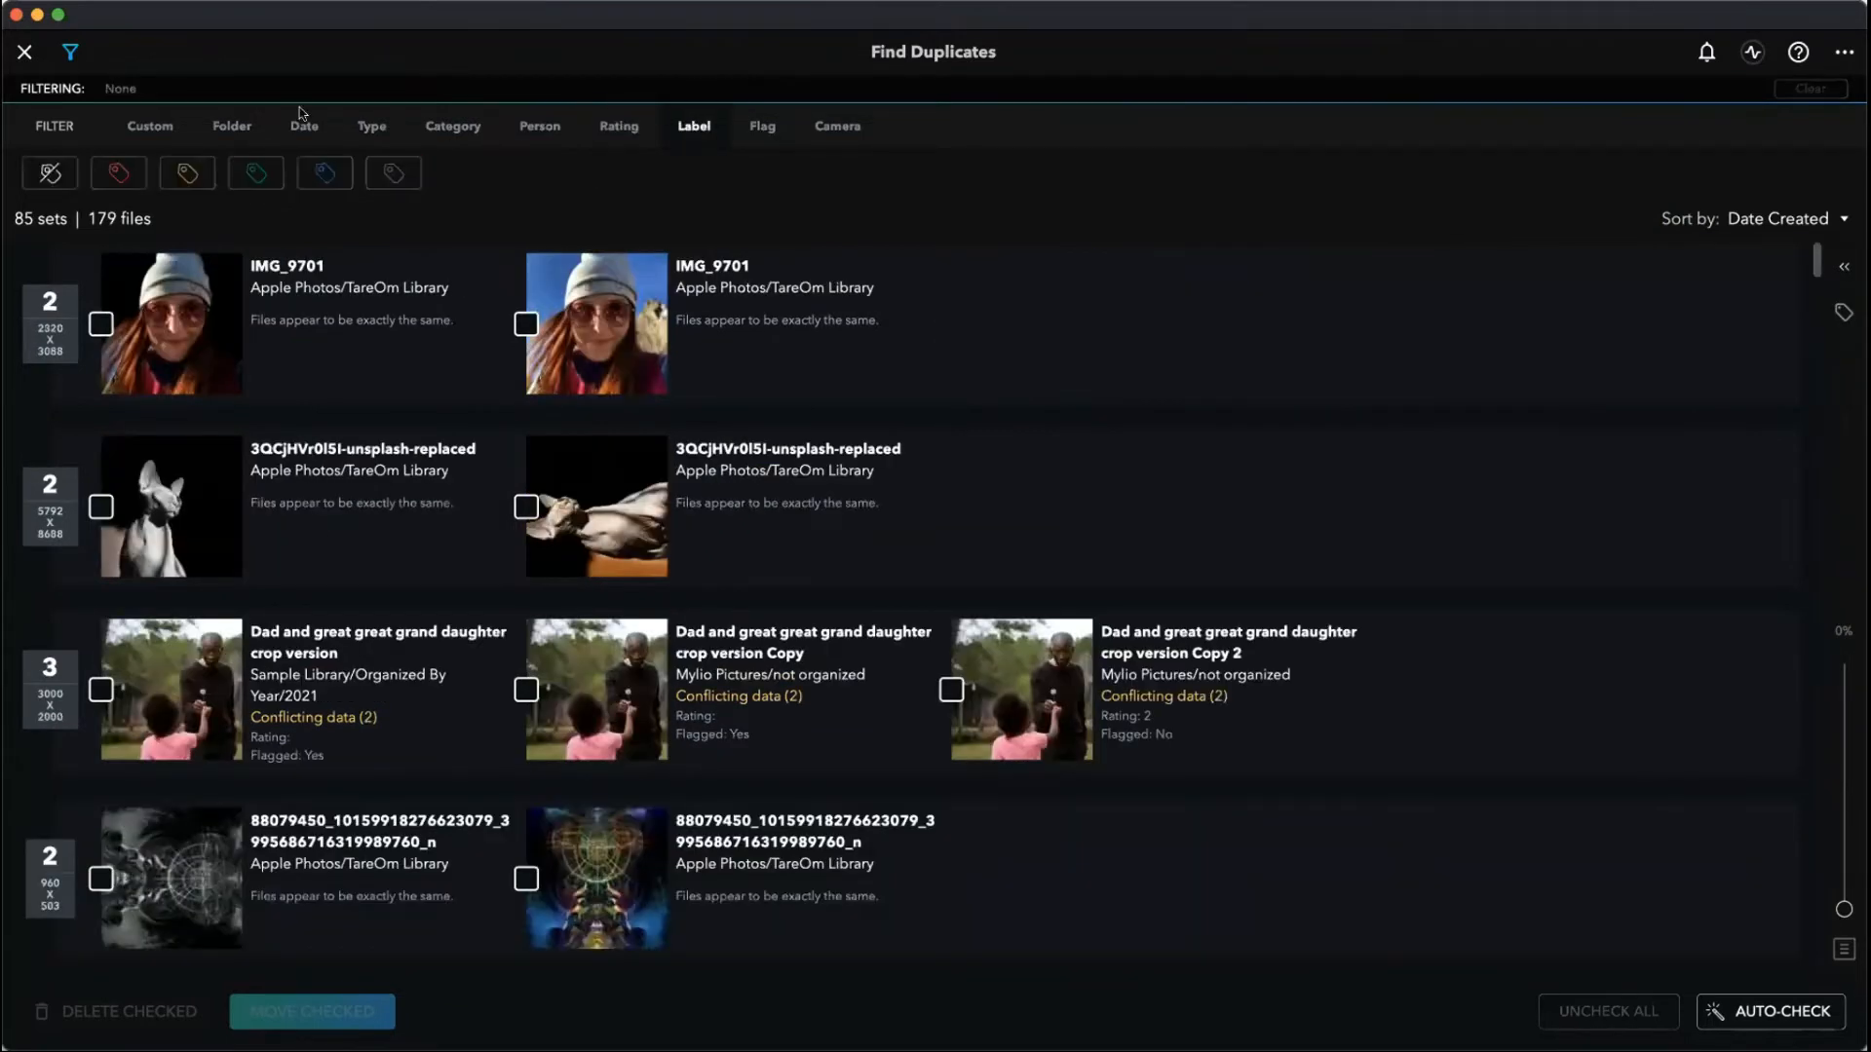
# - Try the Last 365 days date filter on the duplicates, clear it, and show the Folder filter options
pyautogui.click(305, 127)
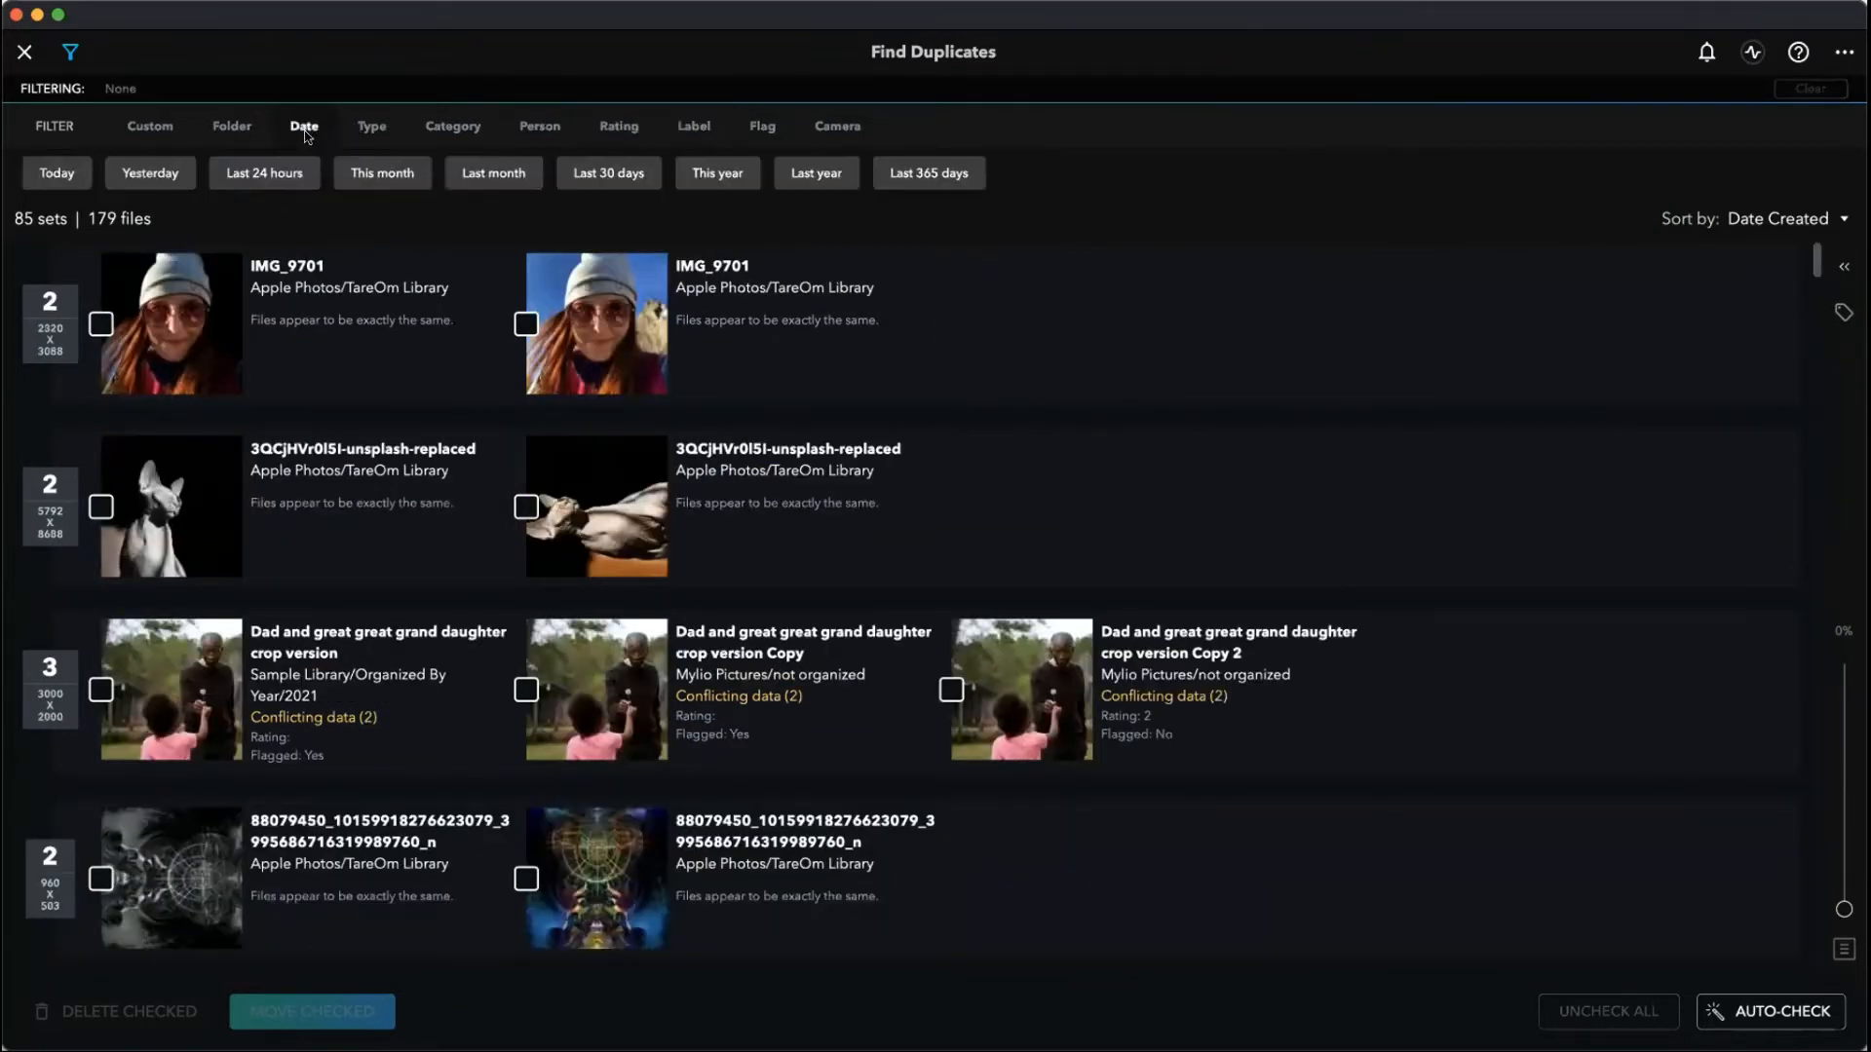
pyautogui.click(906, 184)
pyautogui.click(899, 179)
pyautogui.click(232, 126)
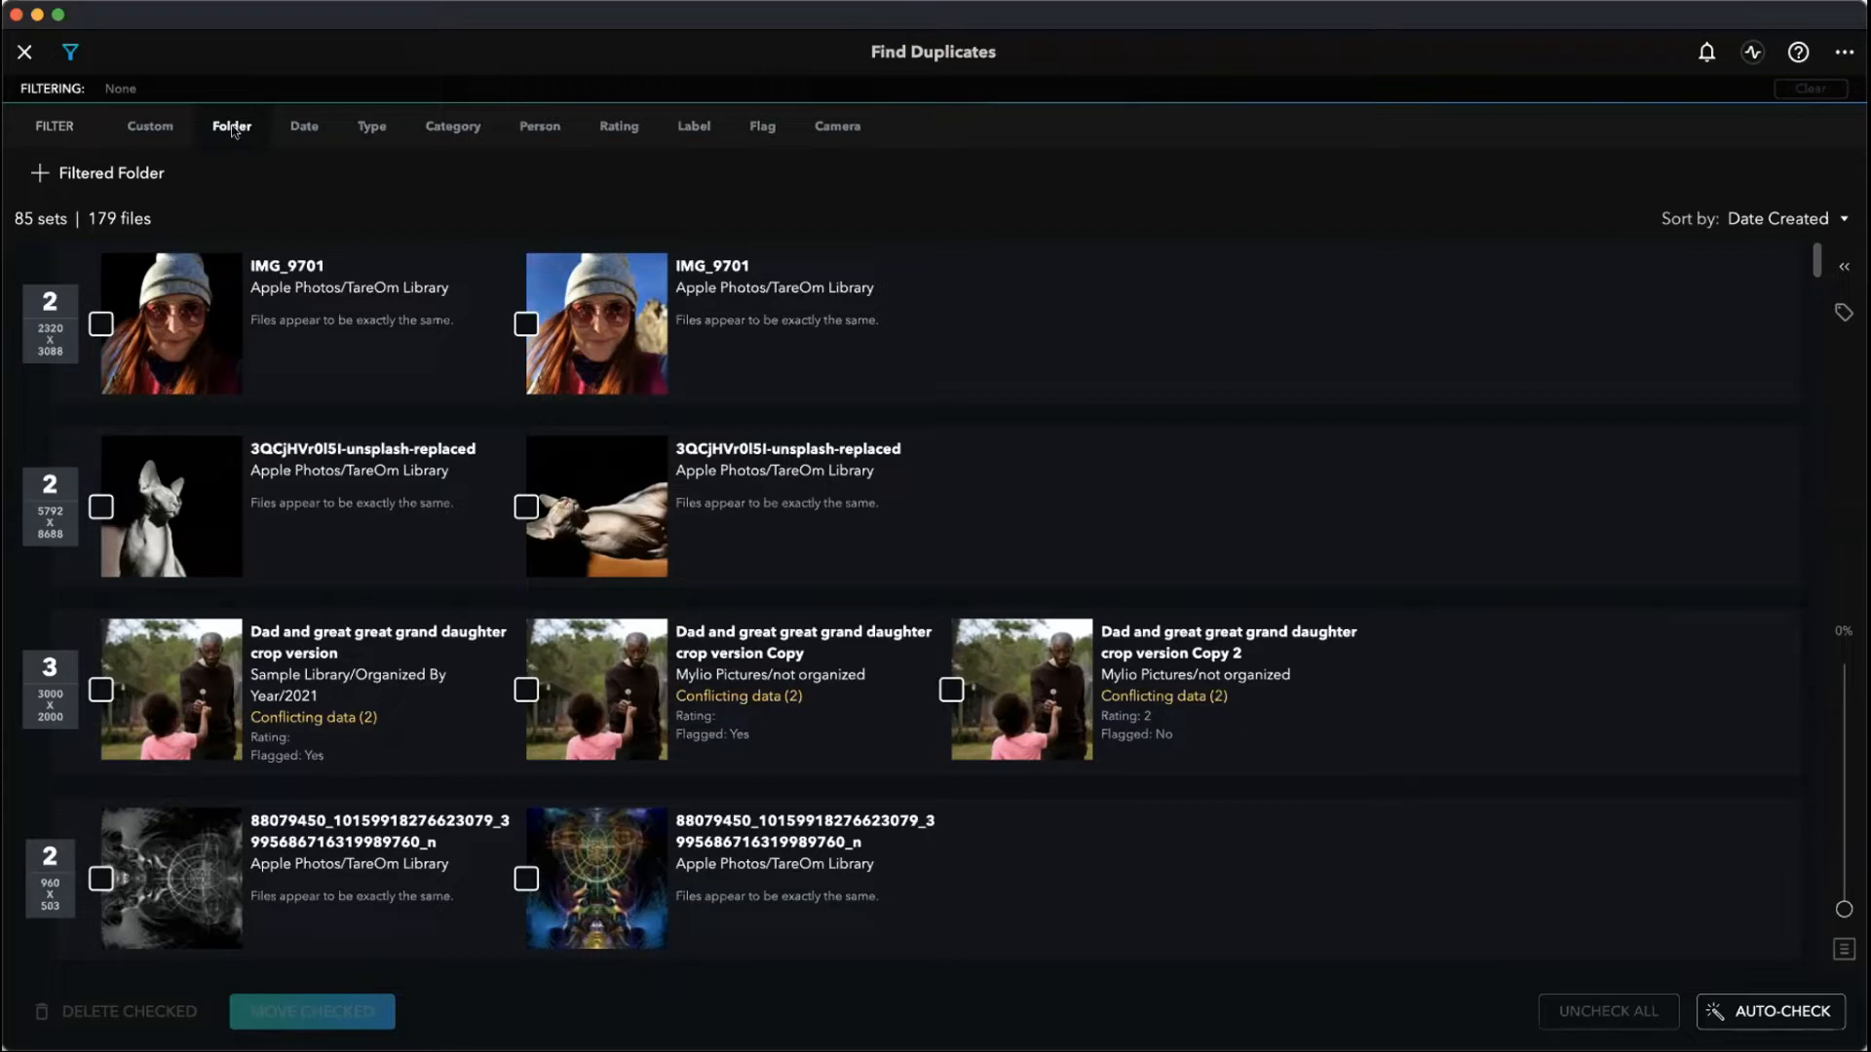
# - Filter the duplicates to the Mylio Pictures/not organized folder
pyautogui.click(235, 129)
pyautogui.click(235, 129)
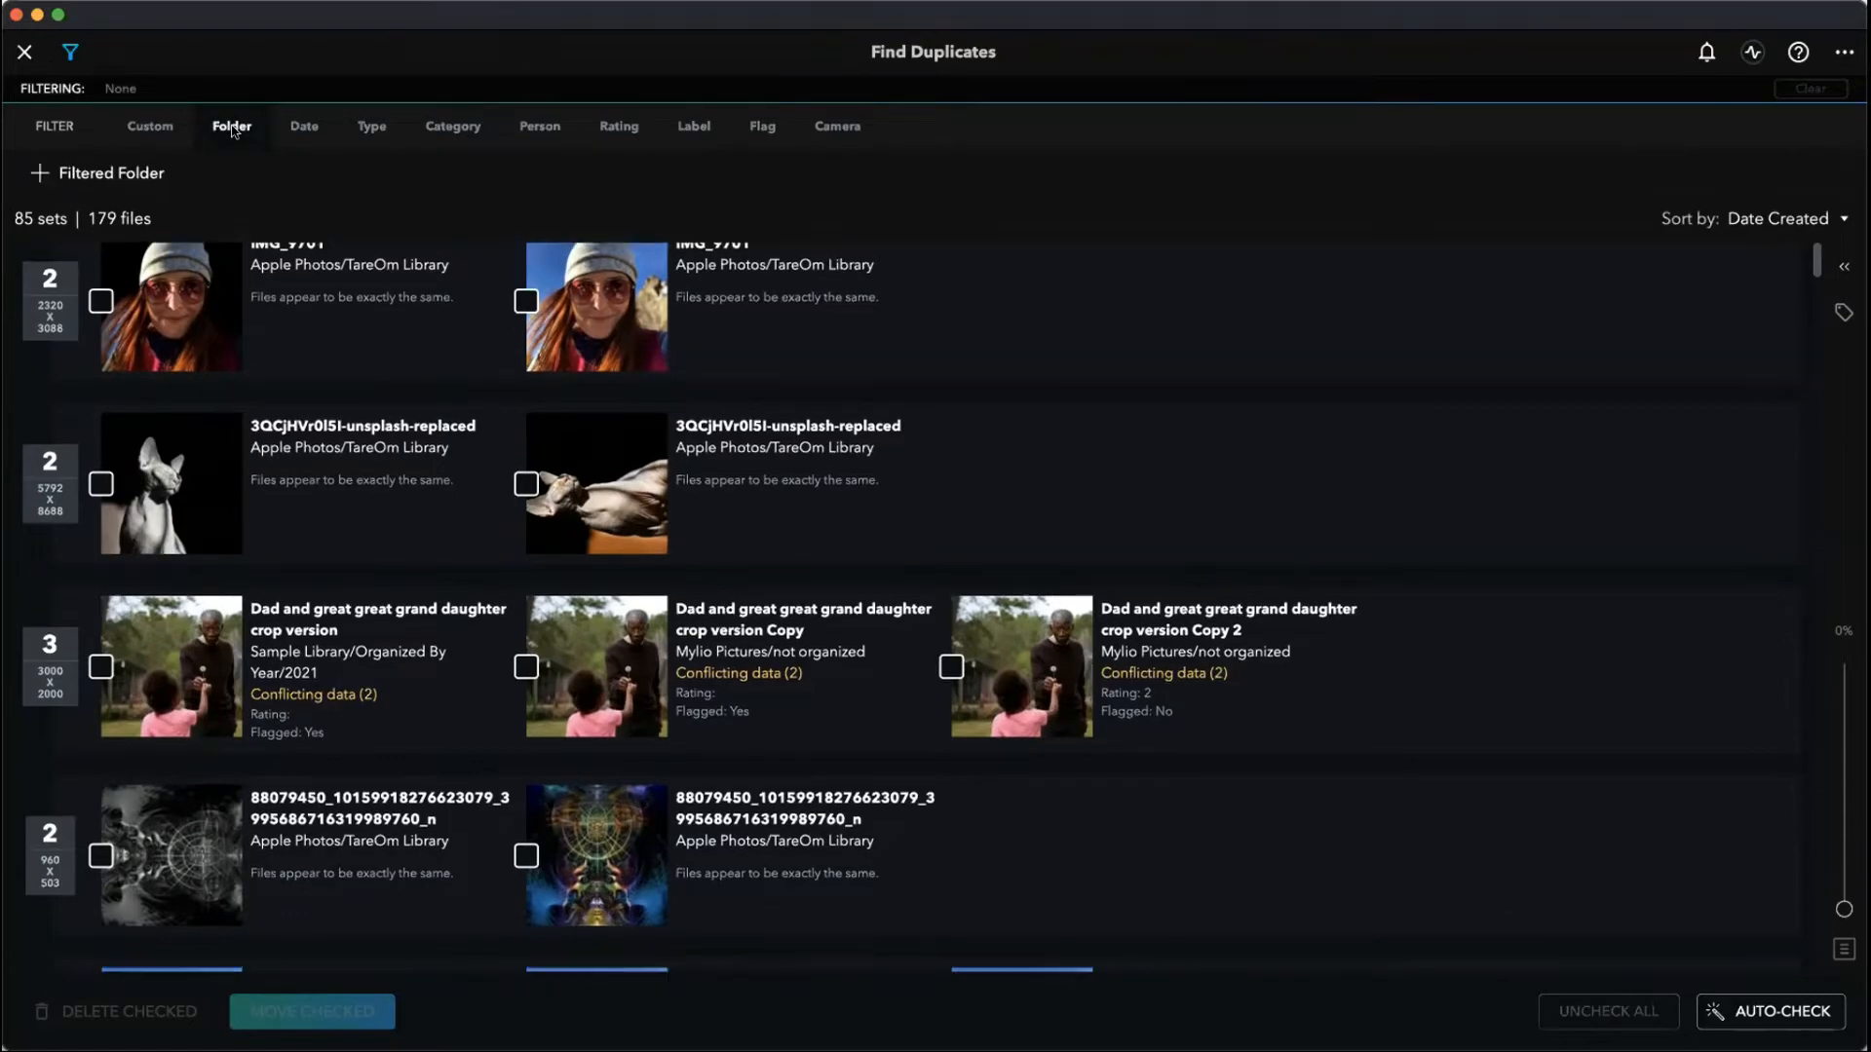
pyautogui.click(98, 175)
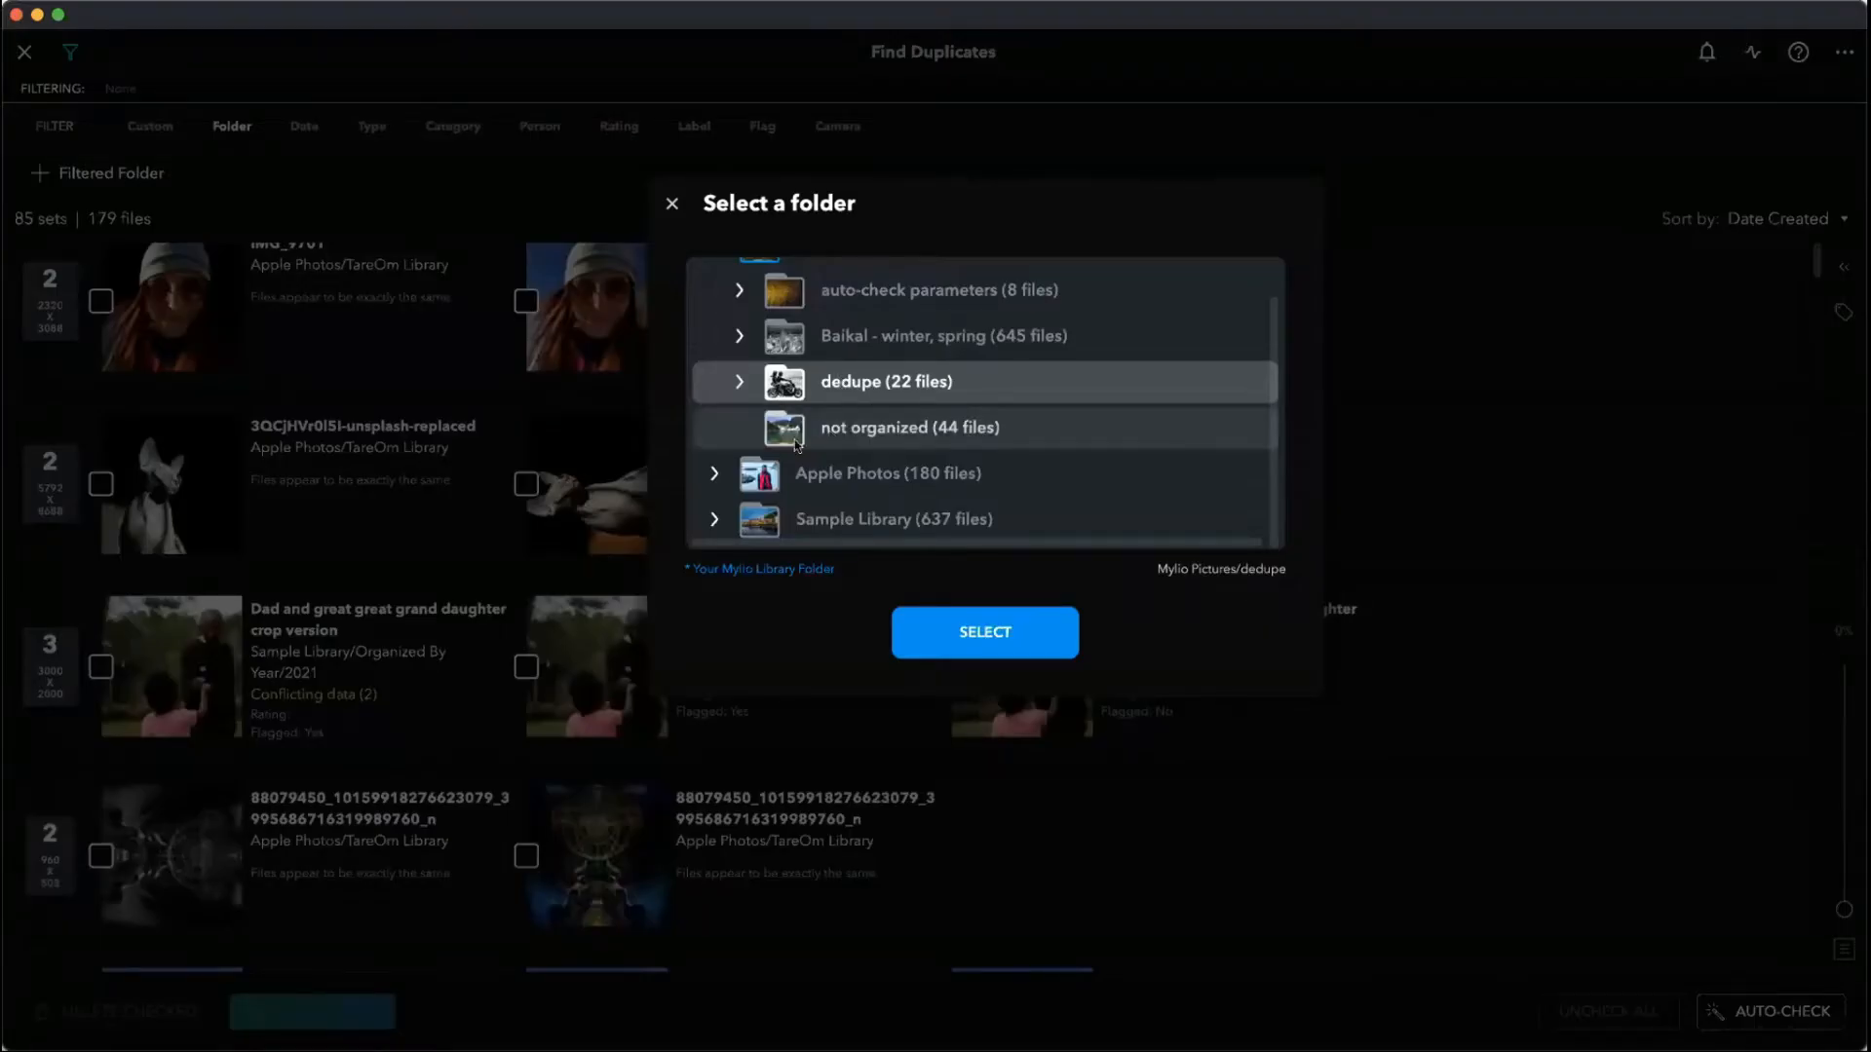
pyautogui.click(874, 431)
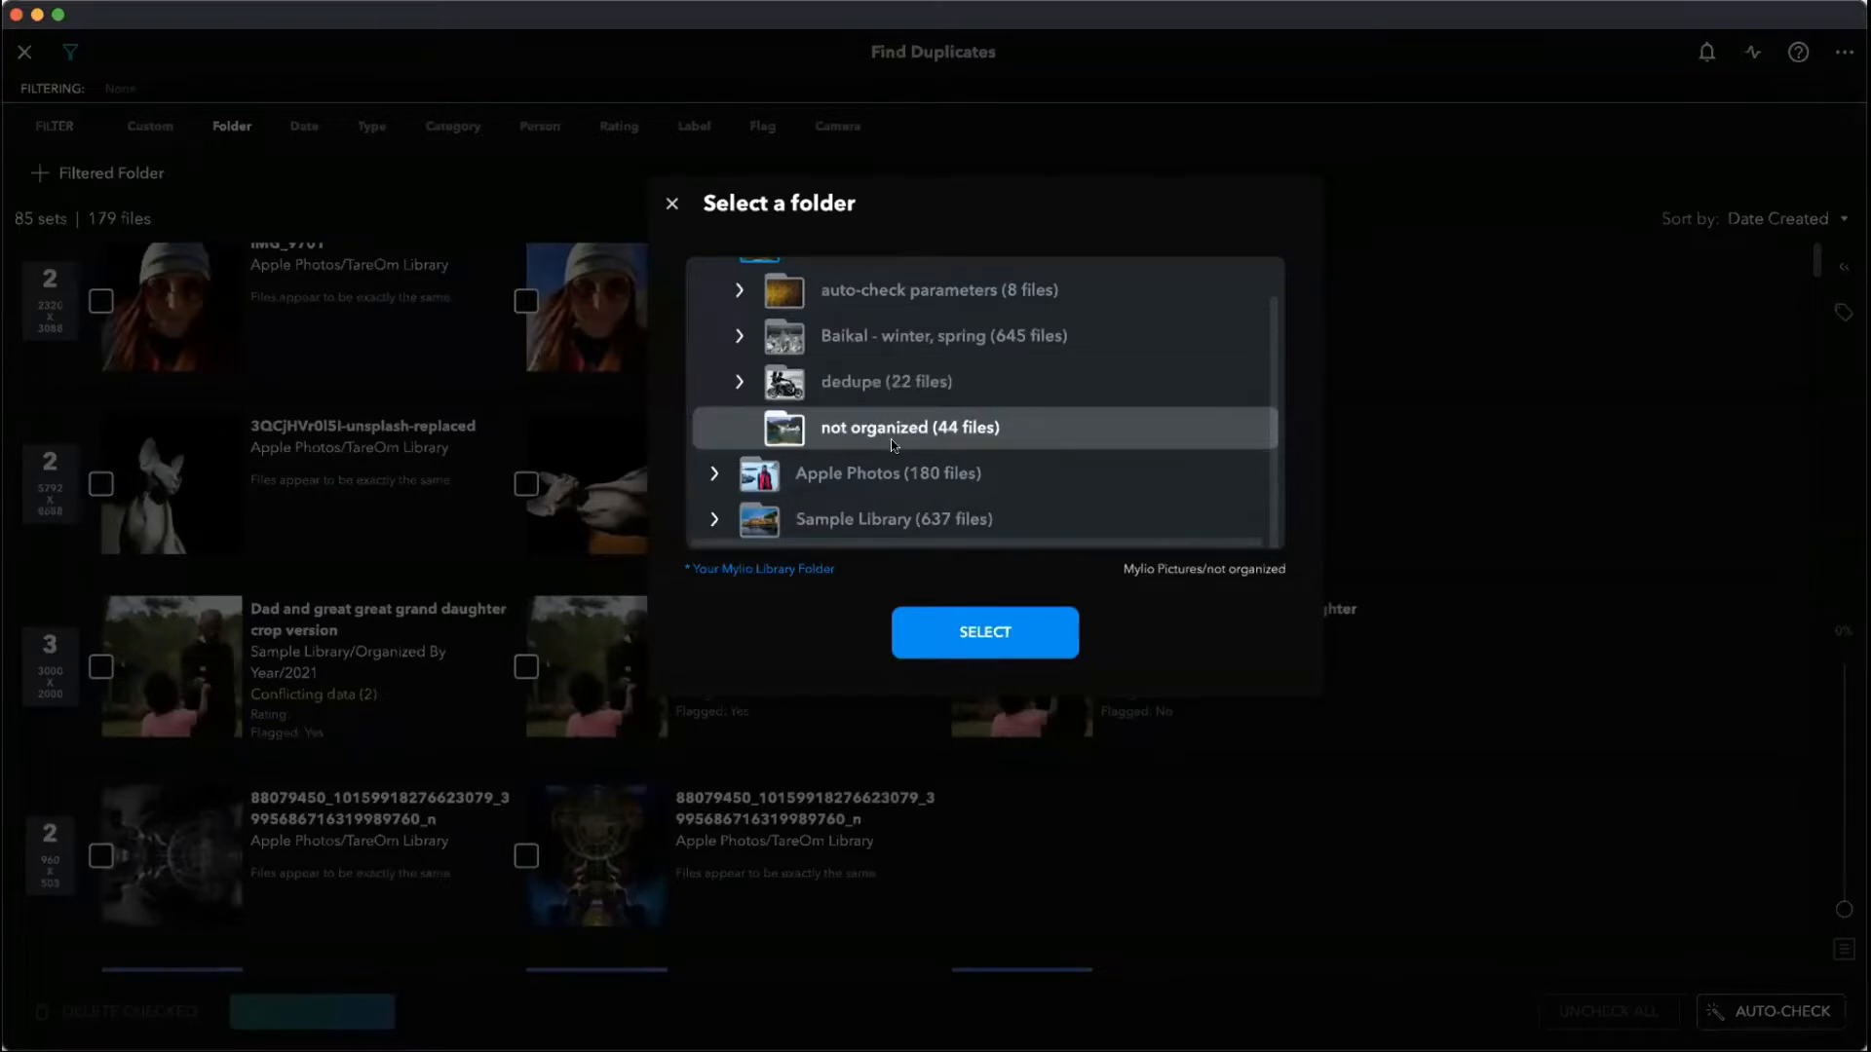
pyautogui.click(984, 633)
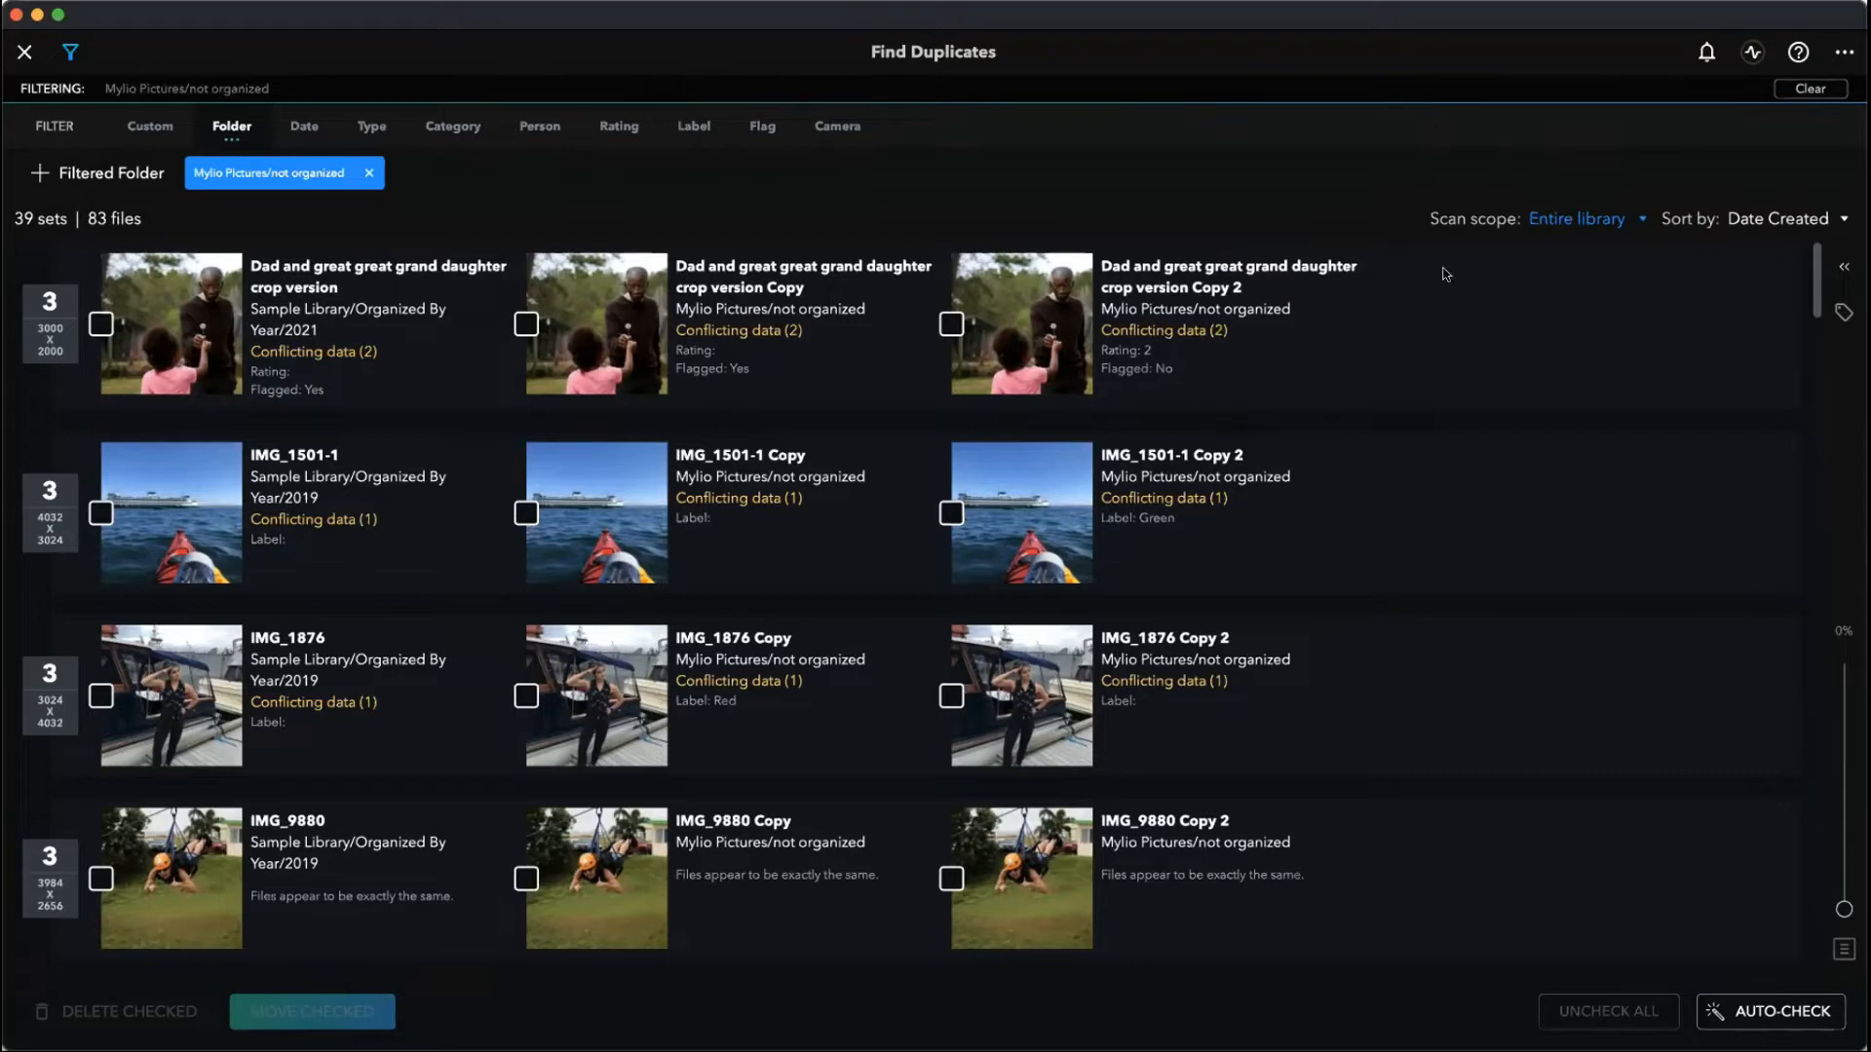
# - View the Scan scope choices for the folder-filtered duplicates and close them without changing the scope
pyautogui.click(1632, 220)
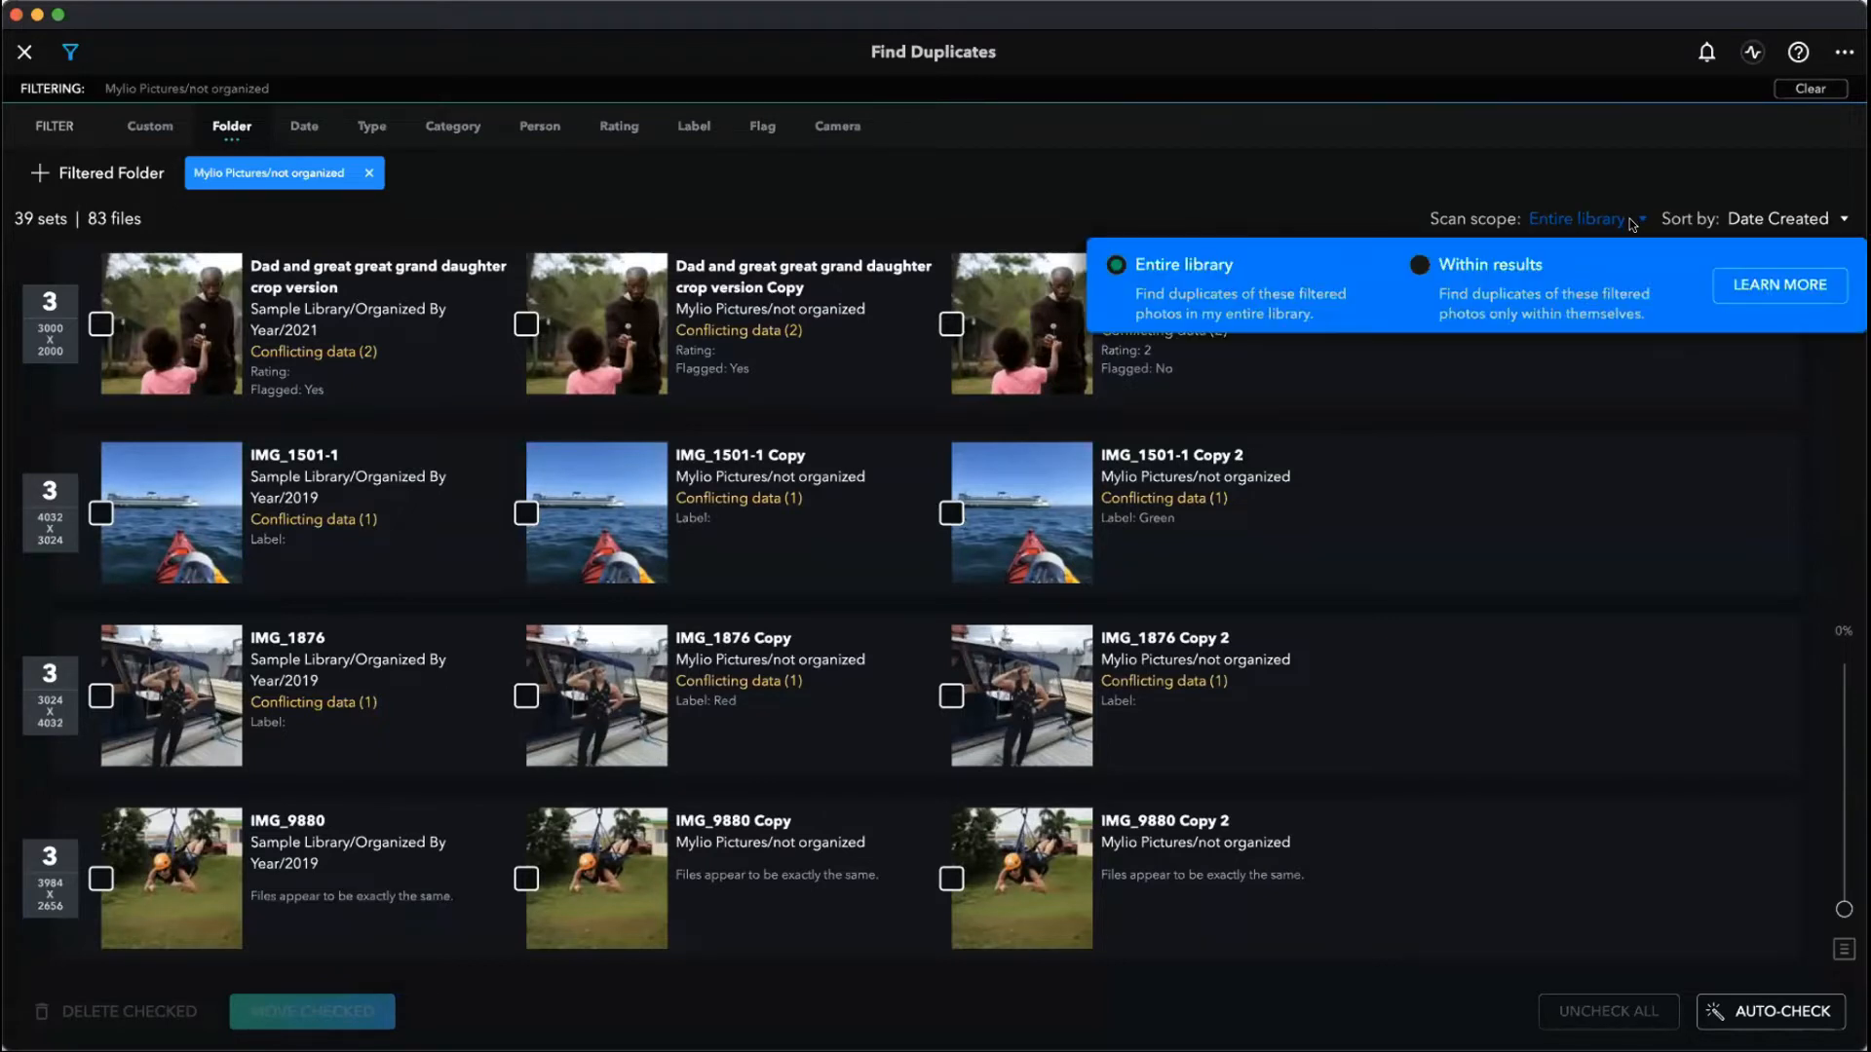
pyautogui.click(1429, 210)
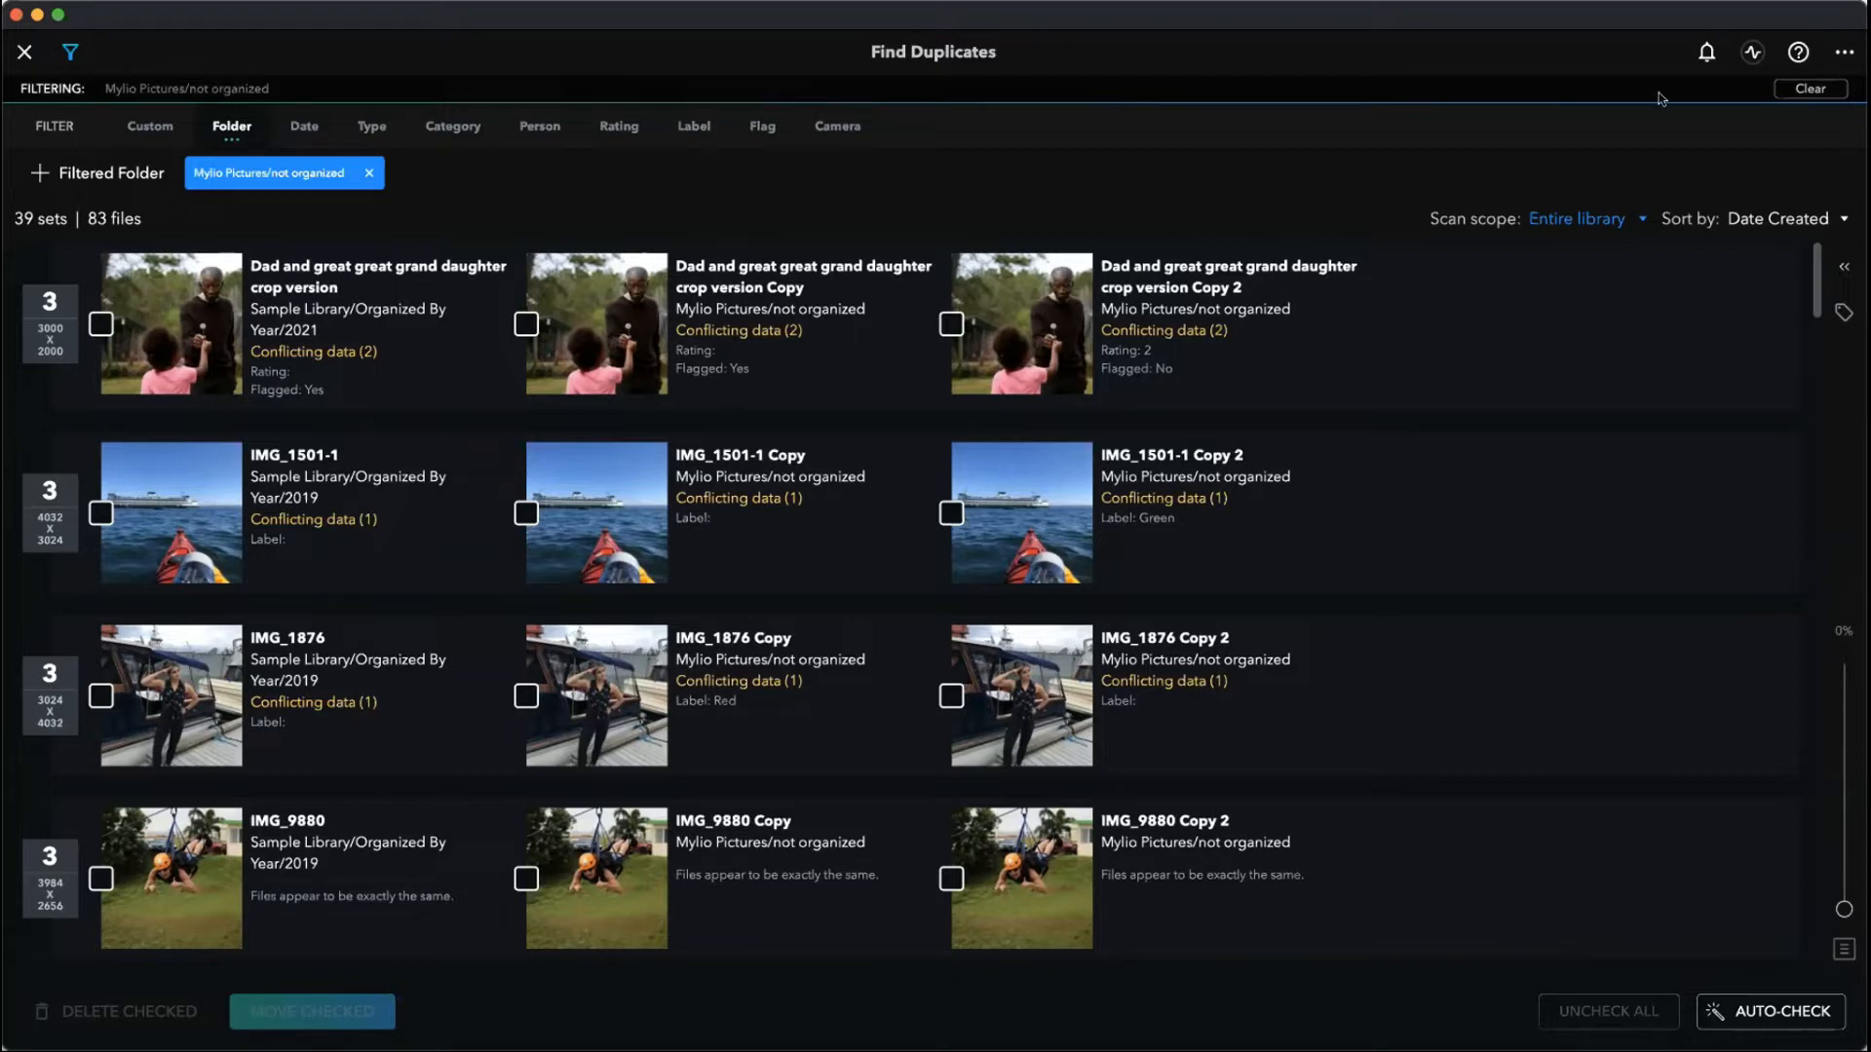
pyautogui.click(1641, 222)
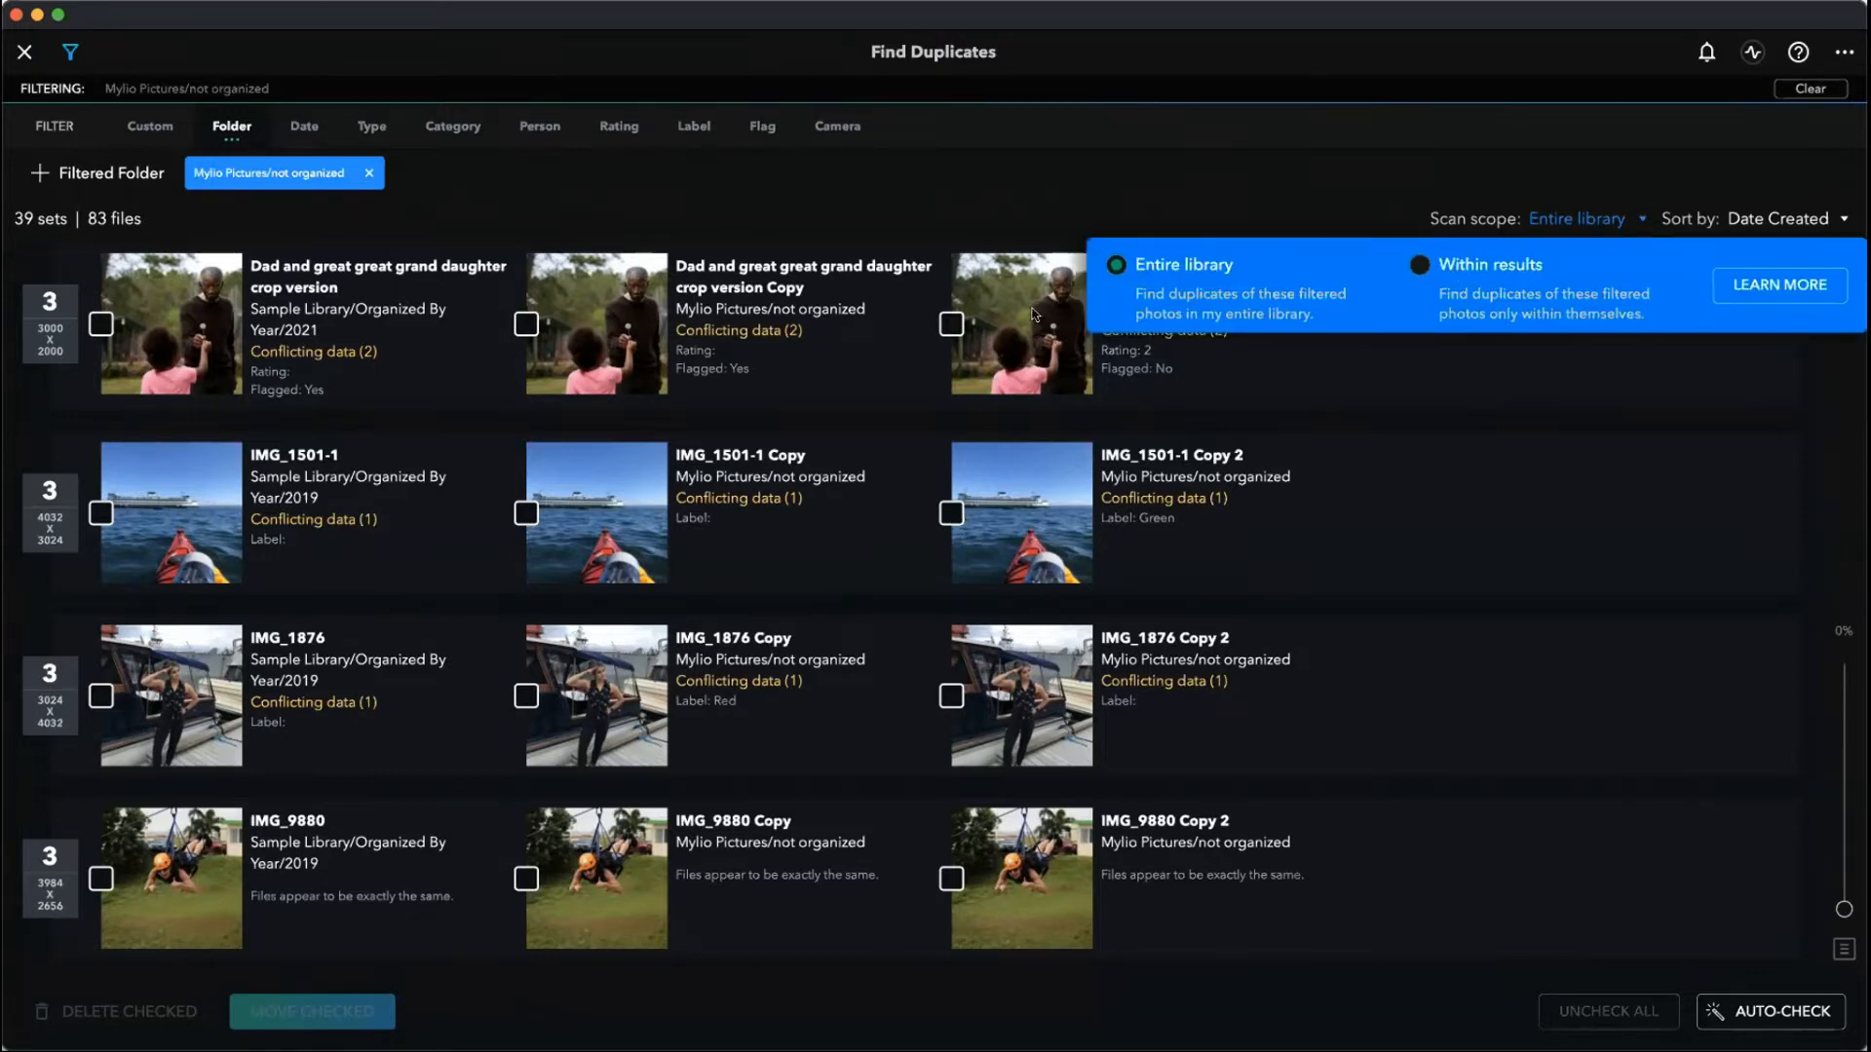
pyautogui.click(1264, 163)
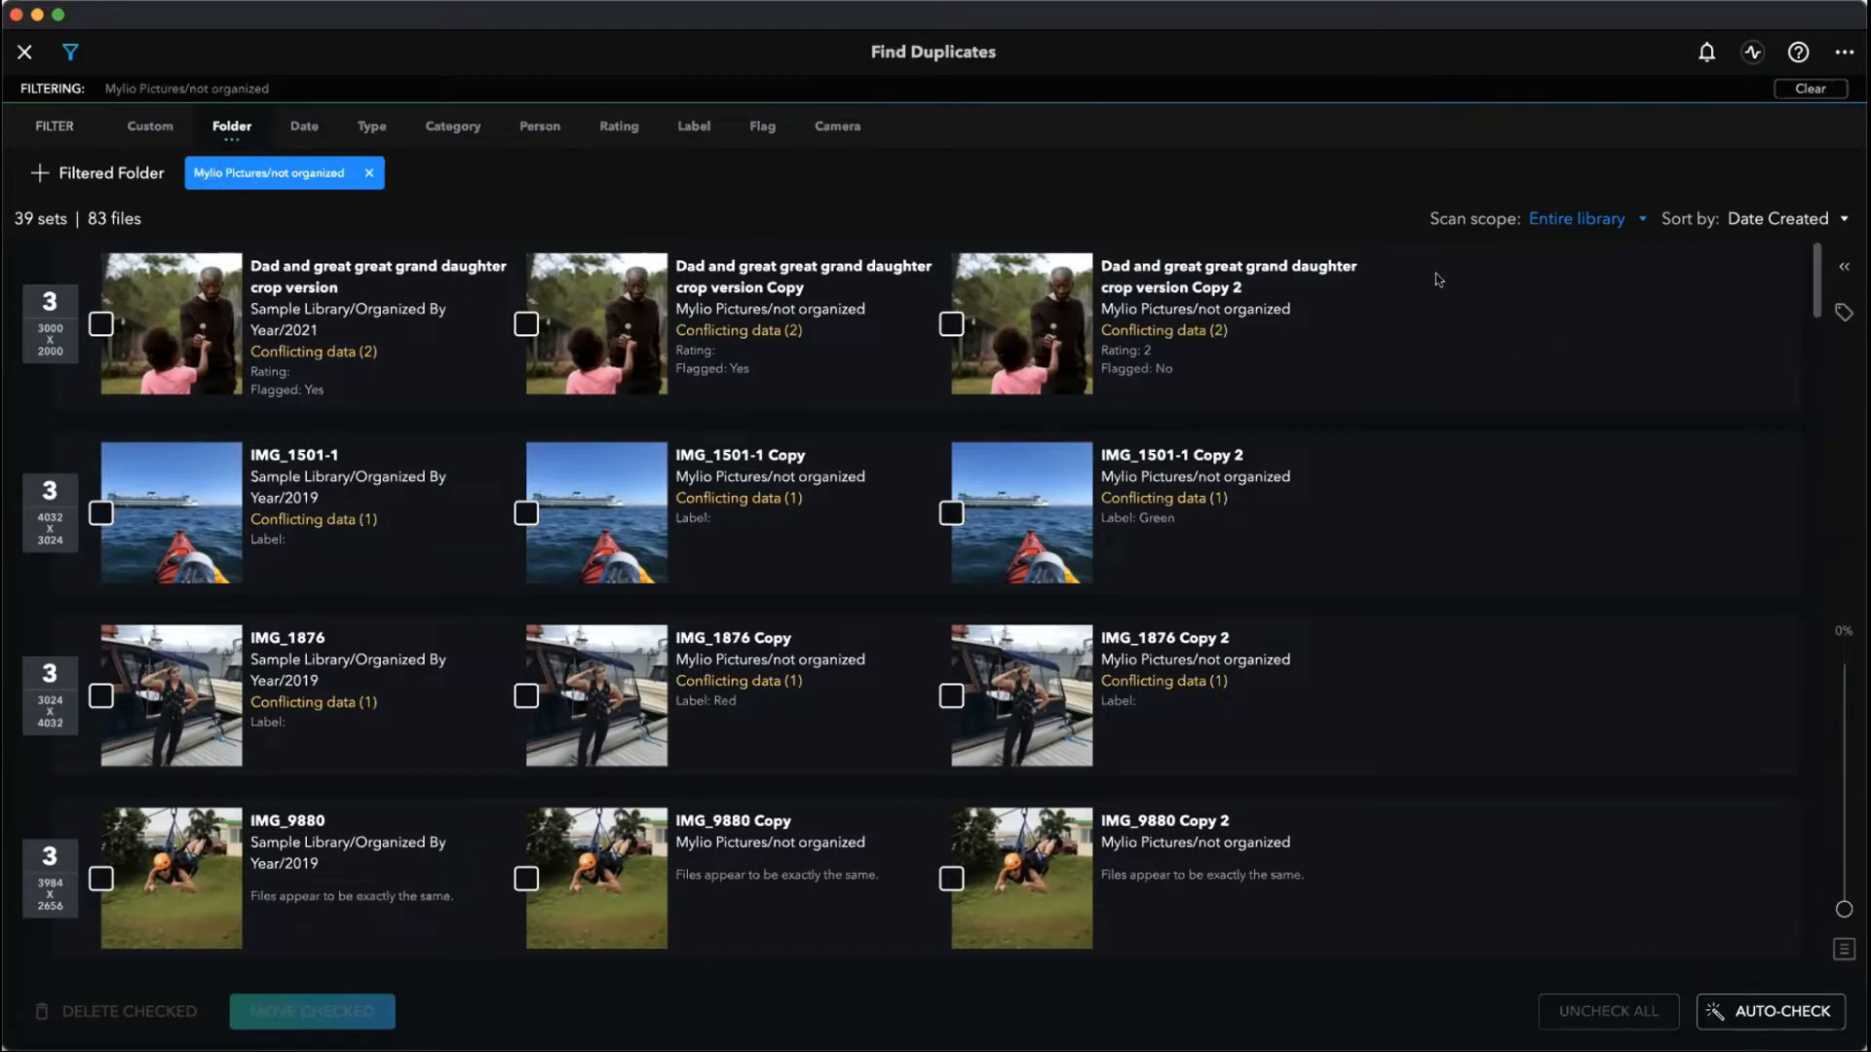
# - Try the Within results scan scope, look through the remaining duplicate sets, and set the scope back to Entire library
pyautogui.click(1566, 227)
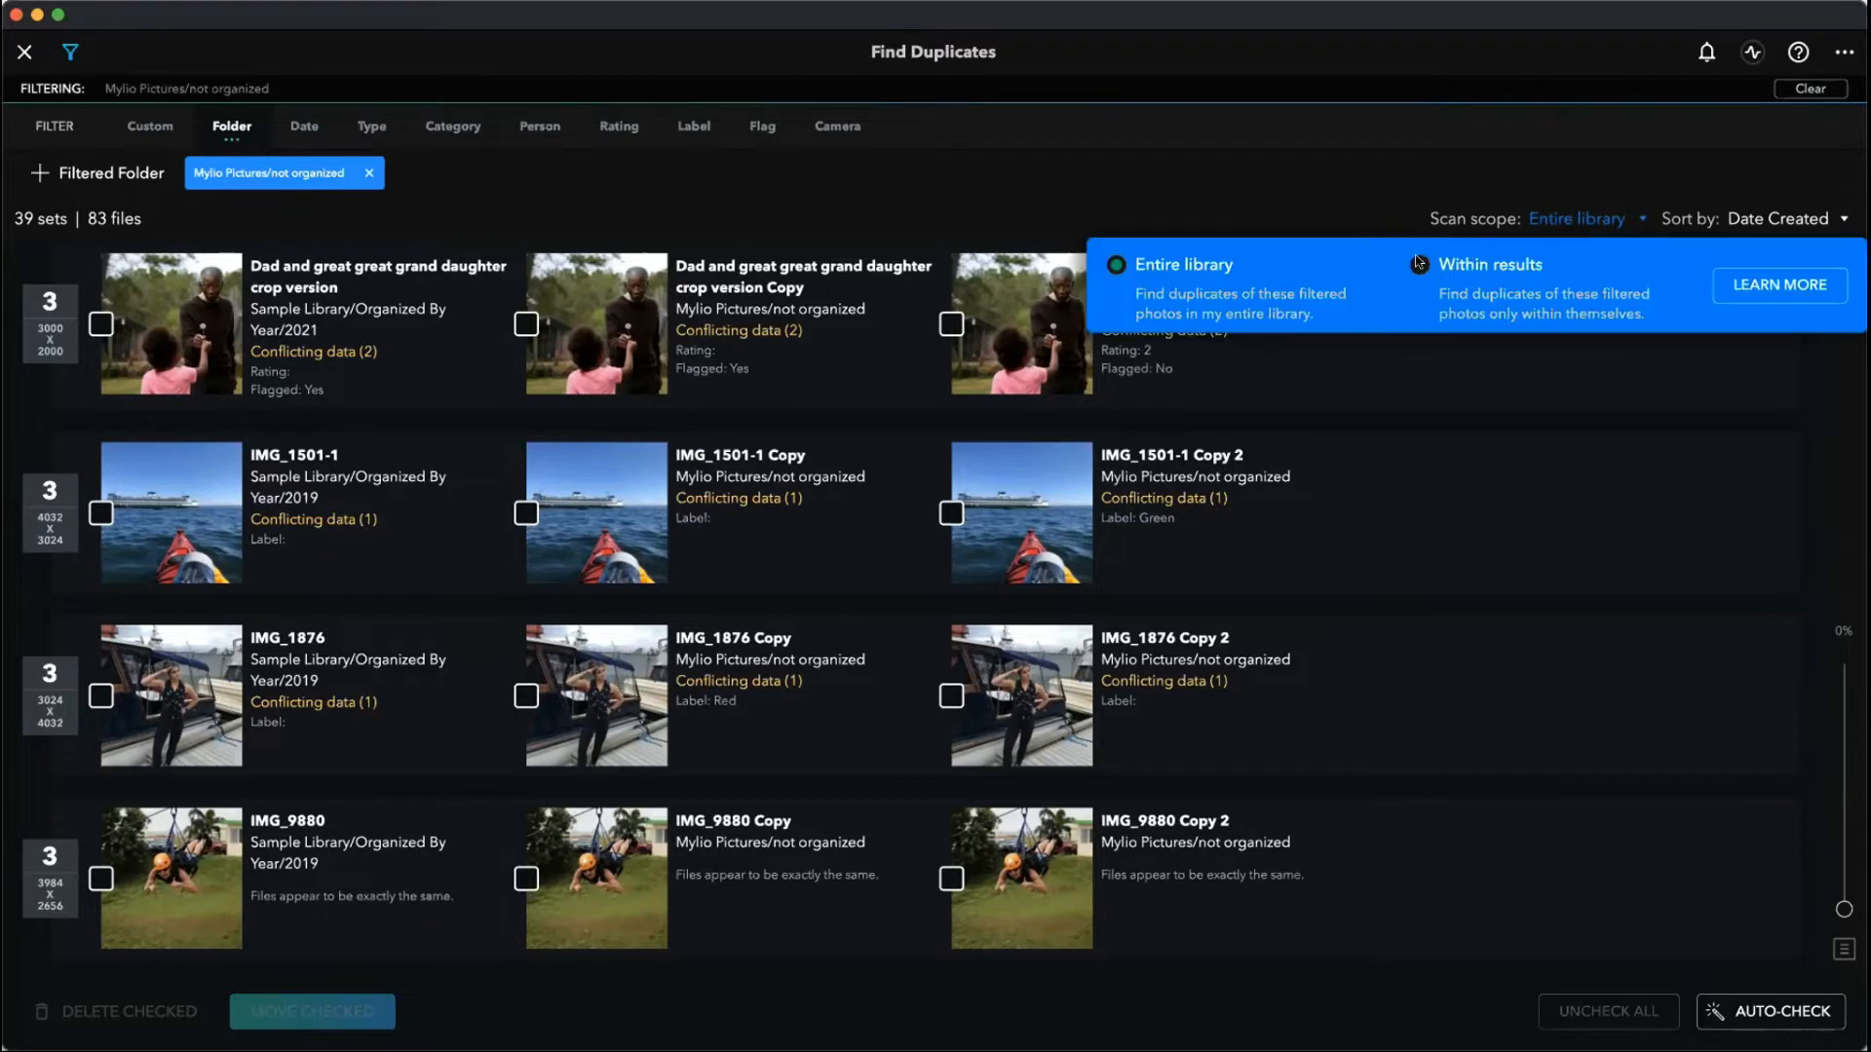
pyautogui.click(1419, 264)
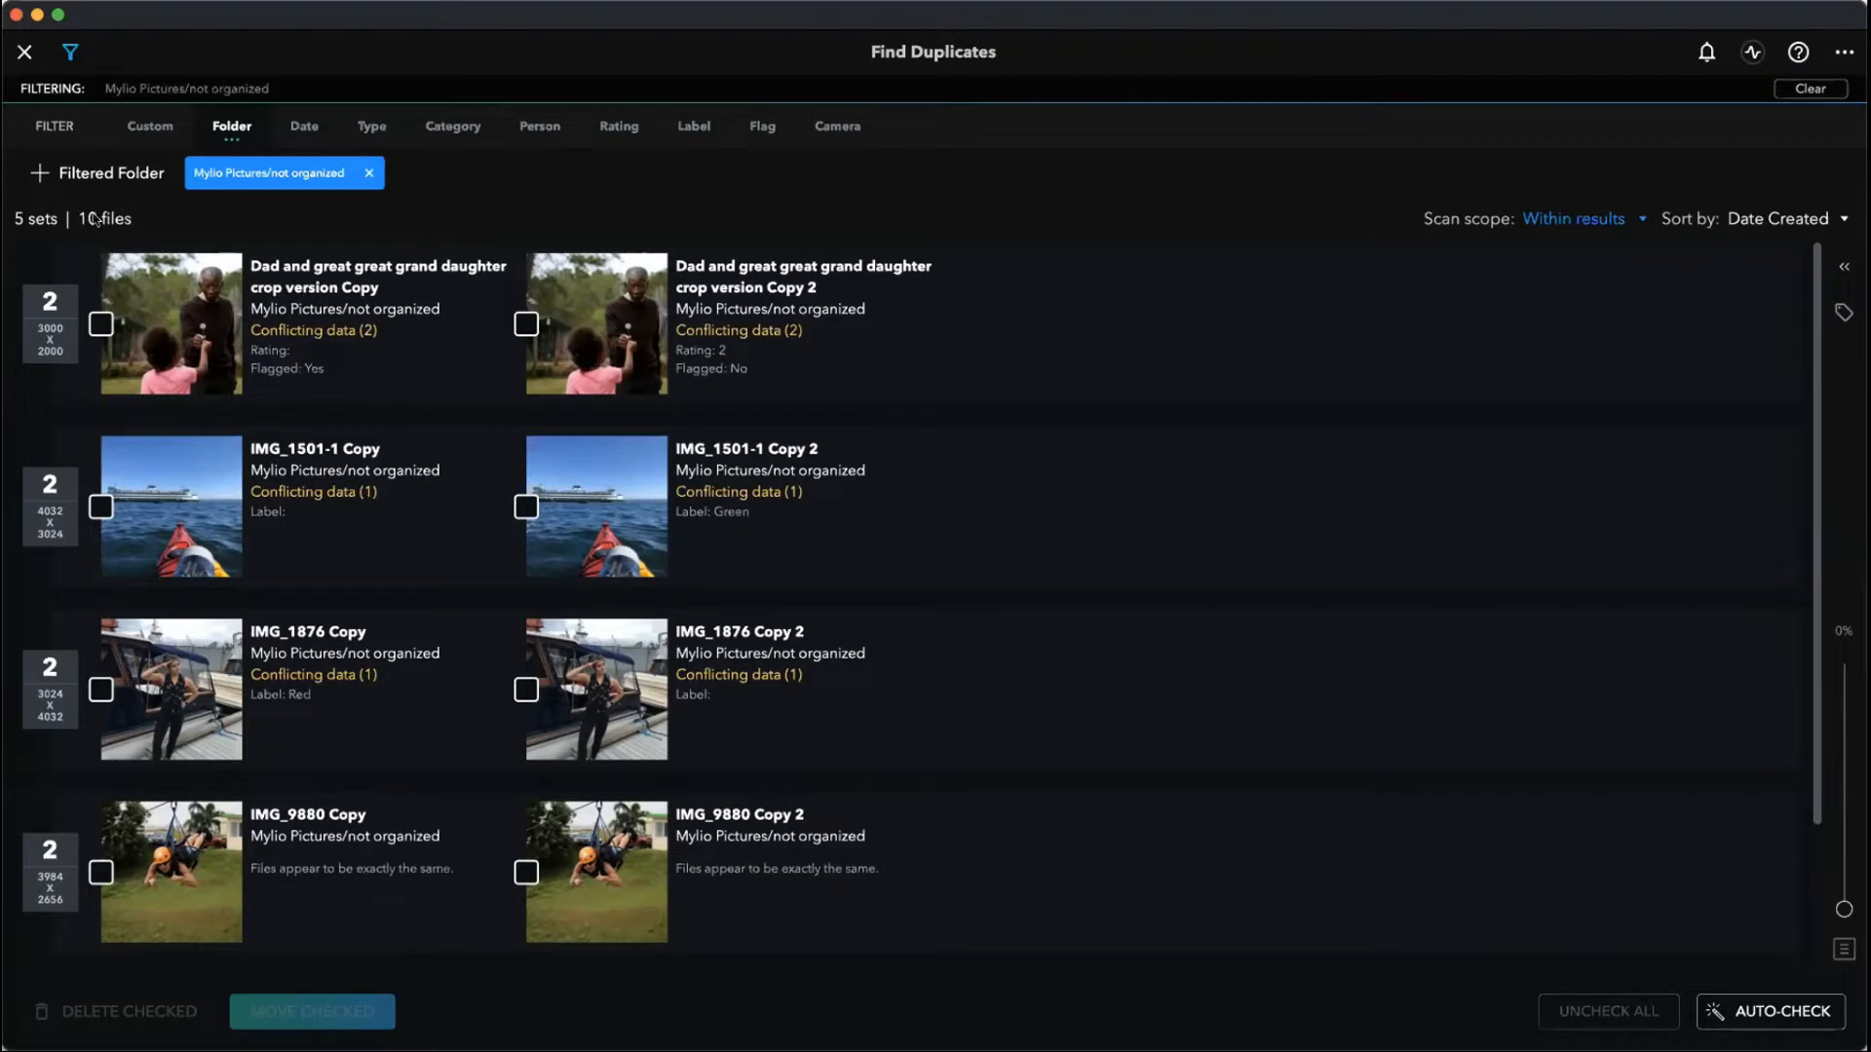
pyautogui.scroll(-1, 517, 569)
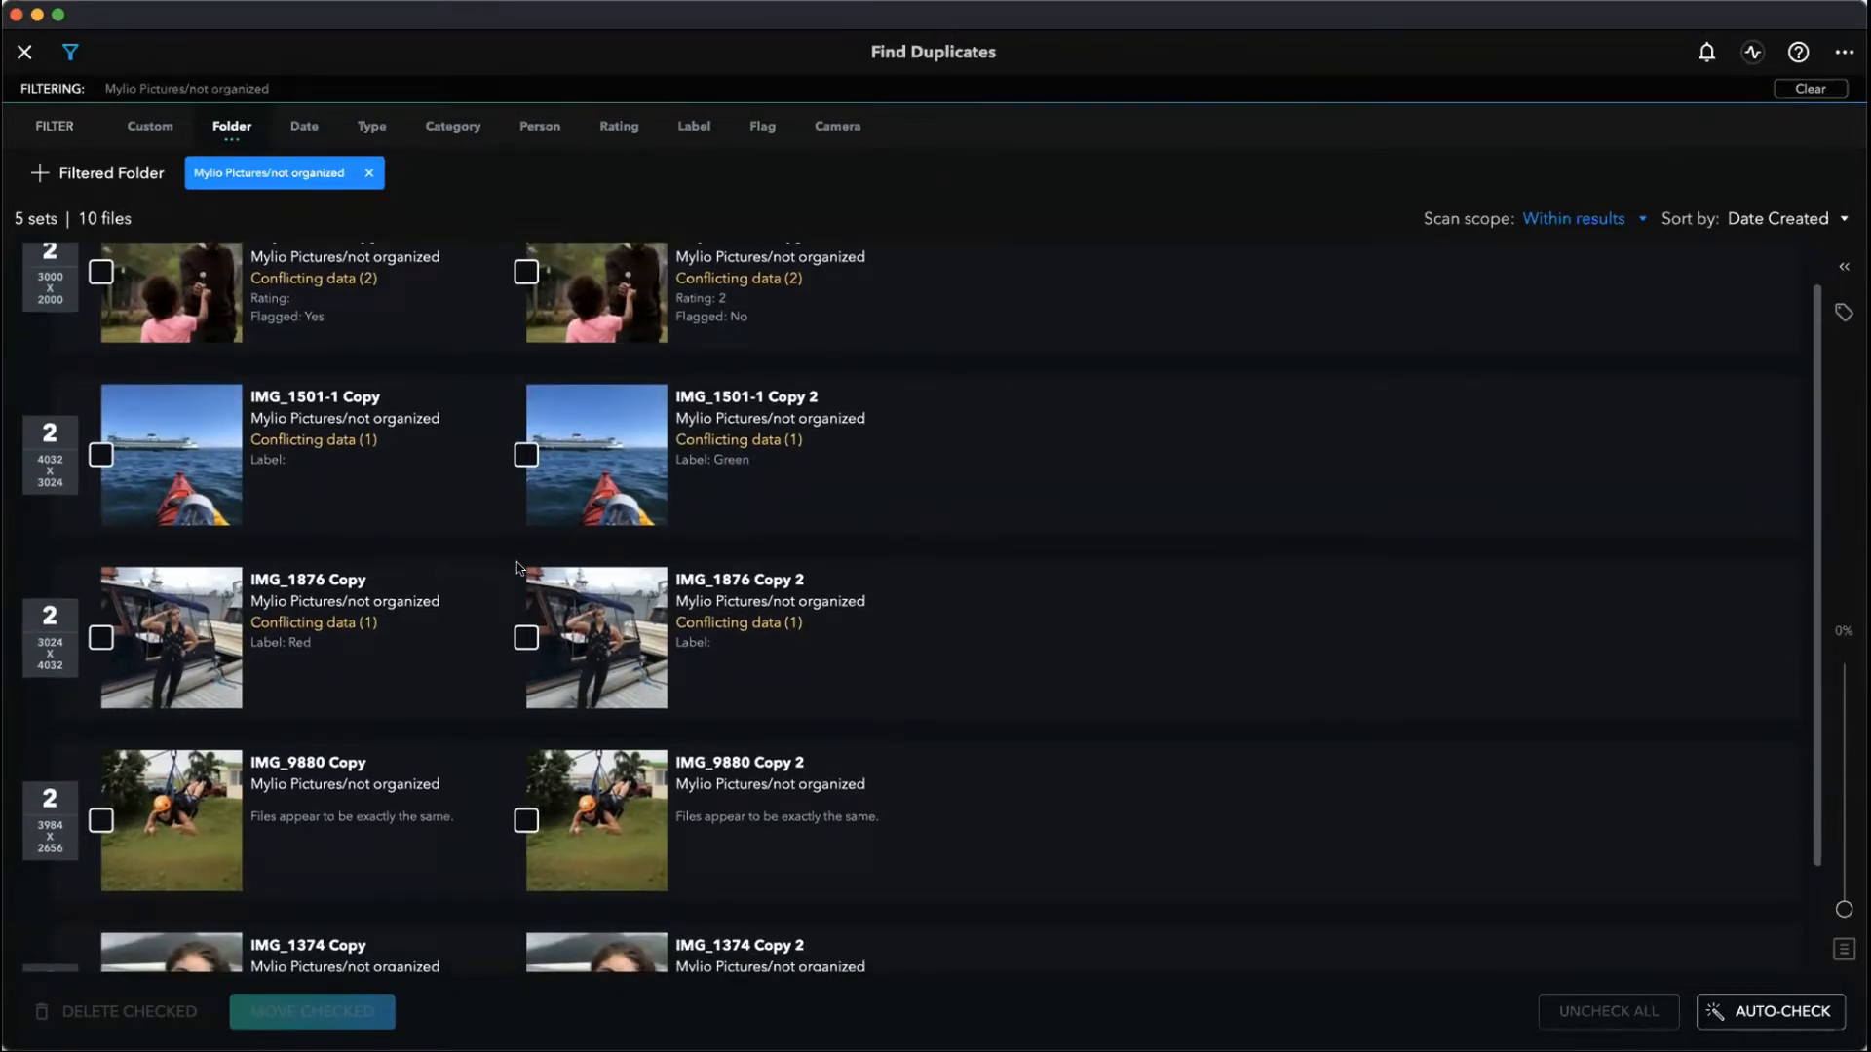
pyautogui.click(1572, 222)
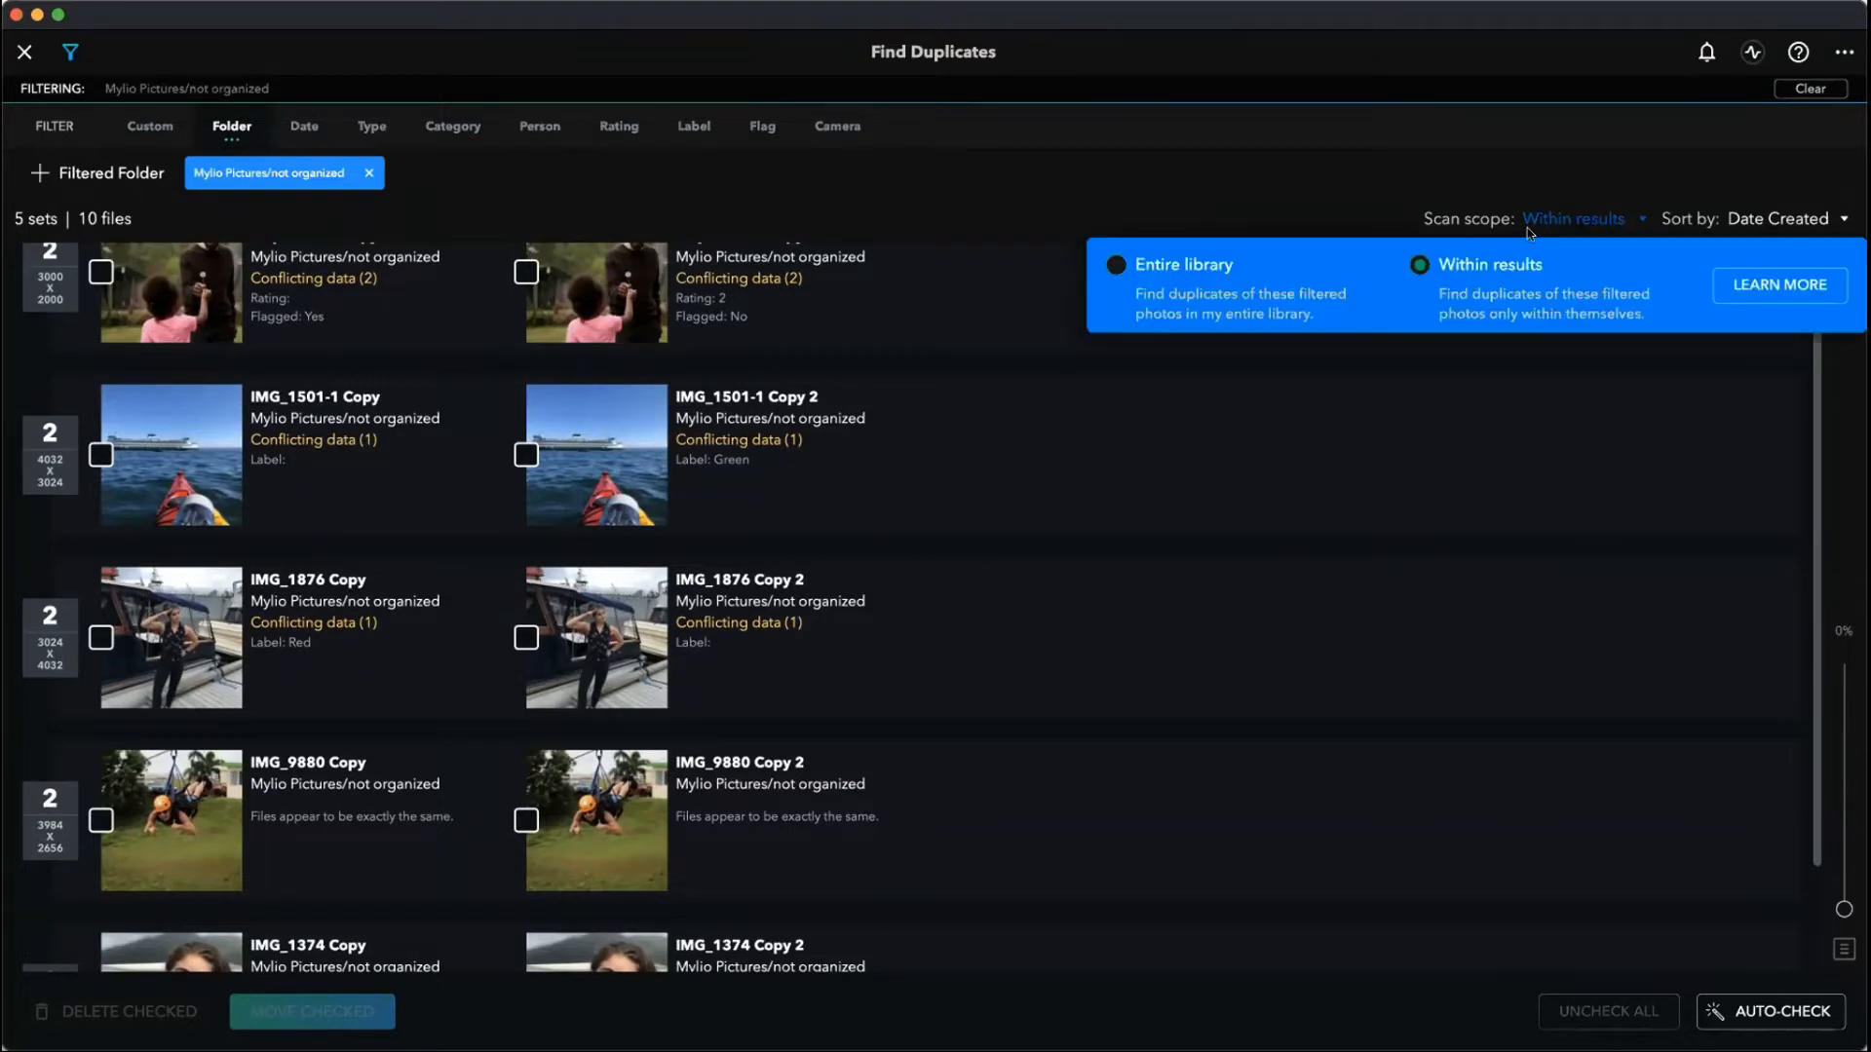
pyautogui.click(1114, 265)
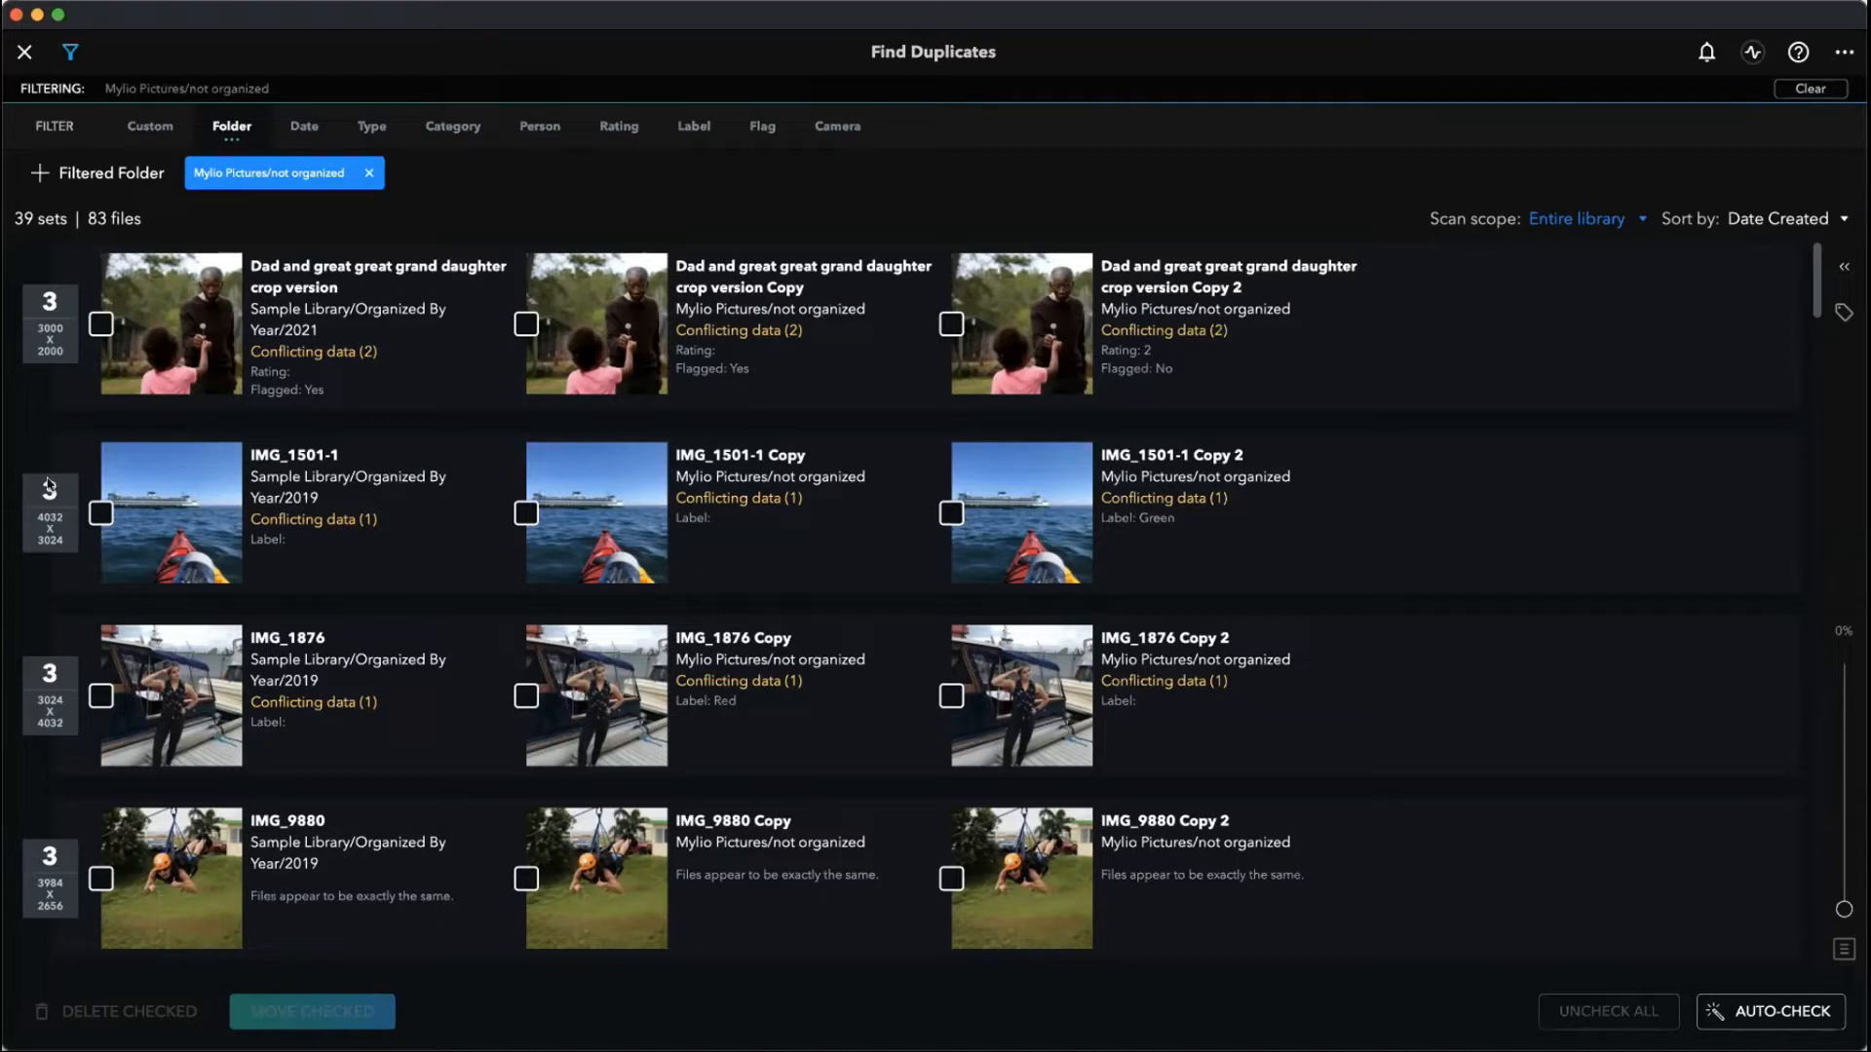
# - Compare the folder locations of the three "Dad and great great grand daughter crop version" files by selecting each one
pyautogui.click(827, 310)
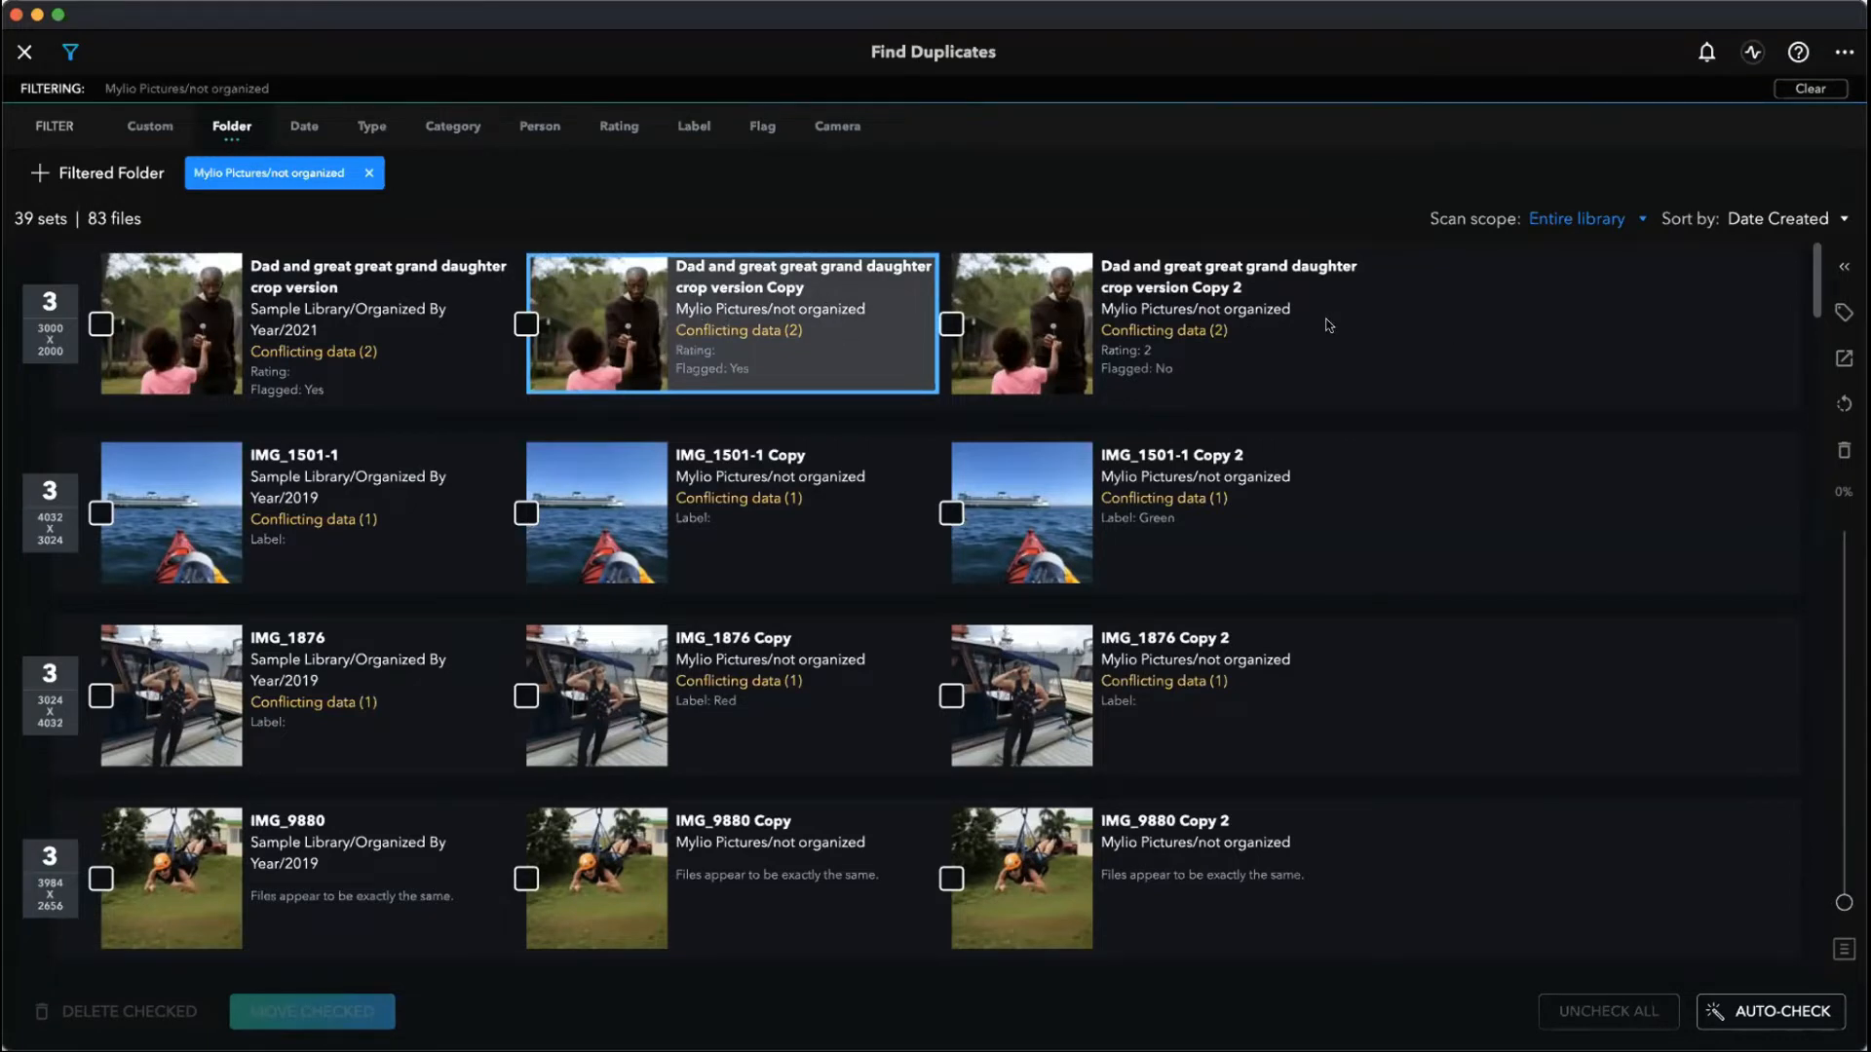
pyautogui.click(1228, 316)
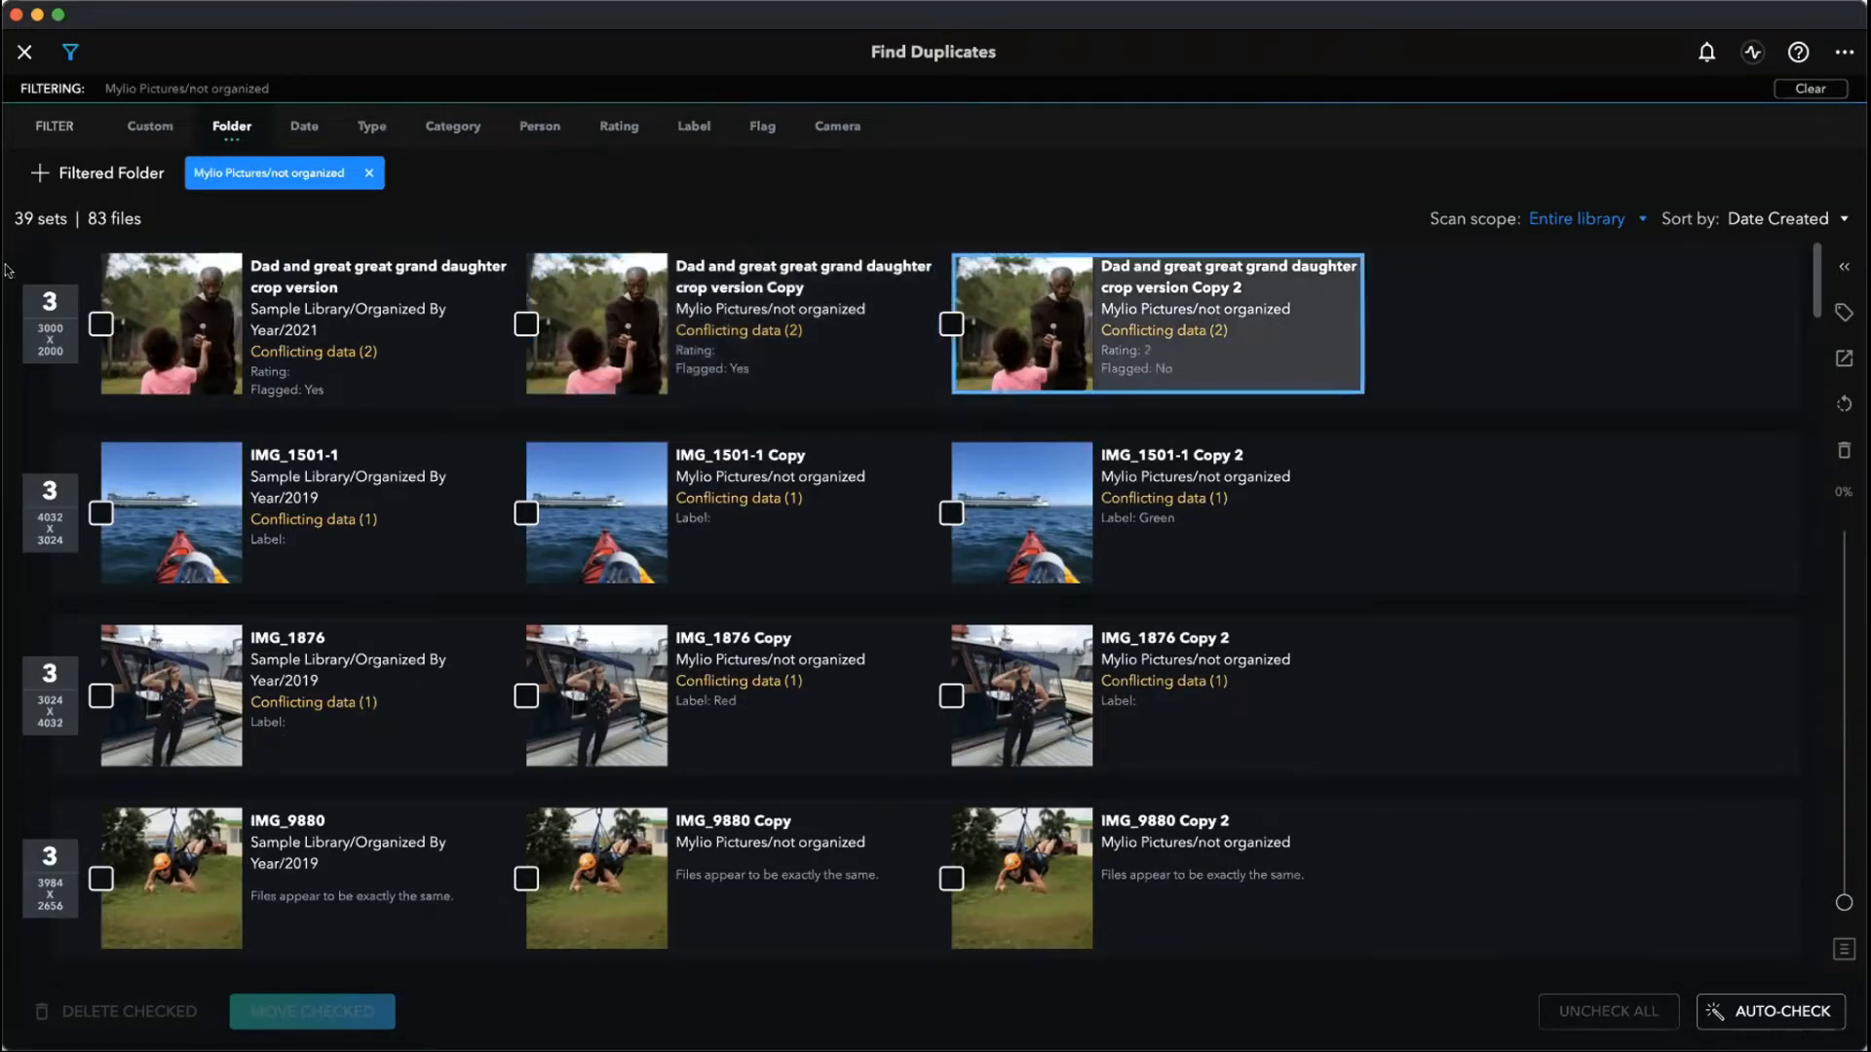
pyautogui.click(360, 318)
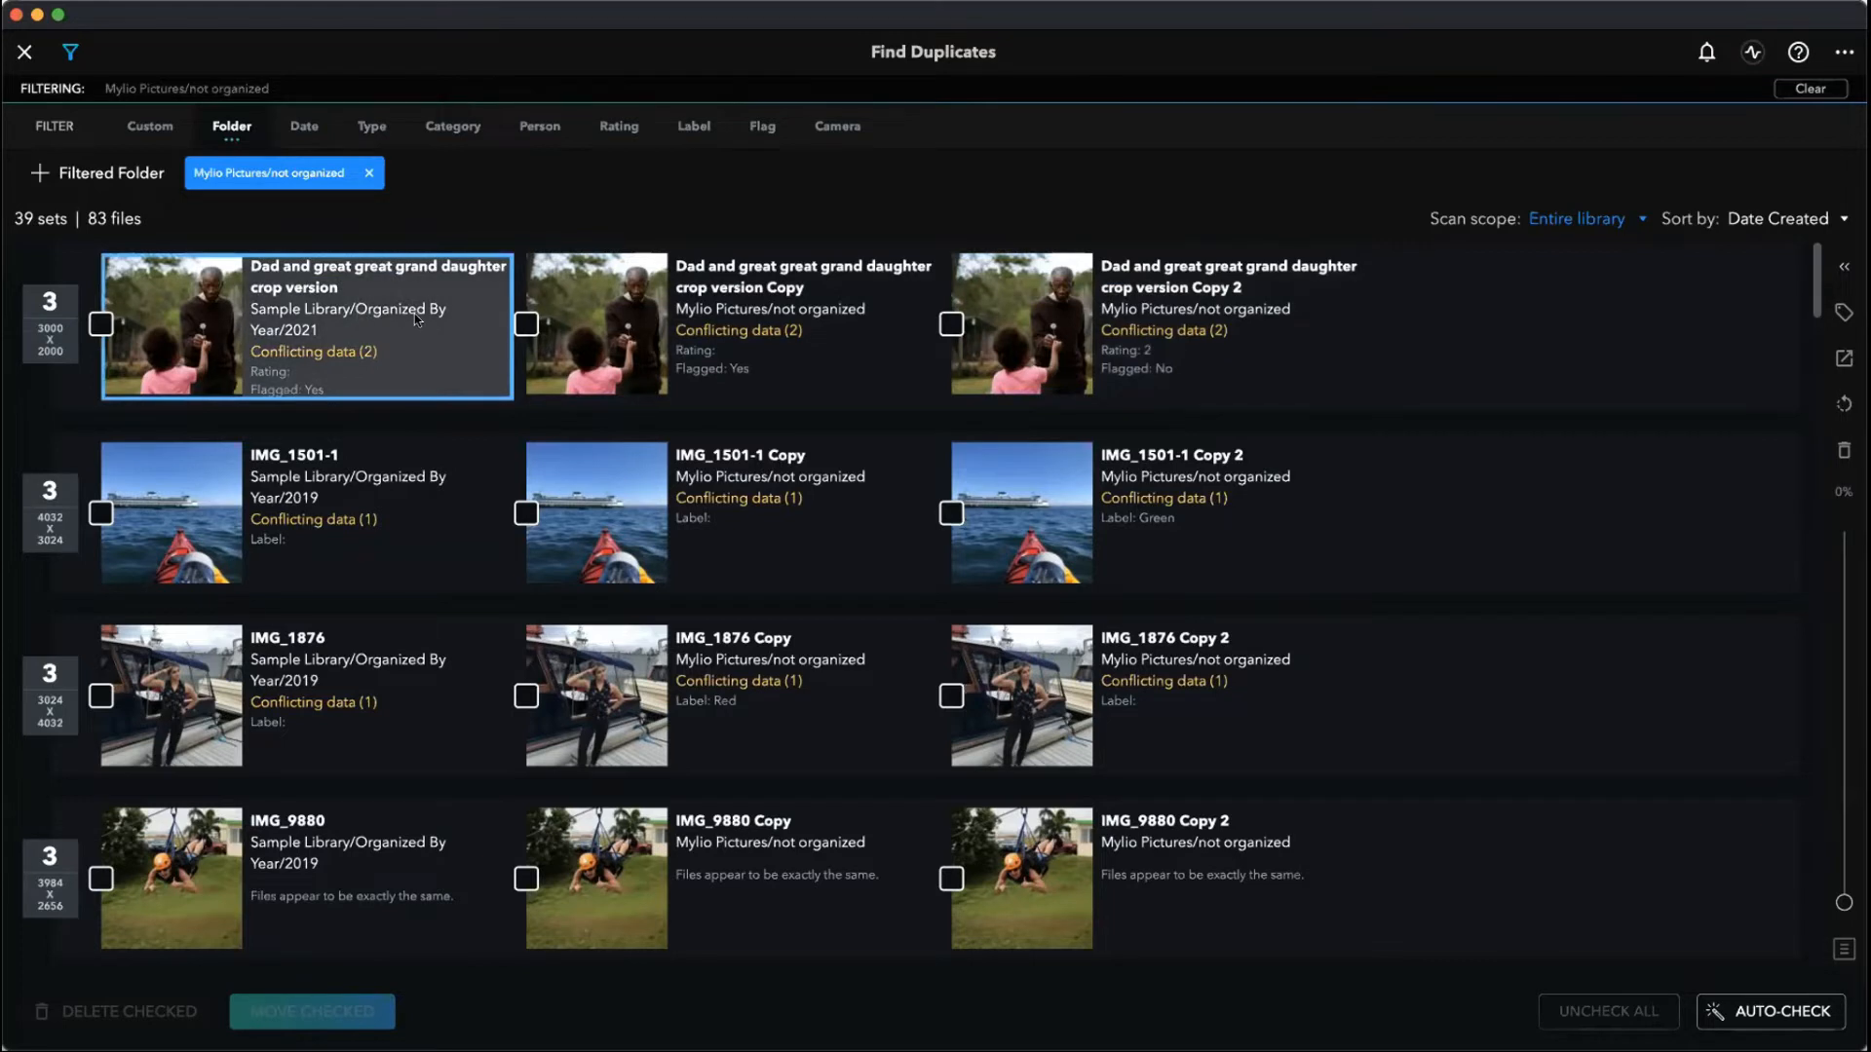
pyautogui.click(770, 325)
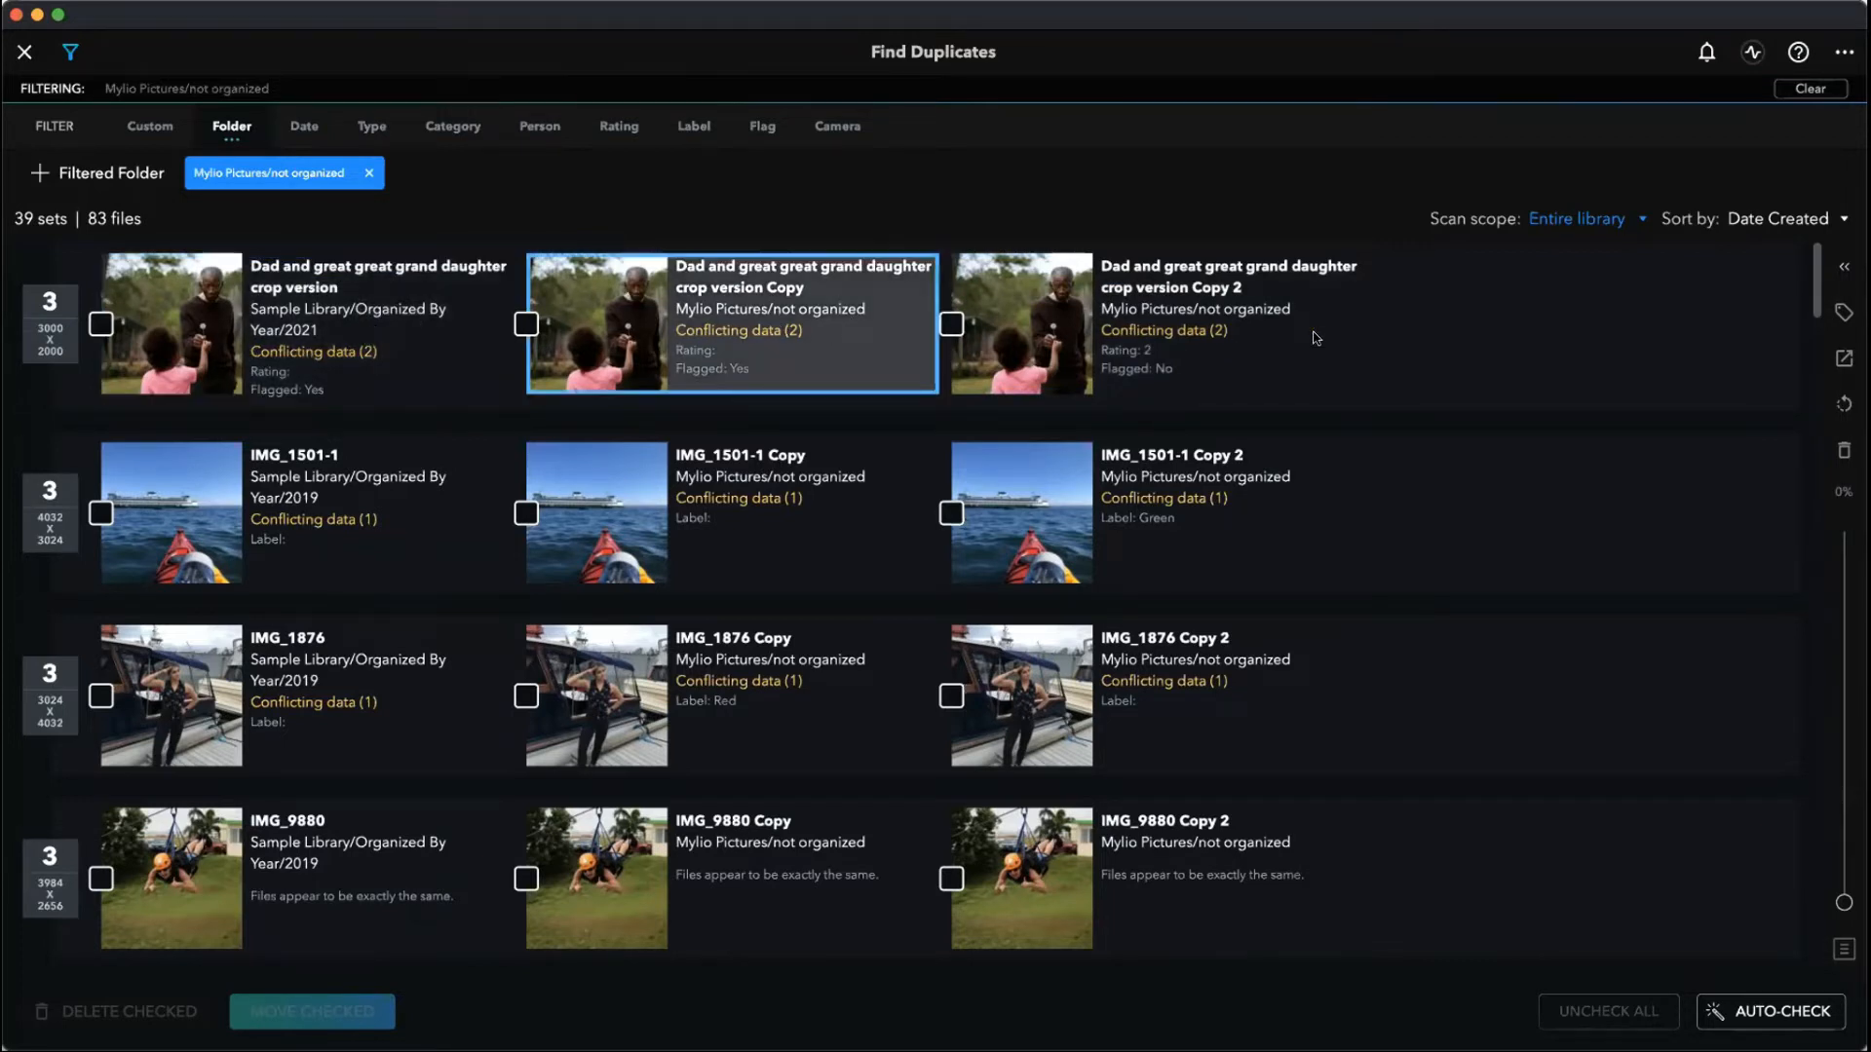
pyautogui.click(1278, 310)
pyautogui.click(734, 302)
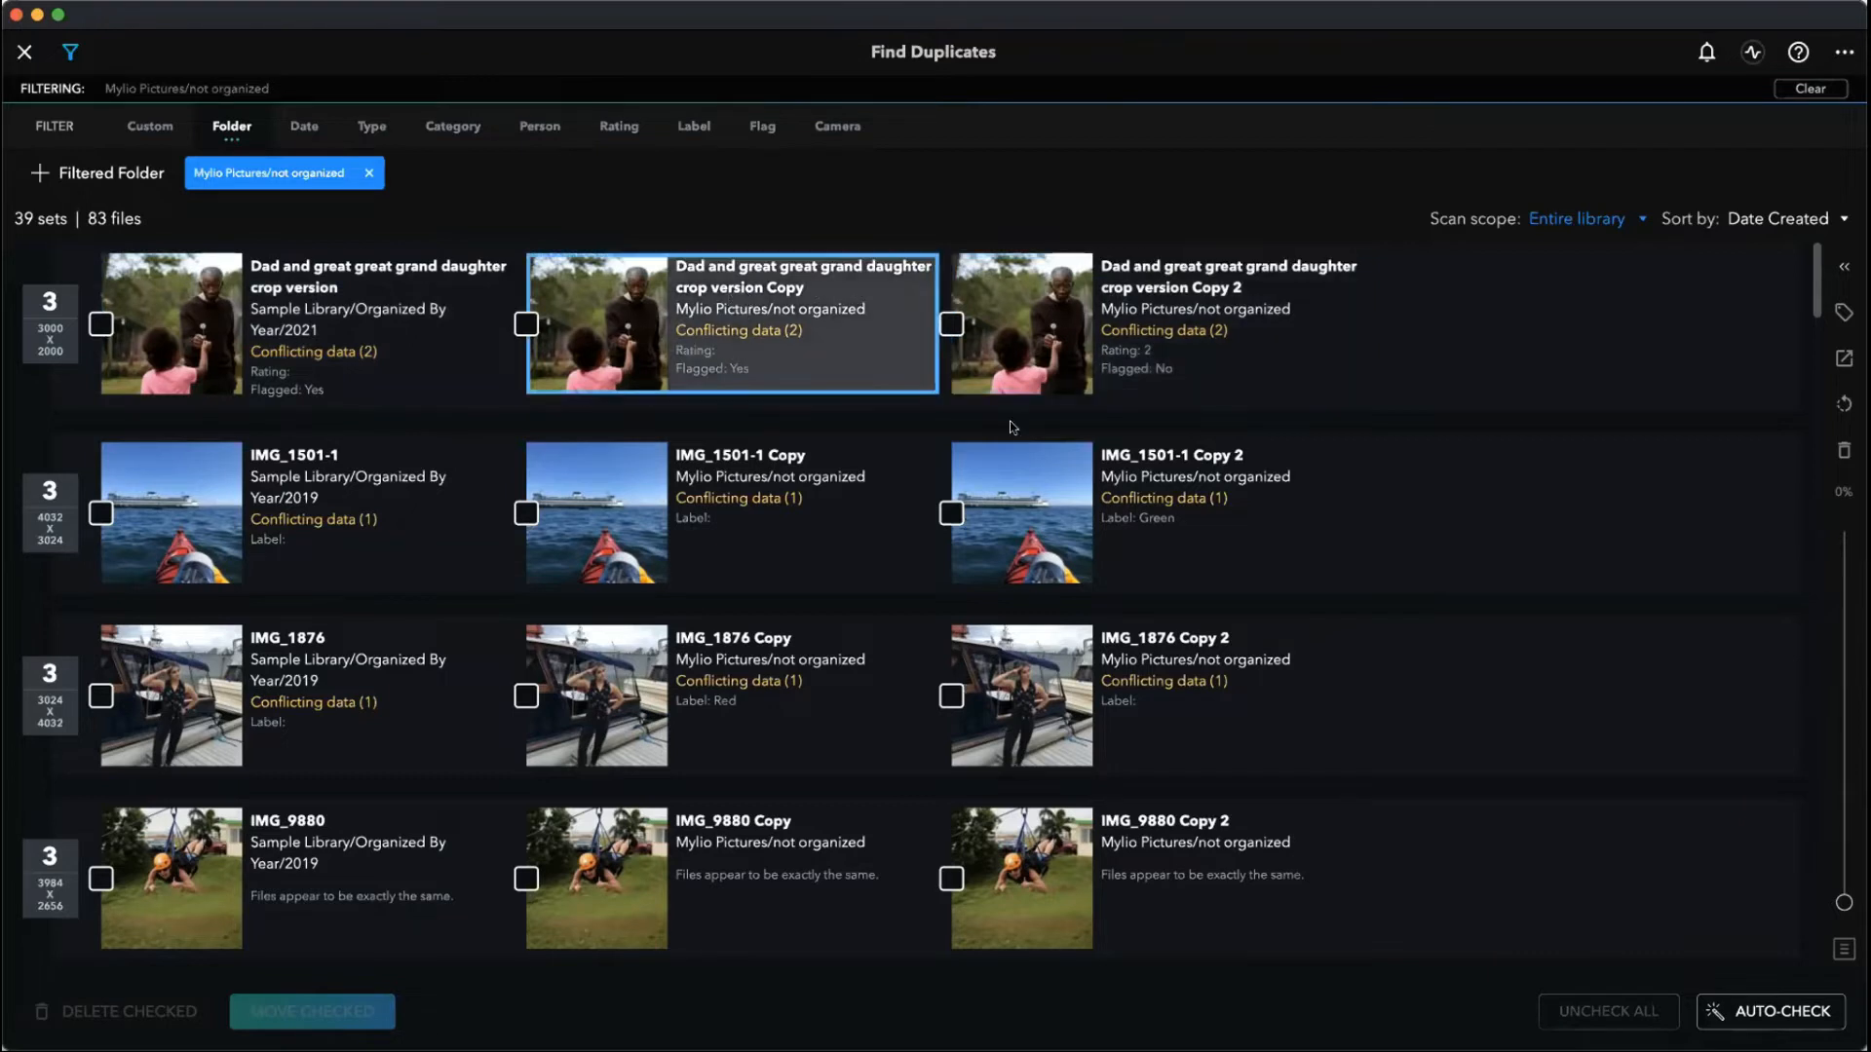
pyautogui.click(1136, 322)
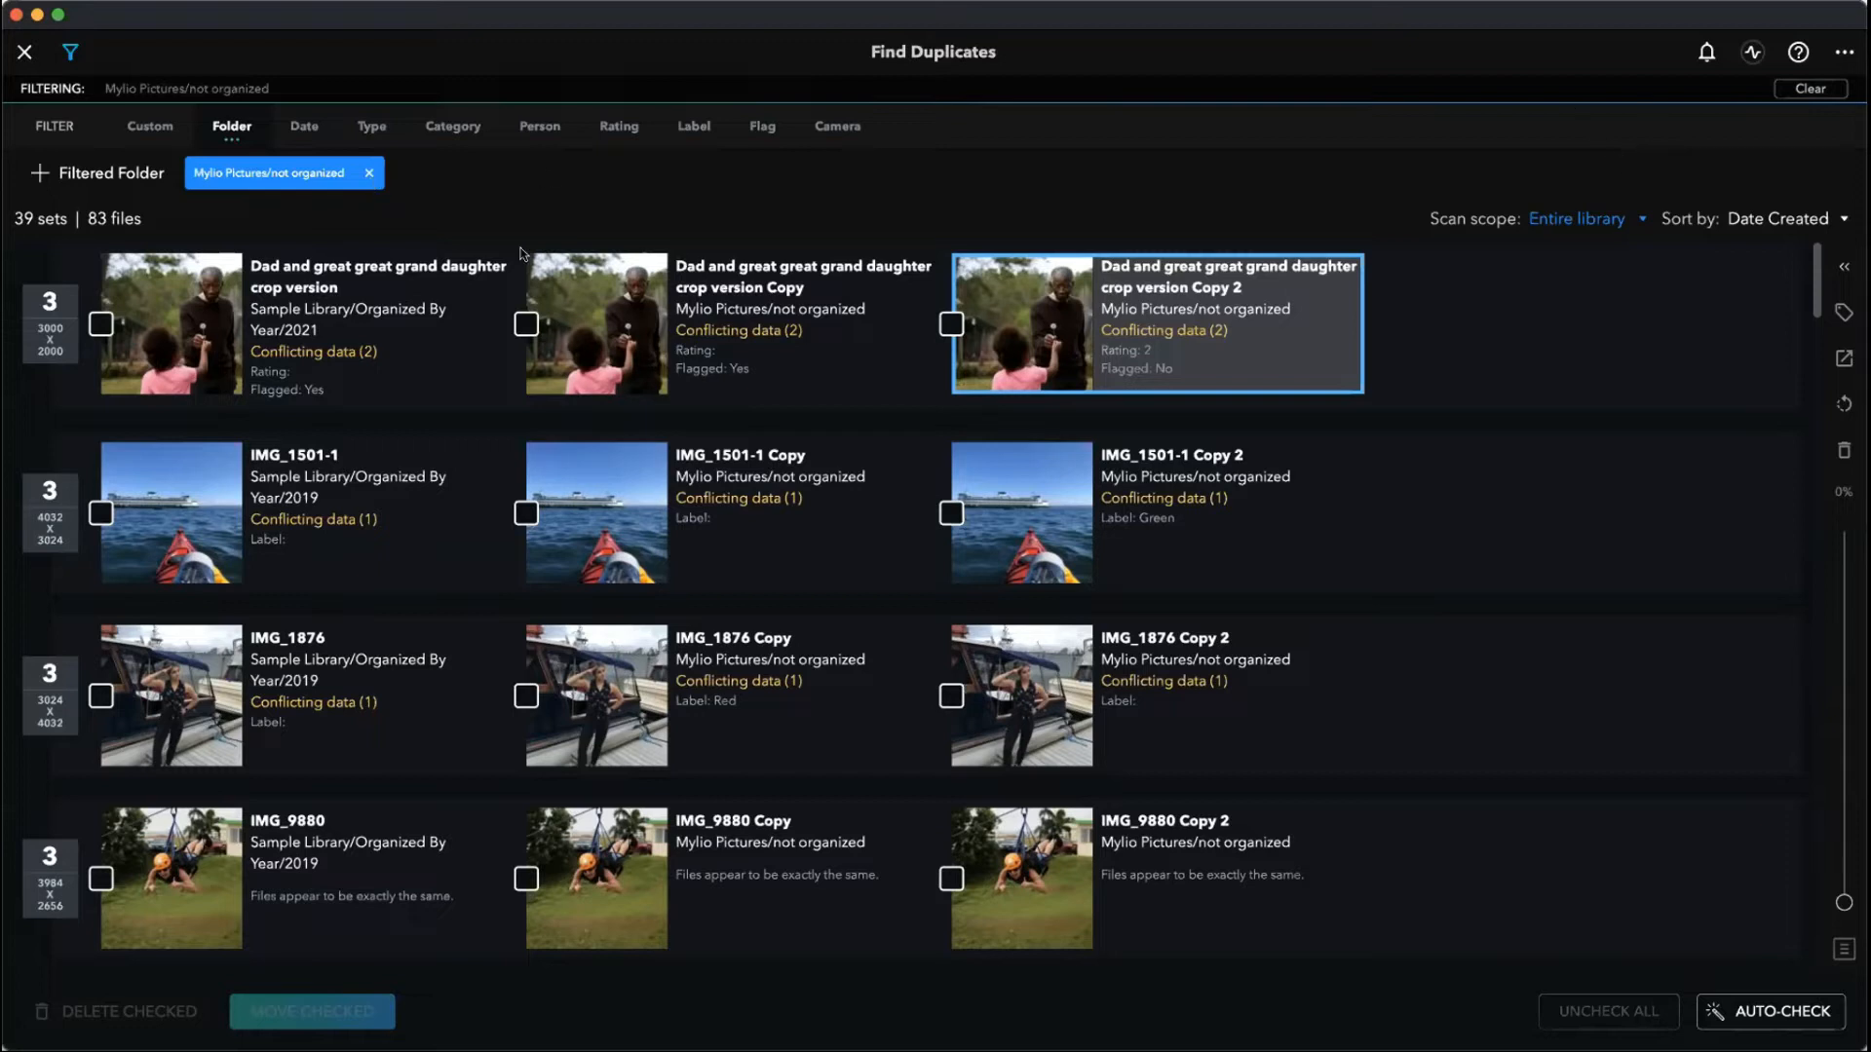
# - Replace the folder filter with a 5-star rating filter and set the scan scope to Within results
pyautogui.click(368, 174)
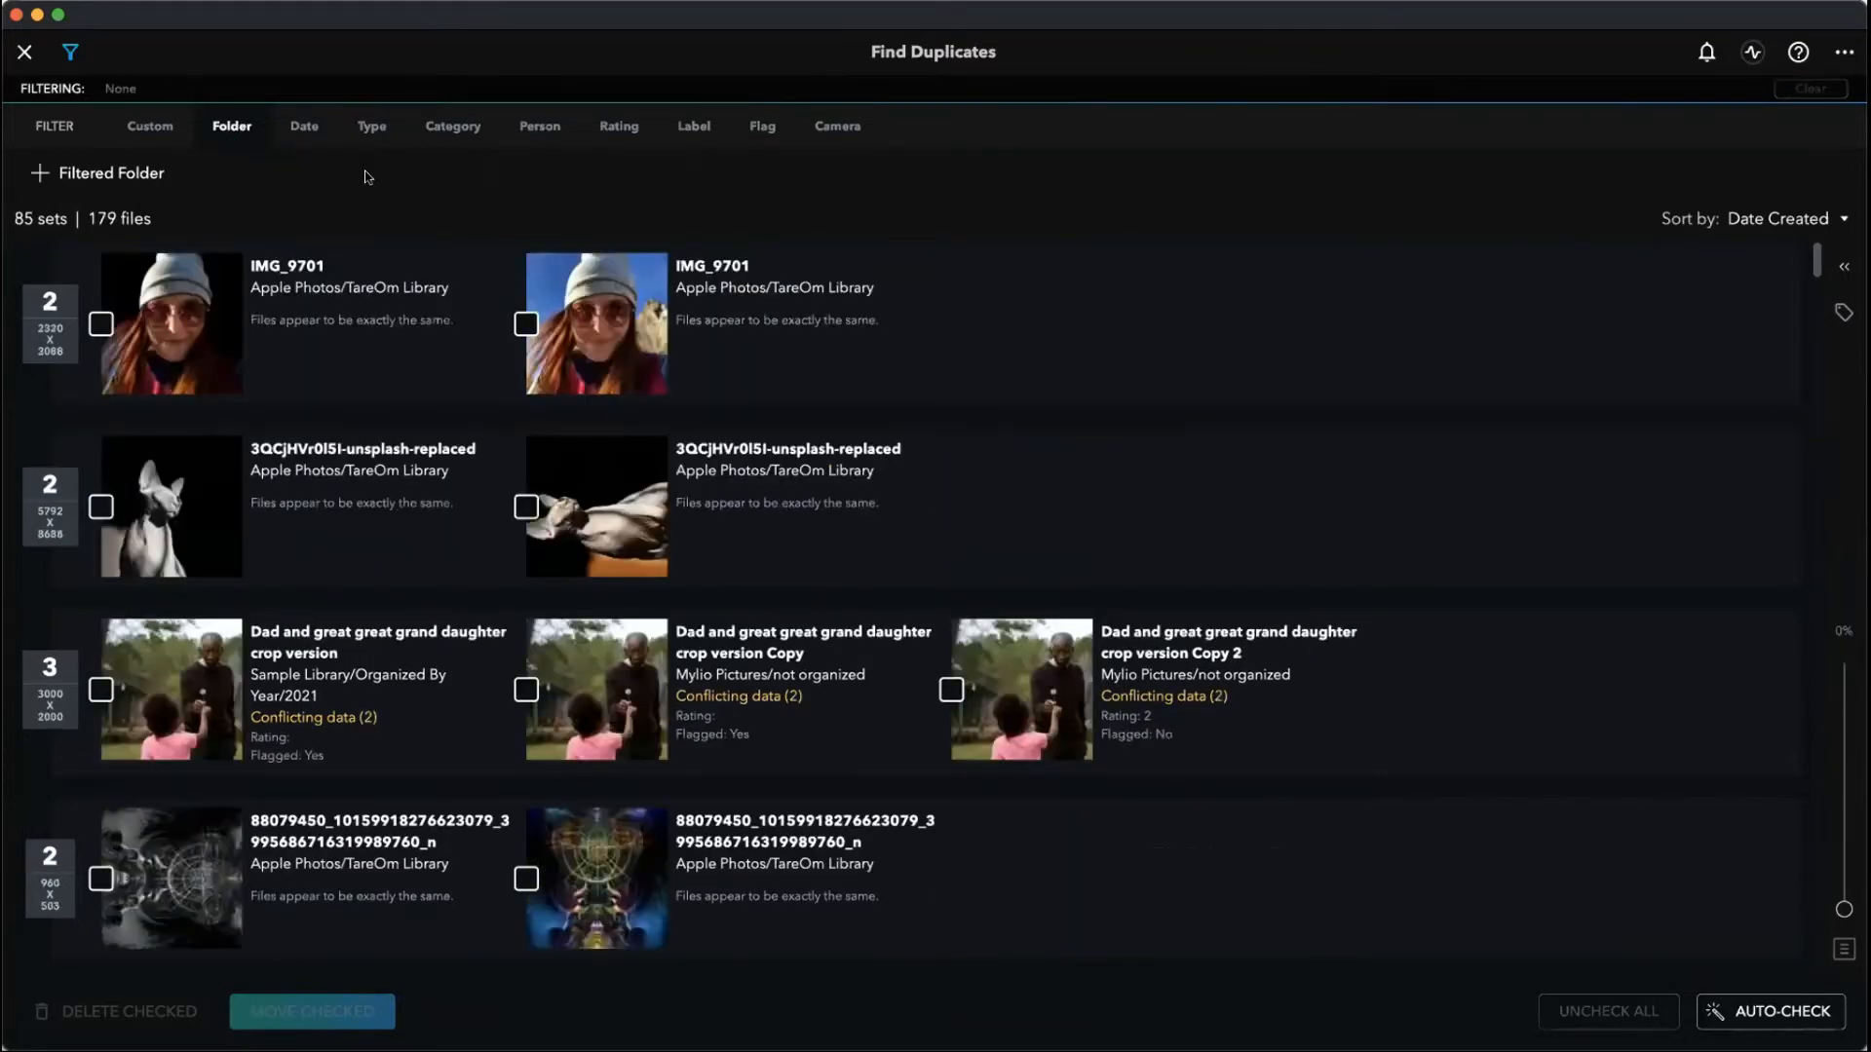
pyautogui.click(604, 127)
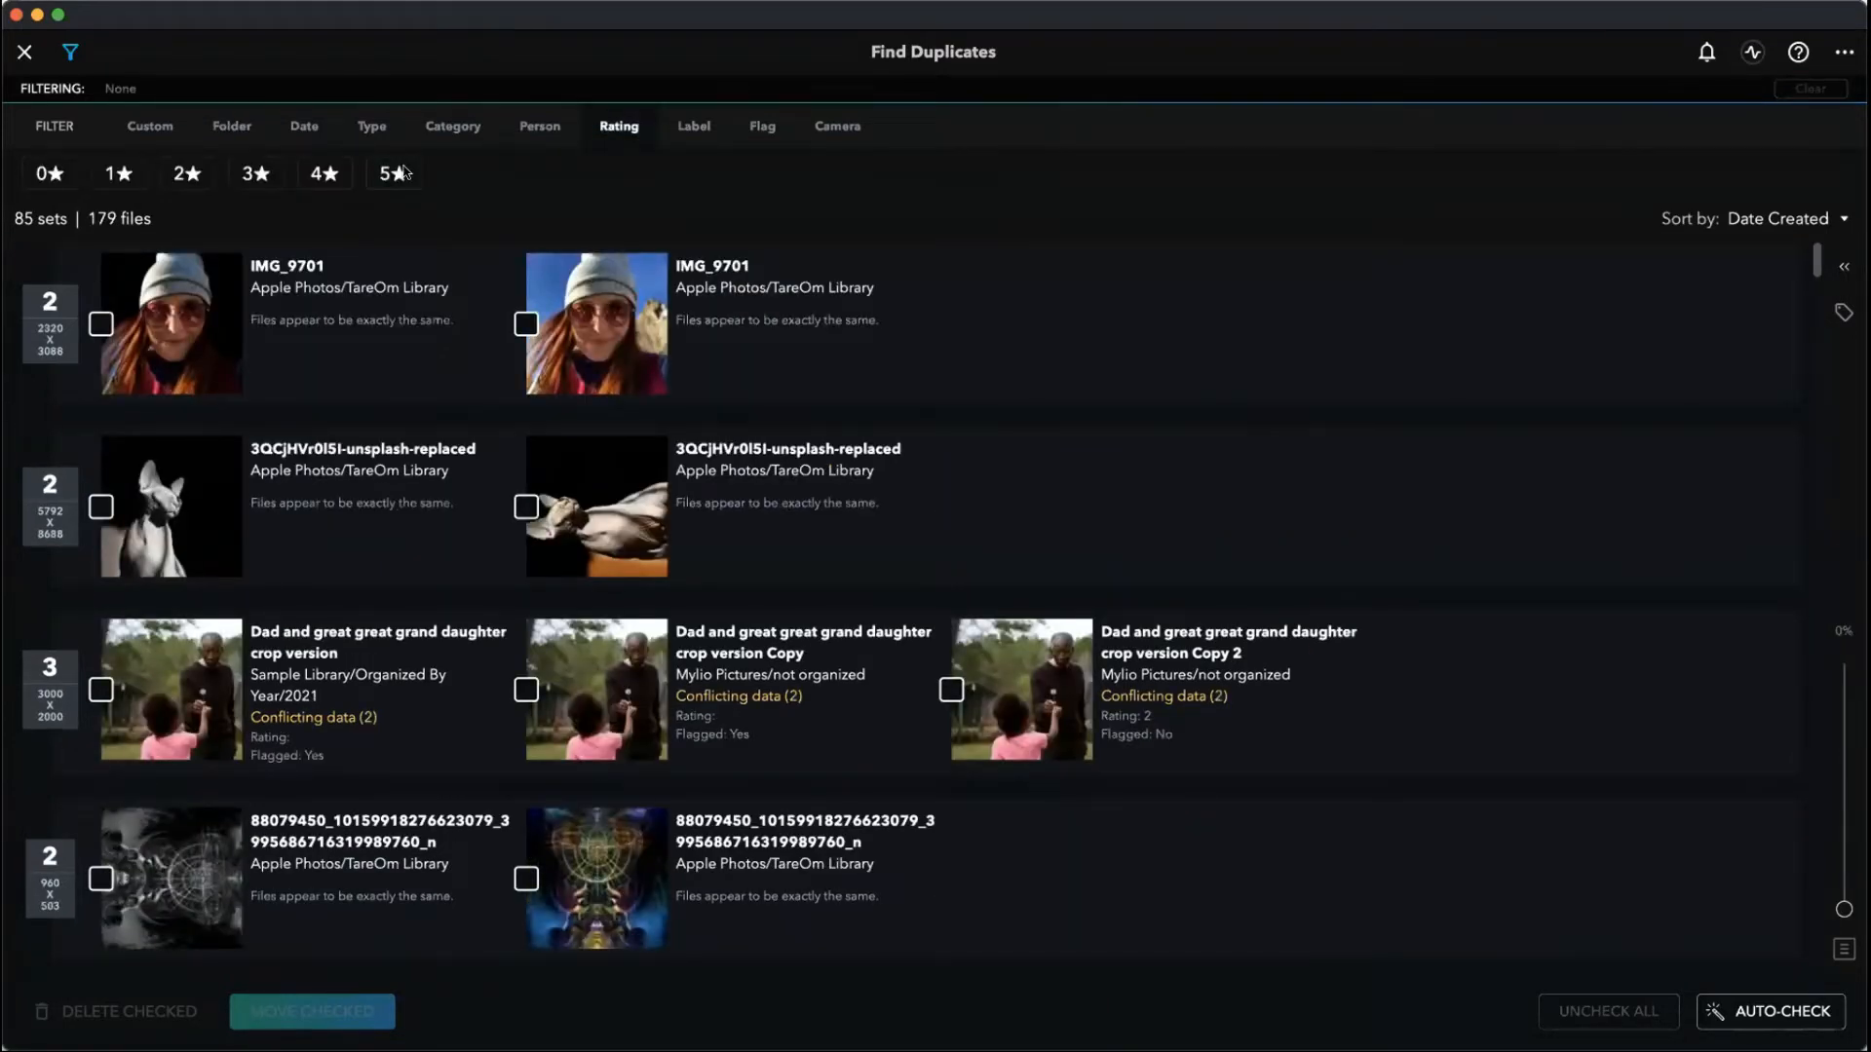
pyautogui.click(395, 174)
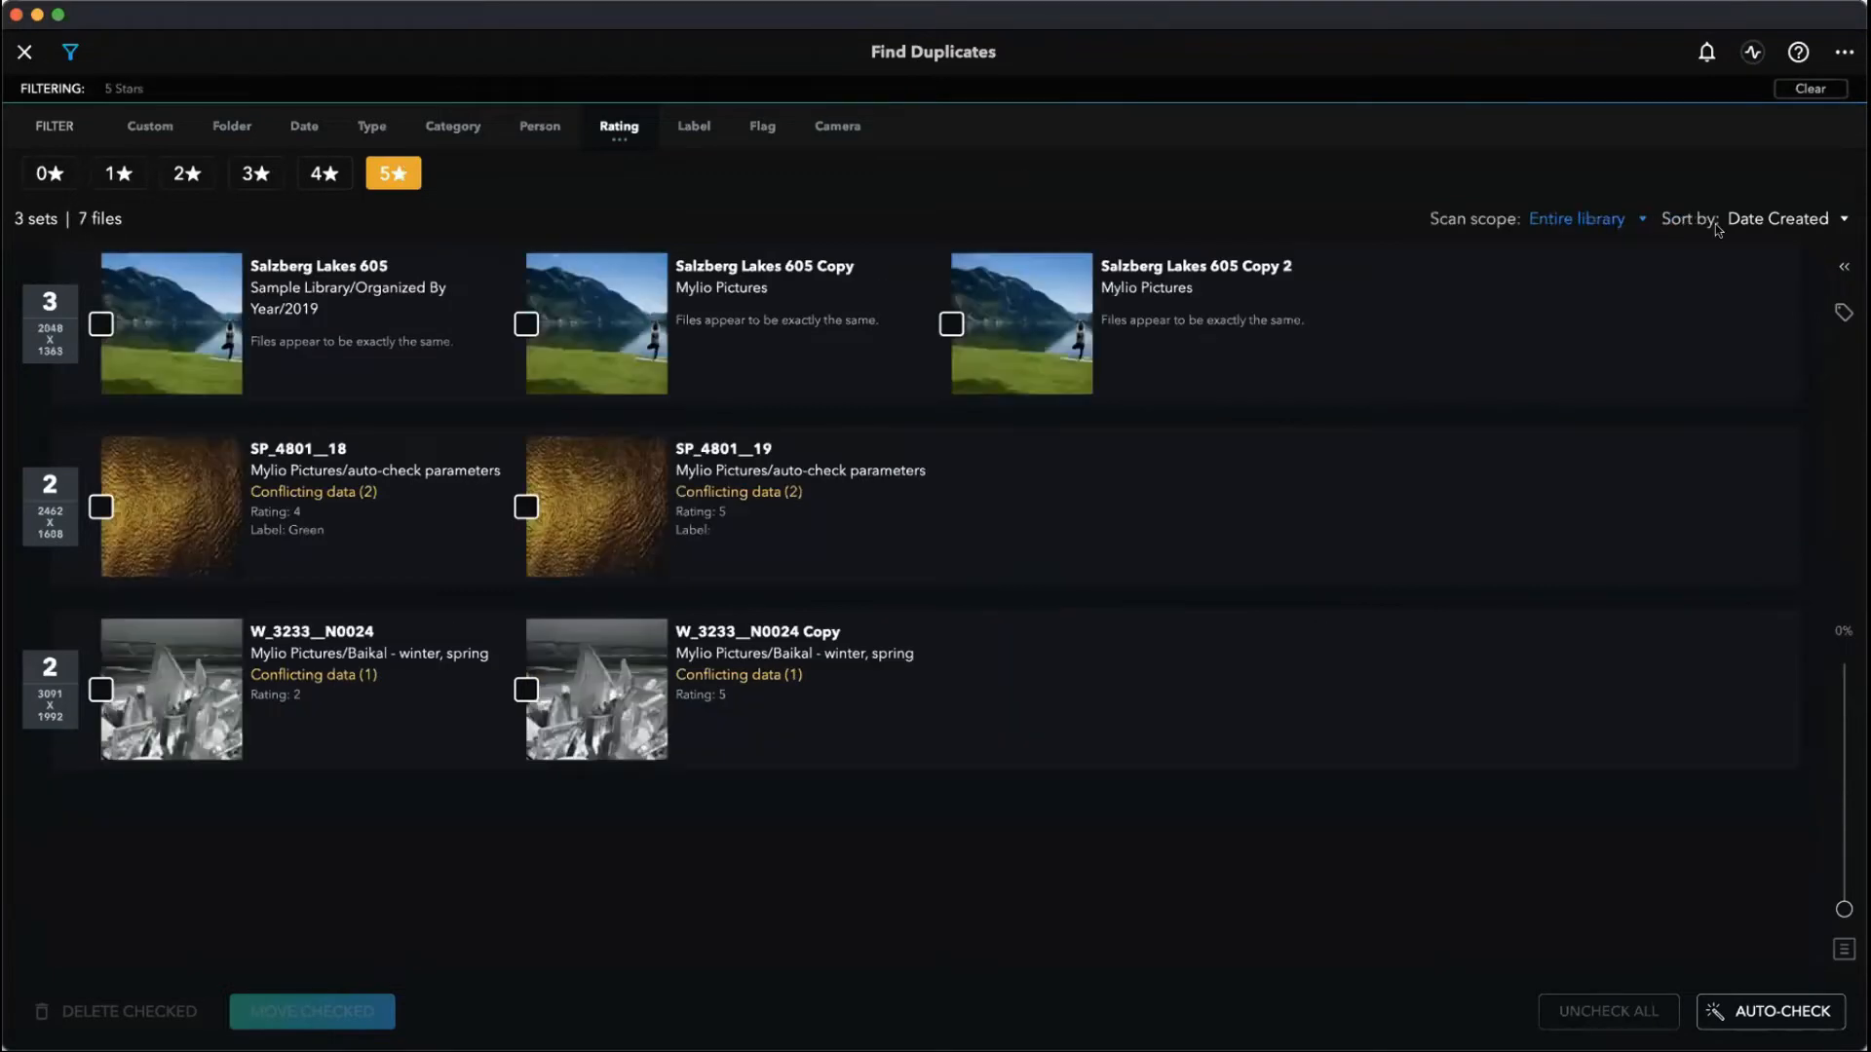
pyautogui.click(1574, 219)
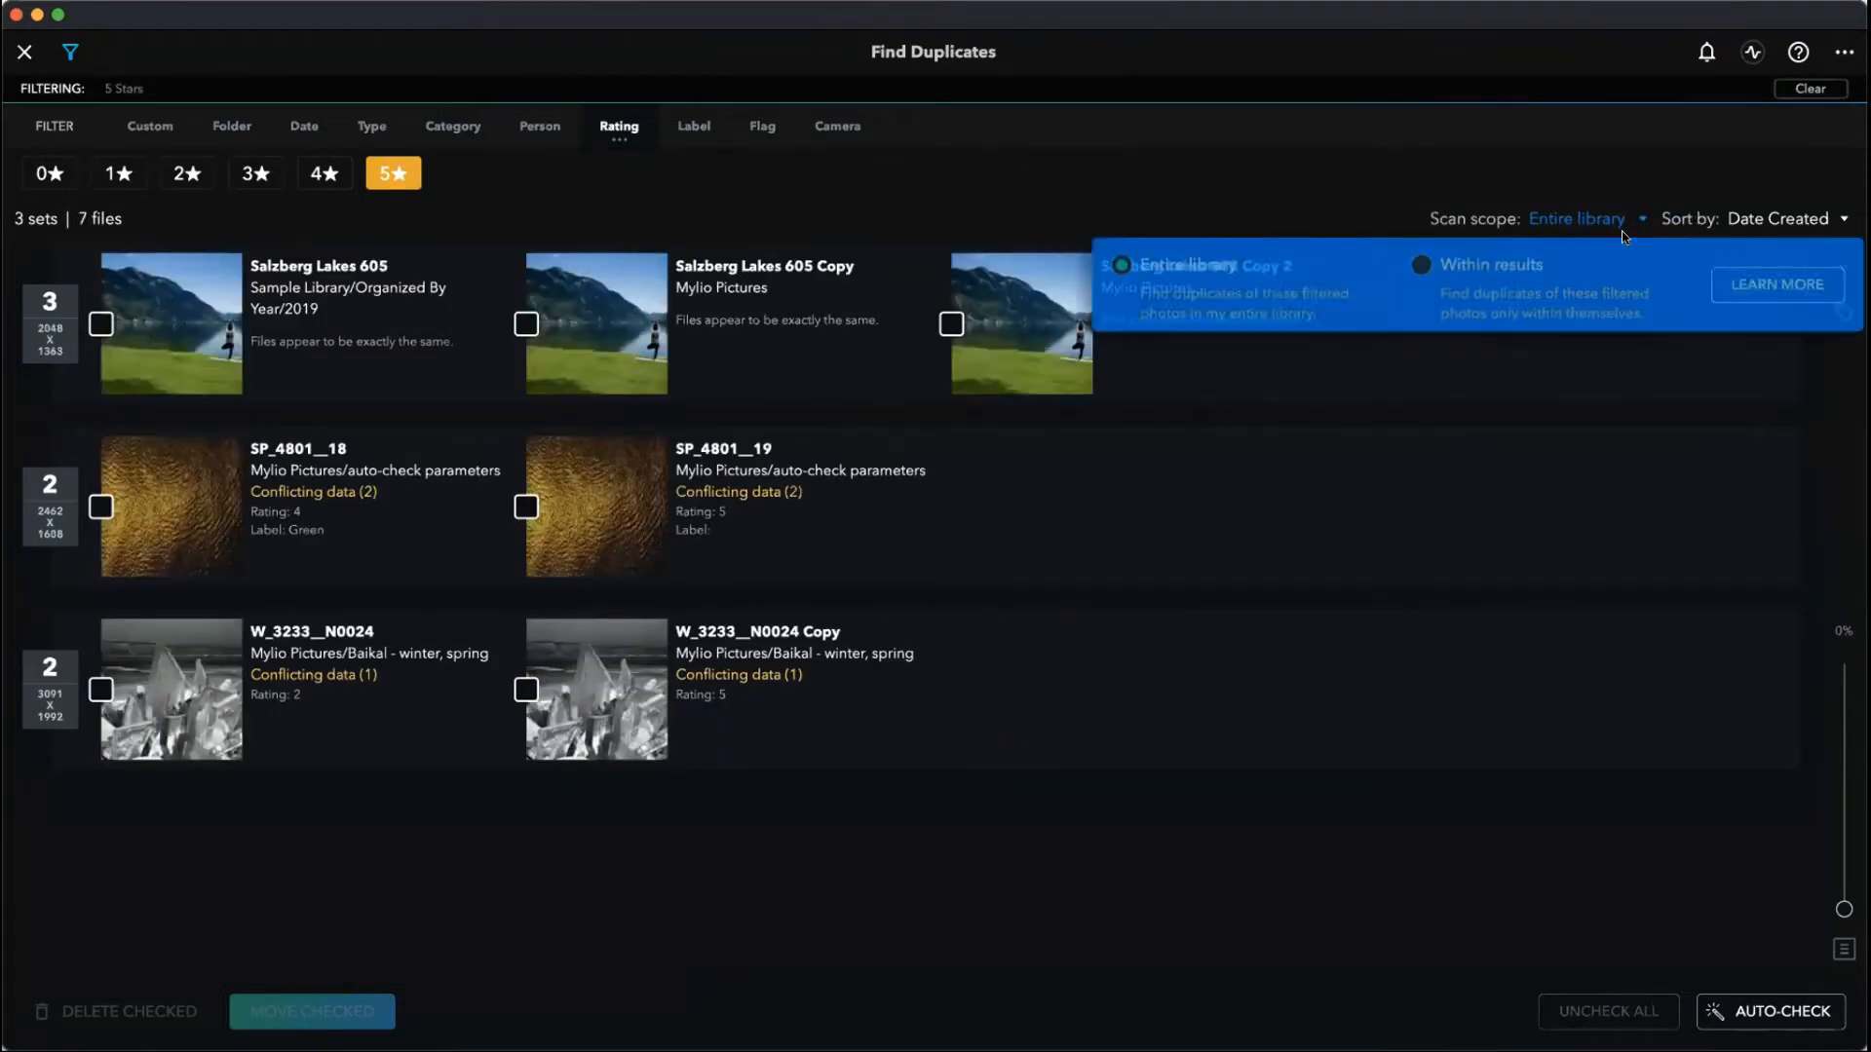
pyautogui.click(1418, 264)
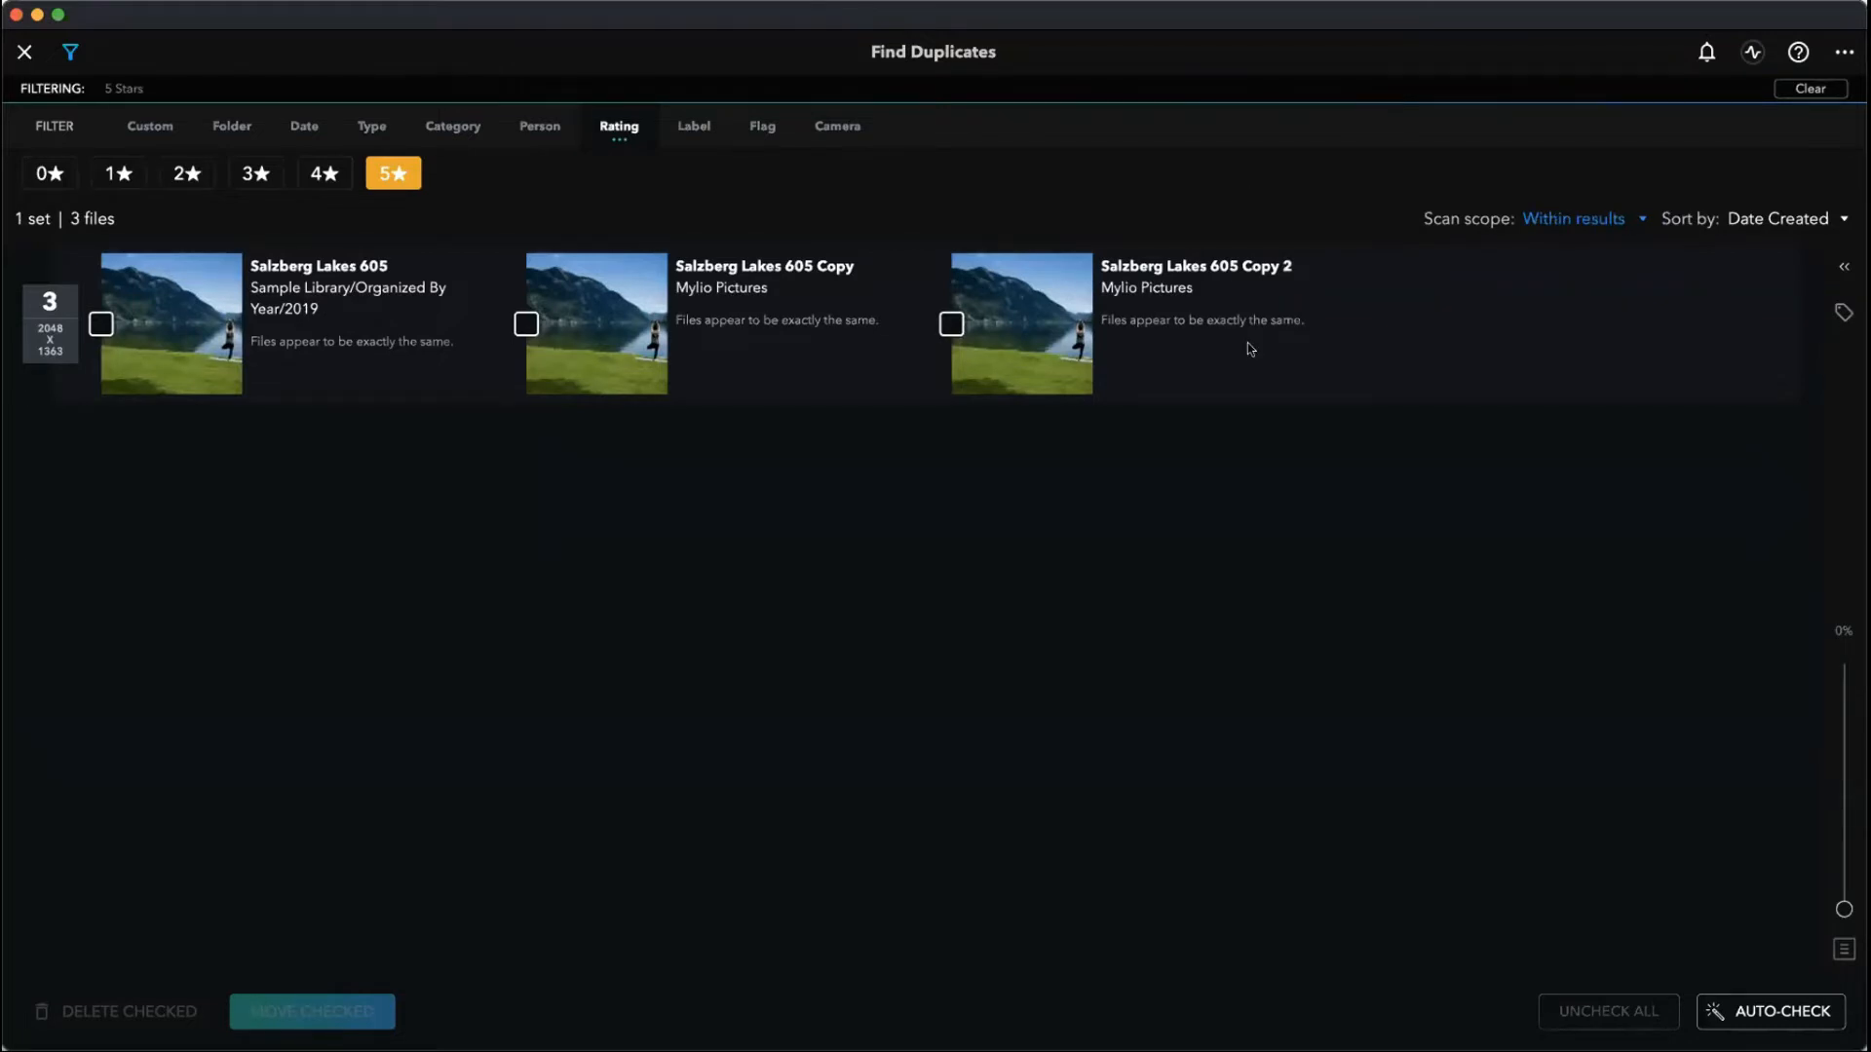
# - Show the info and the flag, rating and label details, and check them for each of the three Salzberg Lakes 605 files
pyautogui.click(1206, 320)
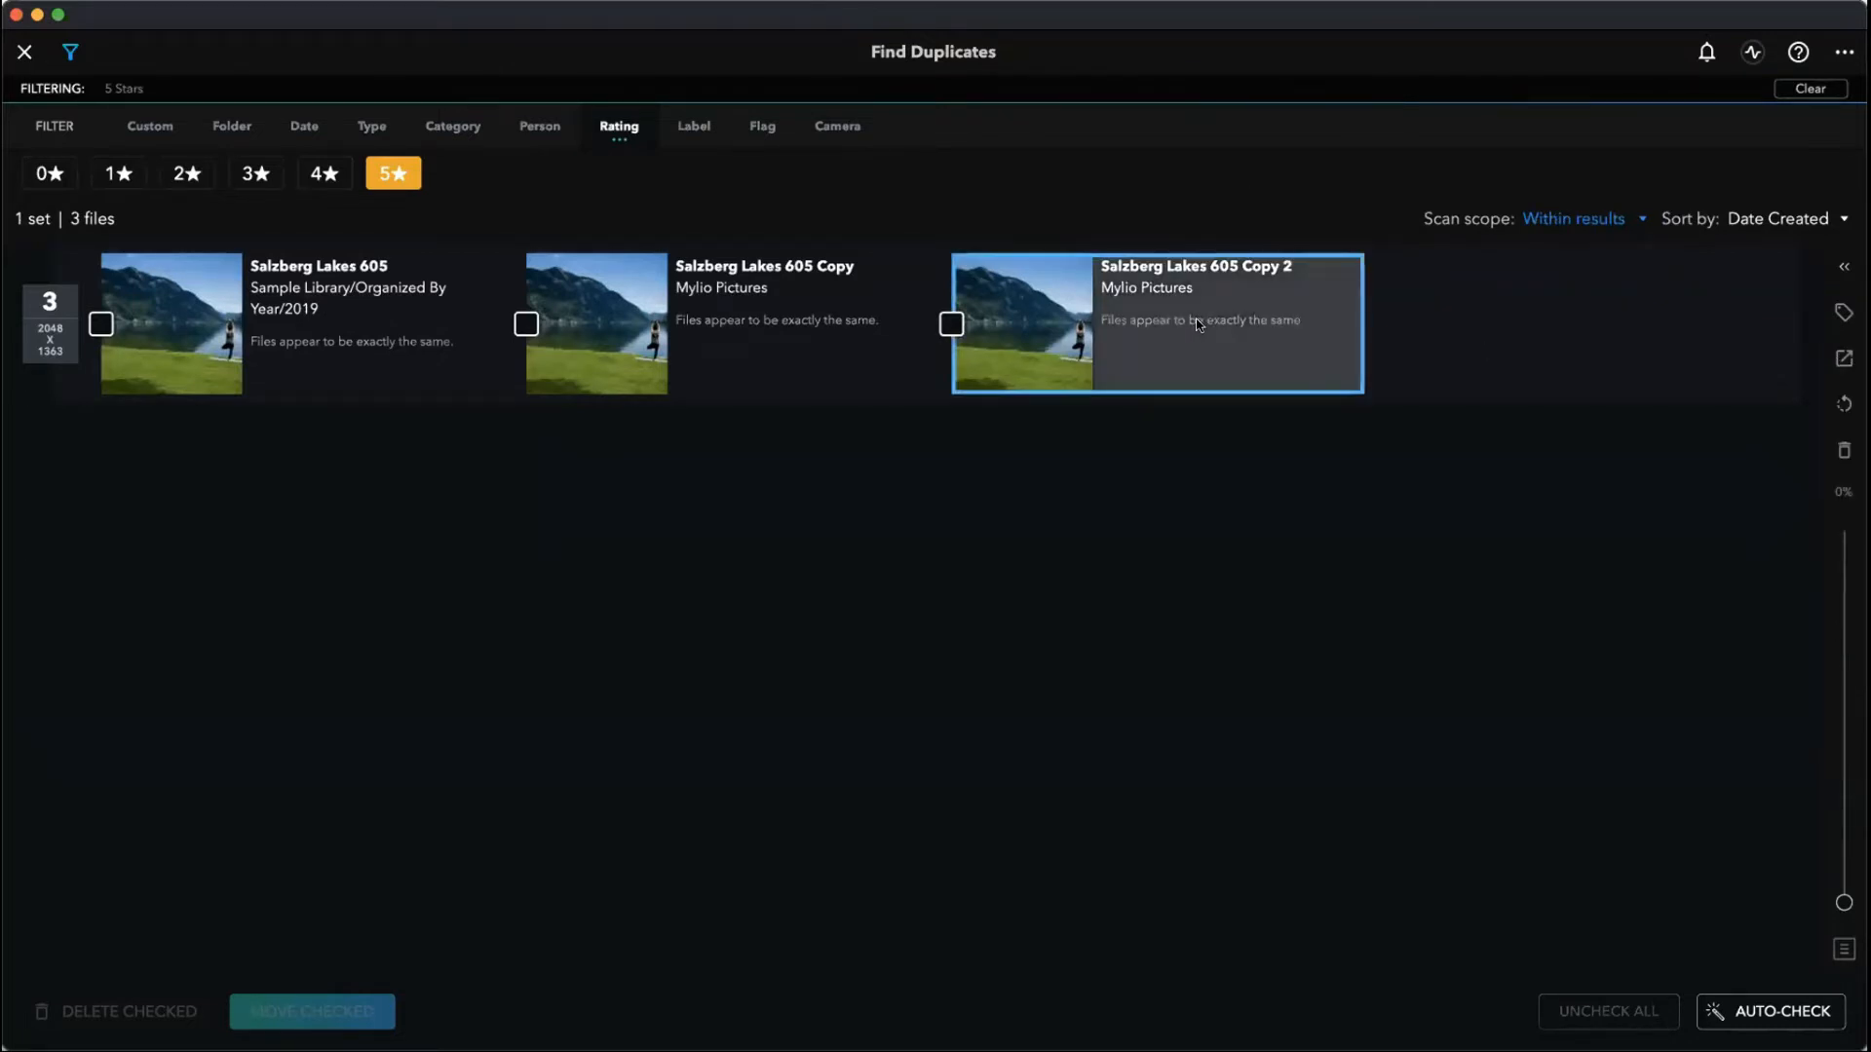
pyautogui.click(1846, 267)
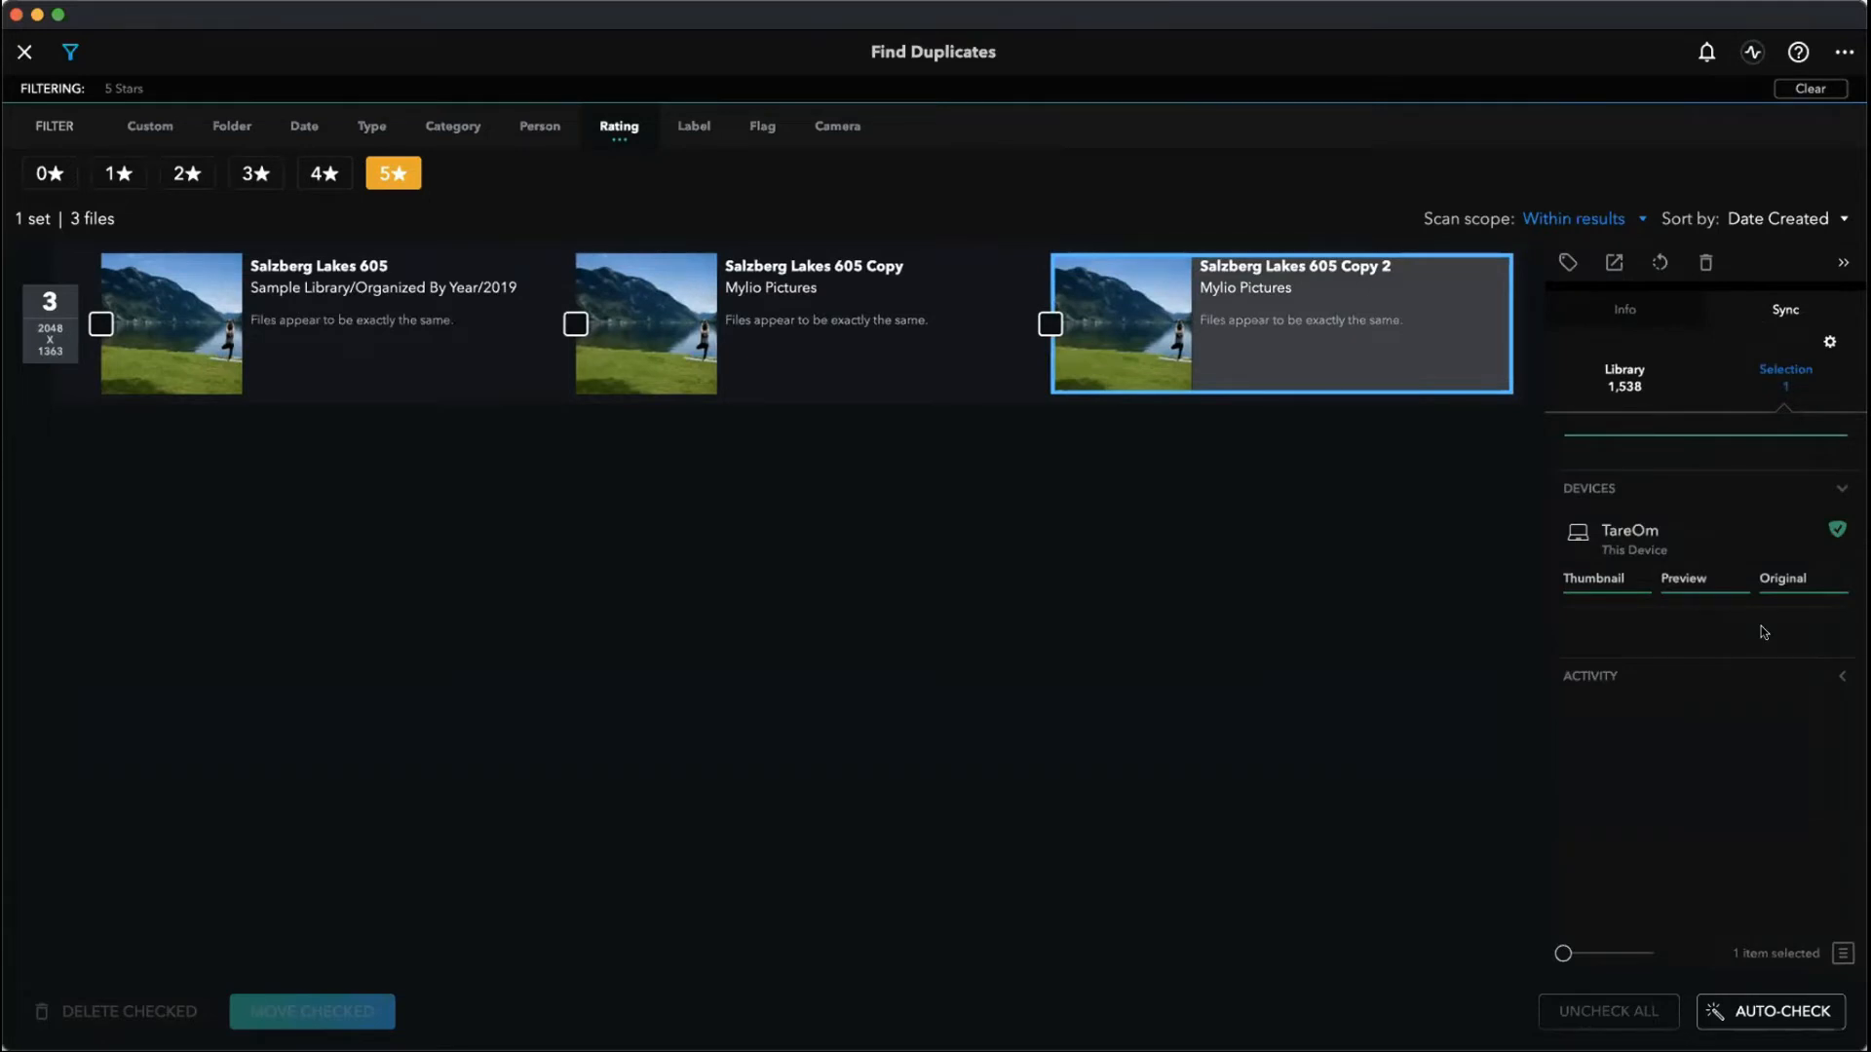
pyautogui.click(1608, 306)
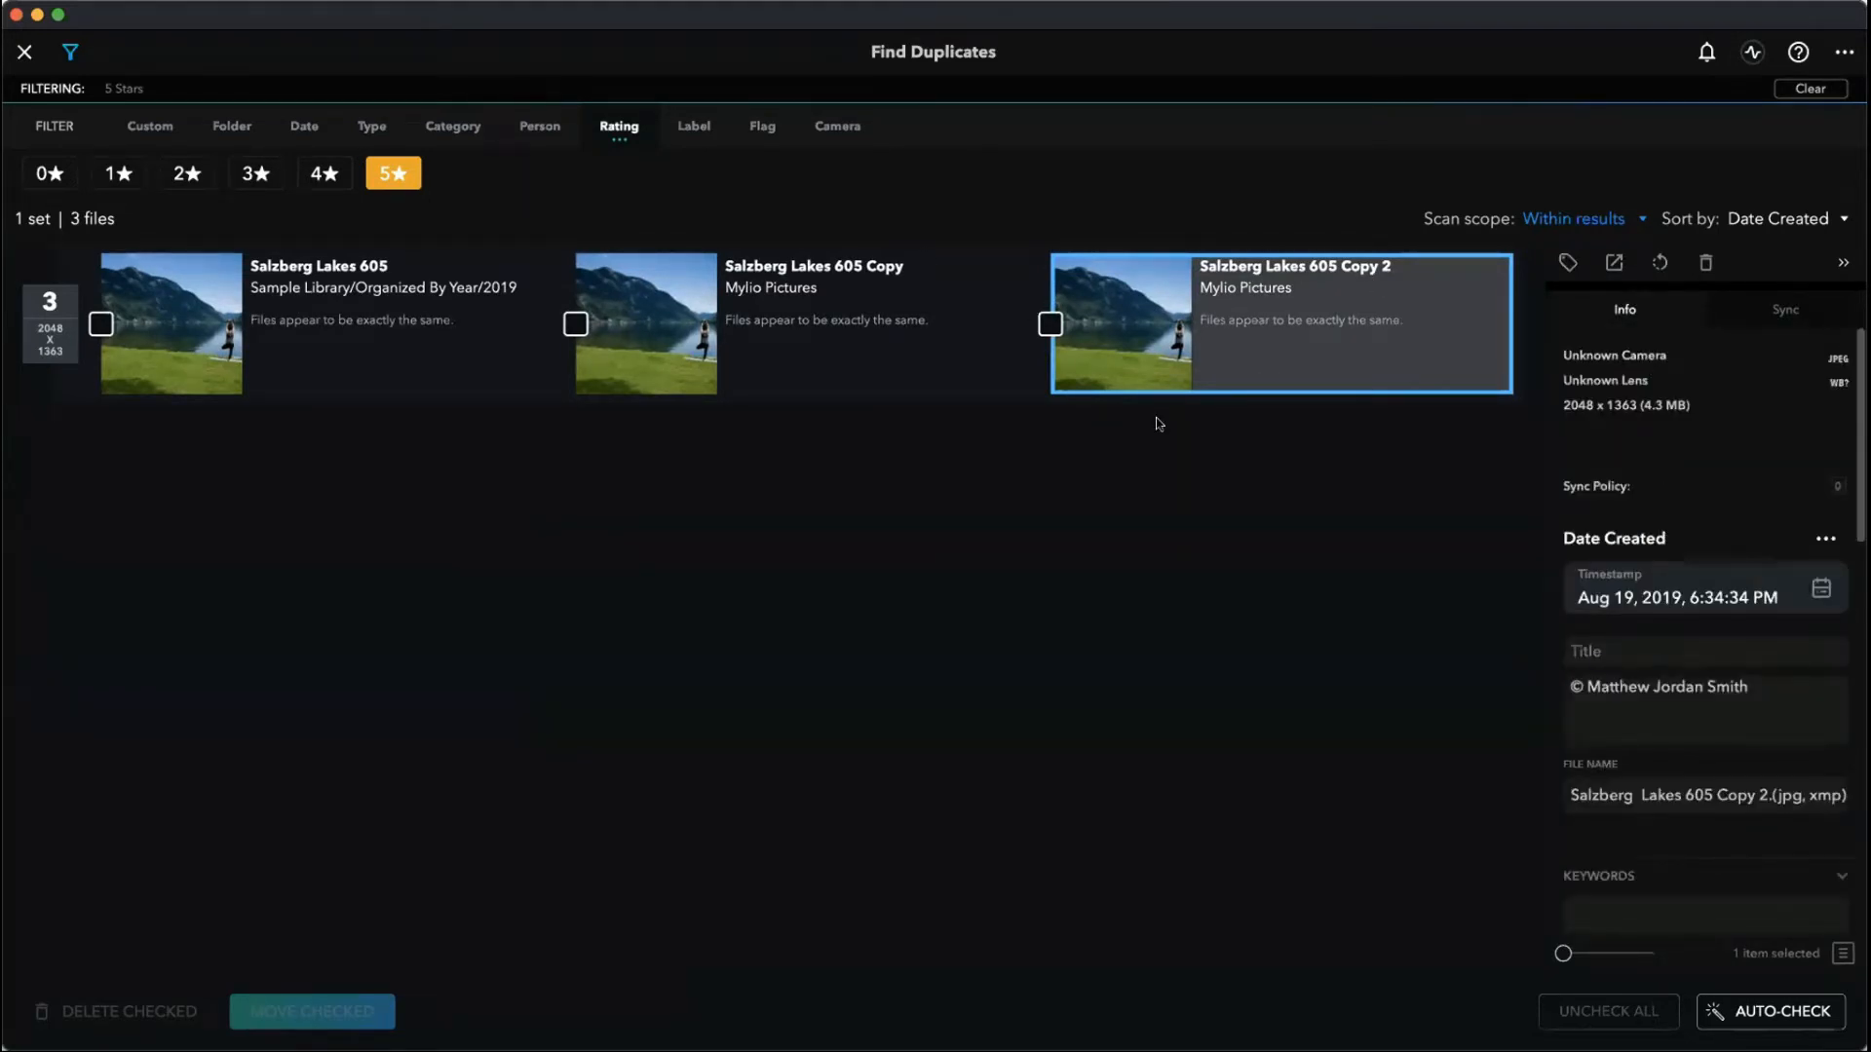
pyautogui.click(1569, 263)
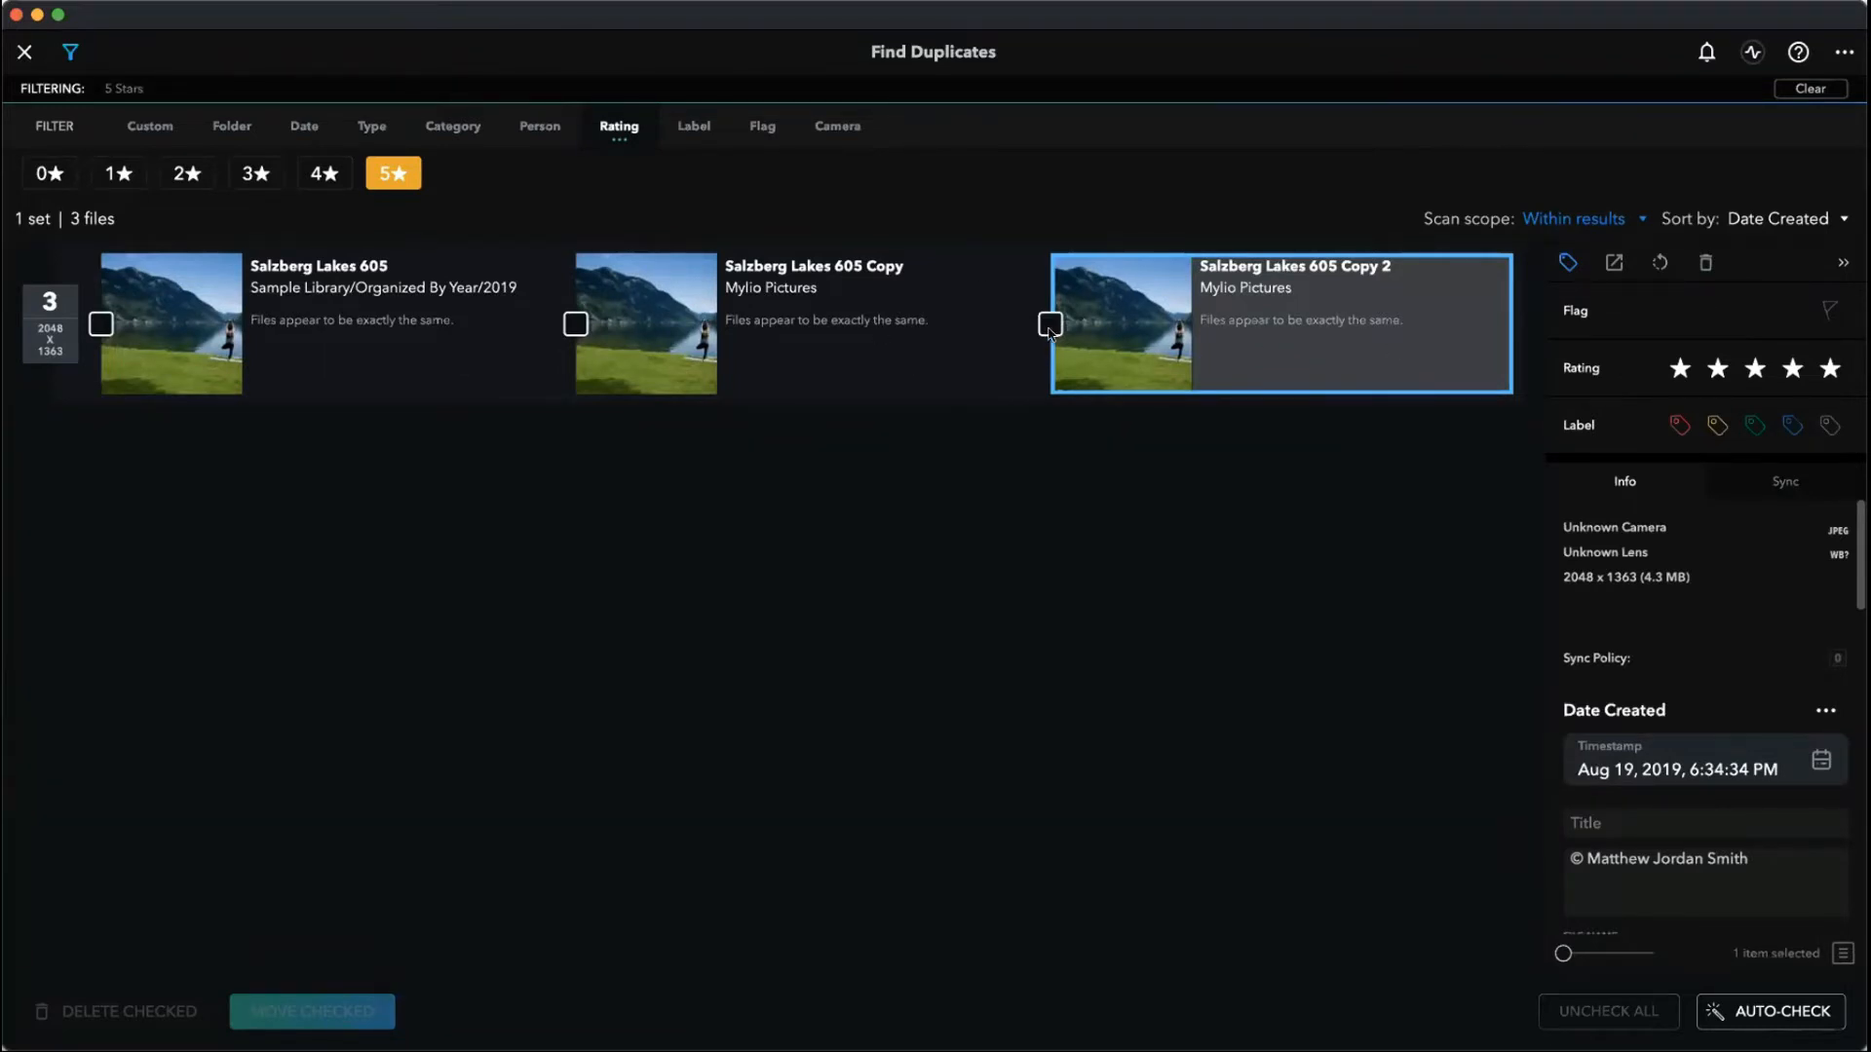
pyautogui.click(880, 273)
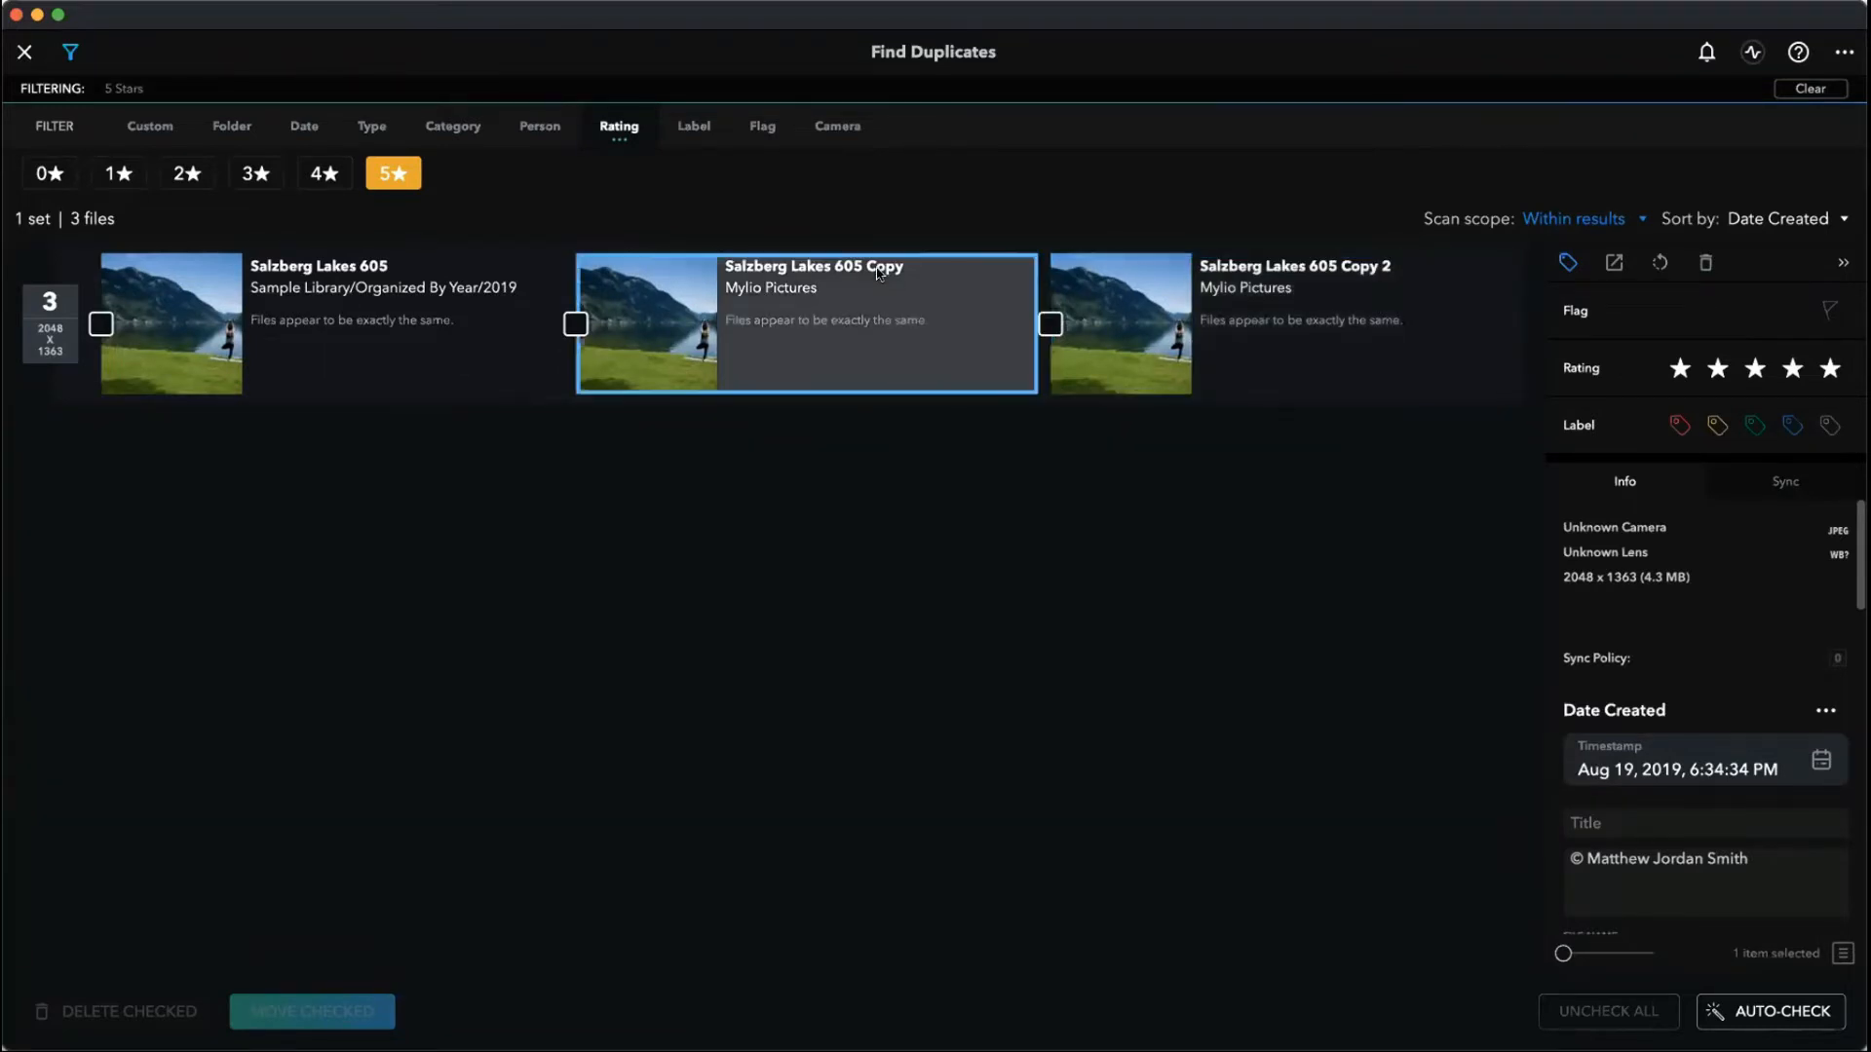
pyautogui.click(318, 278)
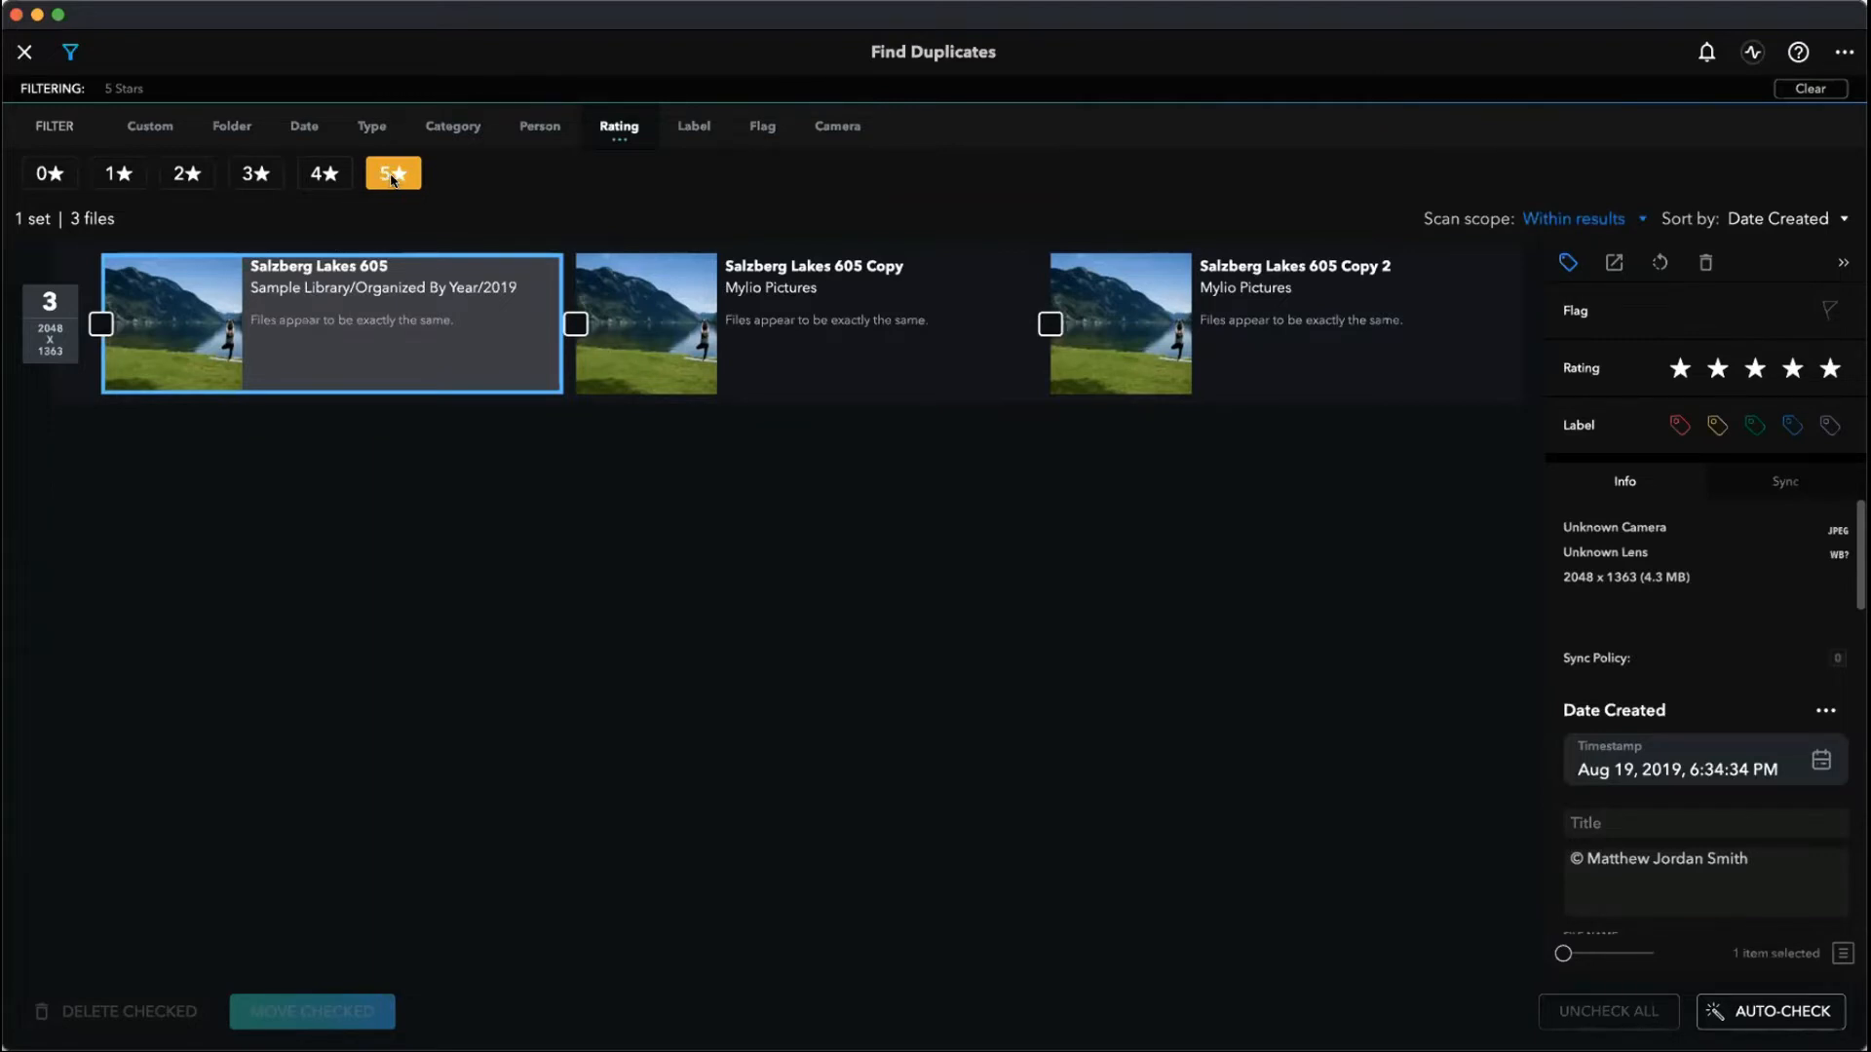
# - Set the scan scope to Entire library, compare the ratings of SP_4801__19 and SP_4801__18, and clear the selection
pyautogui.click(1640, 218)
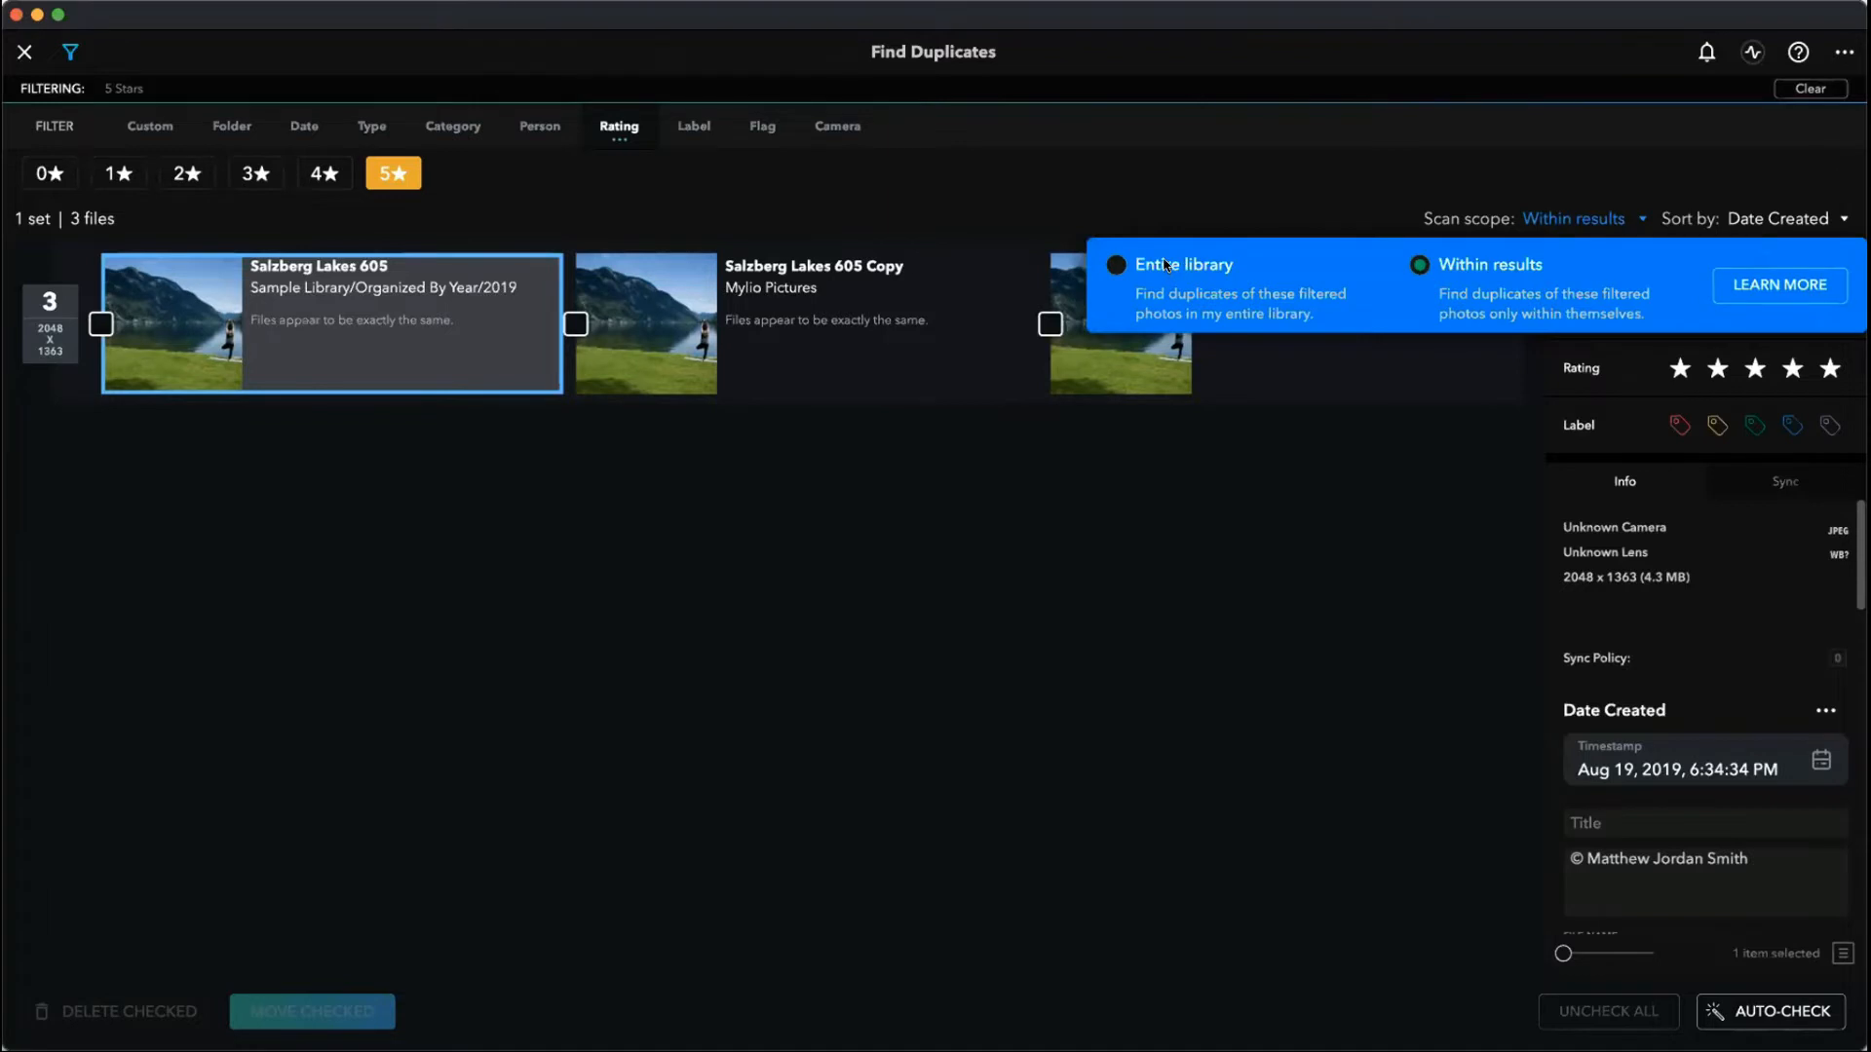
pyautogui.click(1166, 266)
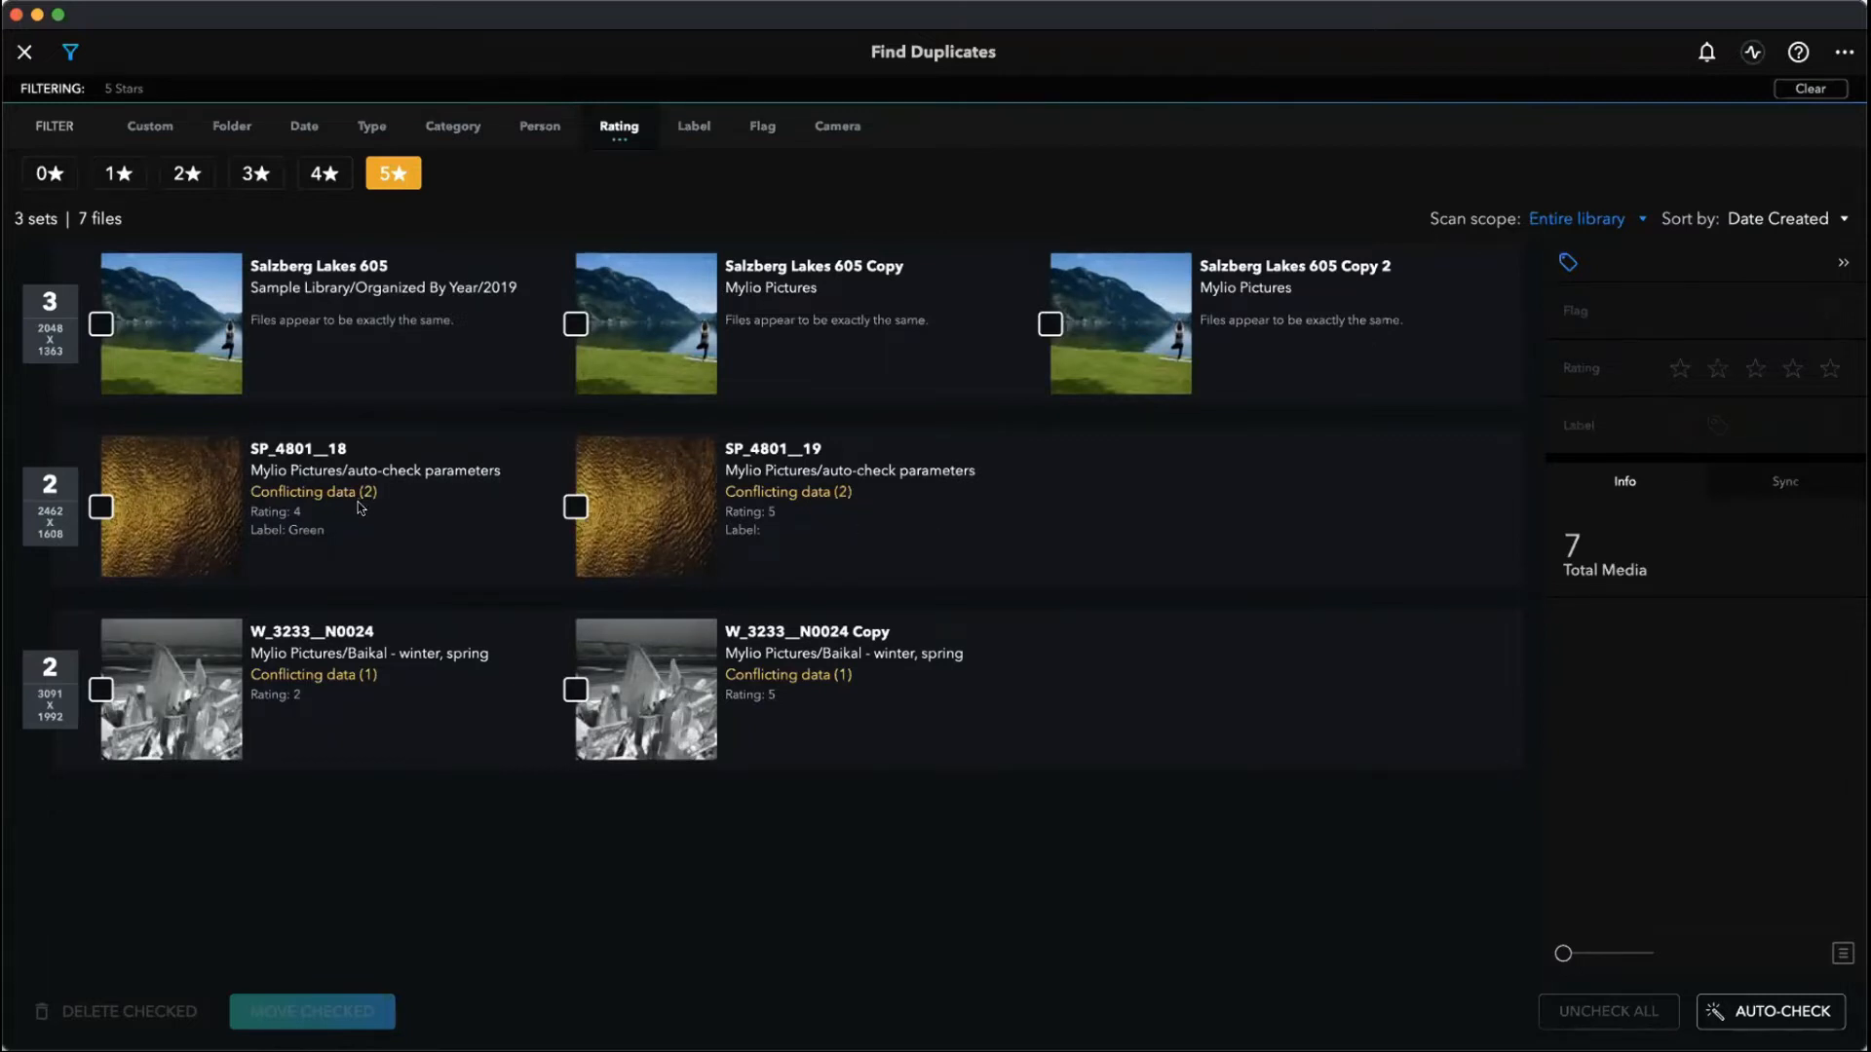
pyautogui.click(898, 525)
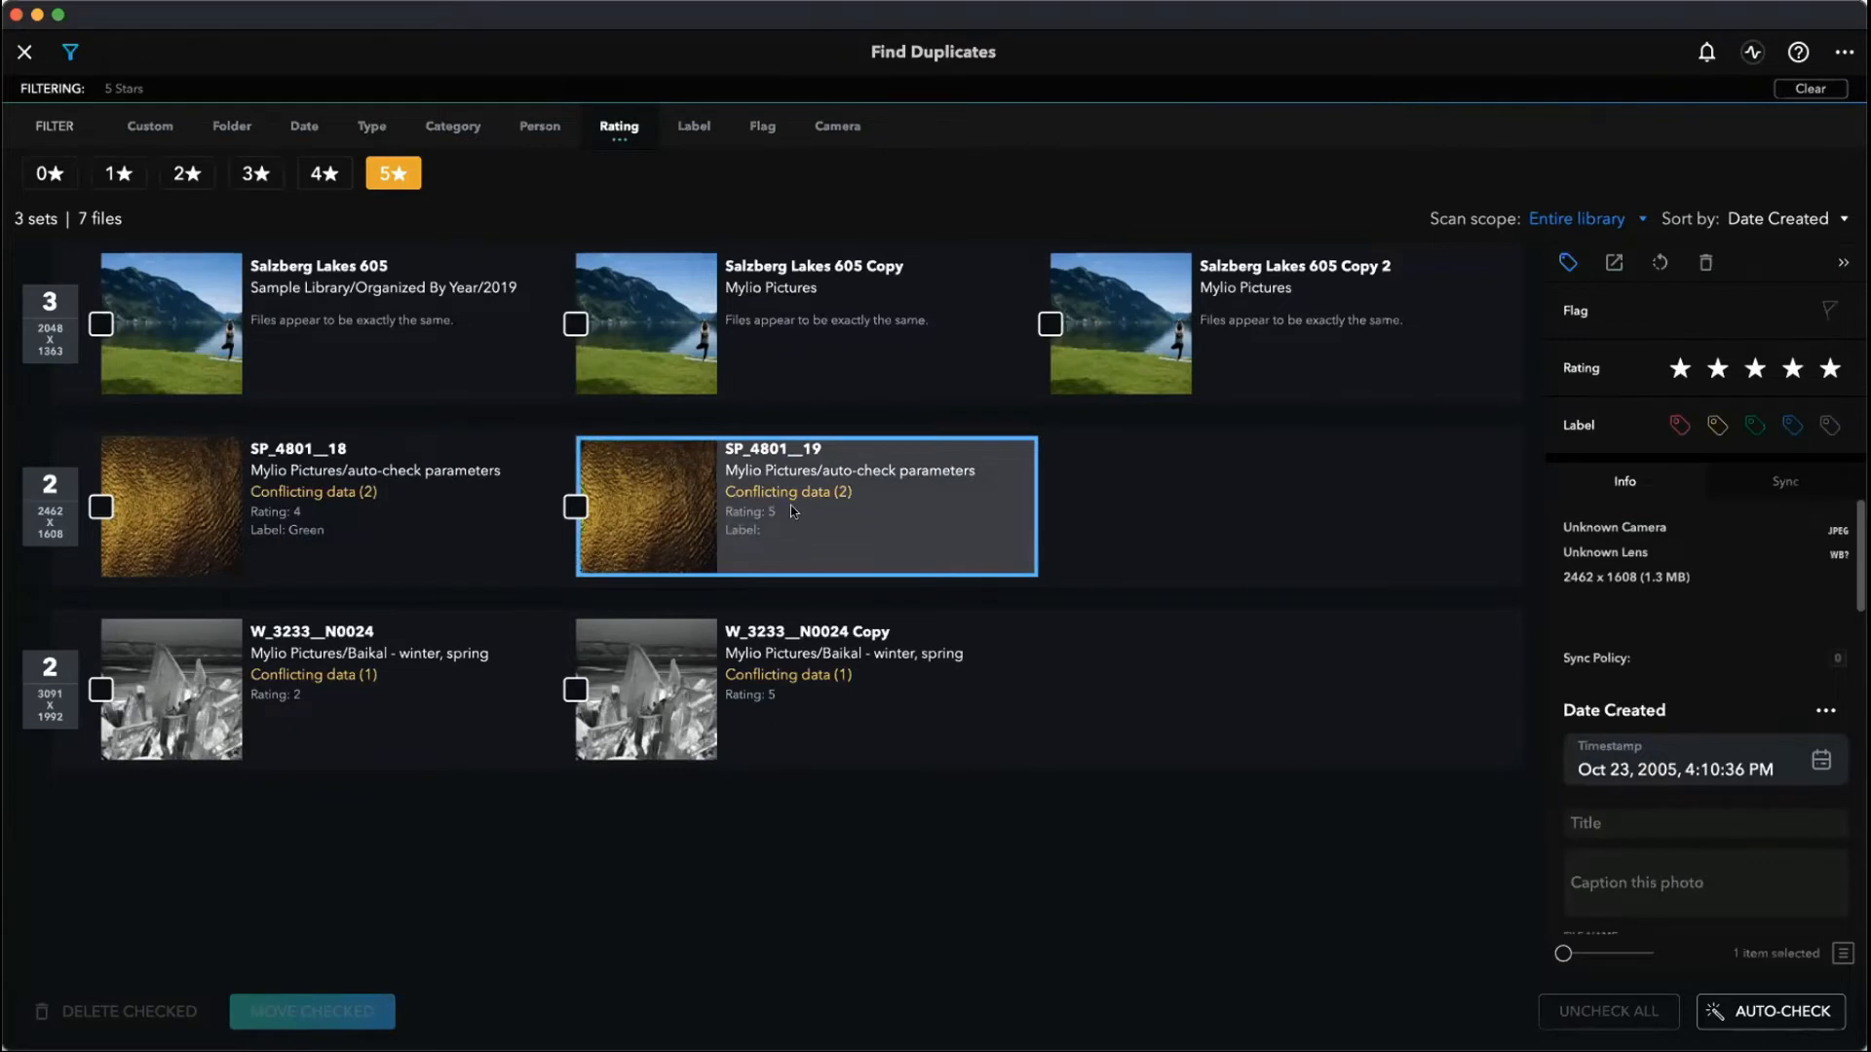
pyautogui.click(354, 507)
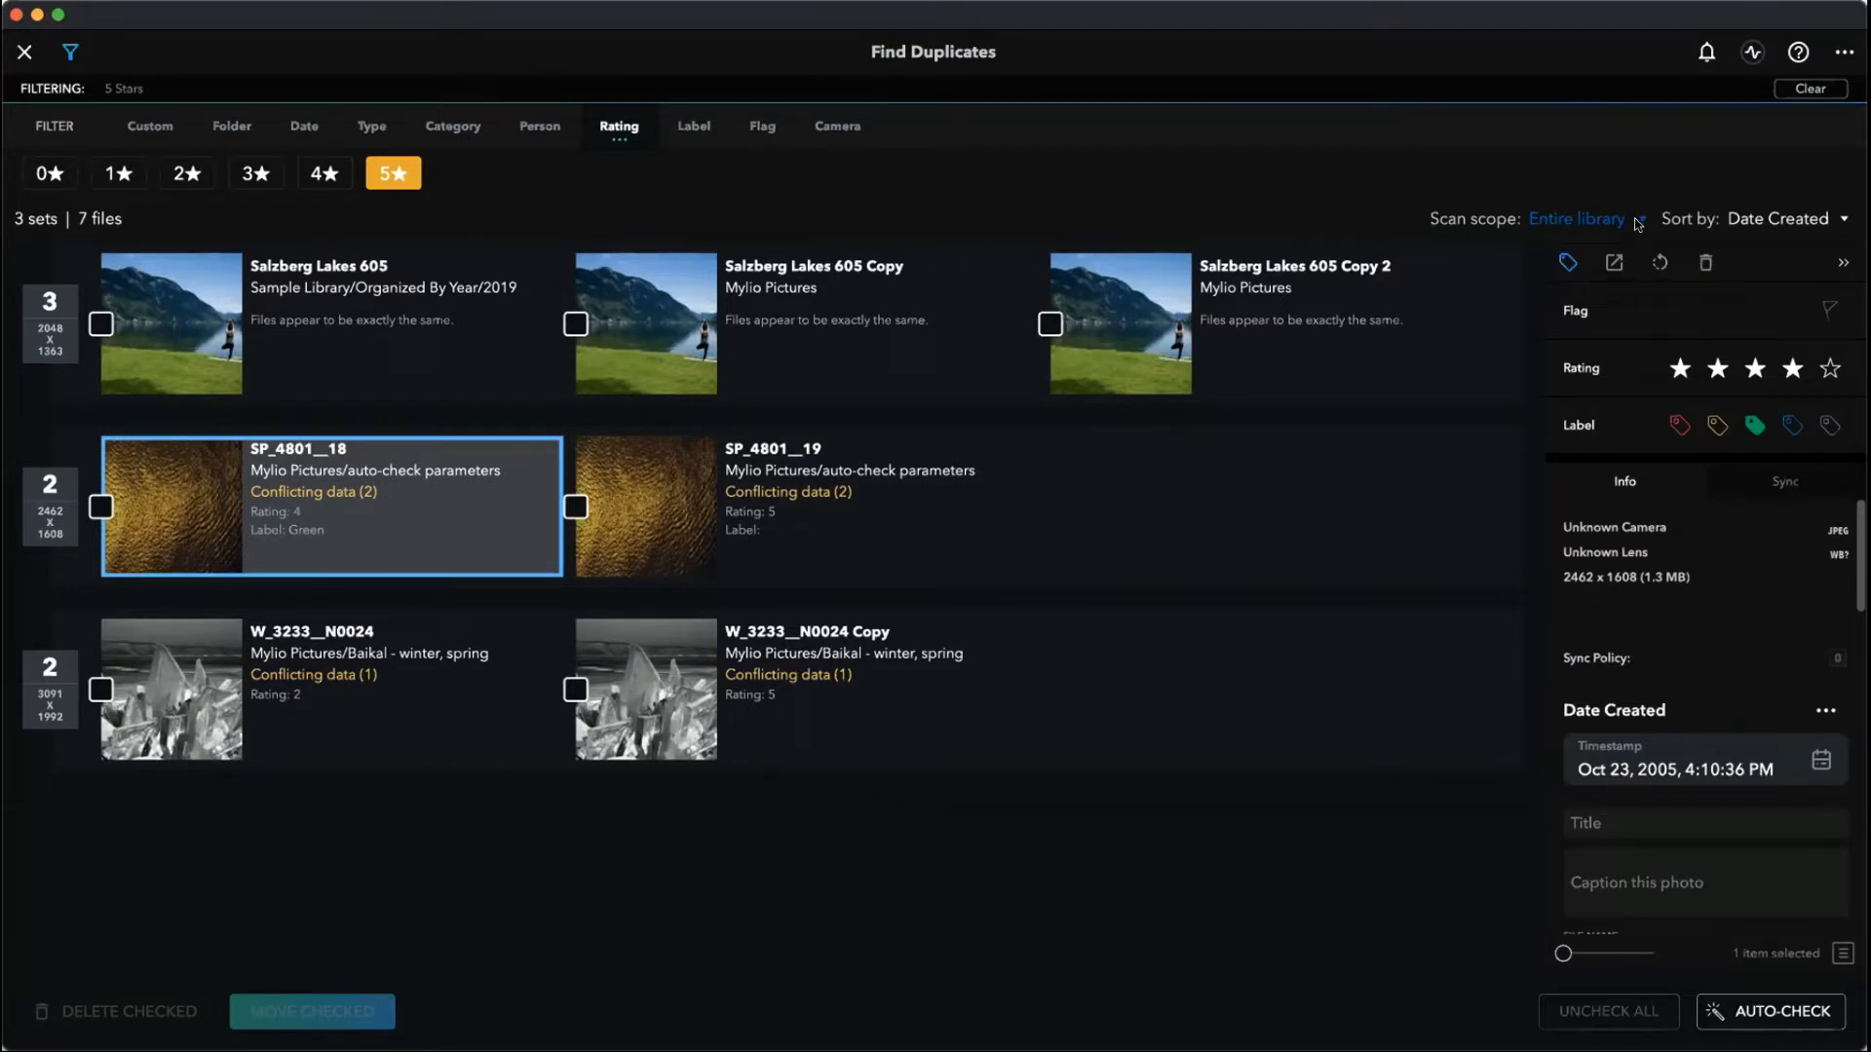
pyautogui.click(1060, 487)
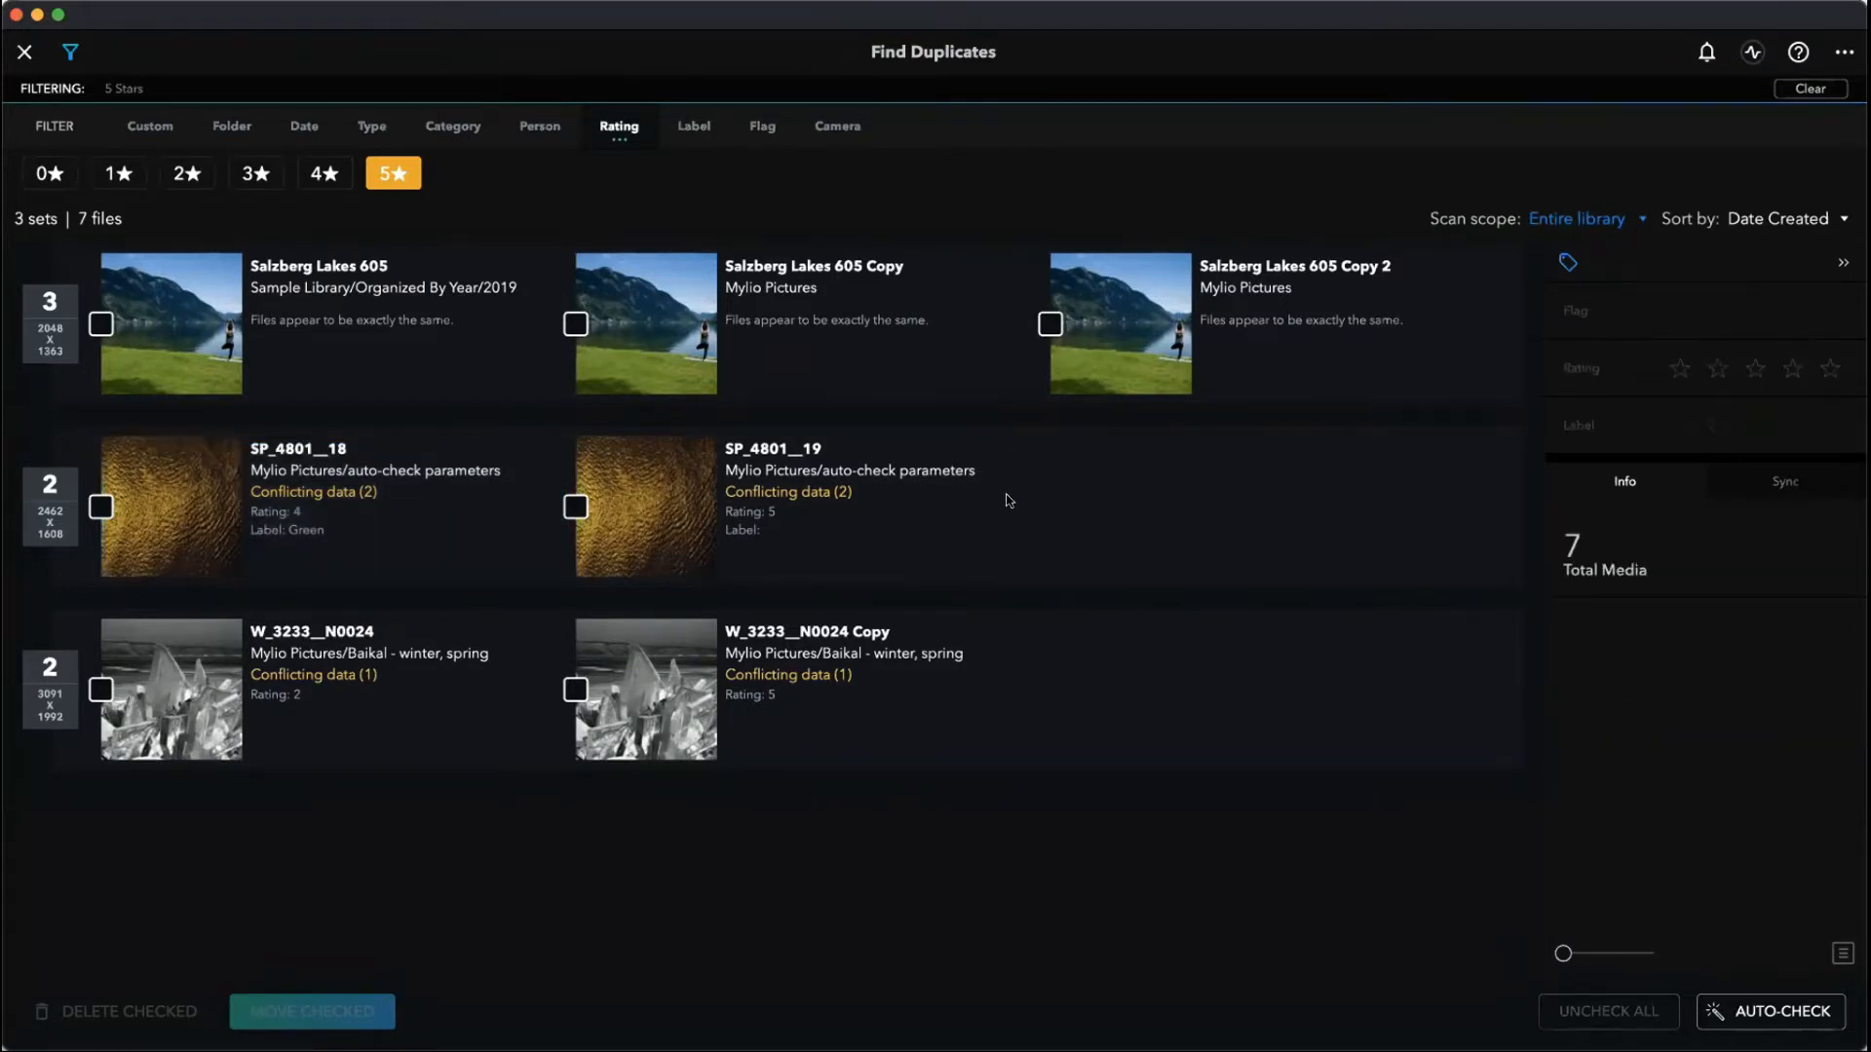
# - Select SP_4801__19 to check its rating, and set the scan scope to Within results
pyautogui.click(1008, 501)
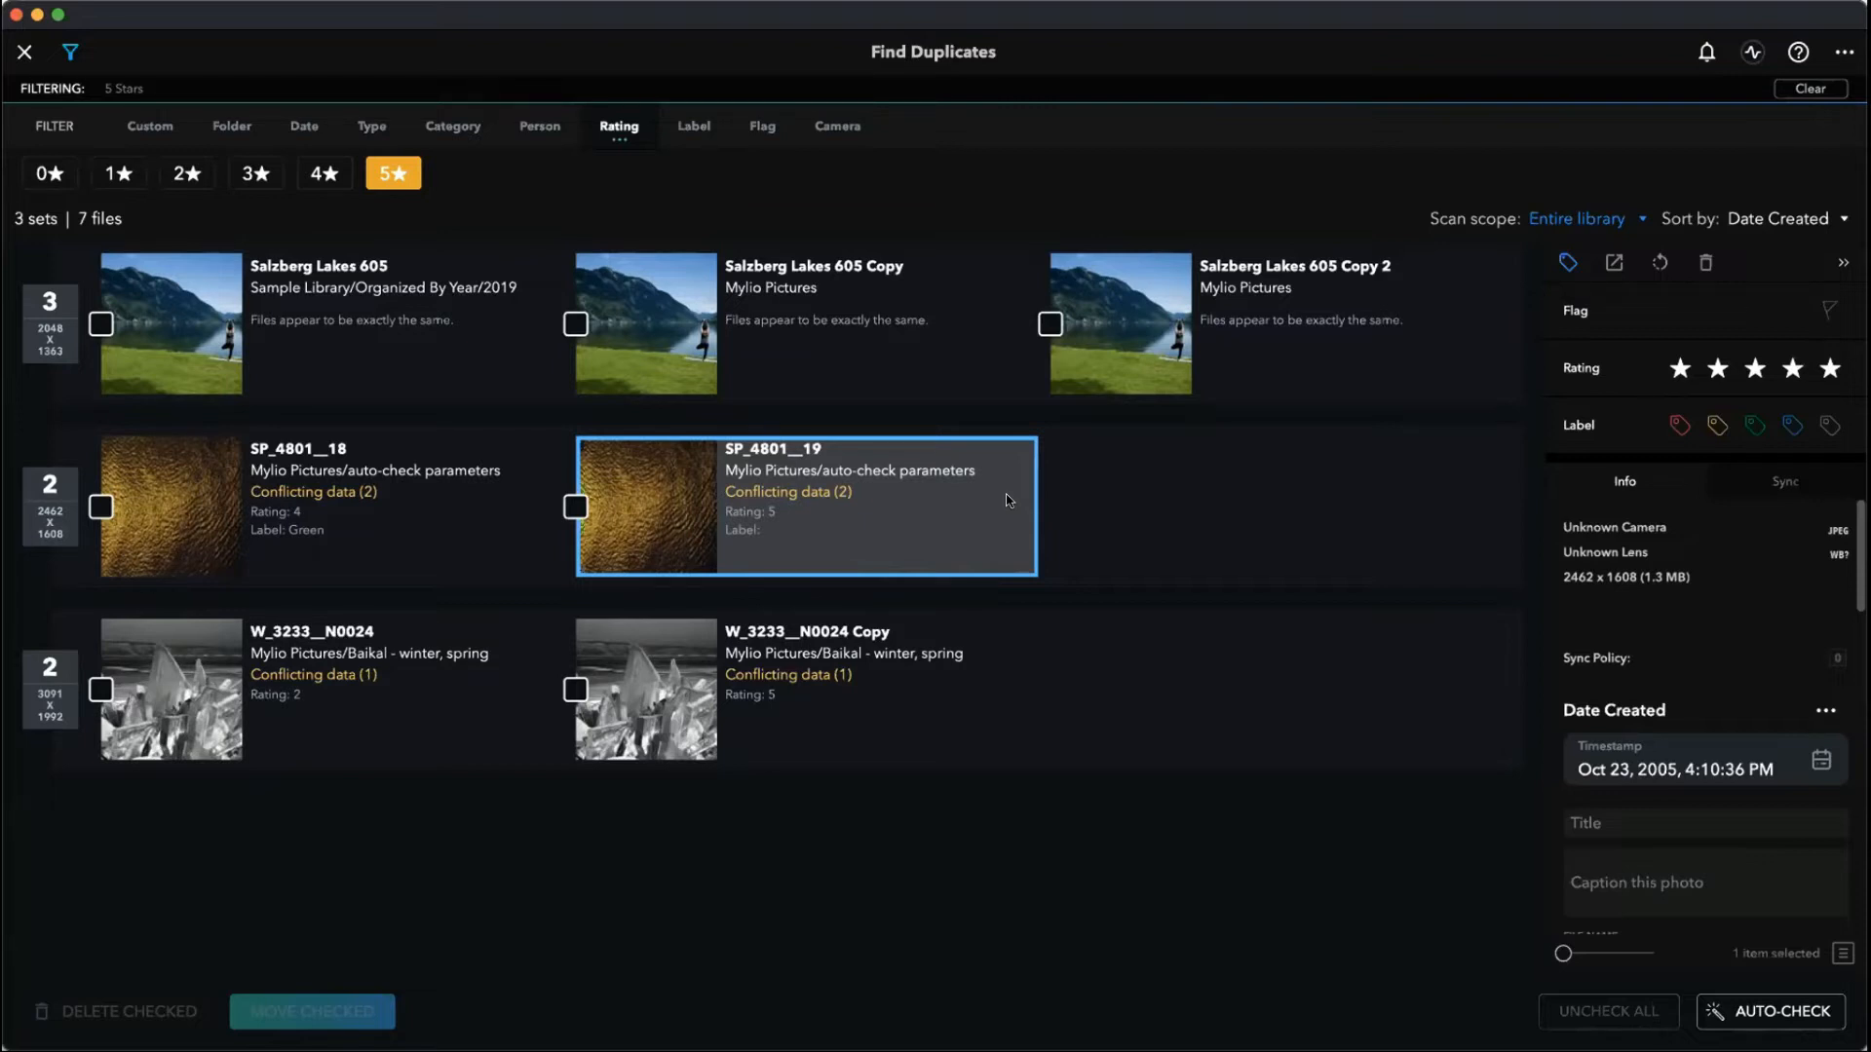
pyautogui.click(1618, 221)
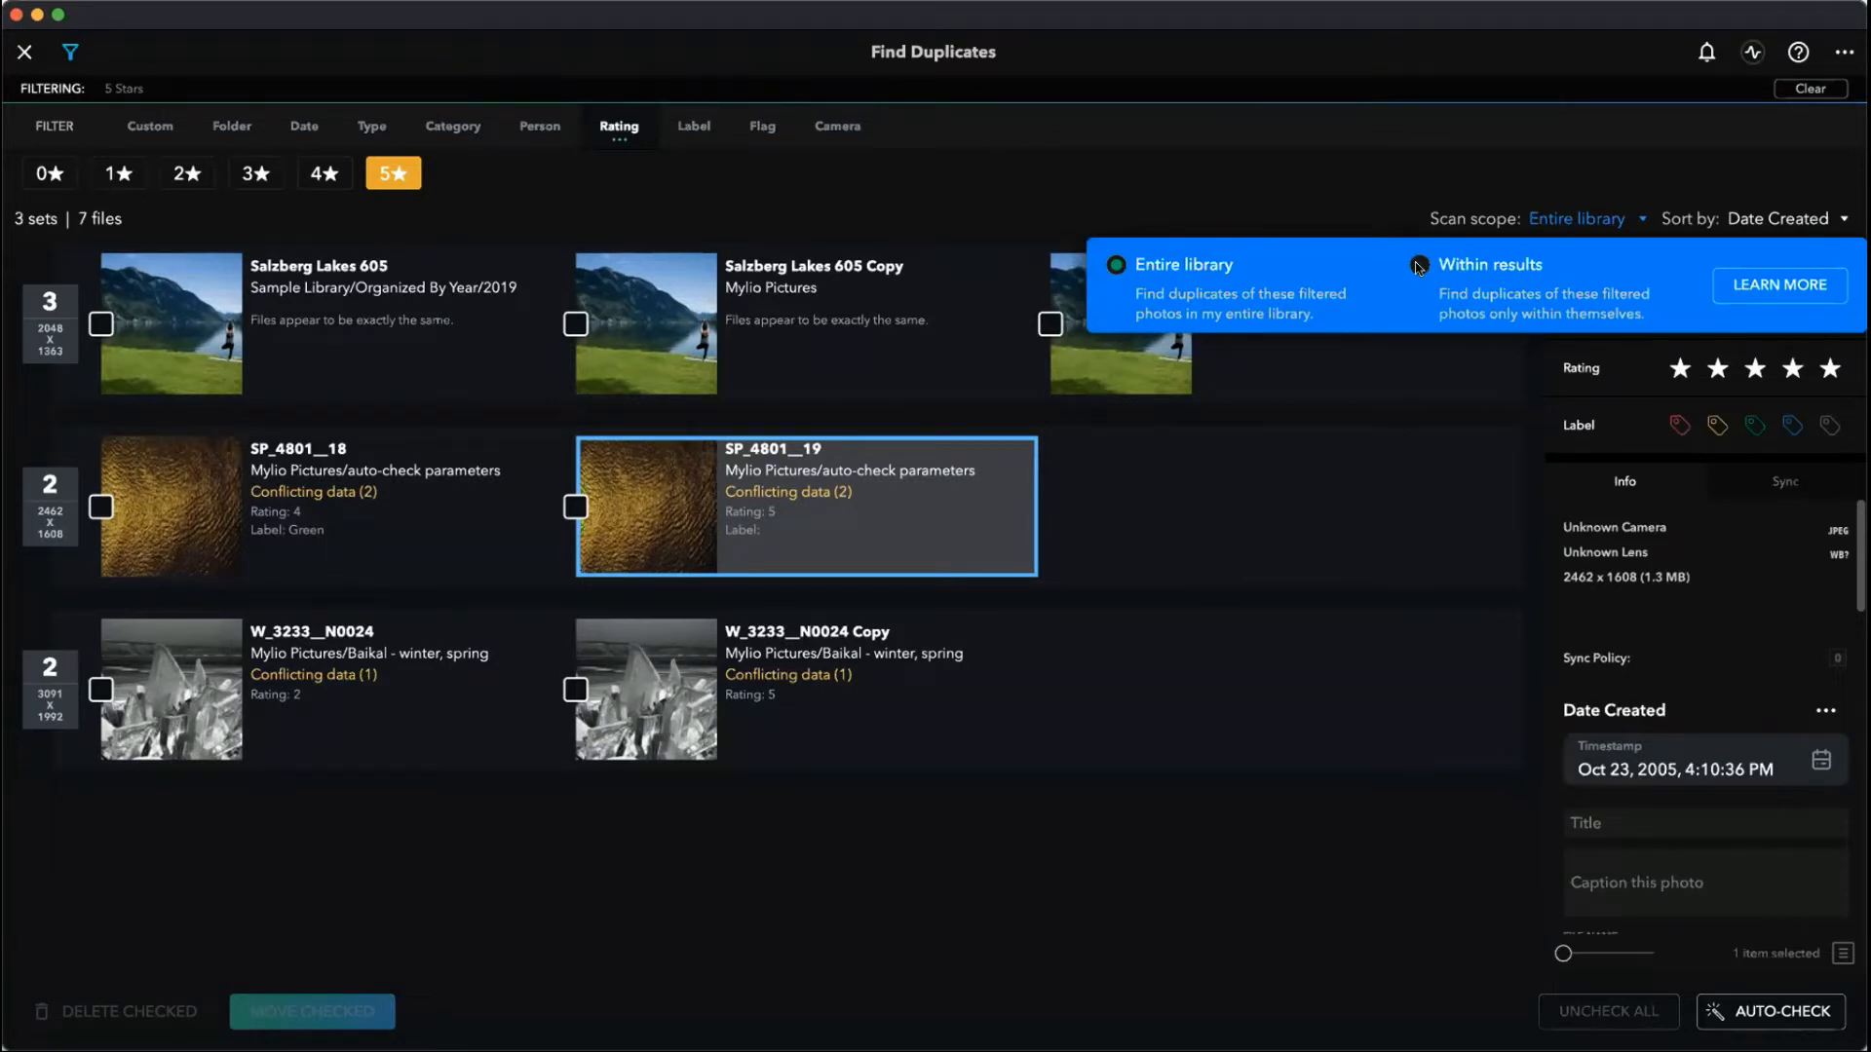
pyautogui.click(1418, 266)
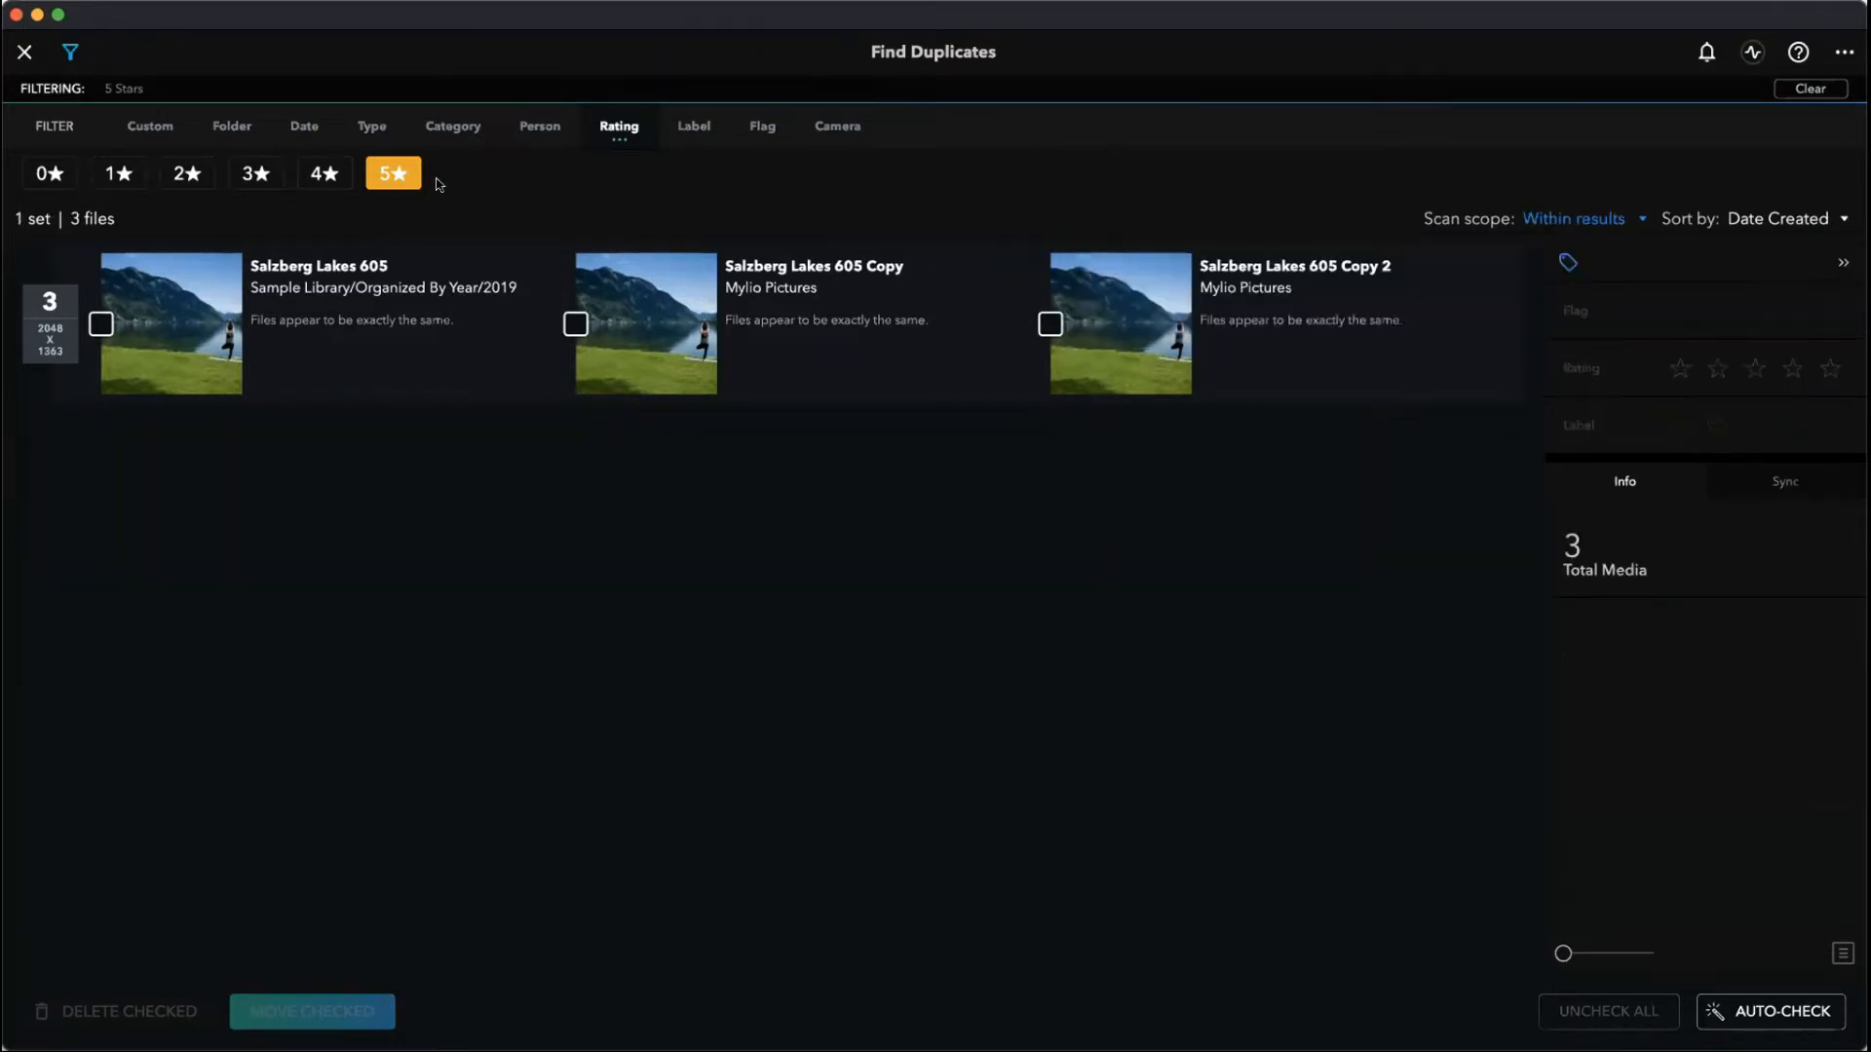
# - Replace the 5-star rating filter with a folder filter on Mylio Pictures/not organized
pyautogui.click(393, 173)
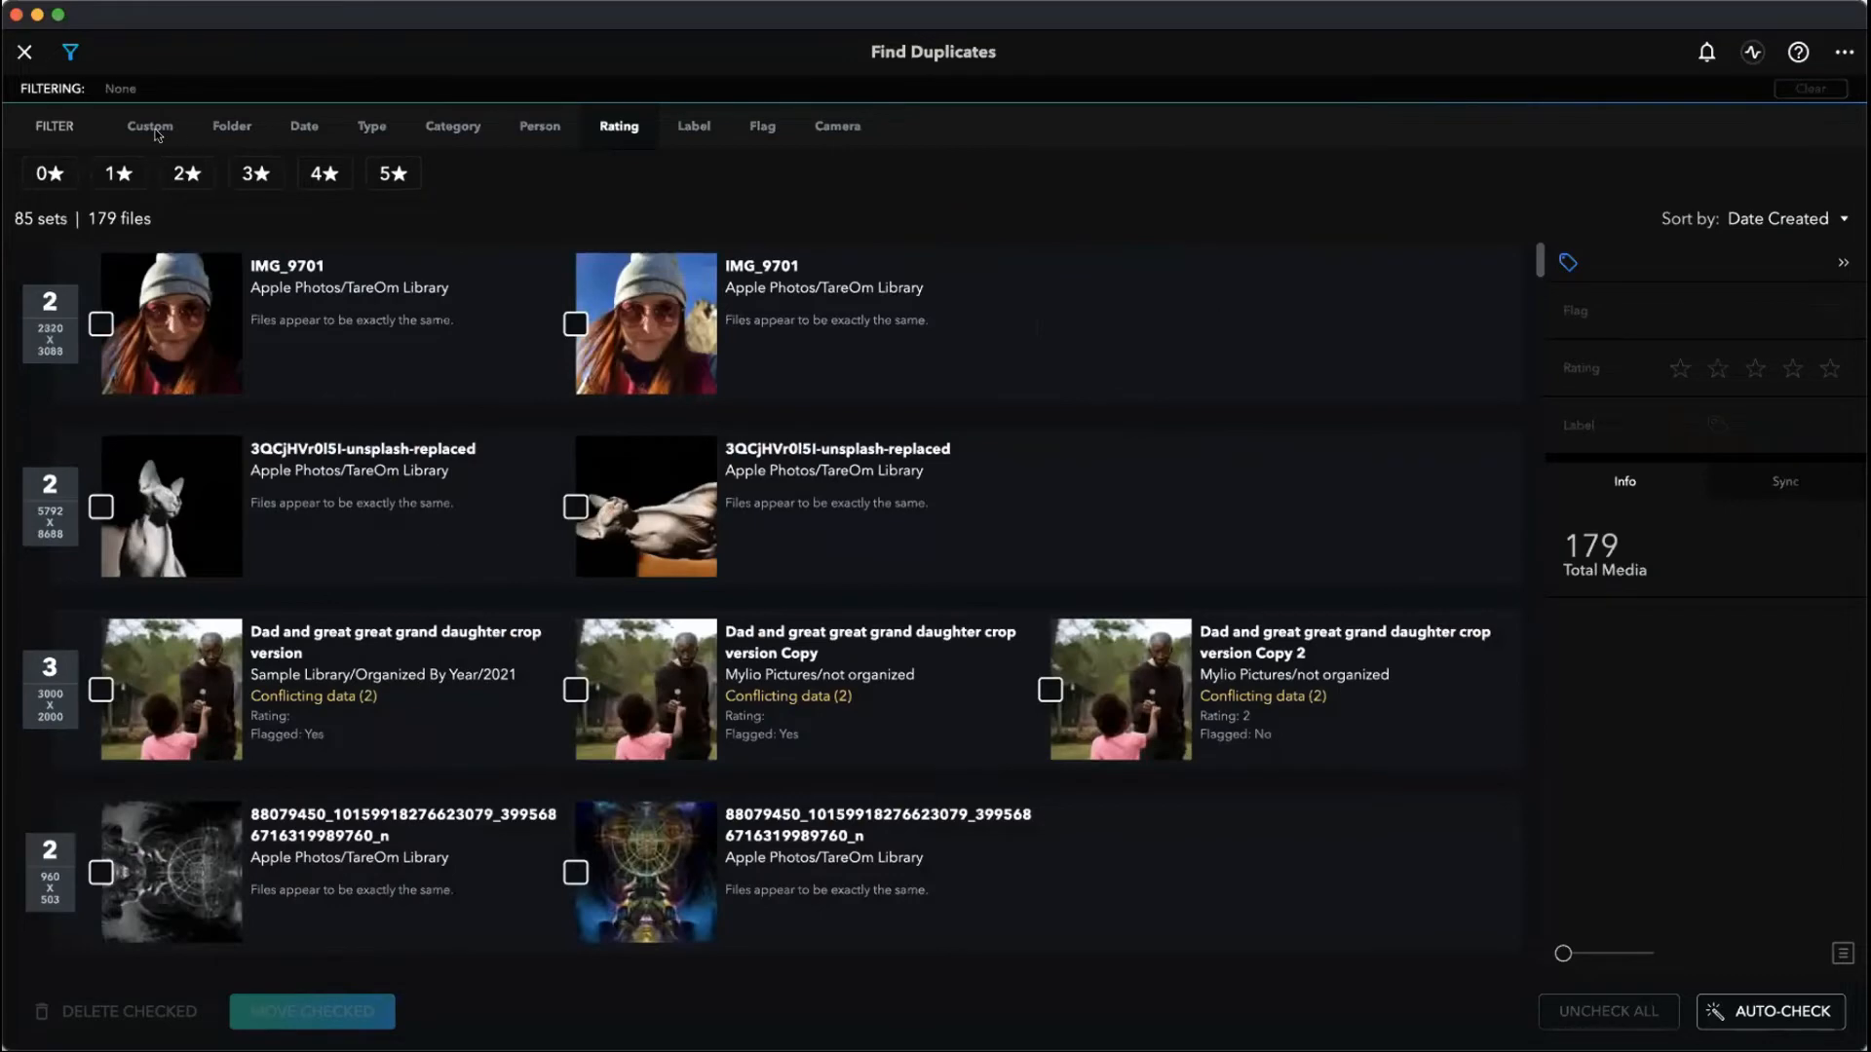
pyautogui.click(220, 128)
pyautogui.click(89, 172)
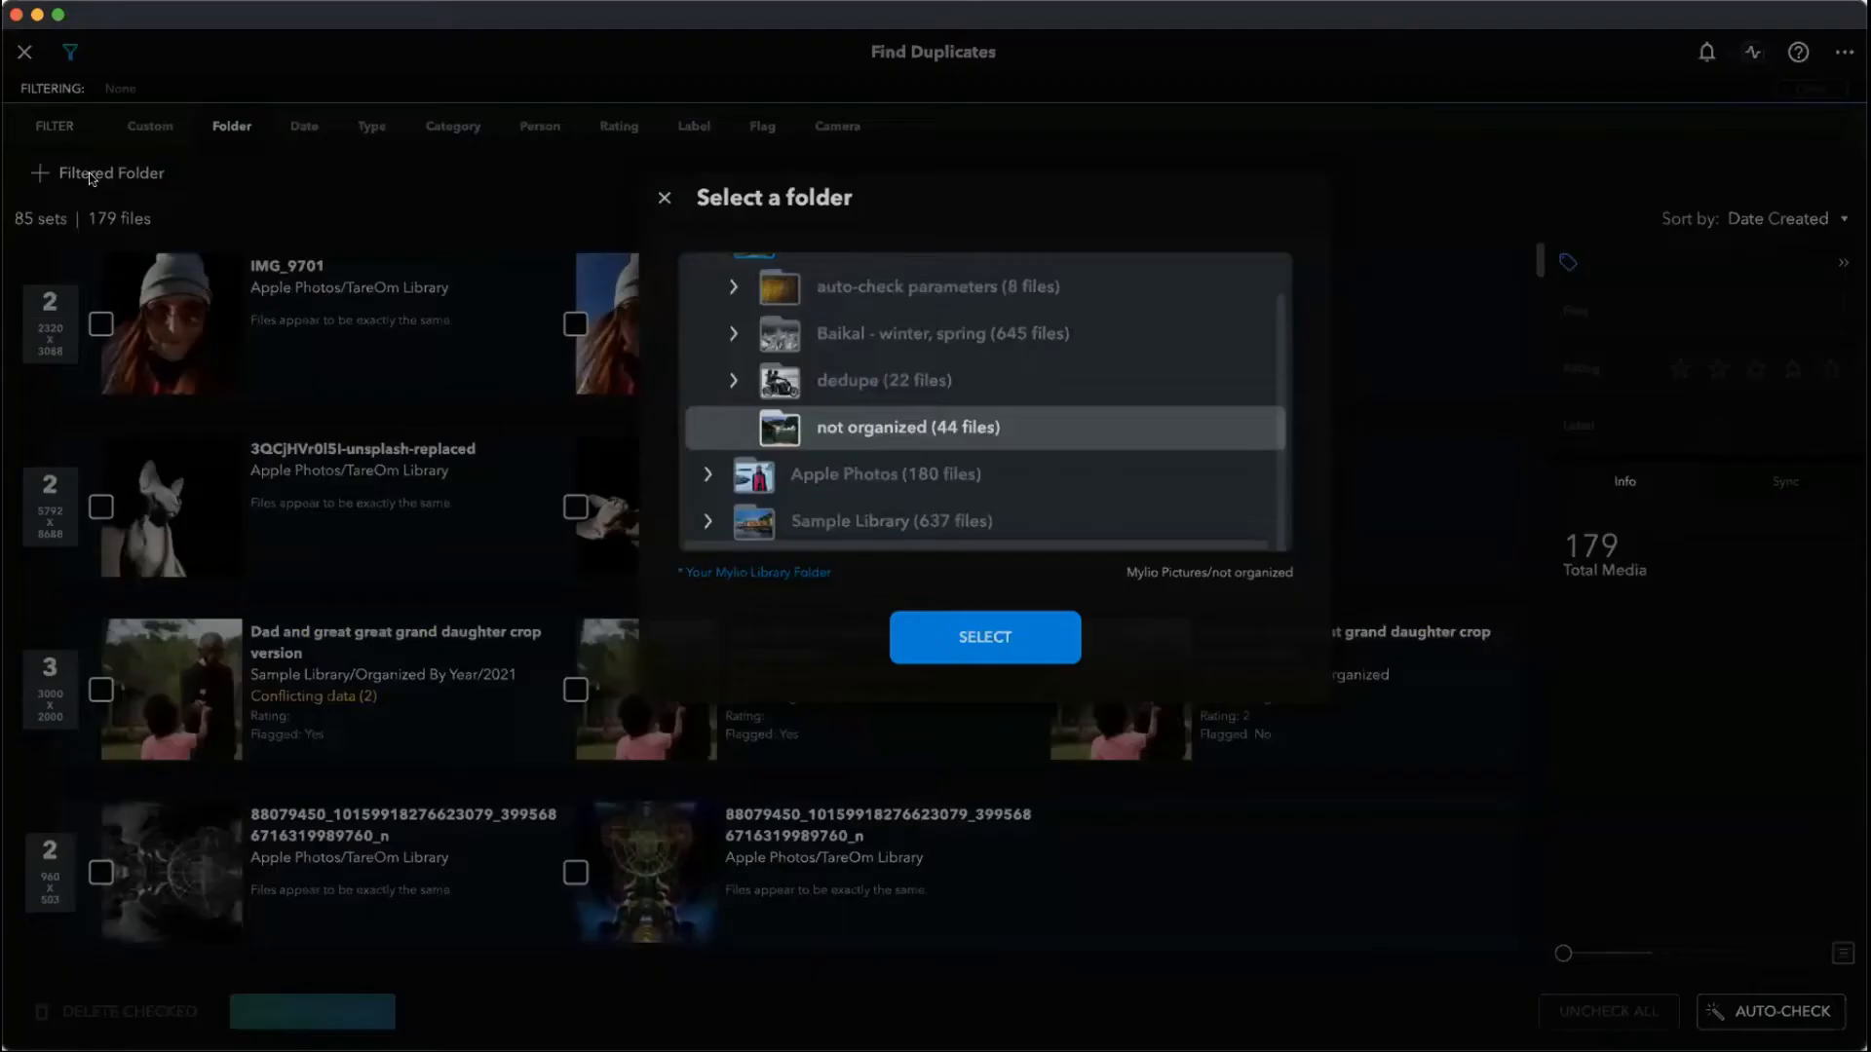
pyautogui.click(951, 627)
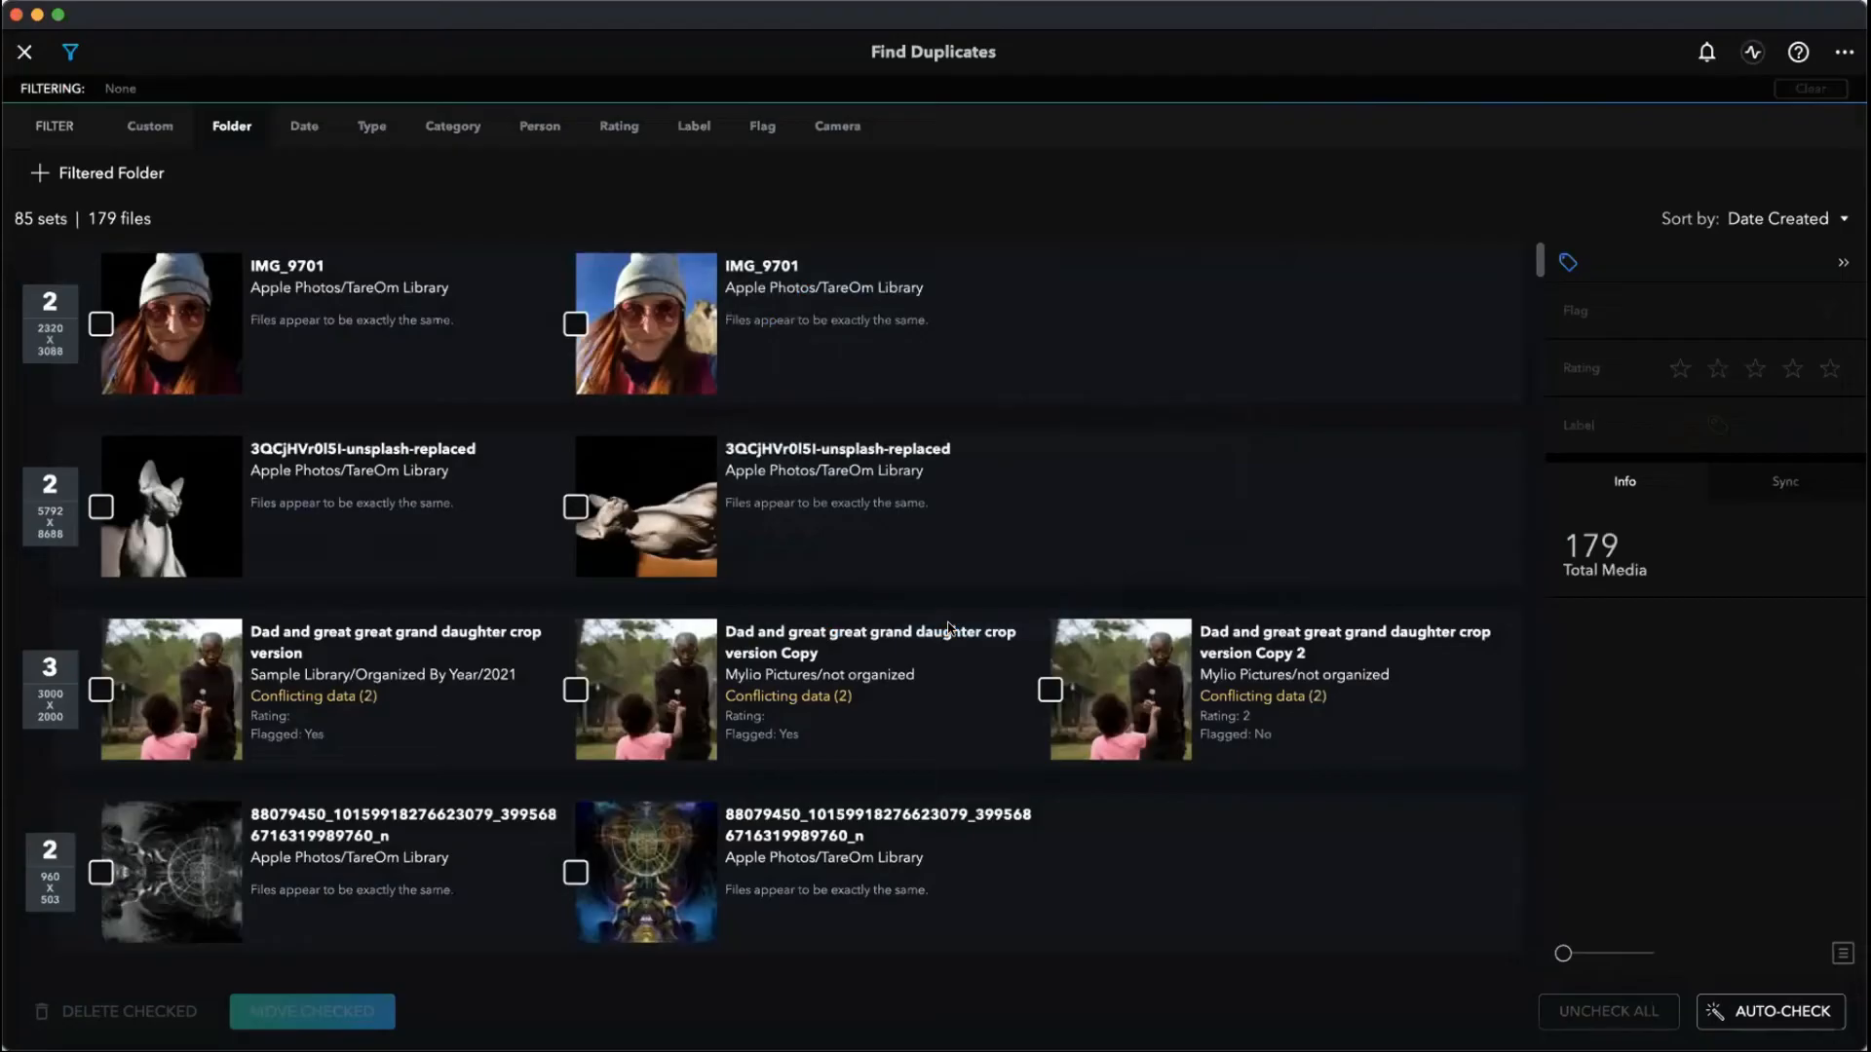
# - Add a 5-star rating filter to the folder filter, change it to 4 stars, and review the filtered sets
pyautogui.click(692, 128)
pyautogui.click(615, 130)
pyautogui.click(390, 174)
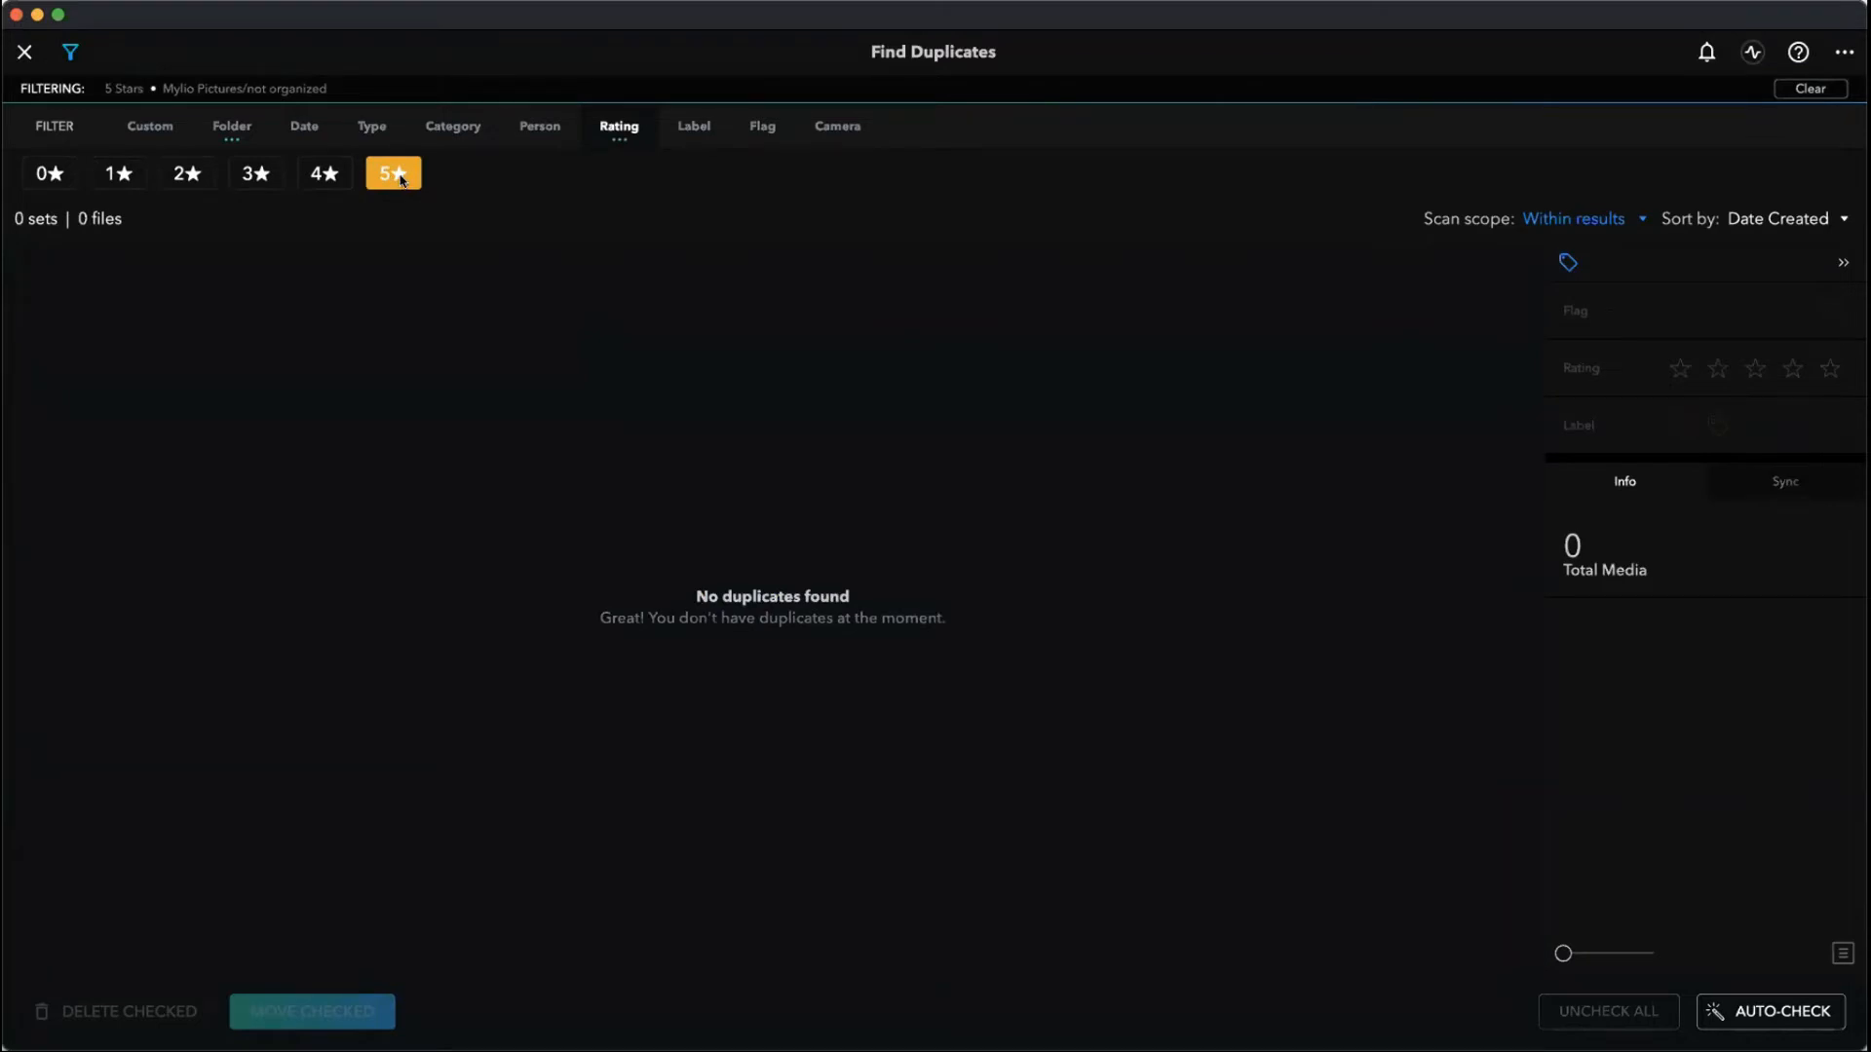
pyautogui.click(397, 181)
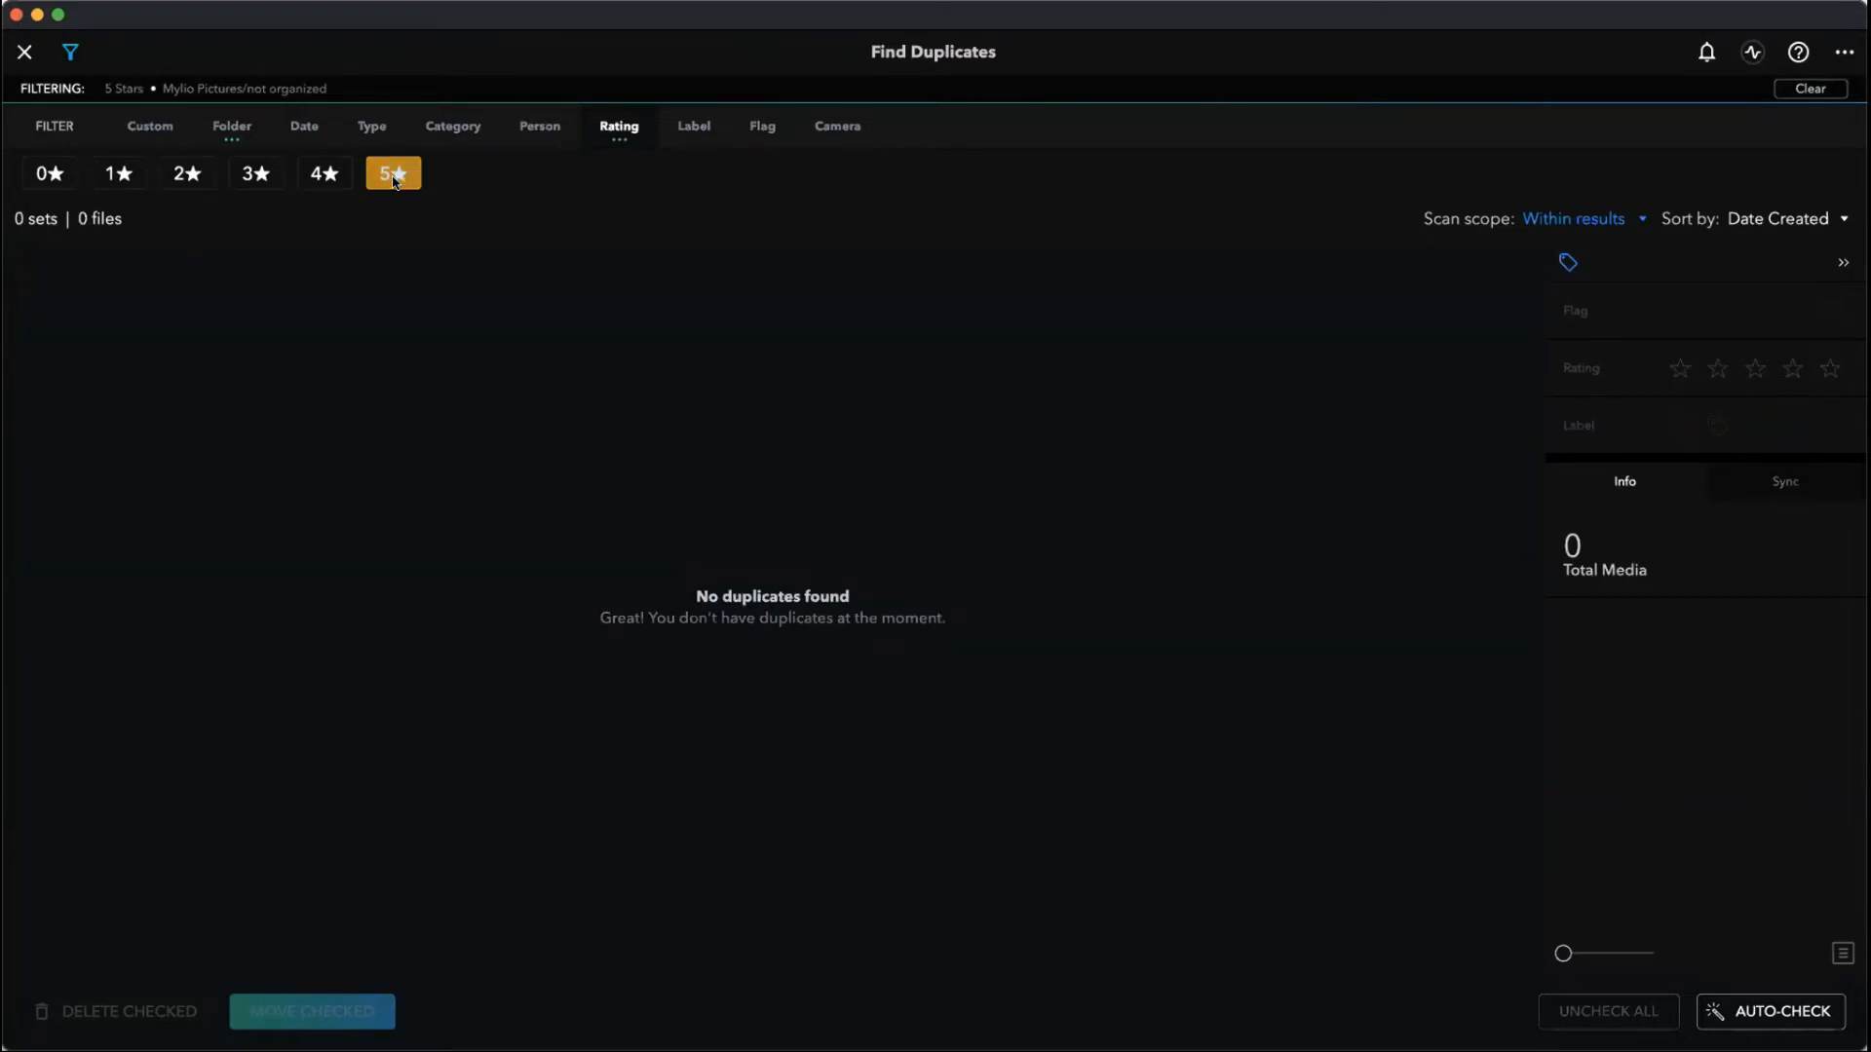
pyautogui.click(327, 174)
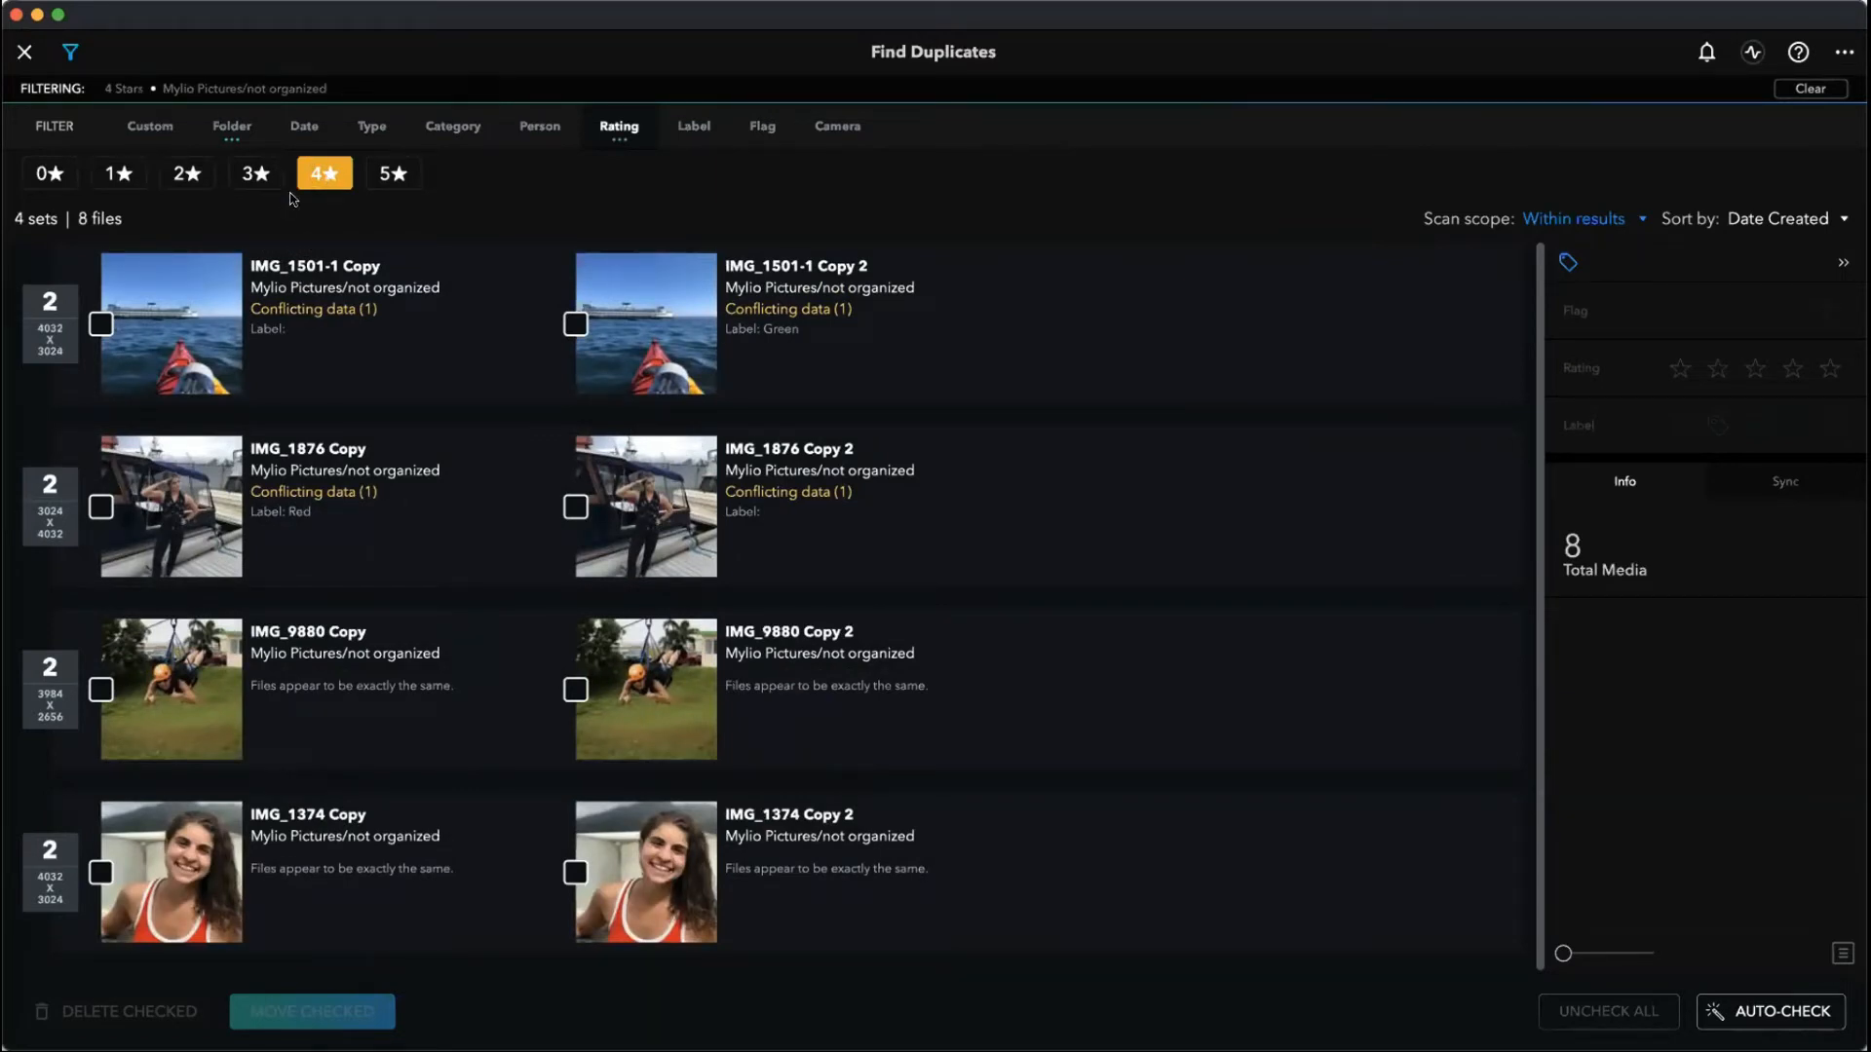
pyautogui.scroll(-2, 589, 766)
pyautogui.scroll(2, 588, 766)
# - Remove the 4-star rating filter and add Mylio Pictures/dedupe as a second filtered folder
pyautogui.click(324, 173)
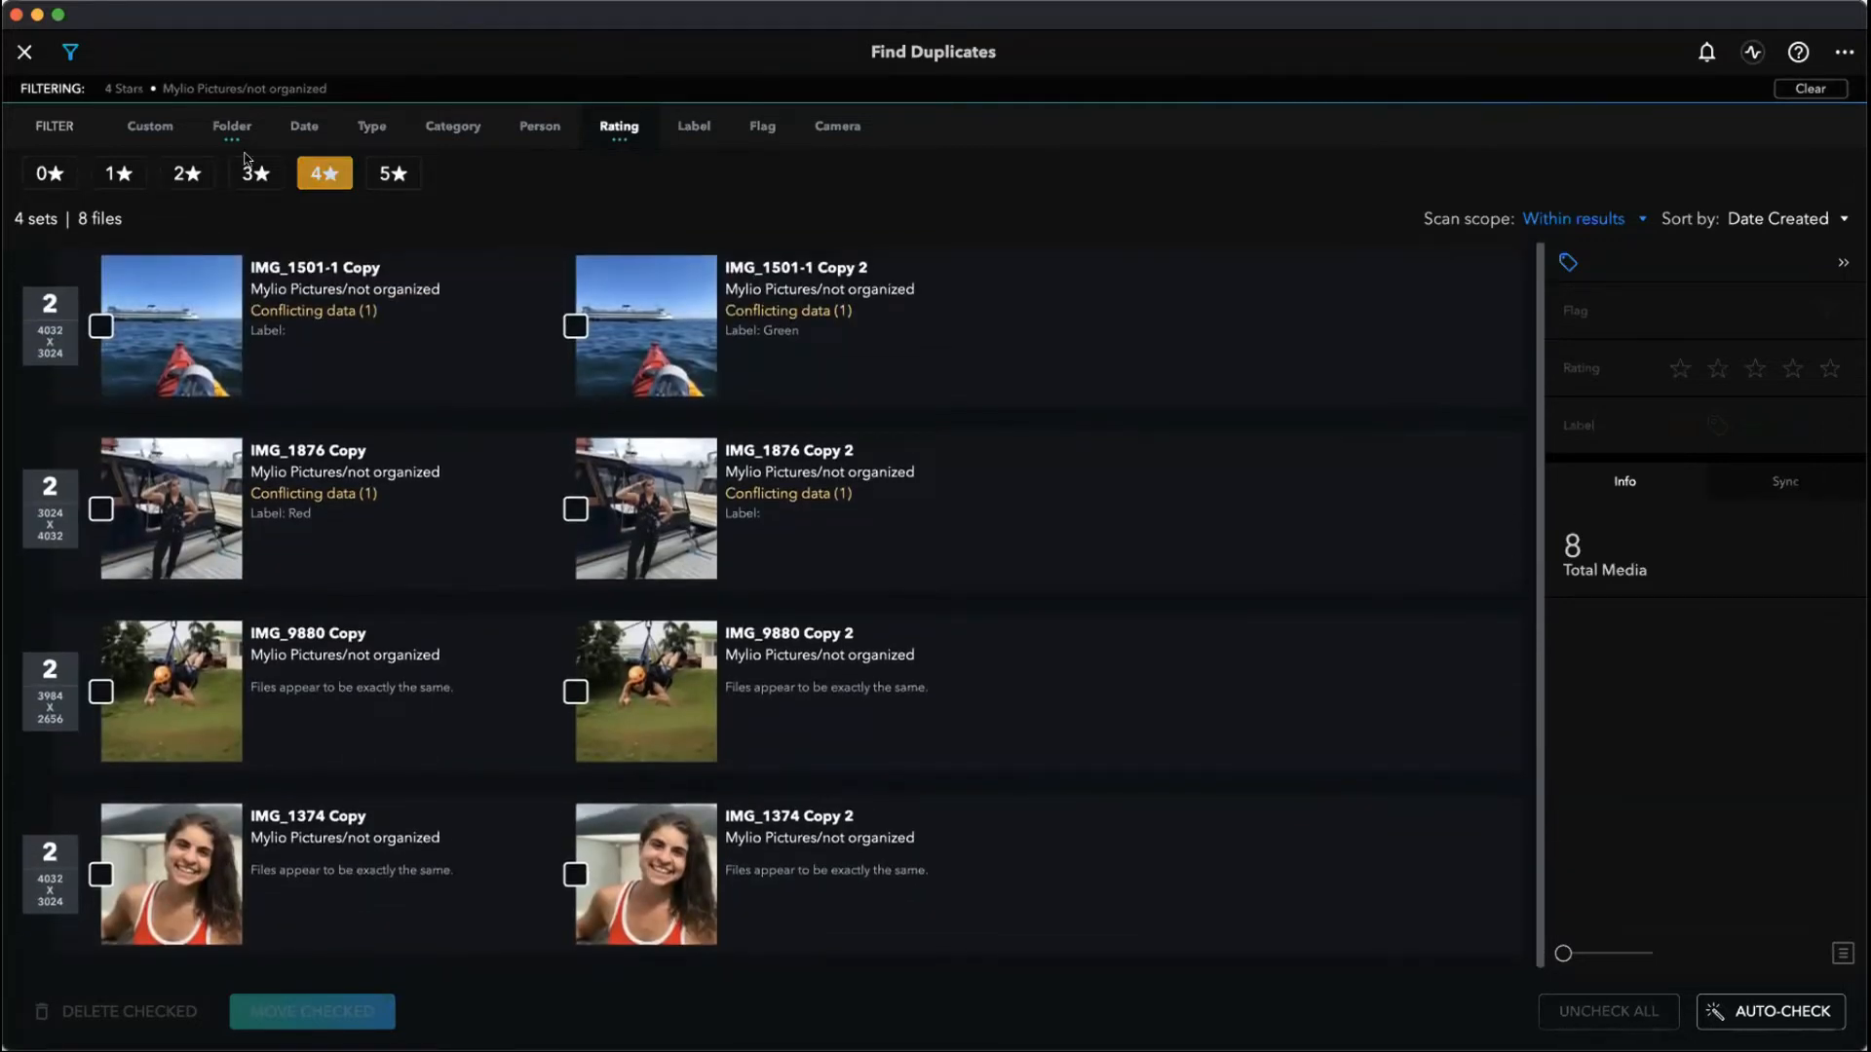
pyautogui.click(232, 126)
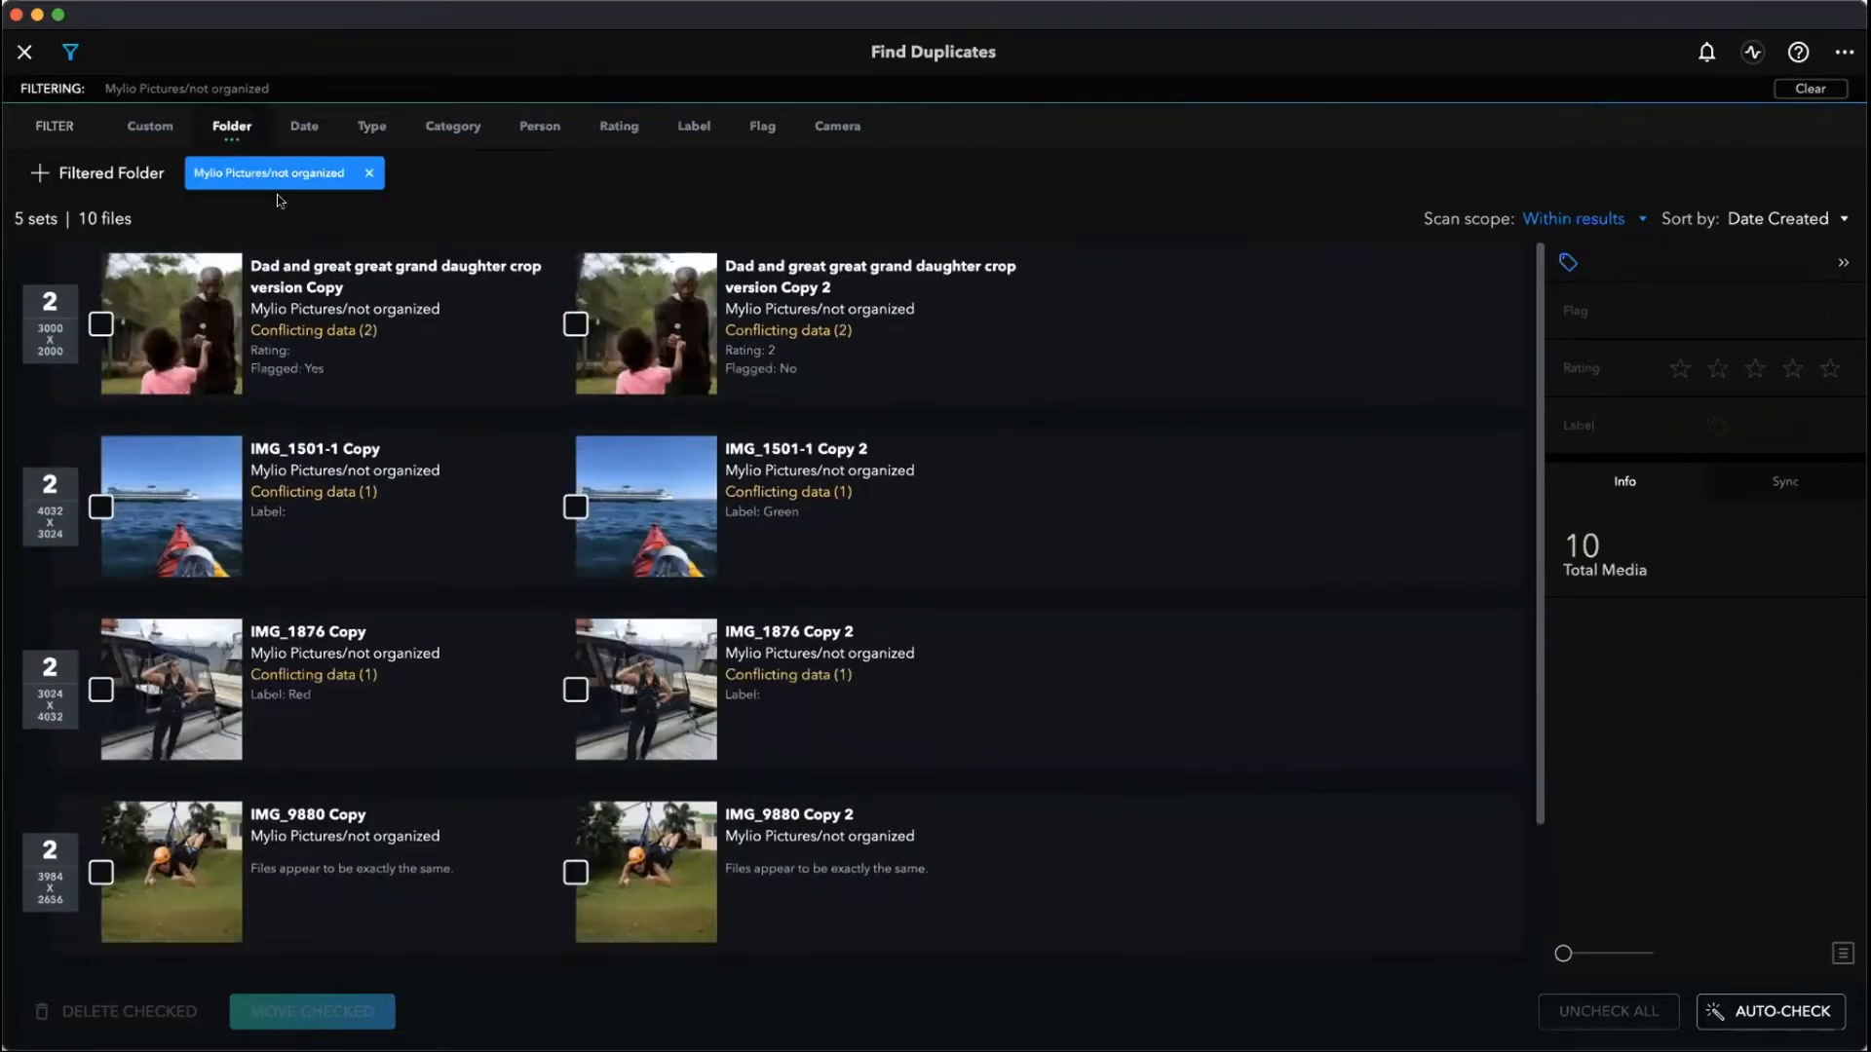
pyautogui.click(83, 174)
pyautogui.click(846, 385)
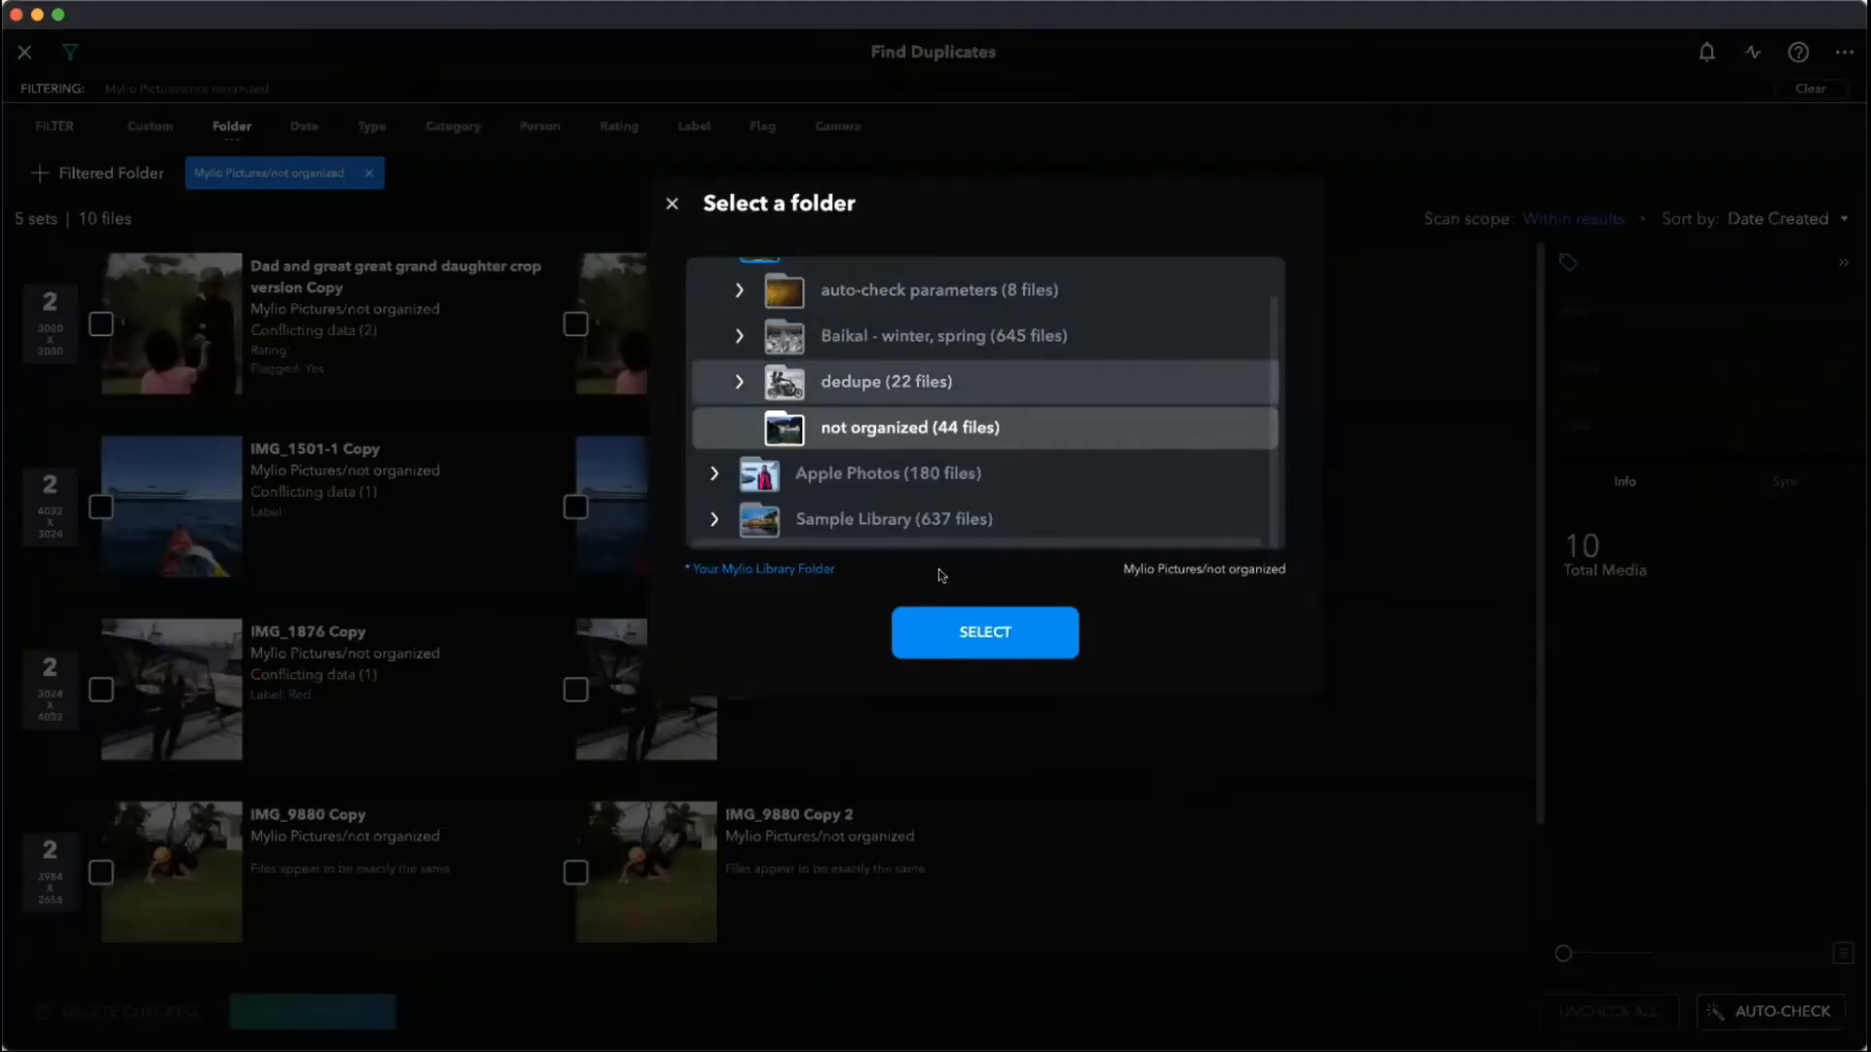
pyautogui.click(968, 631)
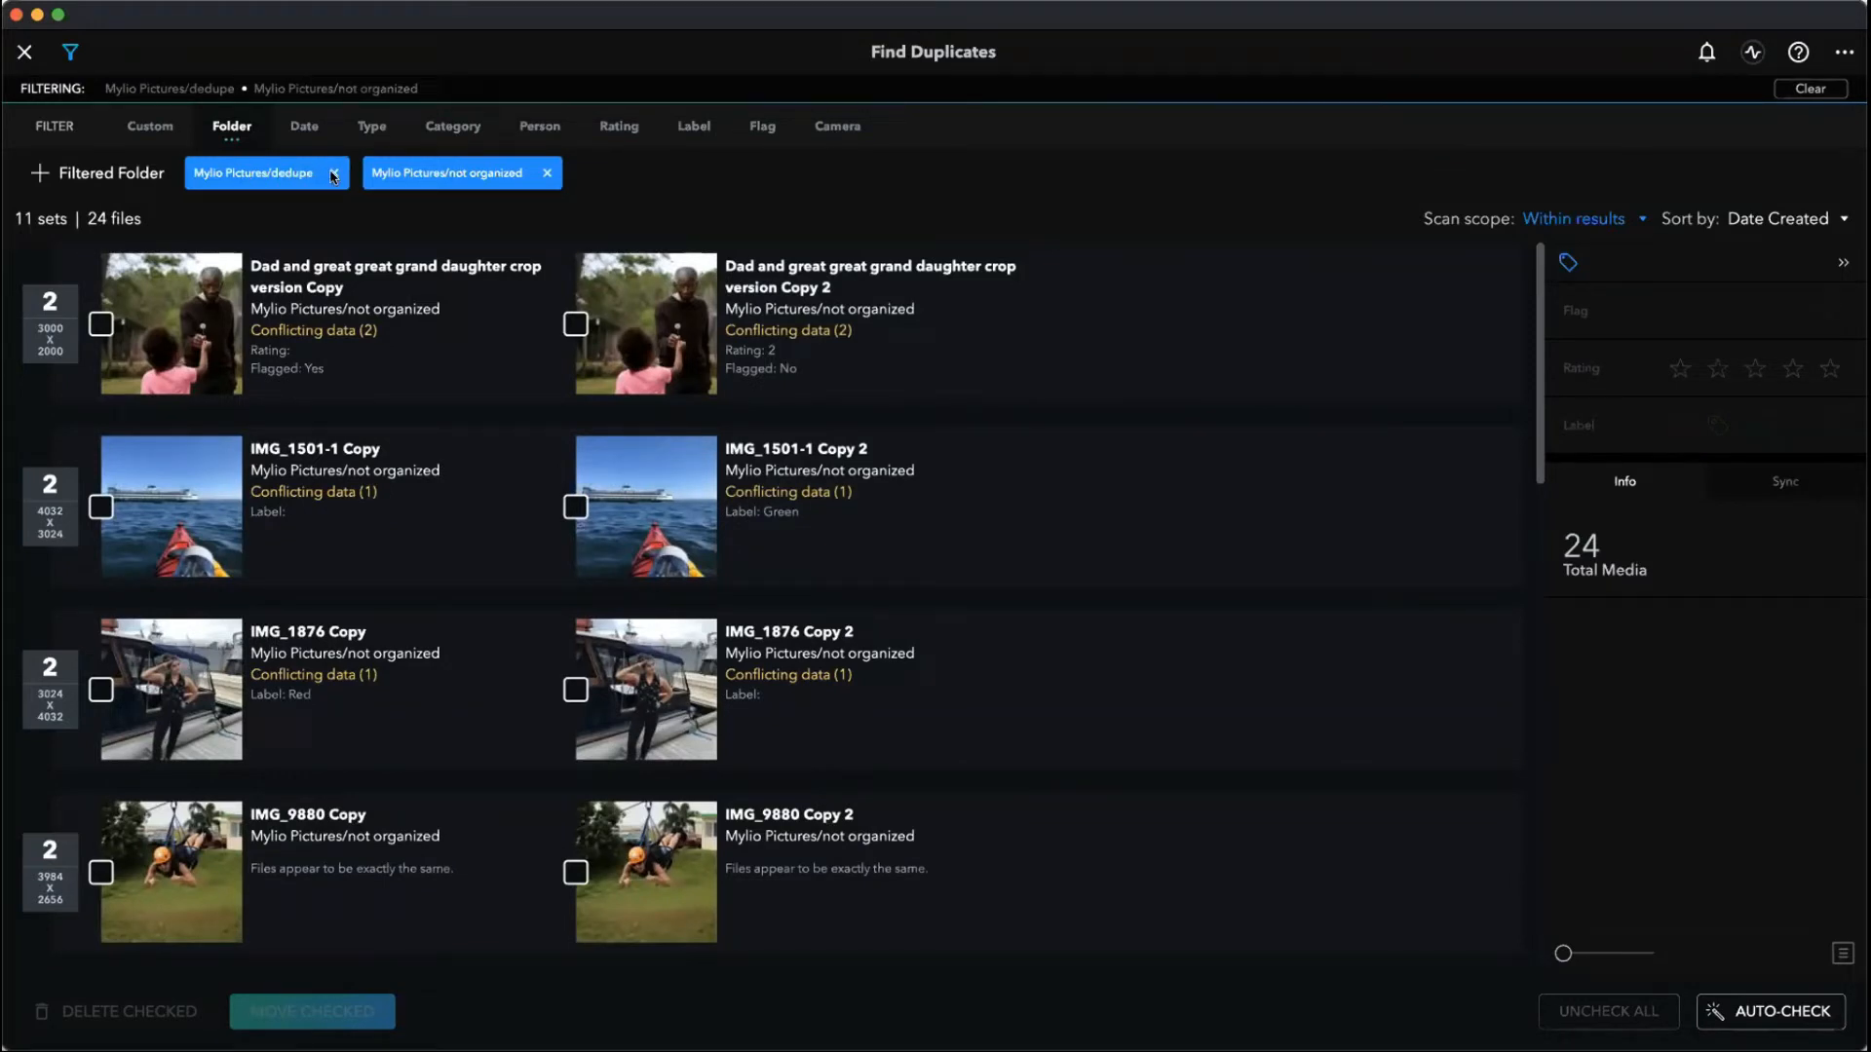
# - Clear all filters and open the custom filter for text entry
pyautogui.click(1805, 91)
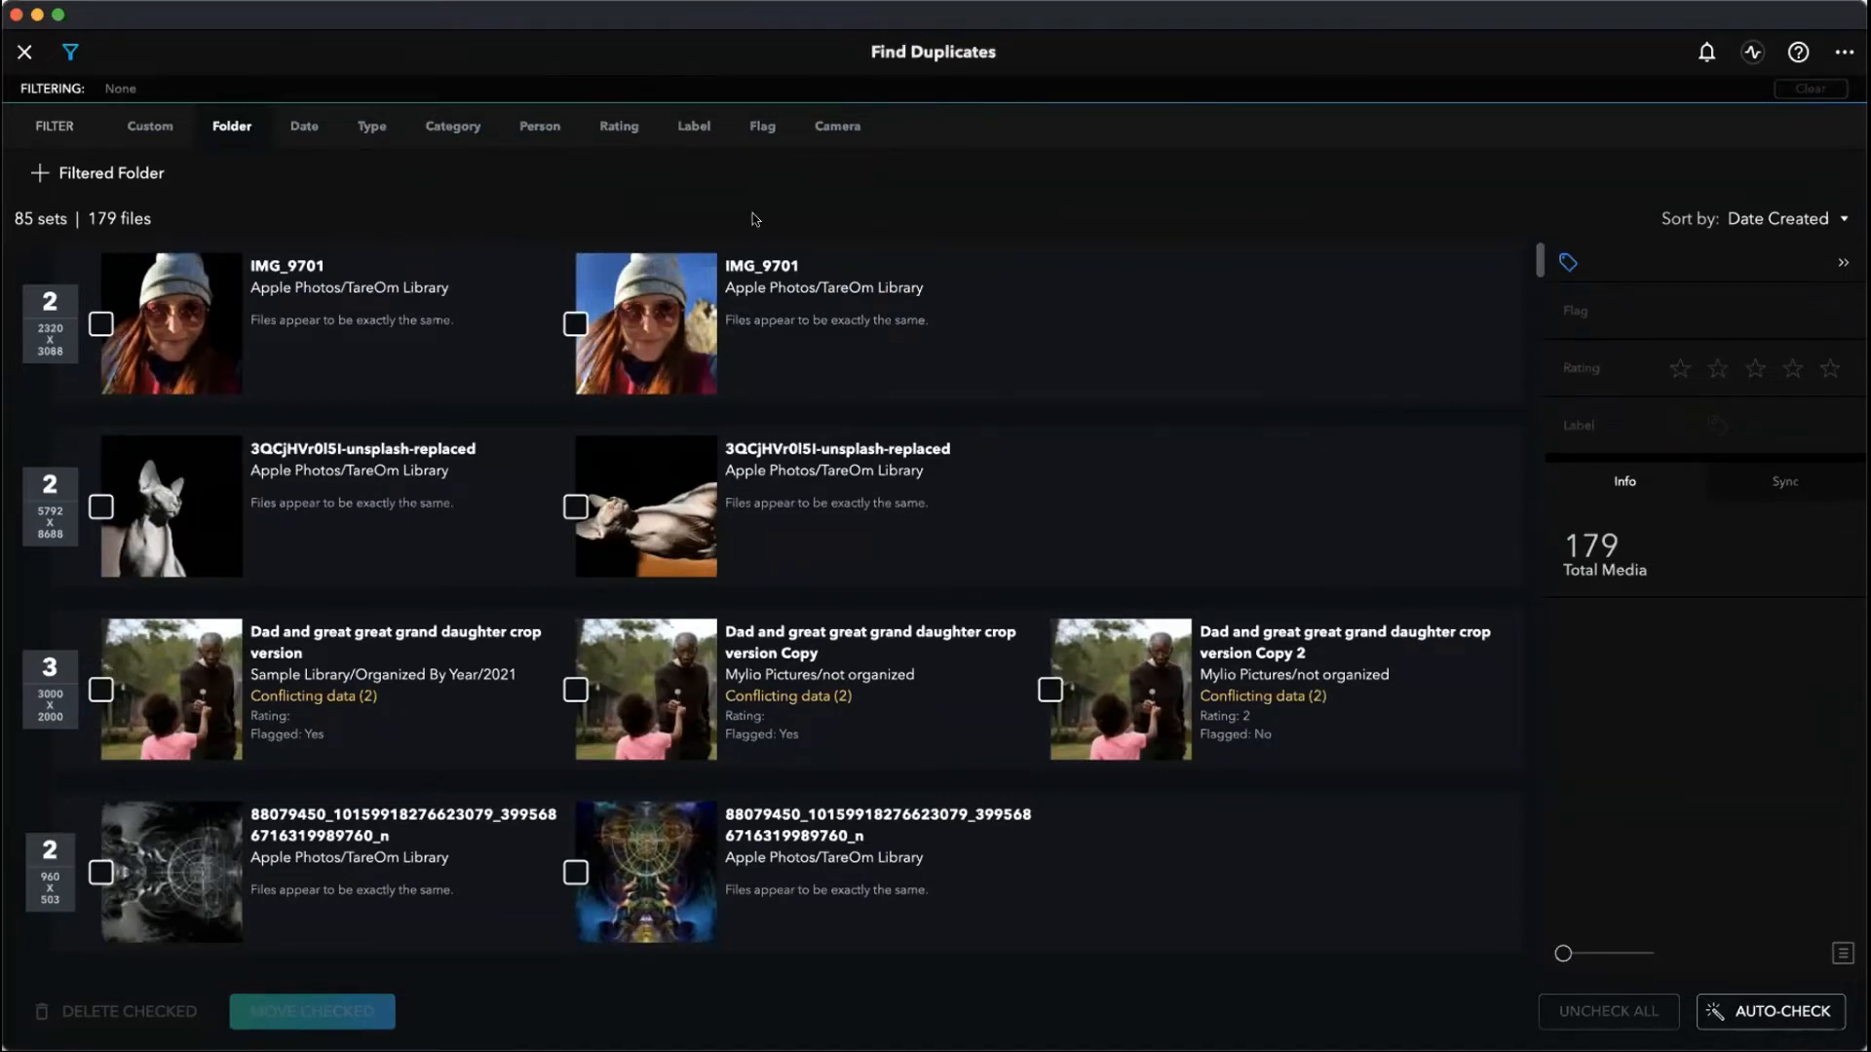
pyautogui.click(148, 130)
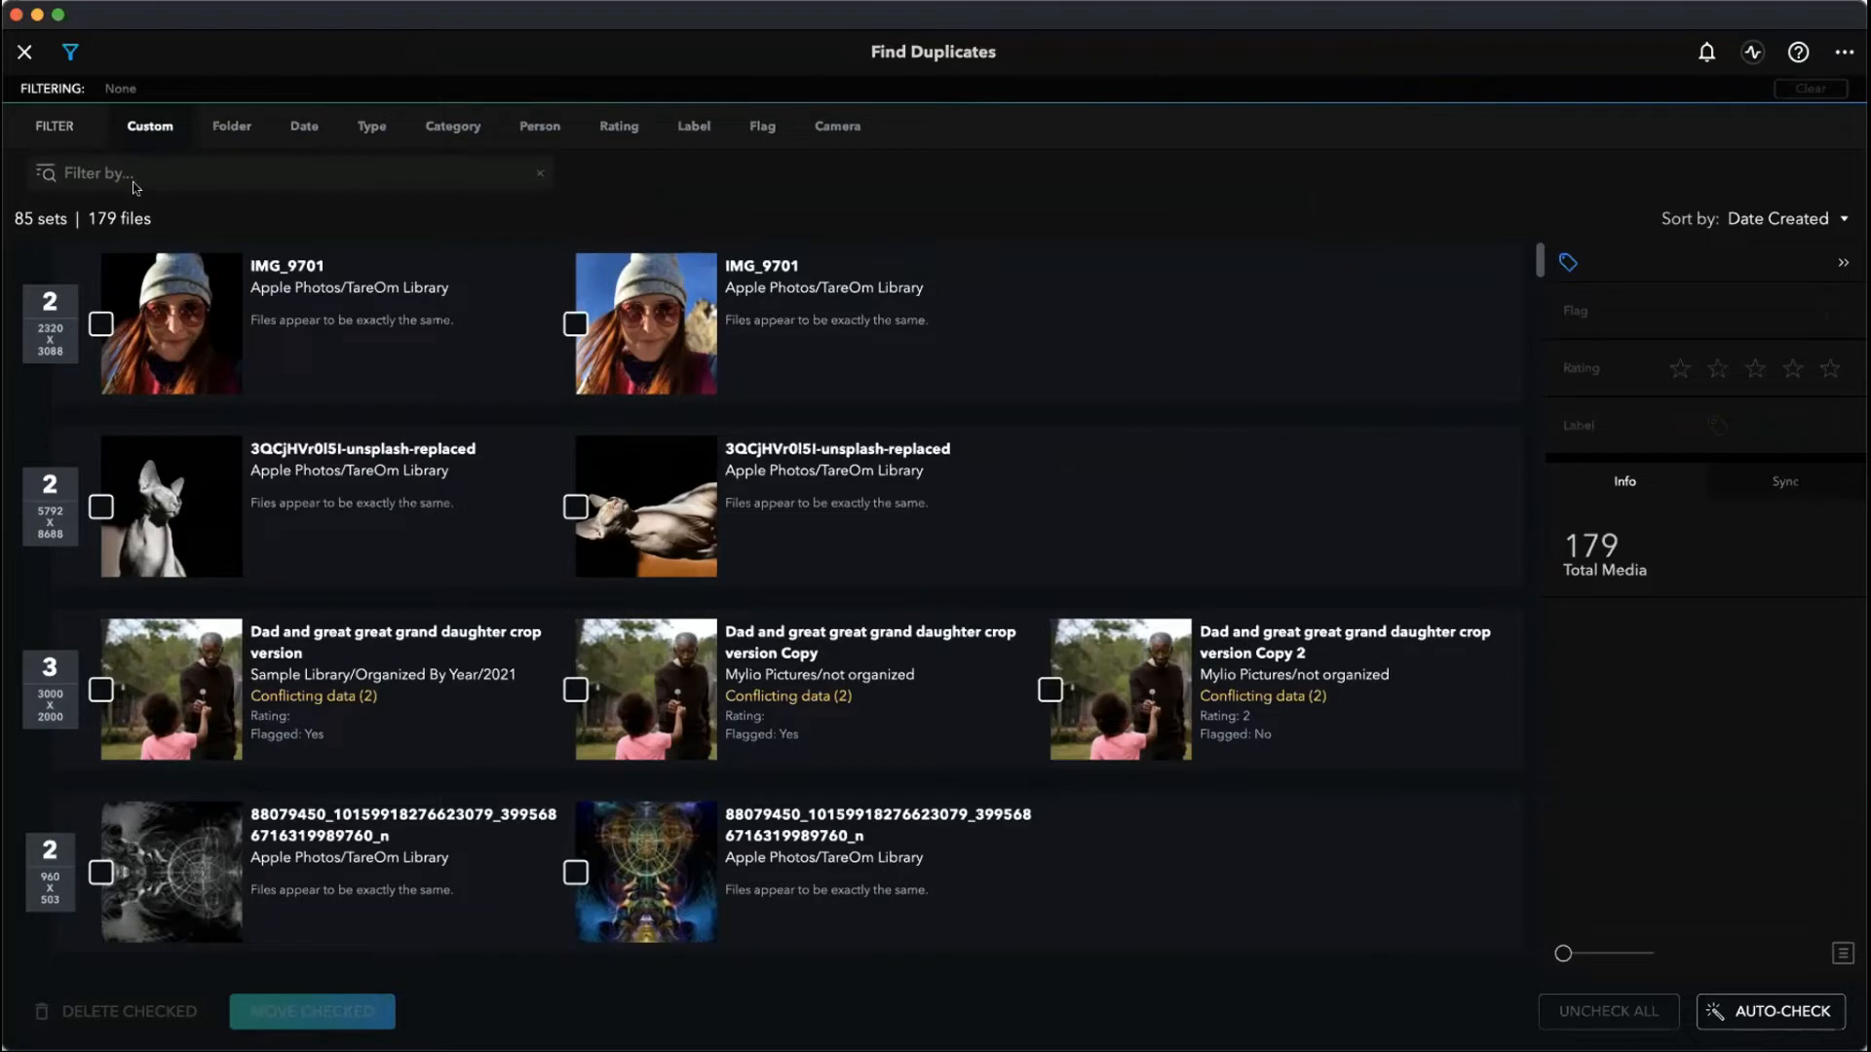
pyautogui.click(132, 180)
# - Look through the duplicate sets for files marked corrupt or incomplete, and select xdiavel-cruiserD
pyautogui.scroll(-3, 410, 625)
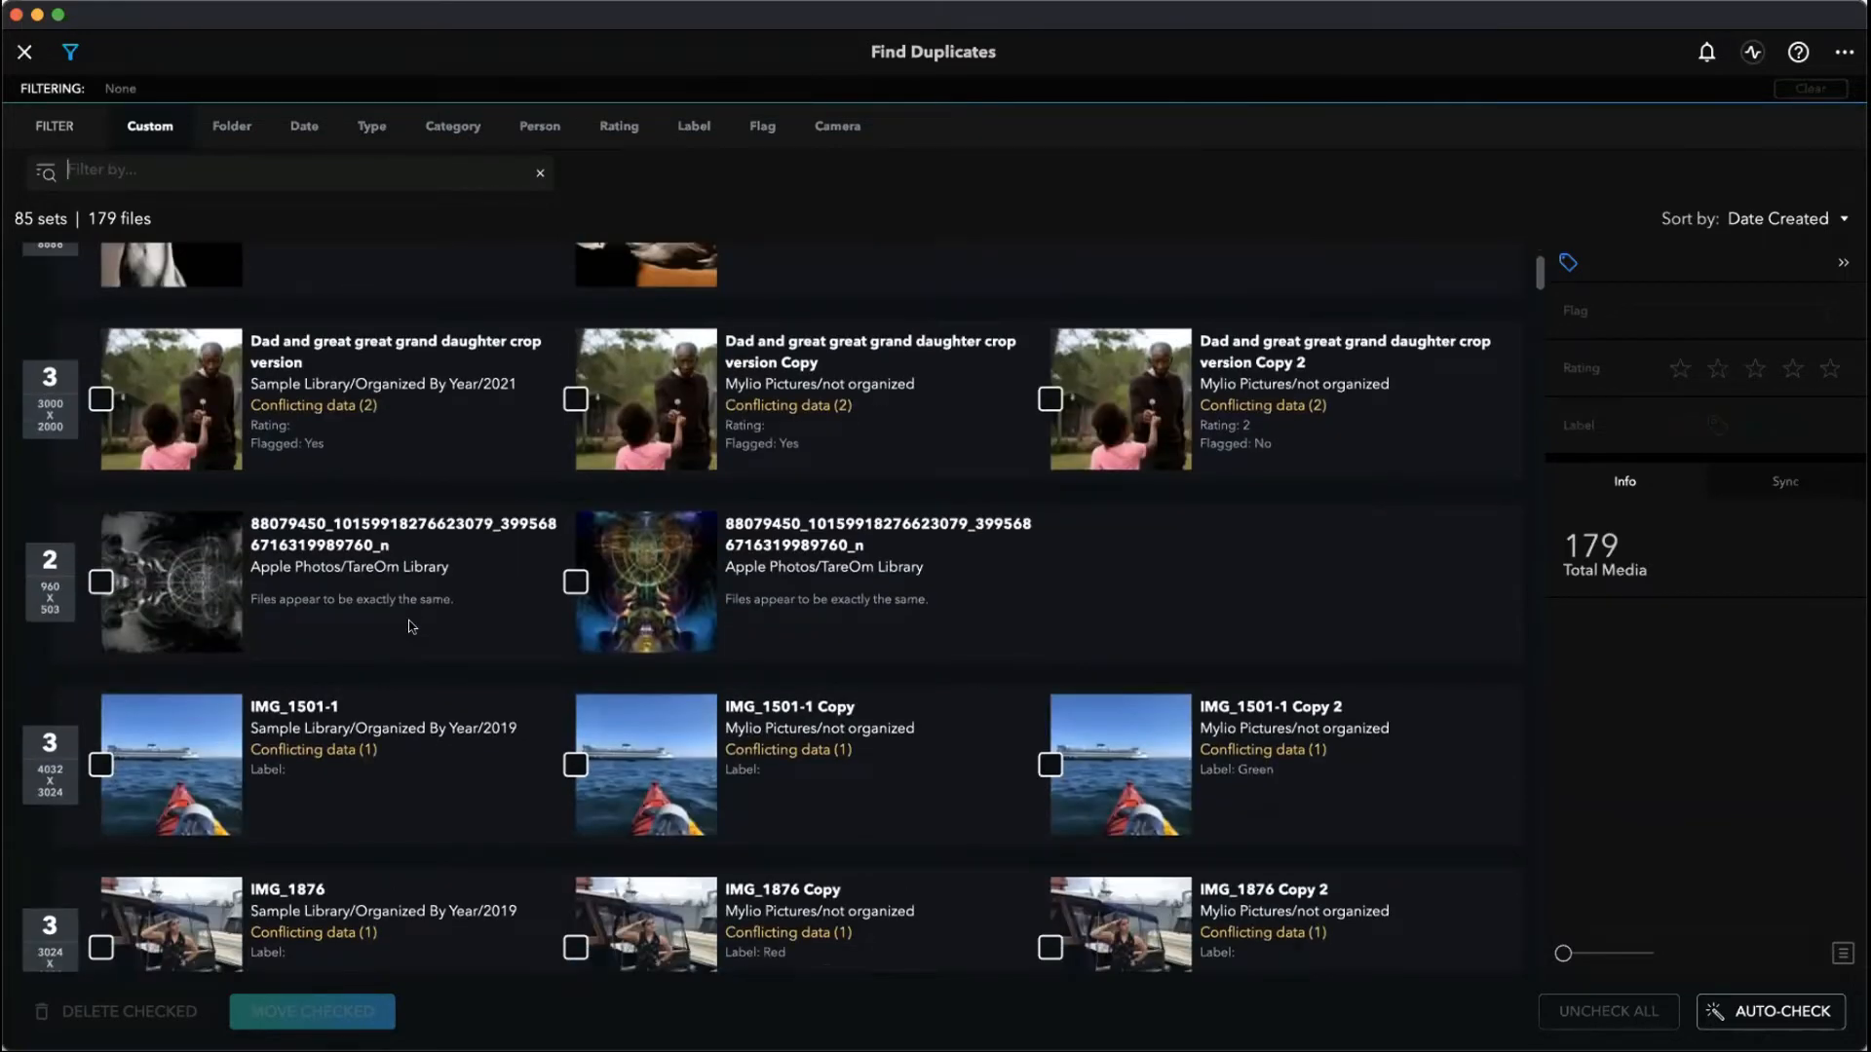
pyautogui.scroll(-2, 411, 626)
pyautogui.scroll(5, 598, 684)
pyautogui.scroll(1, 598, 684)
pyautogui.scroll(-3, 766, 627)
pyautogui.scroll(-9, 767, 627)
pyautogui.scroll(-20, 769, 626)
pyautogui.scroll(-2, 767, 630)
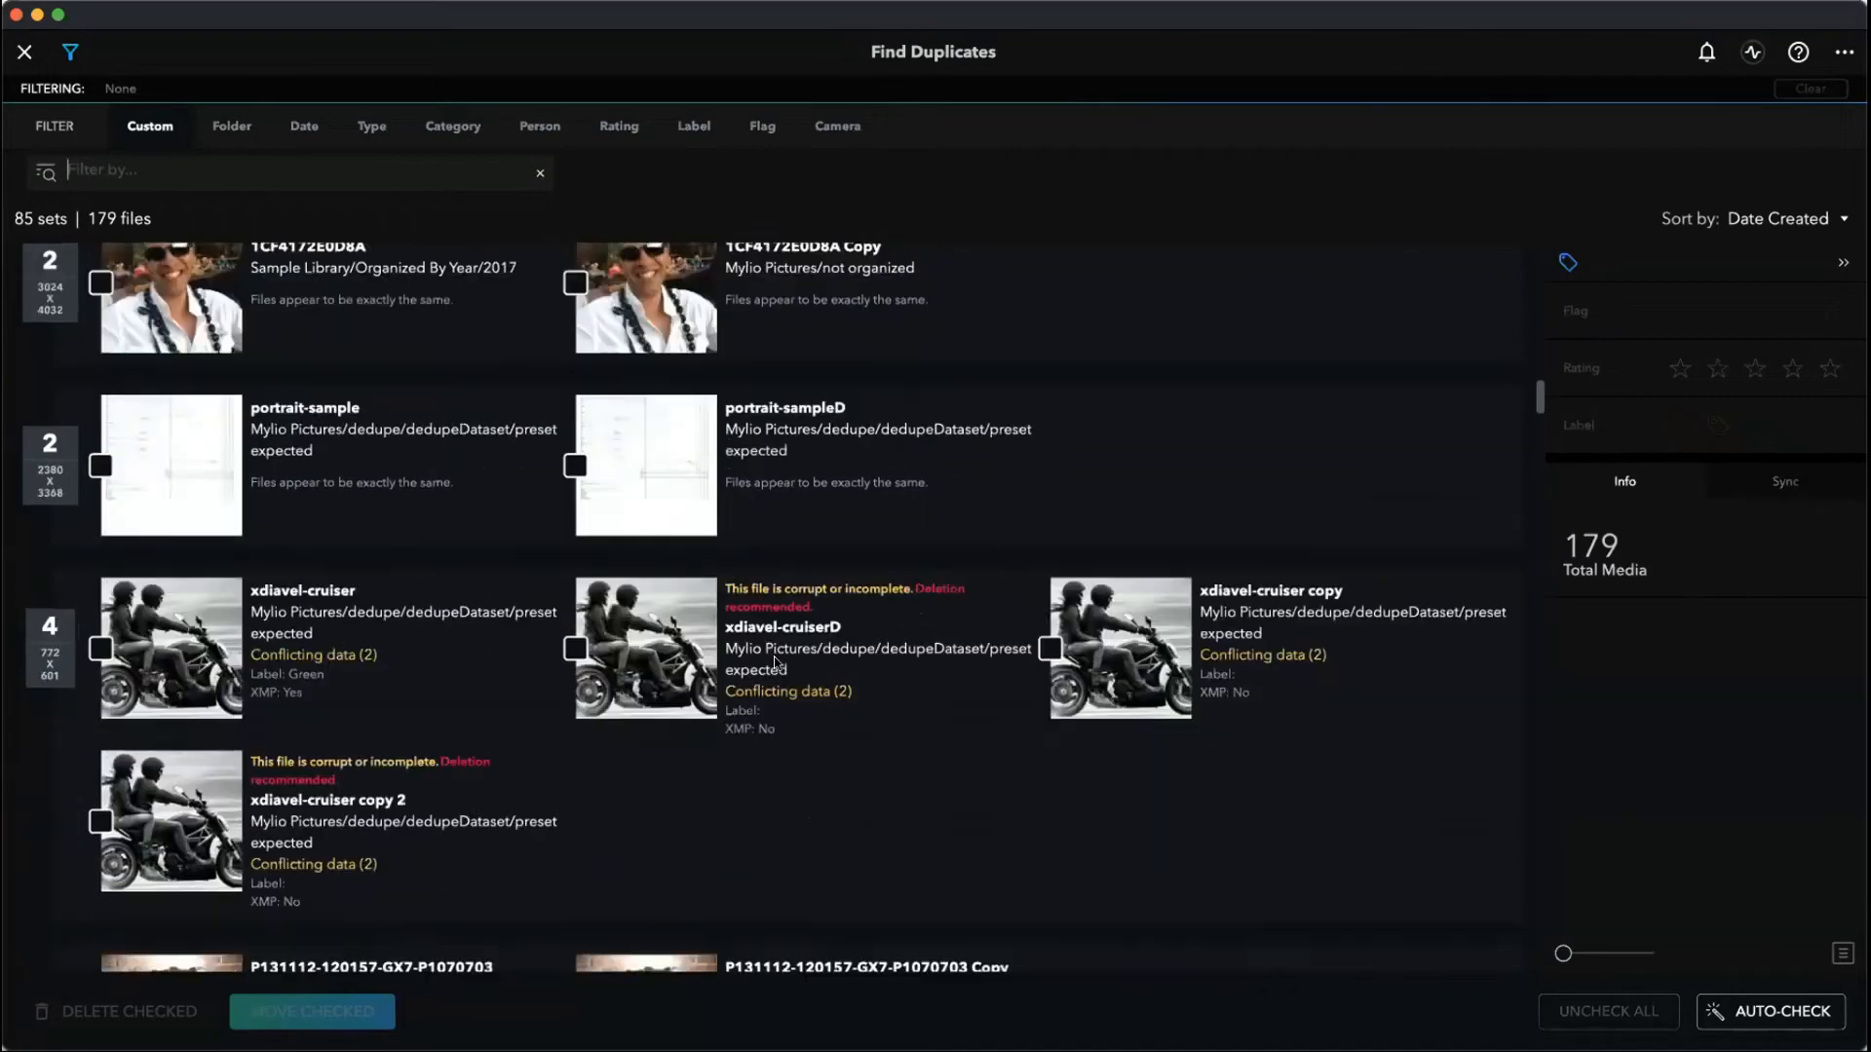
pyautogui.click(815, 662)
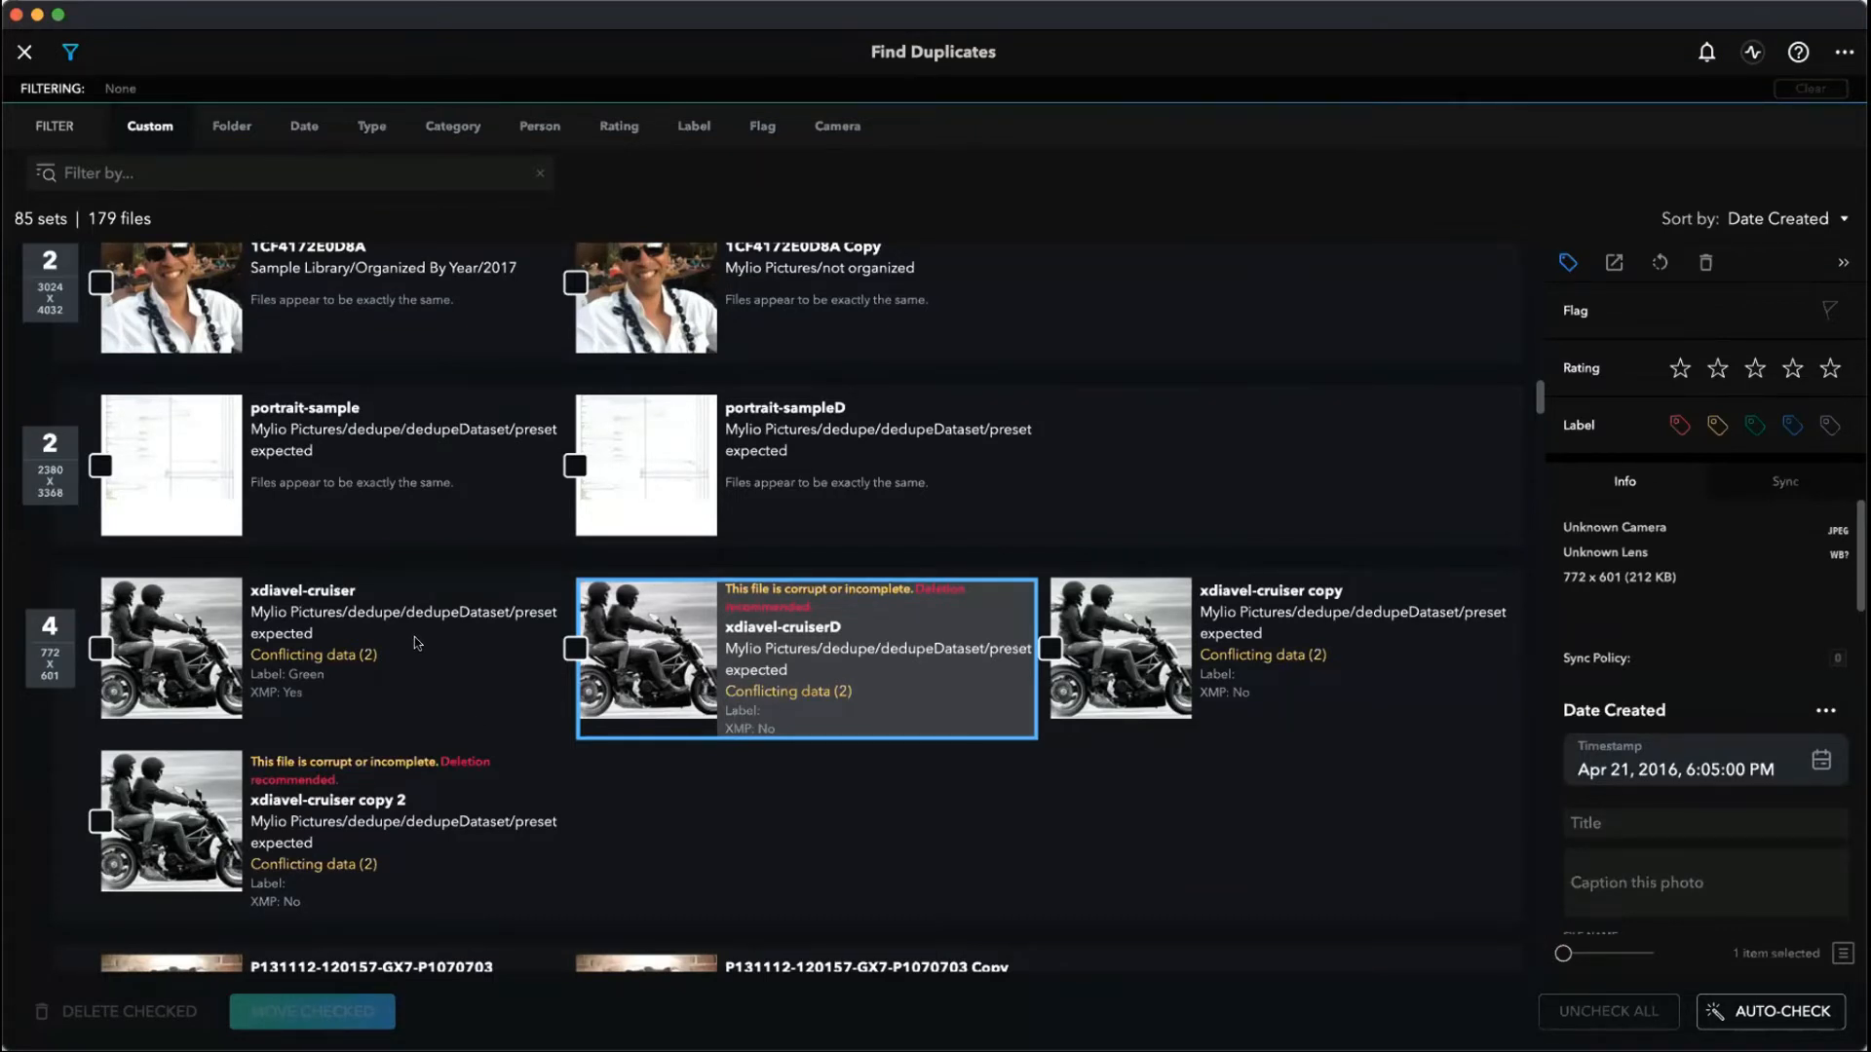
# - Apply the custom filter lostOriginal:true and set the scan scope to Entire library
pyautogui.click(114, 182)
pyautogui.write('lostOriginal:true')
pyautogui.press('Return')
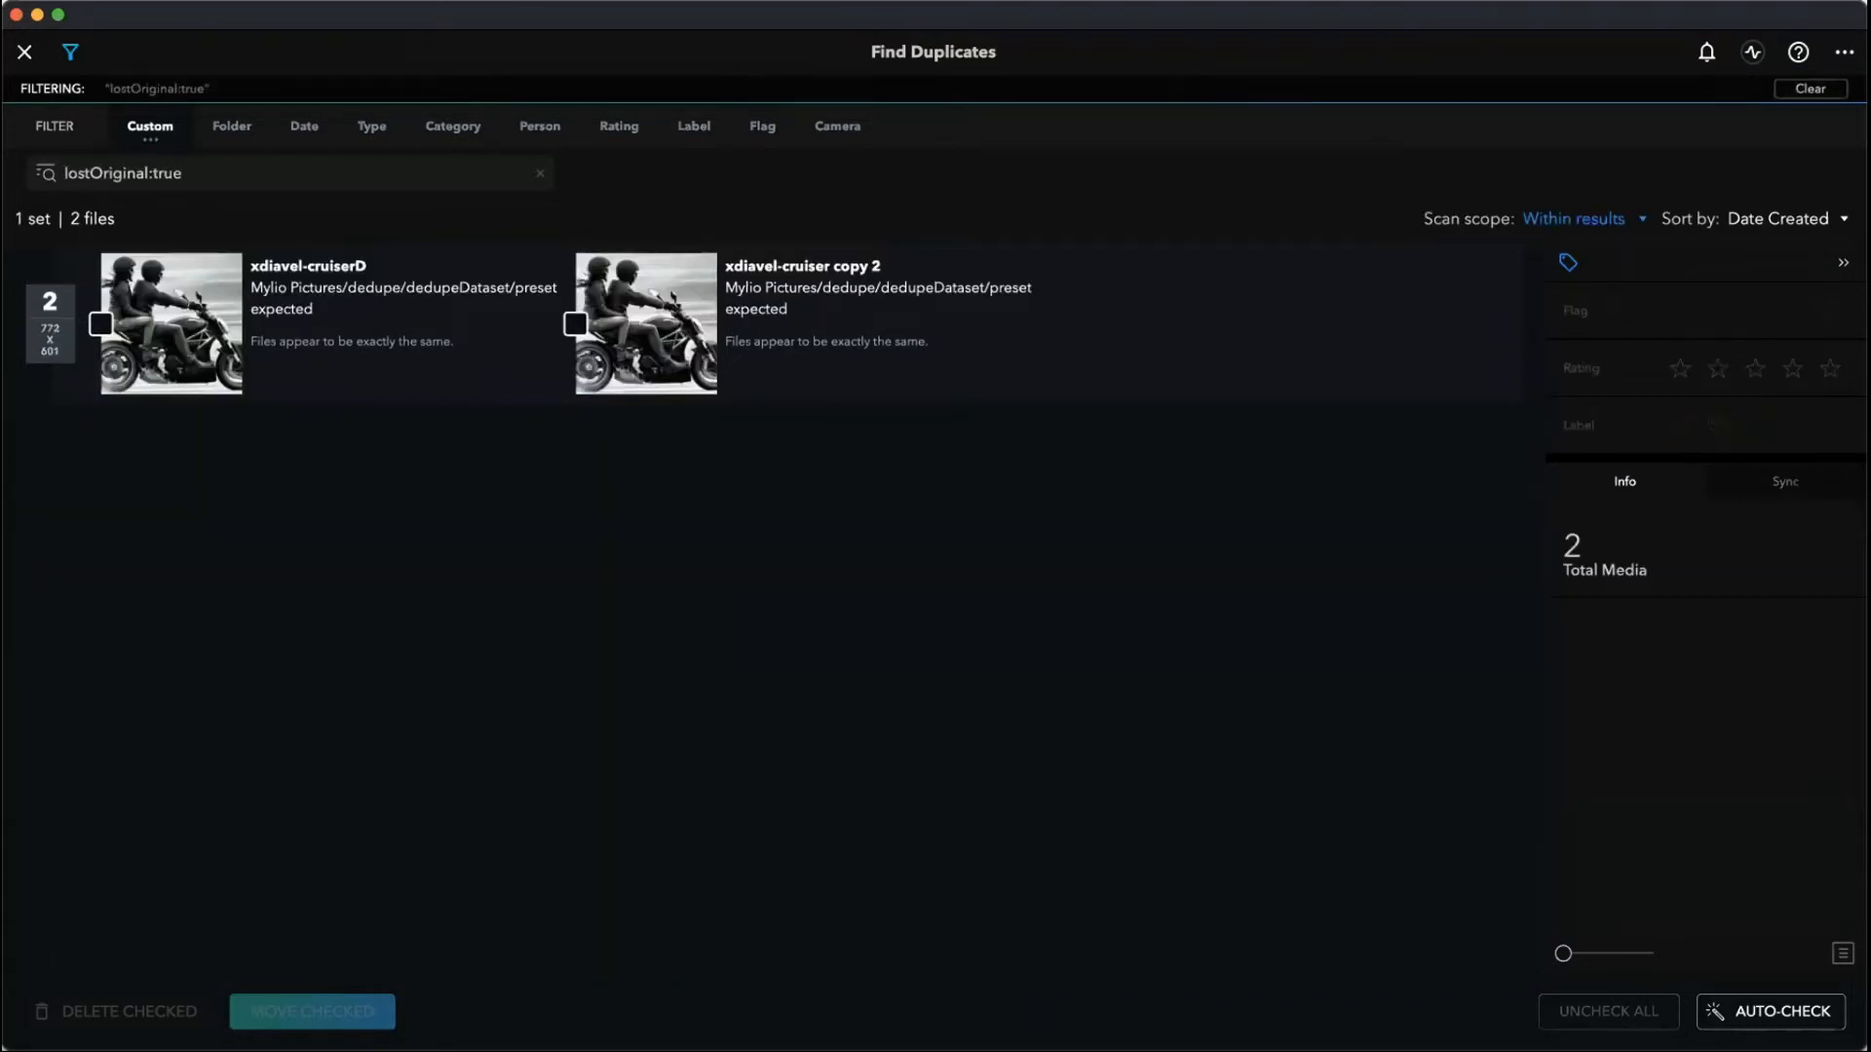
pyautogui.click(1616, 228)
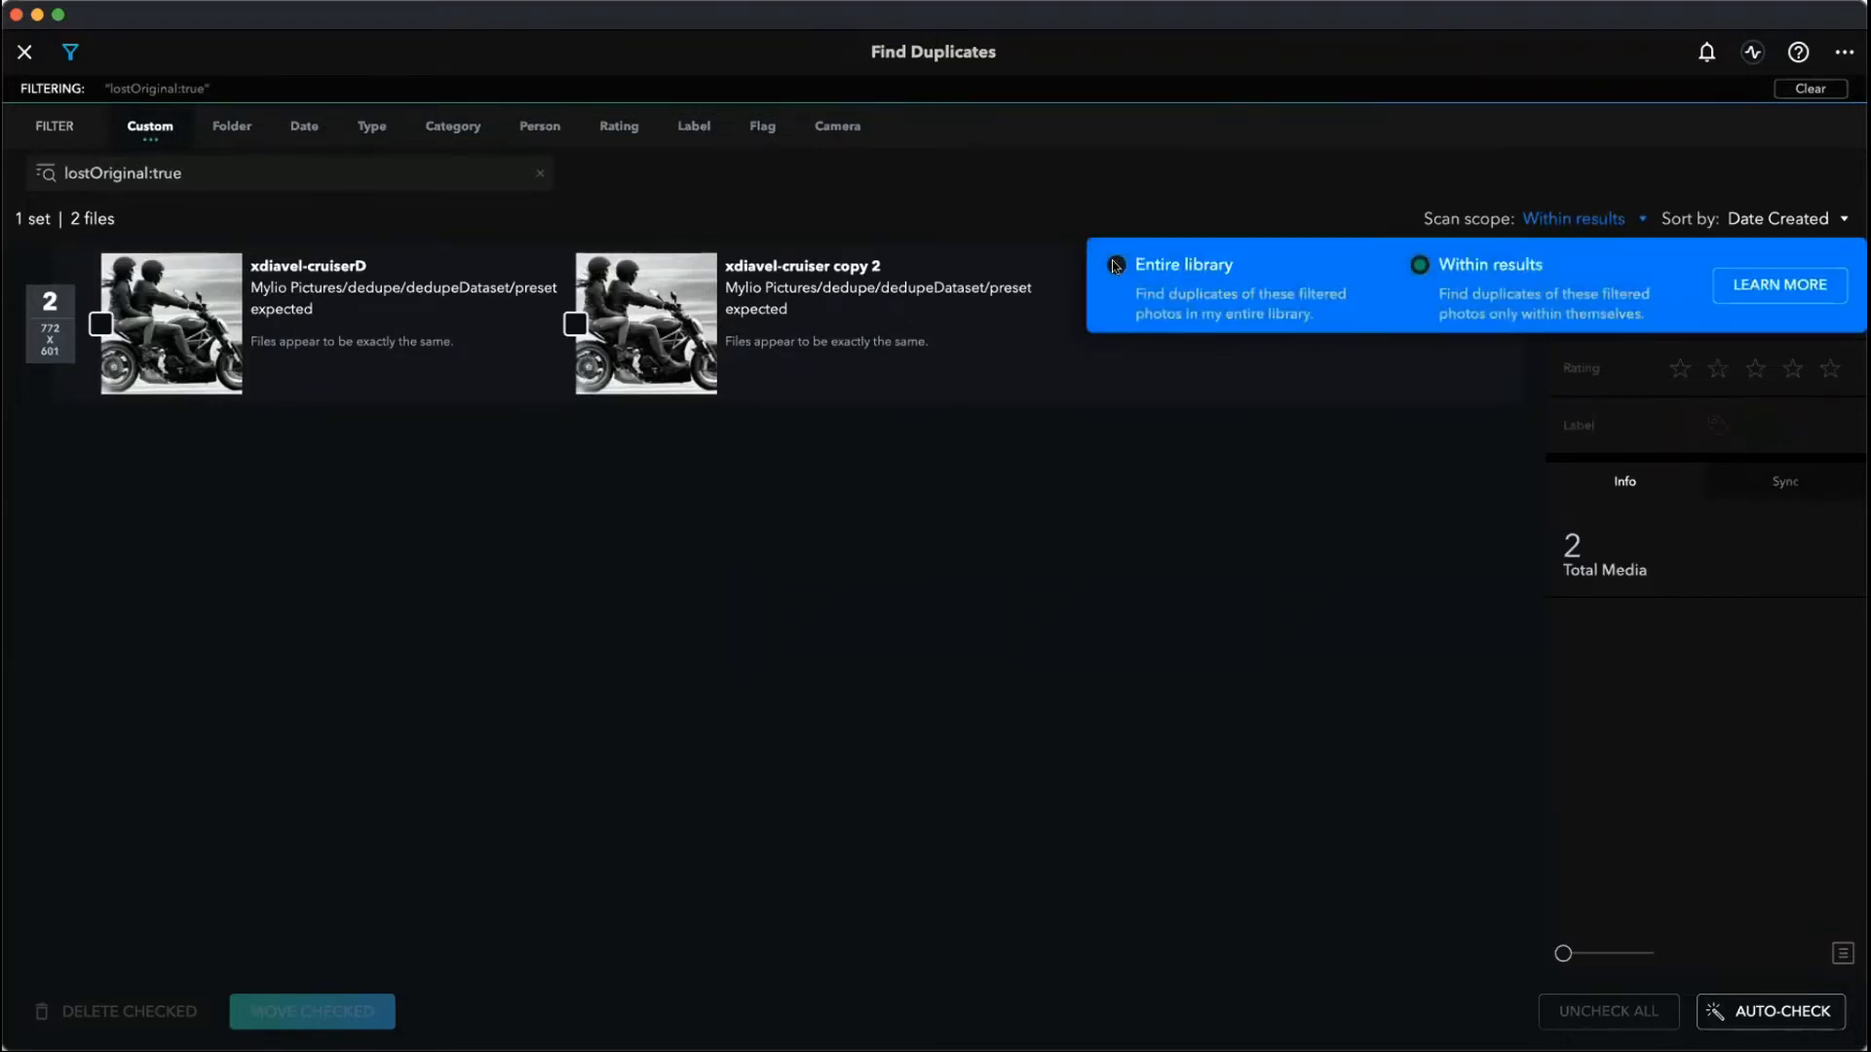
pyautogui.click(1114, 266)
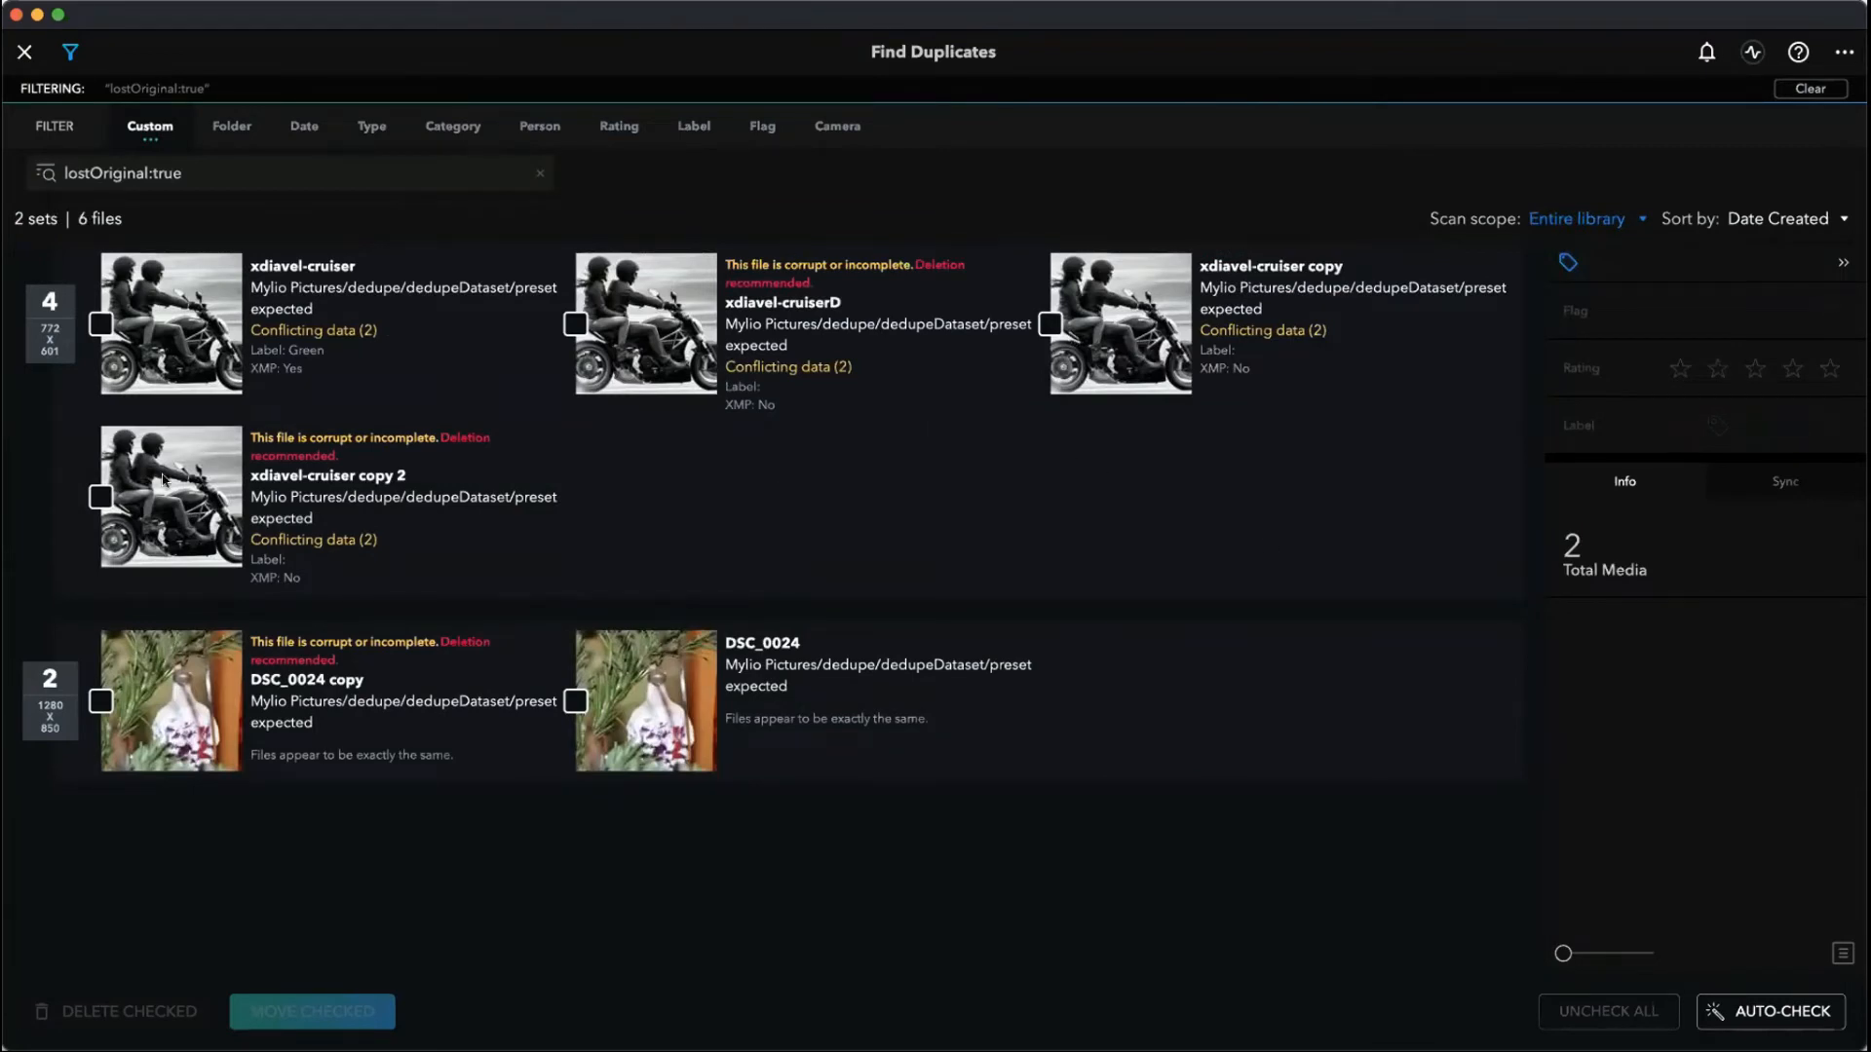
# - Inspect the corrupt xdiavel-cruiserD file, and run auto-check on the filtered sets with the current criteria
pyautogui.click(805, 359)
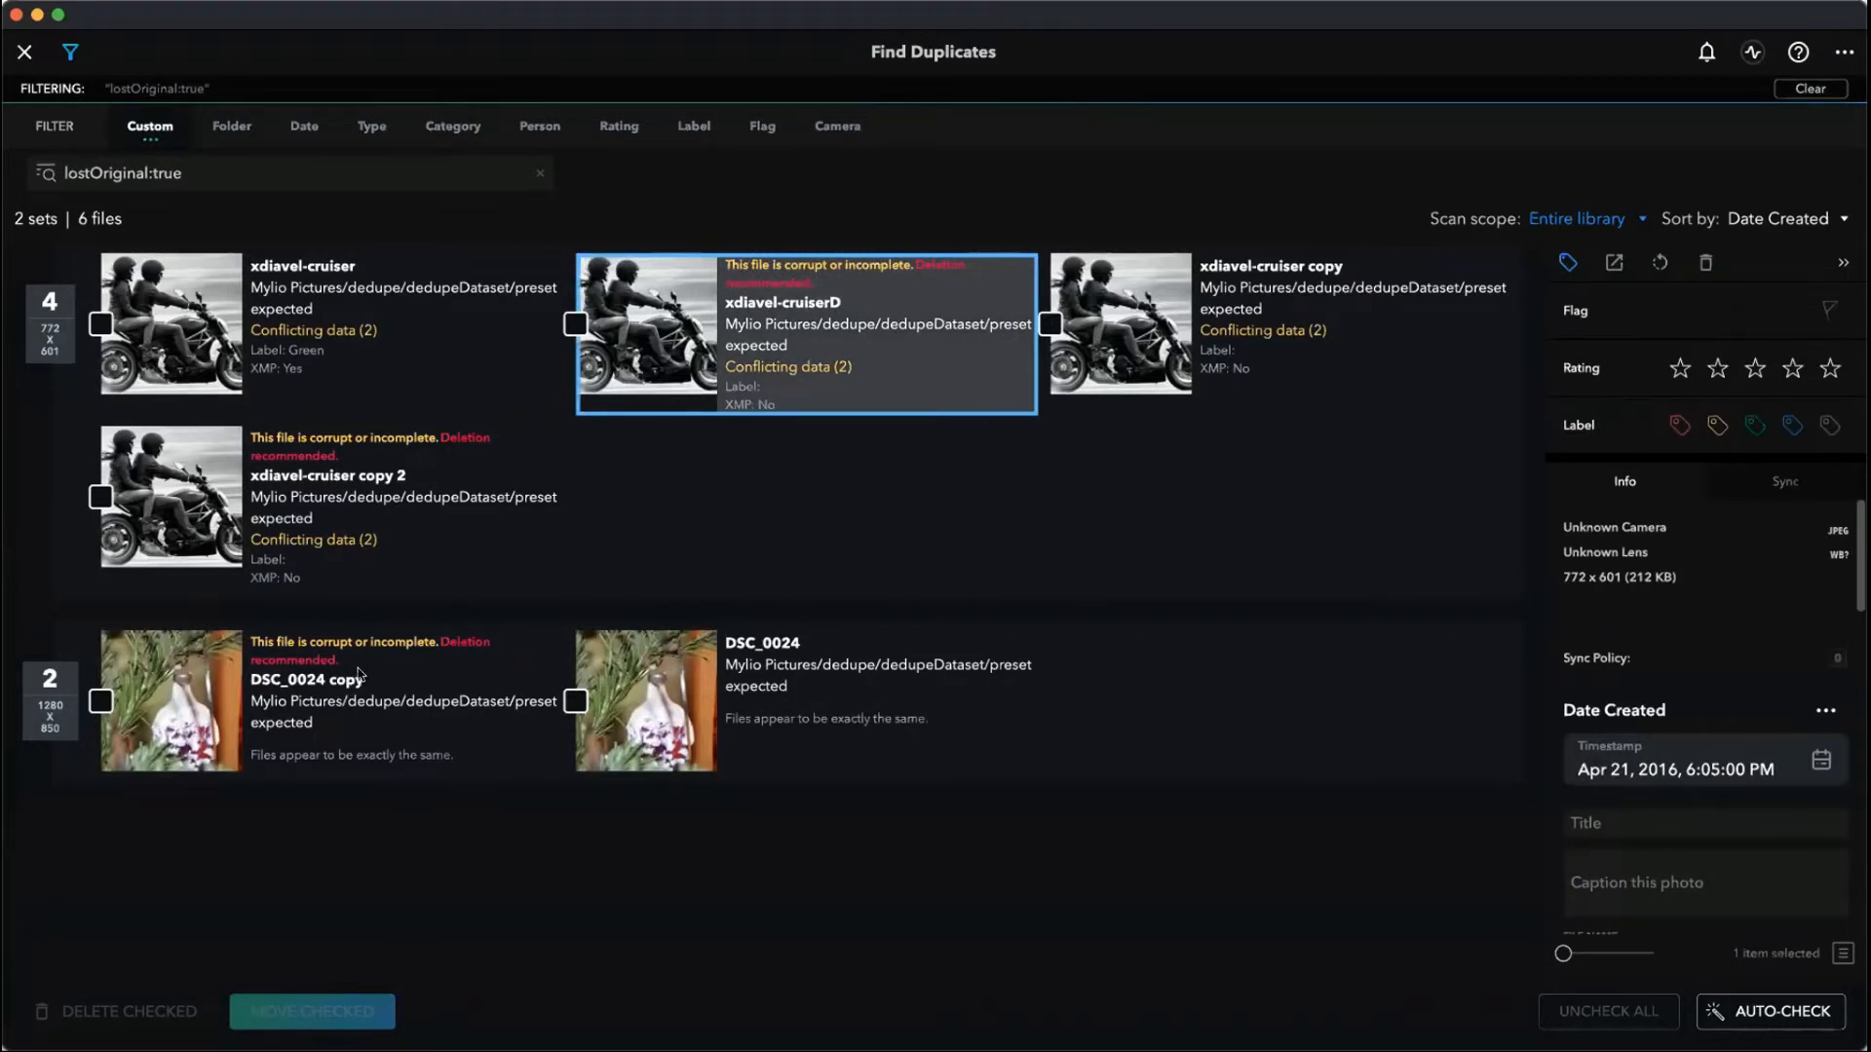
pyautogui.click(410, 865)
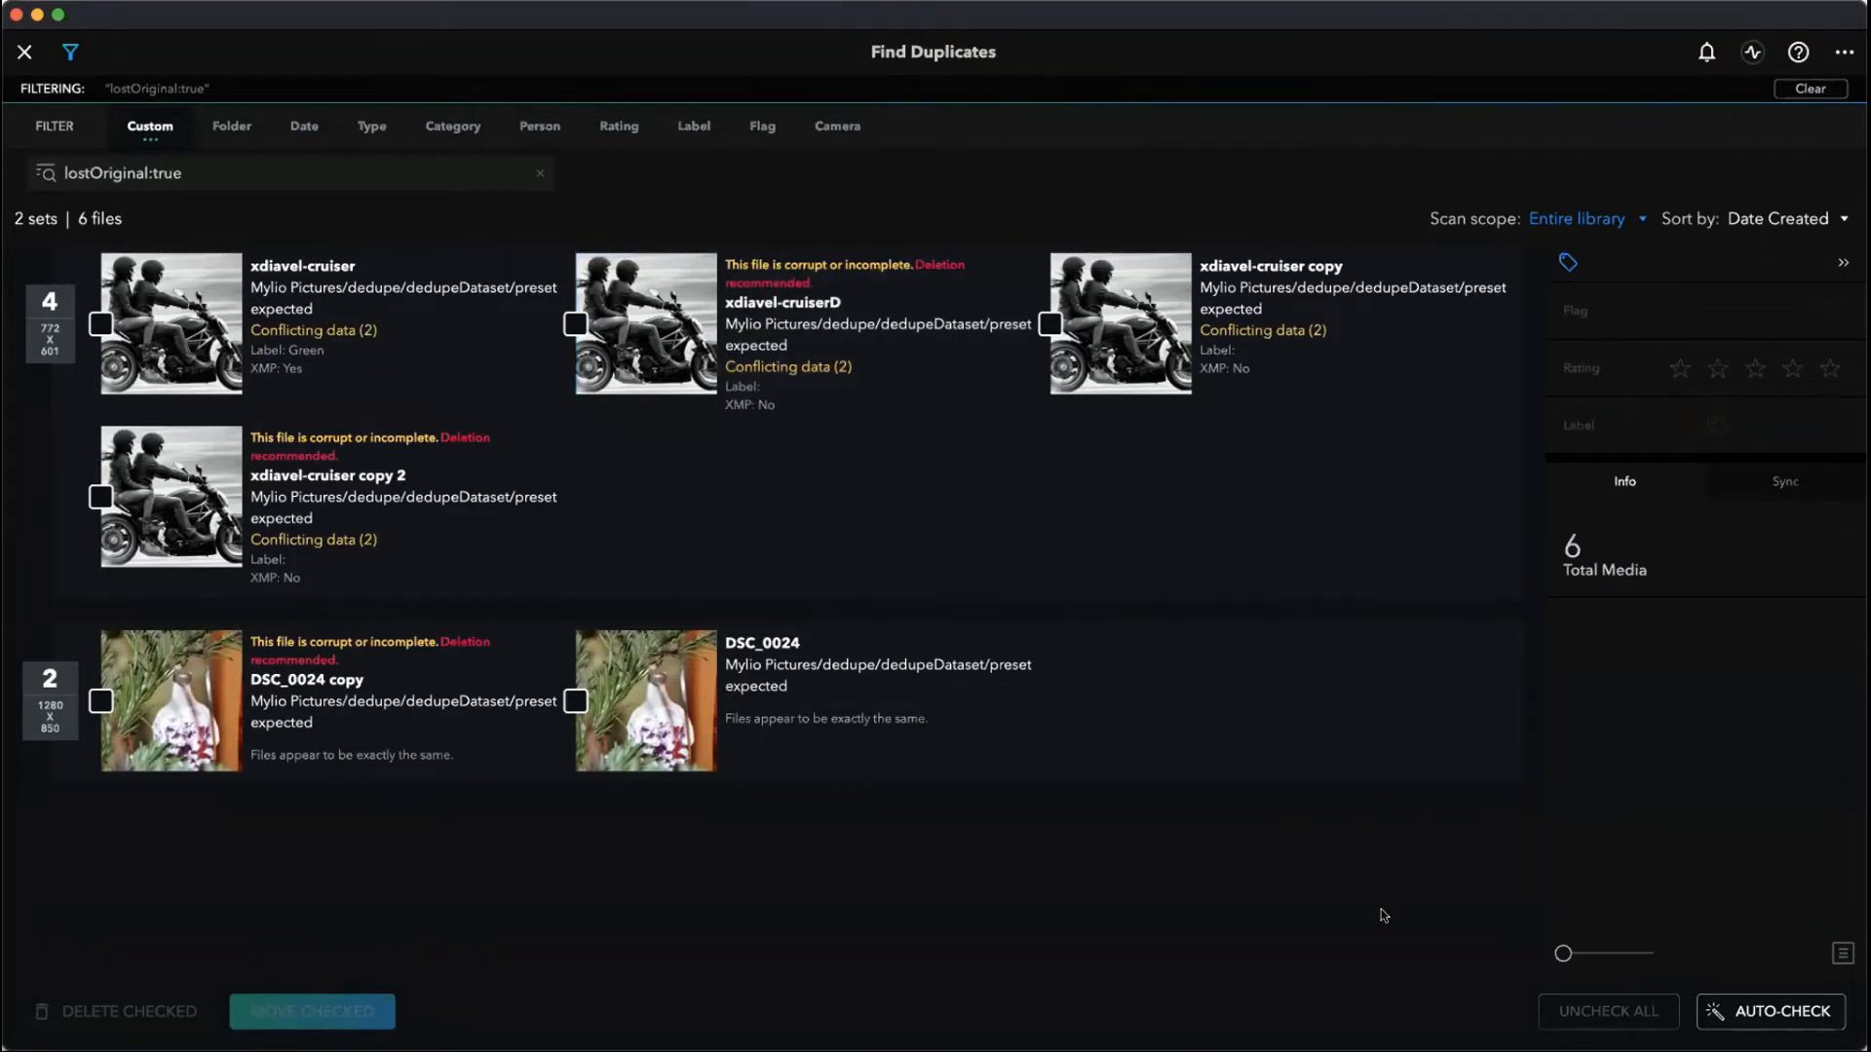
pyautogui.click(1751, 1015)
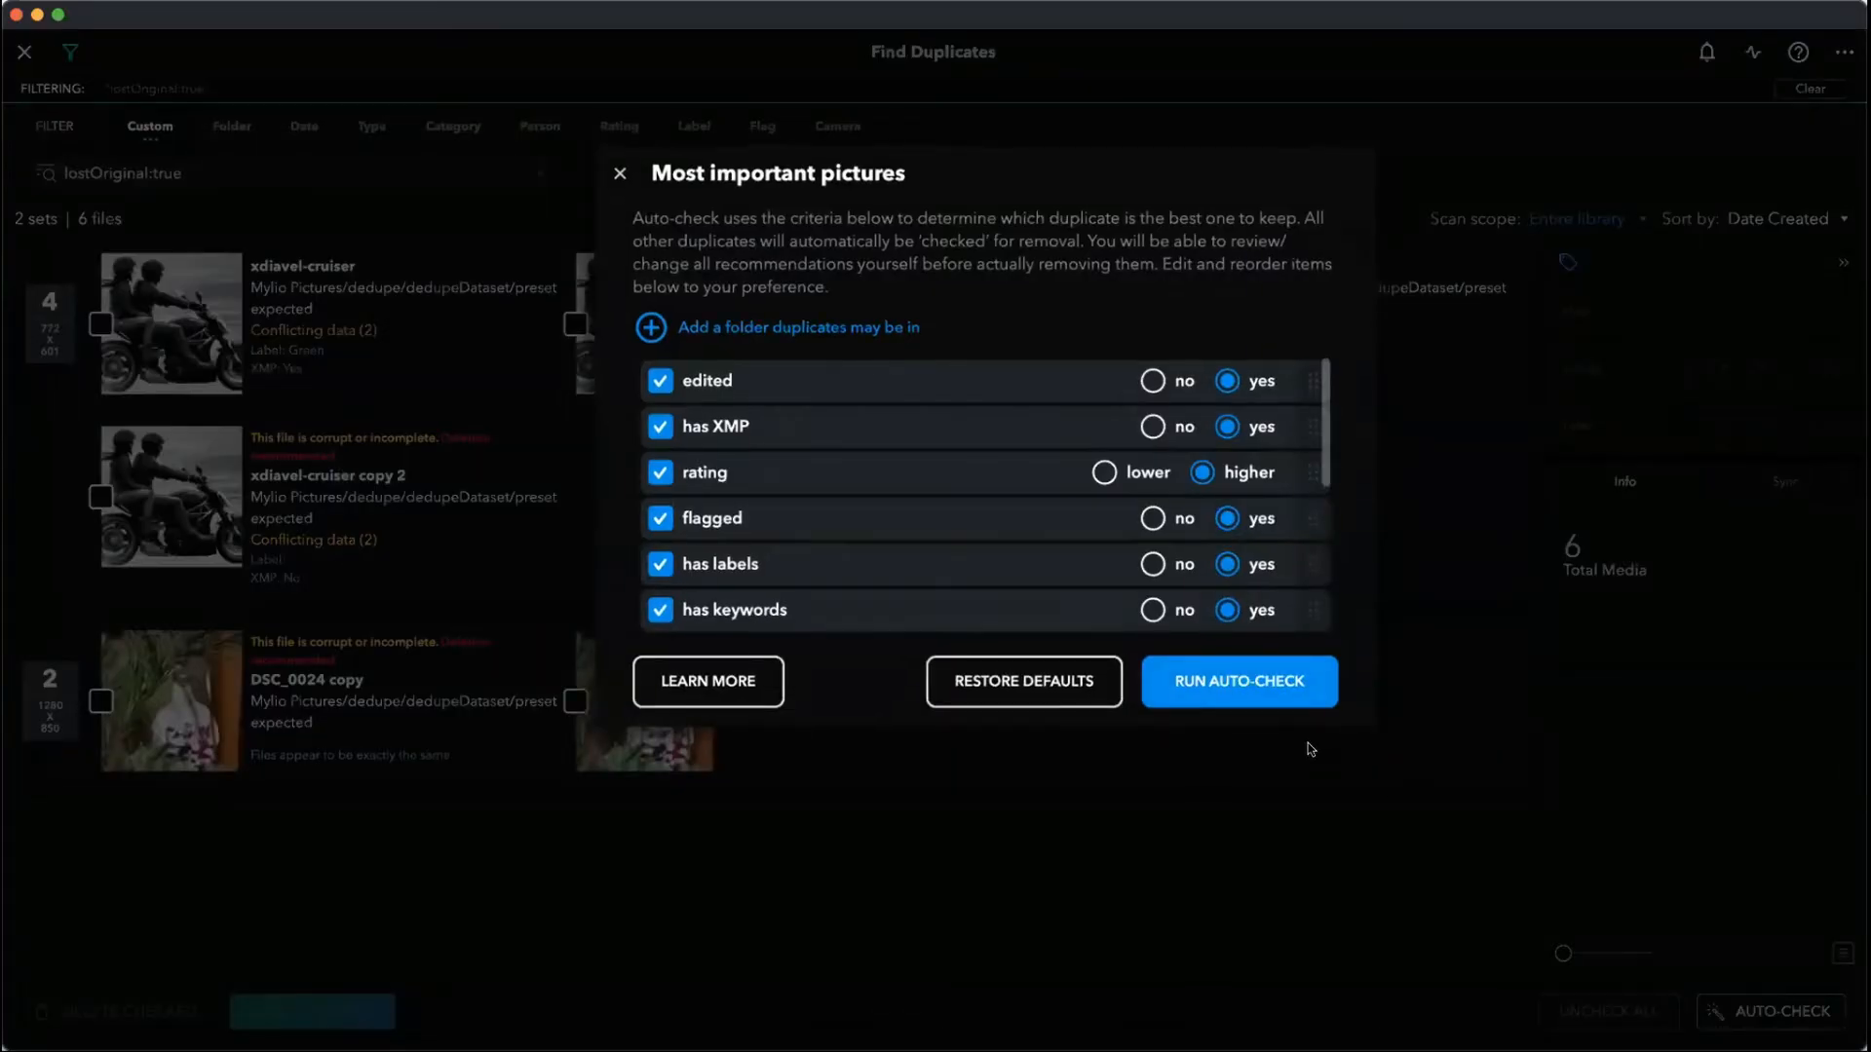
pyautogui.click(1241, 682)
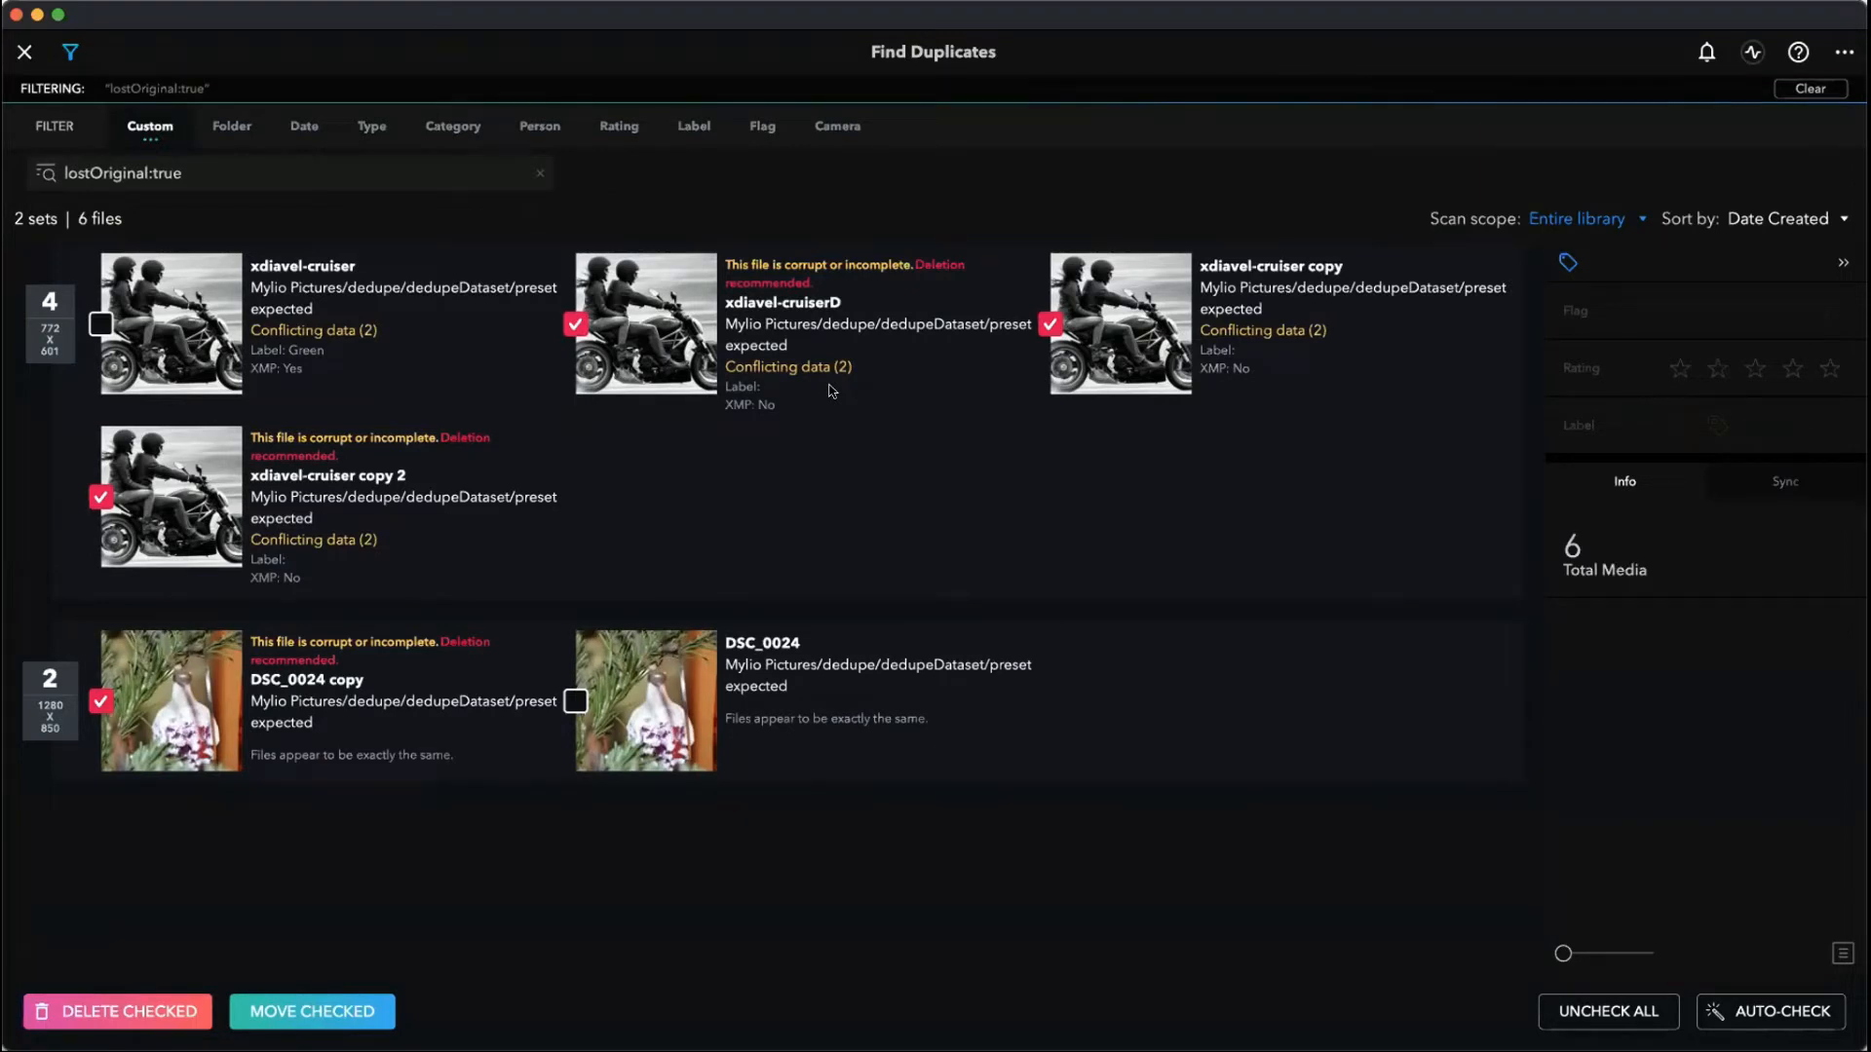
# - Uncheck and recheck xdiavel-cruiserD, and compare it with xdiavel-cruiser by selecting each file
pyautogui.click(574, 324)
pyautogui.click(574, 323)
pyautogui.click(379, 315)
pyautogui.click(824, 312)
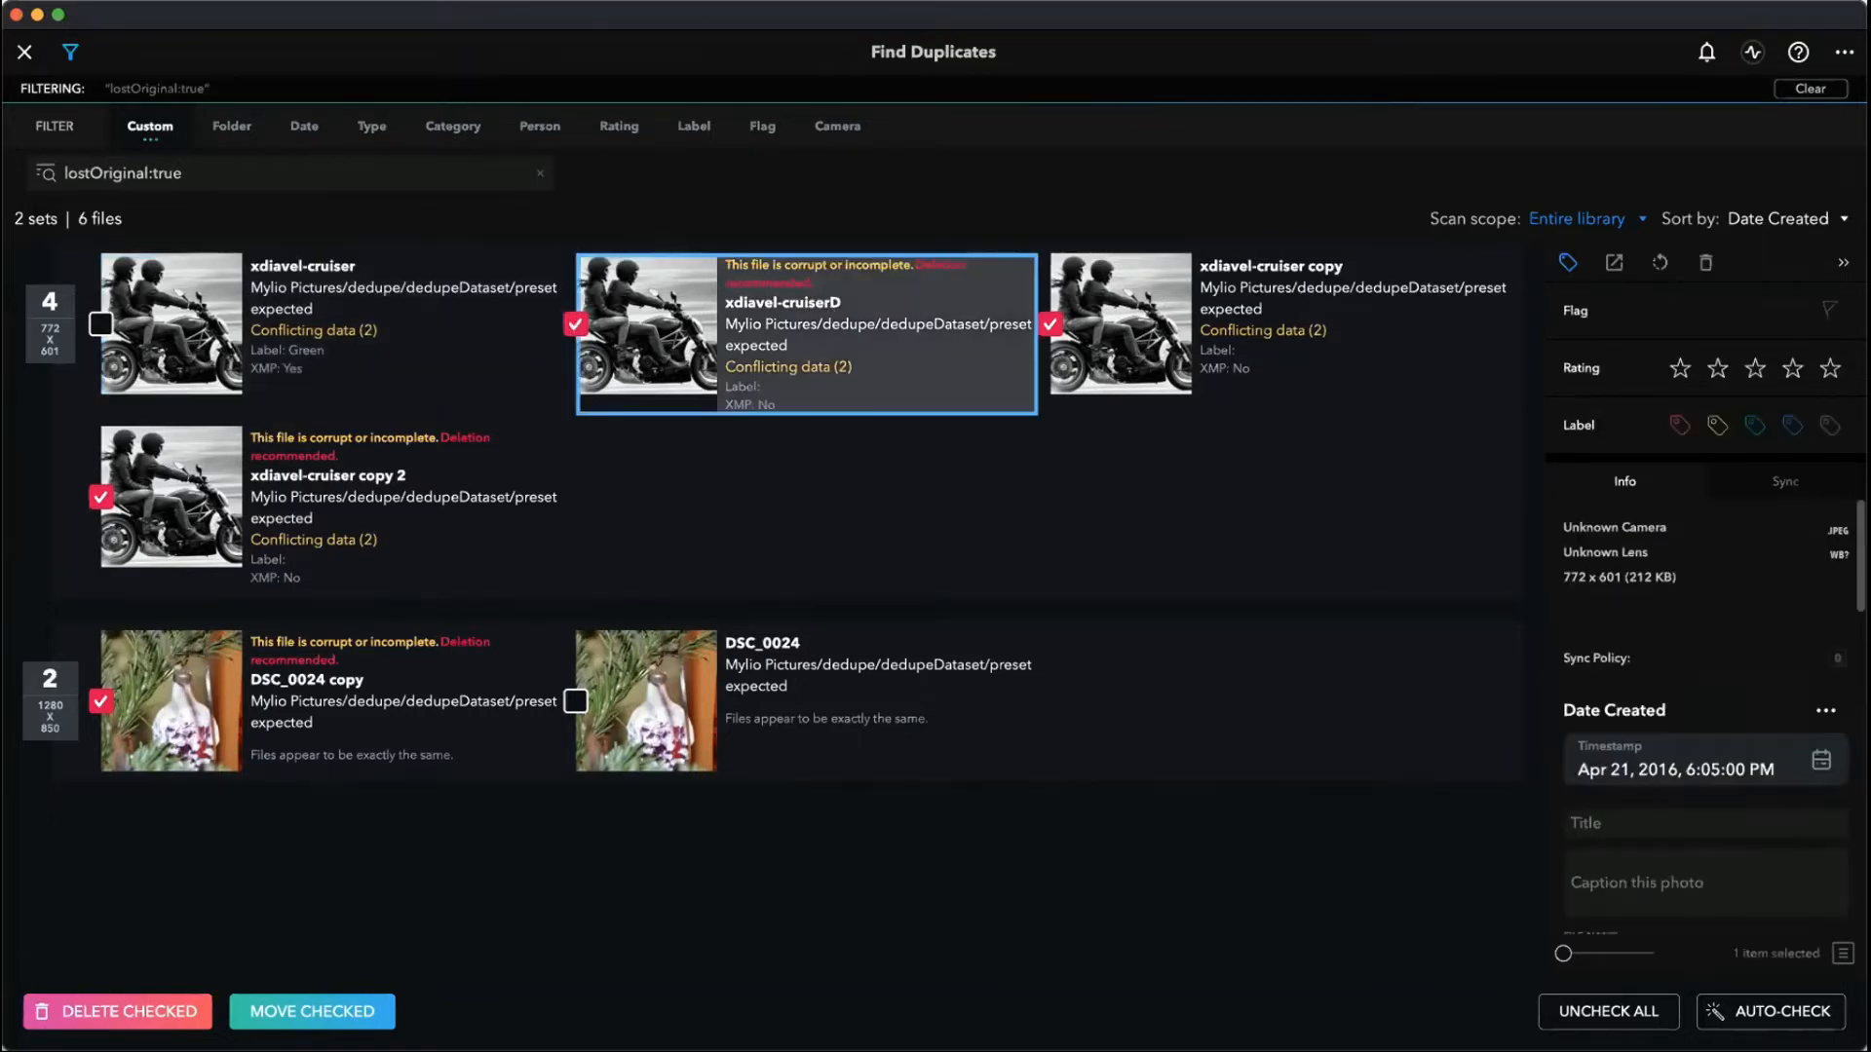
# - Uncheck all the duplicates and clear the lostOriginal:true filter
pyautogui.click(1607, 1014)
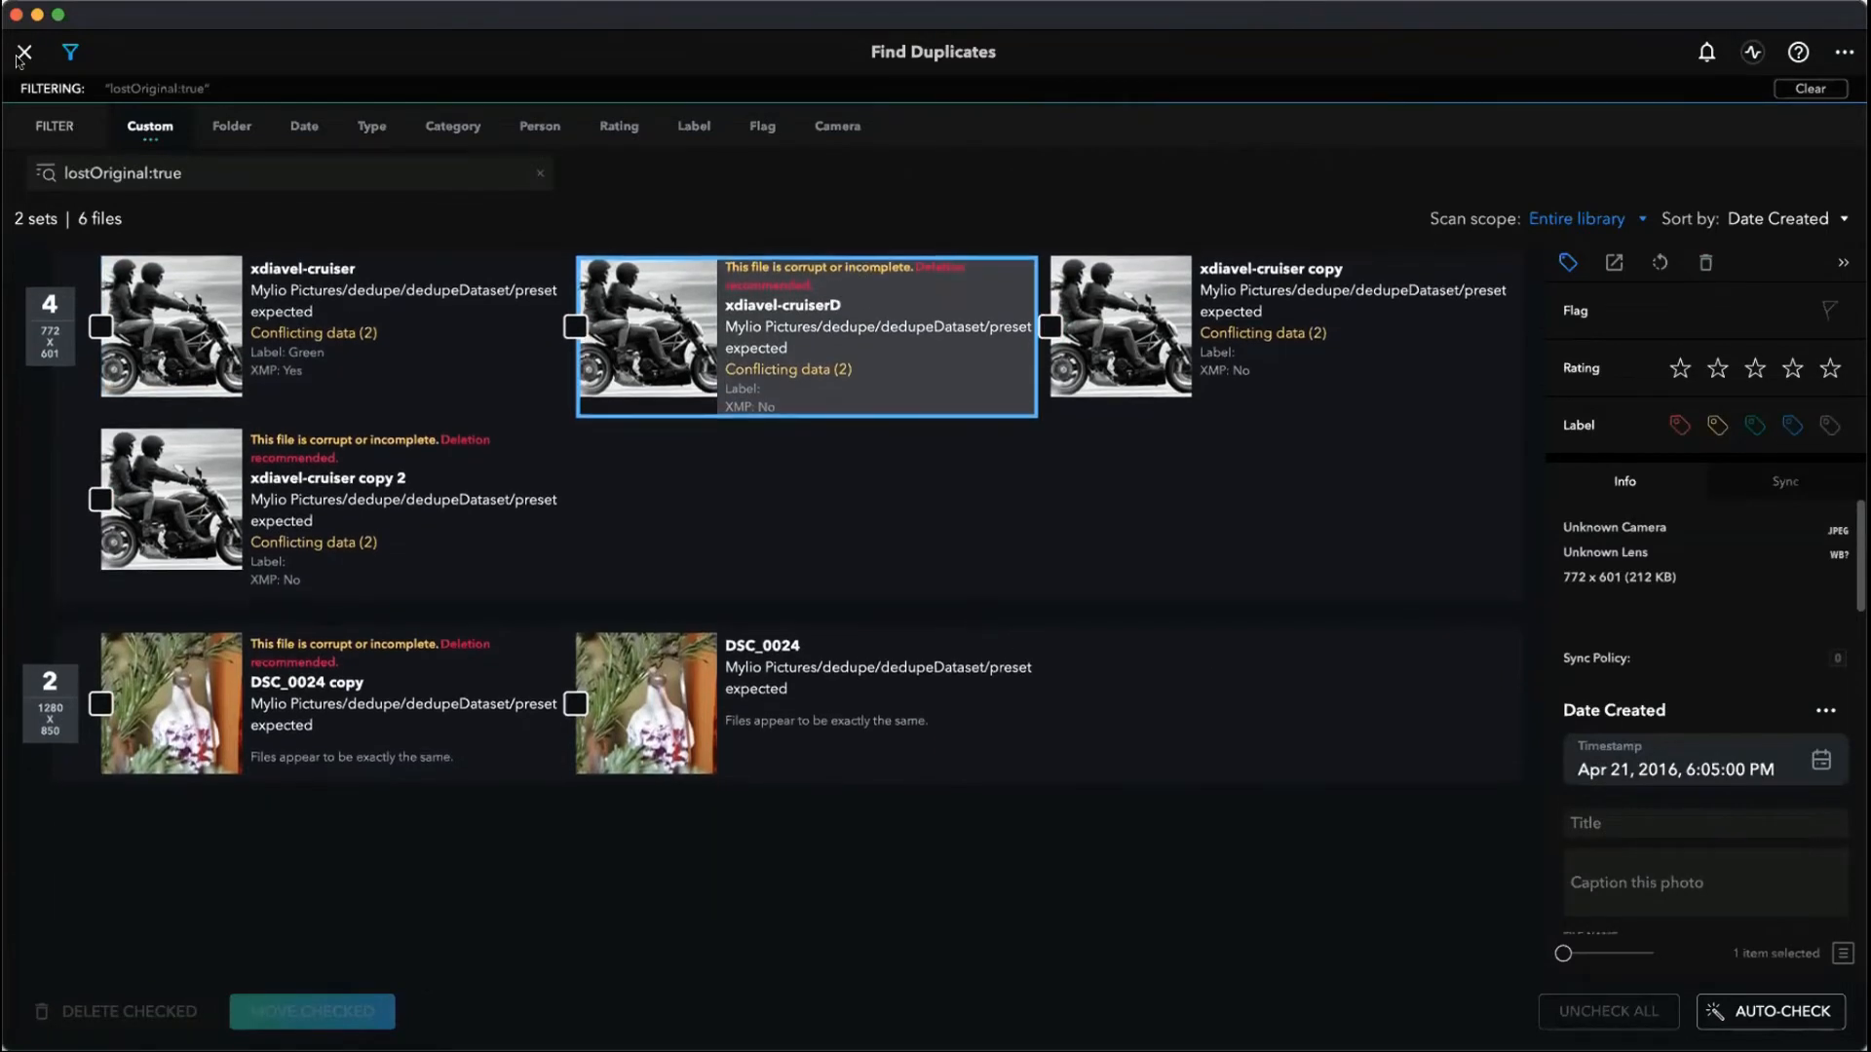
pyautogui.click(1810, 89)
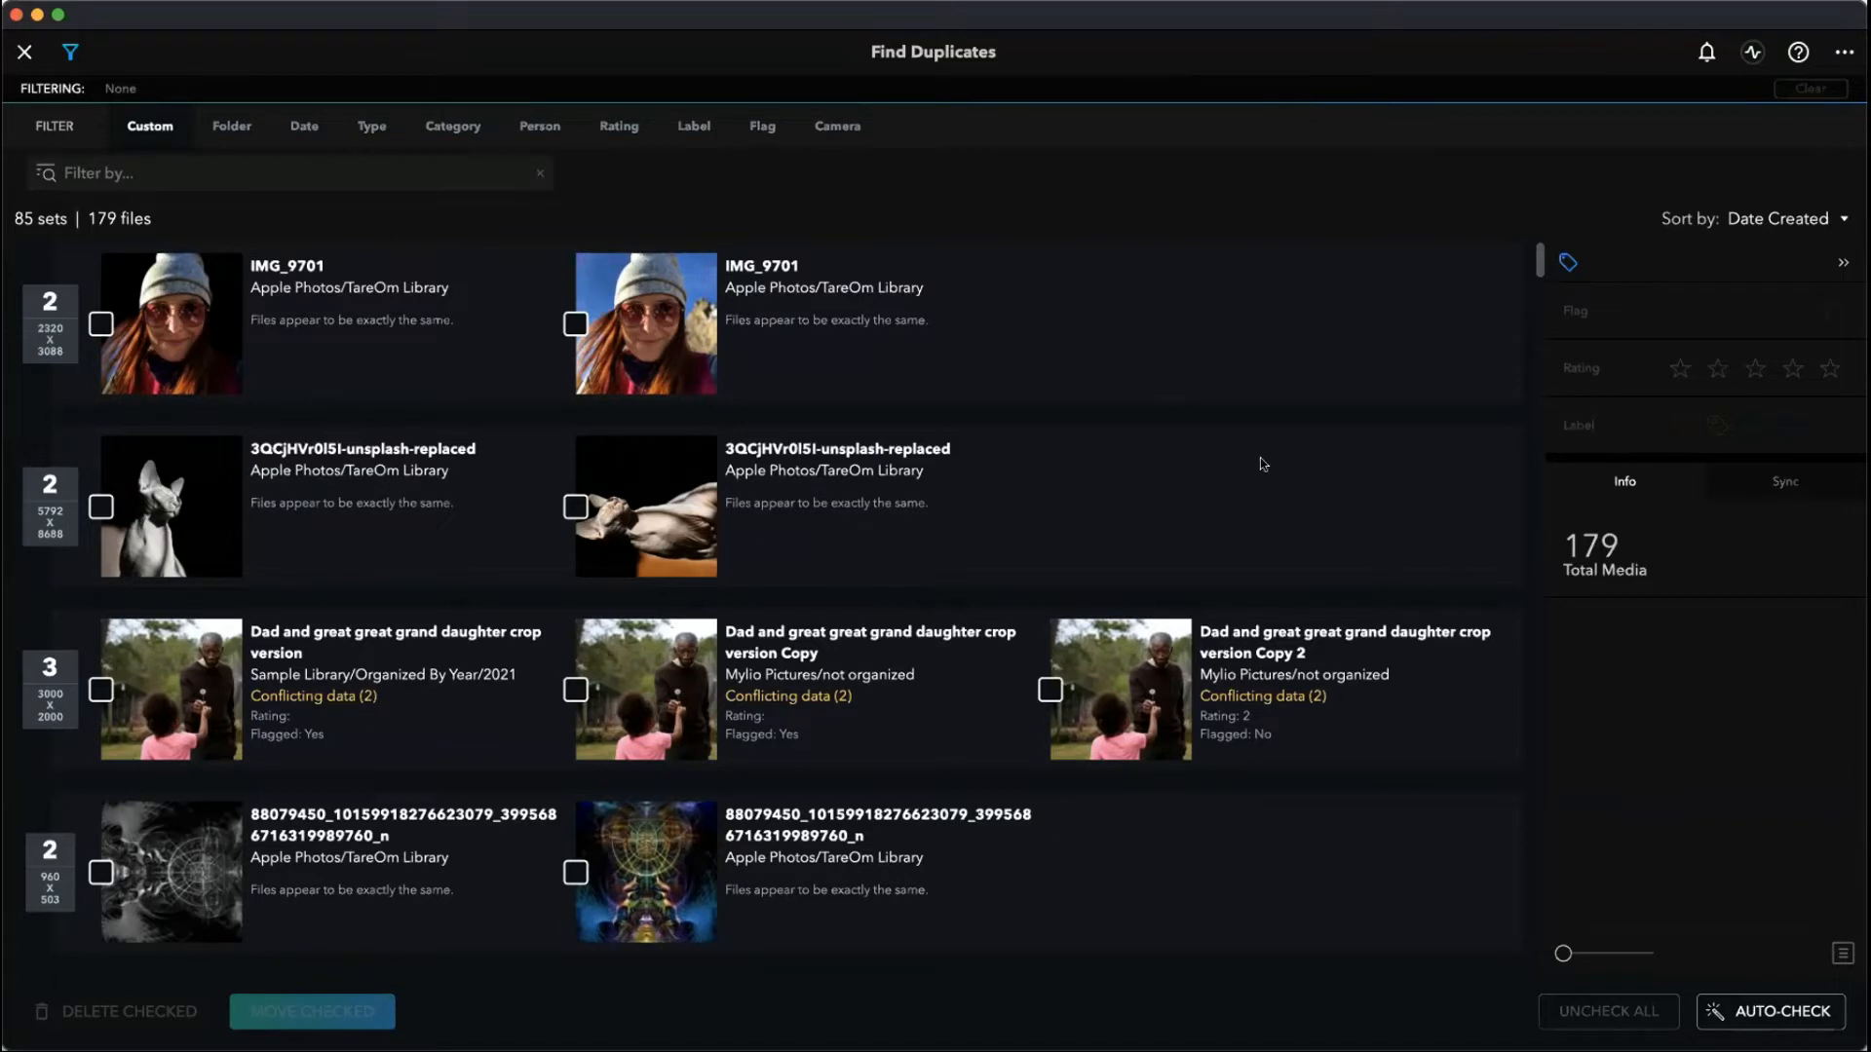
# - Open the auto-check criteria and switch edited, has XMP and rating off and back on
pyautogui.click(1761, 1012)
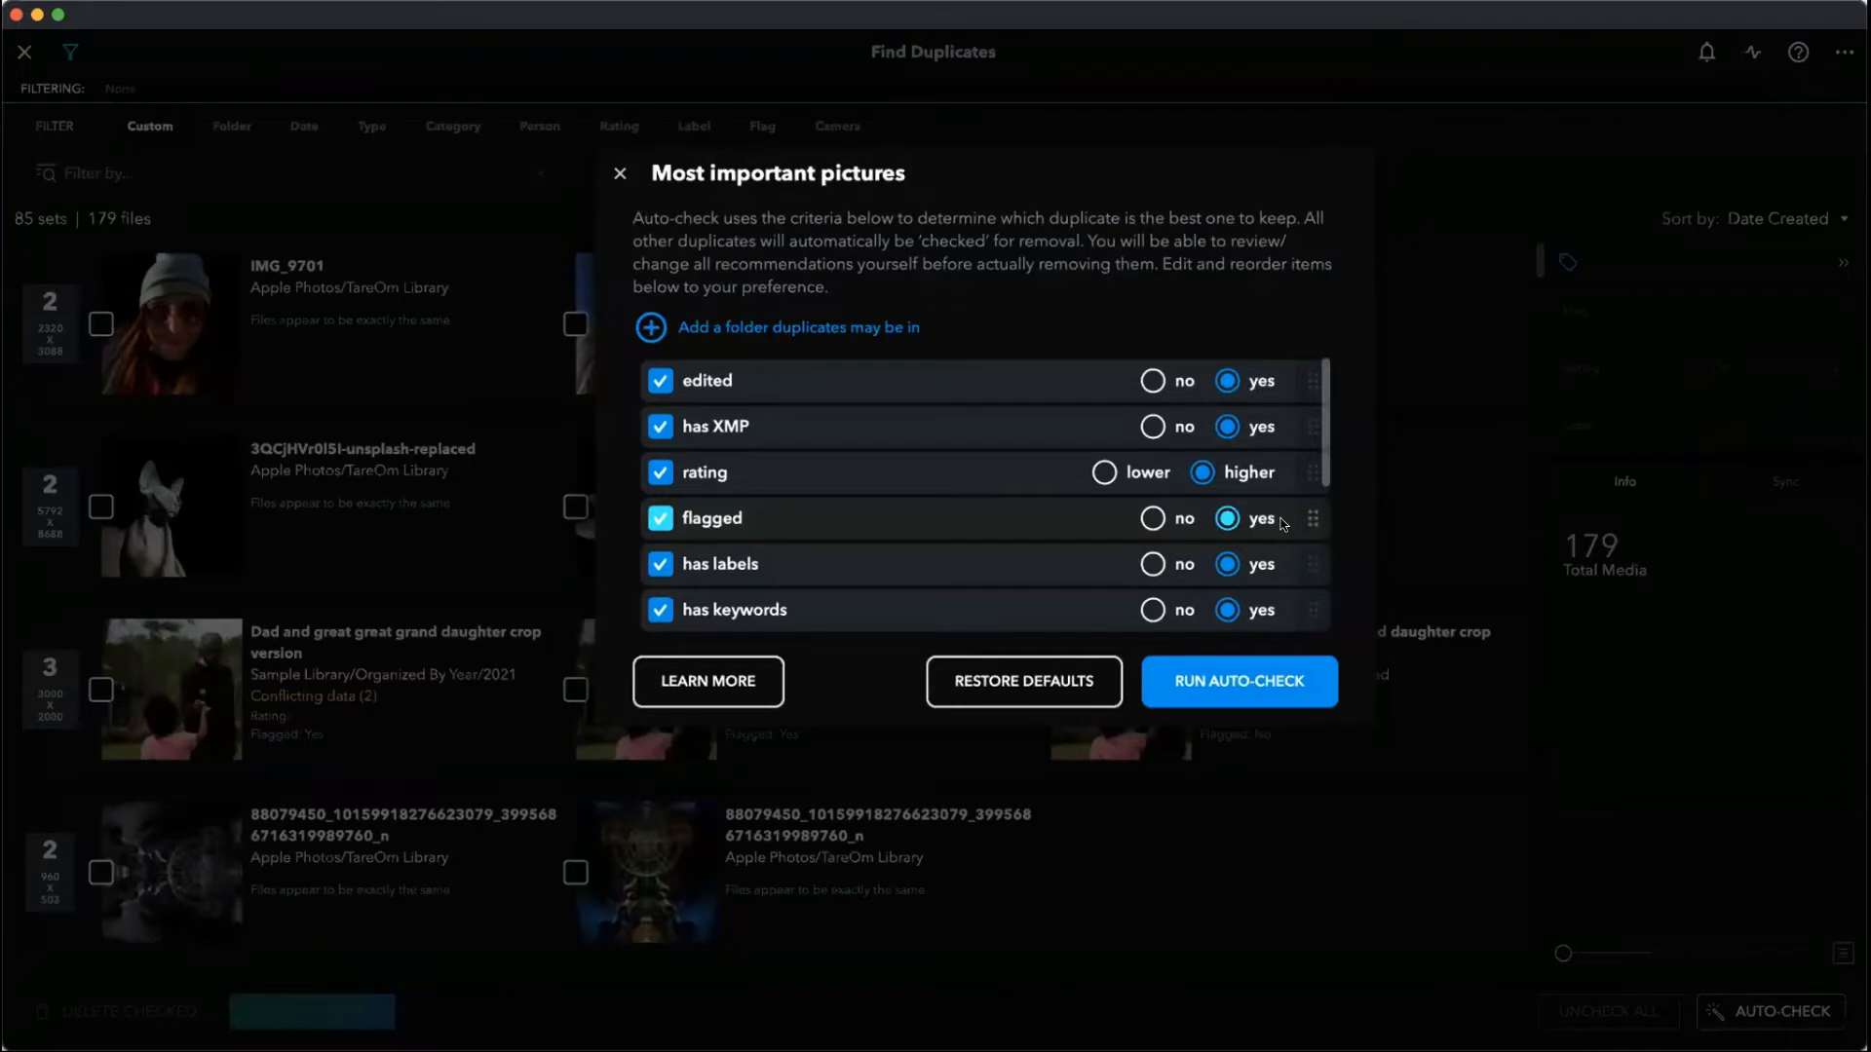
pyautogui.click(661, 381)
pyautogui.click(662, 427)
pyautogui.click(660, 472)
pyautogui.click(660, 427)
pyautogui.click(660, 473)
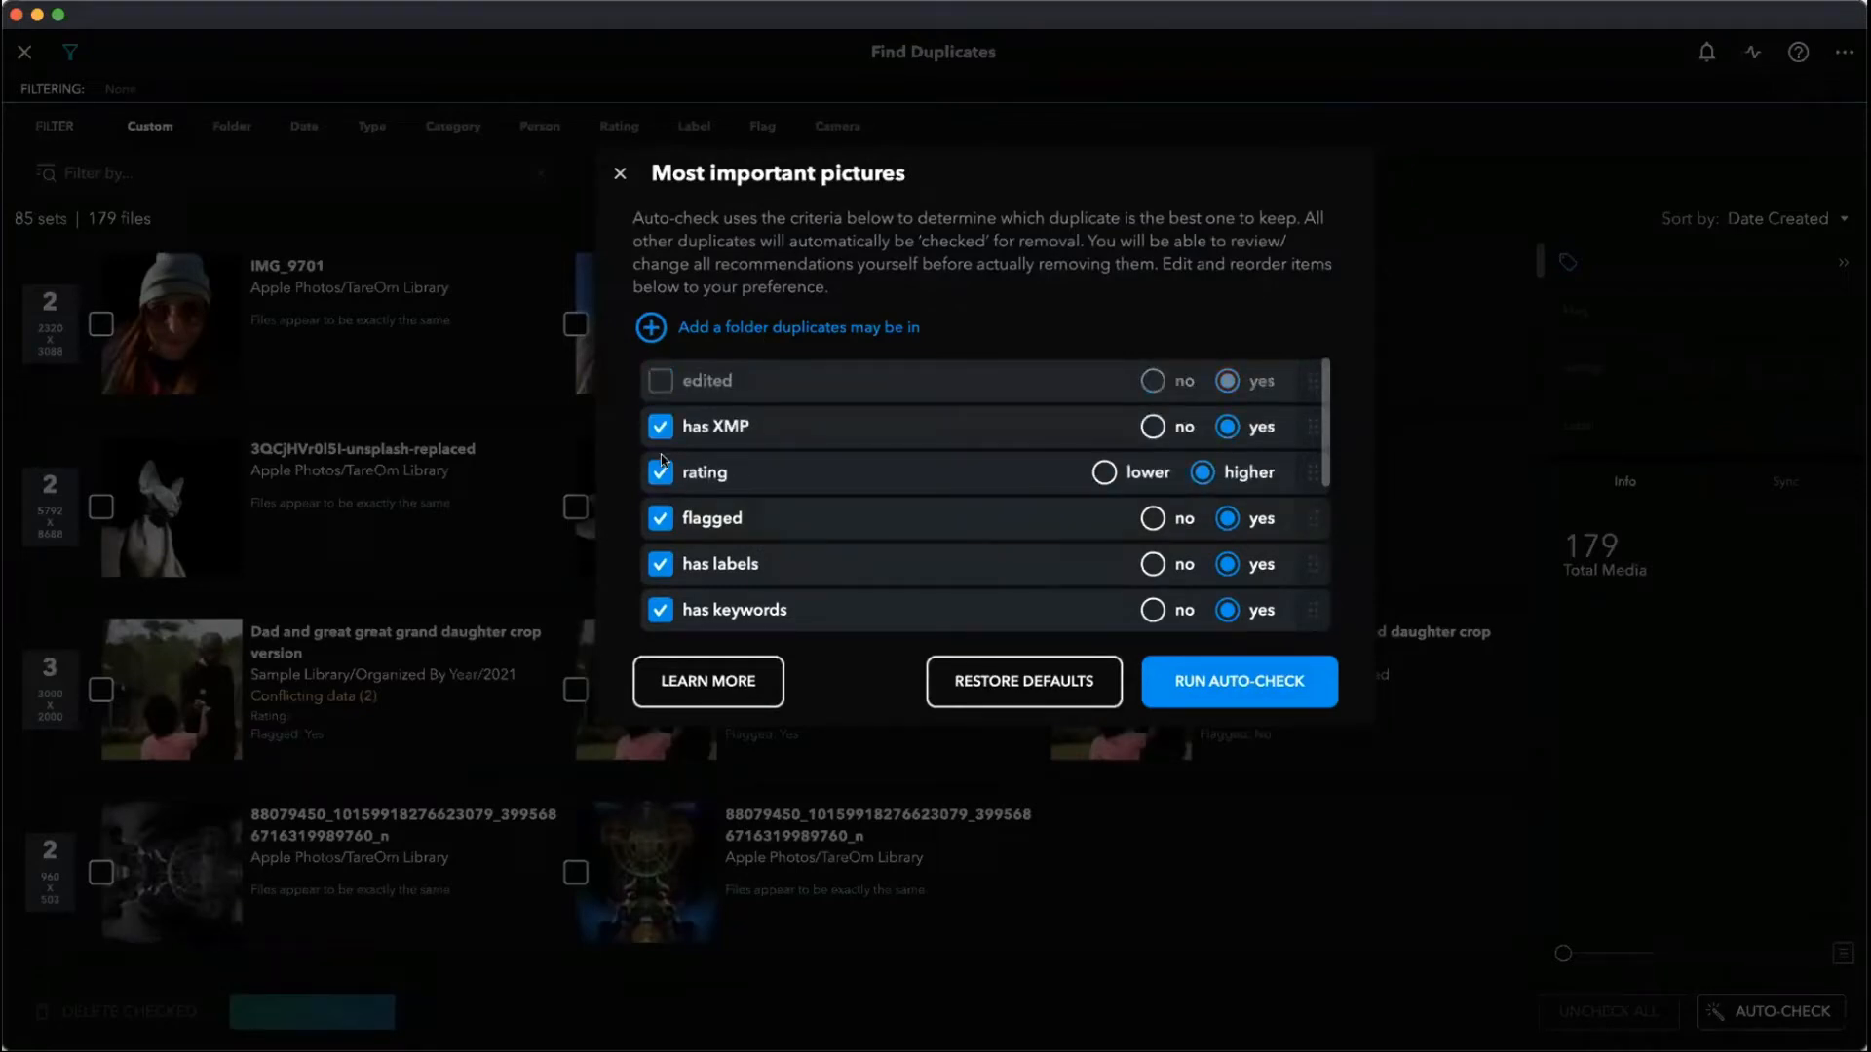
pyautogui.click(663, 381)
# - Reorder the criteria to has XMP, flagged, has labels, rating, edited, then restore the defaults and close without running auto-check
pyautogui.moveTo(1313, 381); pyautogui.dragTo(1315, 430)
pyautogui.moveTo(1313, 564); pyautogui.dragTo(1315, 447)
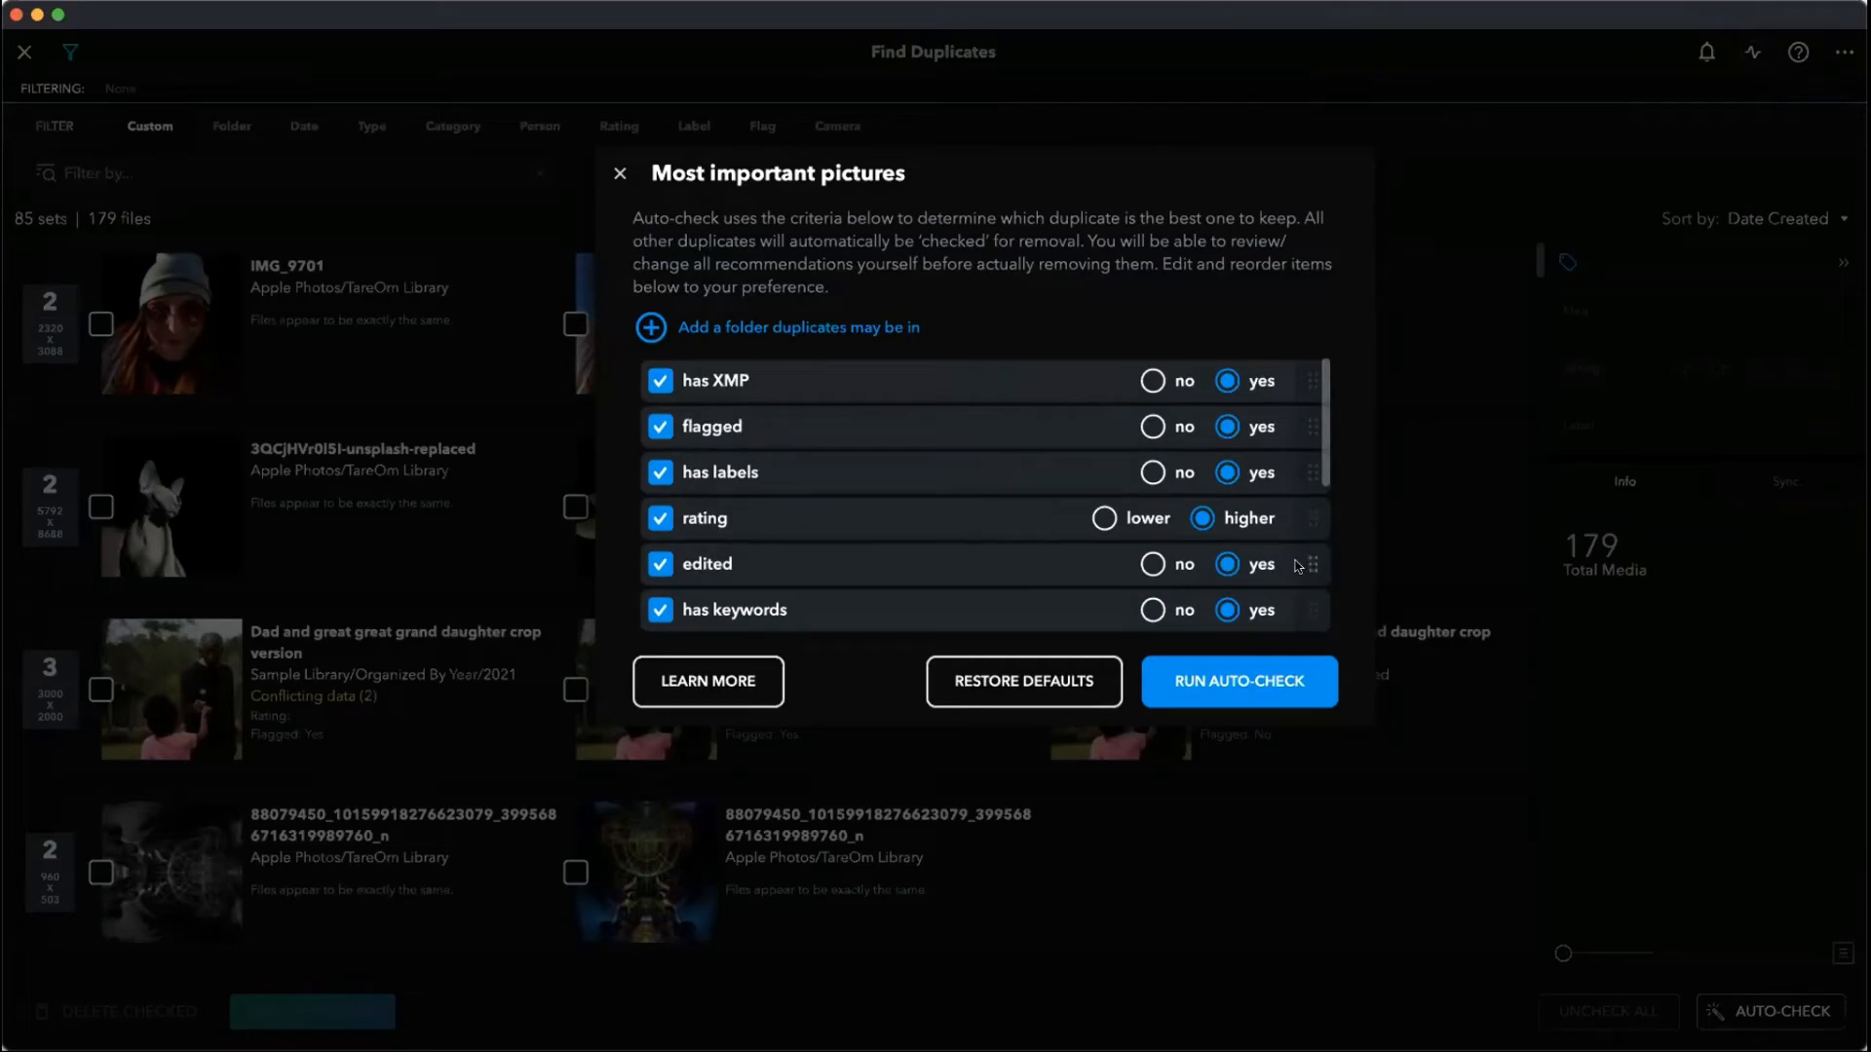
pyautogui.scroll(-6, 1298, 568)
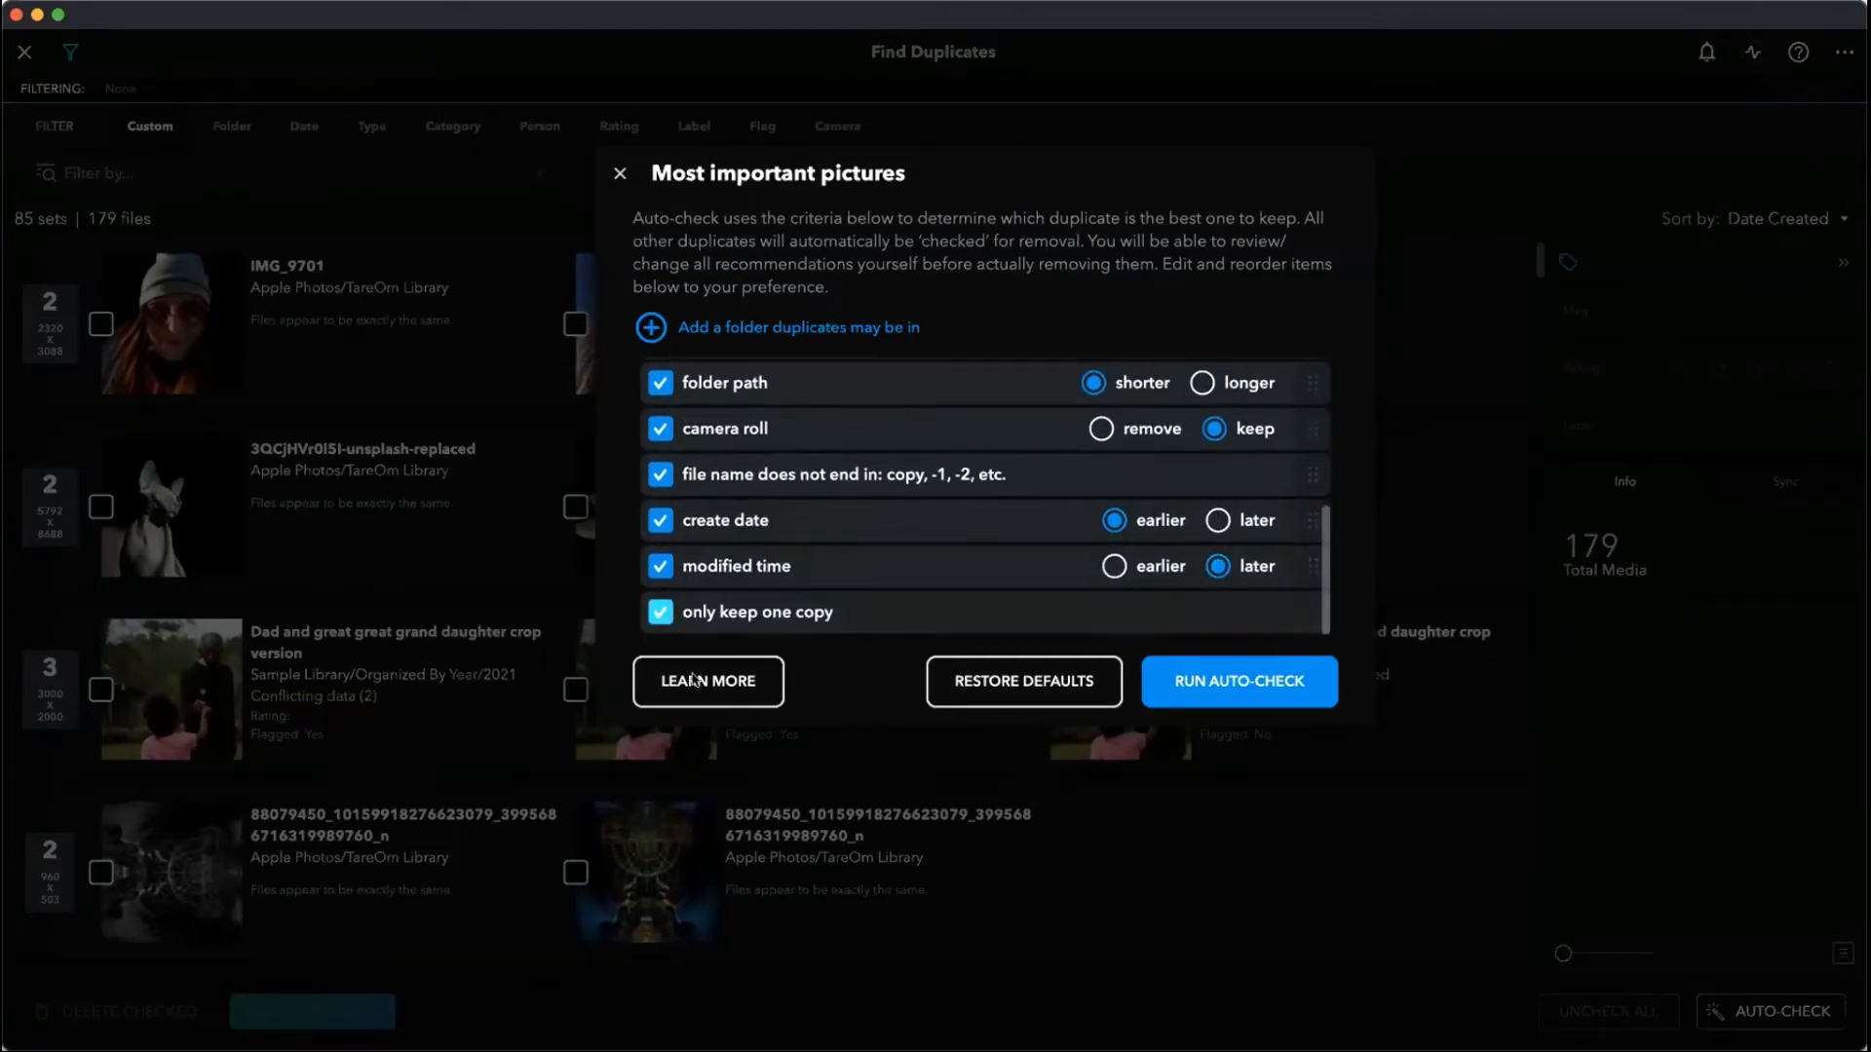
pyautogui.click(1031, 685)
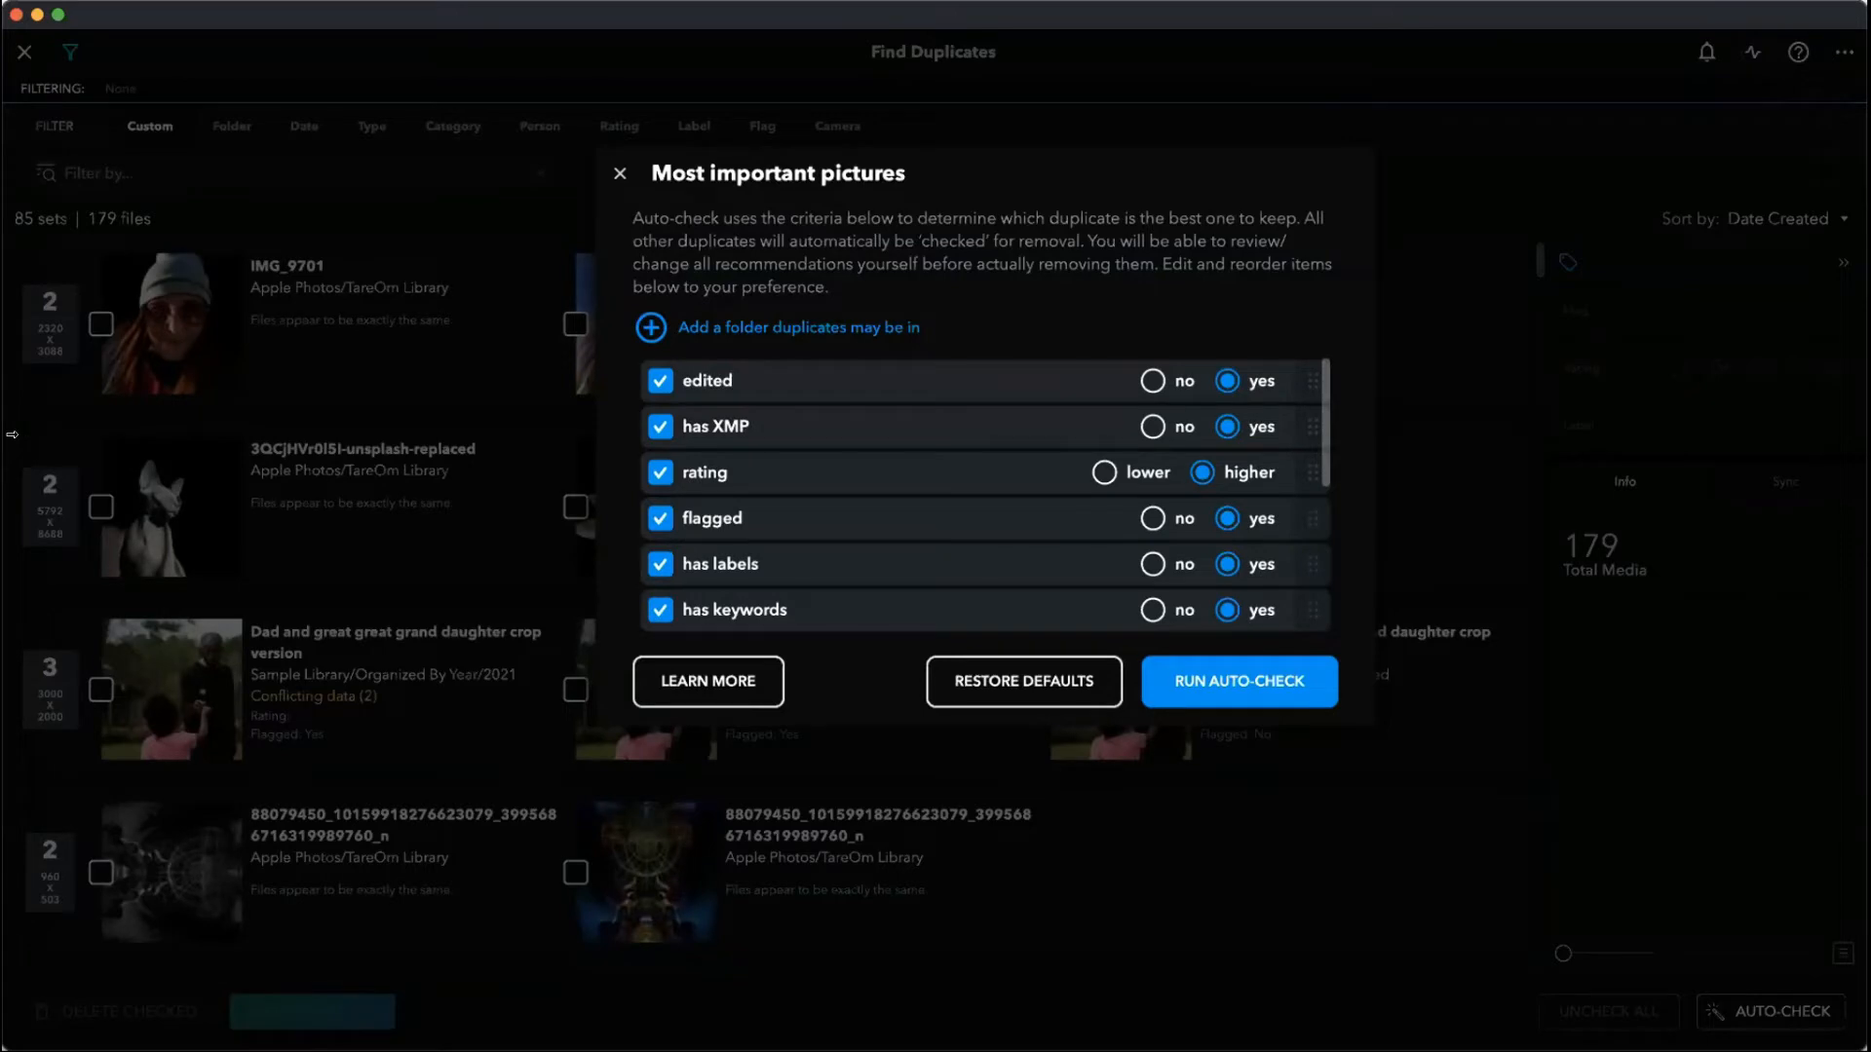
pyautogui.click(619, 175)
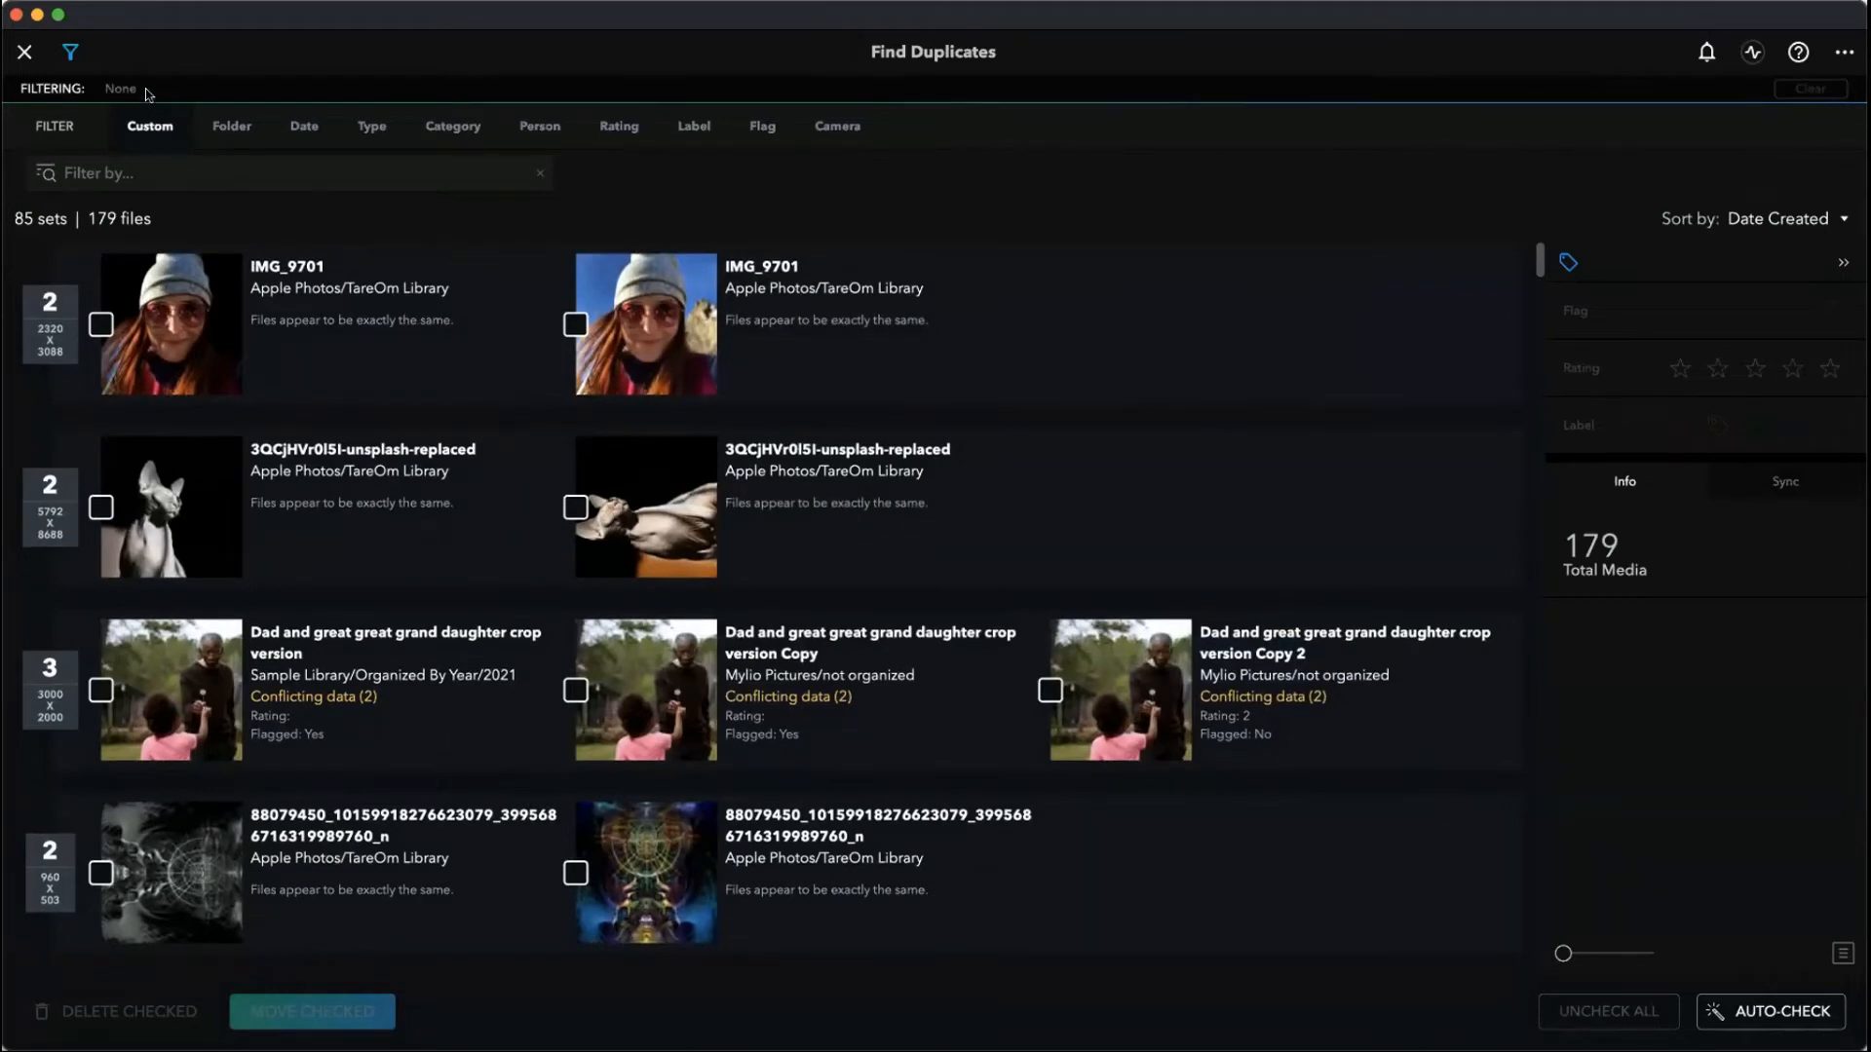
# - Filter the duplicates by the Mylio Pictures/auto-check parameters folder
pyautogui.click(230, 127)
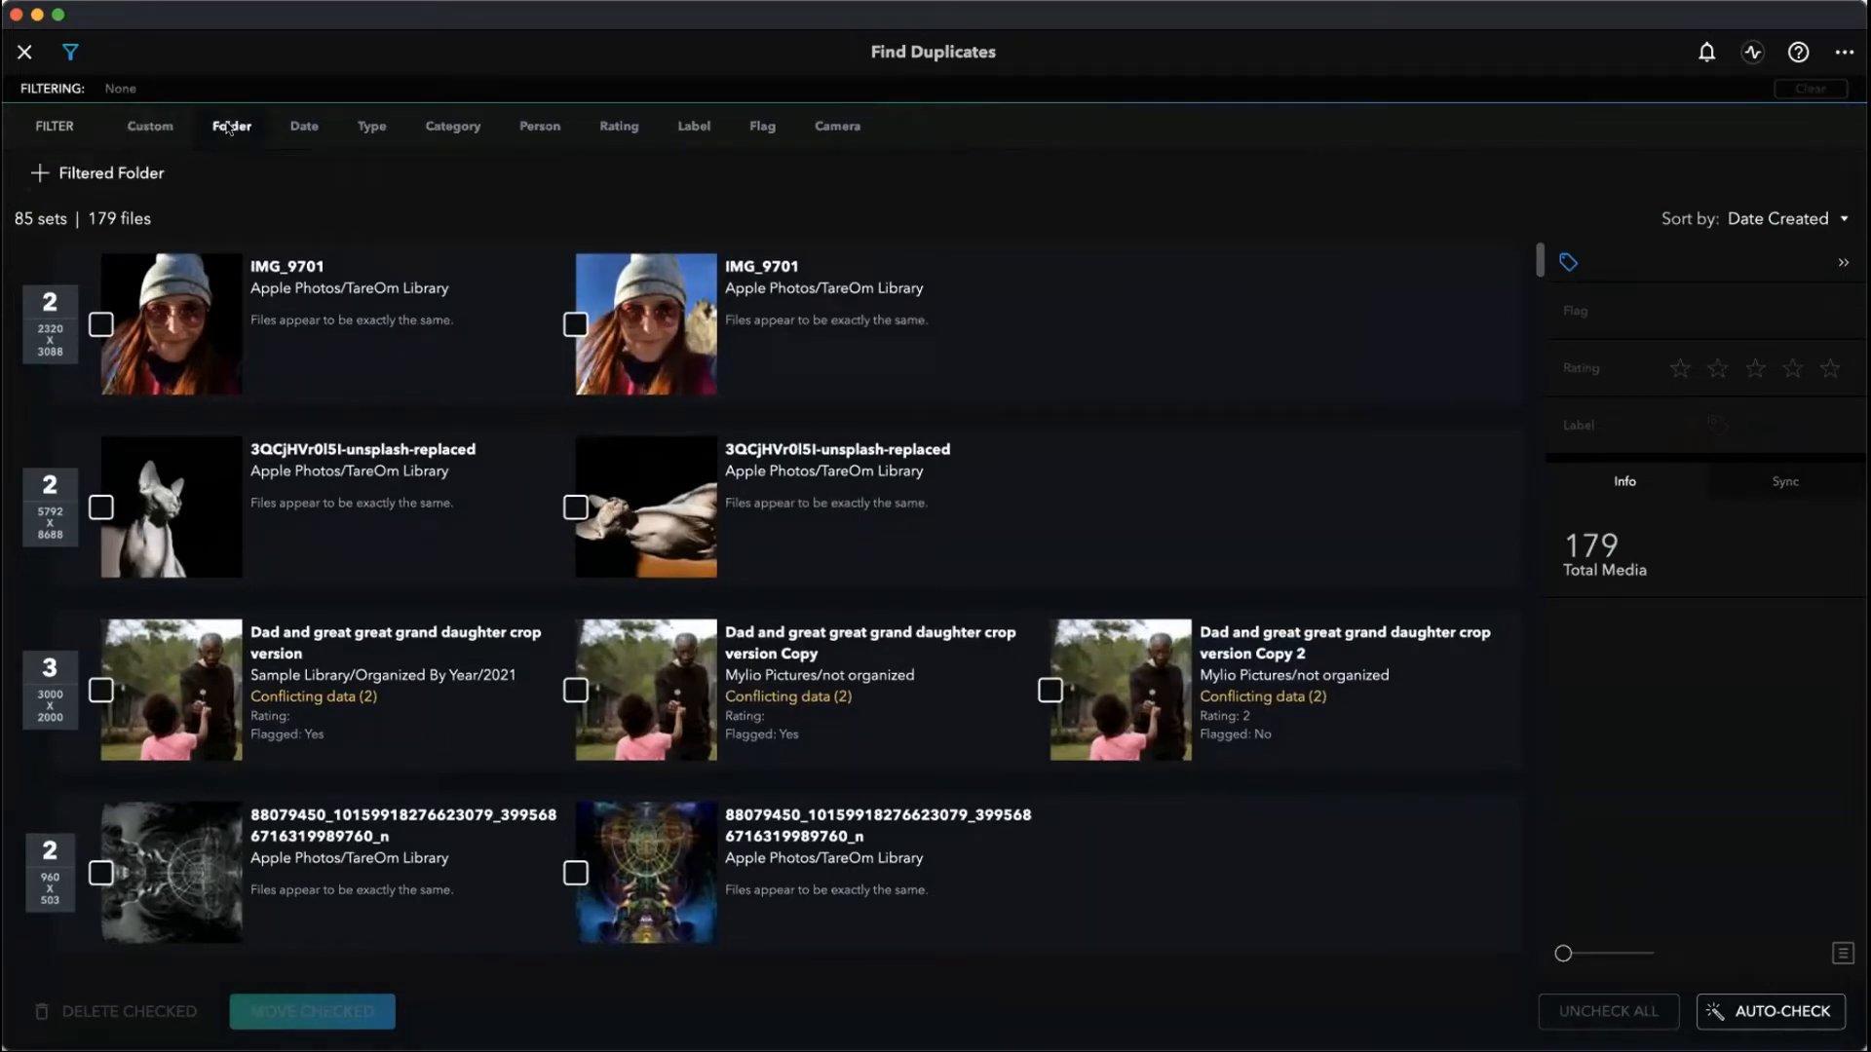
pyautogui.click(86, 173)
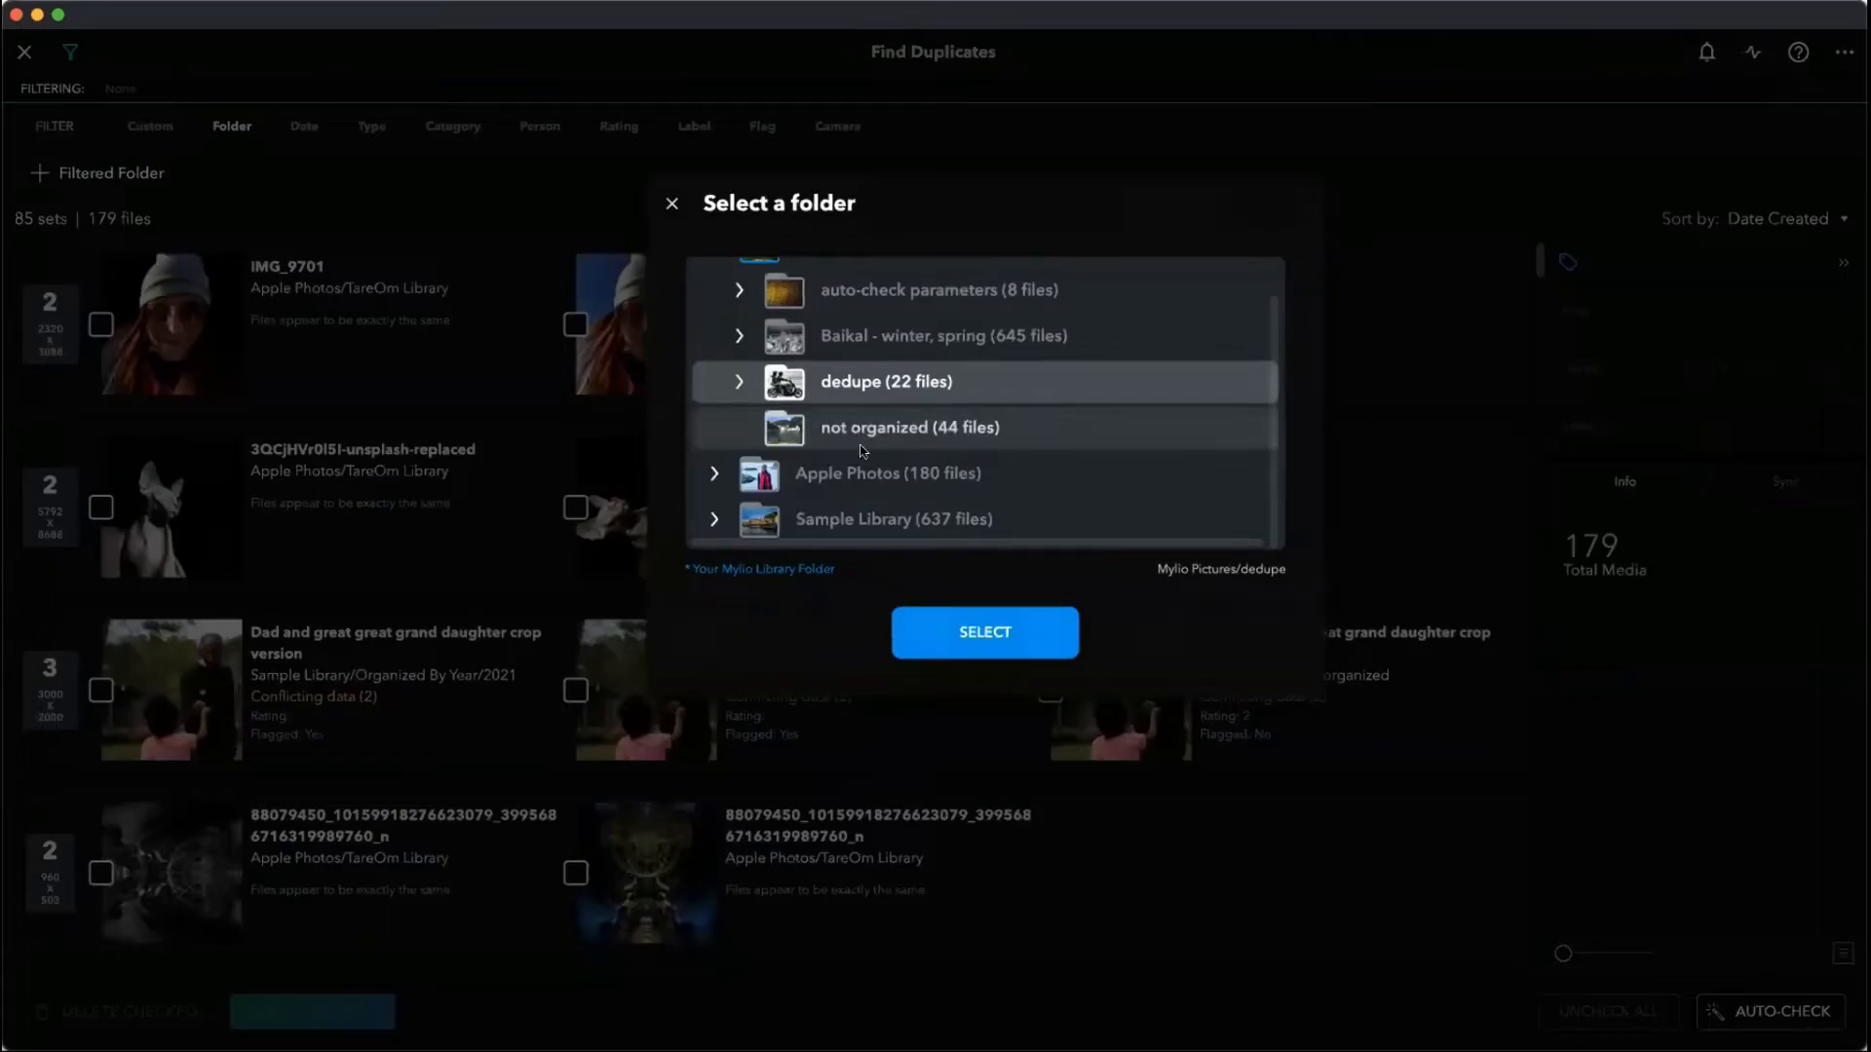
pyautogui.scroll(2, 862, 444)
pyautogui.click(879, 367)
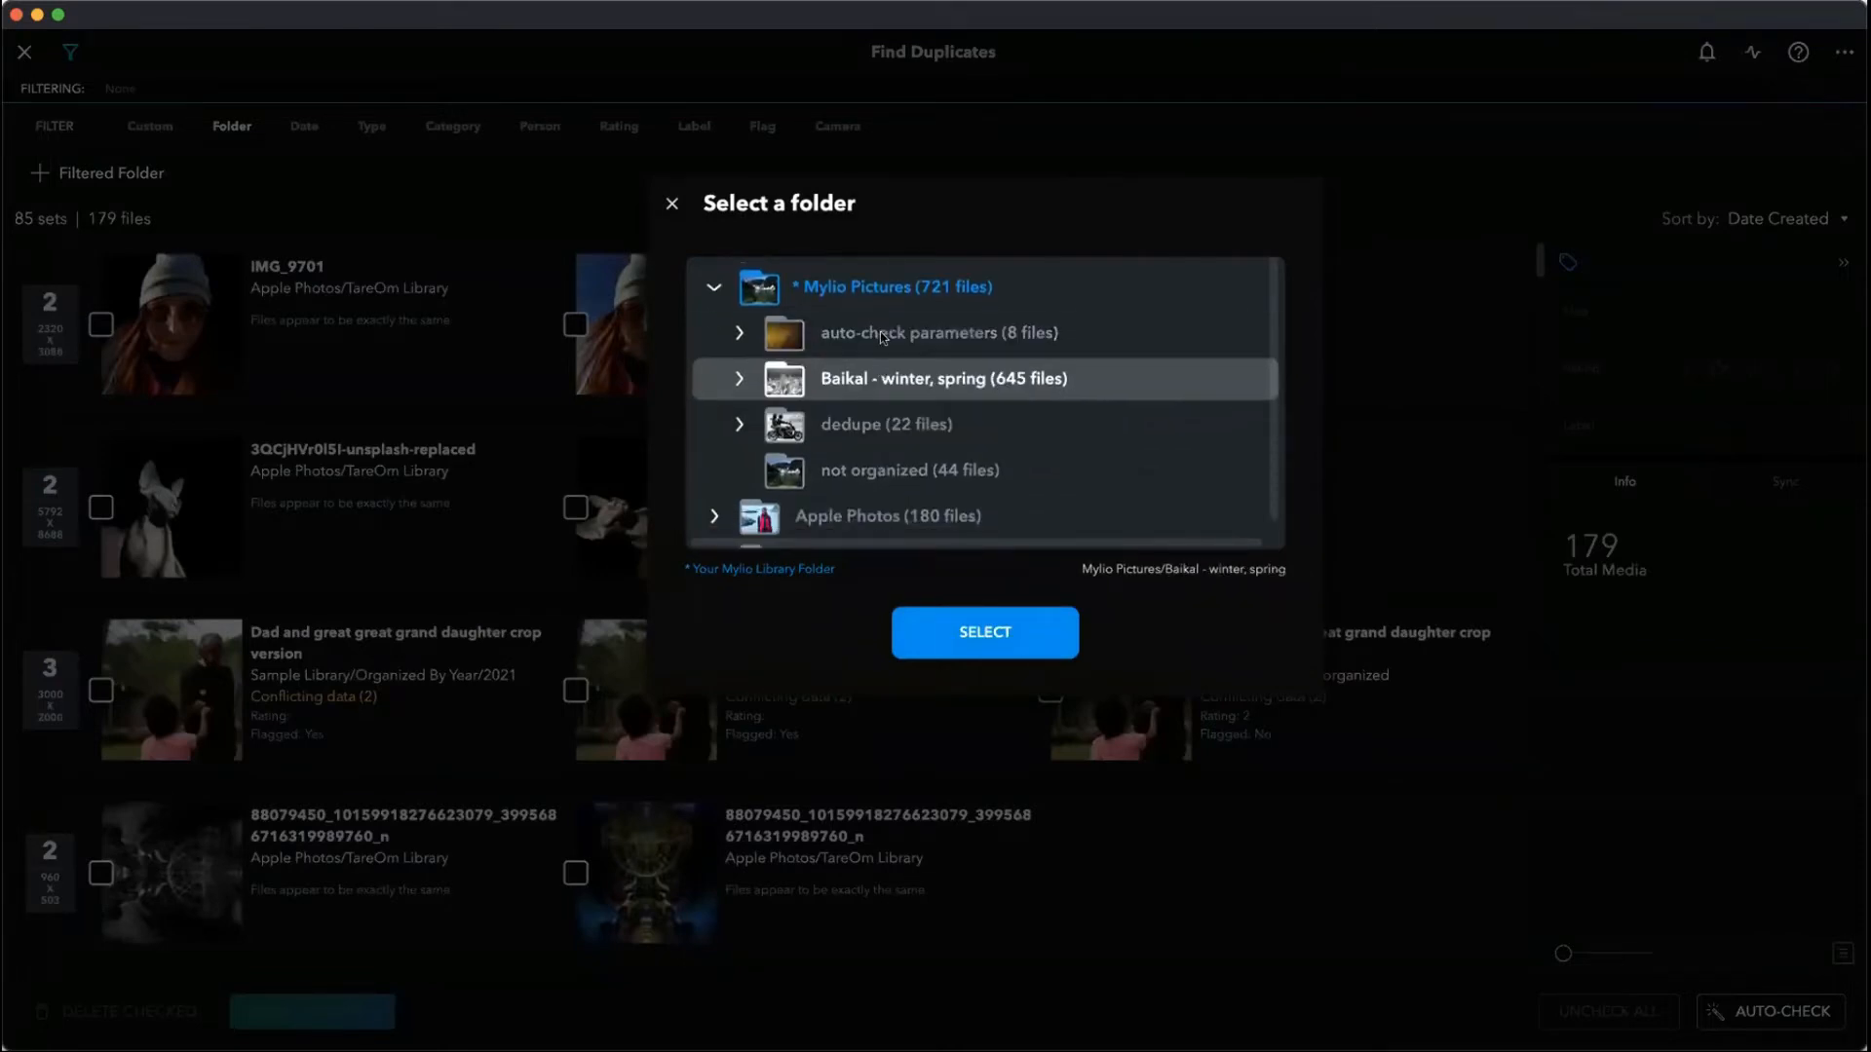
pyautogui.click(882, 338)
pyautogui.click(950, 639)
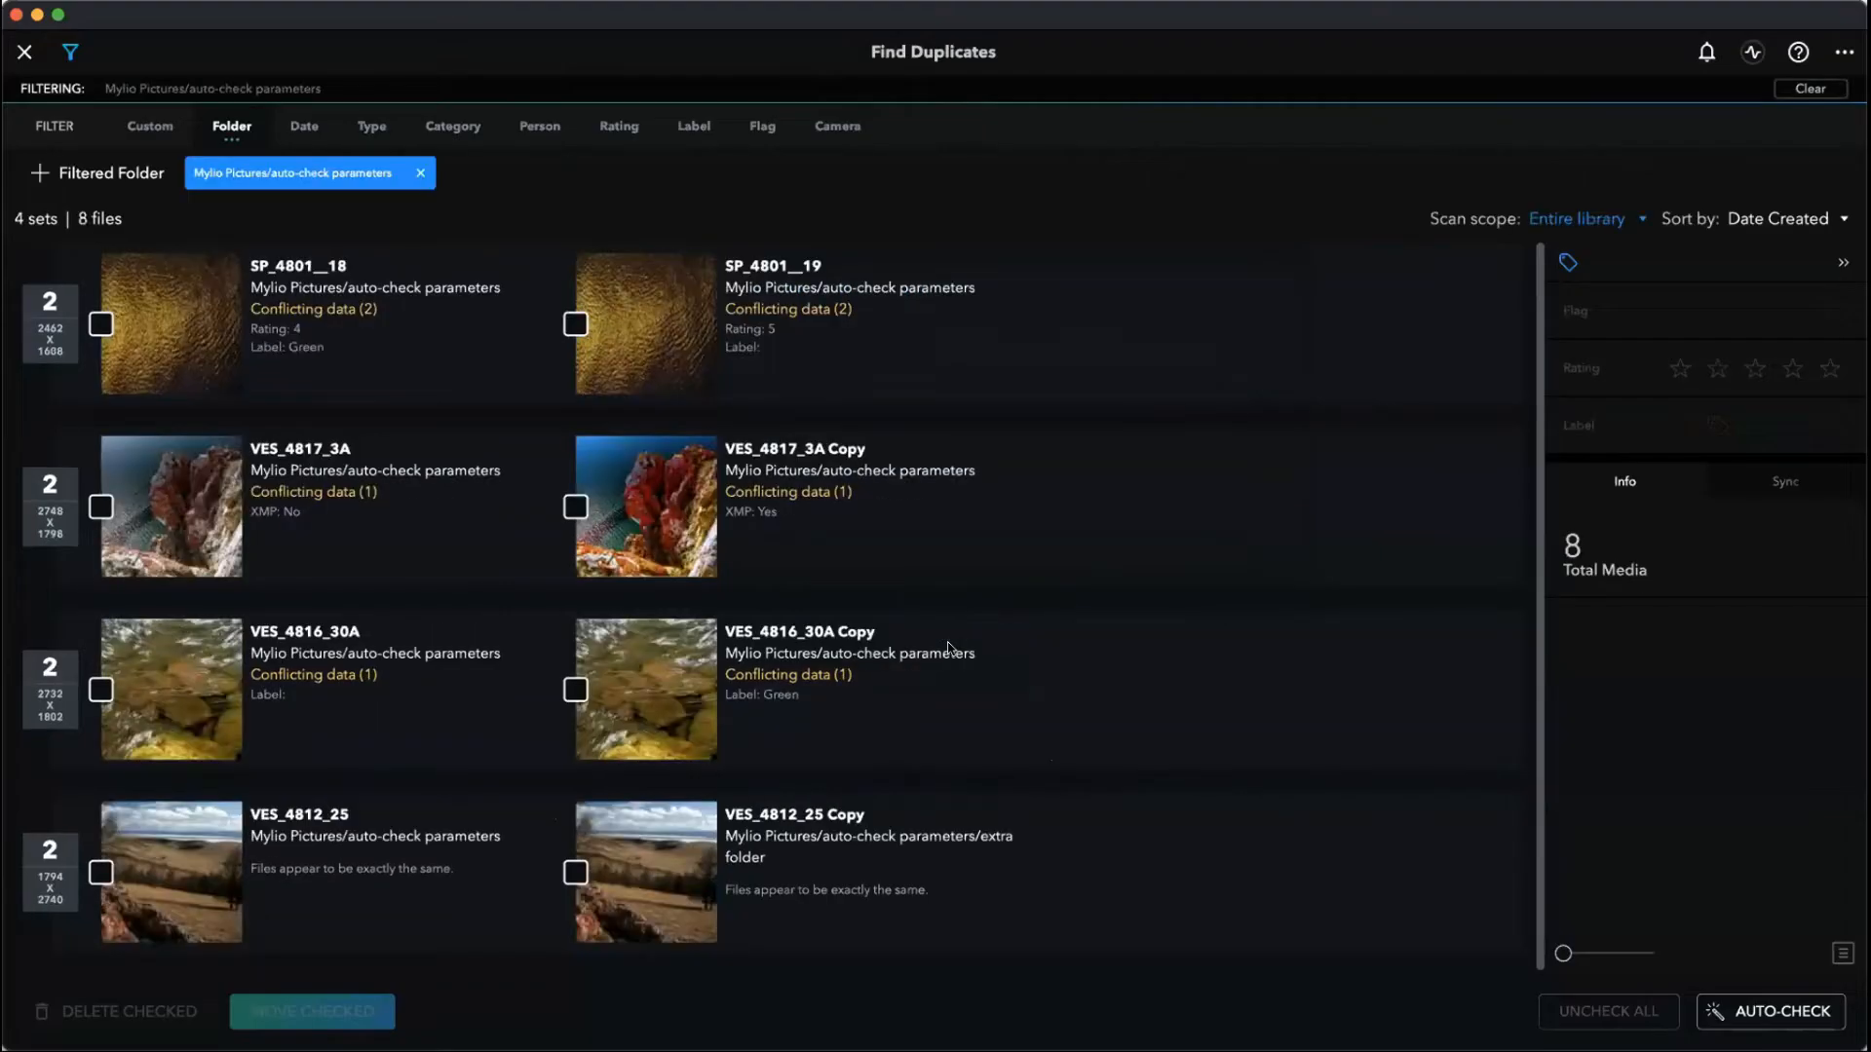
pyautogui.scroll(-1, 895, 653)
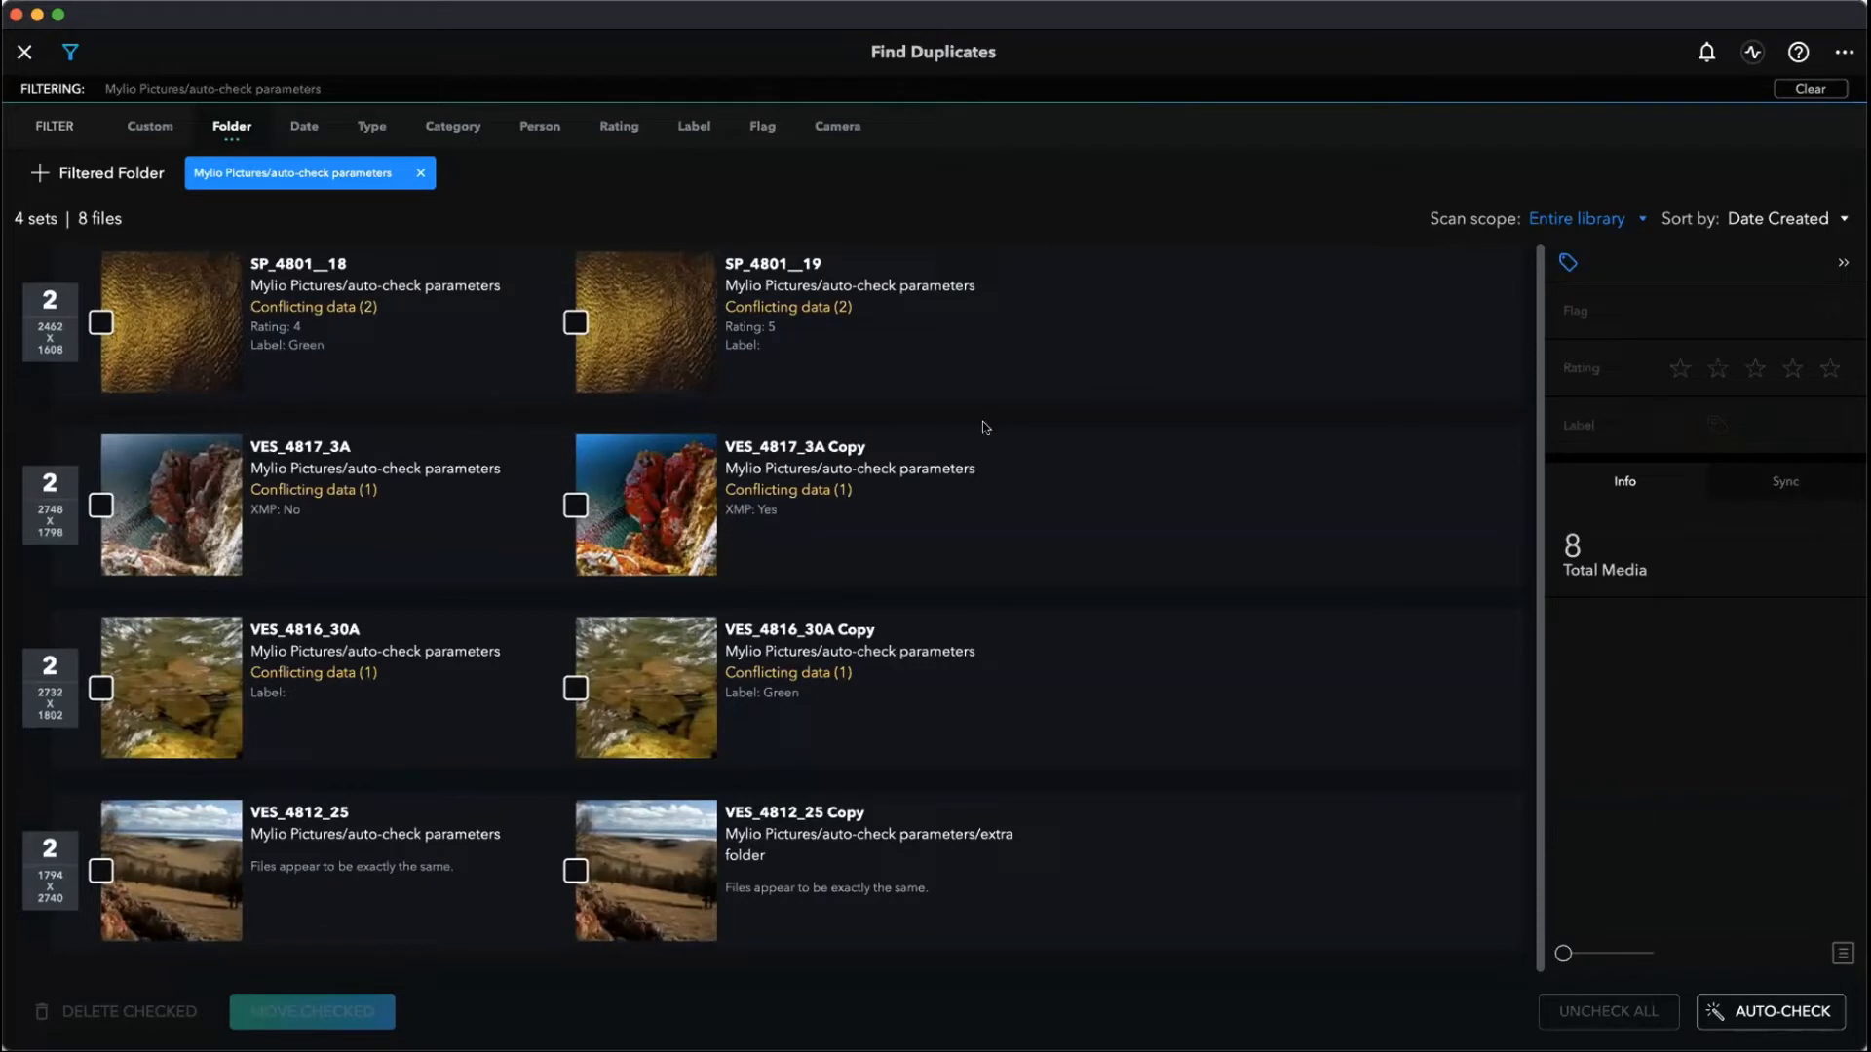
# - Remove the green label from SP_4801__18 and collapse the info panel
pyautogui.click(416, 345)
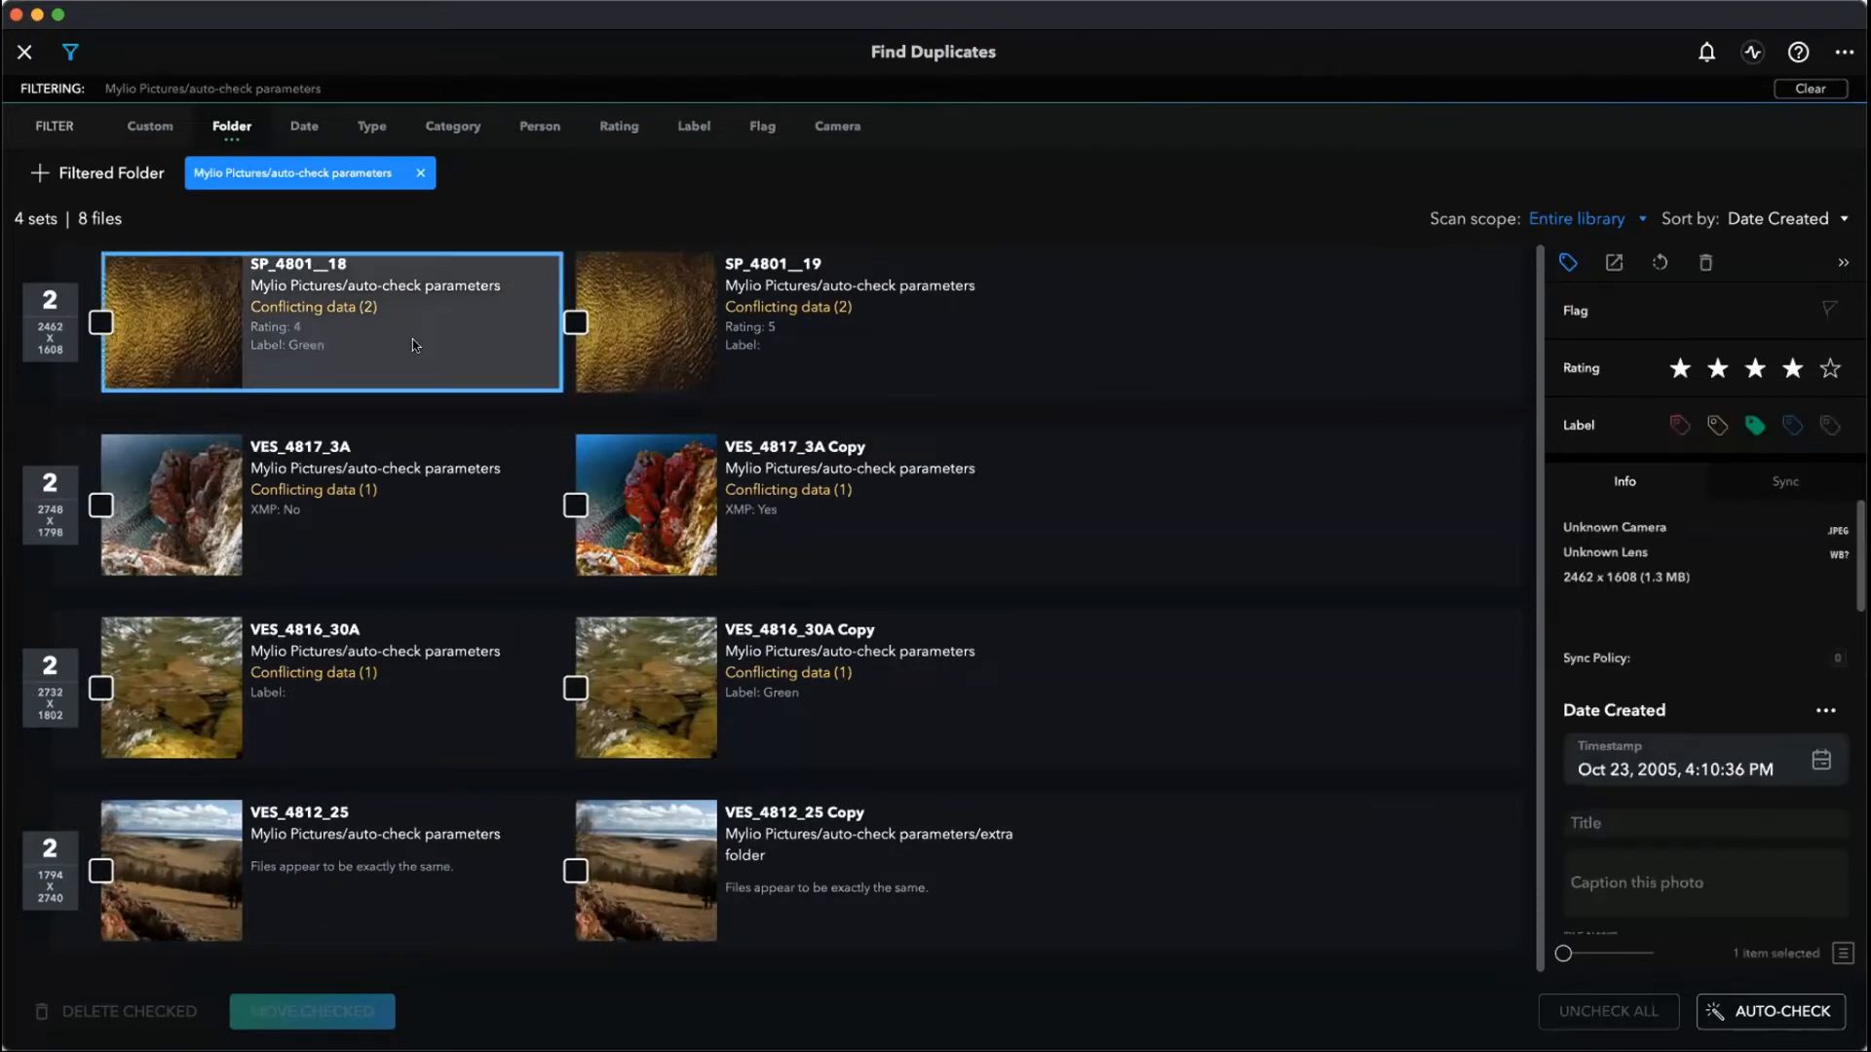
pyautogui.click(1755, 427)
pyautogui.click(1842, 266)
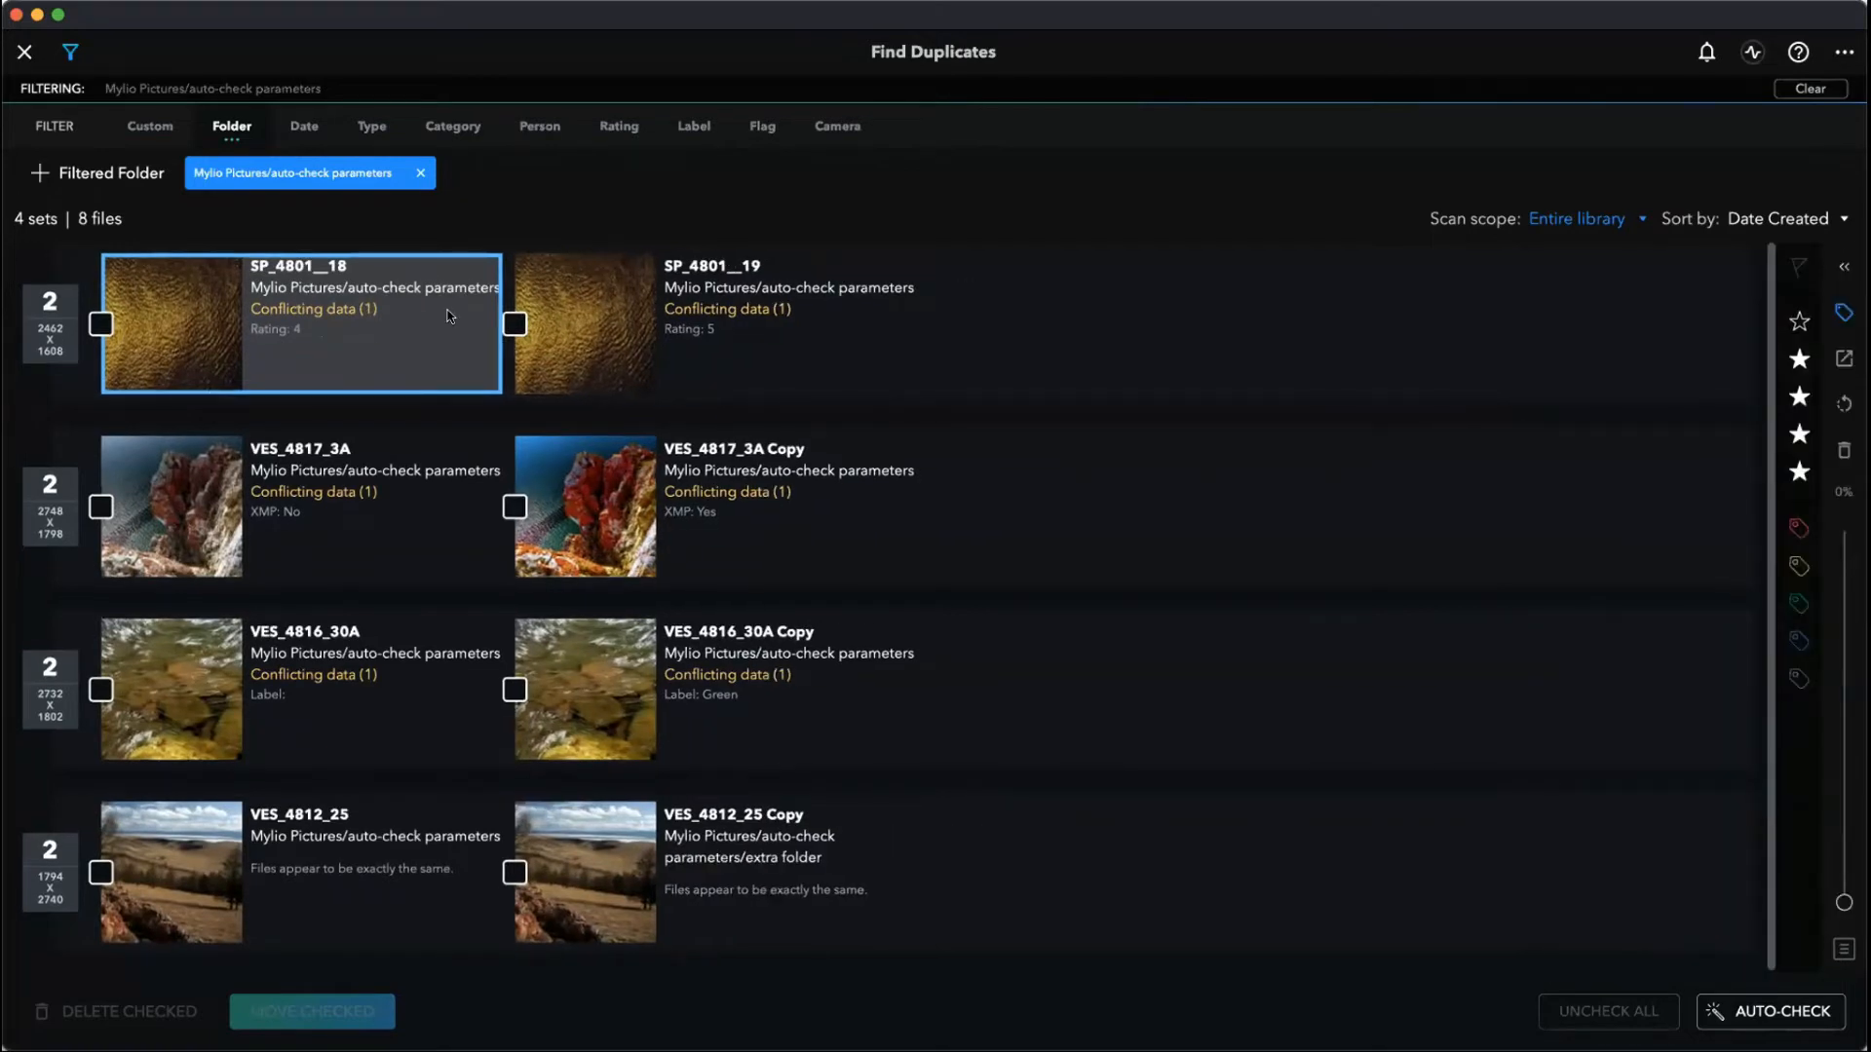
# - Compare the conflicting data within the SP_4801, VES_4817_3A and VES_4816_30A sets by selecting their files
pyautogui.click(816, 332)
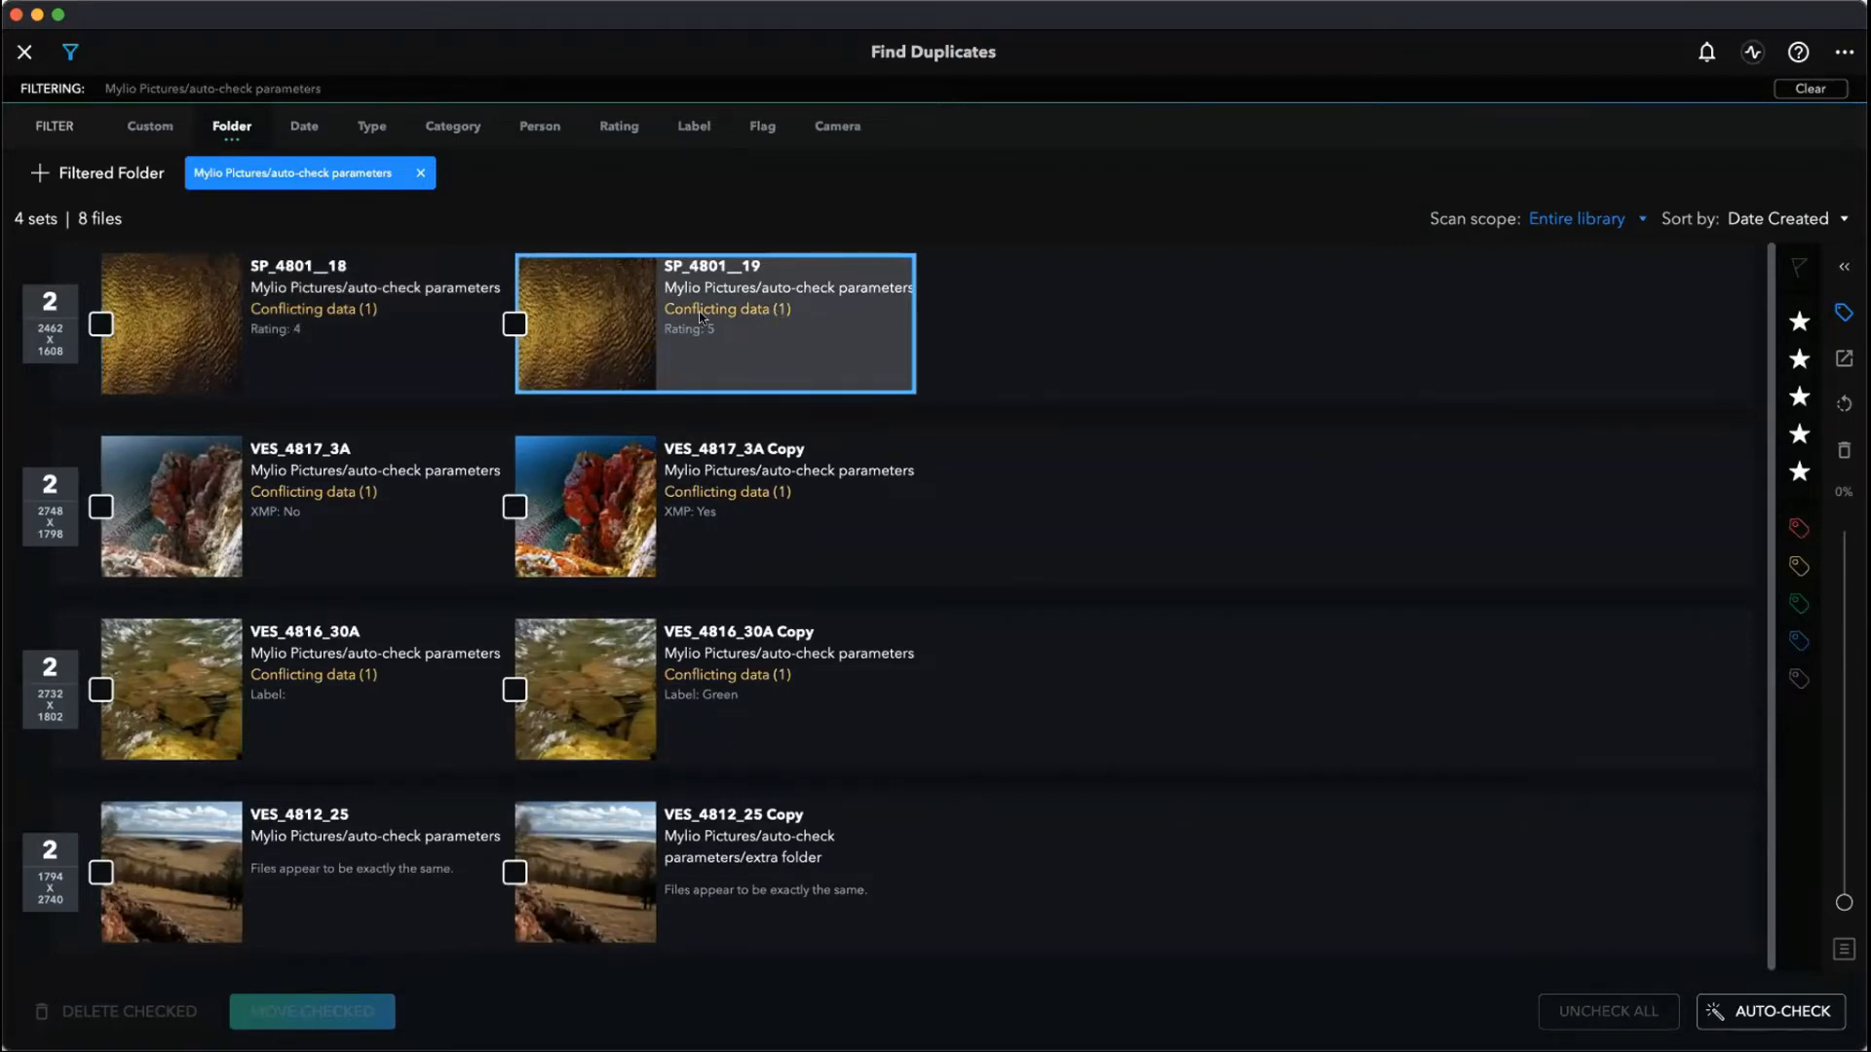
pyautogui.click(367, 329)
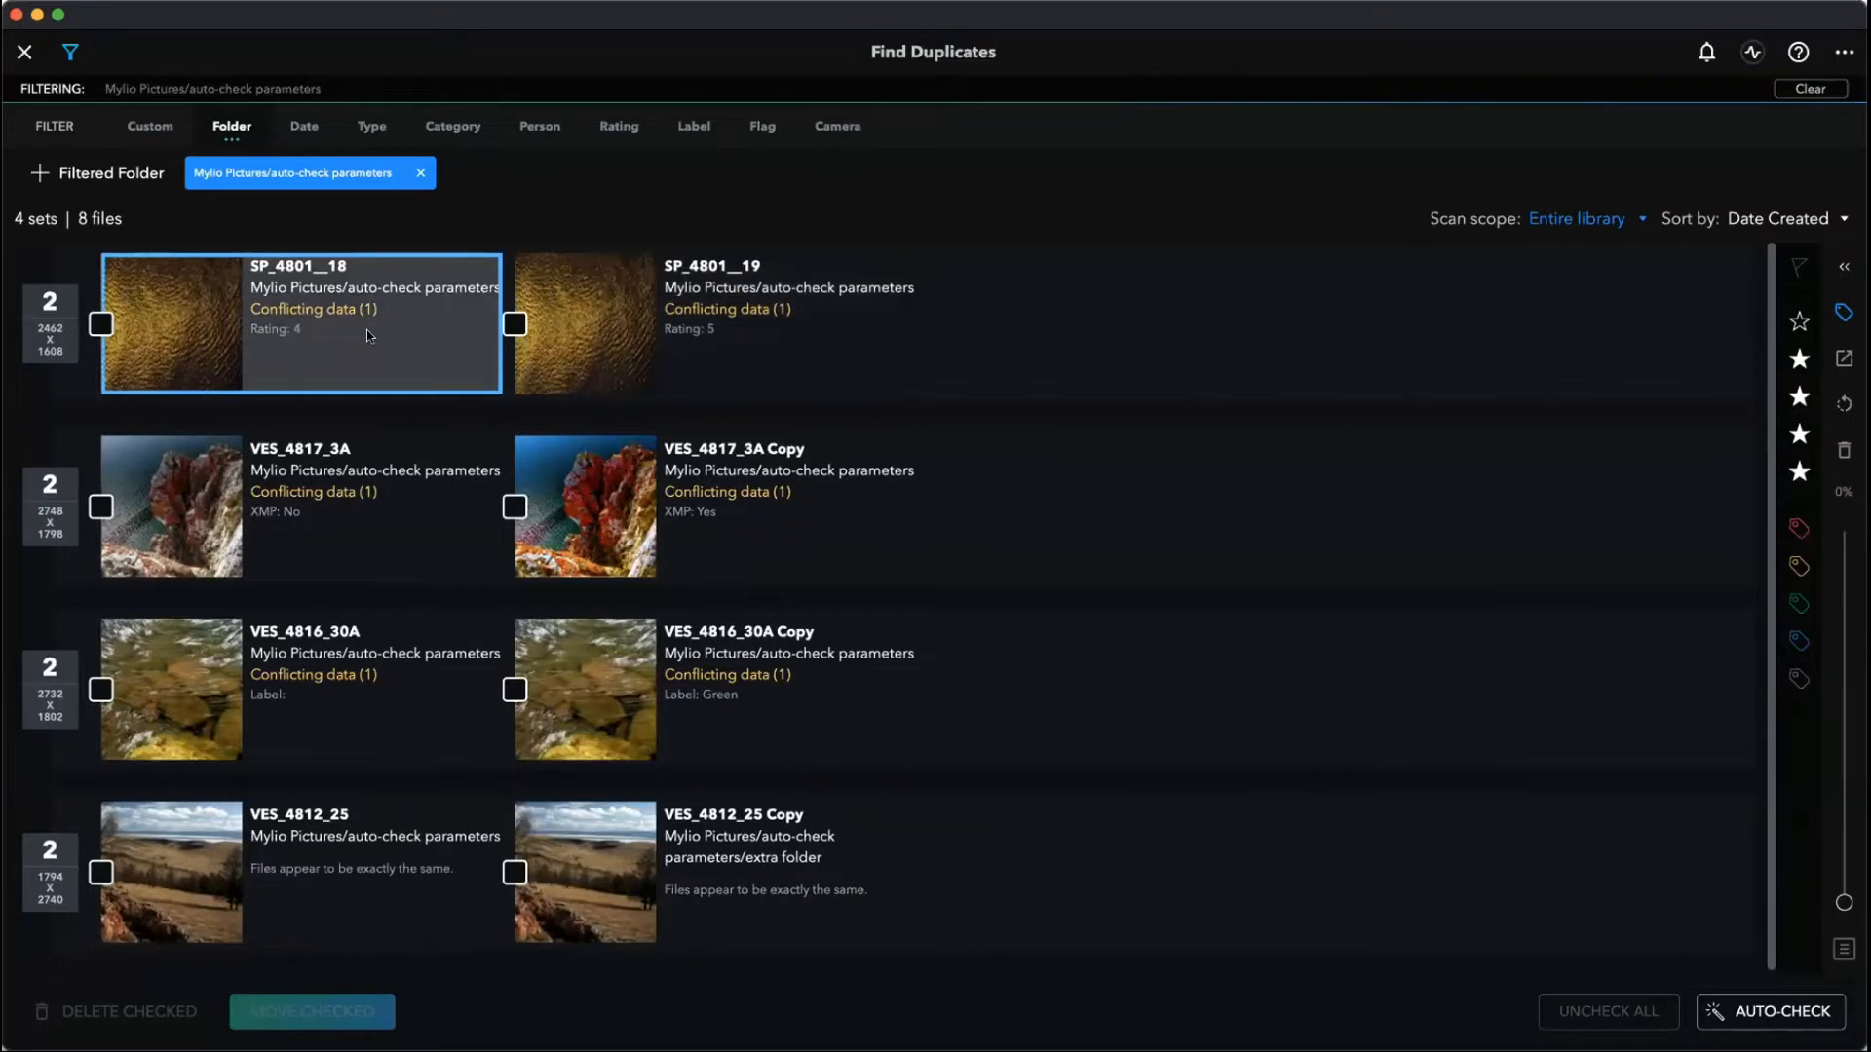
pyautogui.click(380, 524)
pyautogui.click(790, 519)
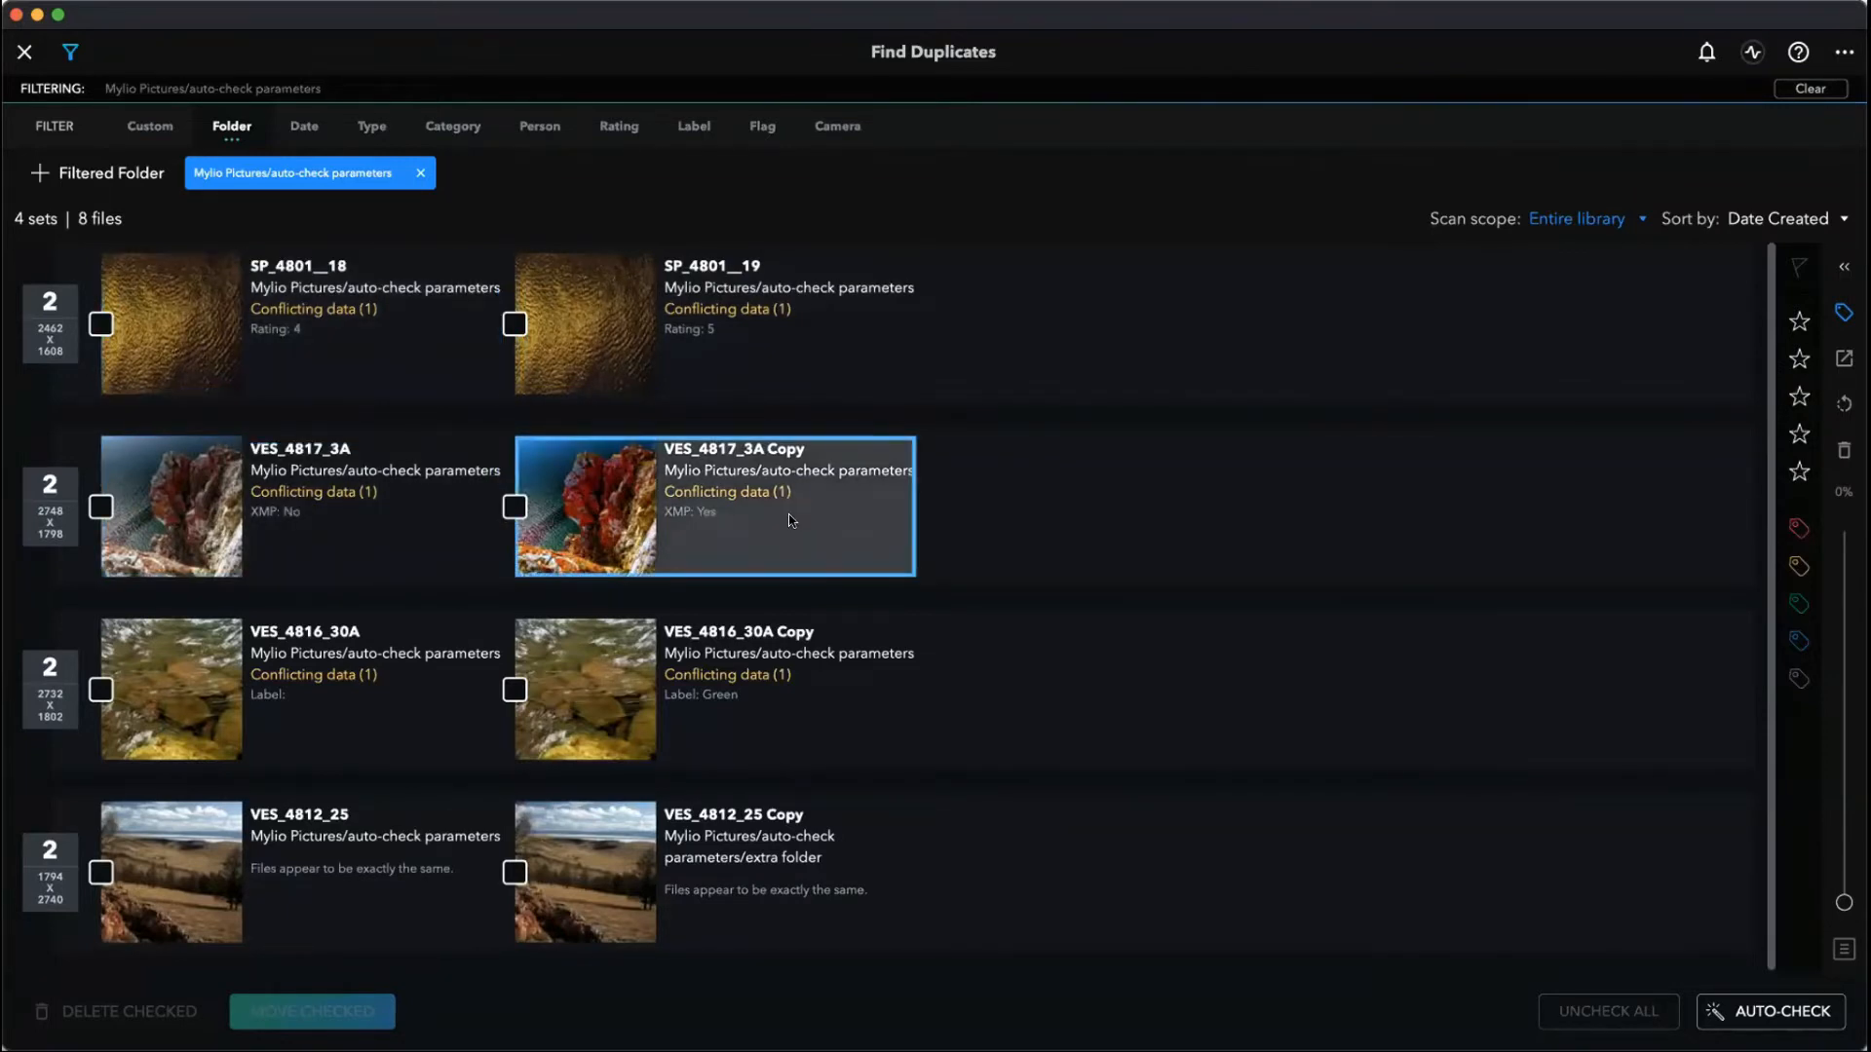
pyautogui.click(305, 500)
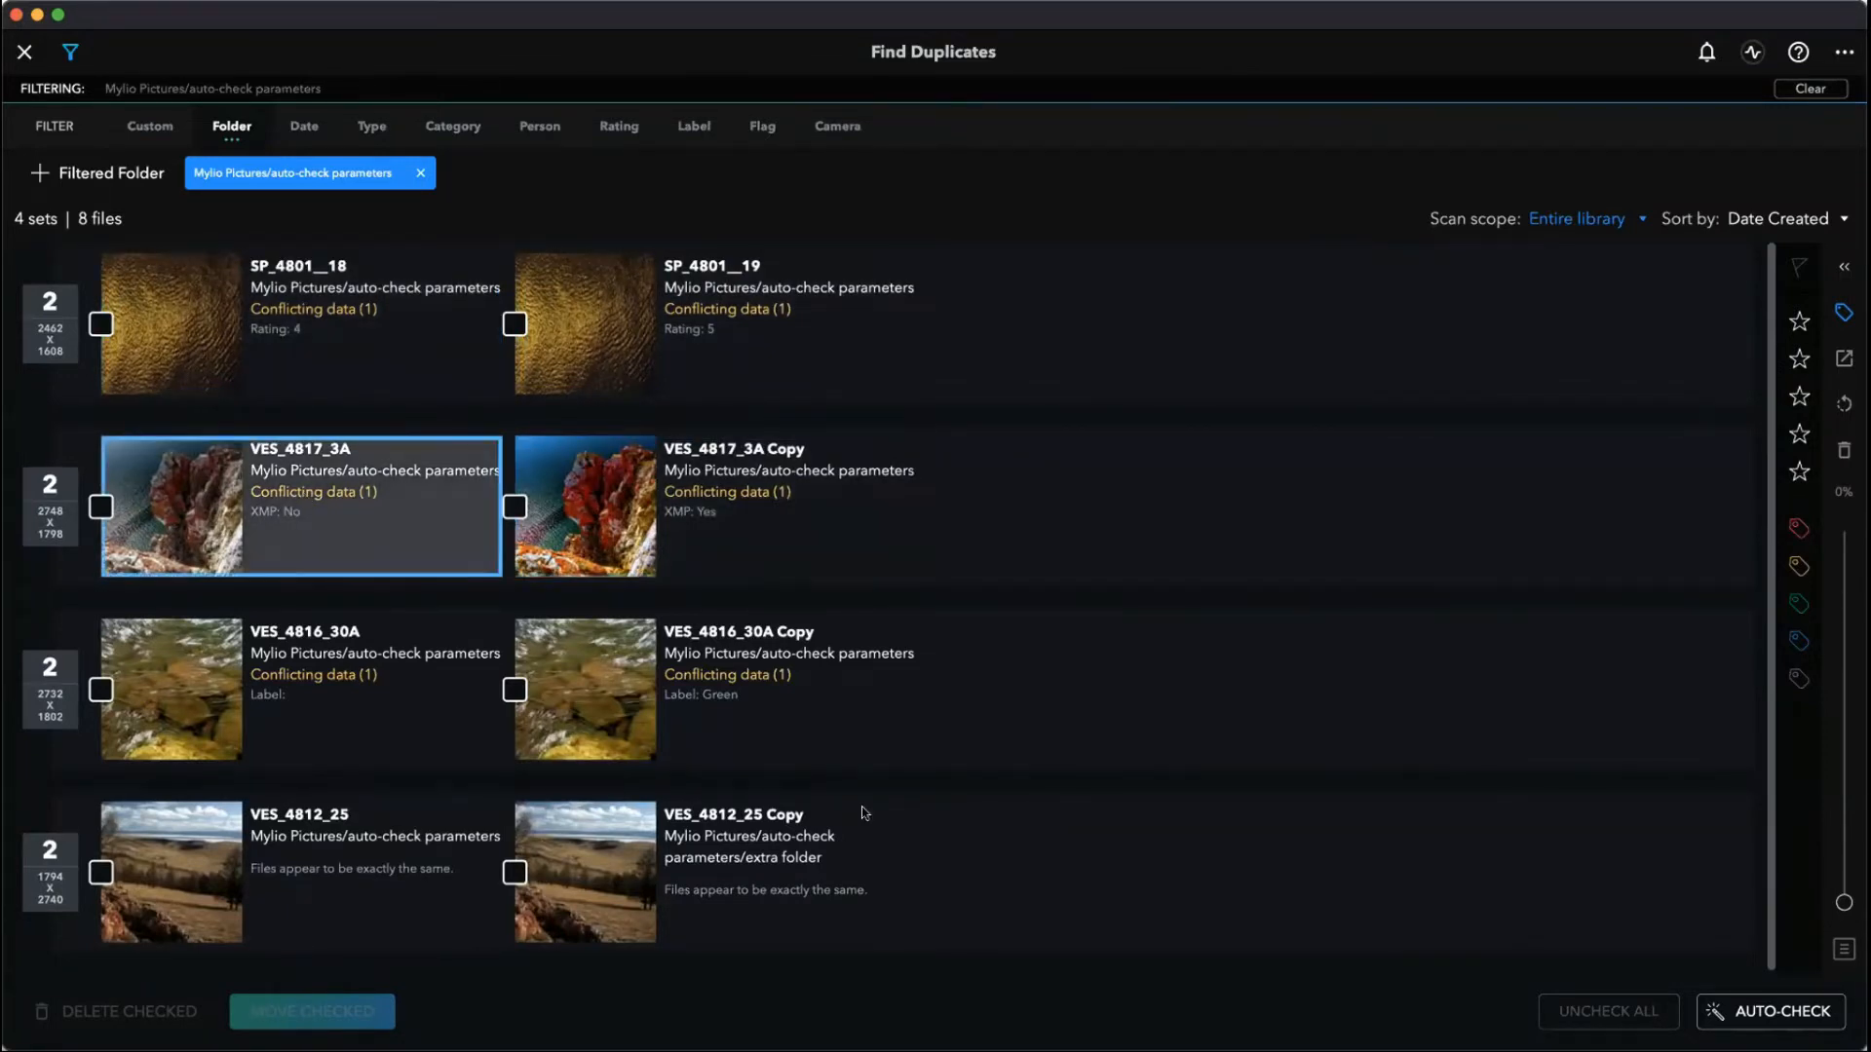
pyautogui.click(845, 710)
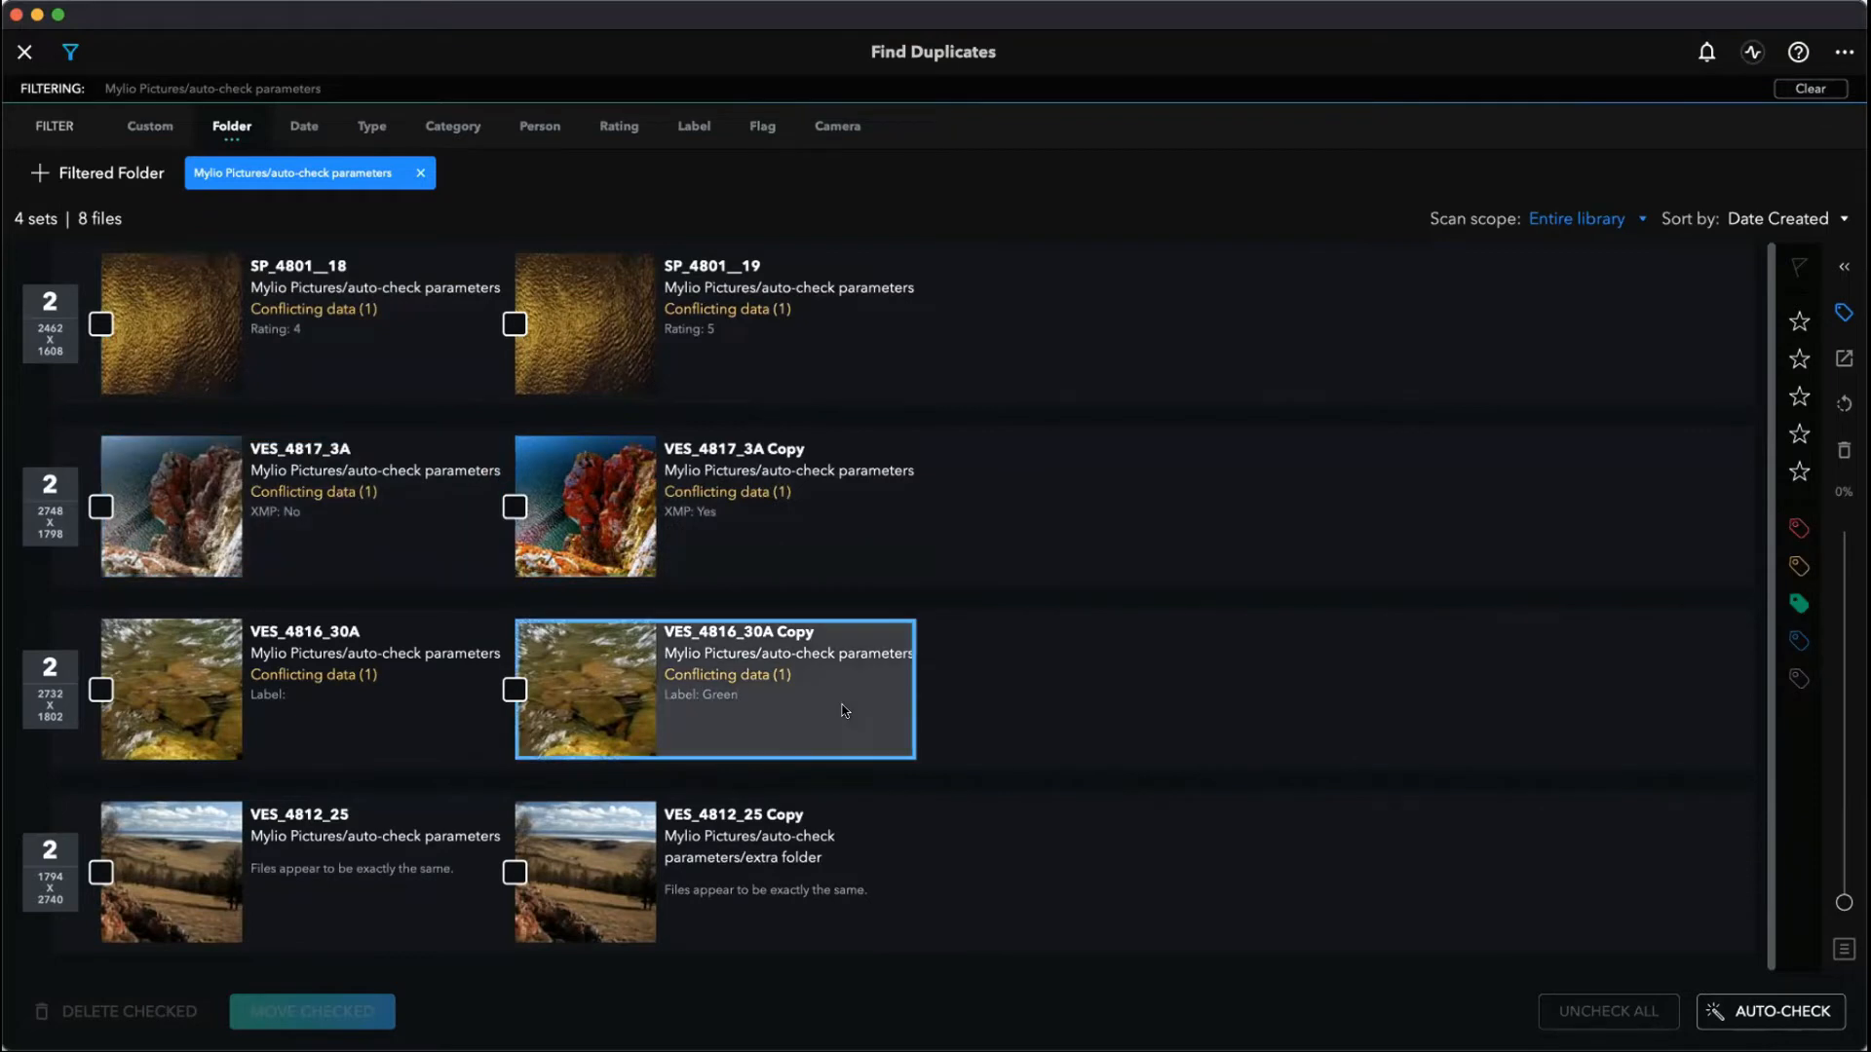
pyautogui.click(381, 694)
# - Compare the folder locations of VES_4812_25 and VES_4812_25 Copy by selecting each file
pyautogui.click(866, 841)
pyautogui.click(363, 861)
pyautogui.click(753, 853)
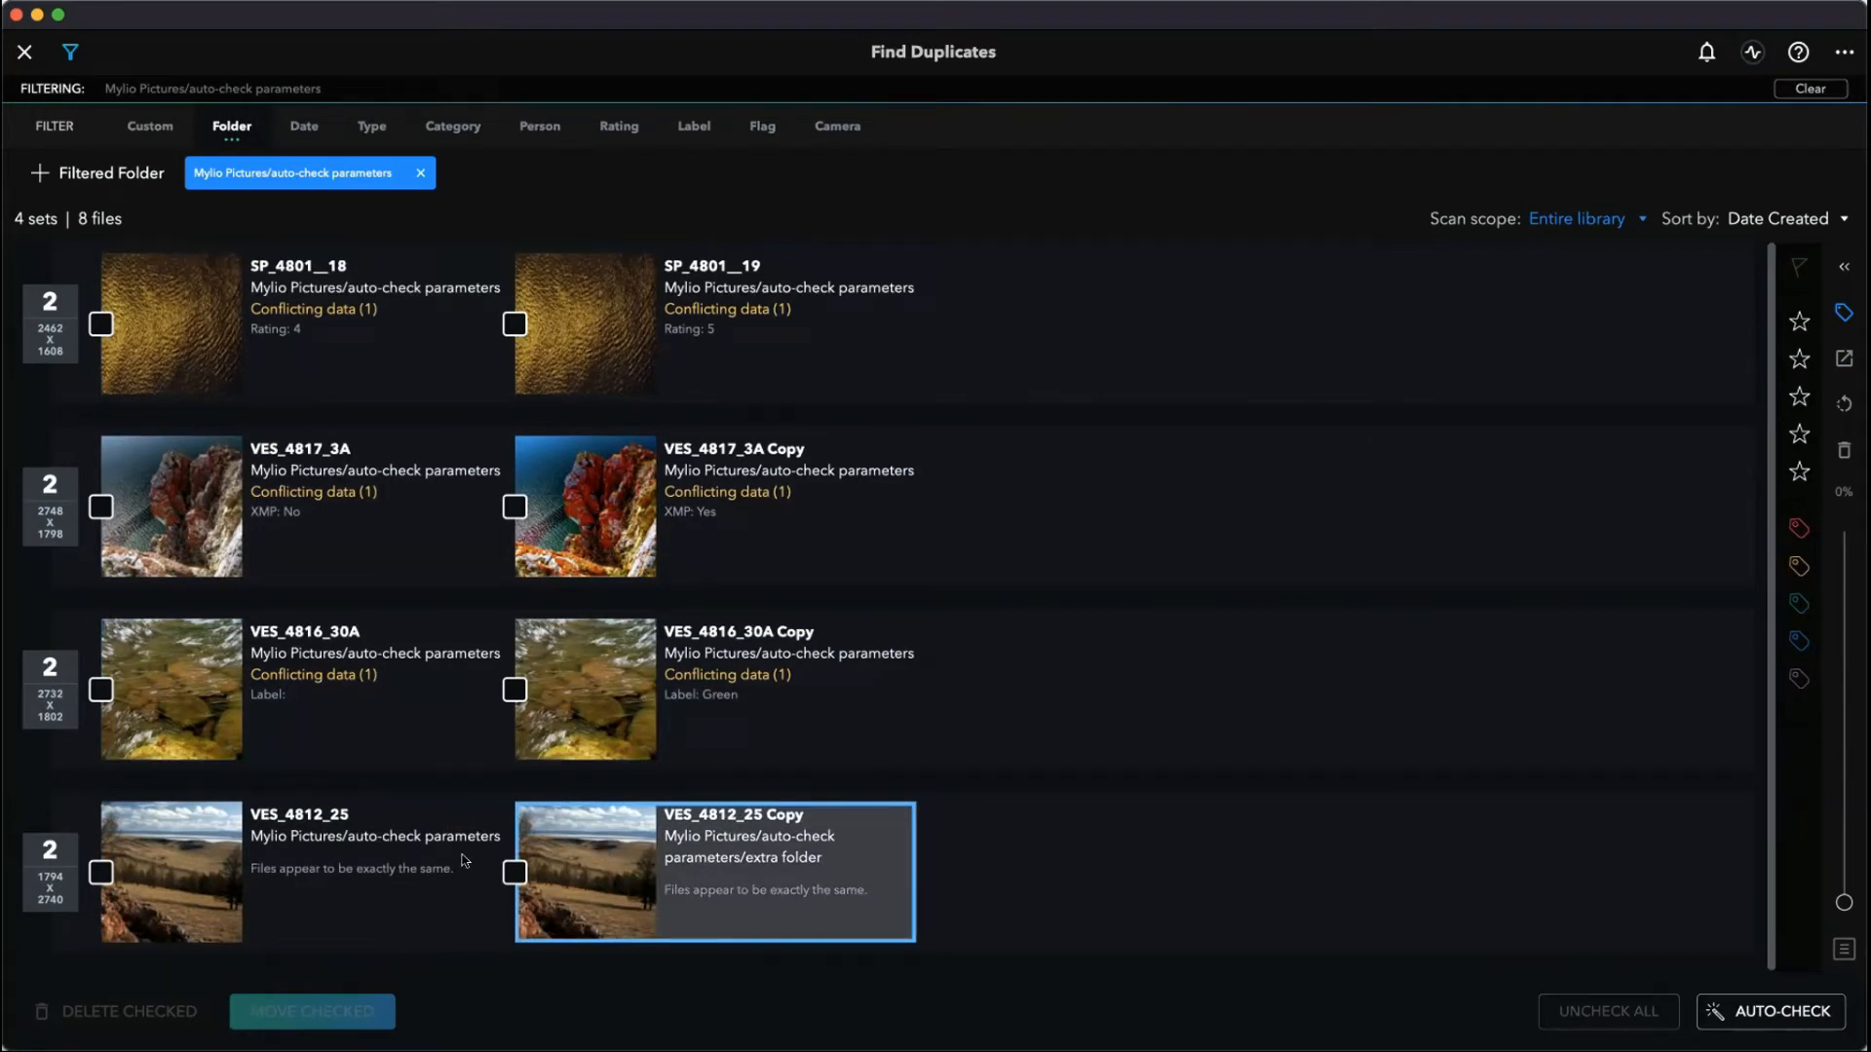
pyautogui.click(414, 866)
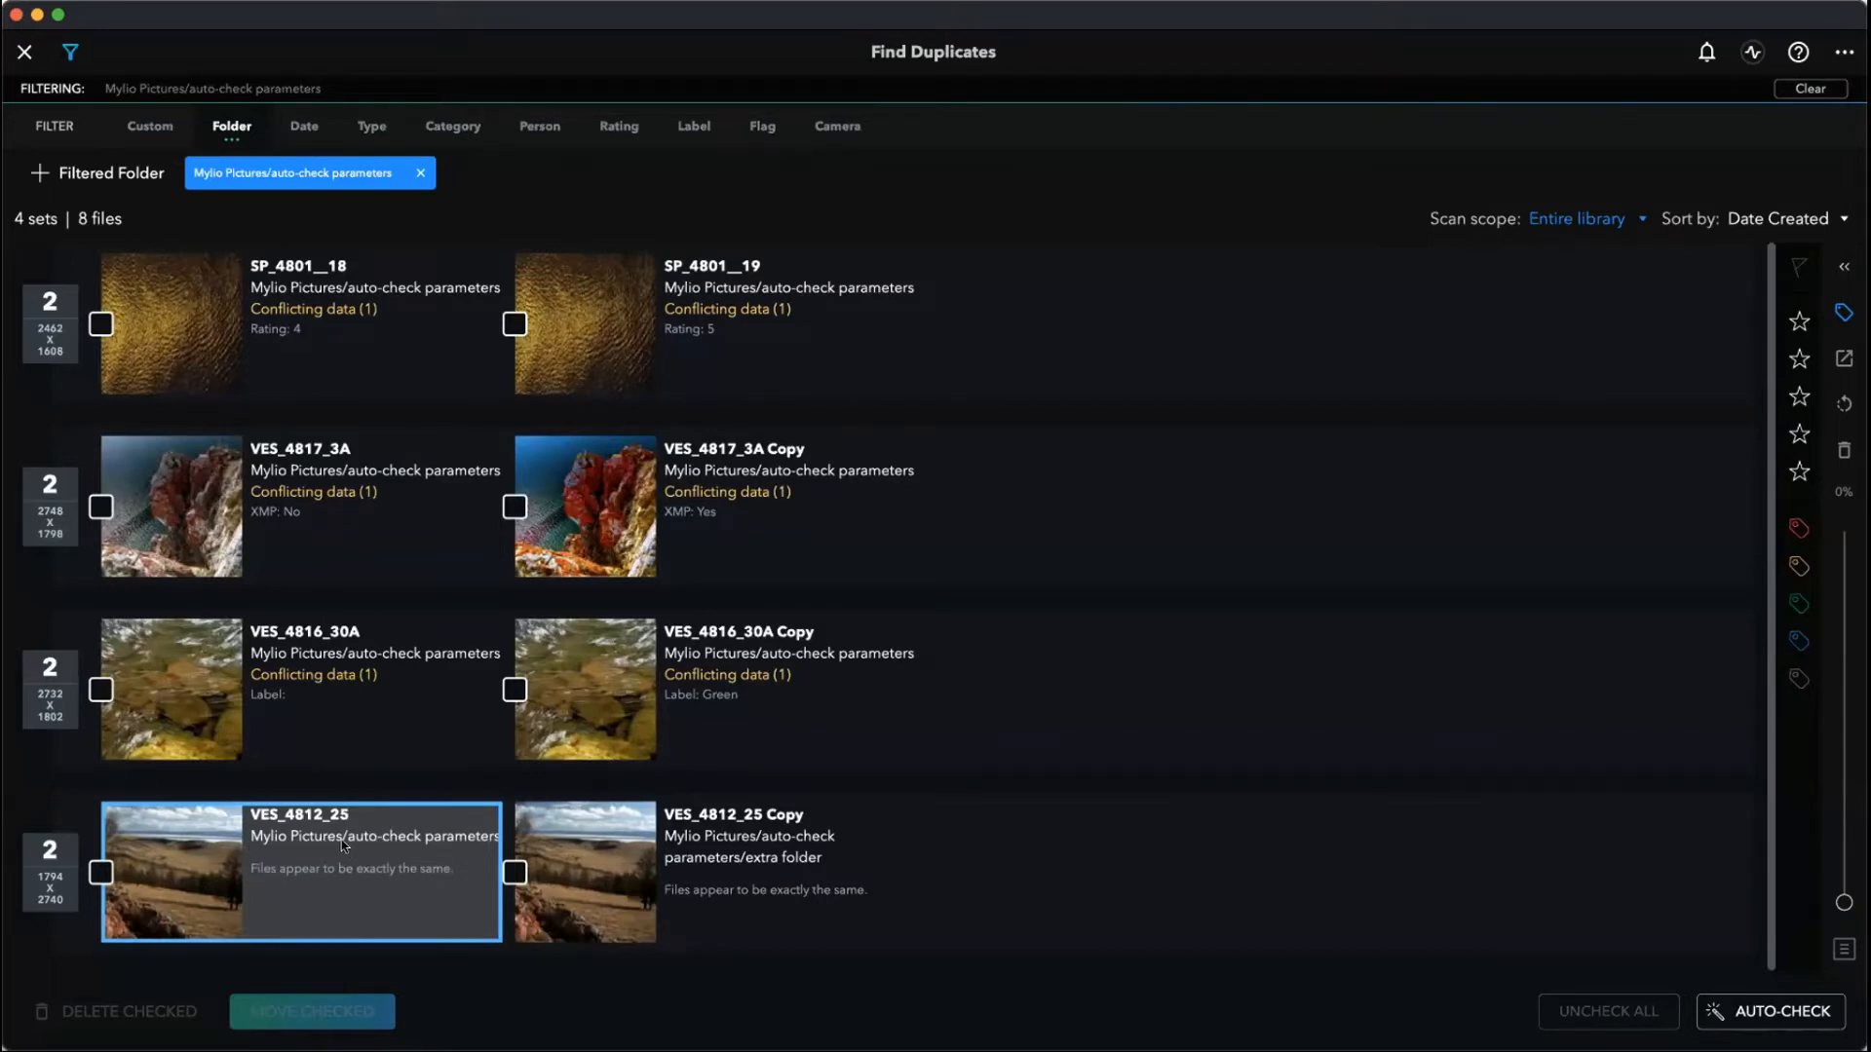
pyautogui.click(726, 860)
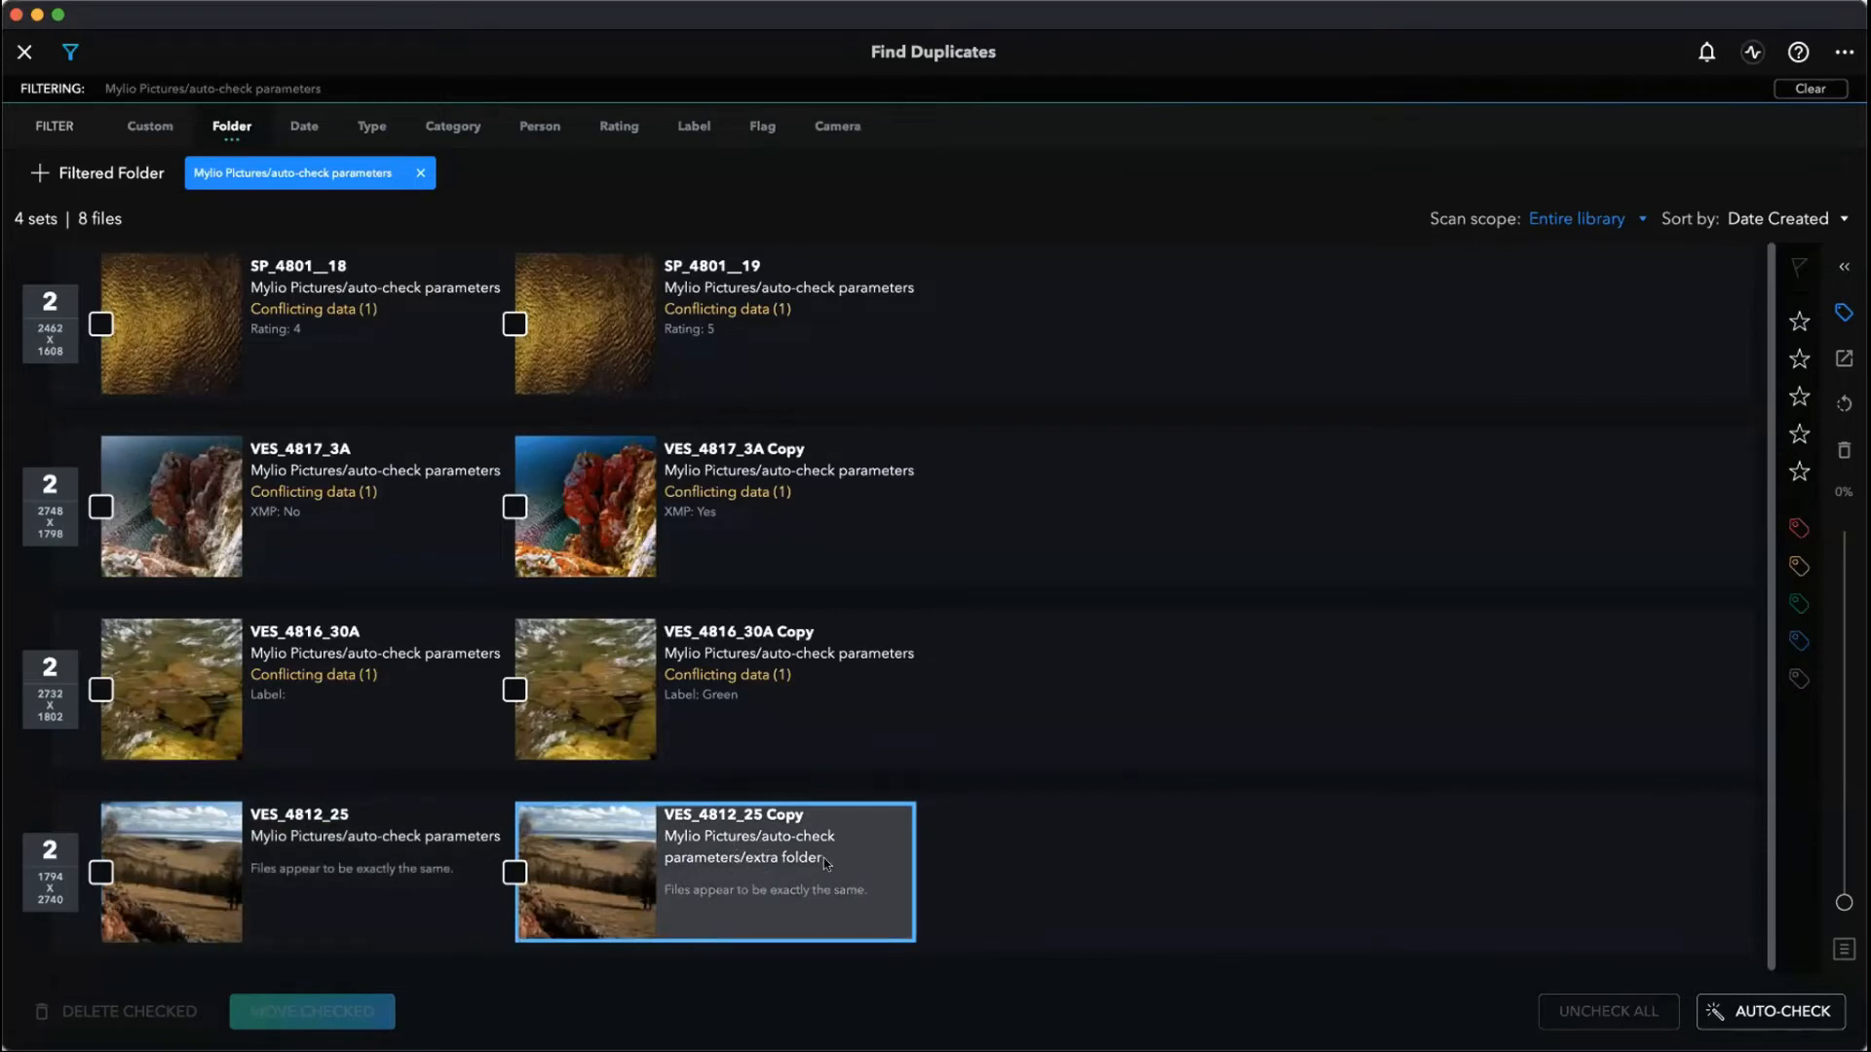
pyautogui.scroll(1, 1728, 851)
# - Run auto-check with the default criteria and review its choices in the VES_4817_3A, VES_4816_30A and VES_4812_25 sets
pyautogui.click(1729, 1014)
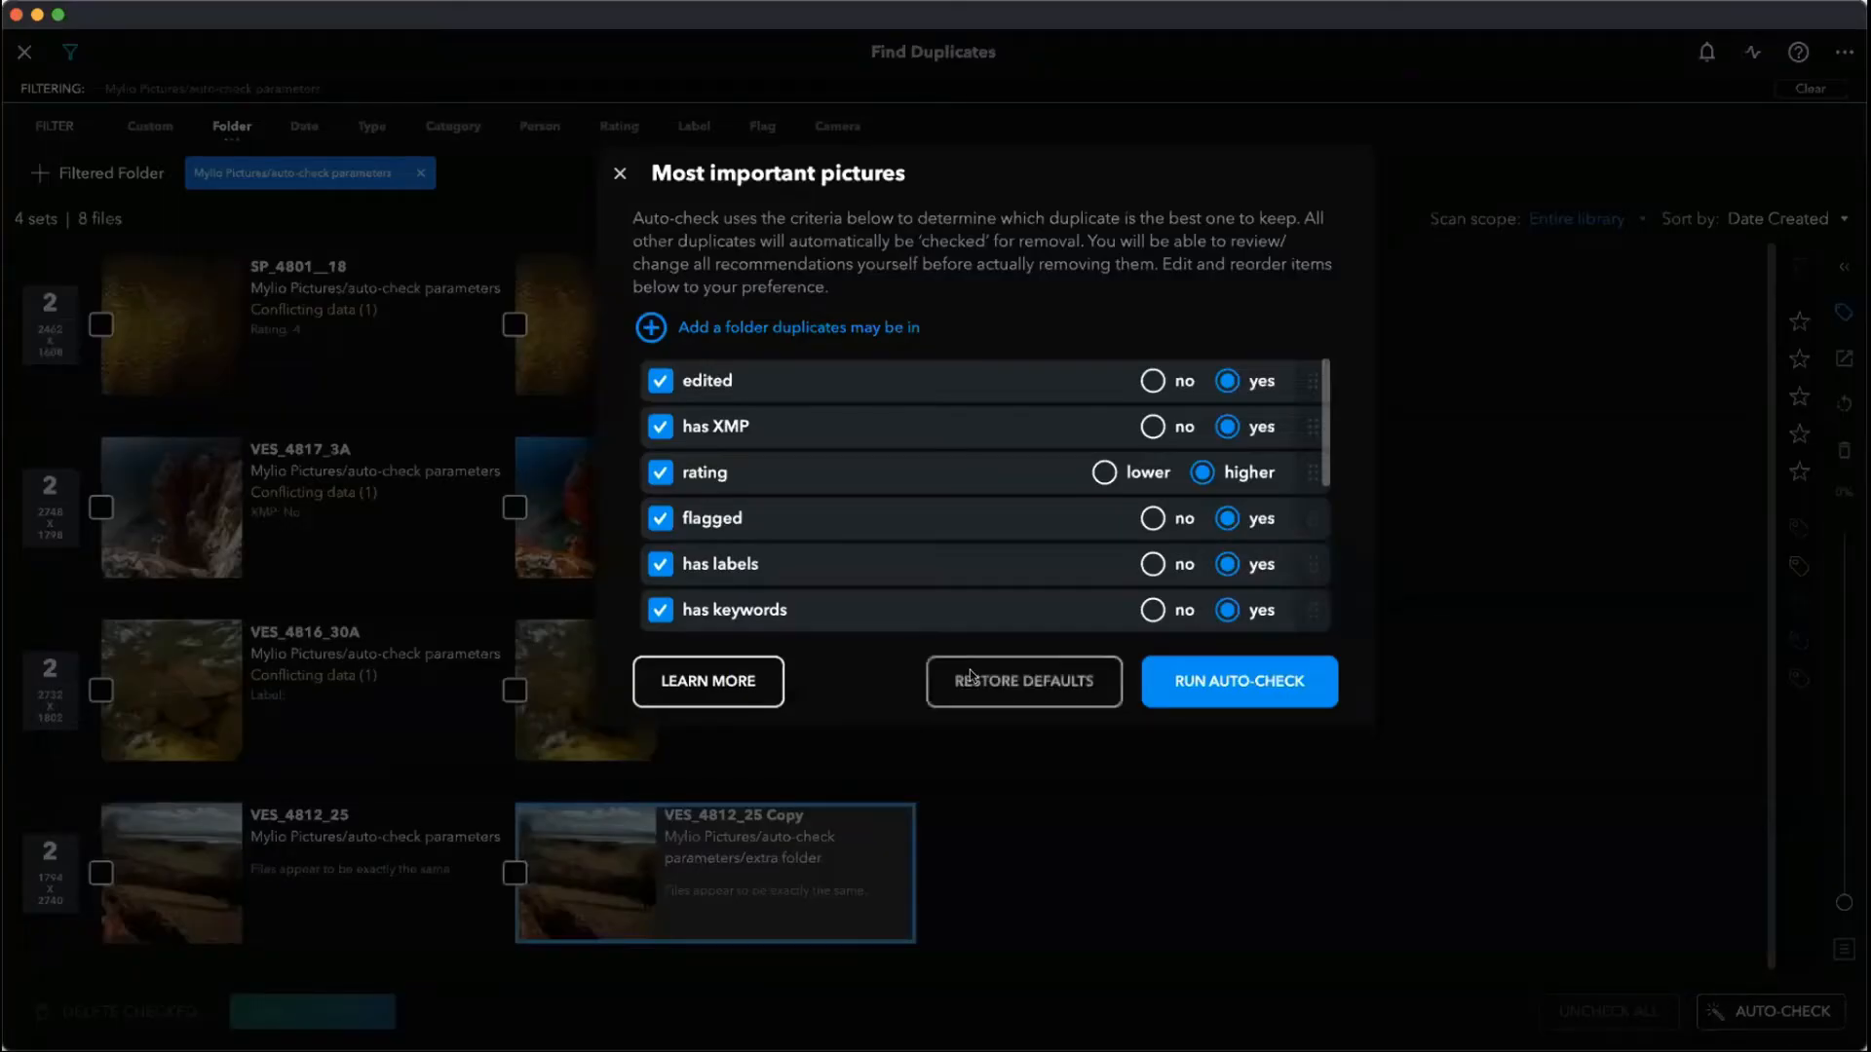
pyautogui.click(1211, 682)
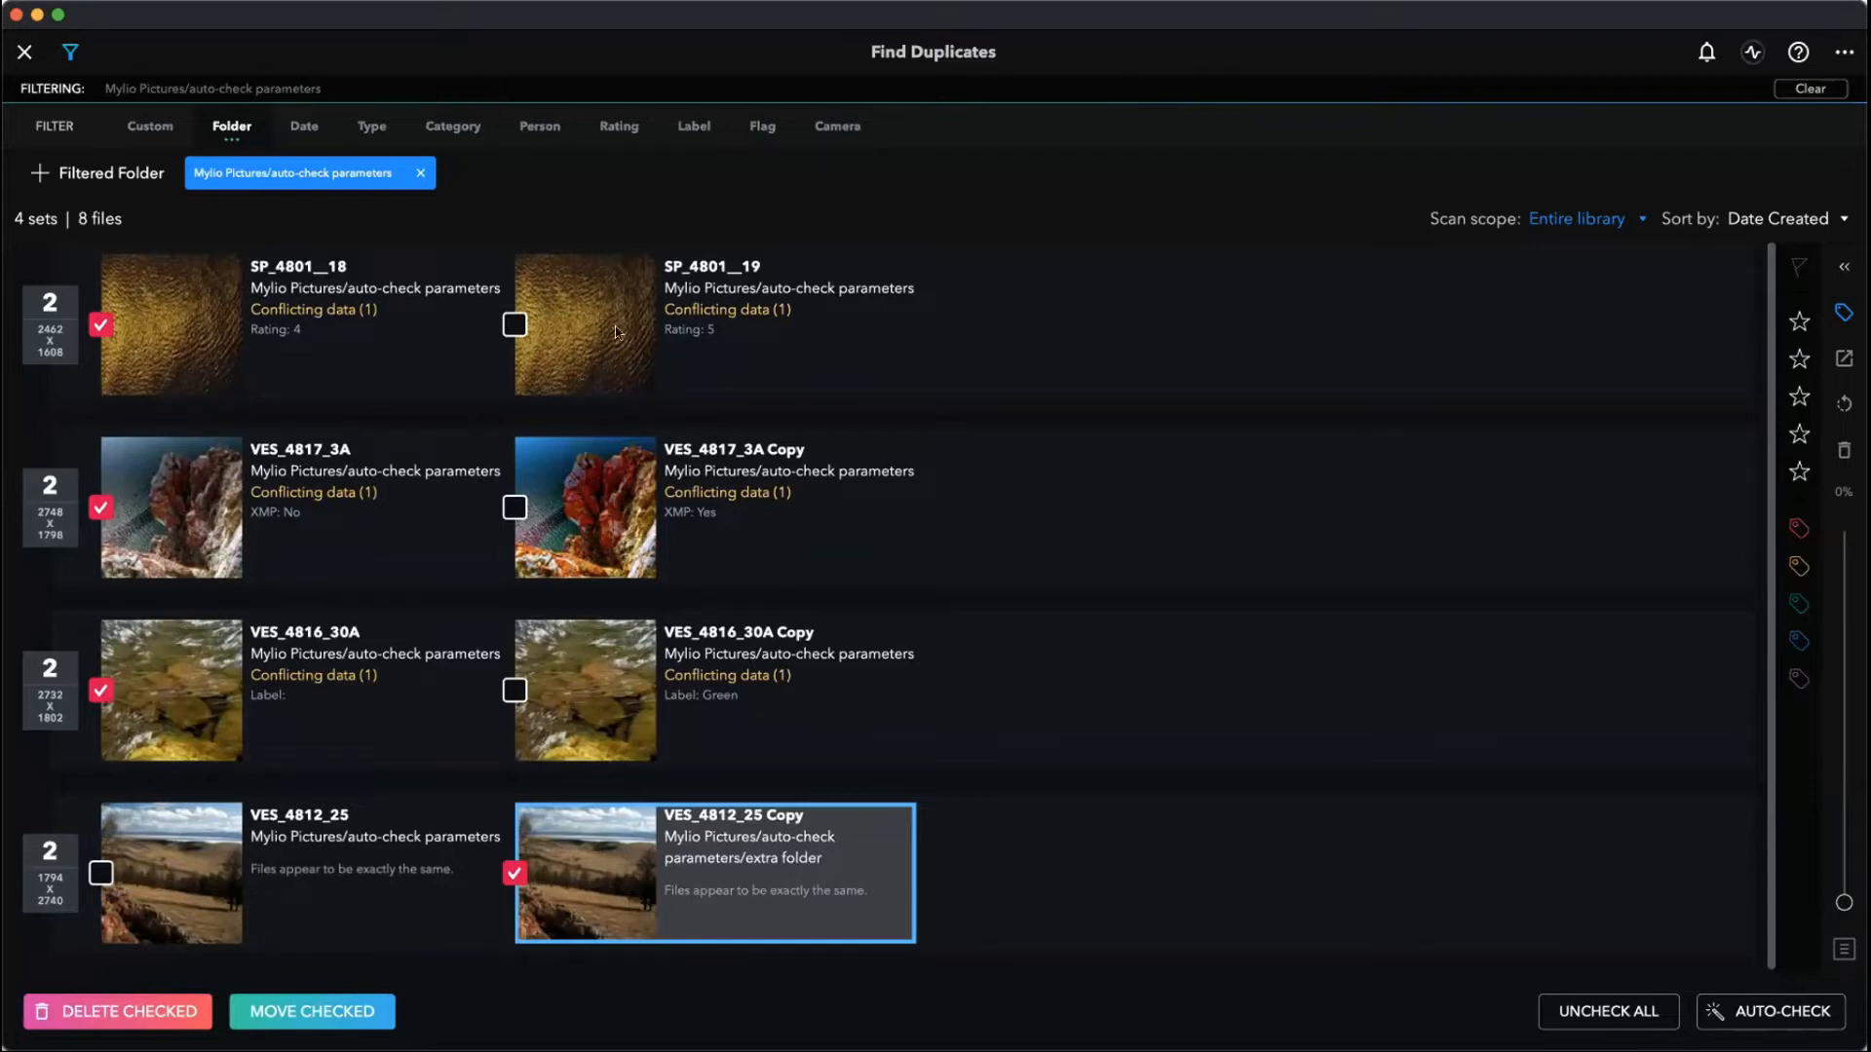
pyautogui.click(320, 523)
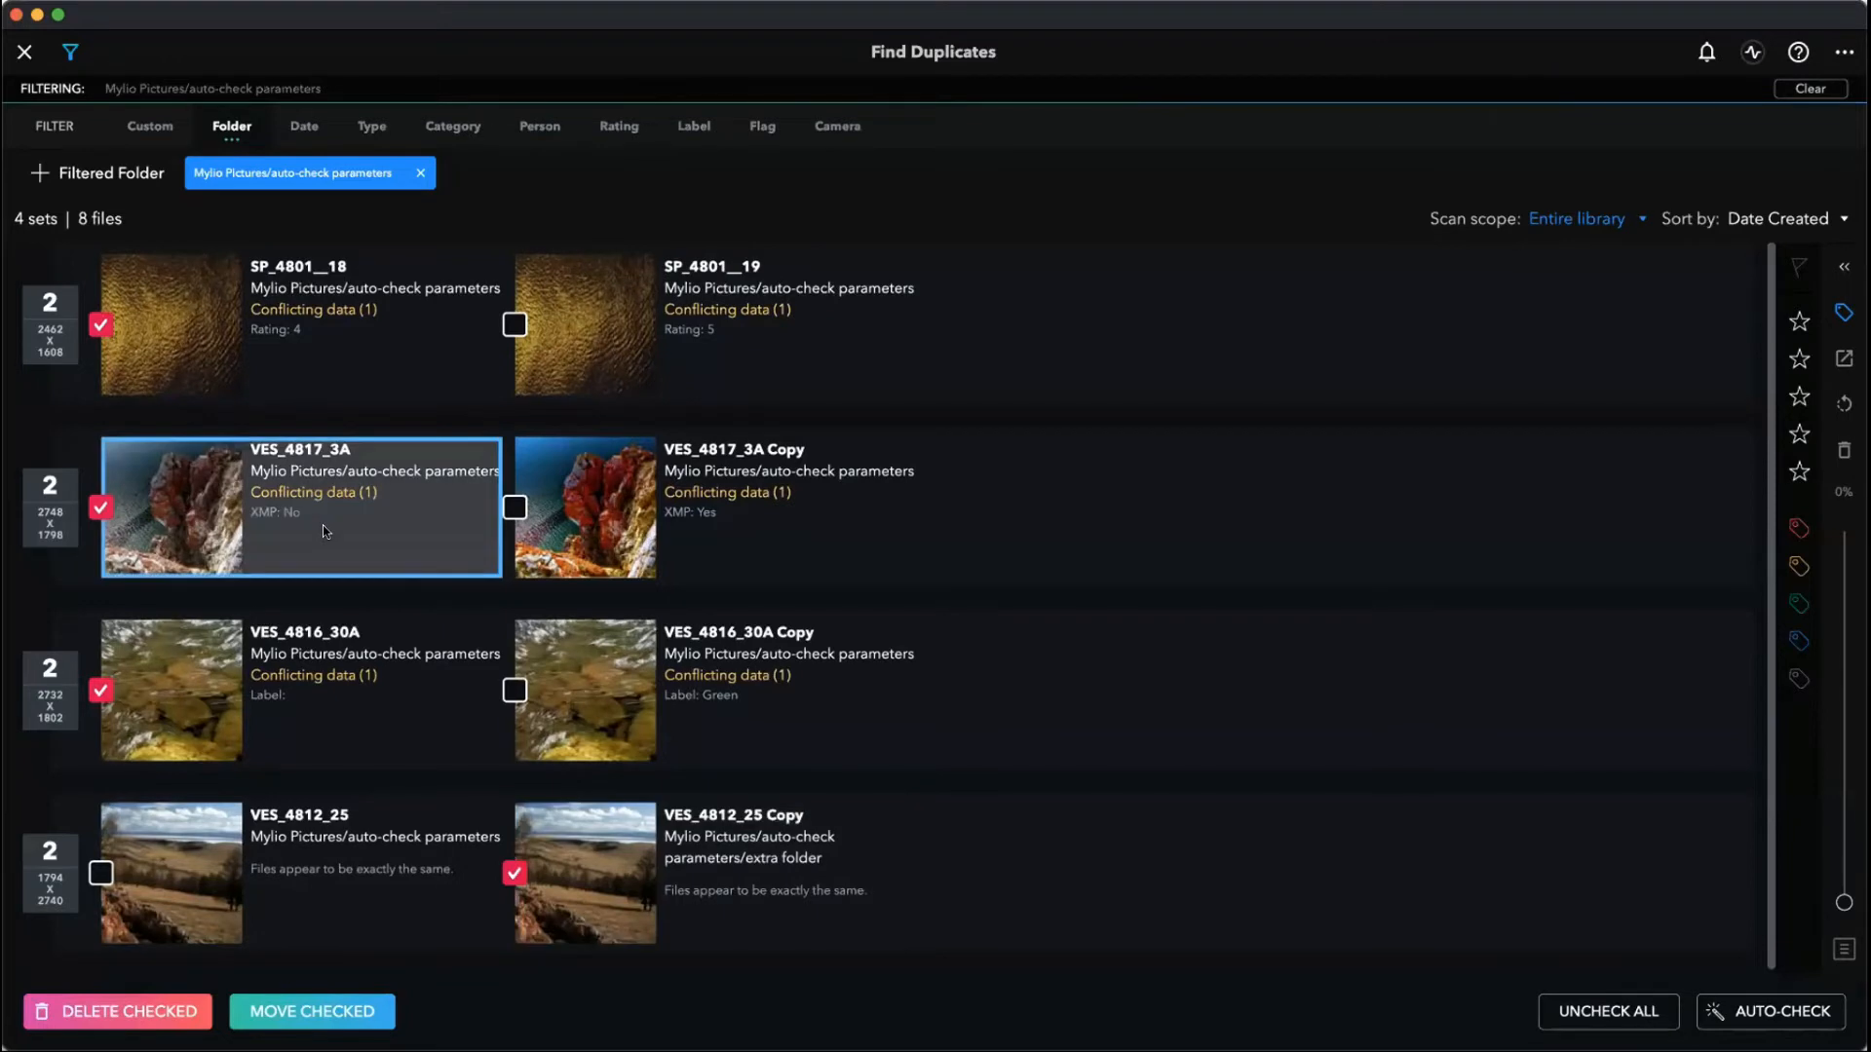
pyautogui.click(330, 696)
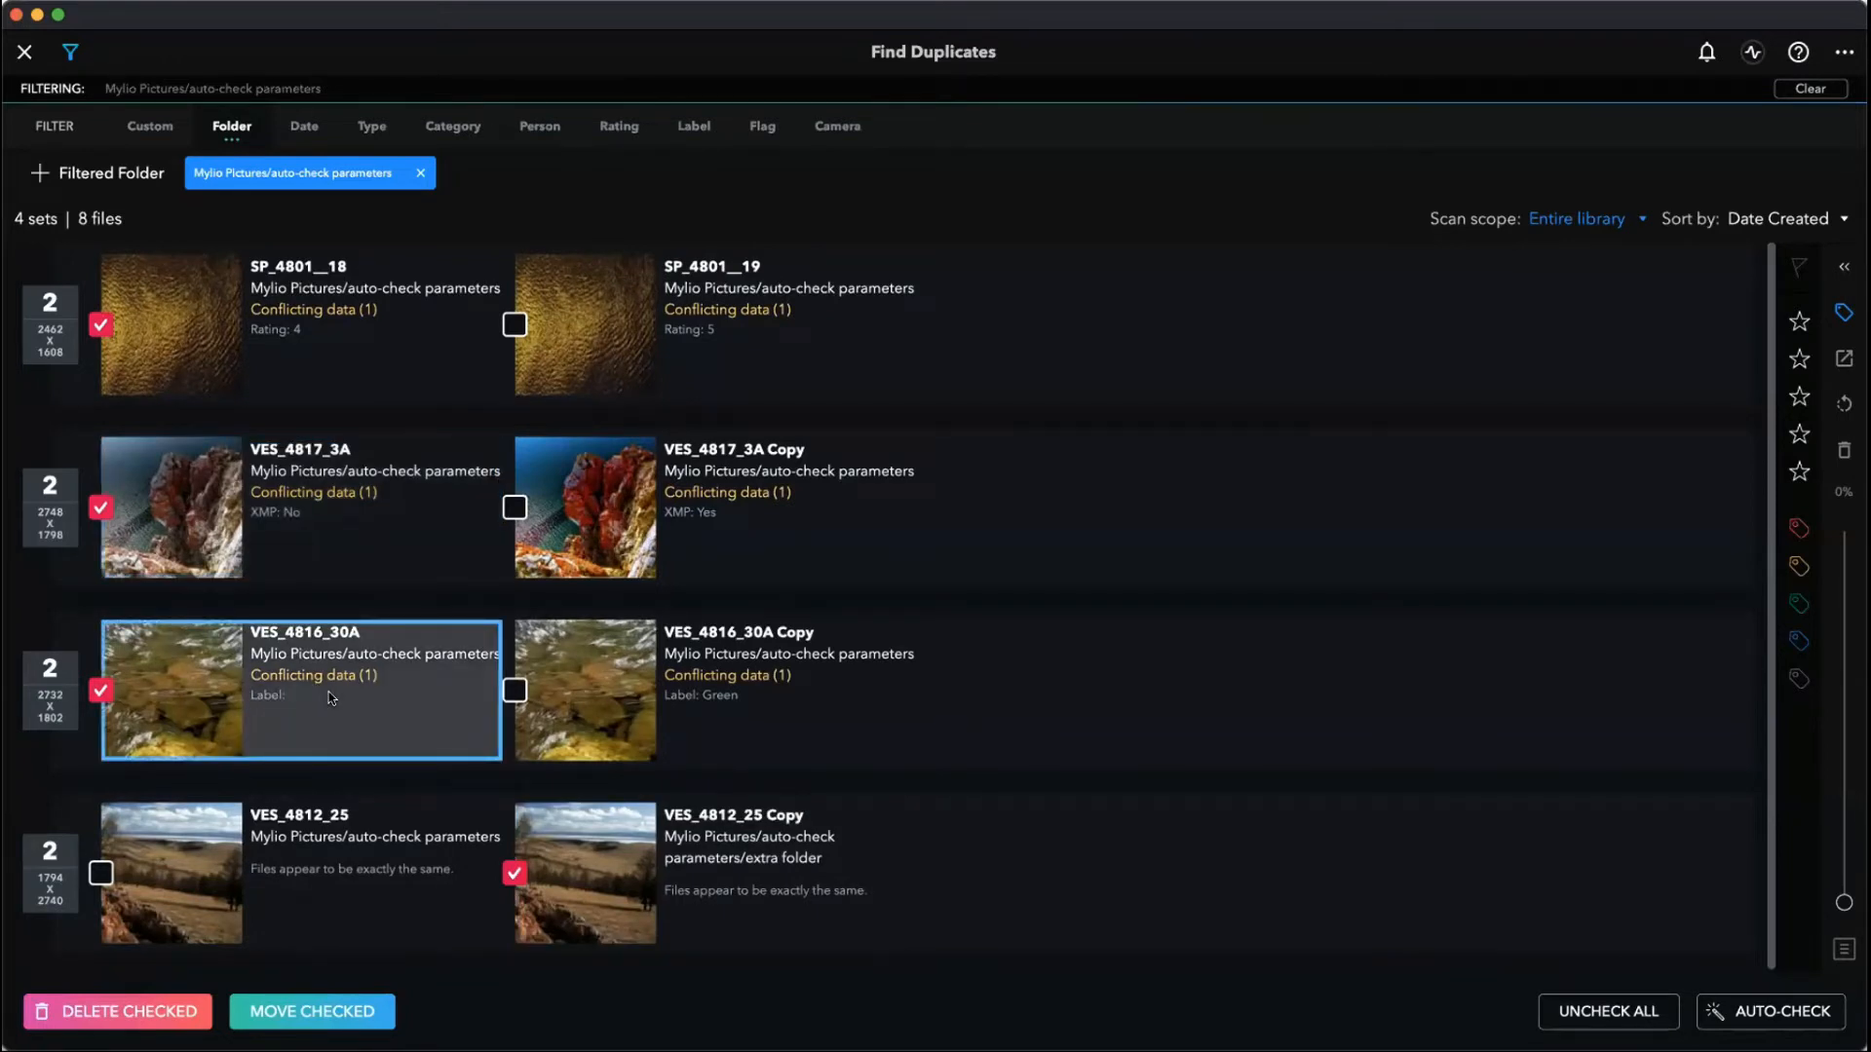
pyautogui.click(361, 888)
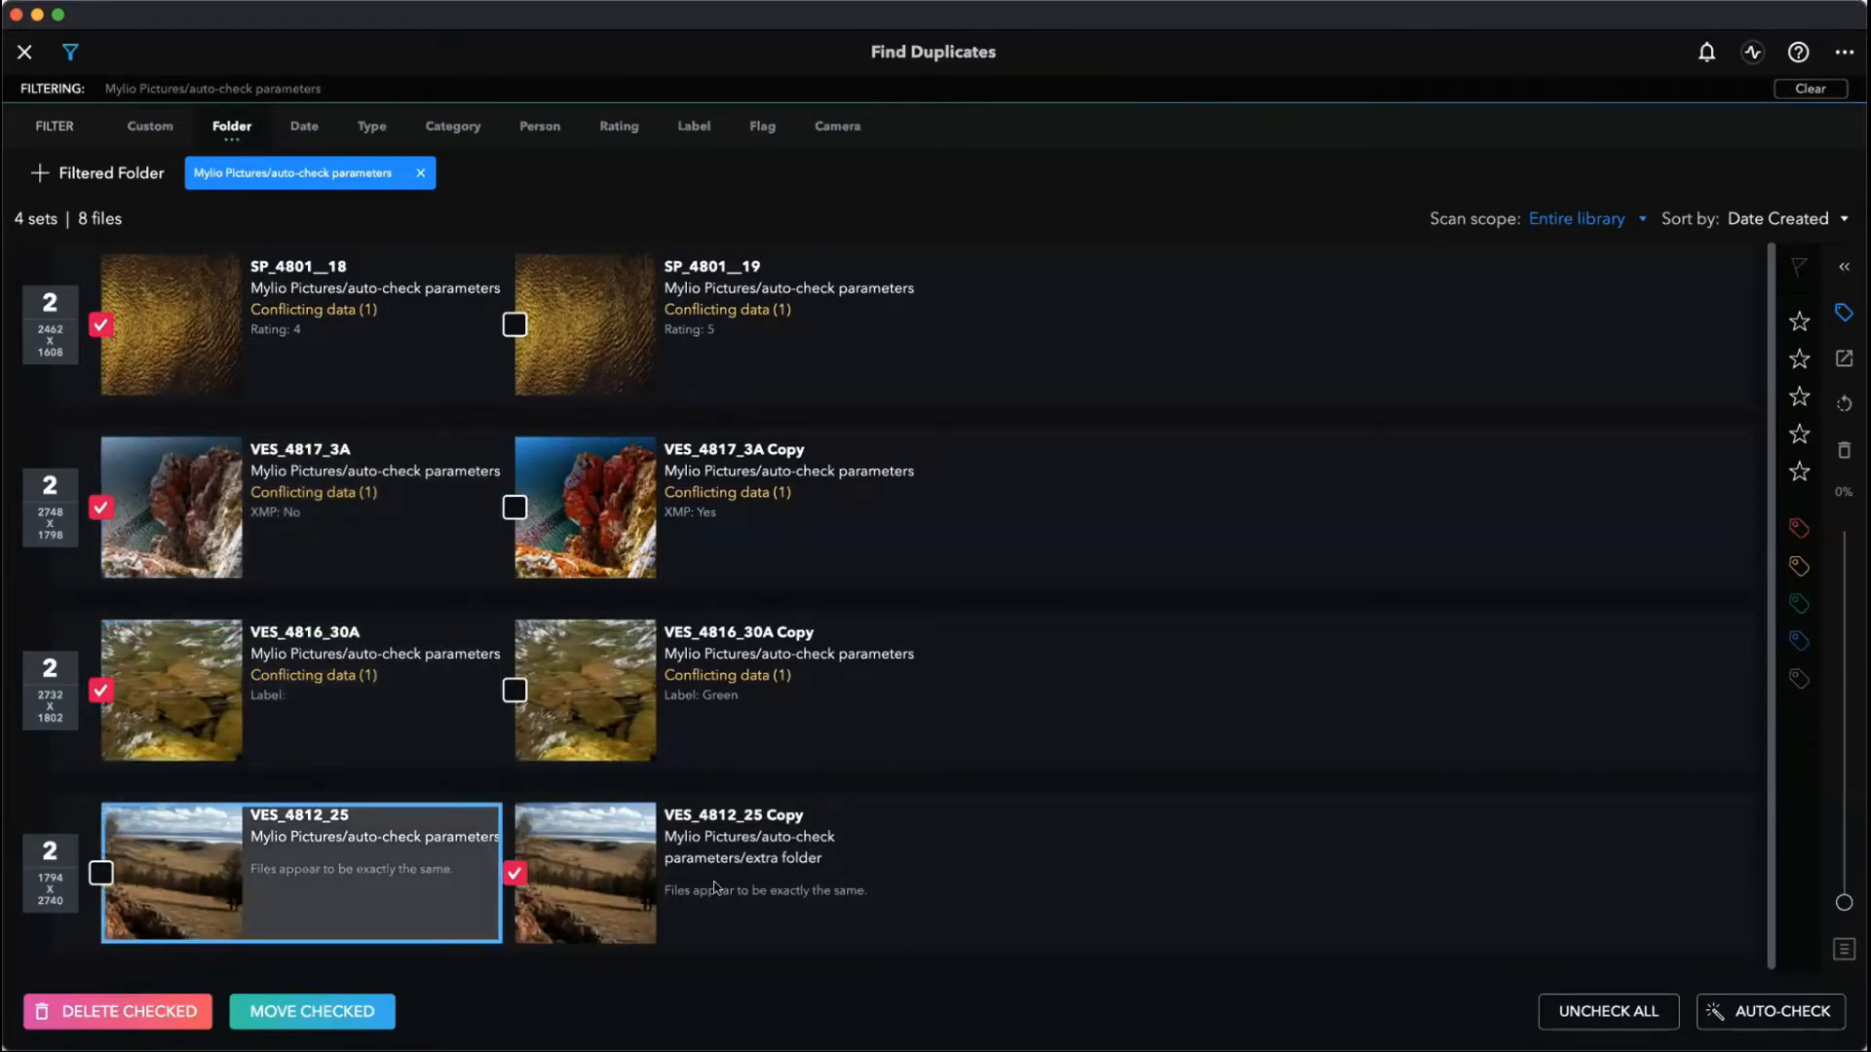
pyautogui.click(717, 884)
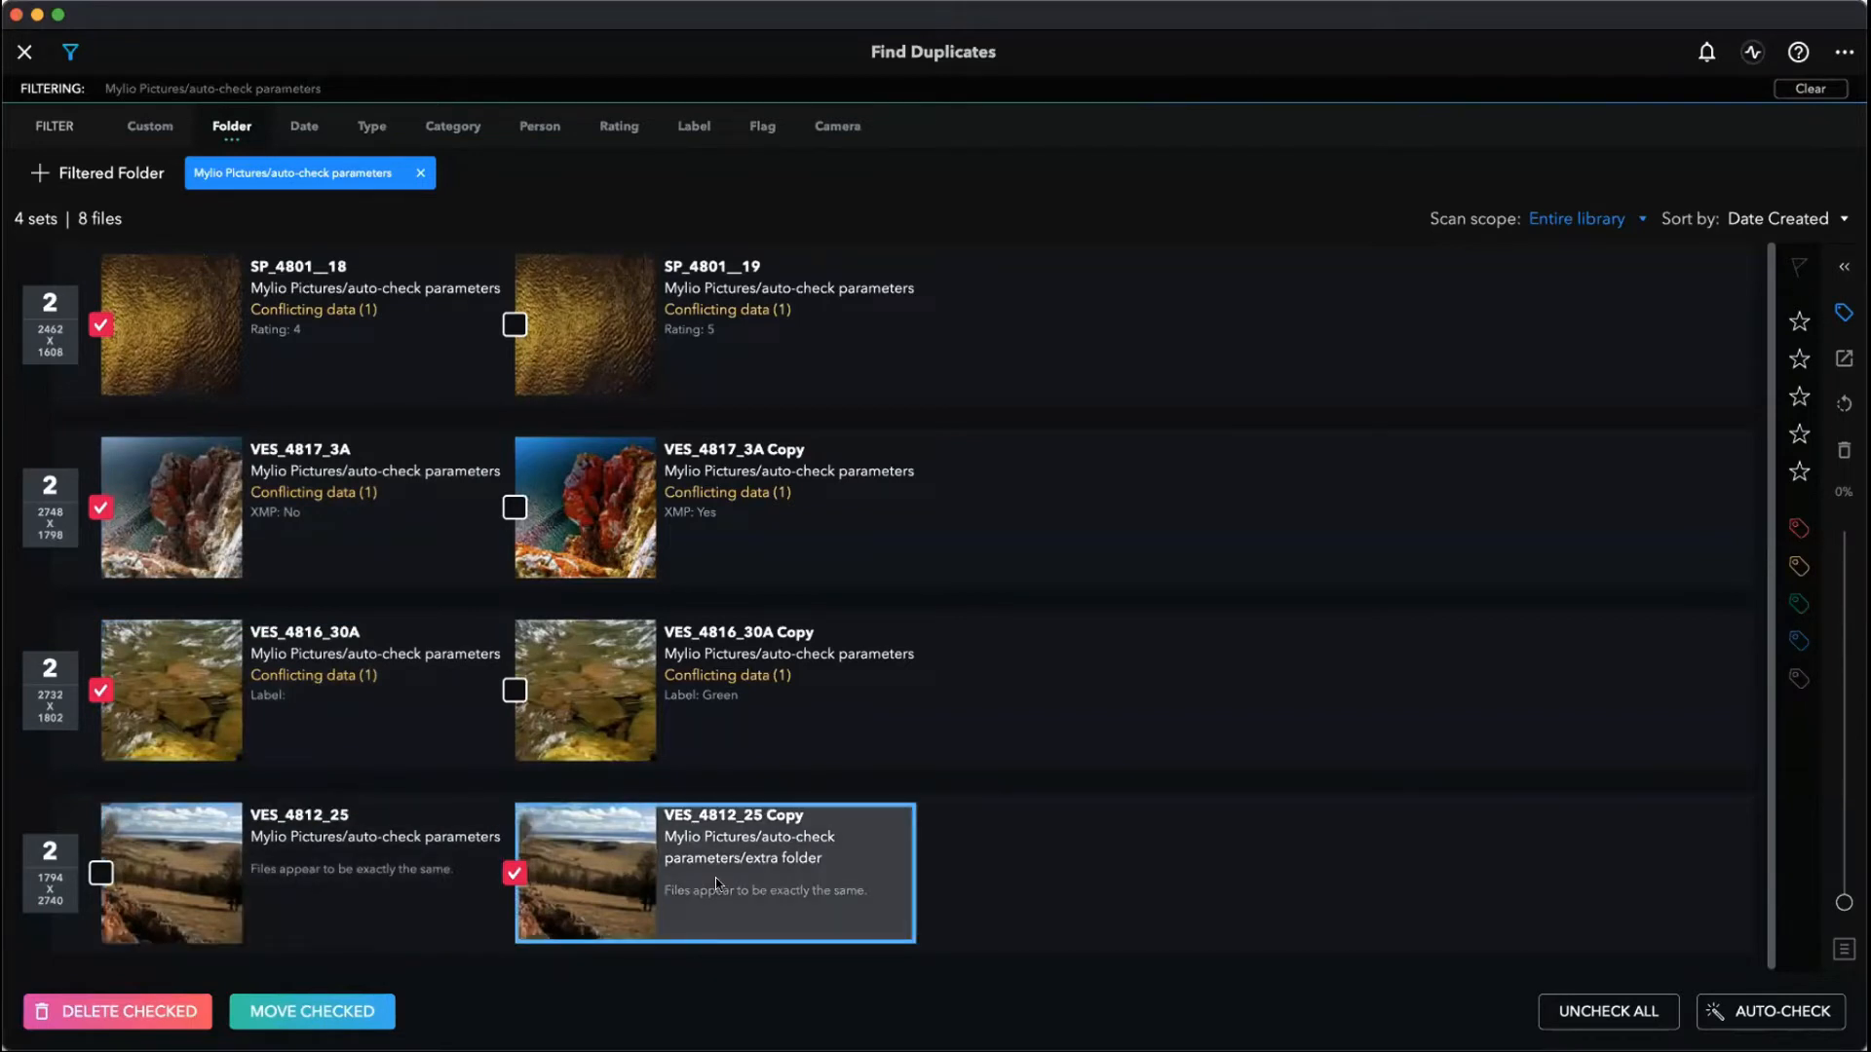
# - Set the rating criterion to lower and run auto-check again
pyautogui.click(1771, 1012)
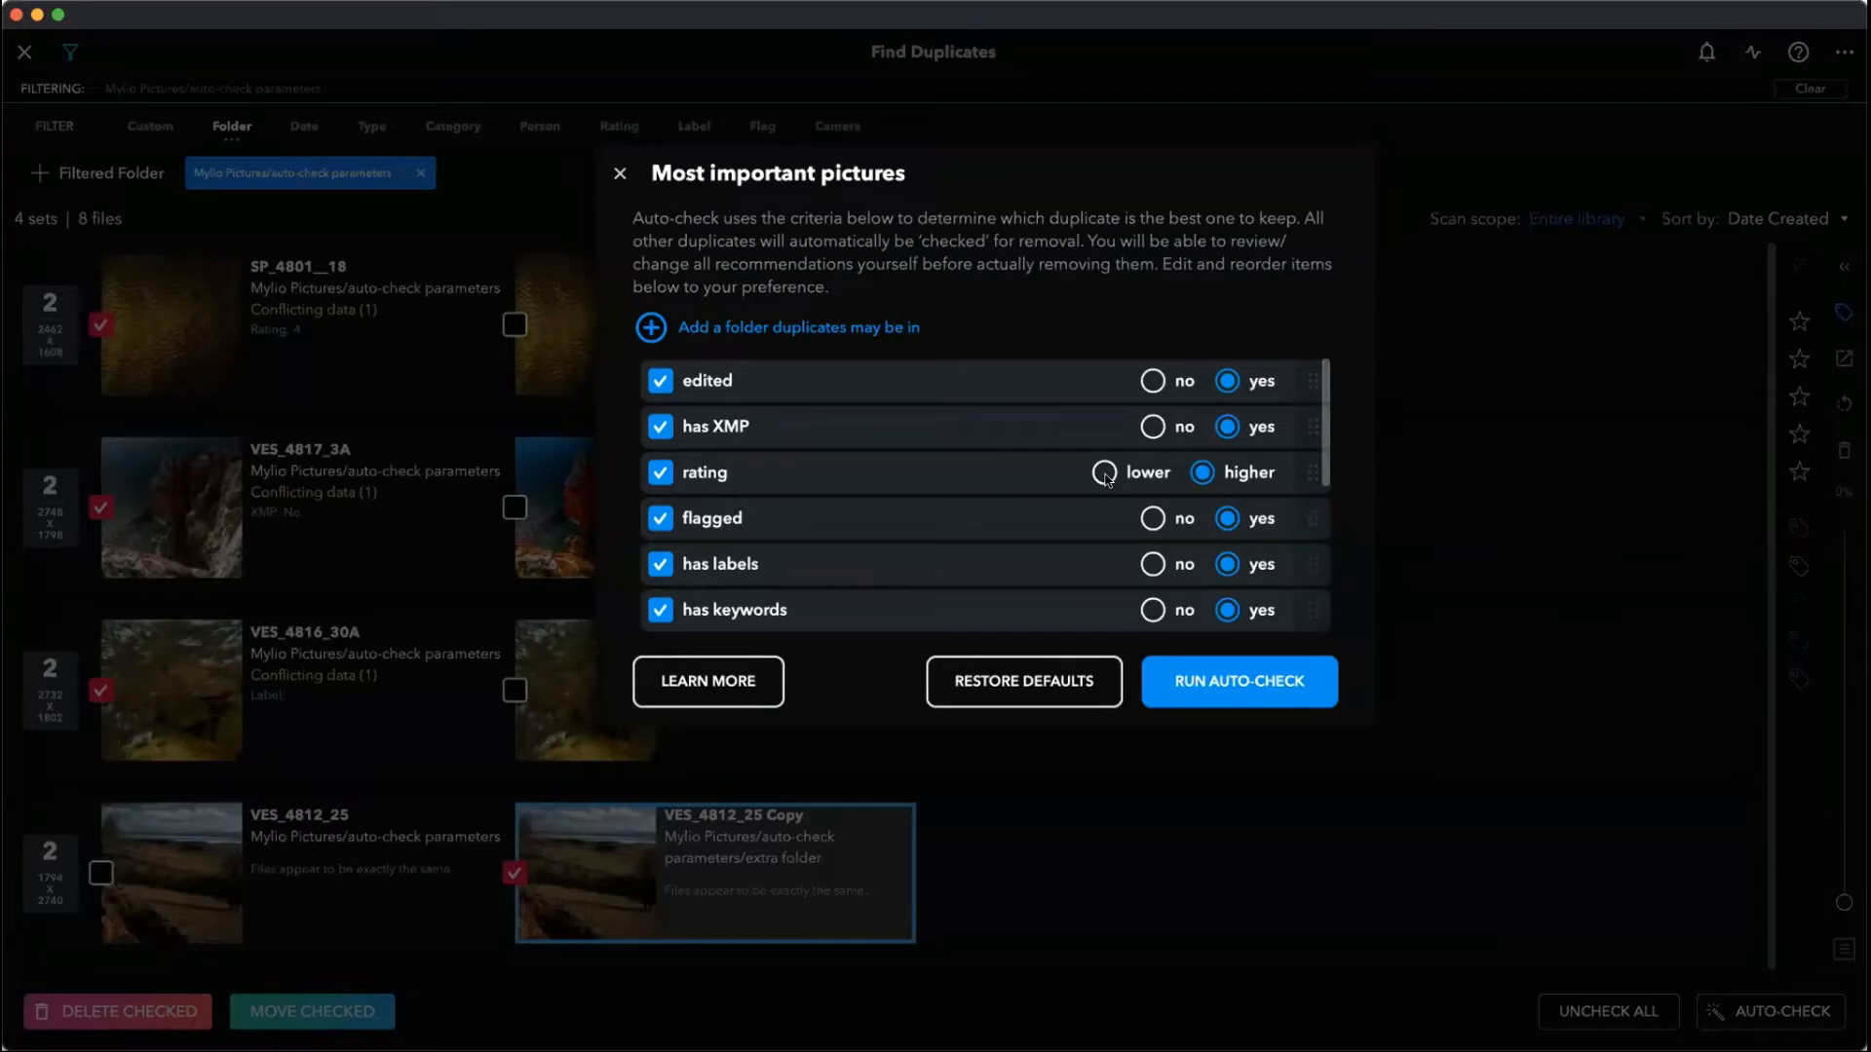
pyautogui.click(1107, 476)
pyautogui.click(1222, 690)
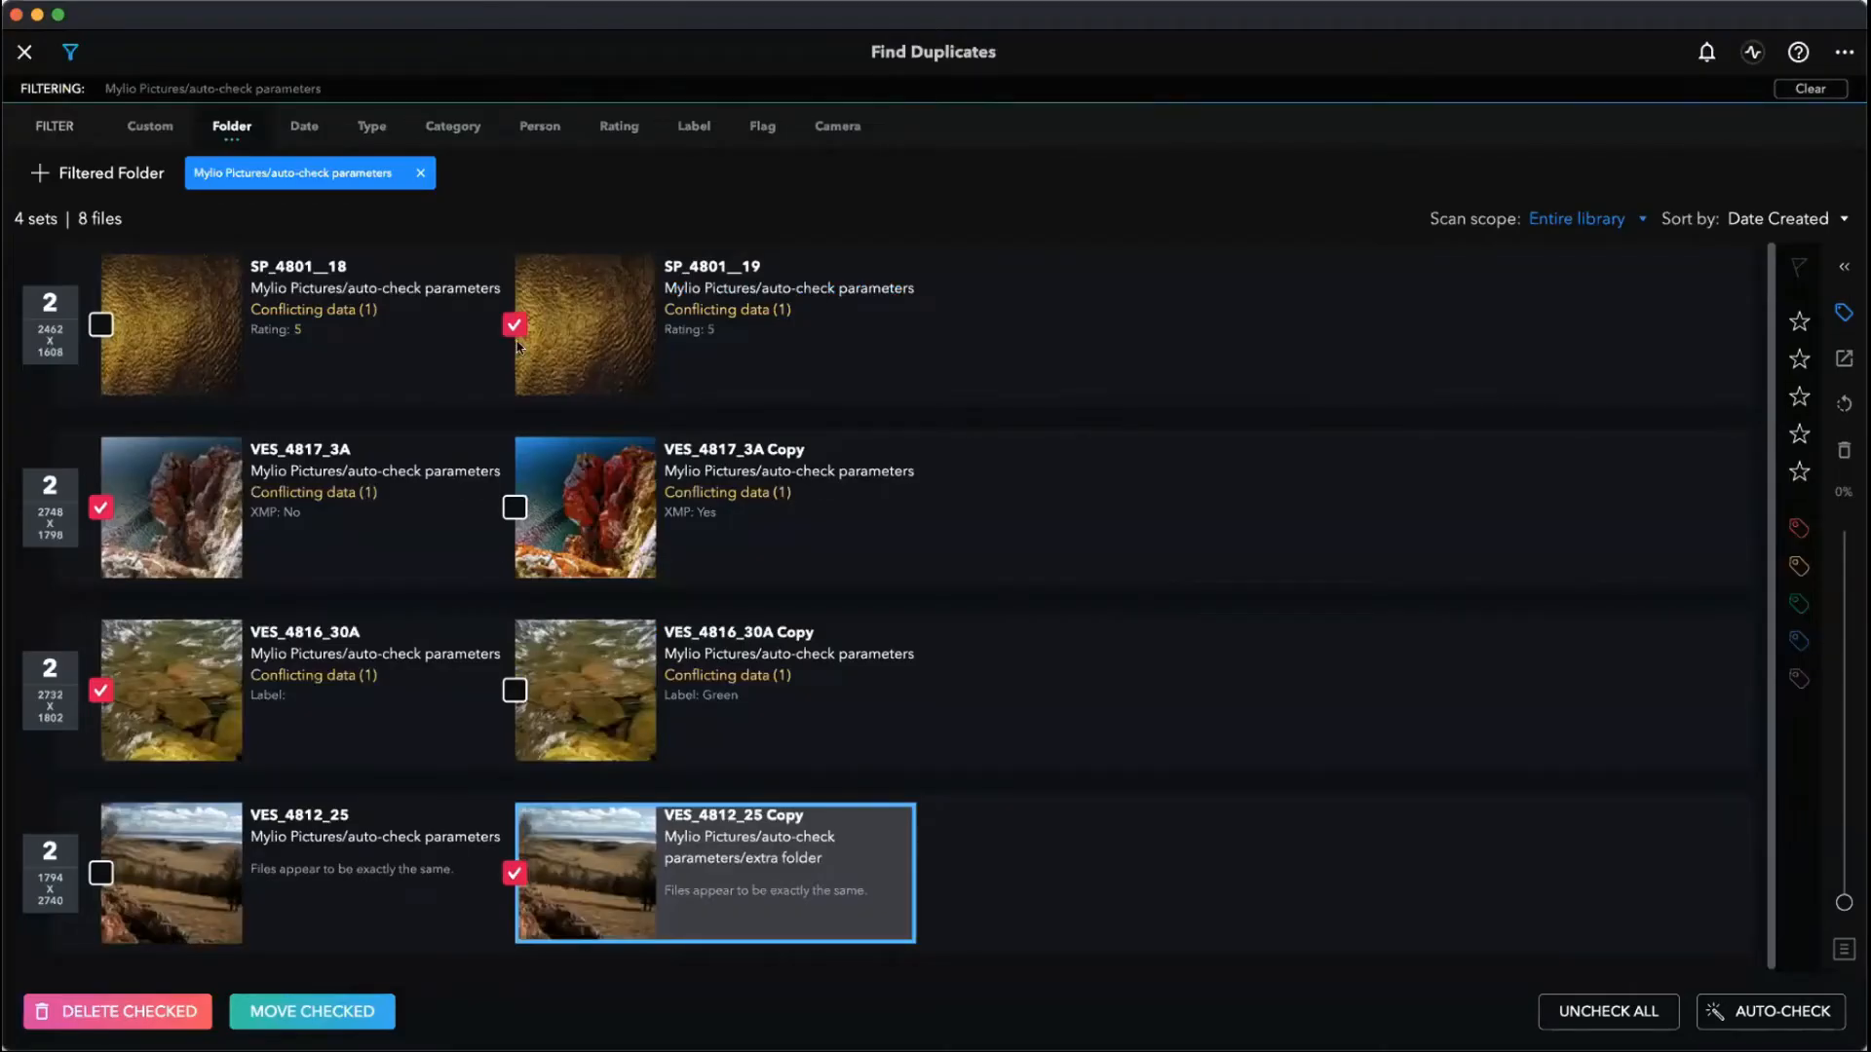
# - Compare SP_4801__18 with SP_4801__19 and give SP_4801__19 a yellow label
pyautogui.click(380, 337)
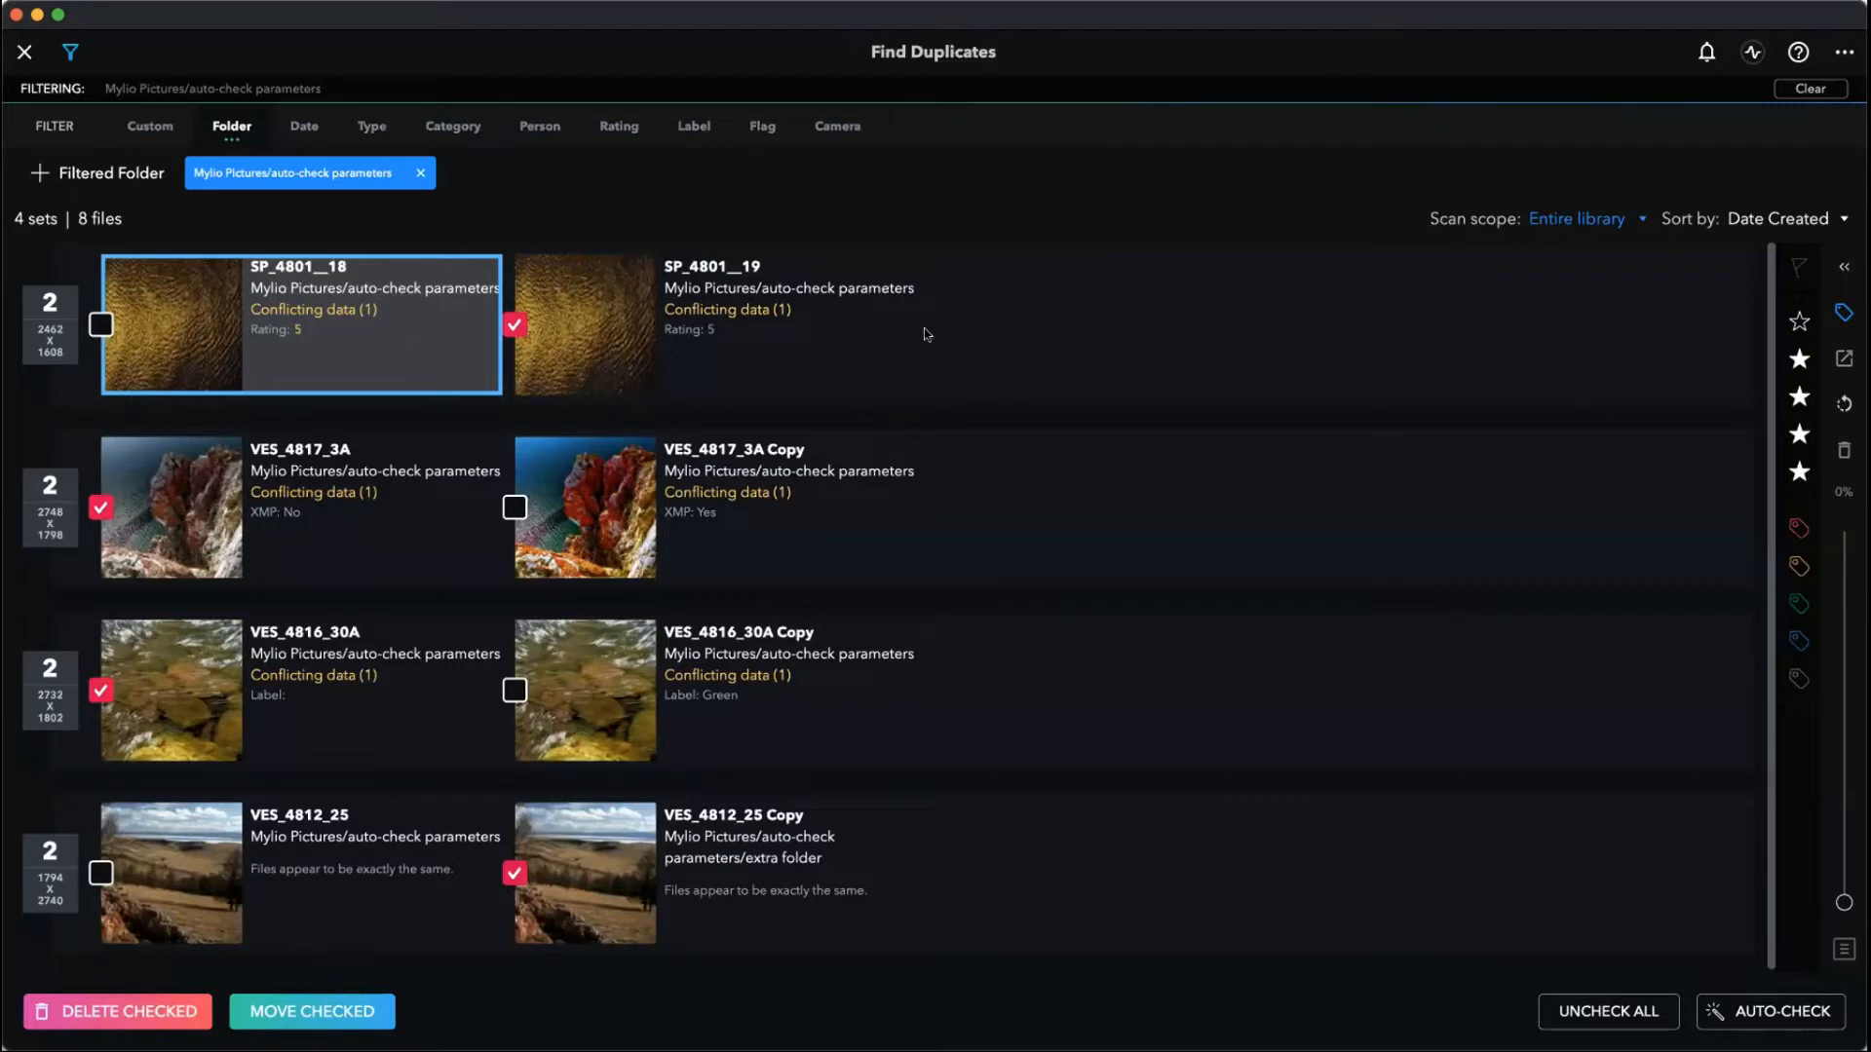
pyautogui.click(802, 334)
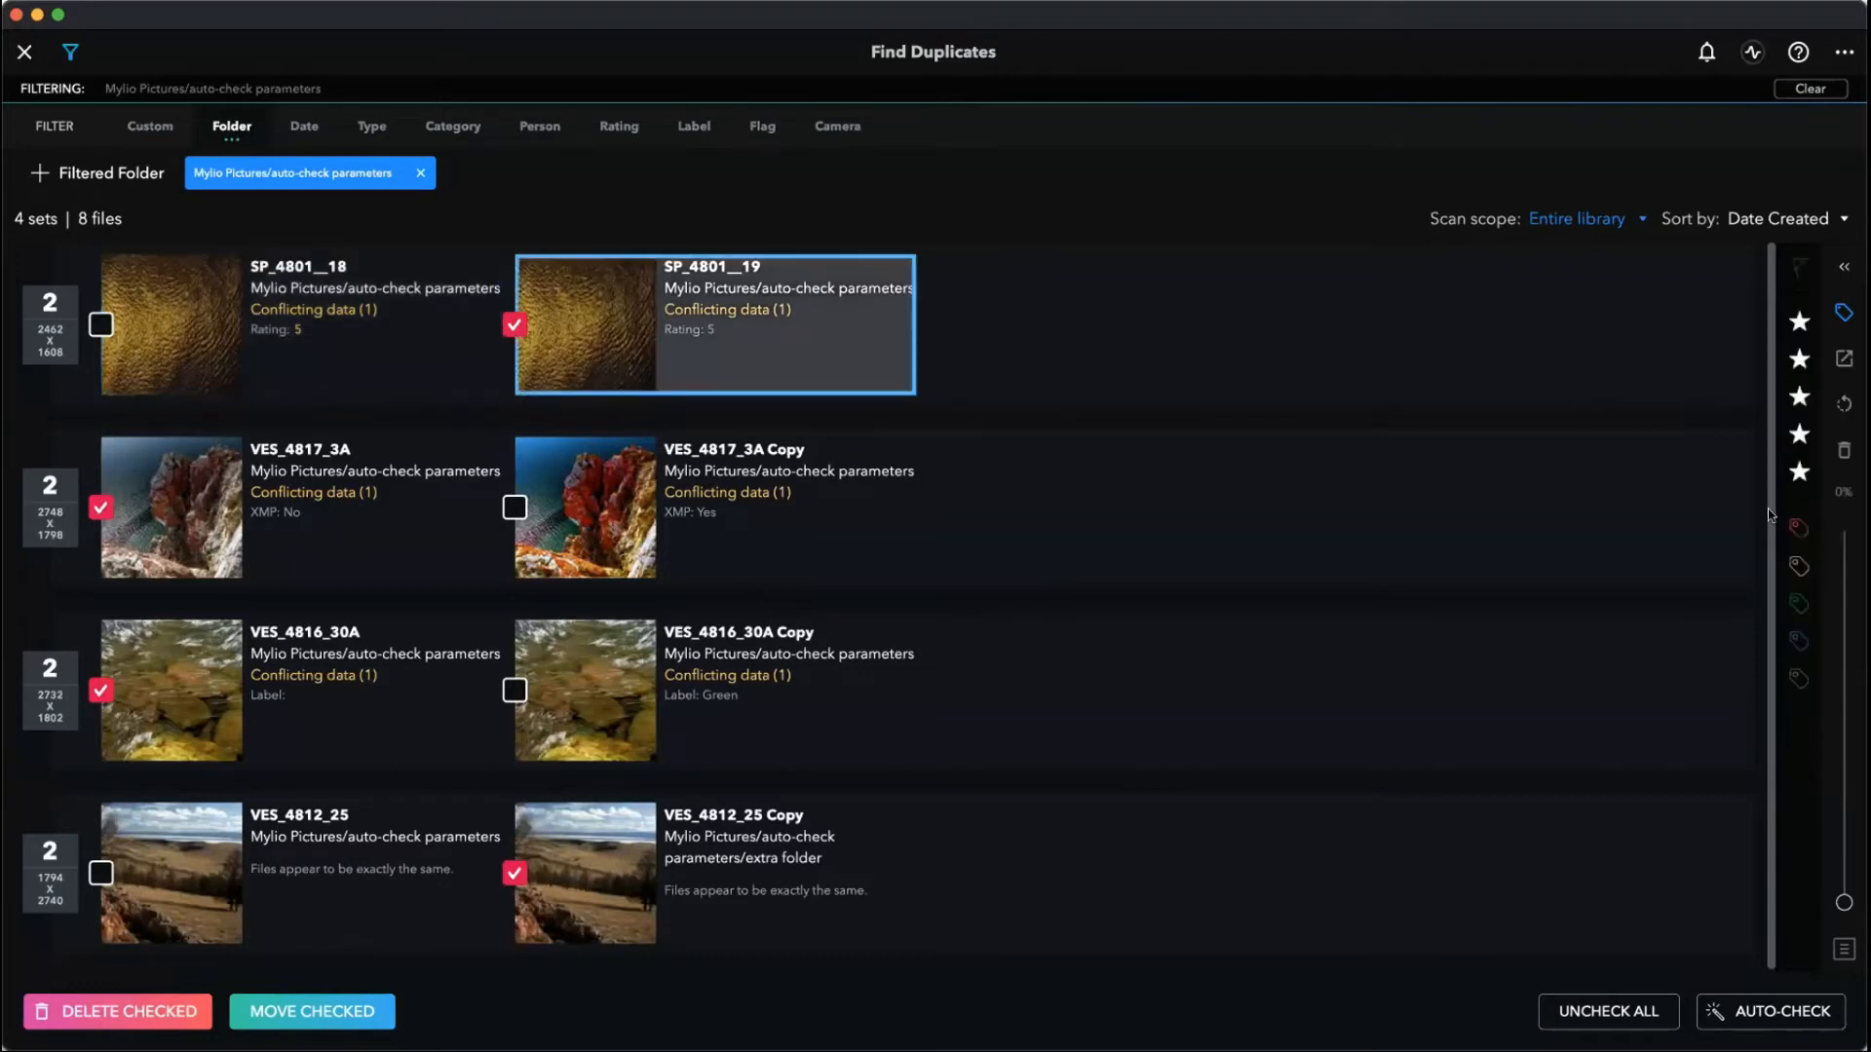
pyautogui.click(1797, 567)
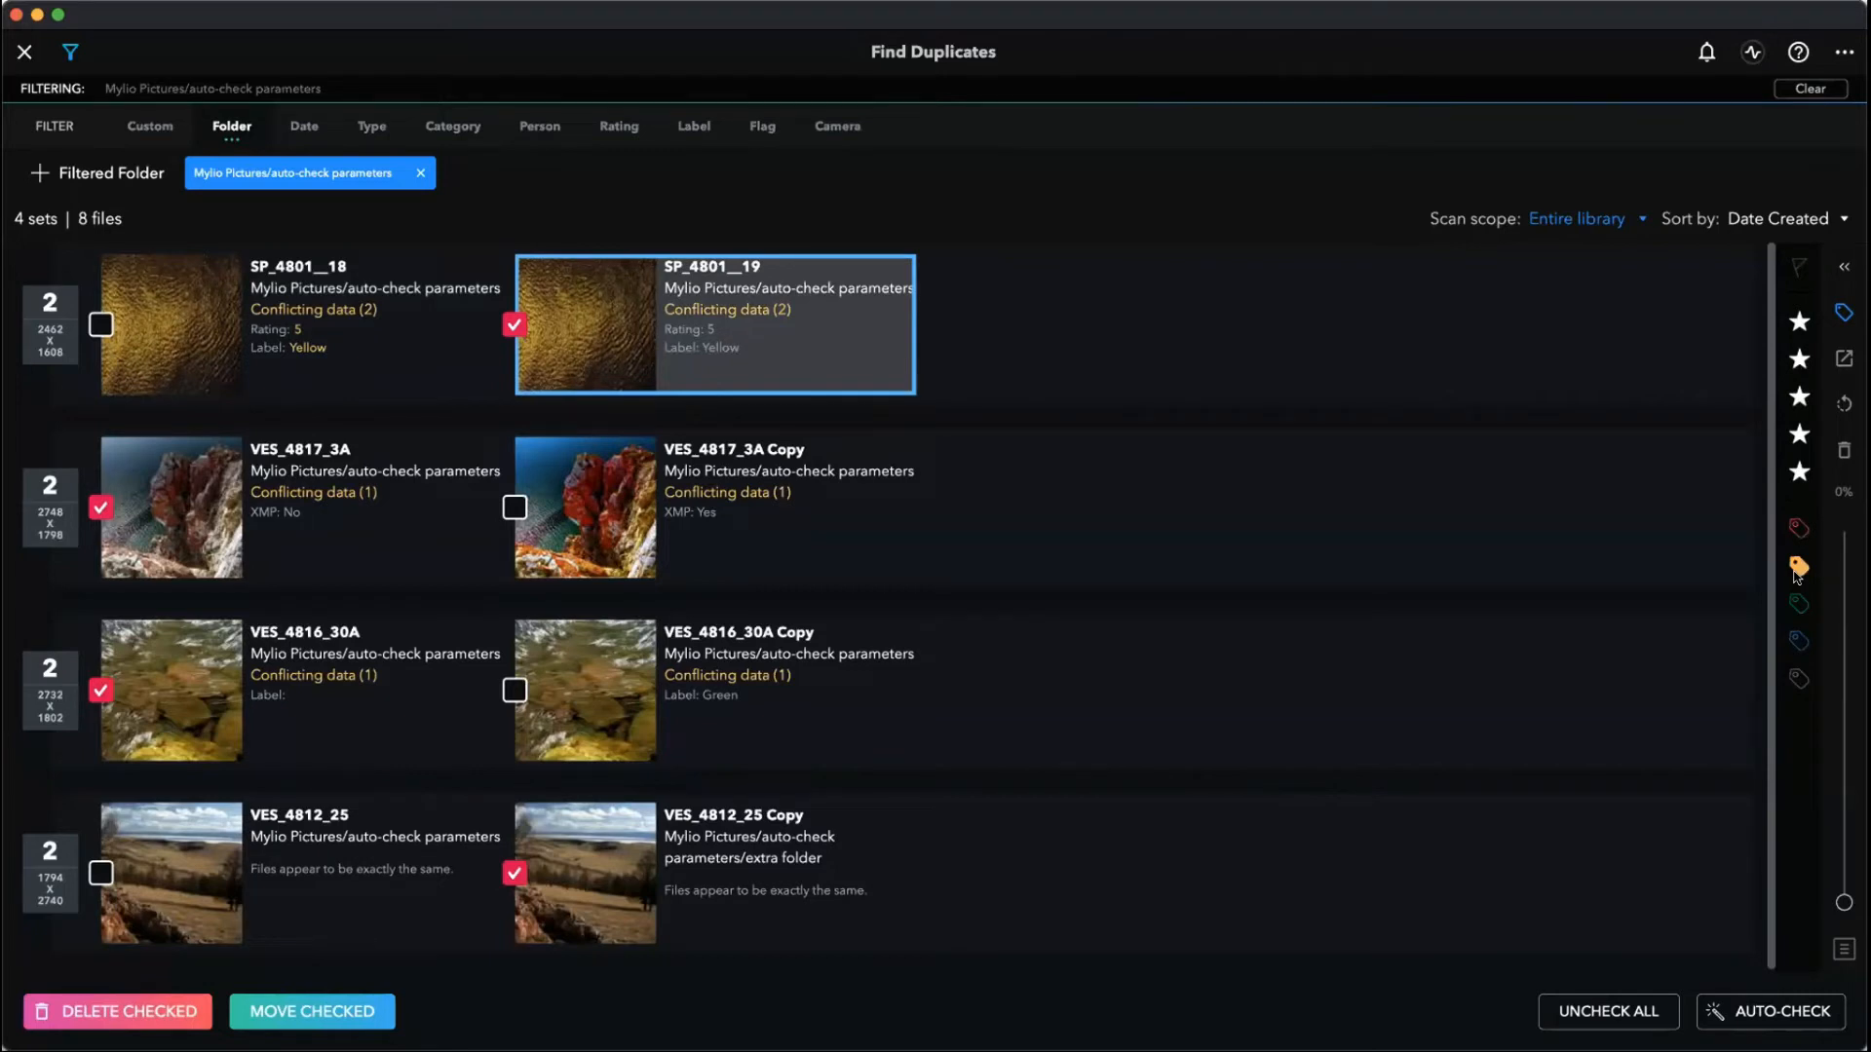
# - Open the auto-check criteria and move has keywords above rating, directly below has XMP
pyautogui.click(1758, 1015)
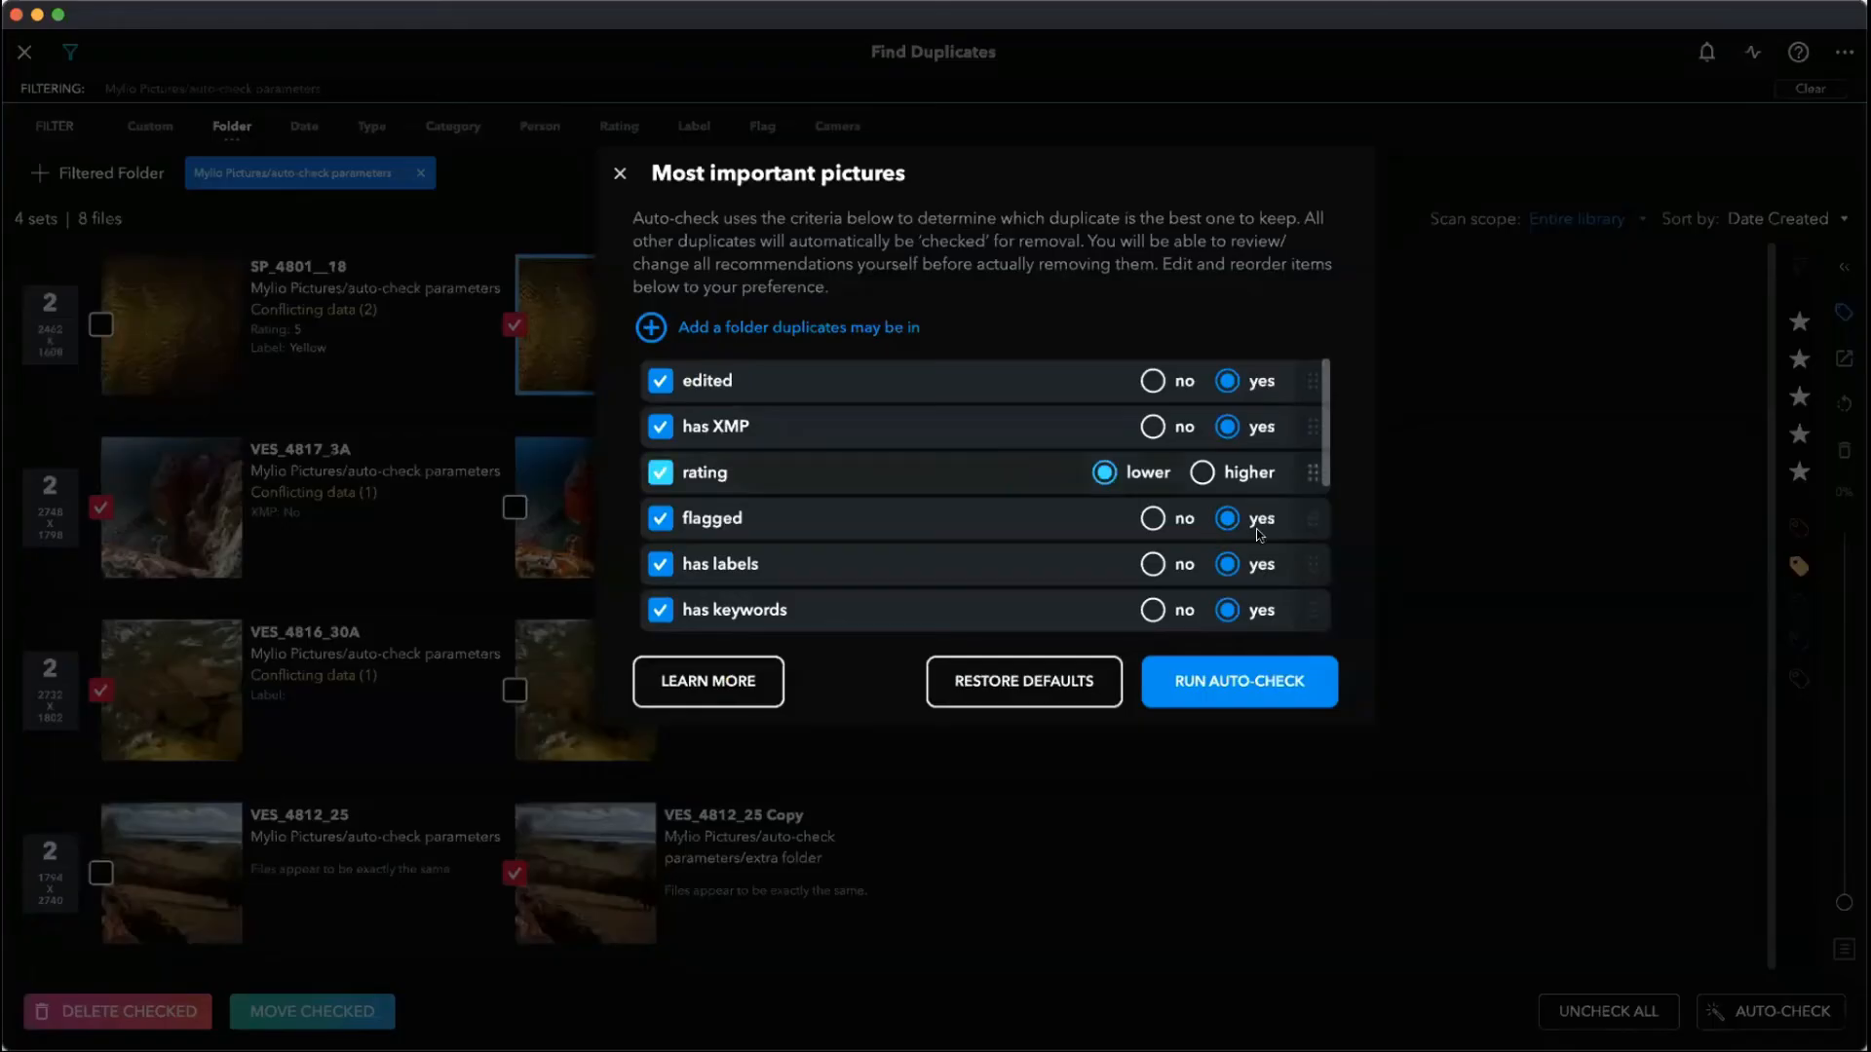
pyautogui.scroll(-3, 1150, 531)
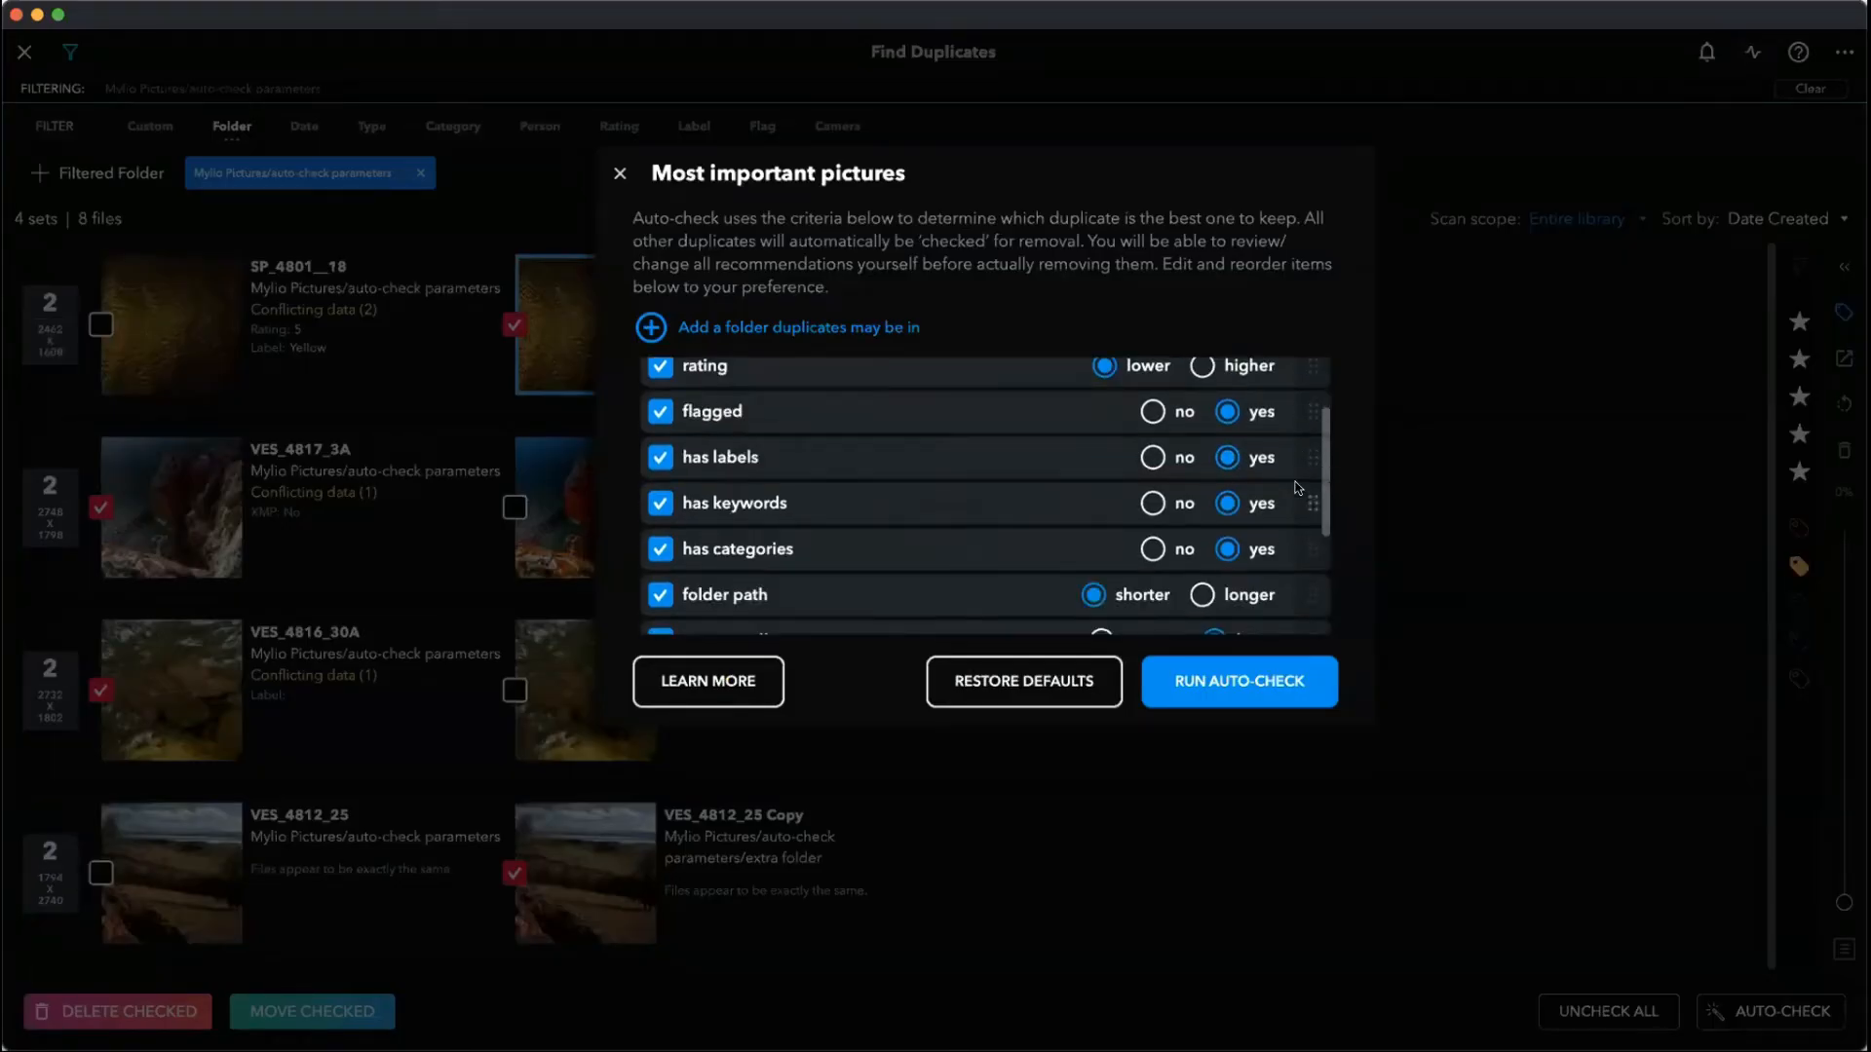
pyautogui.scroll(2, 1301, 506)
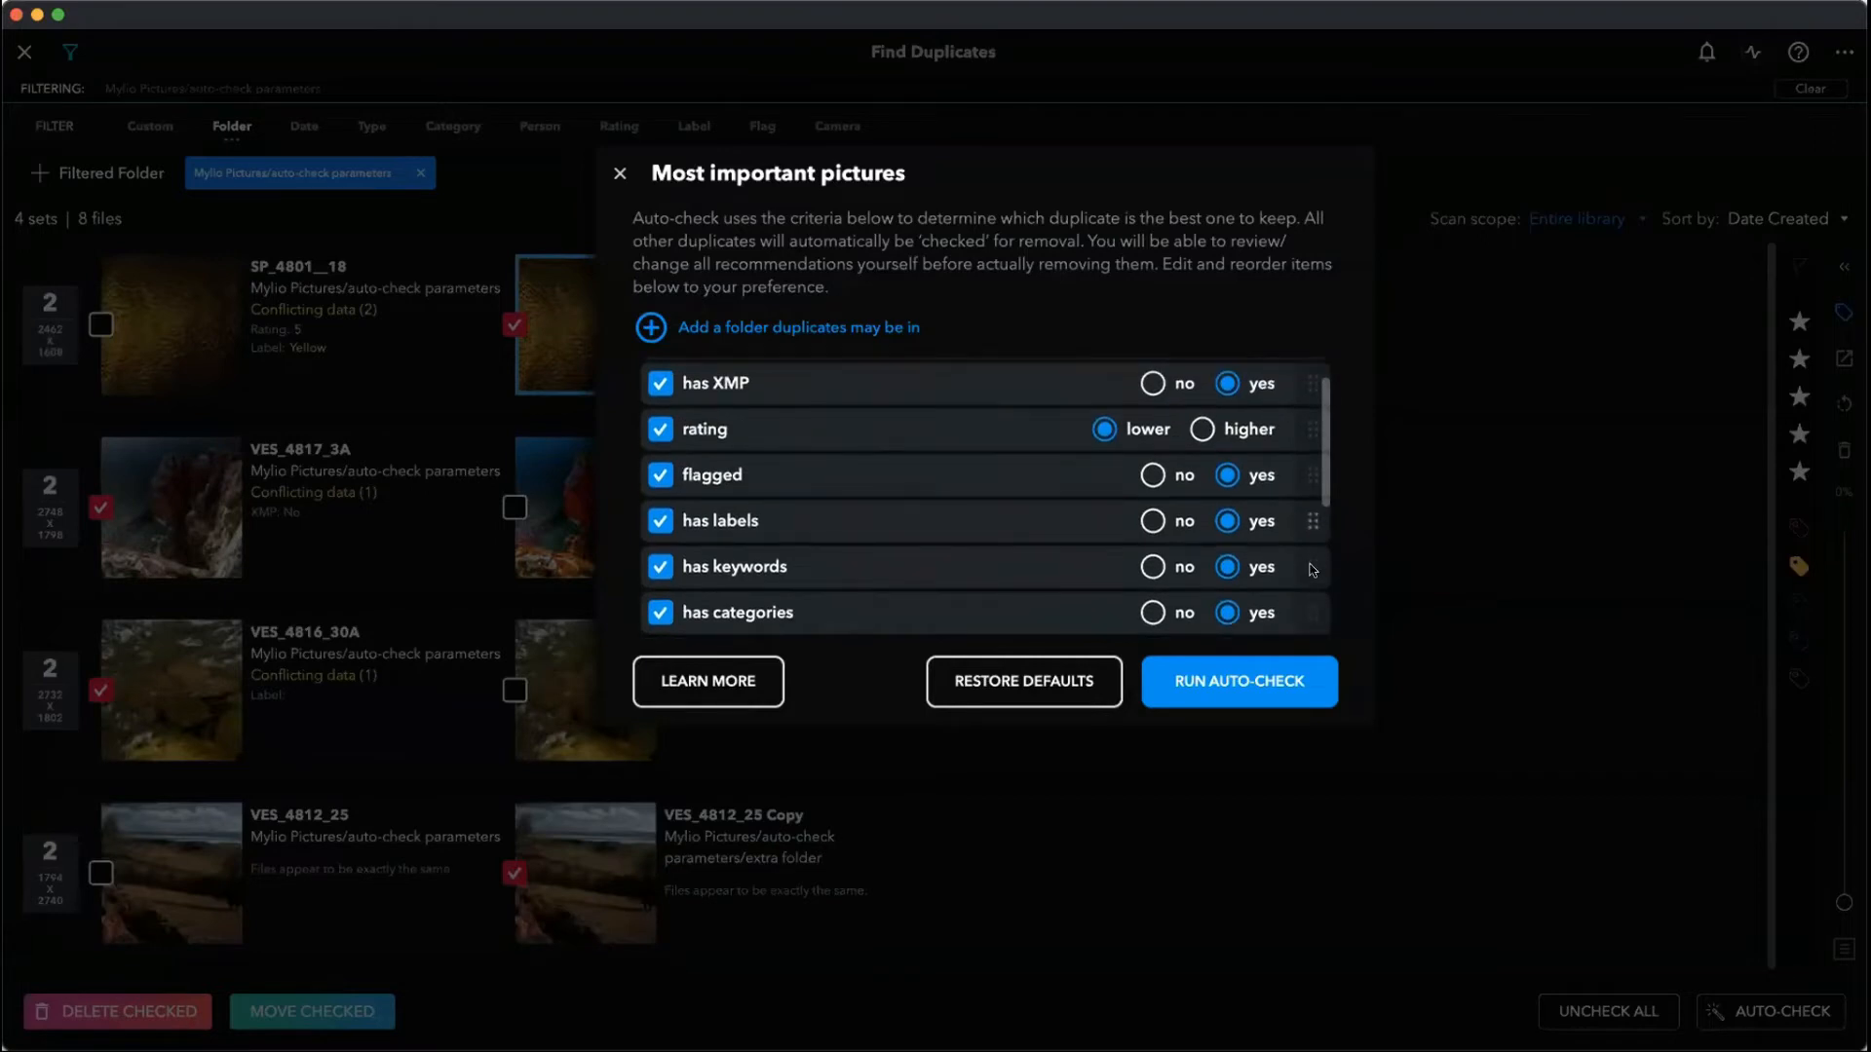
pyautogui.moveTo(1312, 570); pyautogui.dragTo(1312, 415)
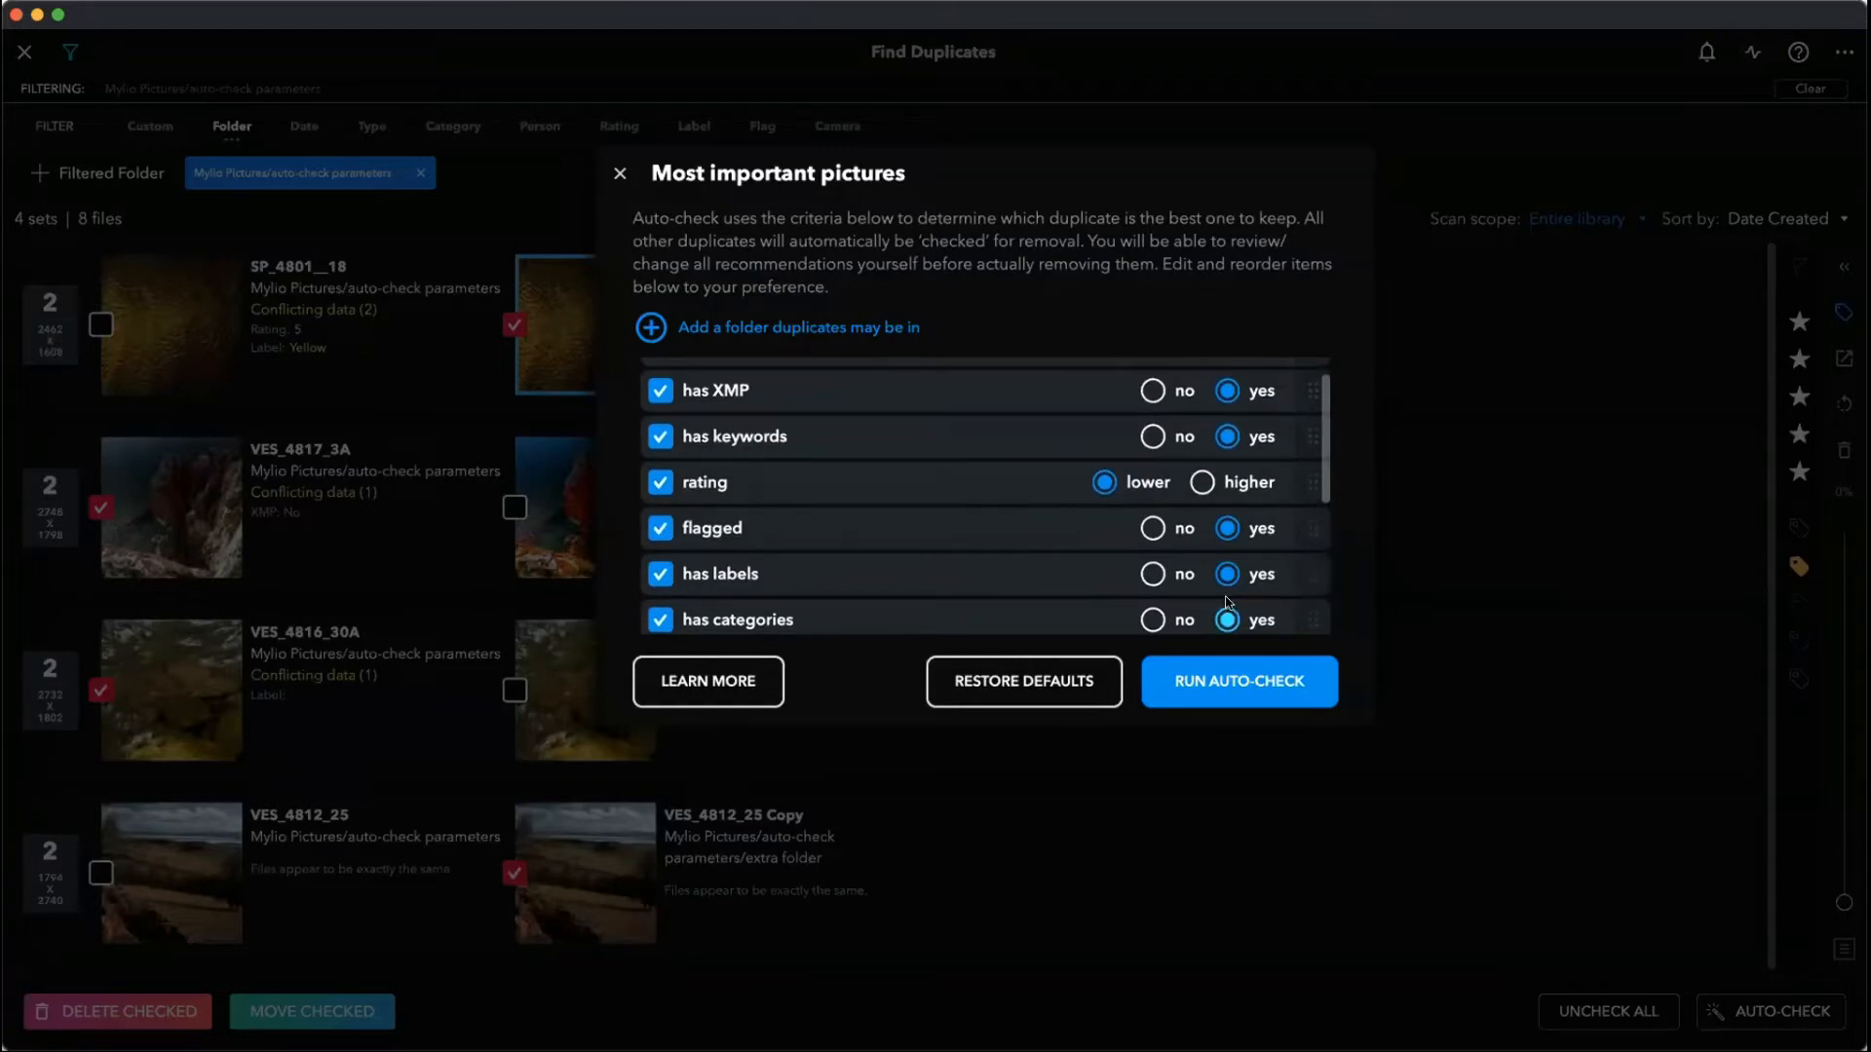
pyautogui.scroll(1, 977, 593)
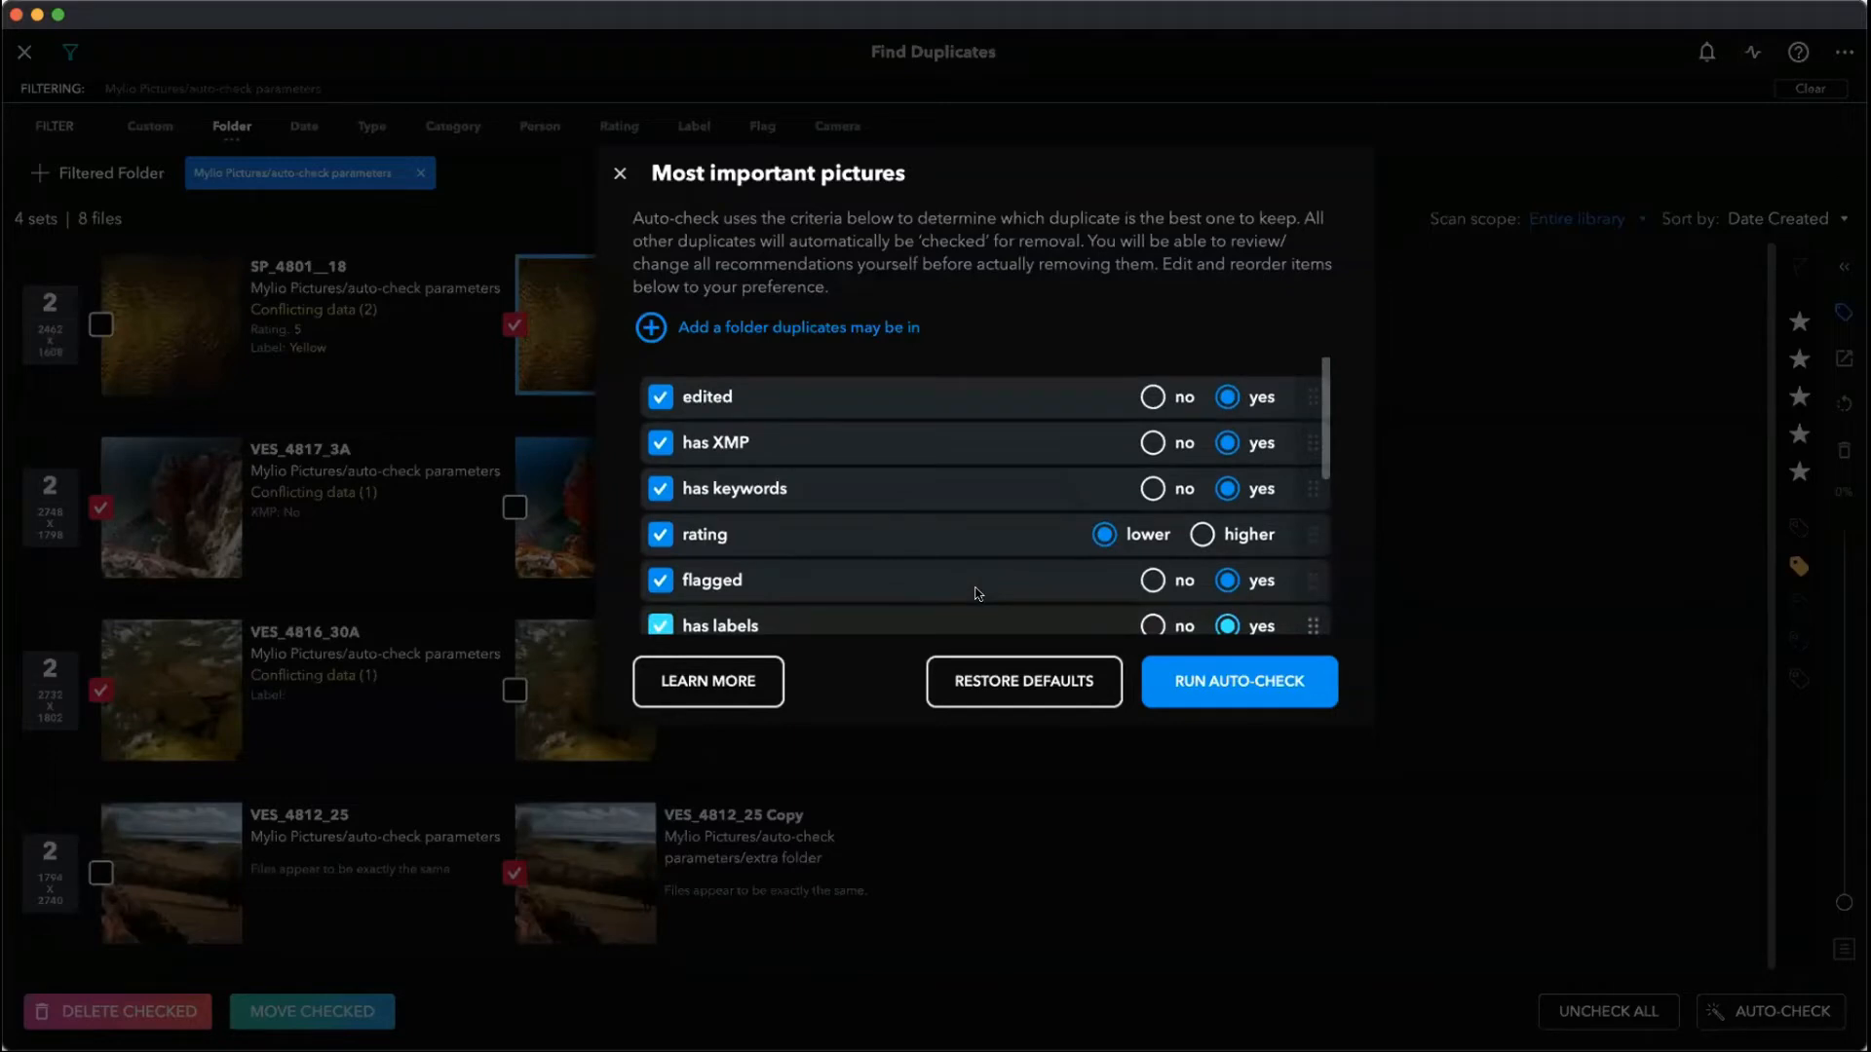
pyautogui.click(1208, 687)
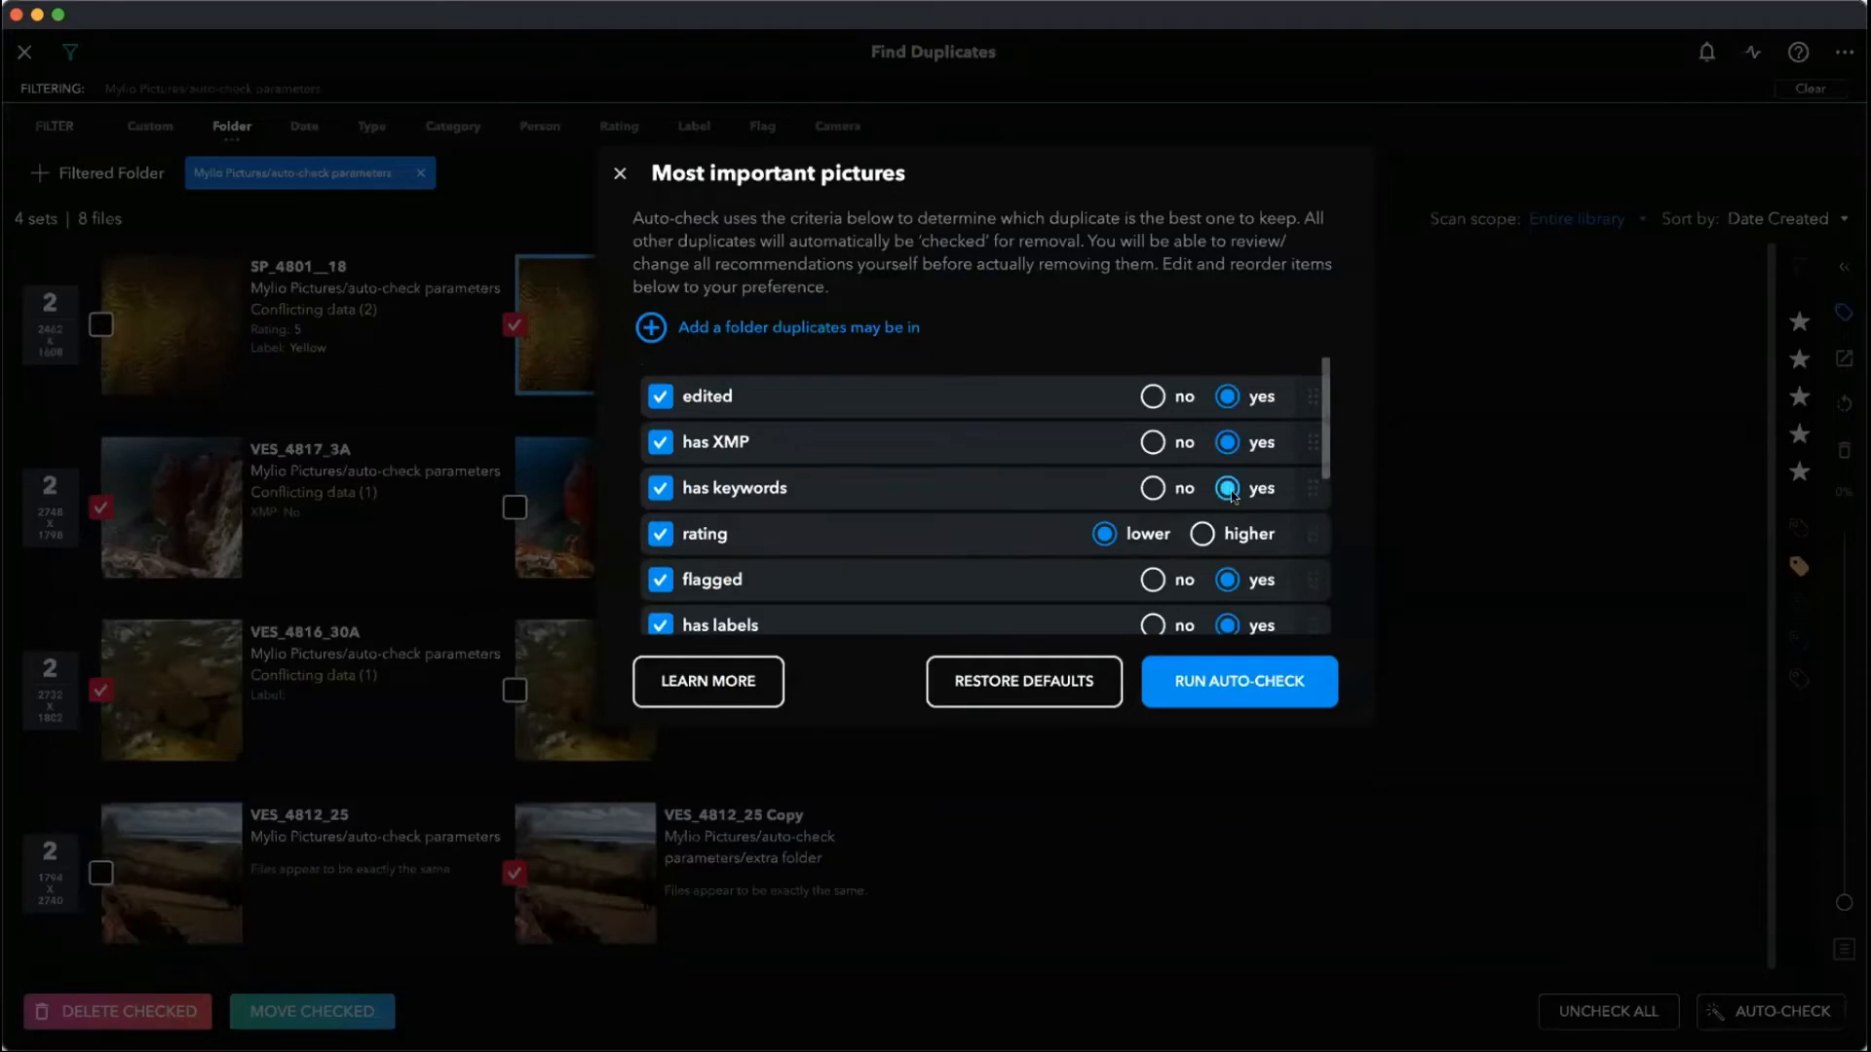
# - Move the has labels criterion above rating, directly below has keywords, and run auto-check
pyautogui.scroll(-2, 1303, 553)
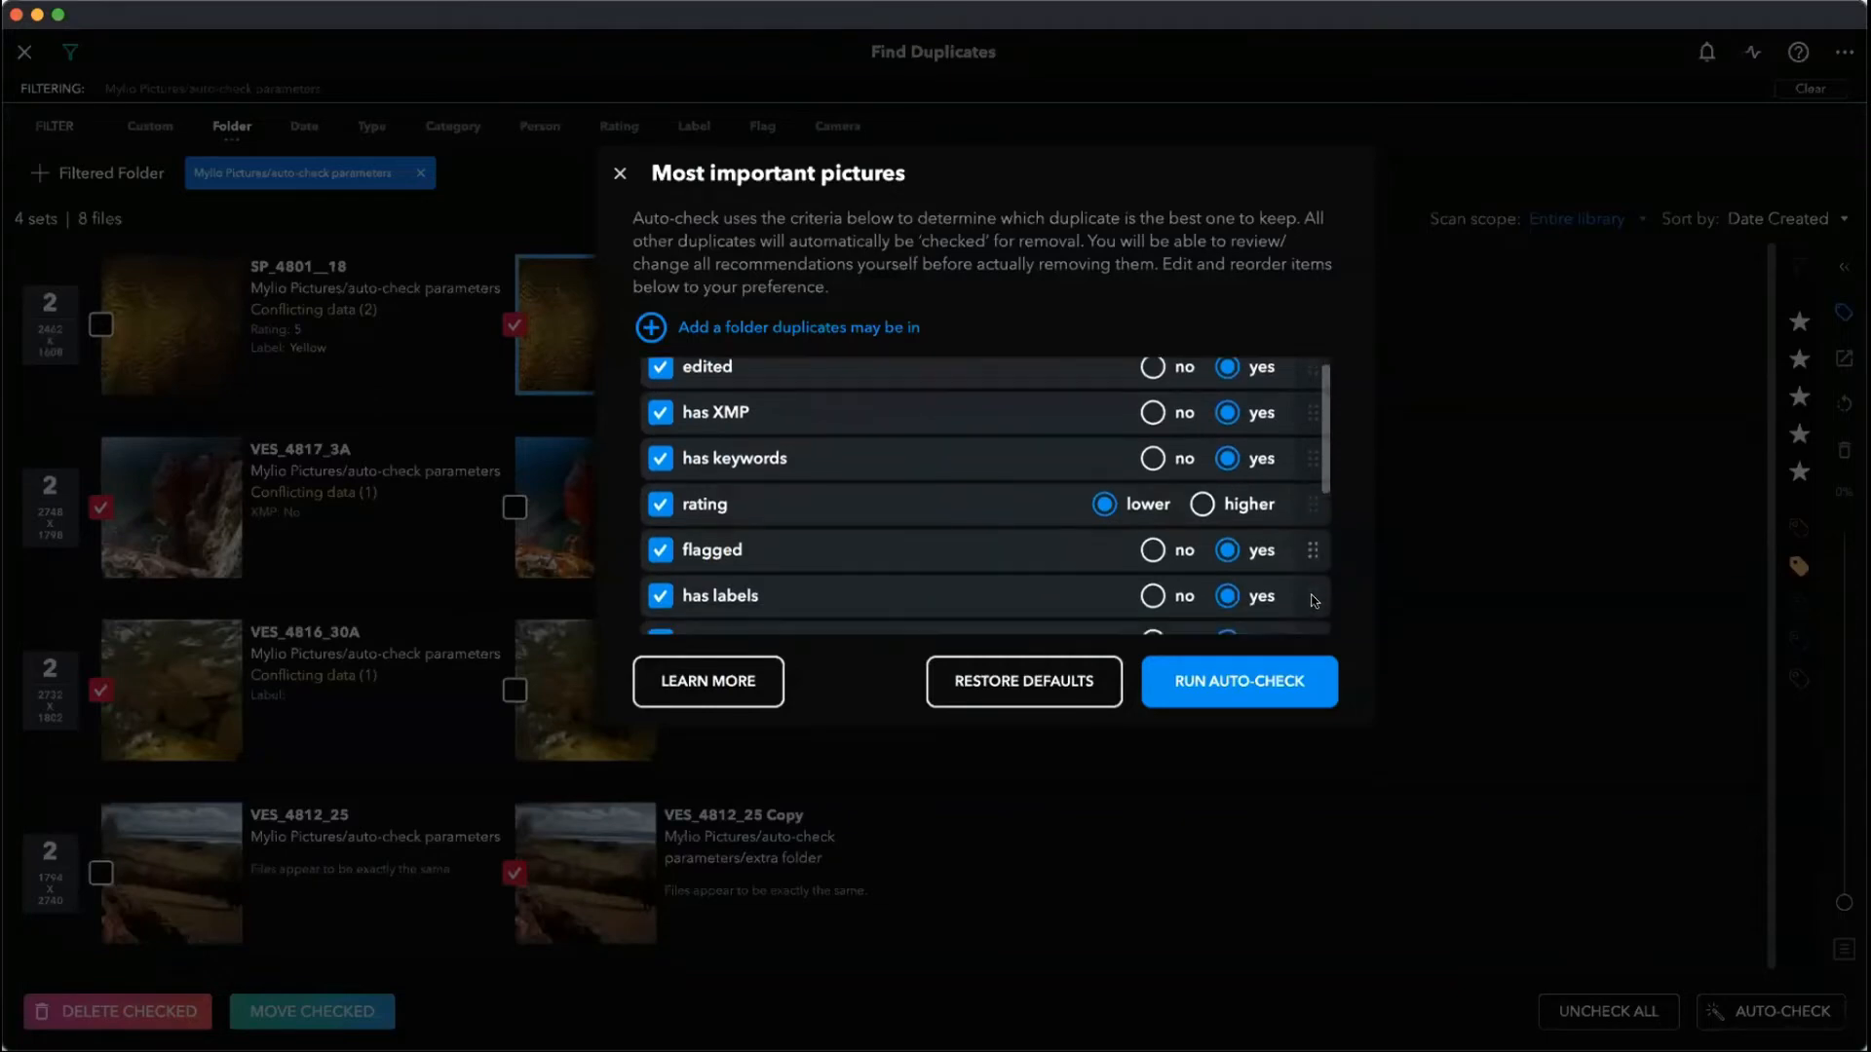
pyautogui.moveTo(1314, 592); pyautogui.dragTo(1289, 465)
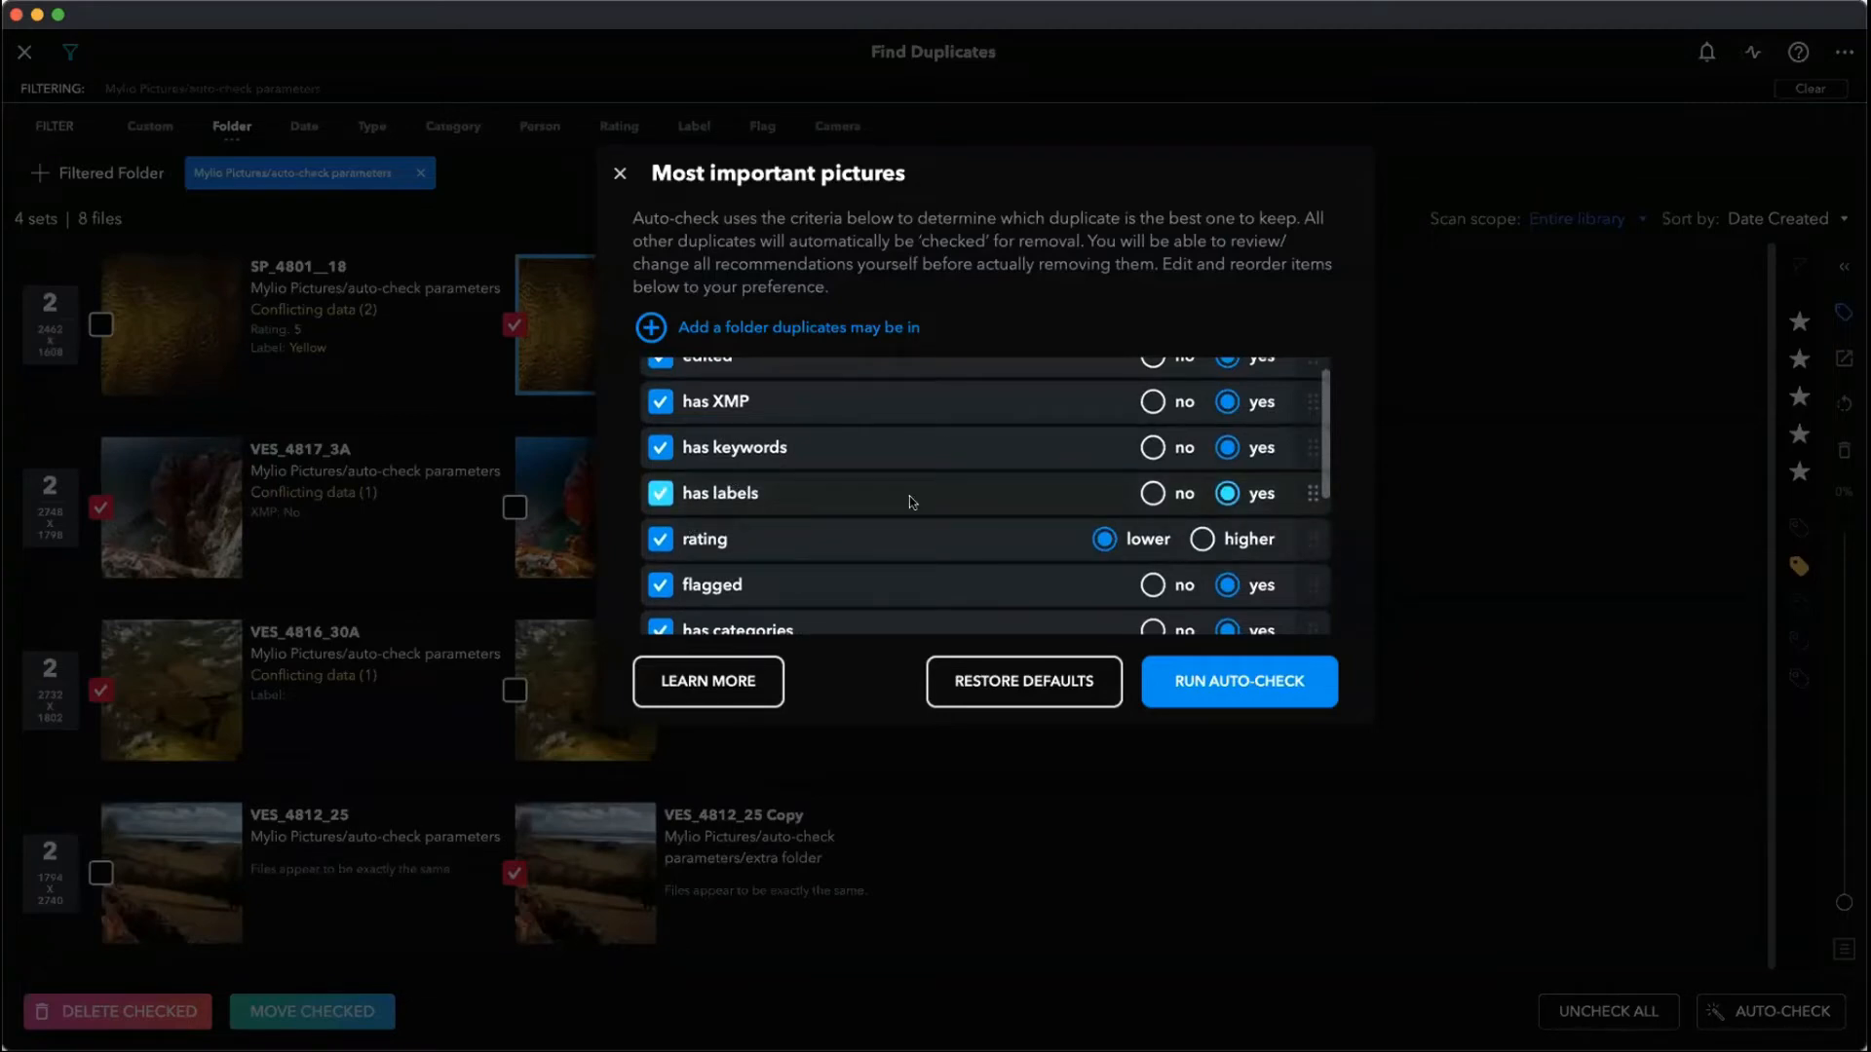
pyautogui.click(1210, 687)
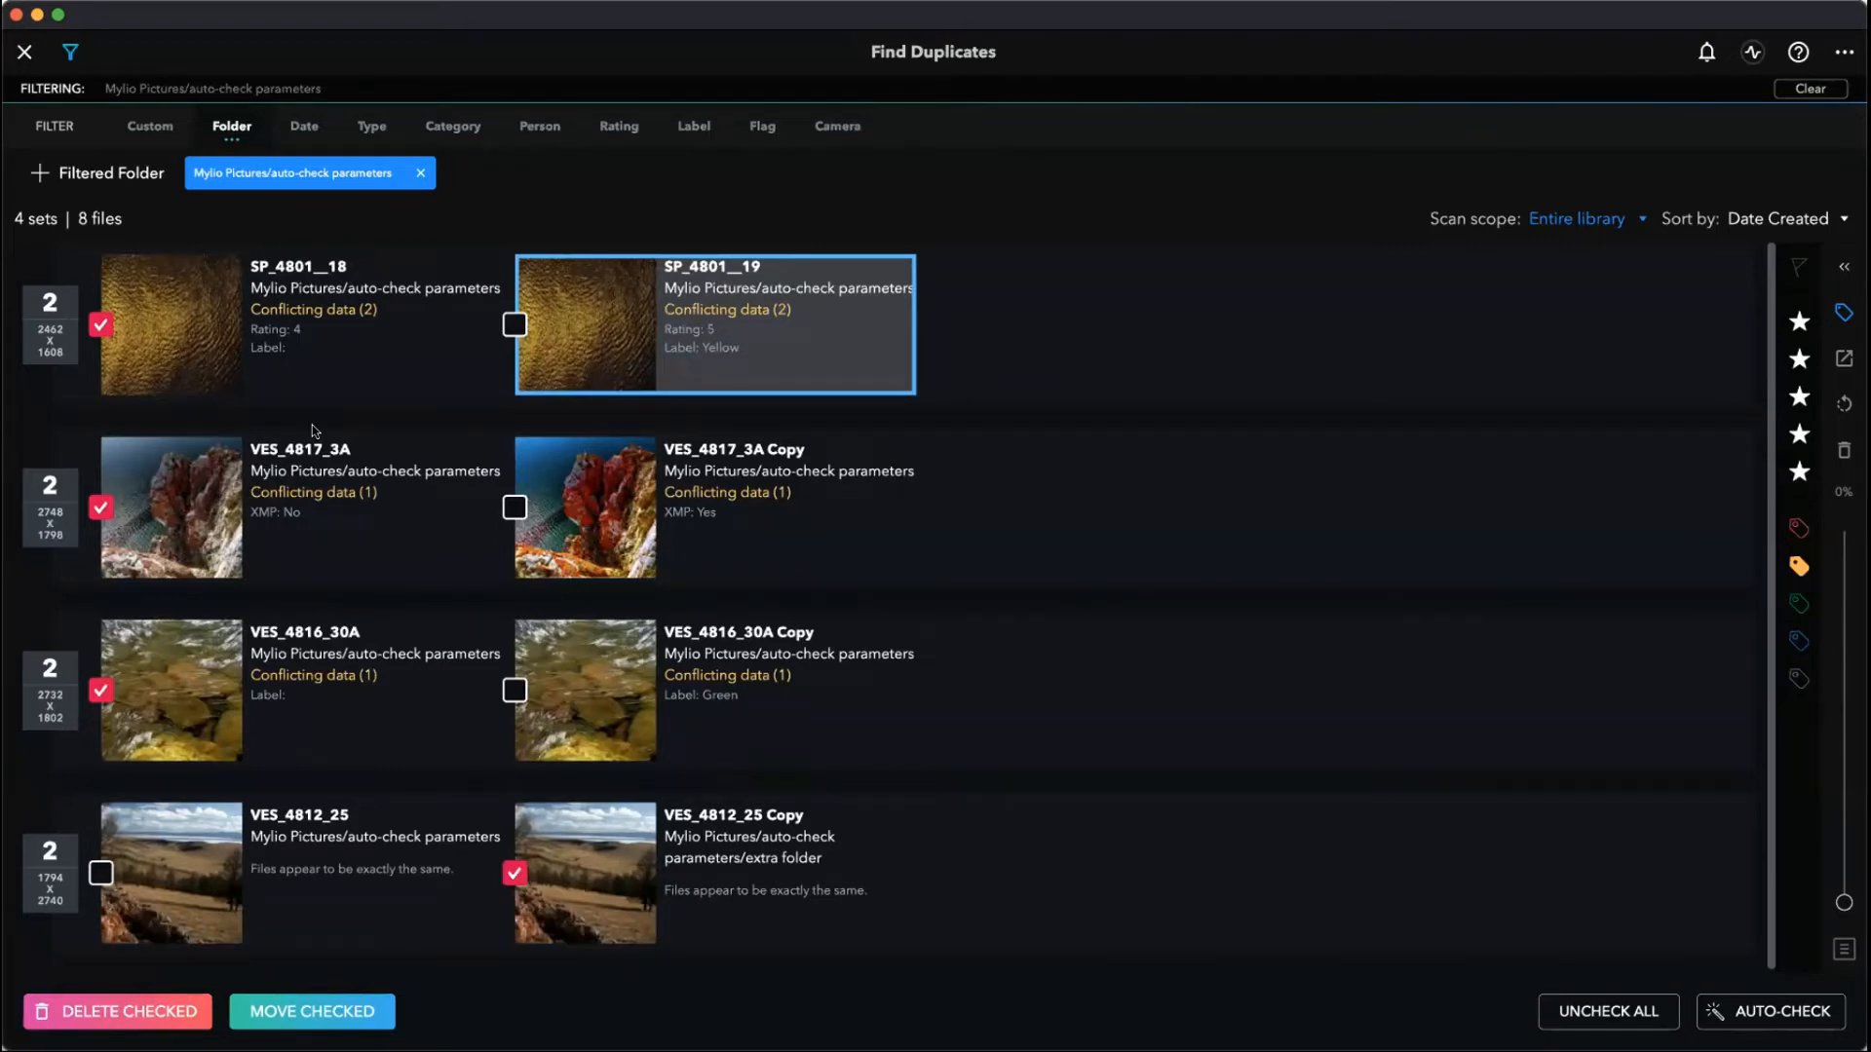
# - Try the longer option for the folder path criterion in auto-check and restore all criteria to their defaults
pyautogui.click(1765, 1012)
pyautogui.scroll(-2, 1228, 522)
pyautogui.scroll(-1, 1228, 521)
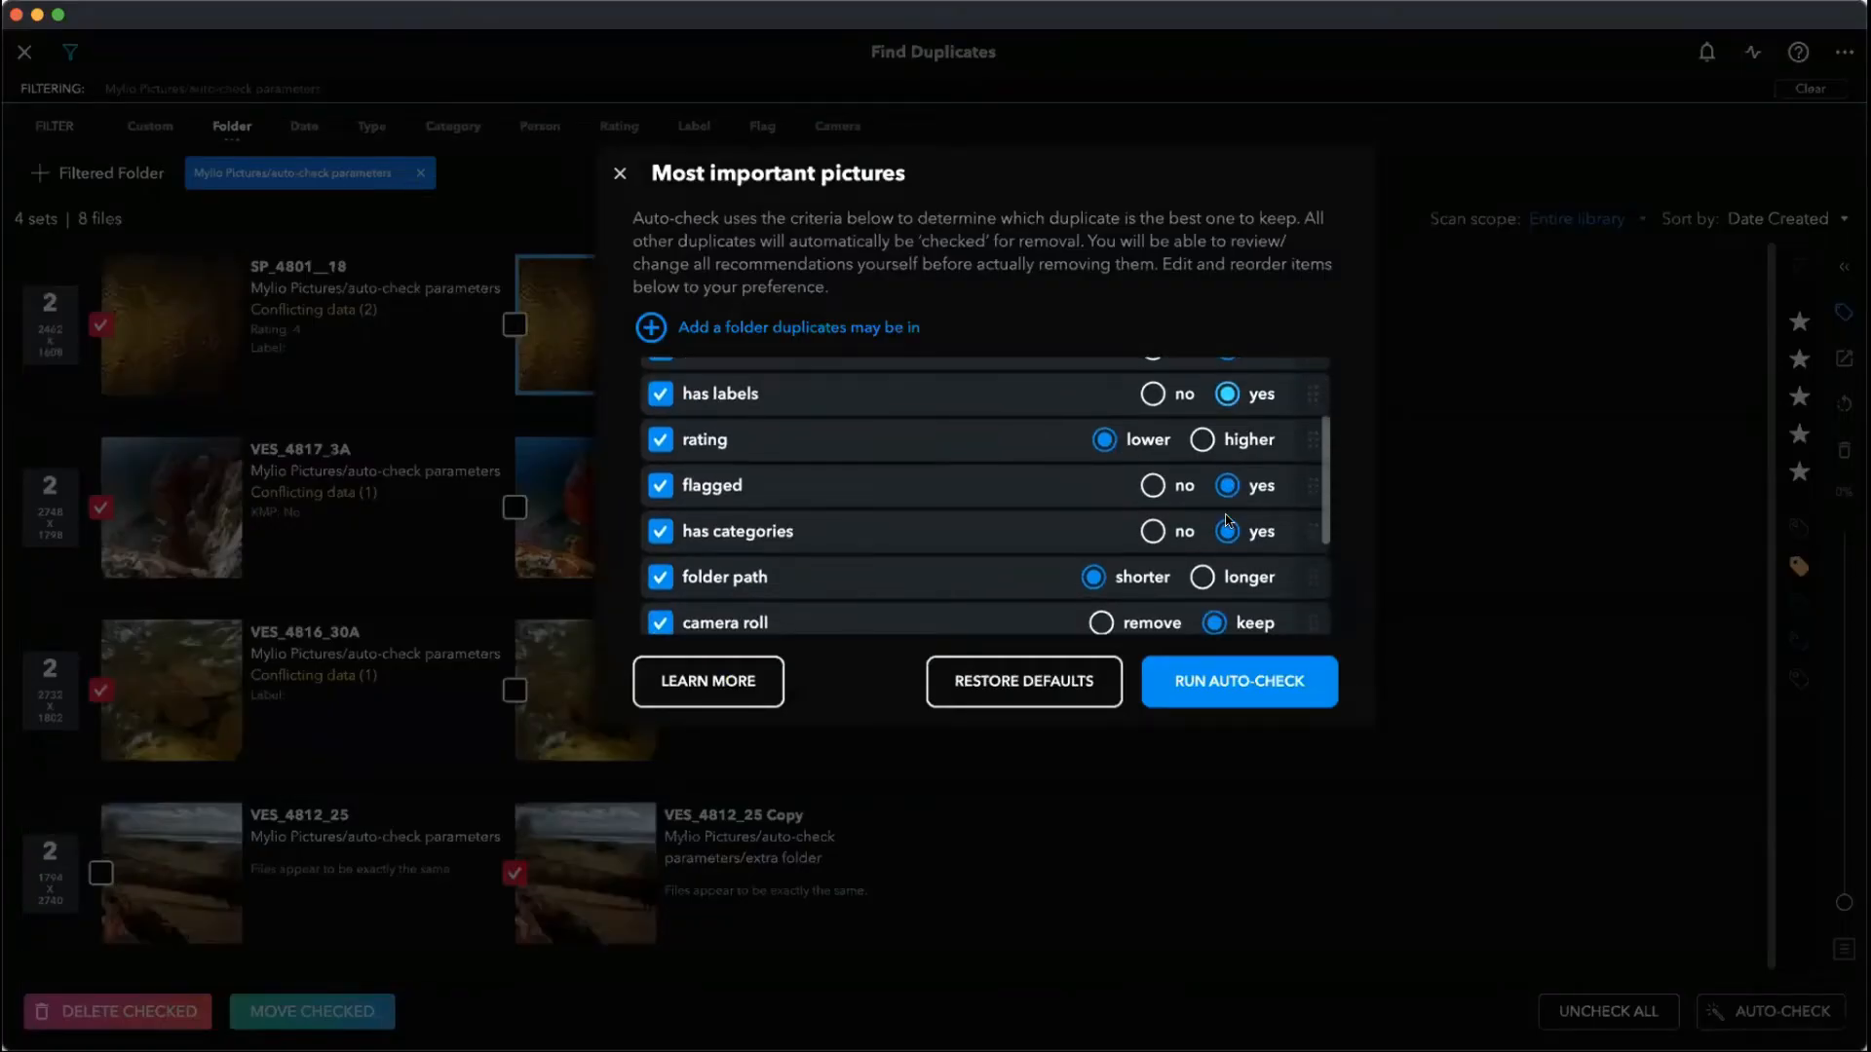
pyautogui.scroll(-1, 1225, 521)
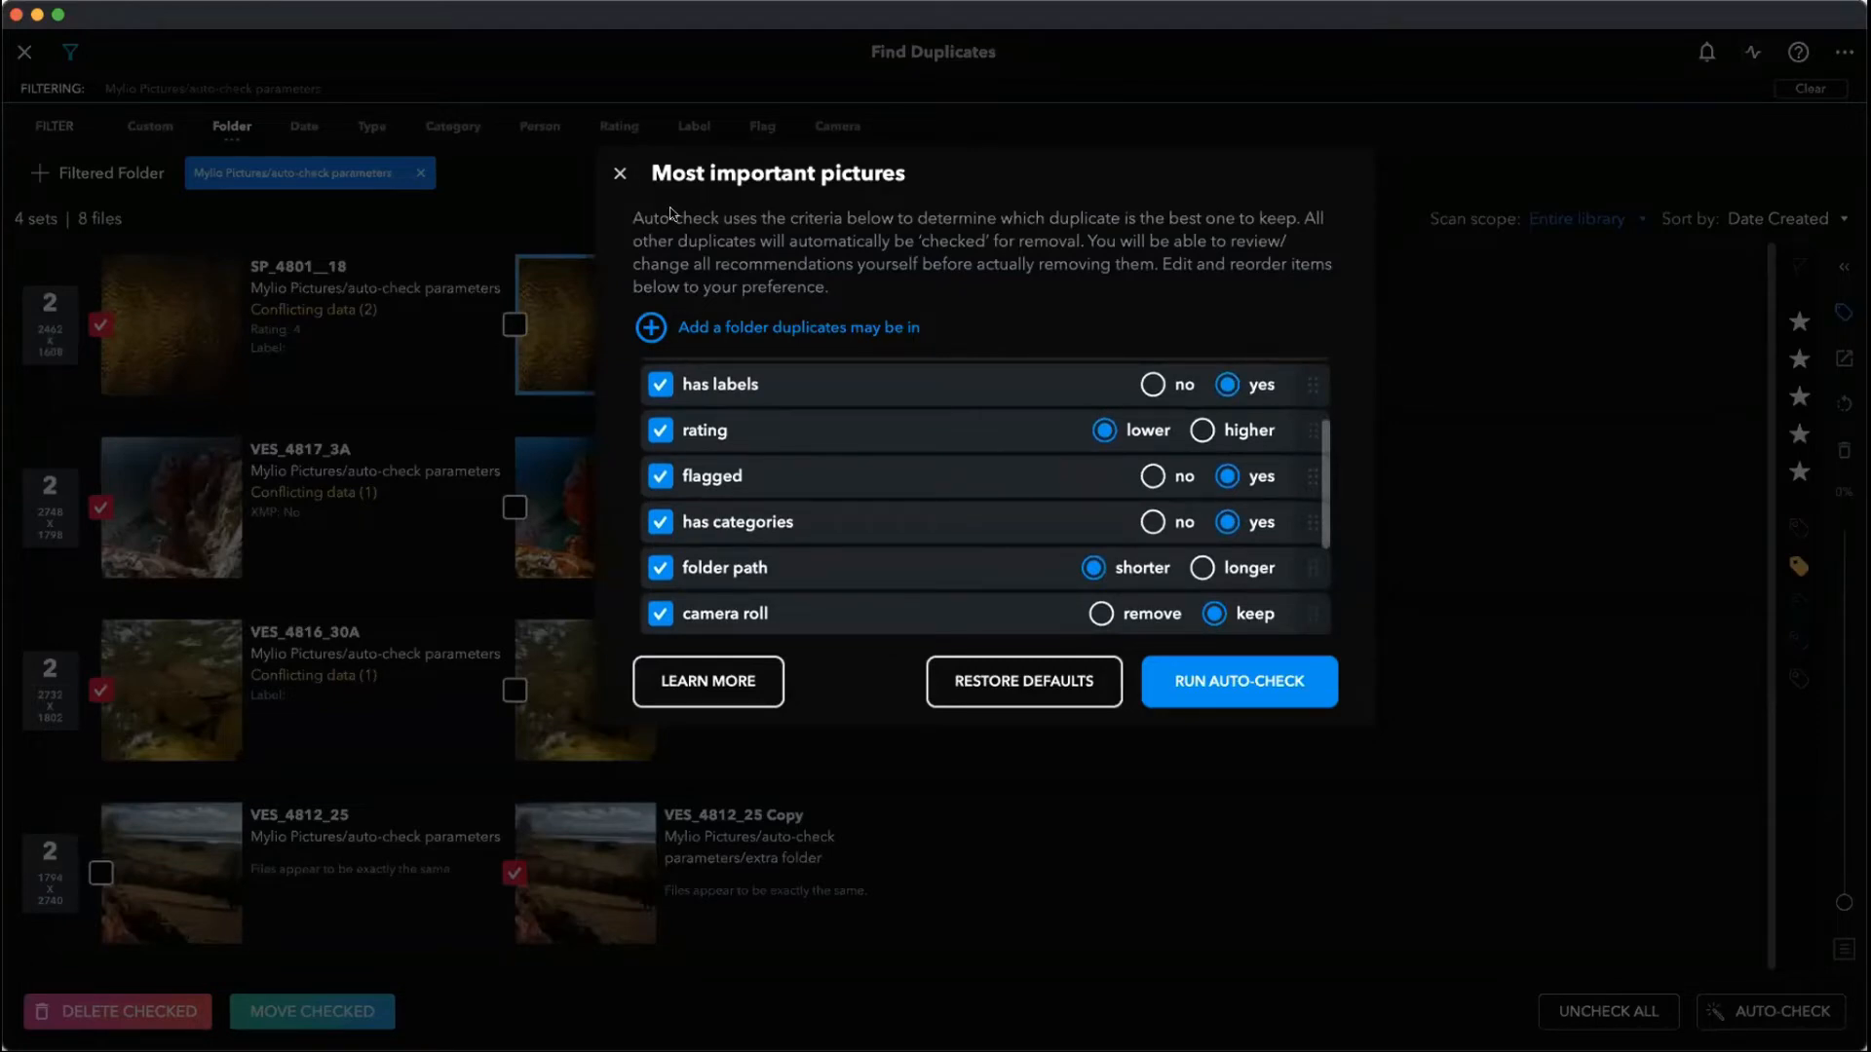
pyautogui.scroll(3, 827, 428)
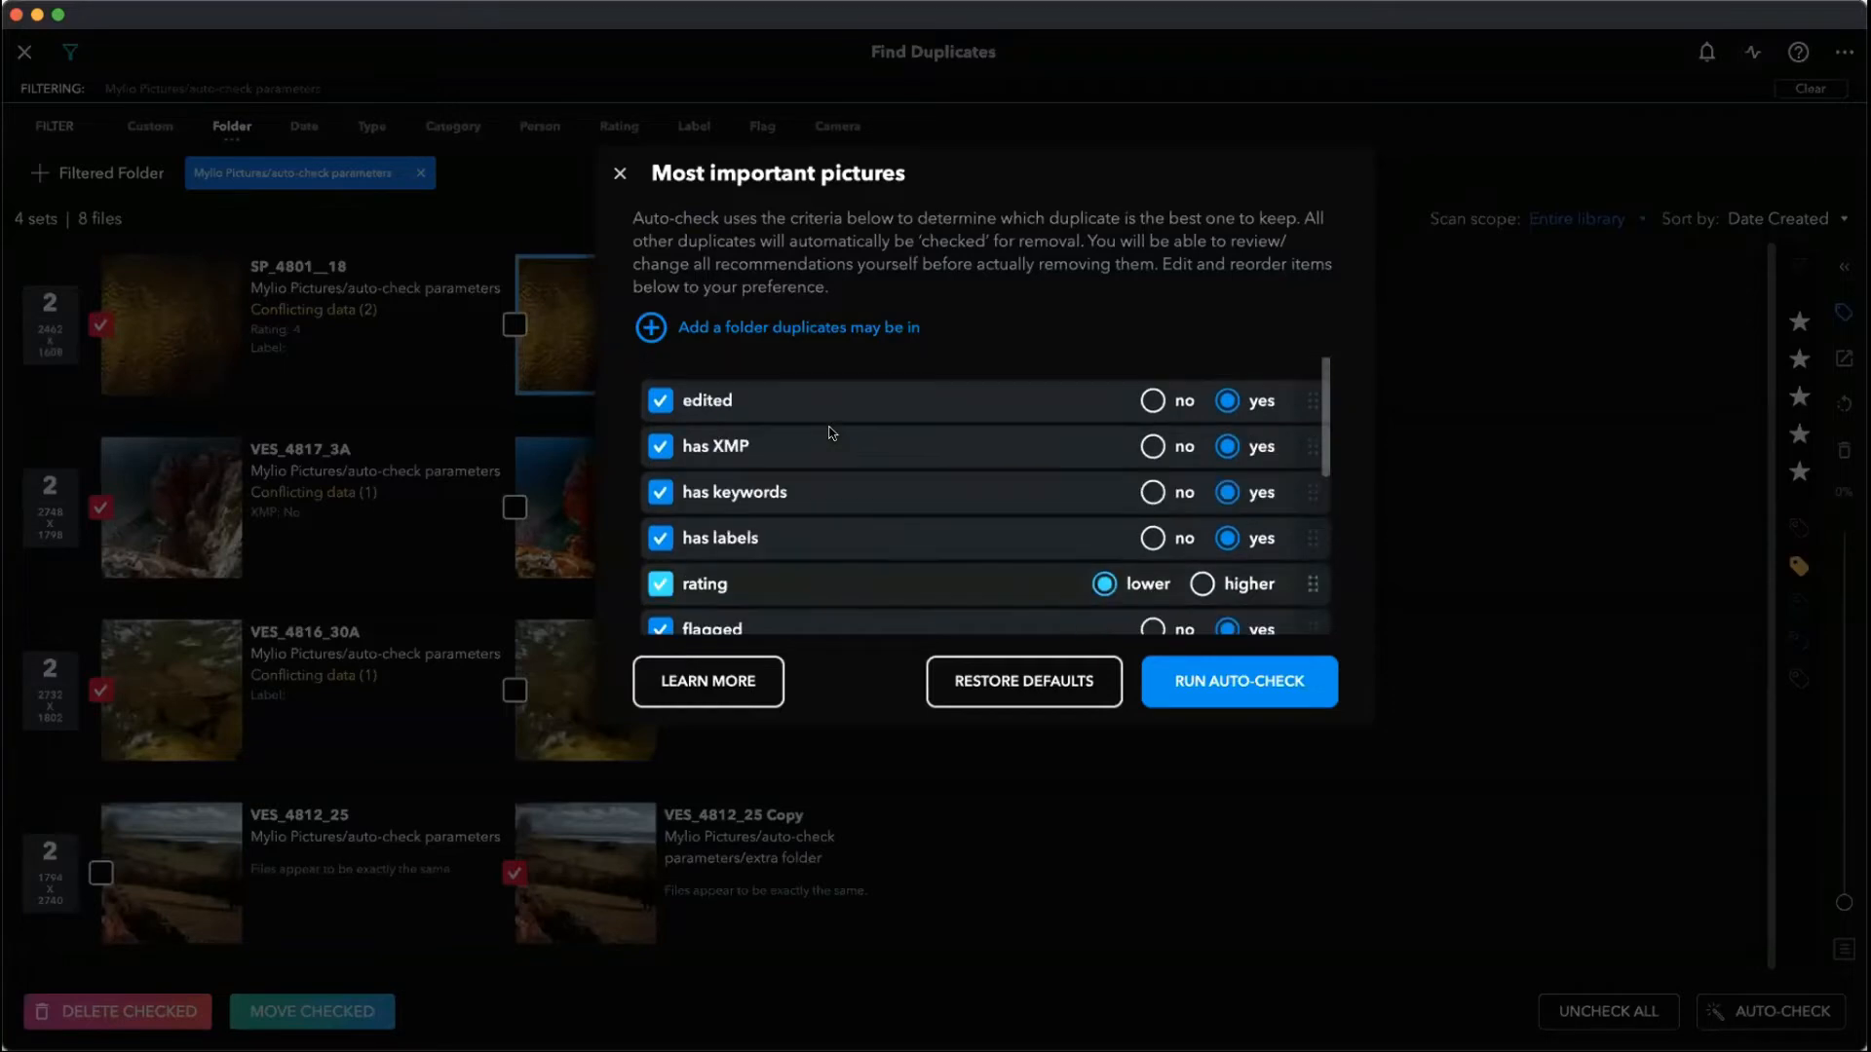
pyautogui.scroll(-3, 817, 529)
pyautogui.scroll(-3, 817, 529)
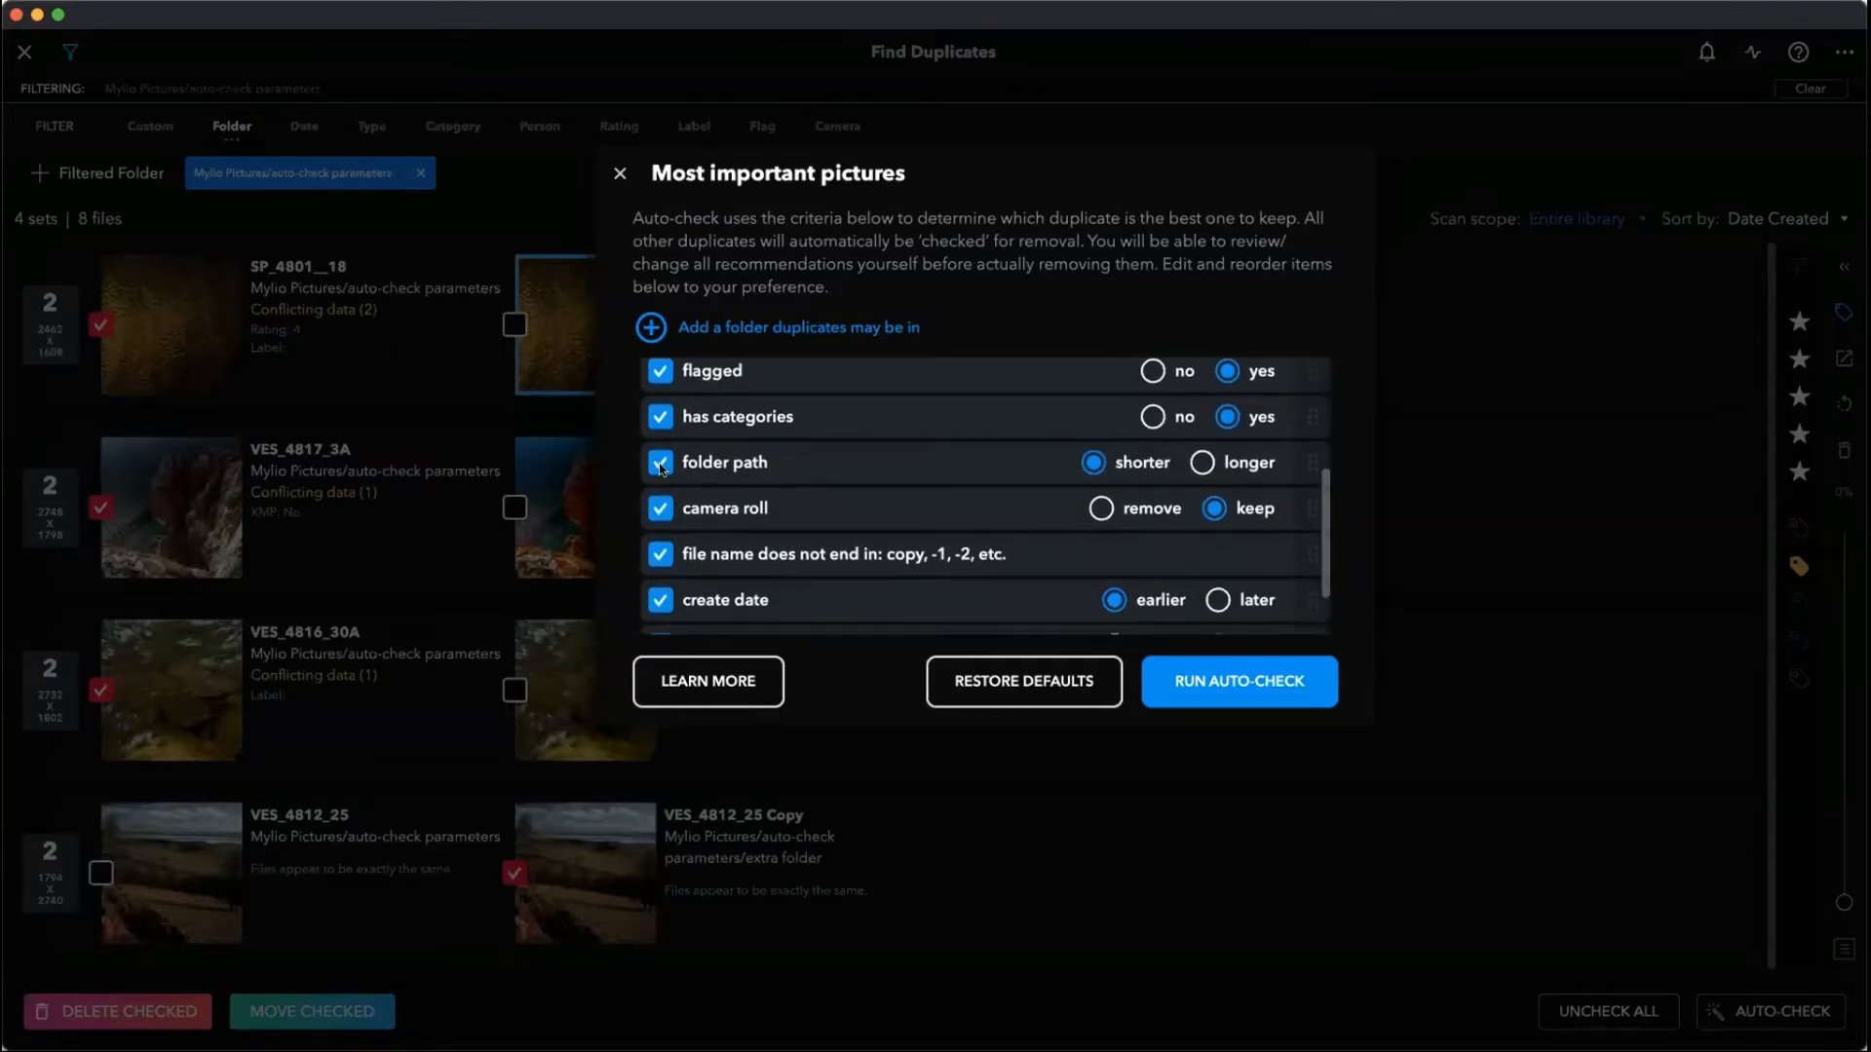
pyautogui.click(1200, 462)
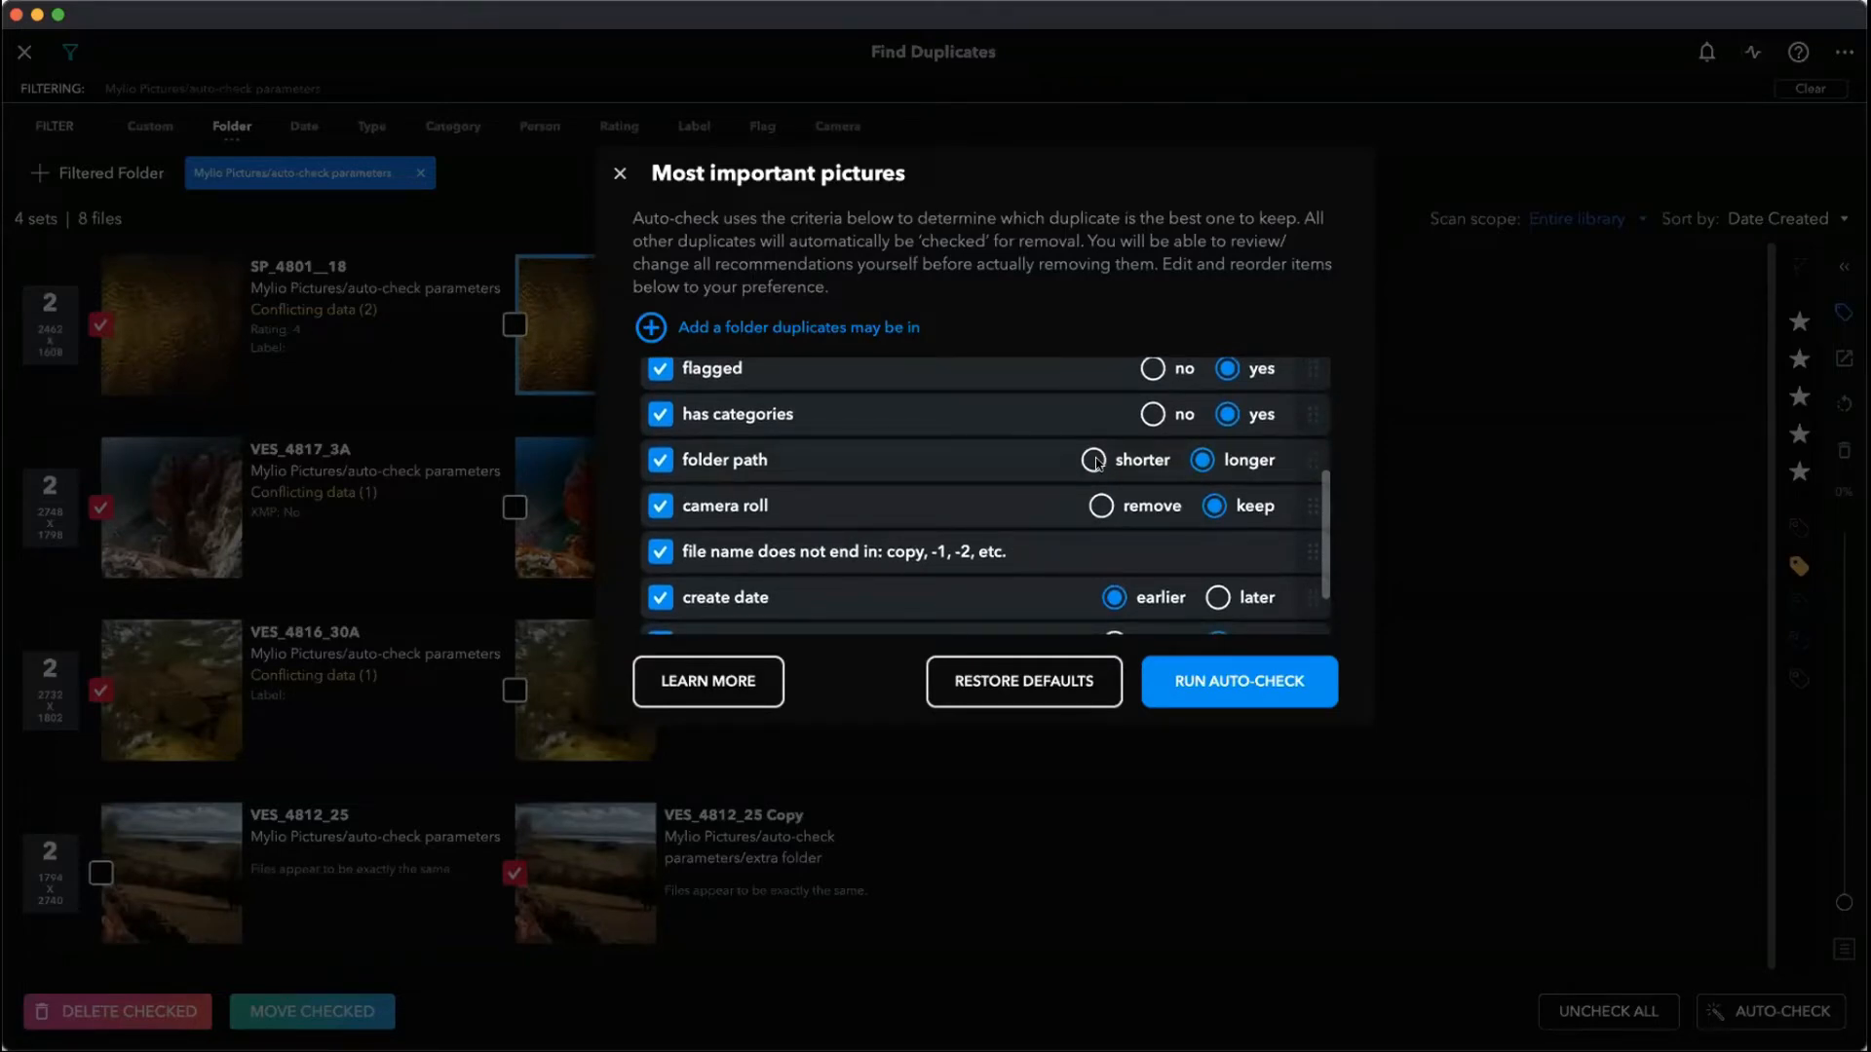
pyautogui.click(1009, 685)
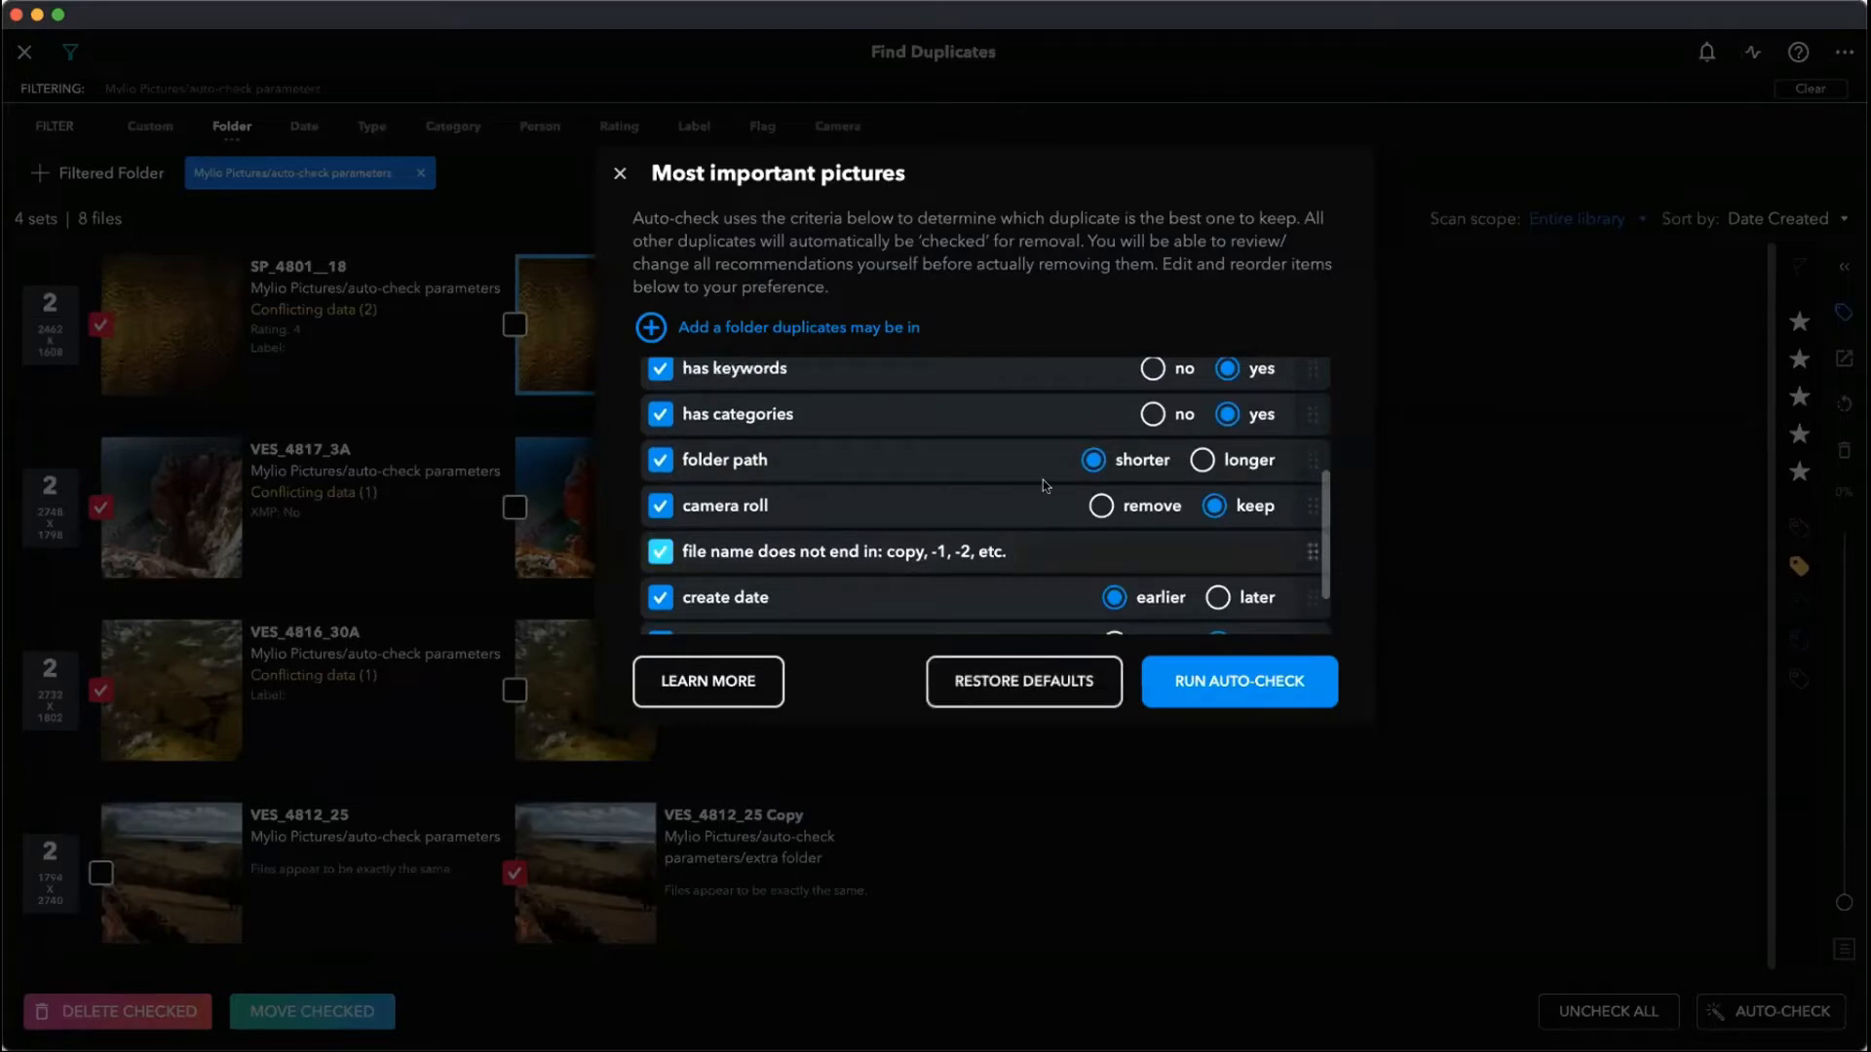
pyautogui.scroll(5, 1023, 477)
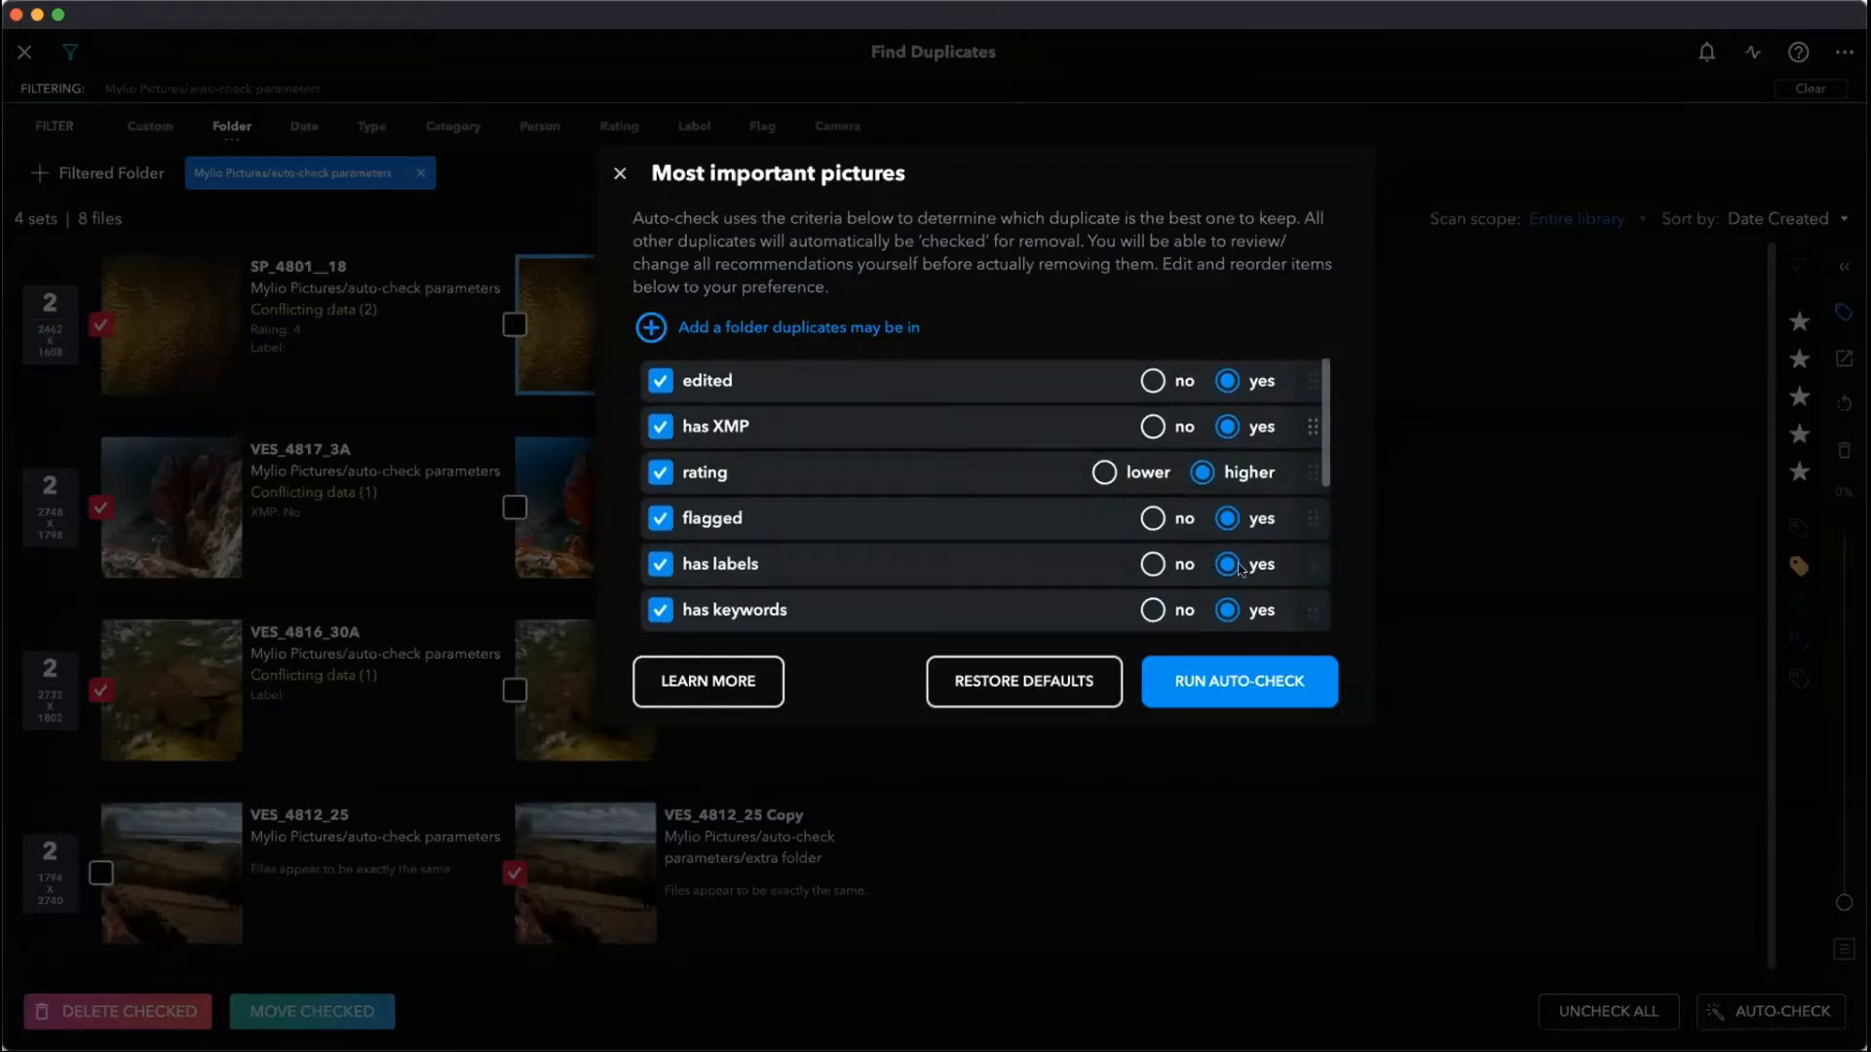
pyautogui.click(651, 329)
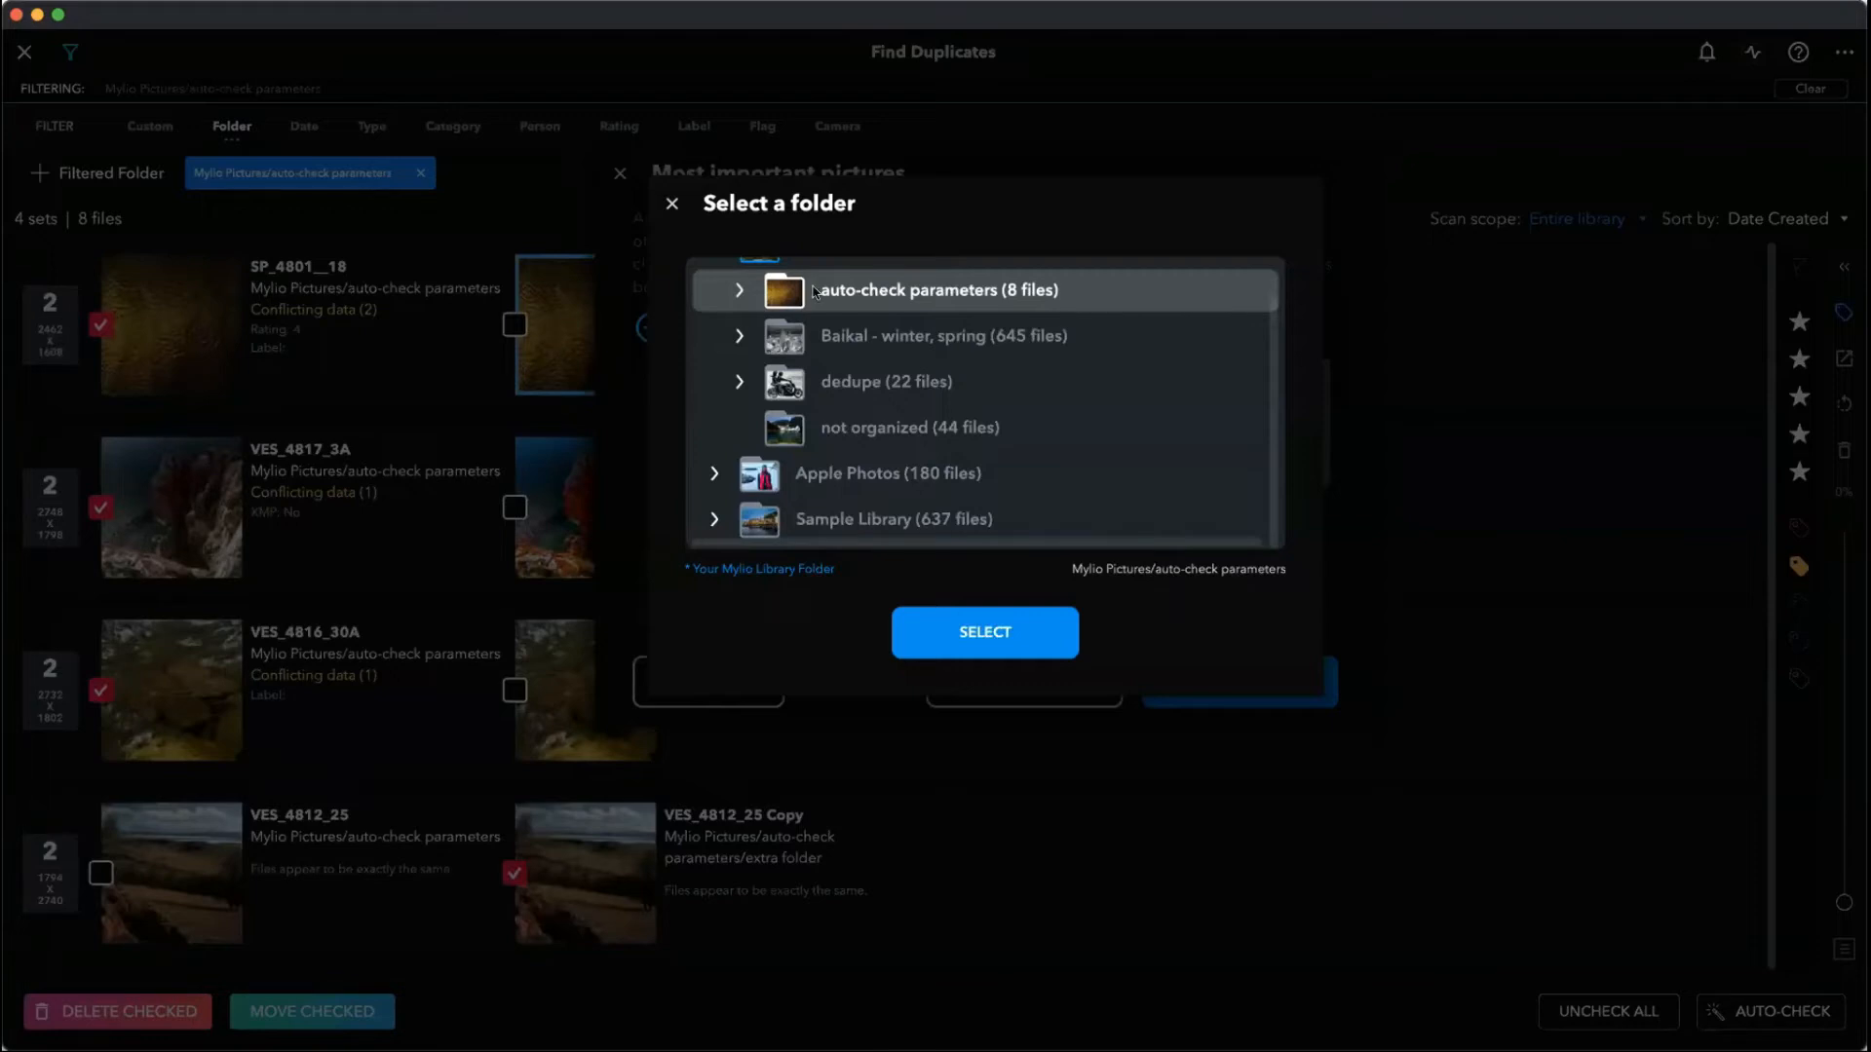
pyautogui.scroll(2, 857, 366)
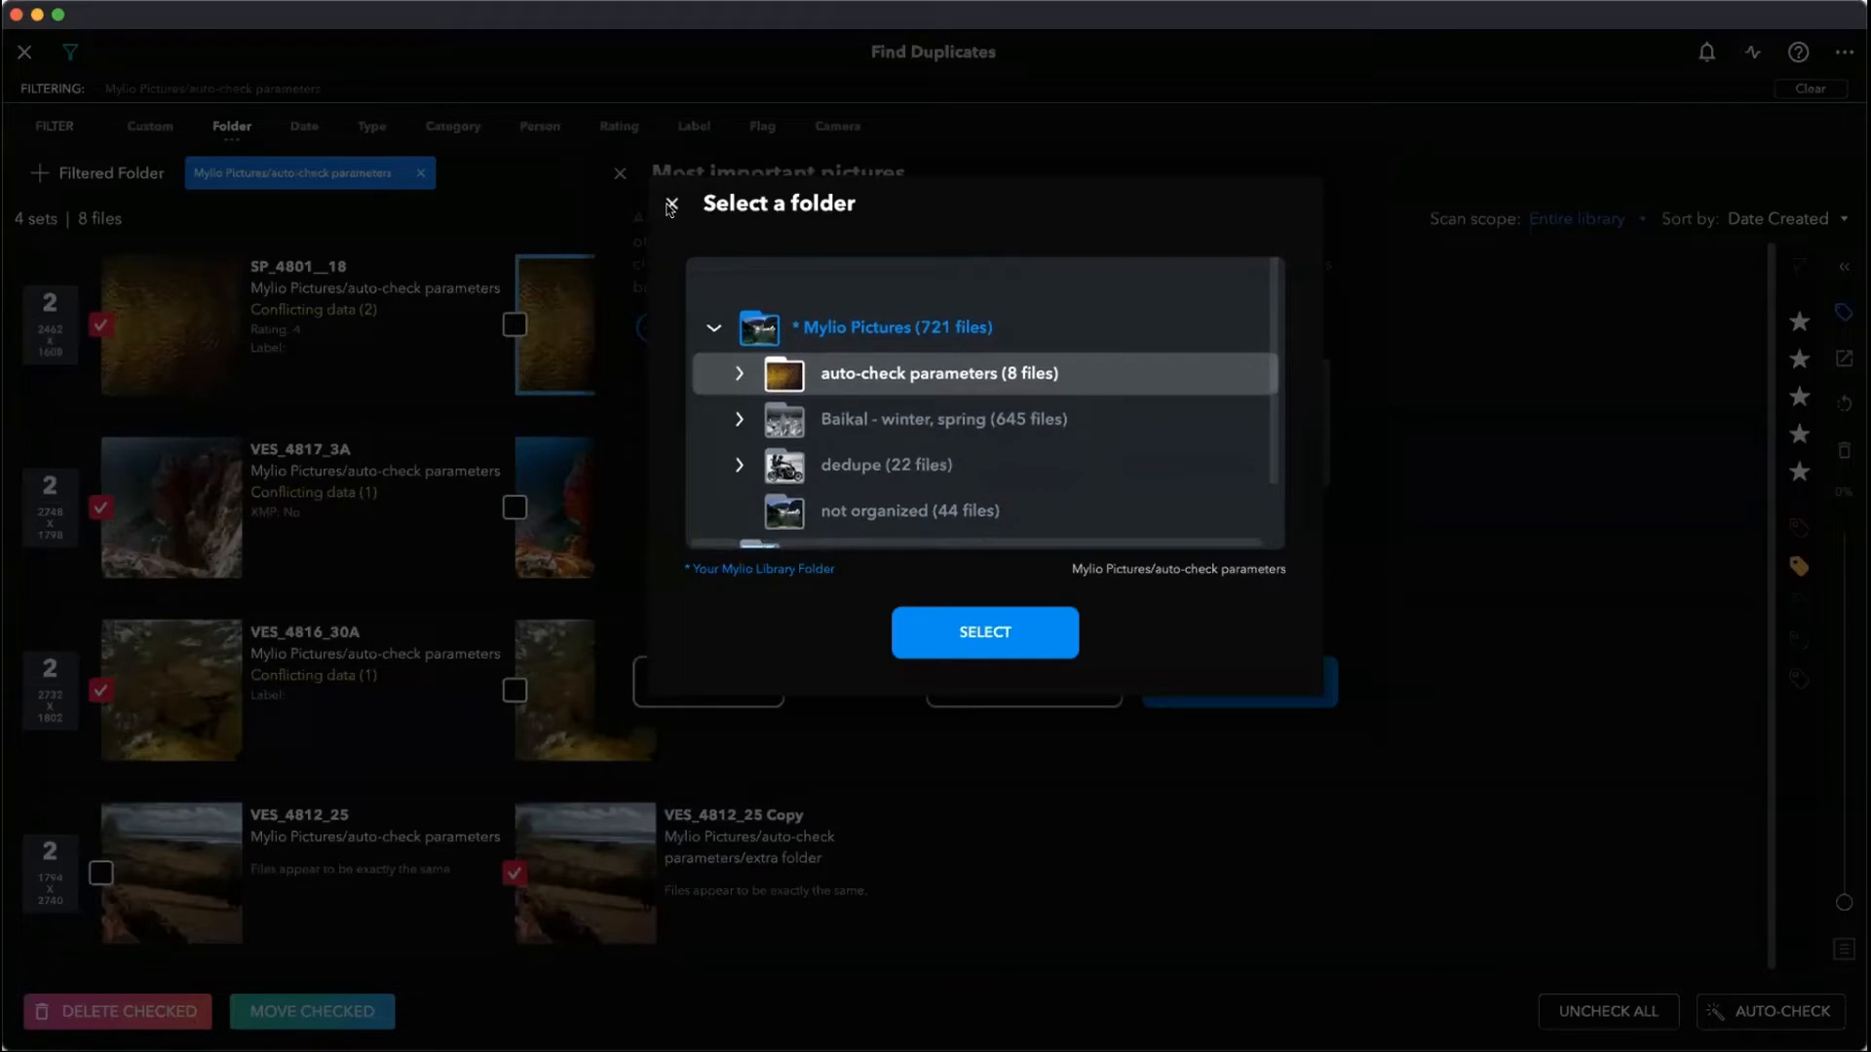
pyautogui.click(622, 173)
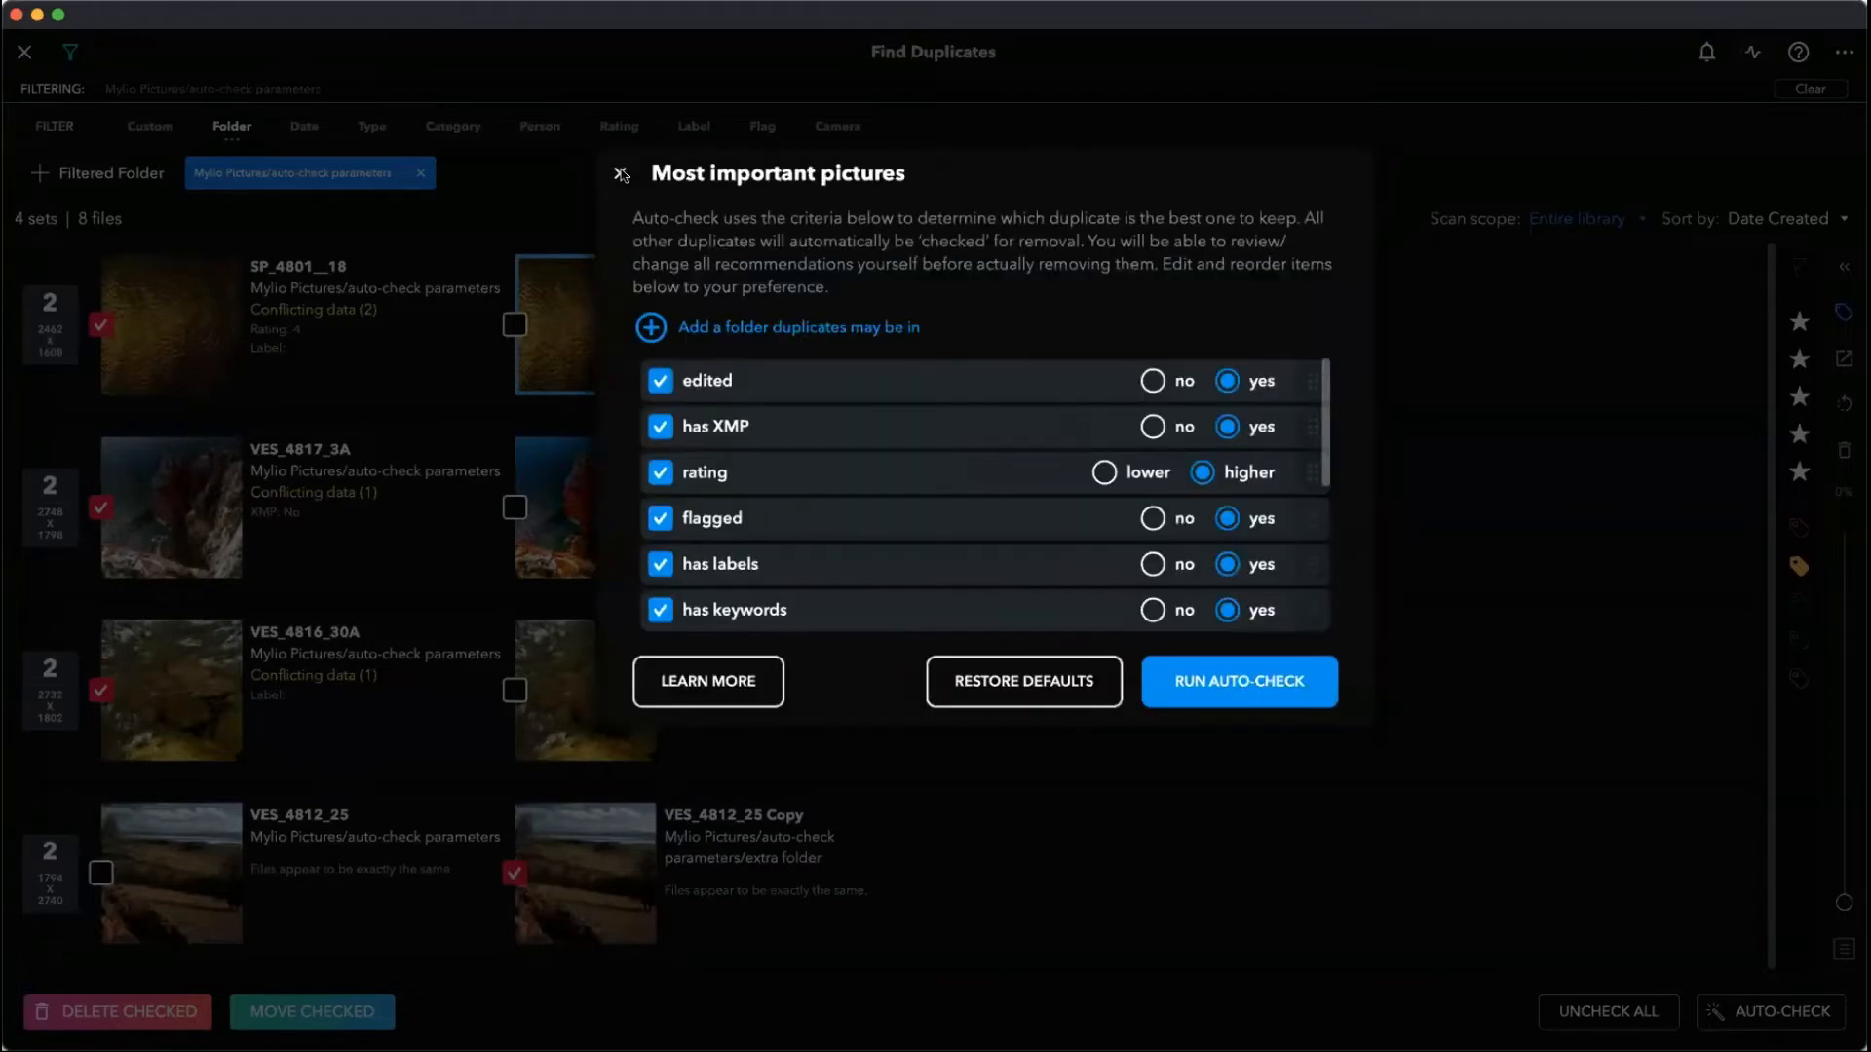
# - Replace the auto-check parameters folder filter with the Mylio Pictures/not organized folder
pyautogui.click(424, 174)
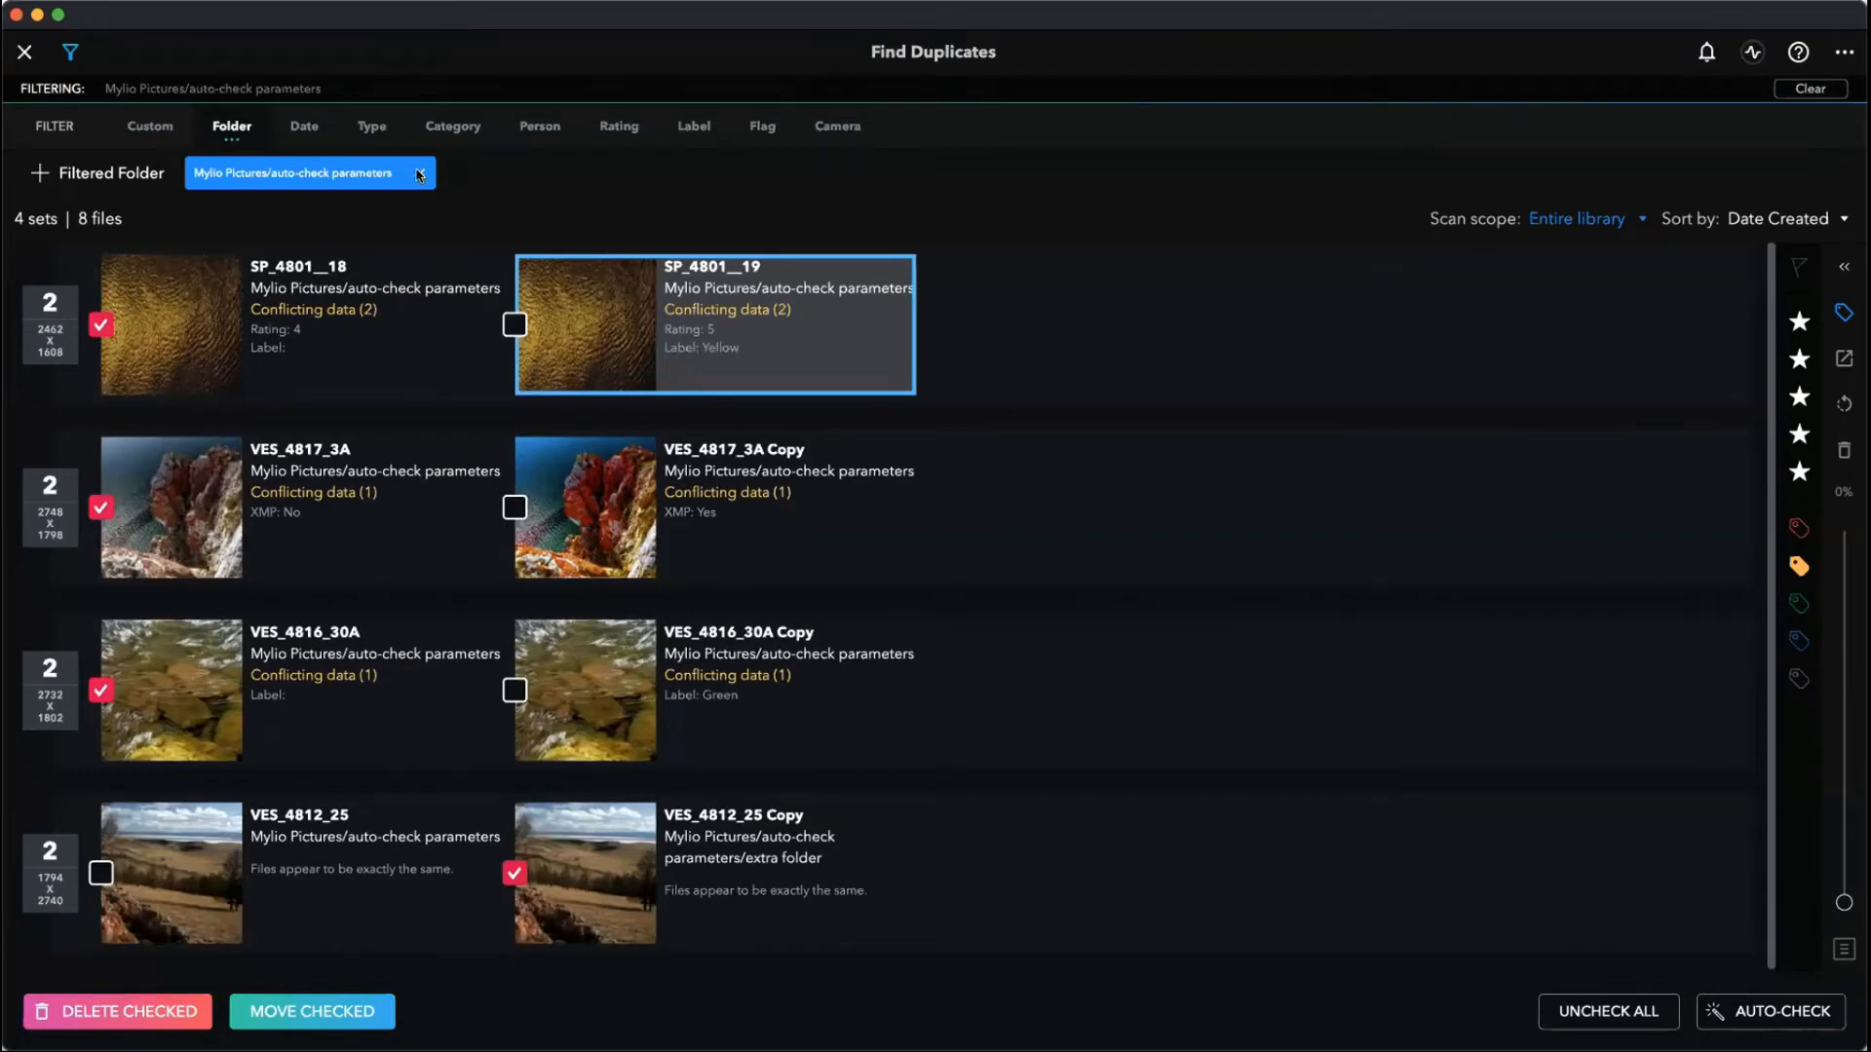
pyautogui.click(419, 175)
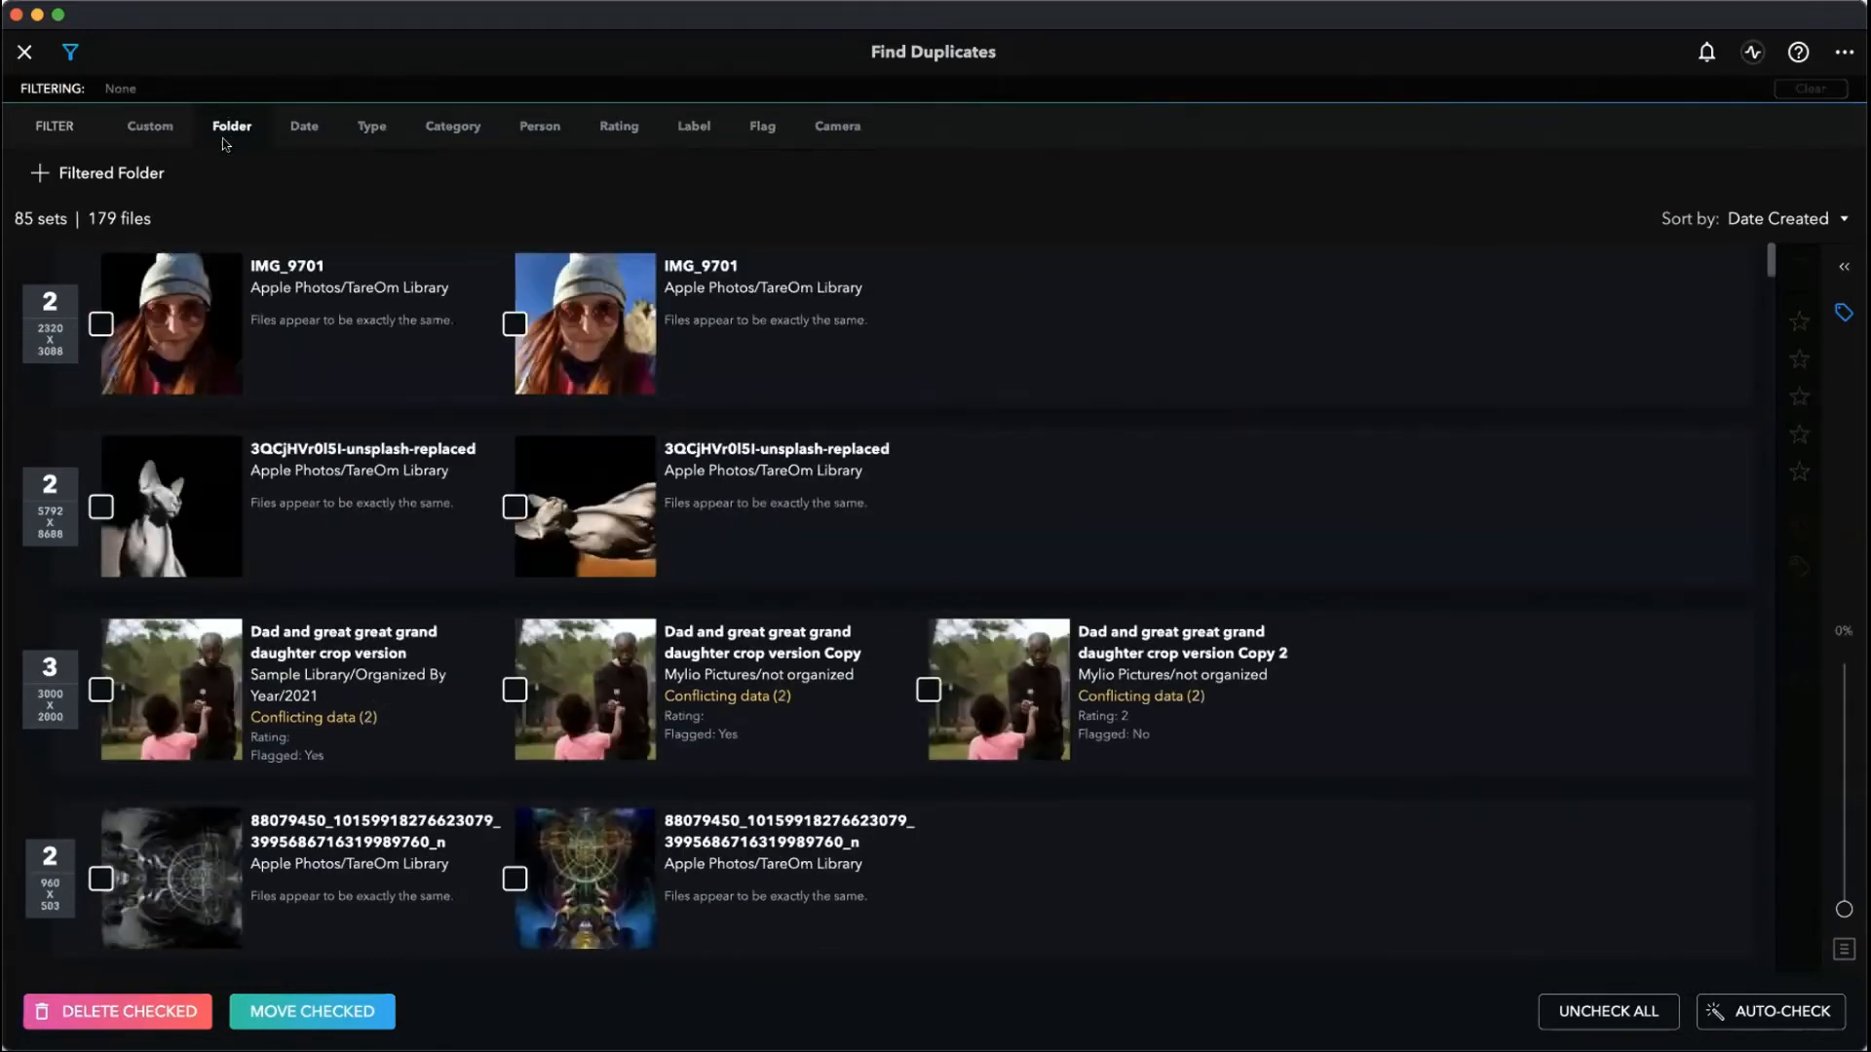
pyautogui.click(94, 175)
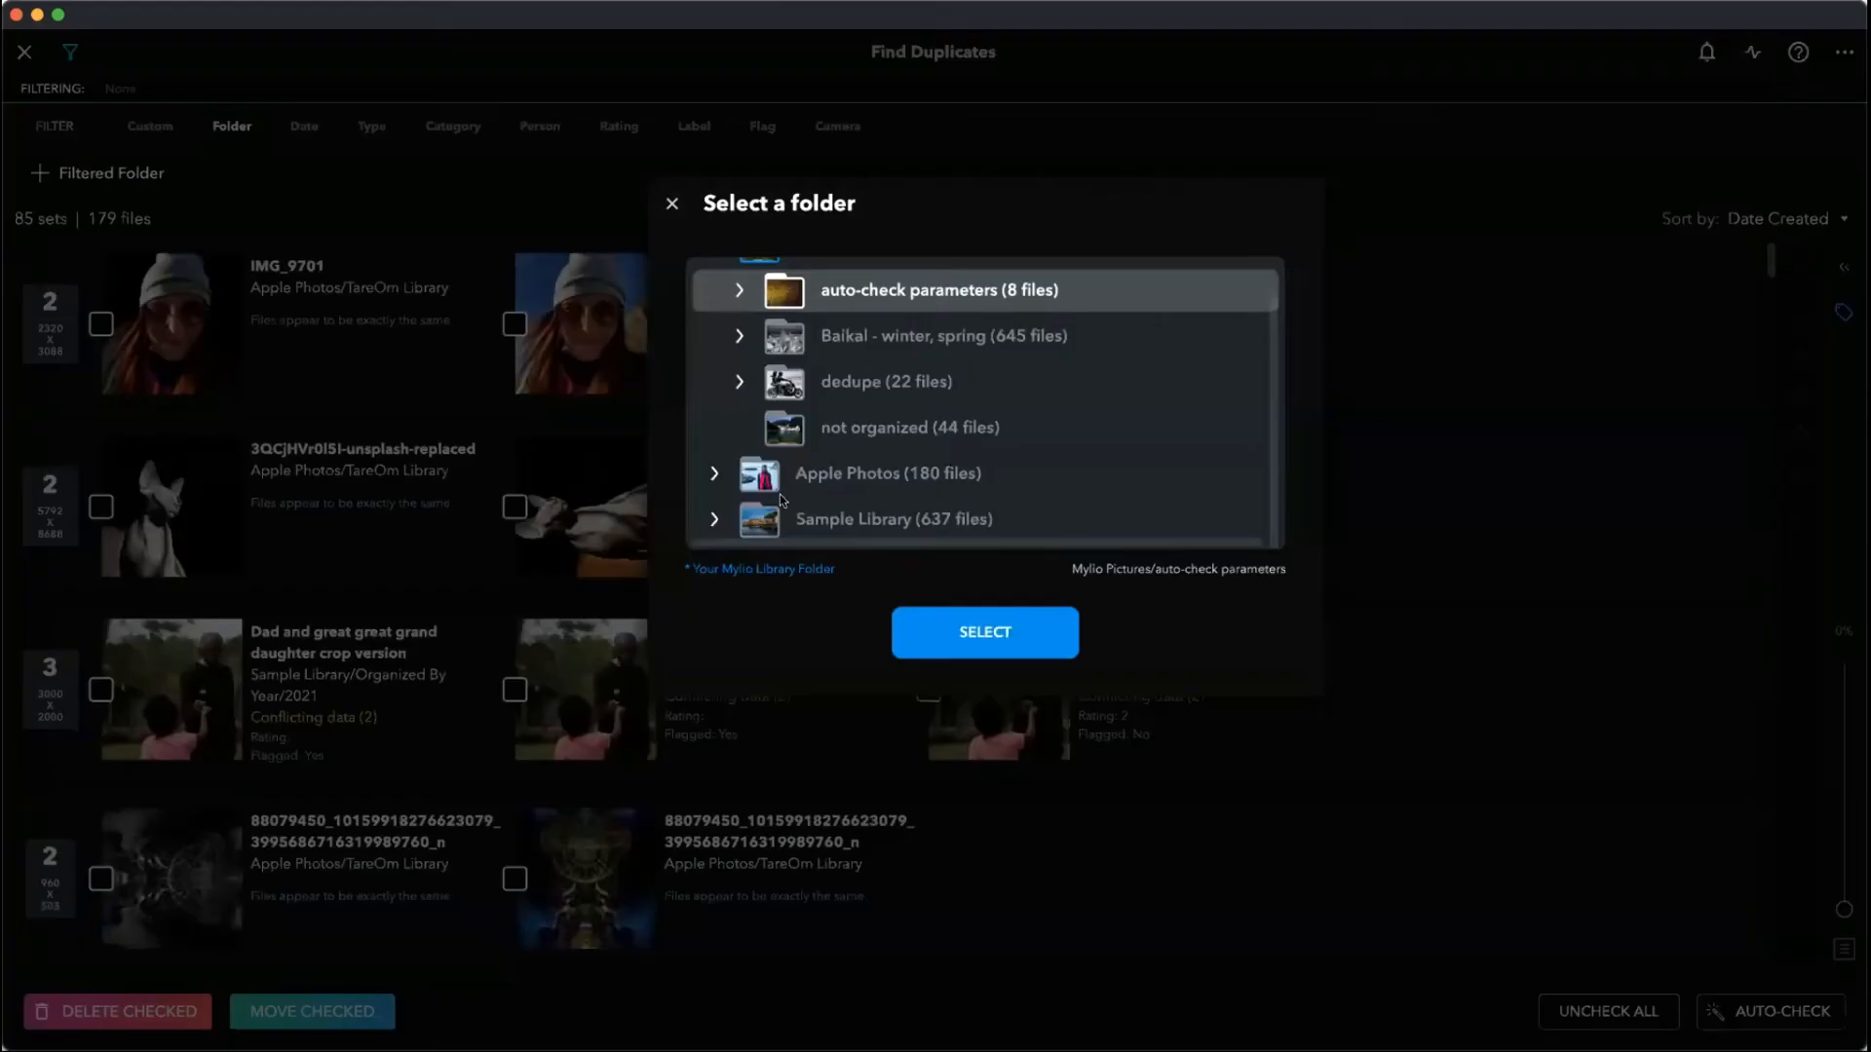
pyautogui.click(857, 429)
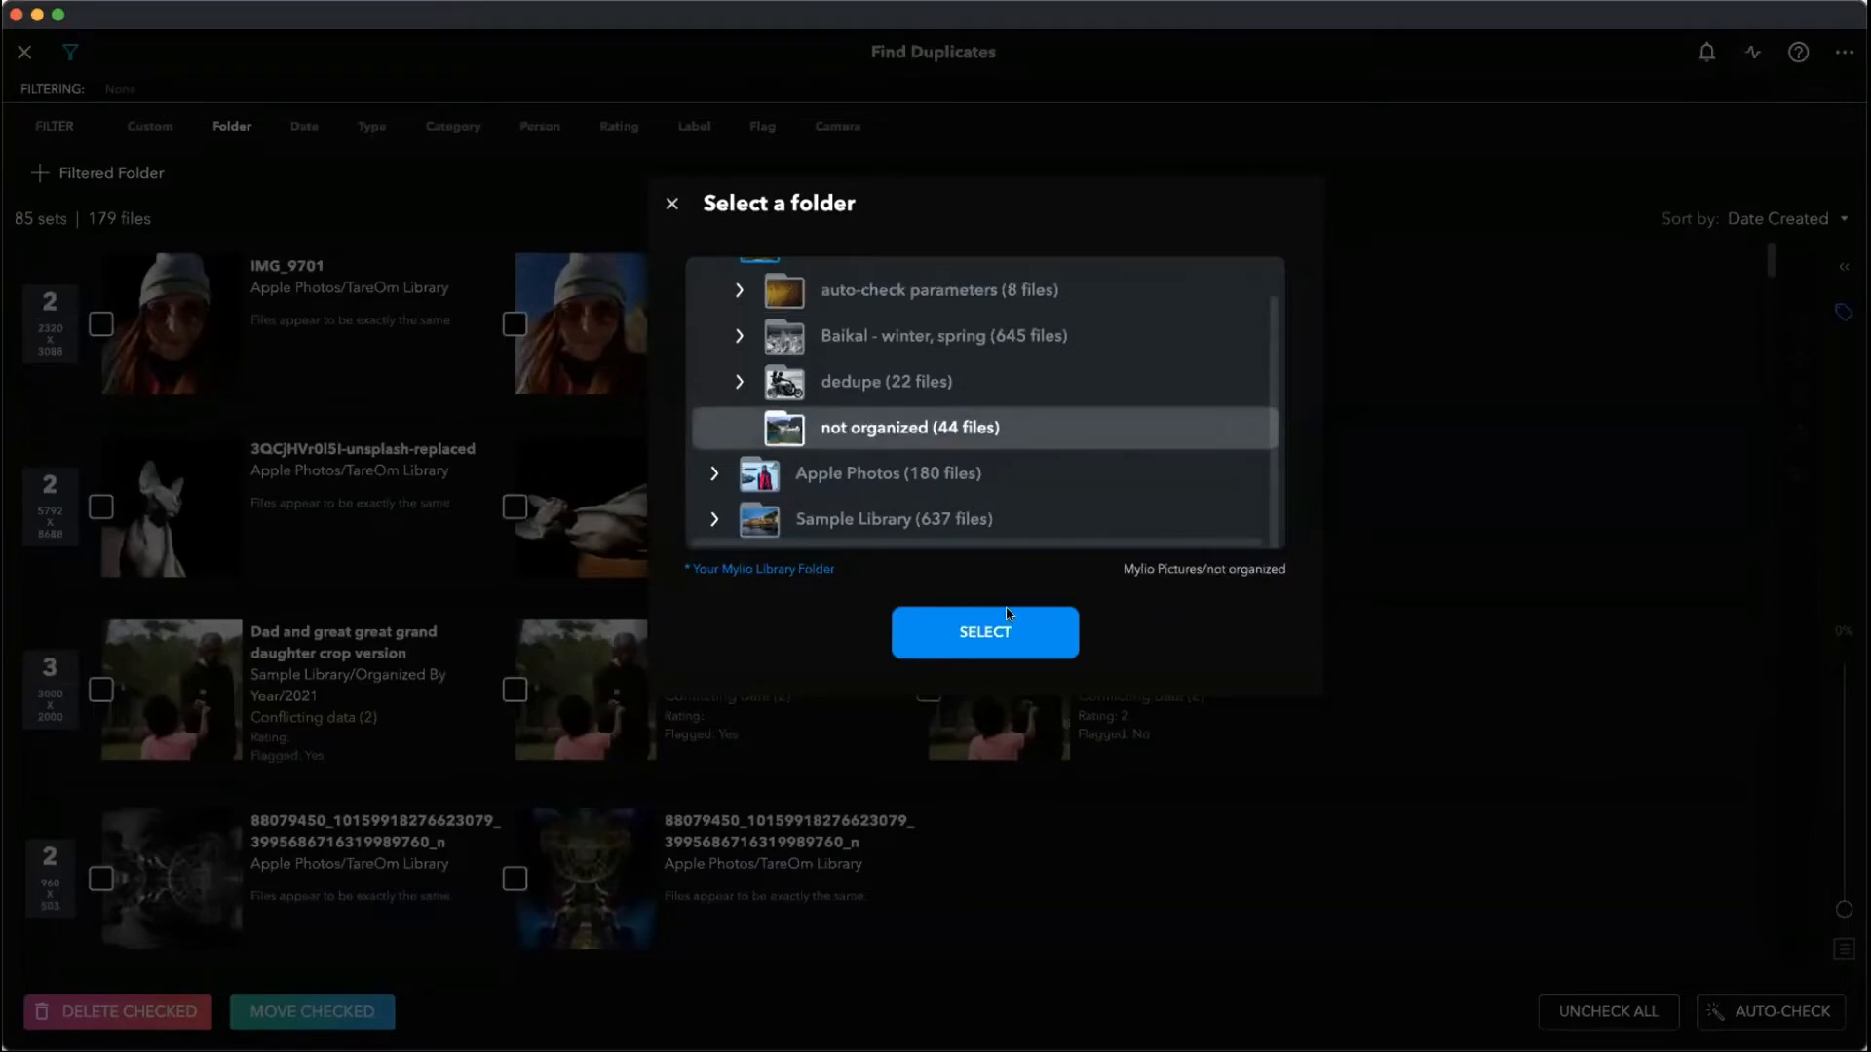
pyautogui.click(982, 635)
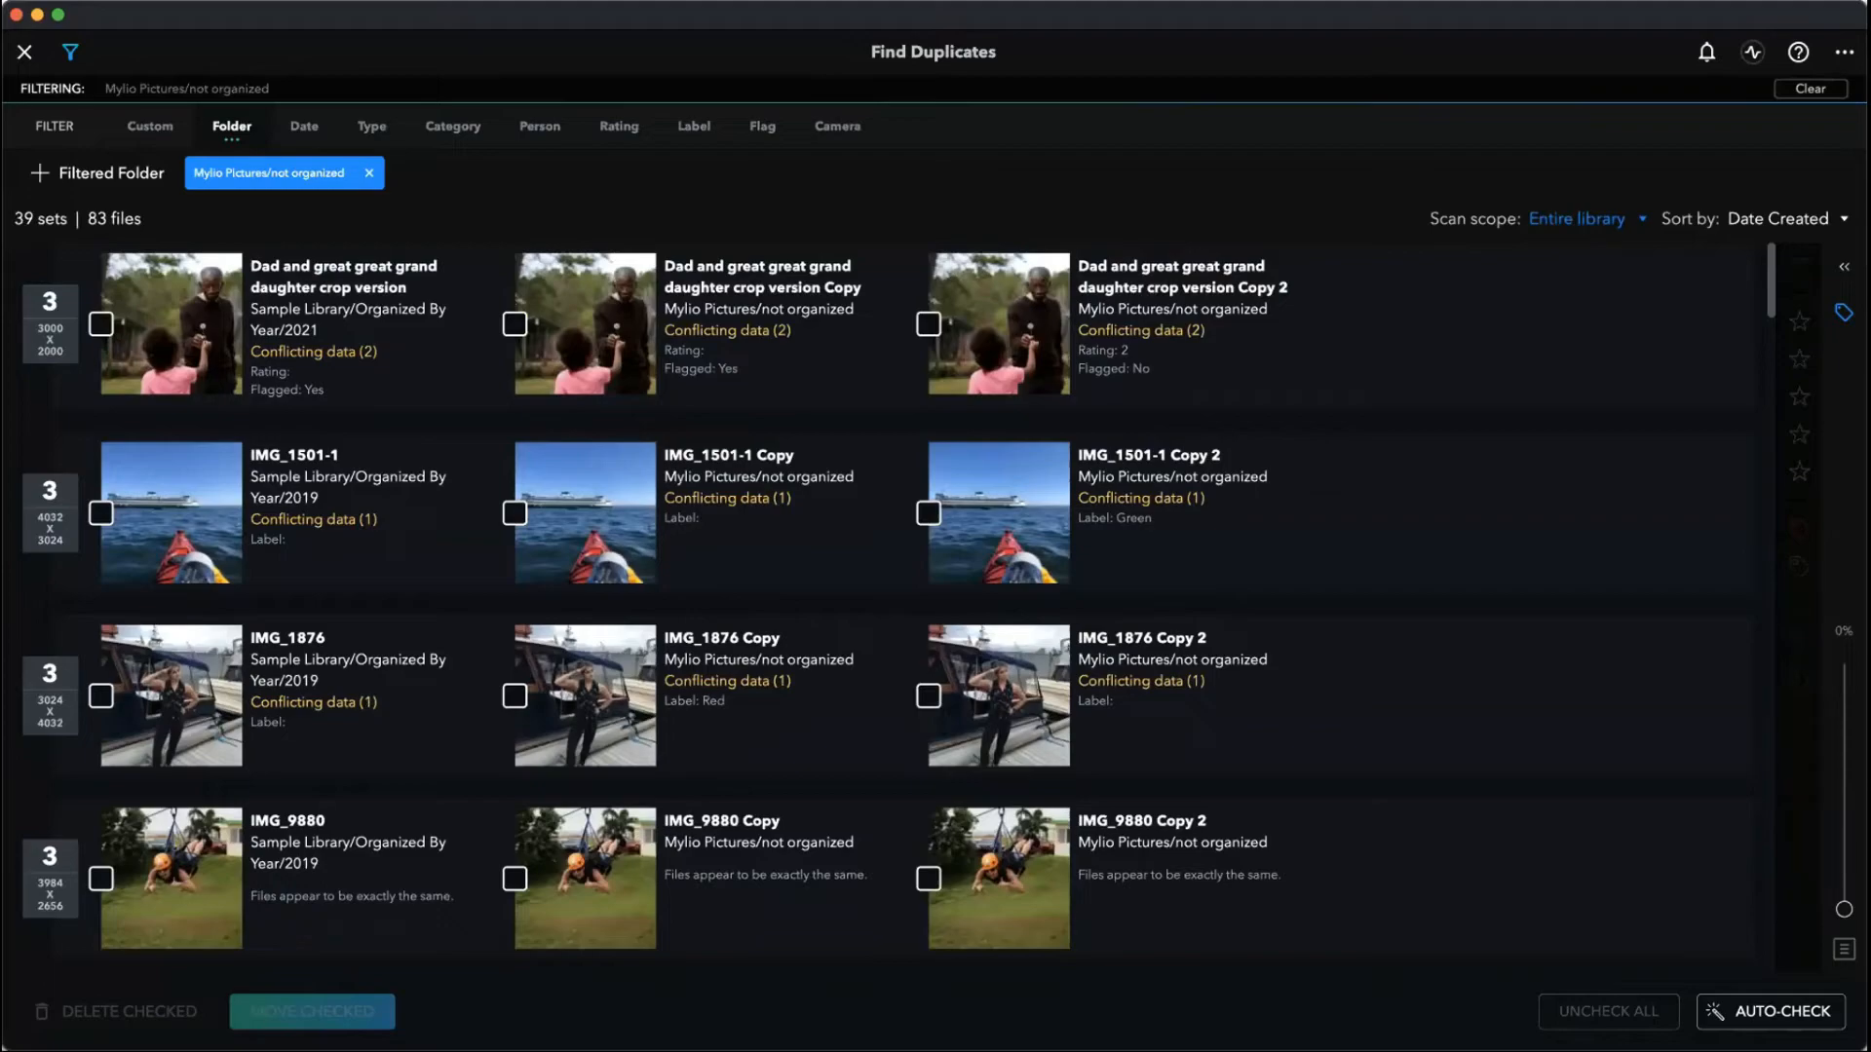
# - Add the Mylio Pictures/not organized folder to the auto-check criteria, set it to remove, and run auto-check
pyautogui.click(1774, 1013)
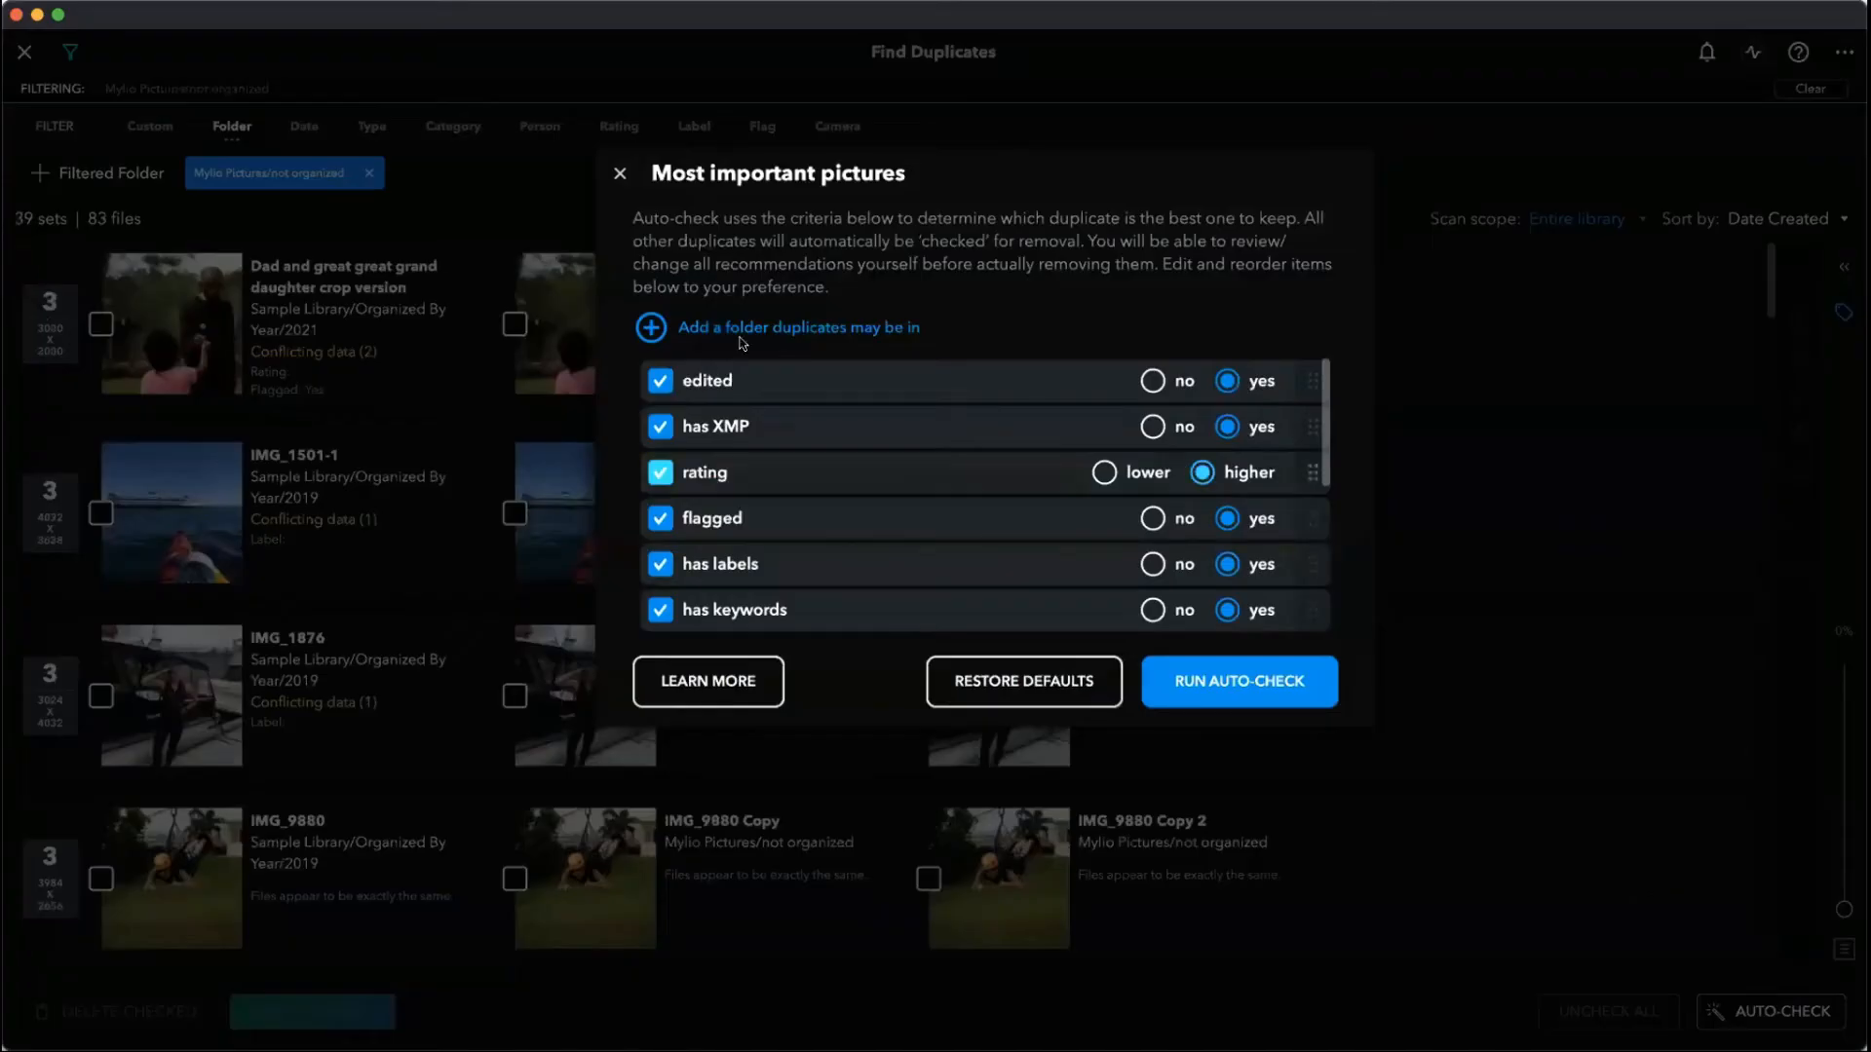
pyautogui.click(649, 326)
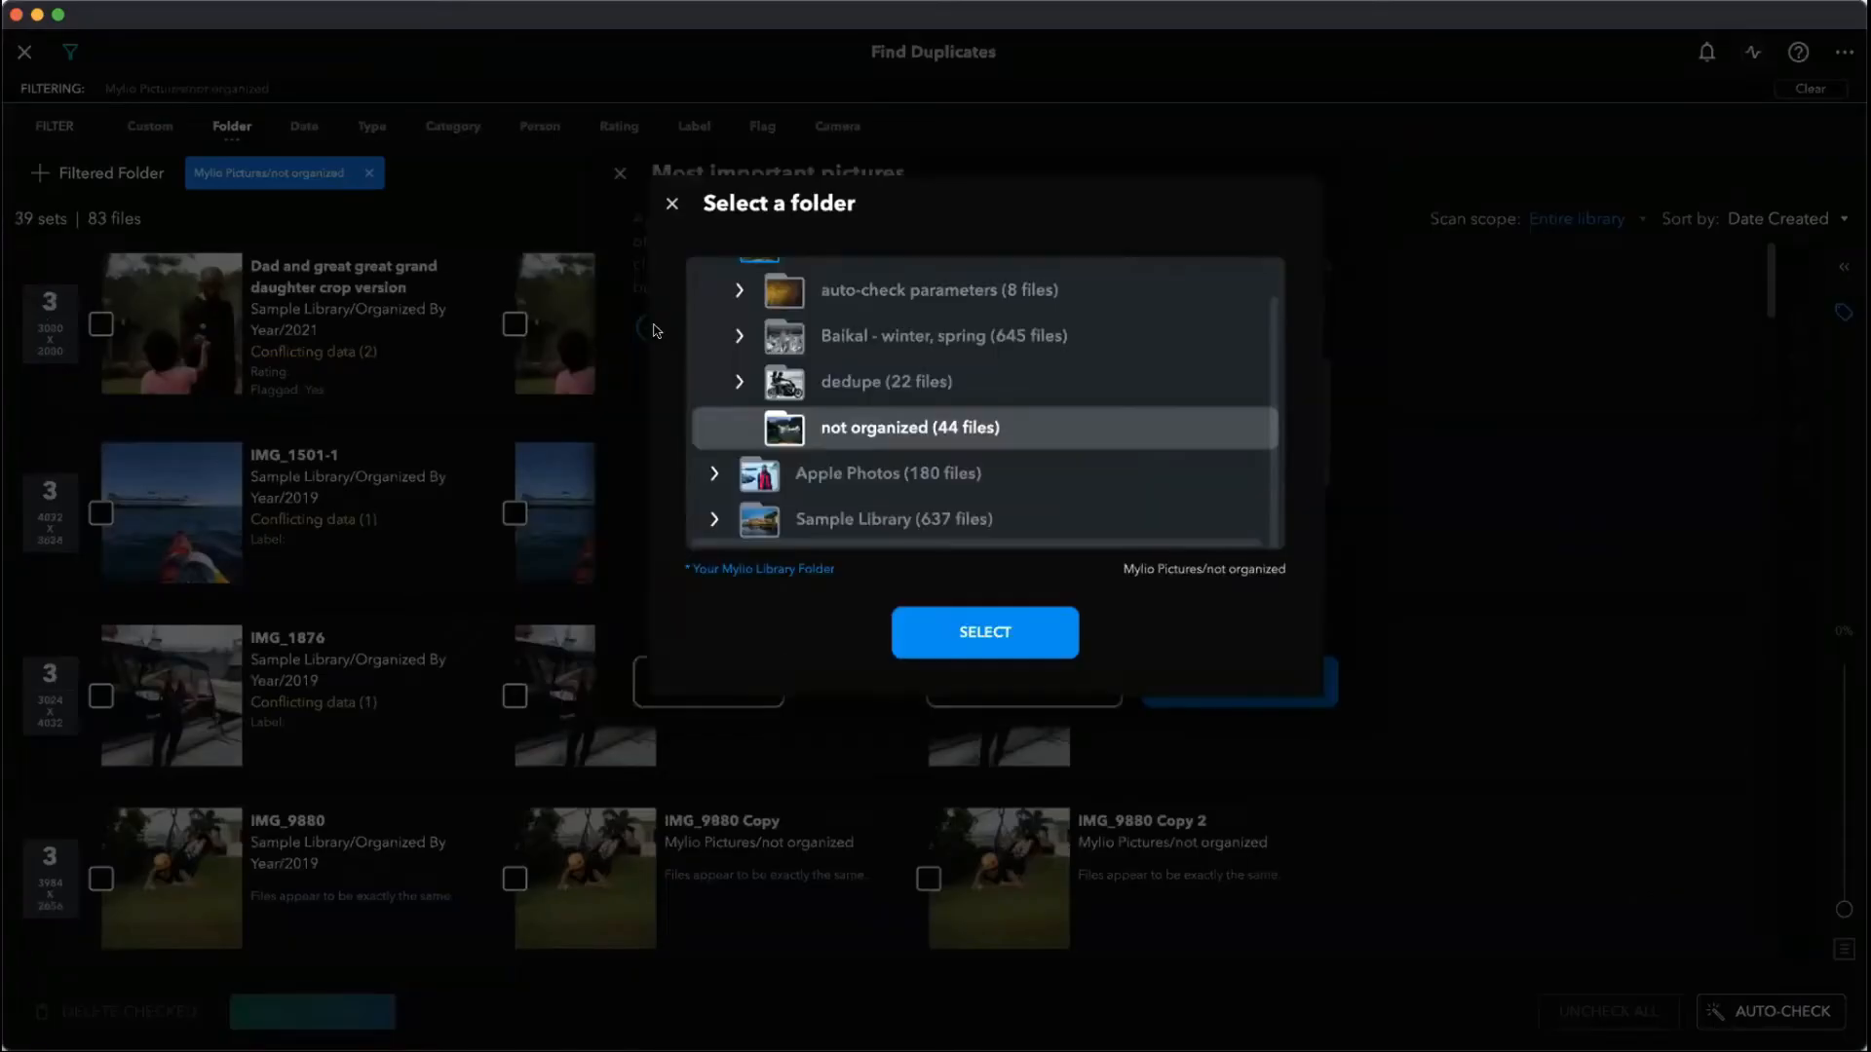
pyautogui.click(967, 643)
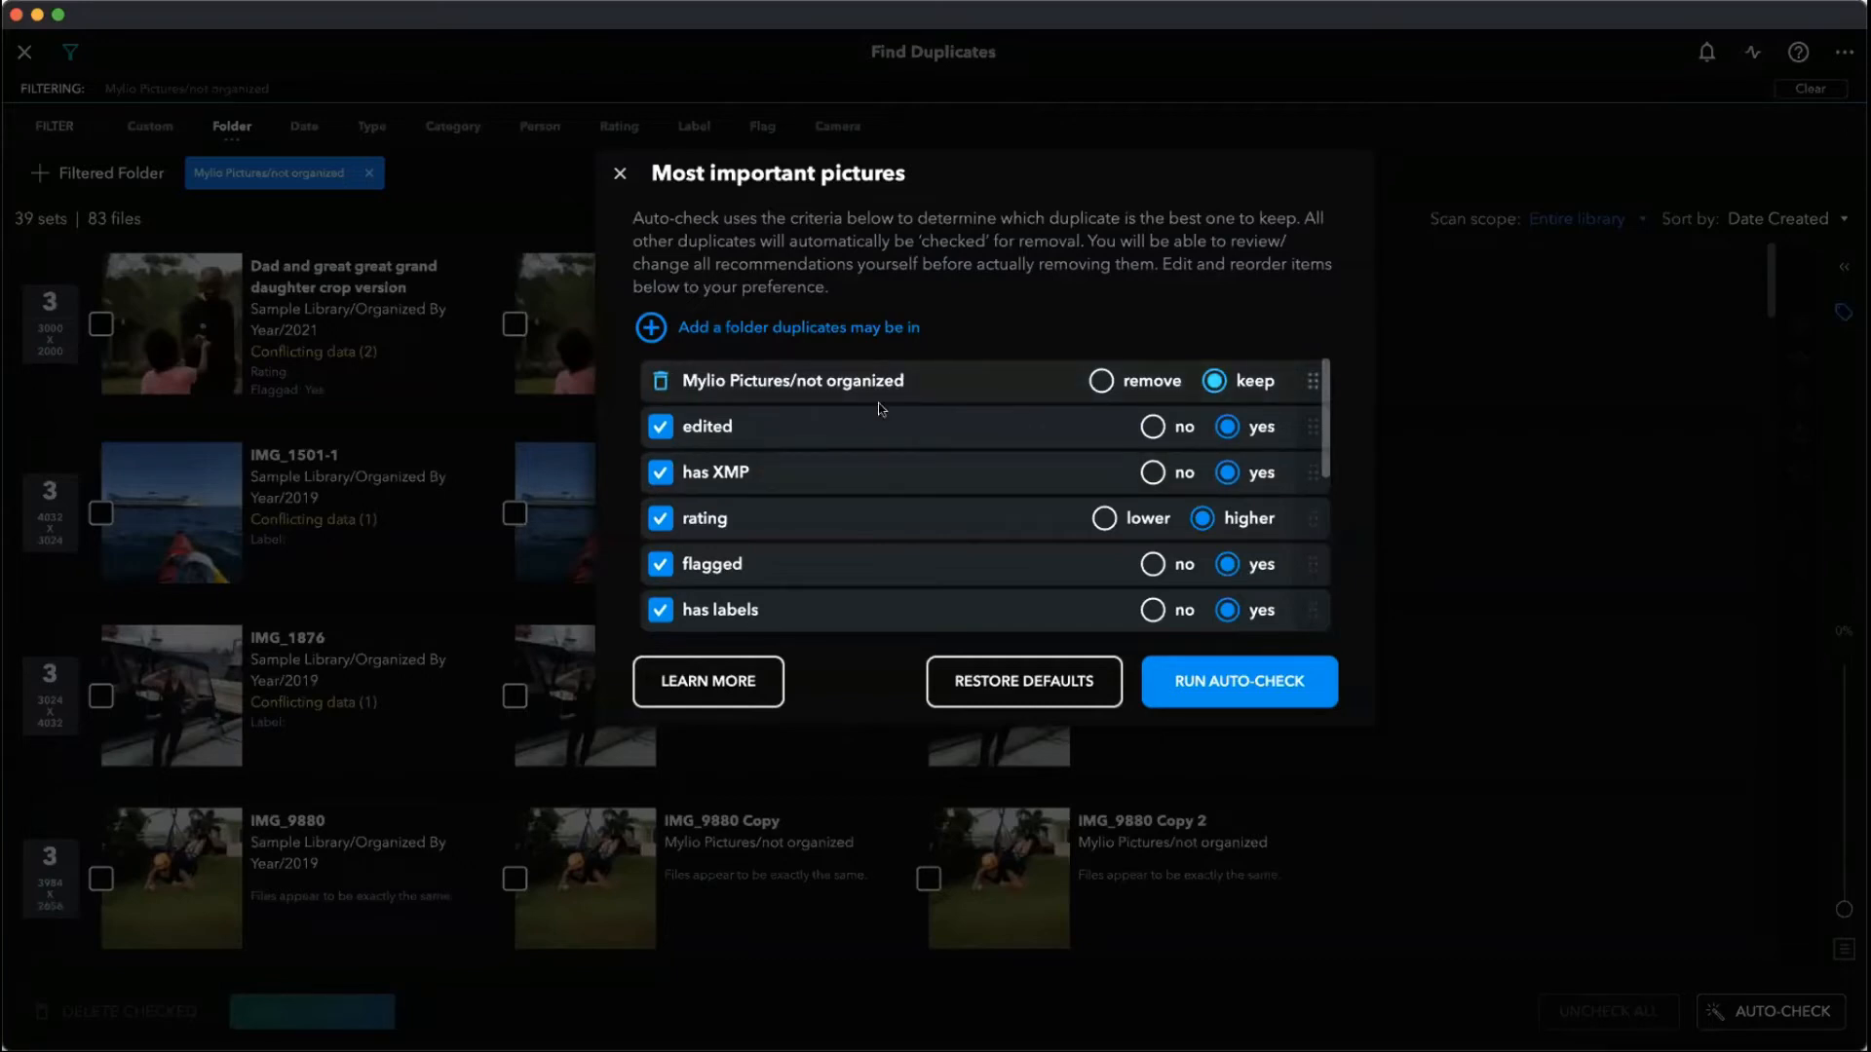
pyautogui.click(1099, 381)
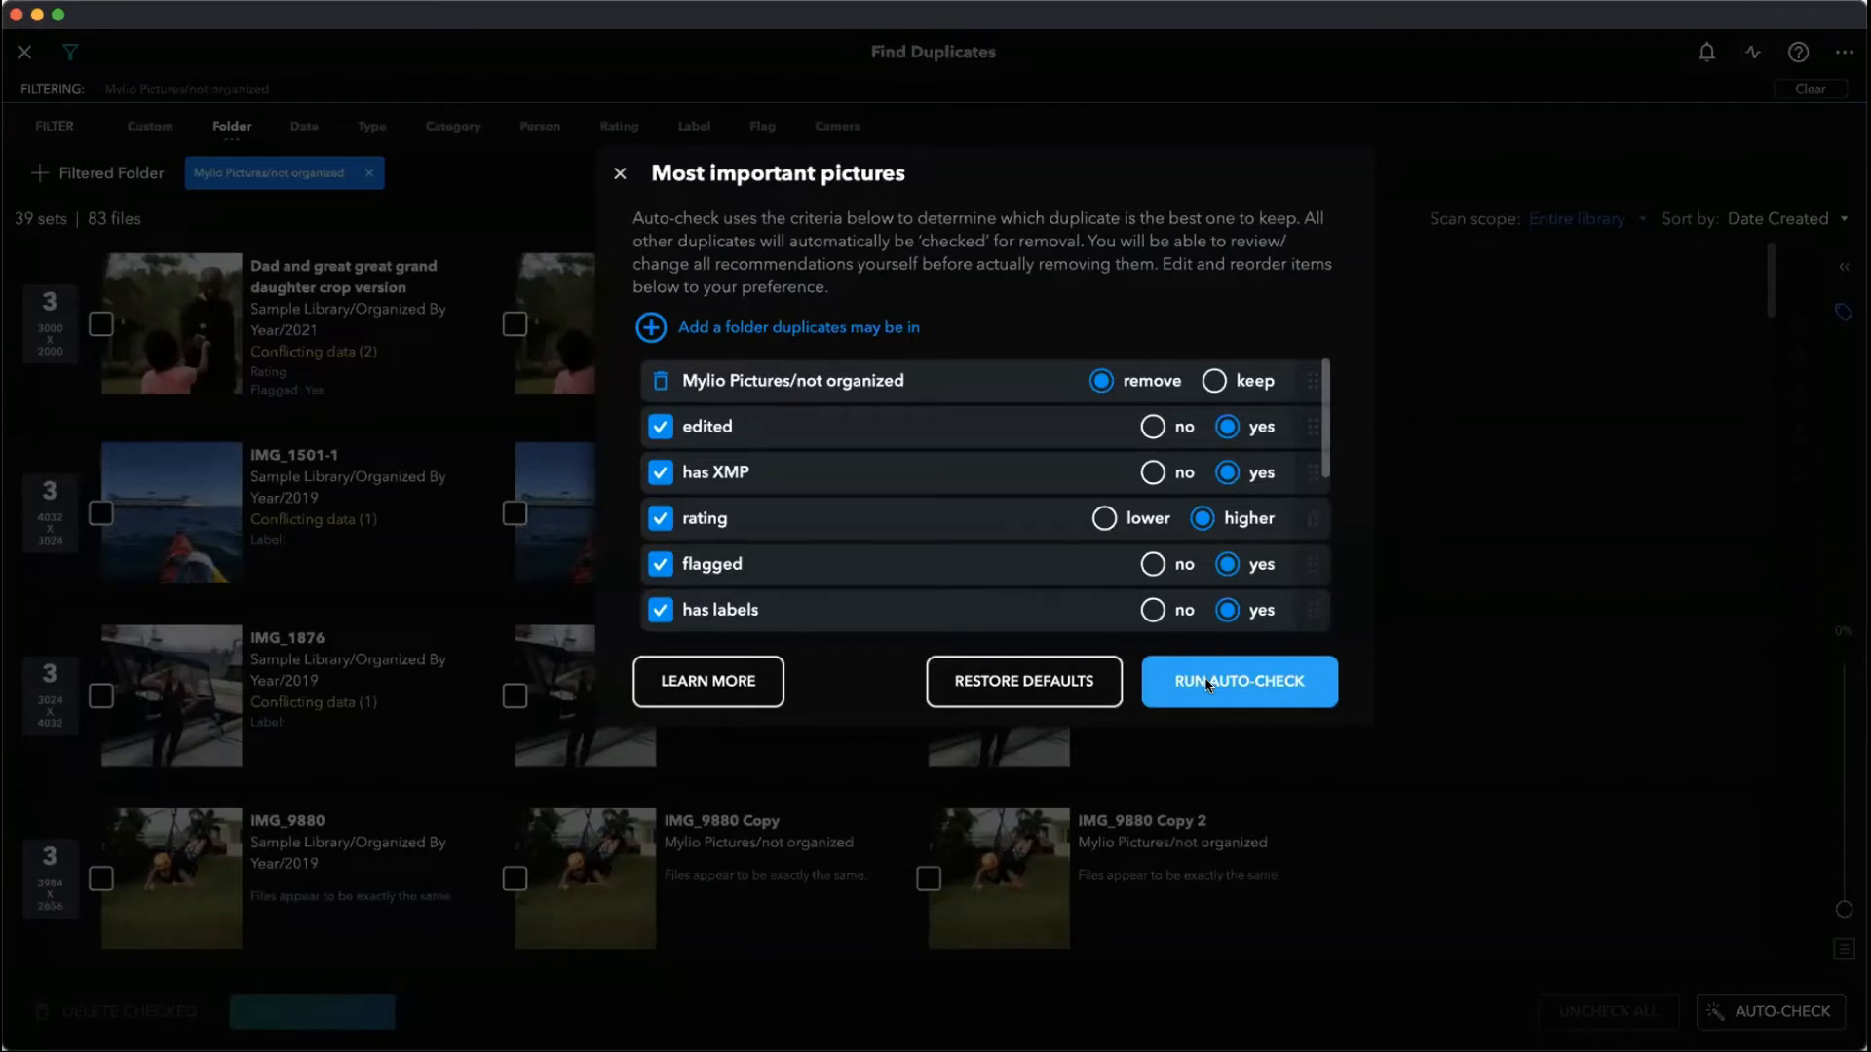
pyautogui.click(1207, 686)
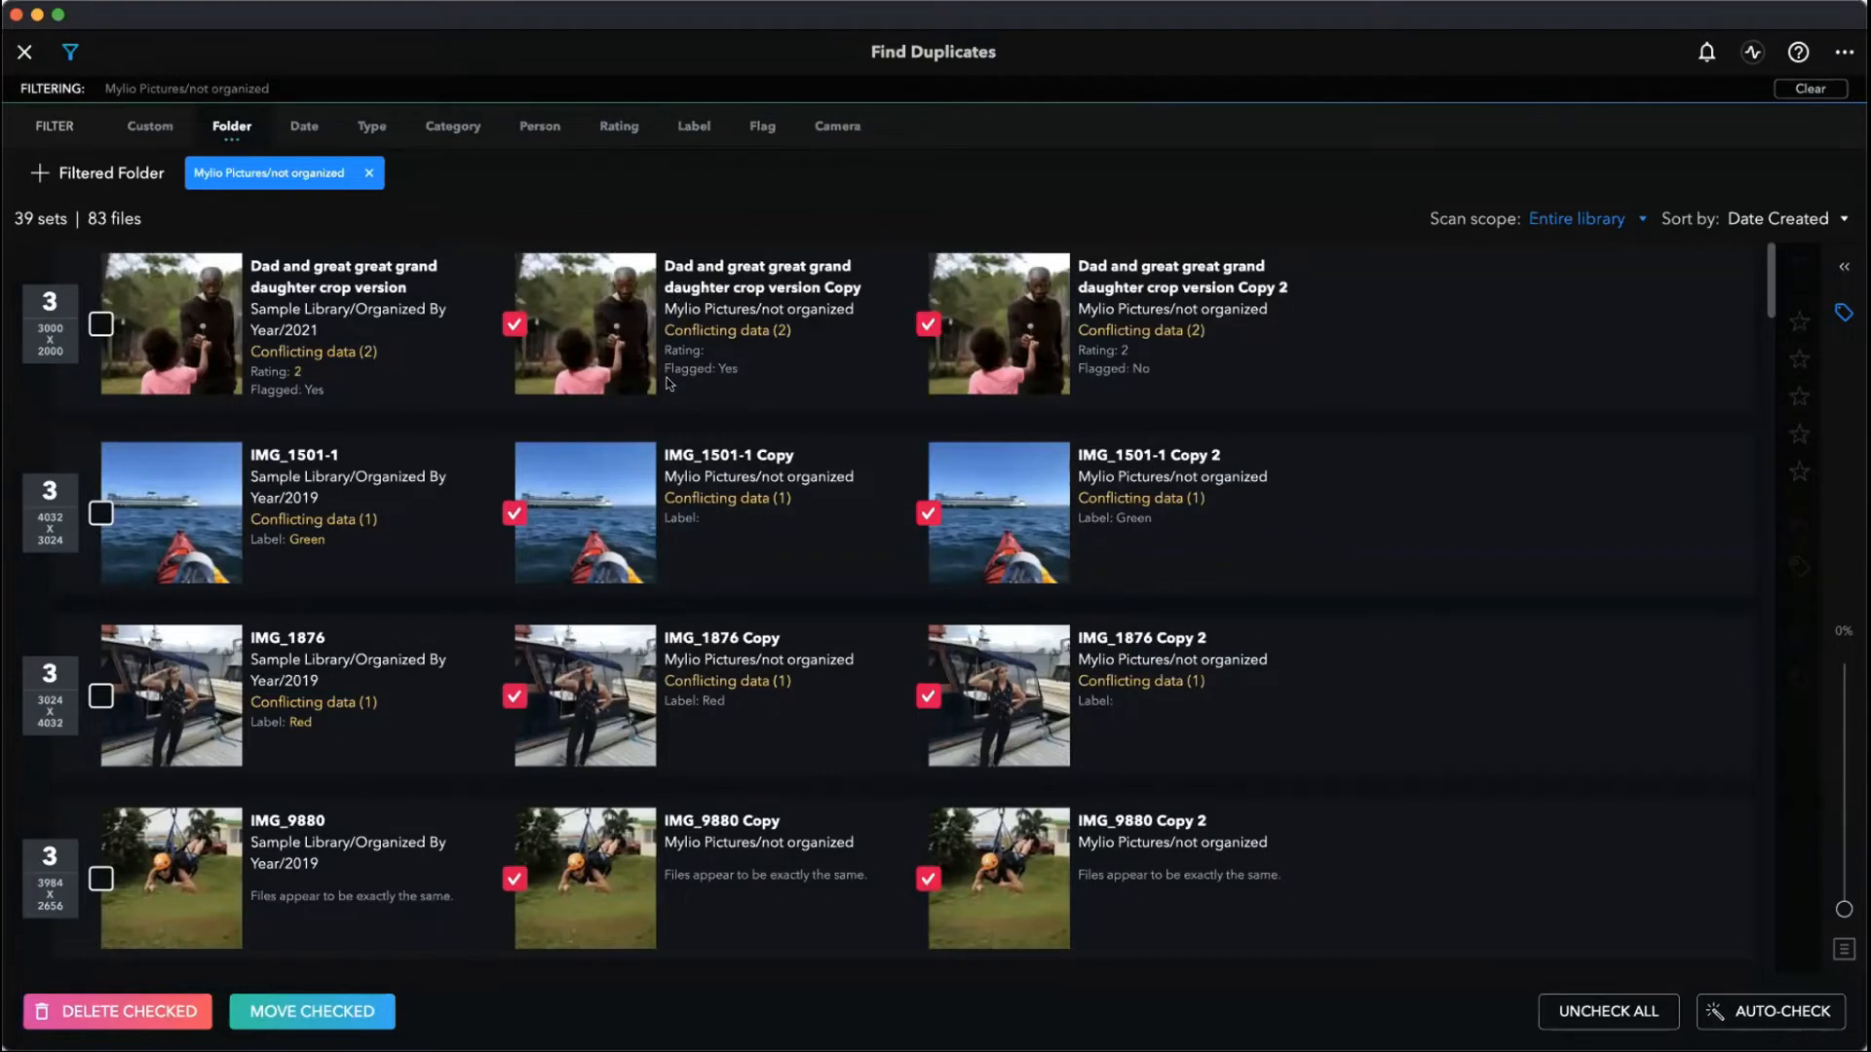
# - Review which copies are checked for removal and compare folders and conflicting data across the duplicate sets
pyautogui.click(863, 319)
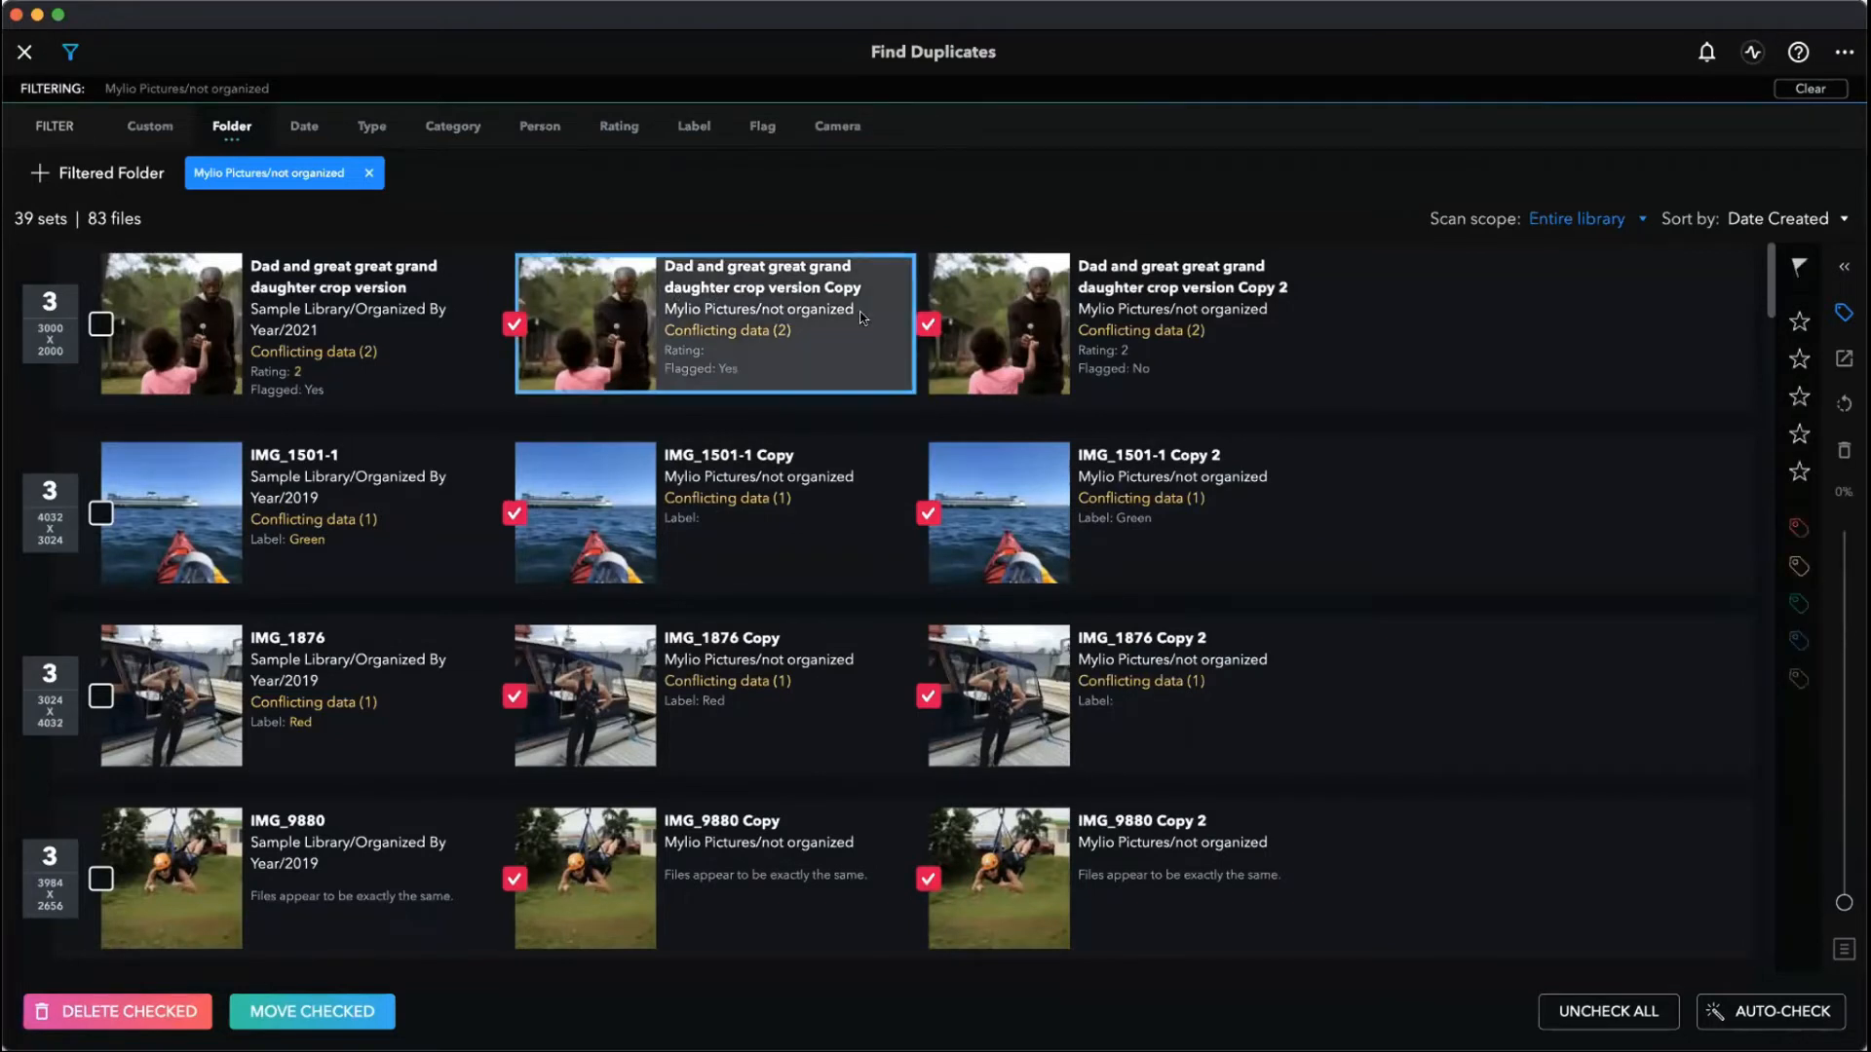
pyautogui.click(1185, 322)
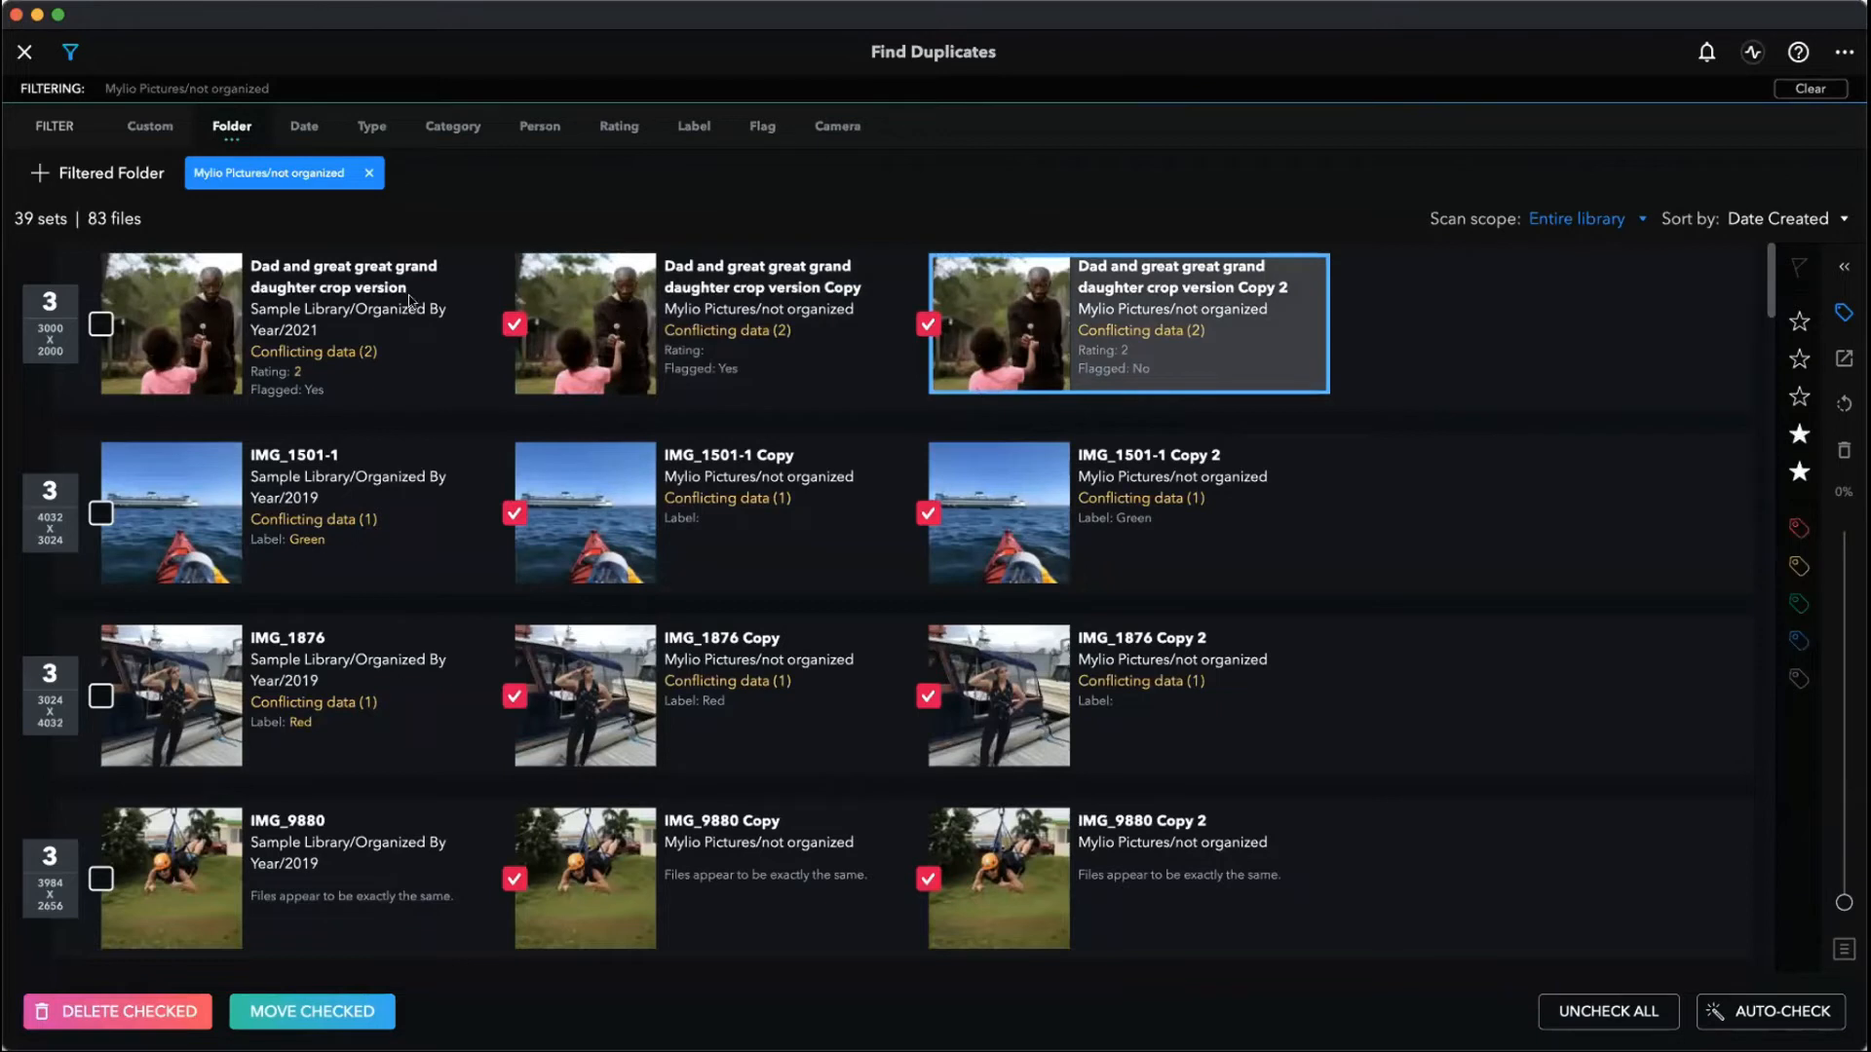
pyautogui.click(276, 323)
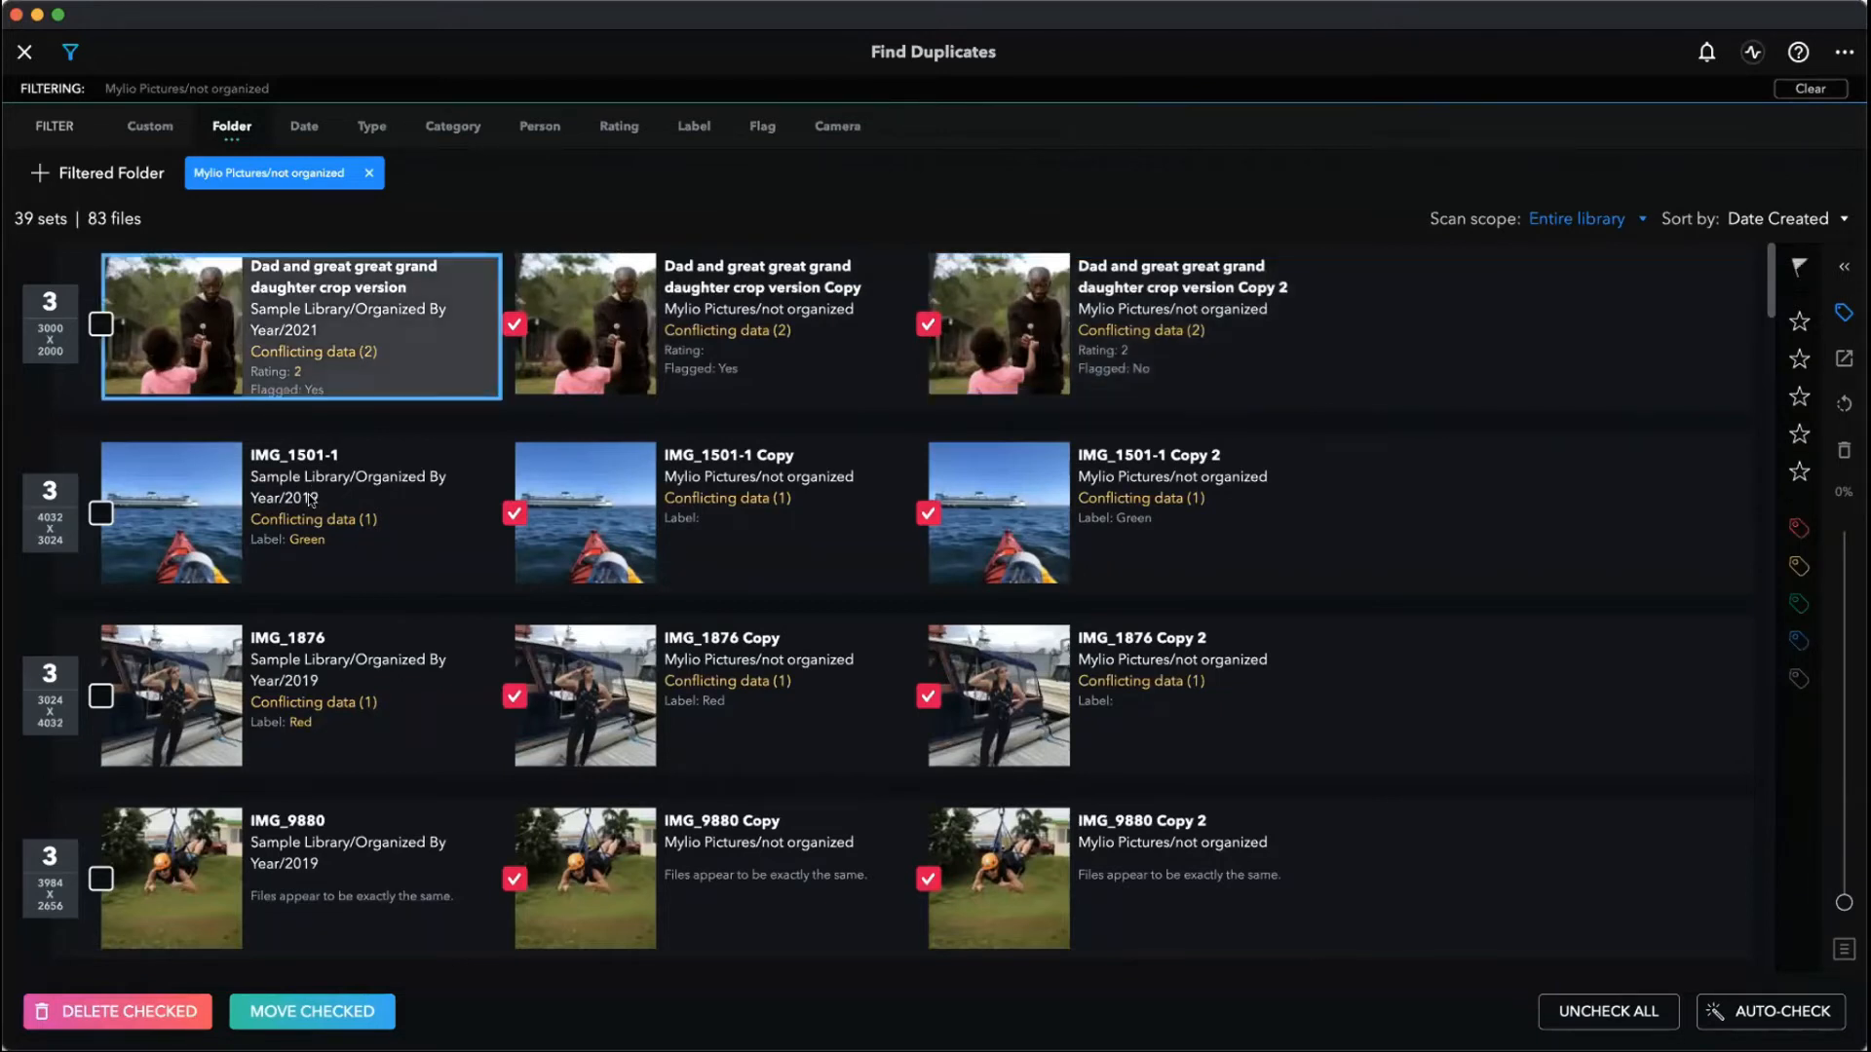
pyautogui.click(292, 560)
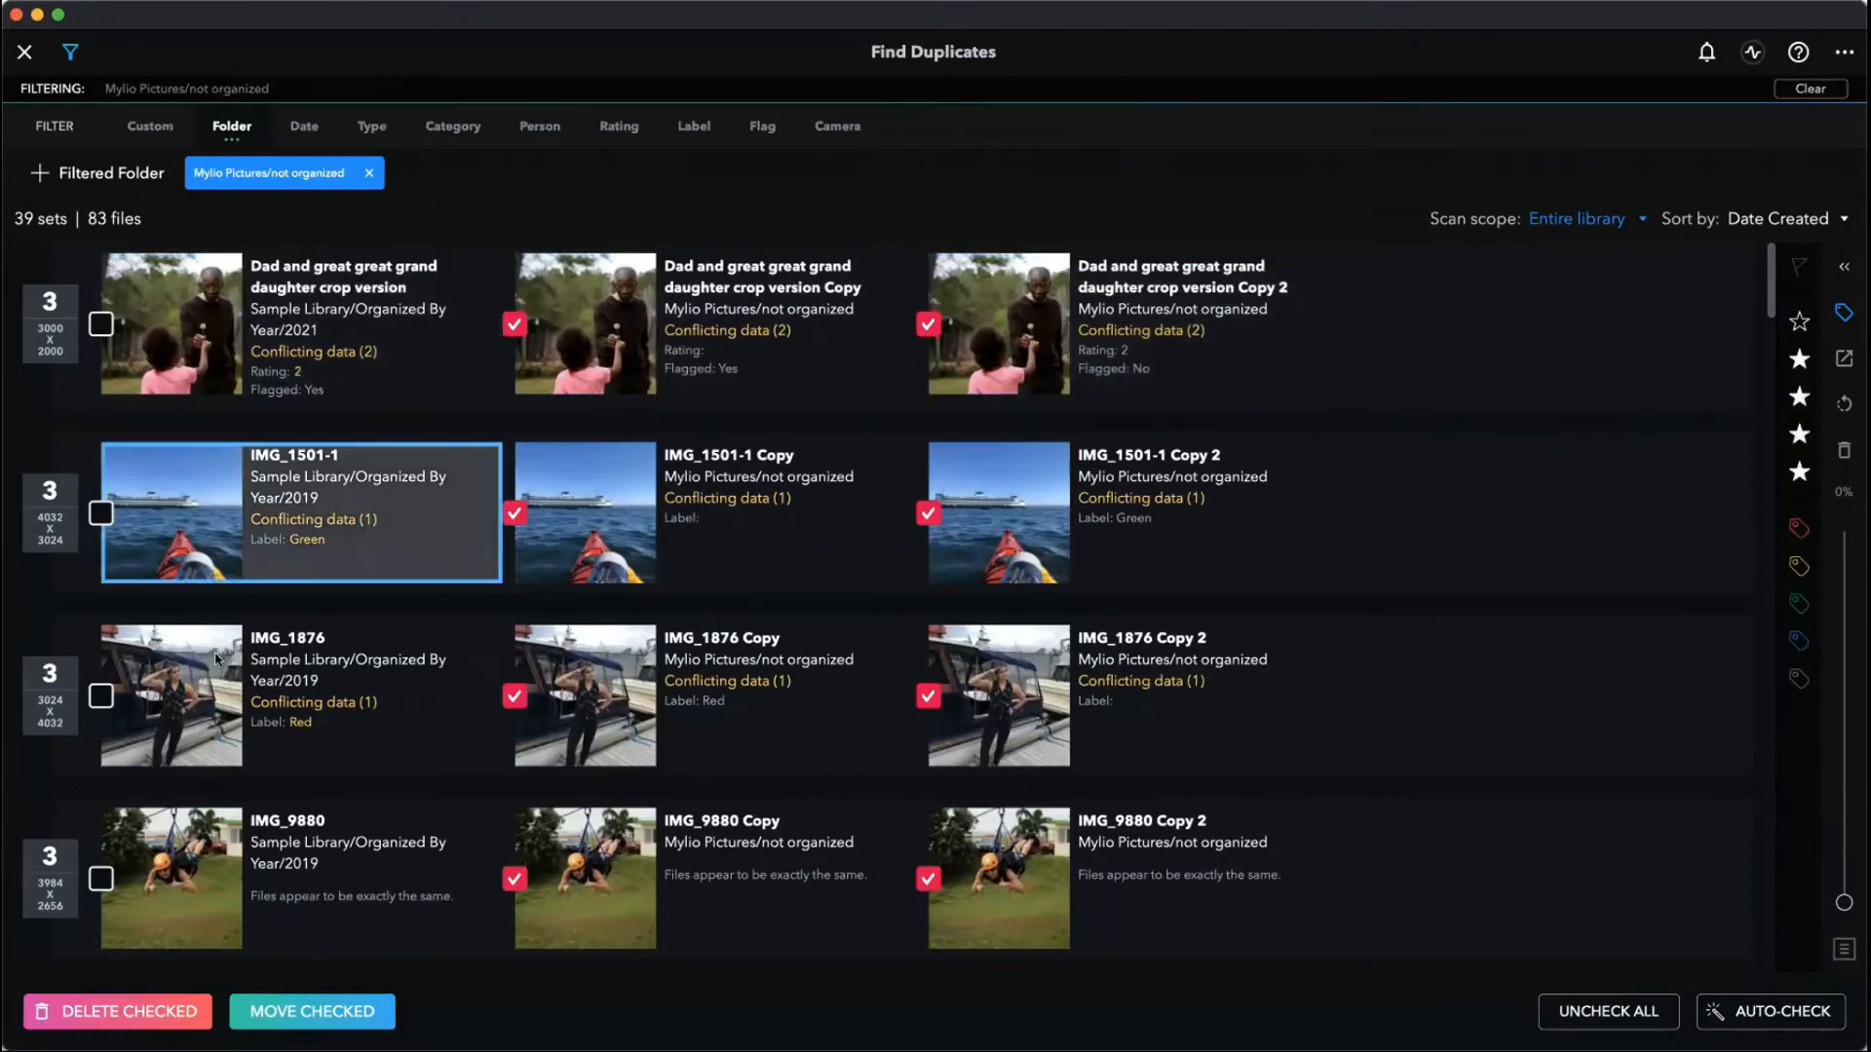
pyautogui.scroll(-3, 216, 659)
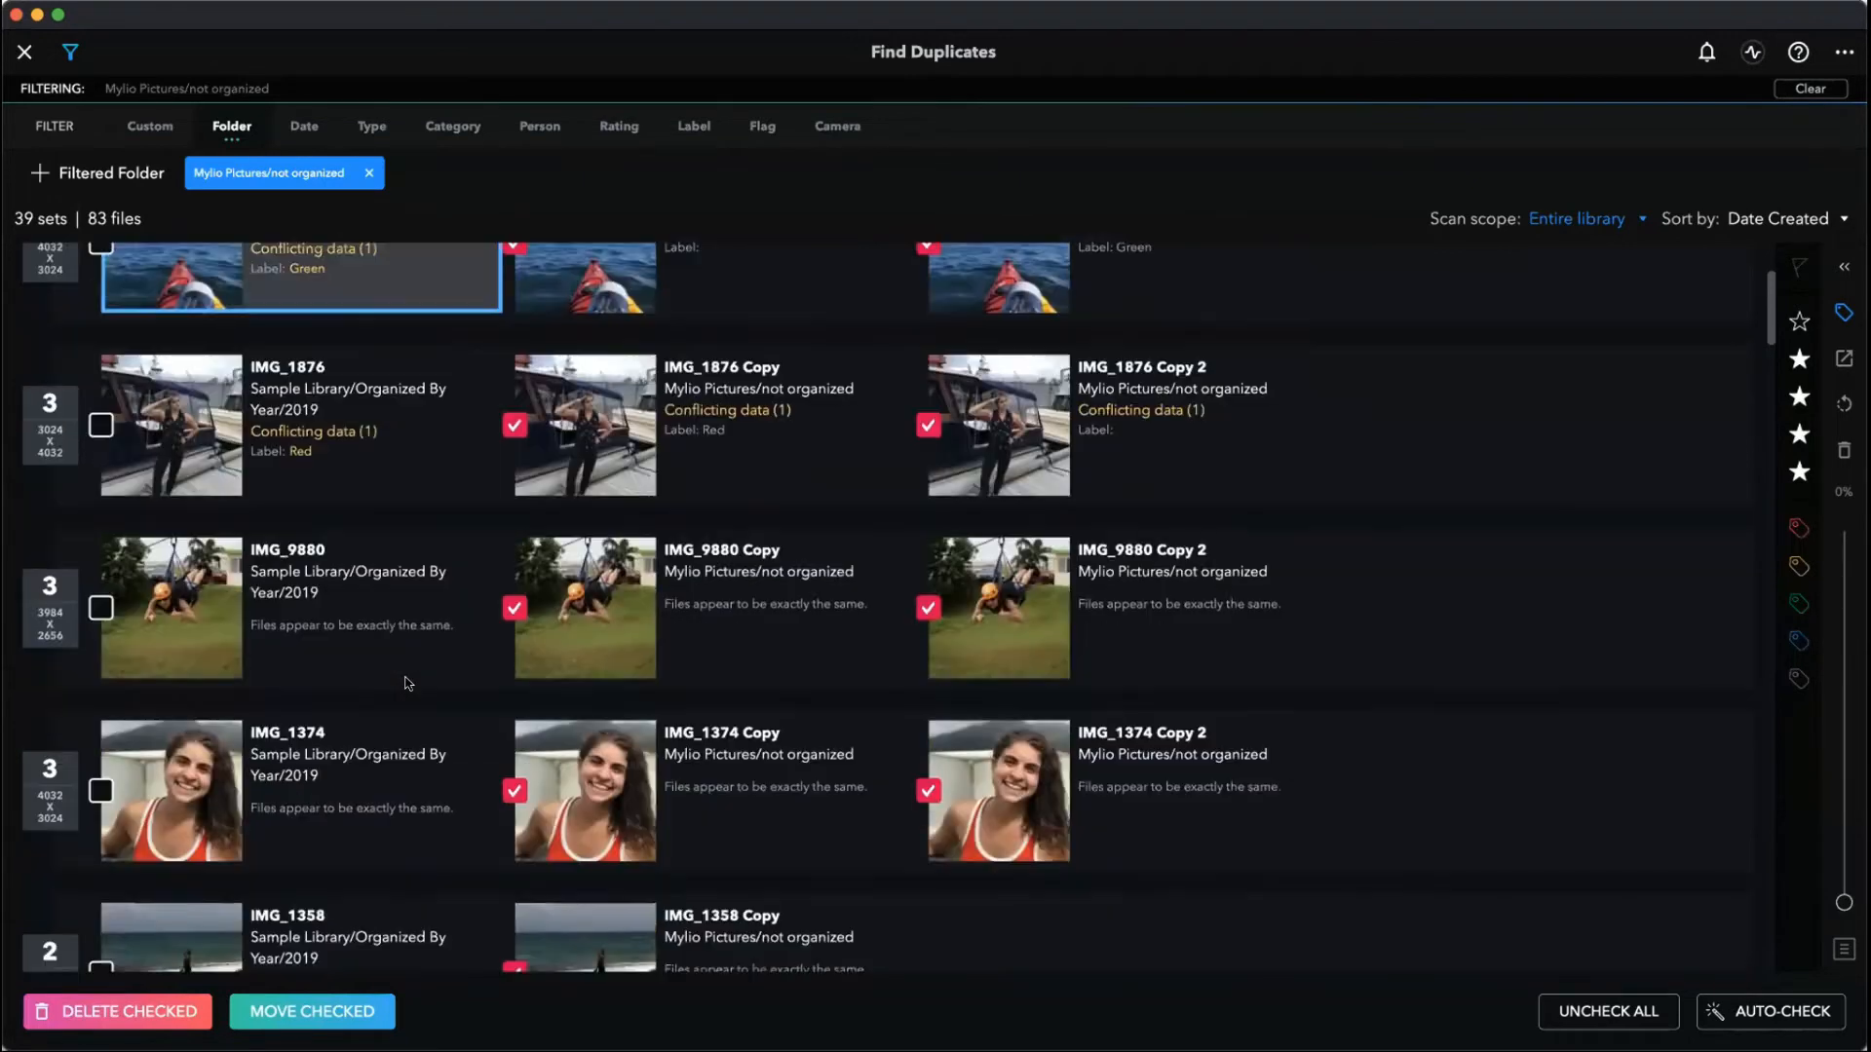
pyautogui.scroll(-6, 408, 683)
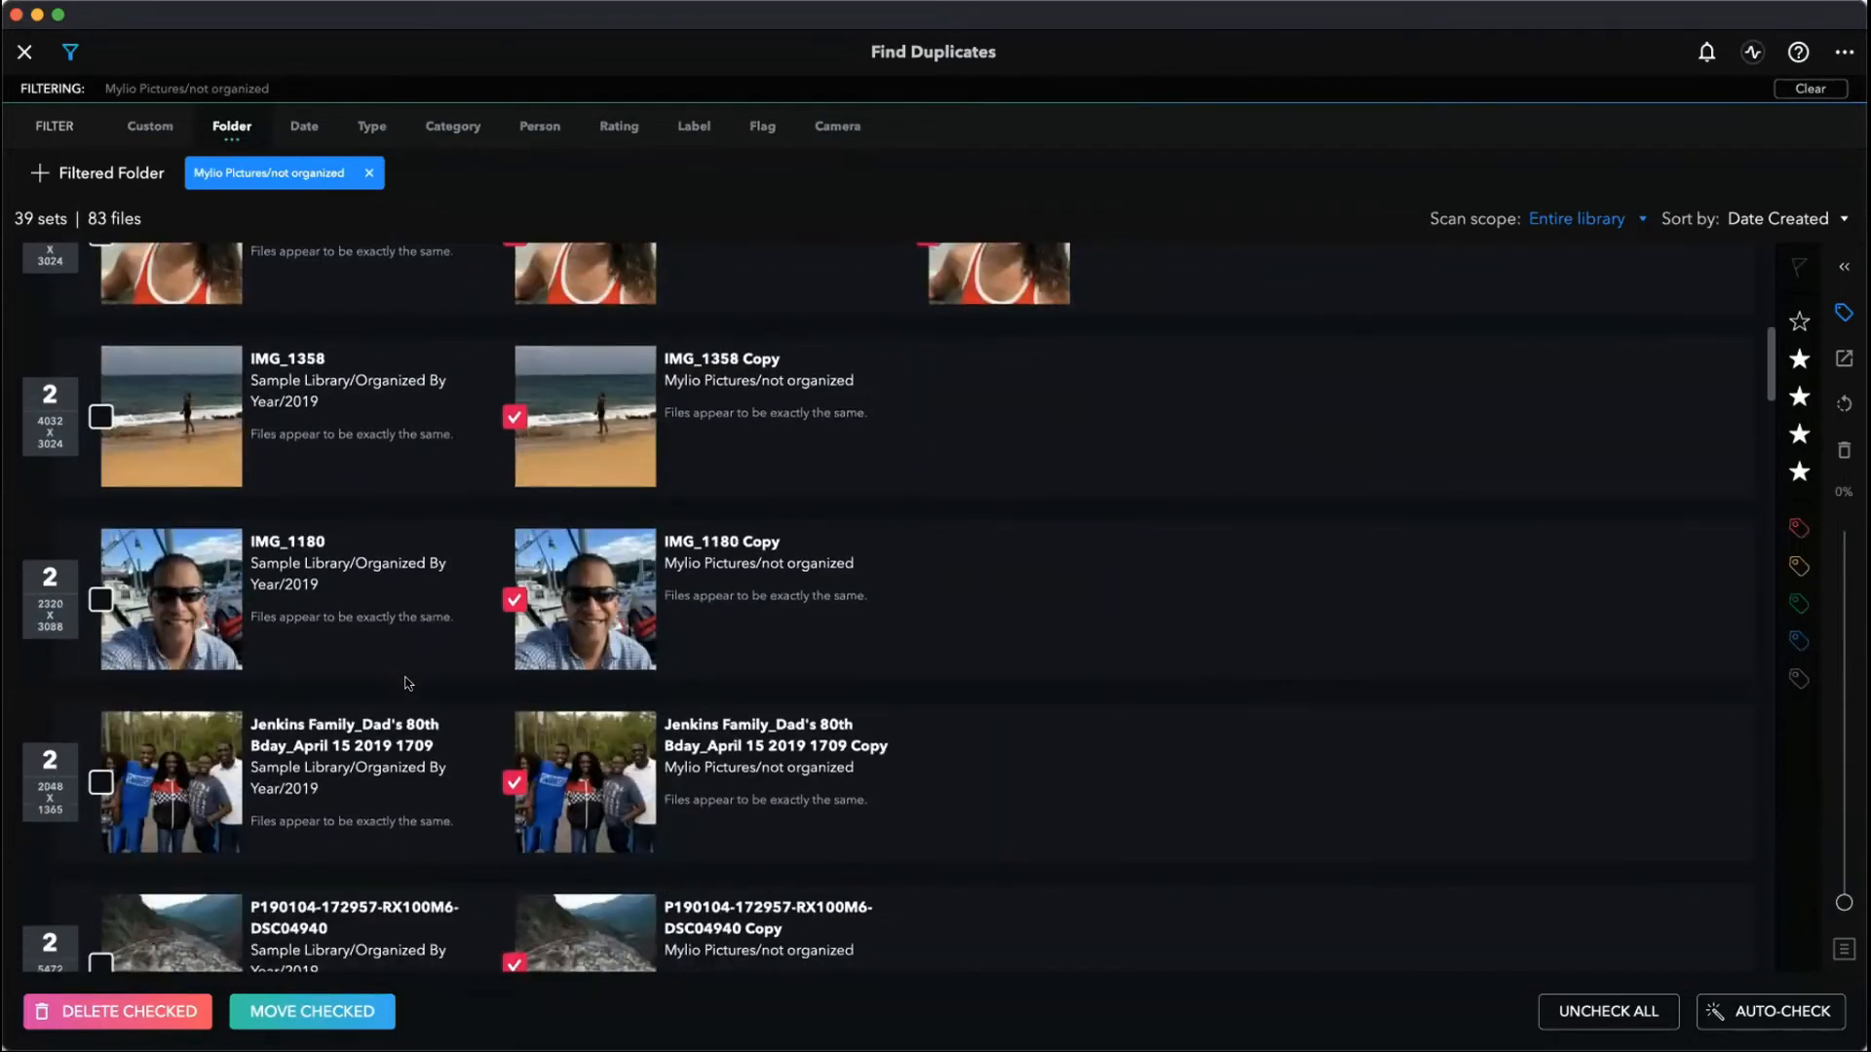
pyautogui.scroll(-3, 553, 625)
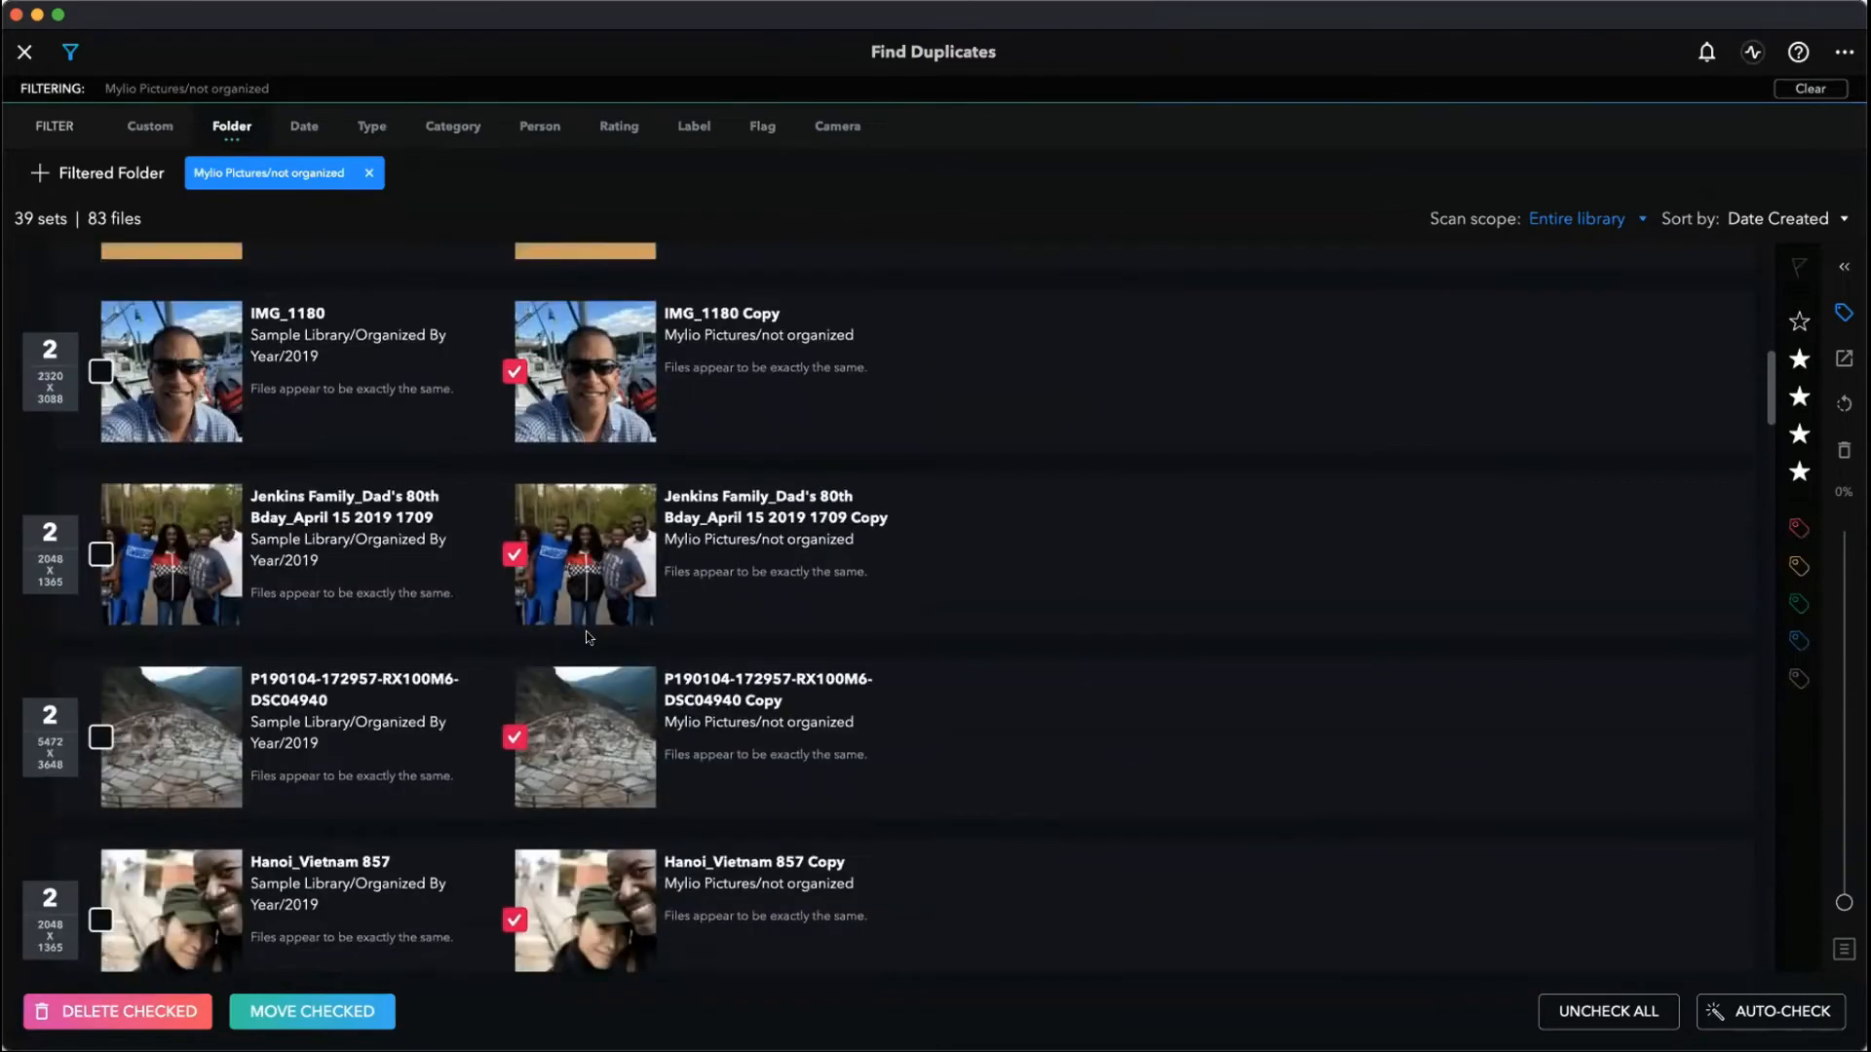
pyautogui.scroll(-1, 587, 632)
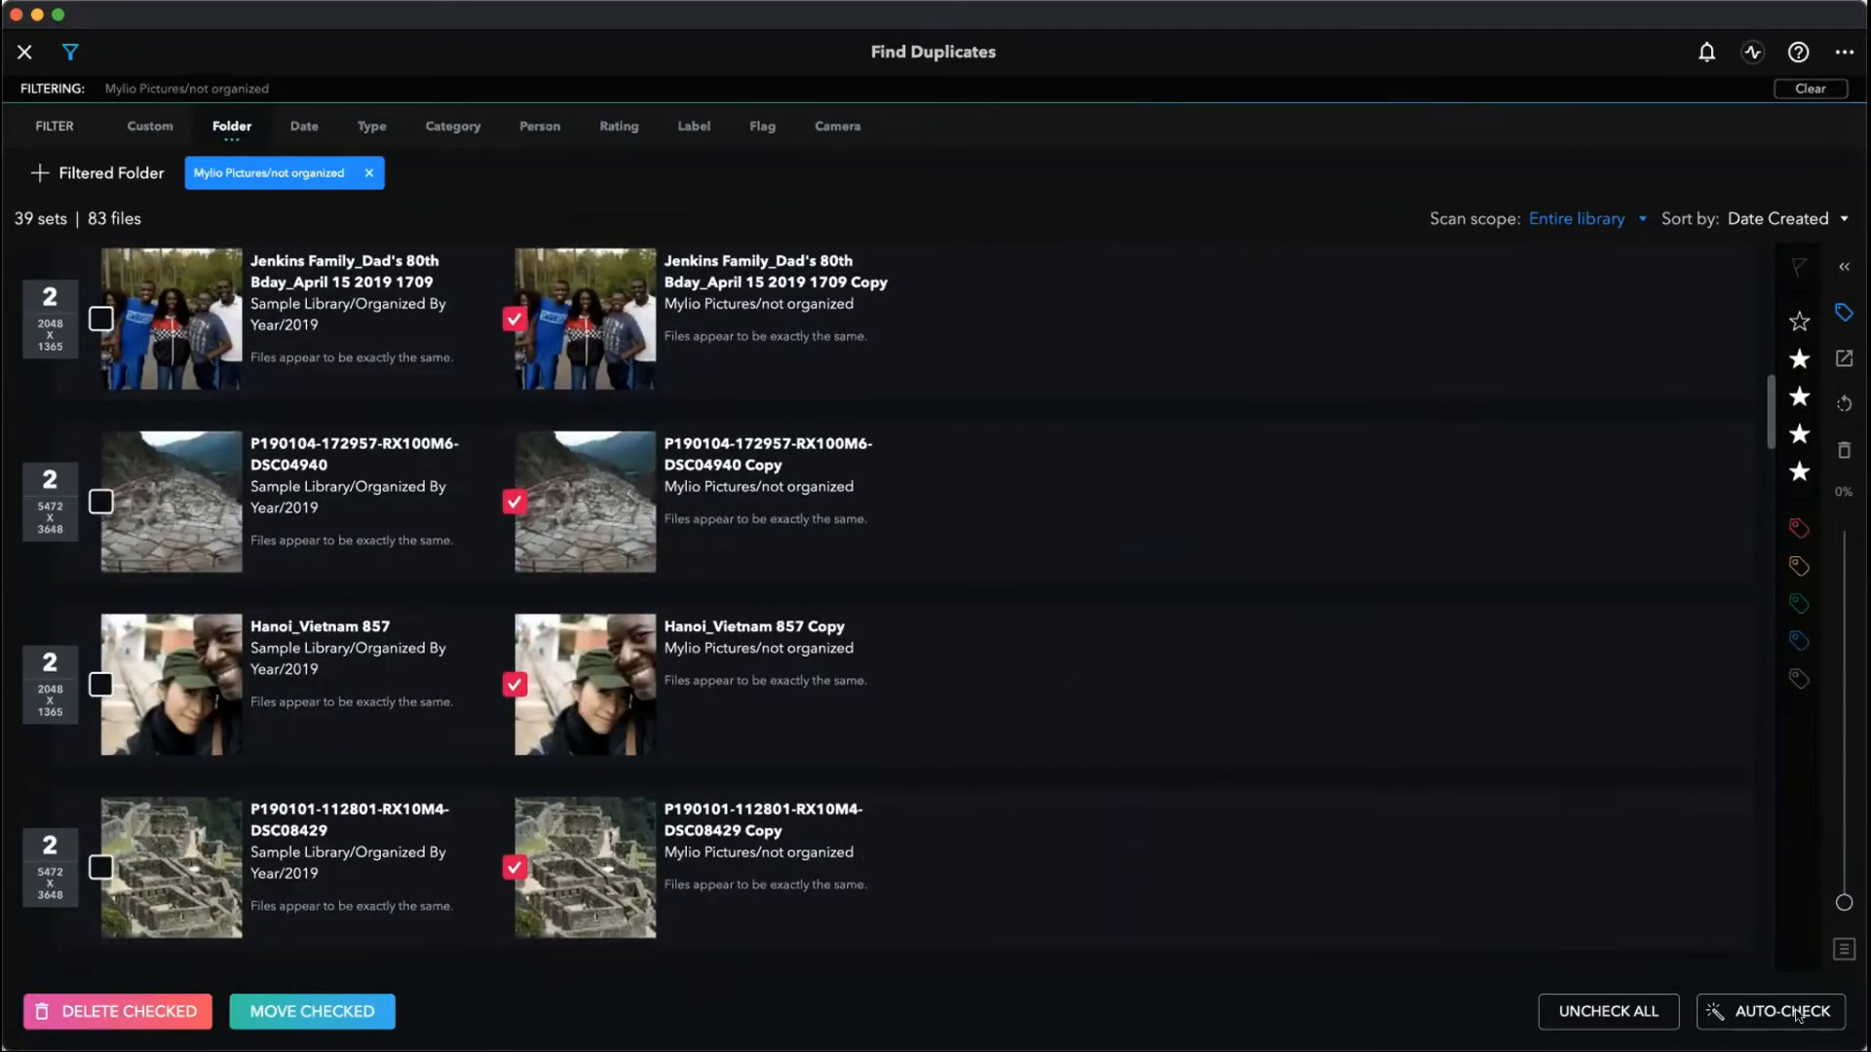
# - Open the auto-check criteria, add the Mylio Pictures/dedupe folder, and delete that folder entry again
pyautogui.click(1784, 1014)
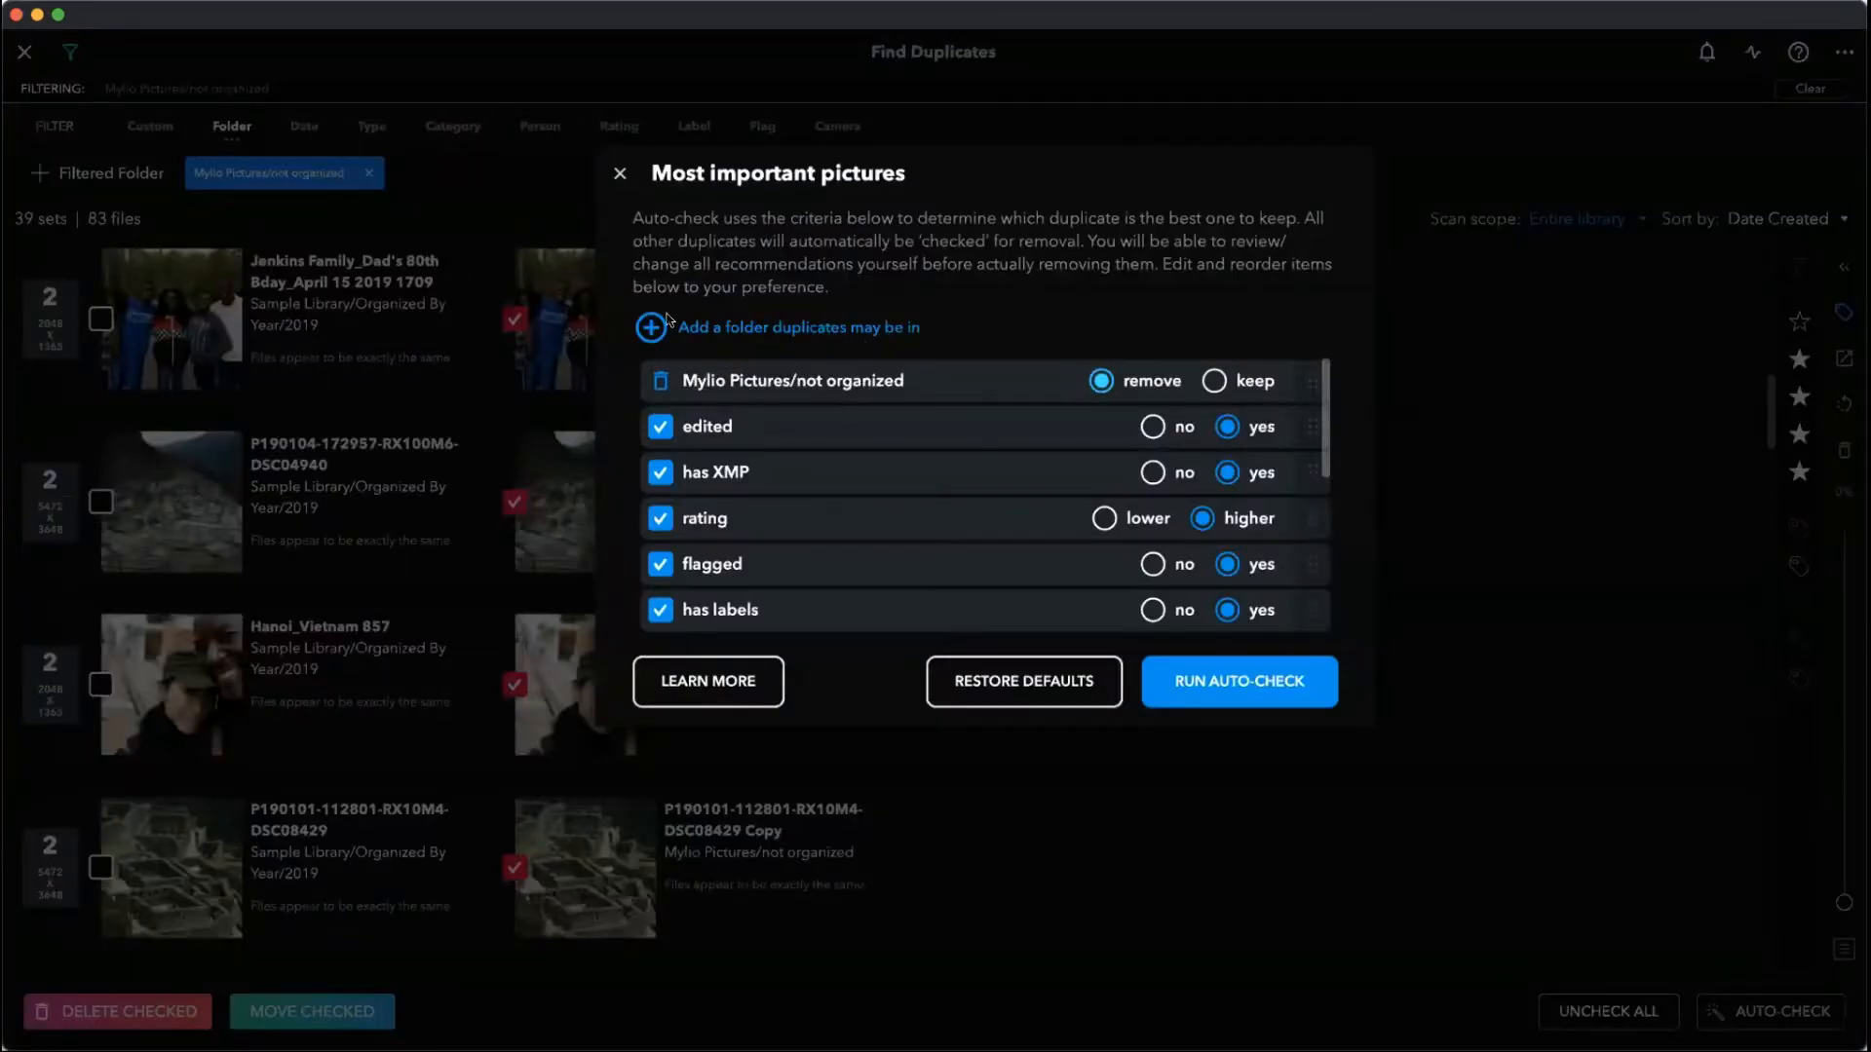
pyautogui.click(650, 328)
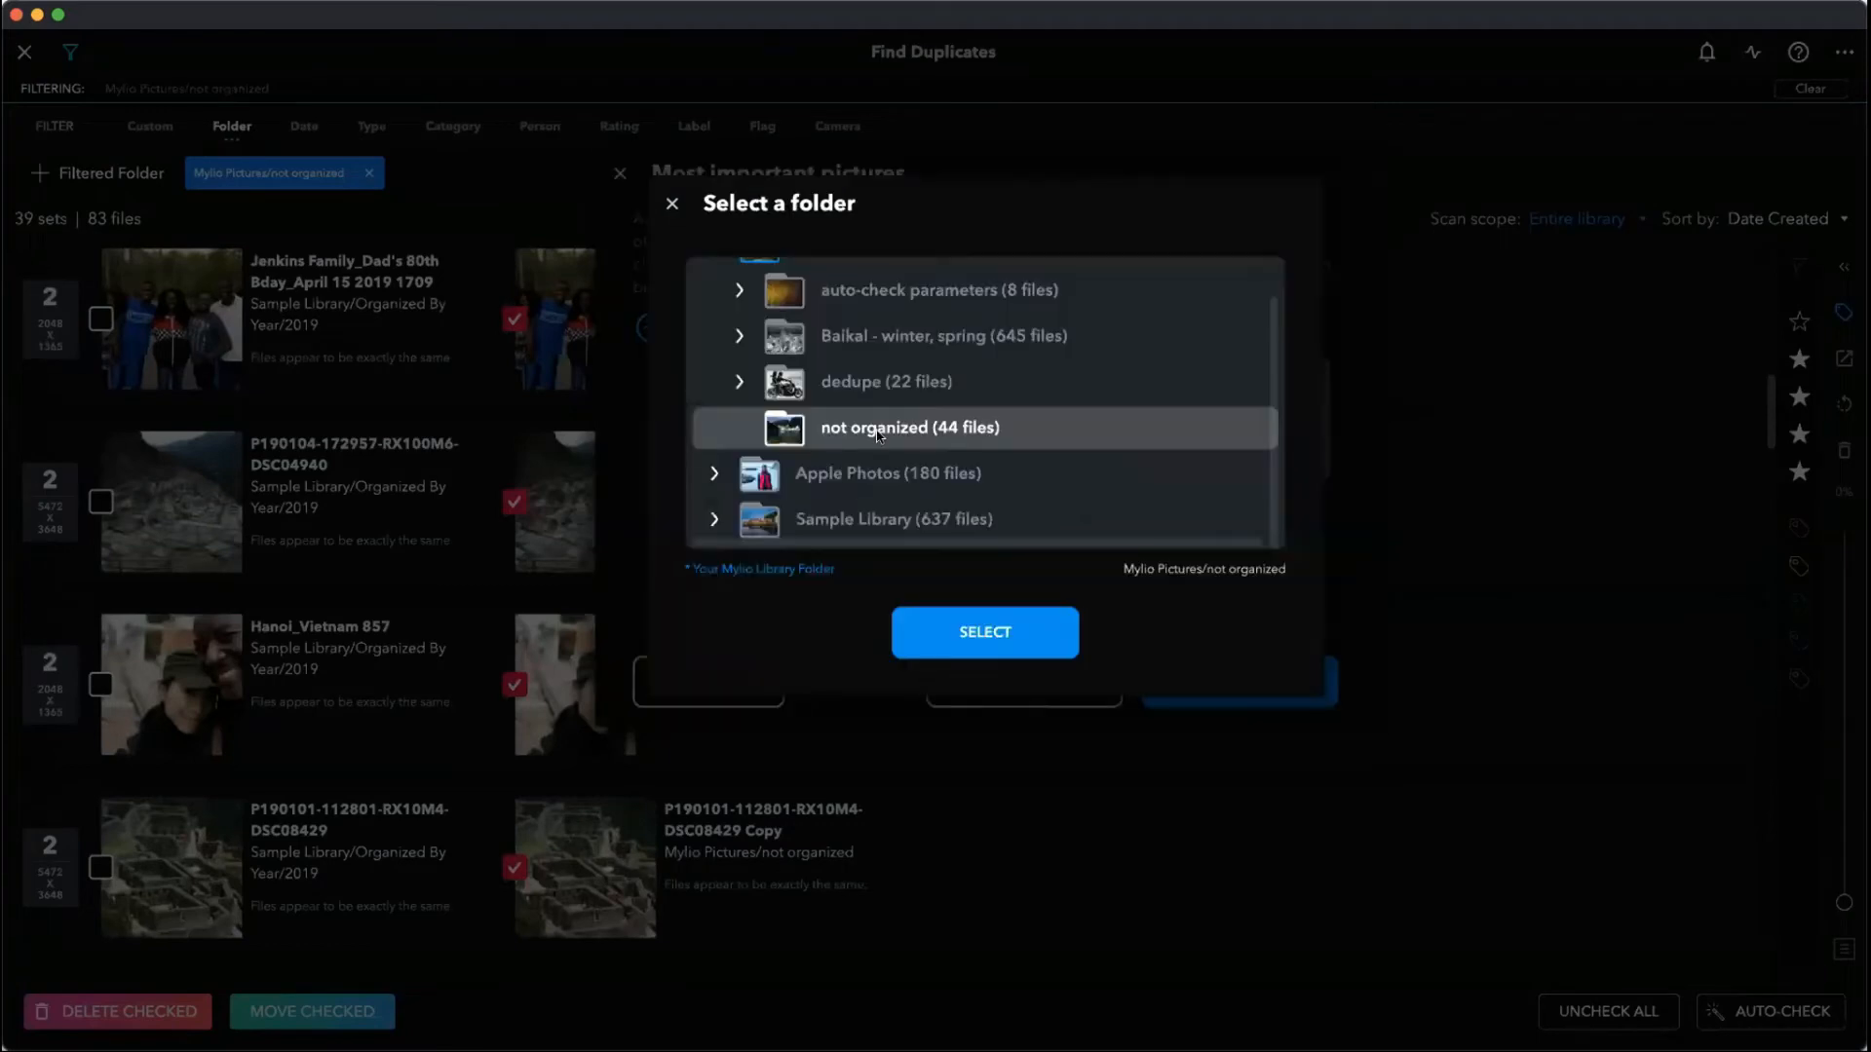
pyautogui.click(797, 380)
pyautogui.click(963, 631)
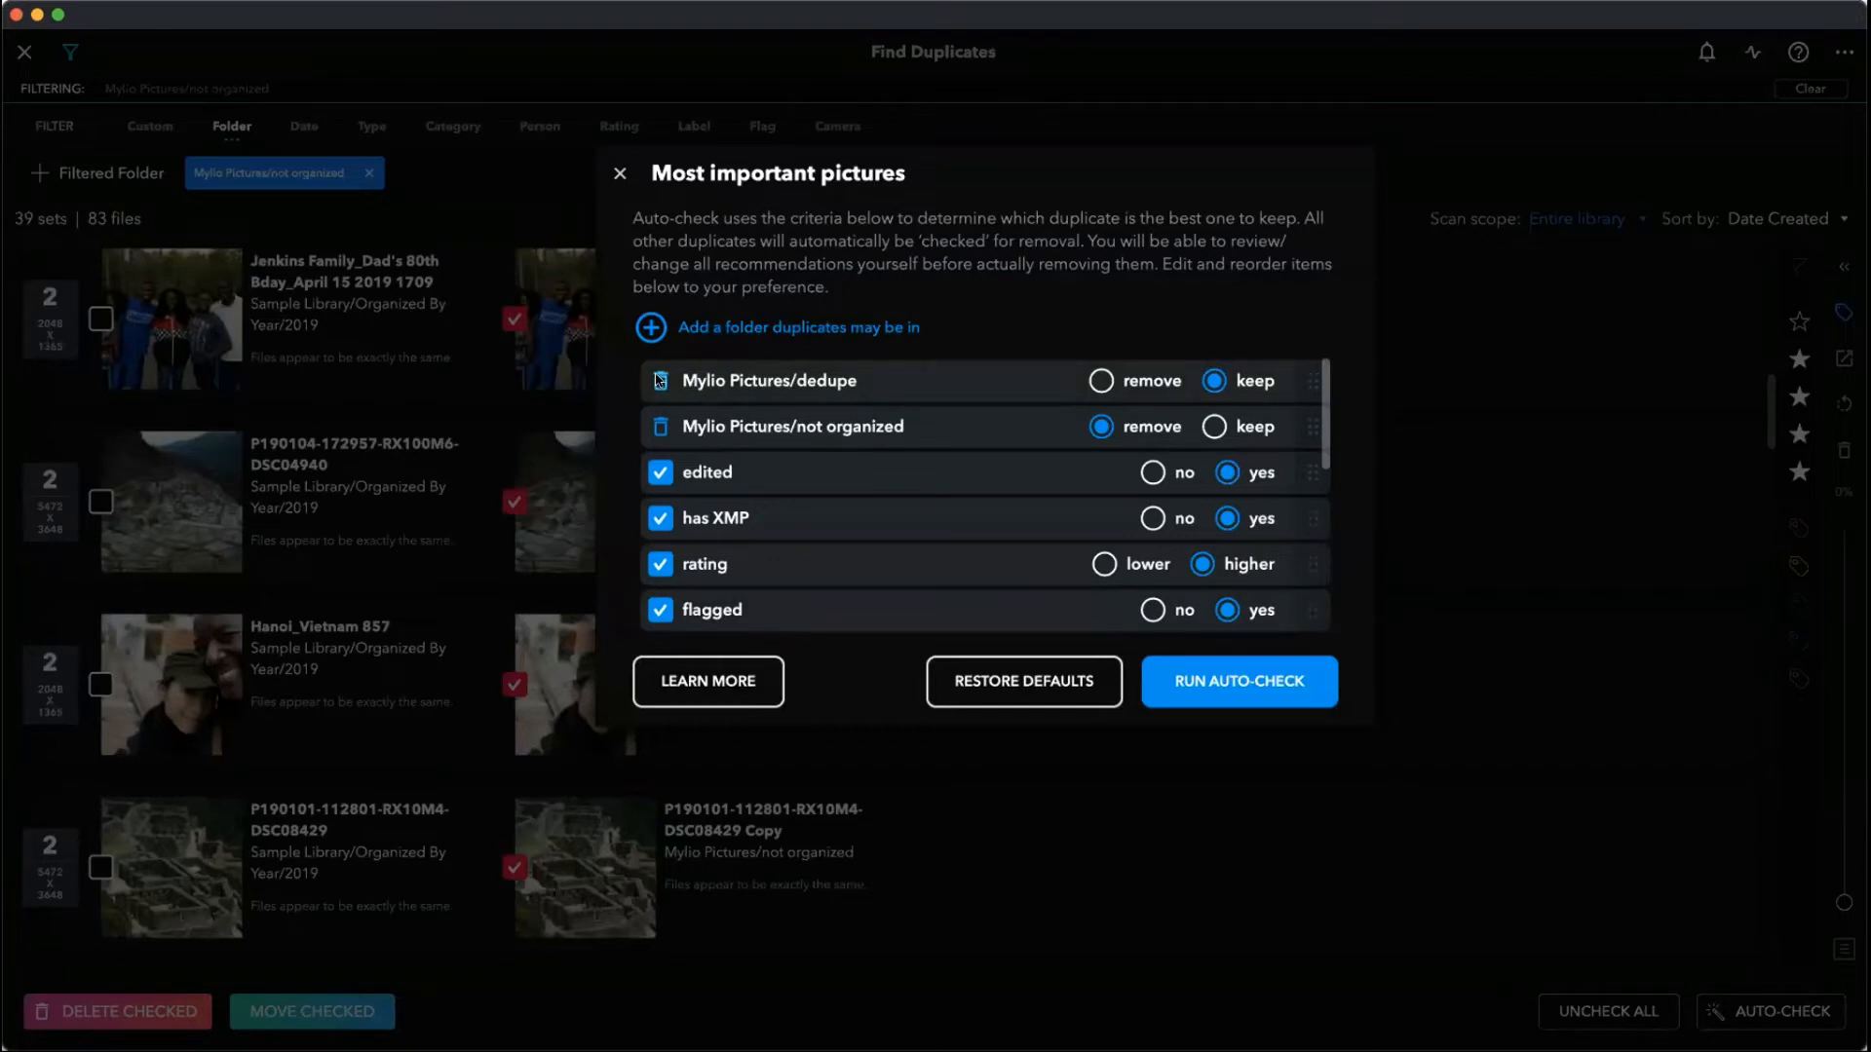
pyautogui.click(659, 380)
# - Add the Sample Library/Organized By Year folder to the auto-check criteria as a folder to keep
pyautogui.click(651, 328)
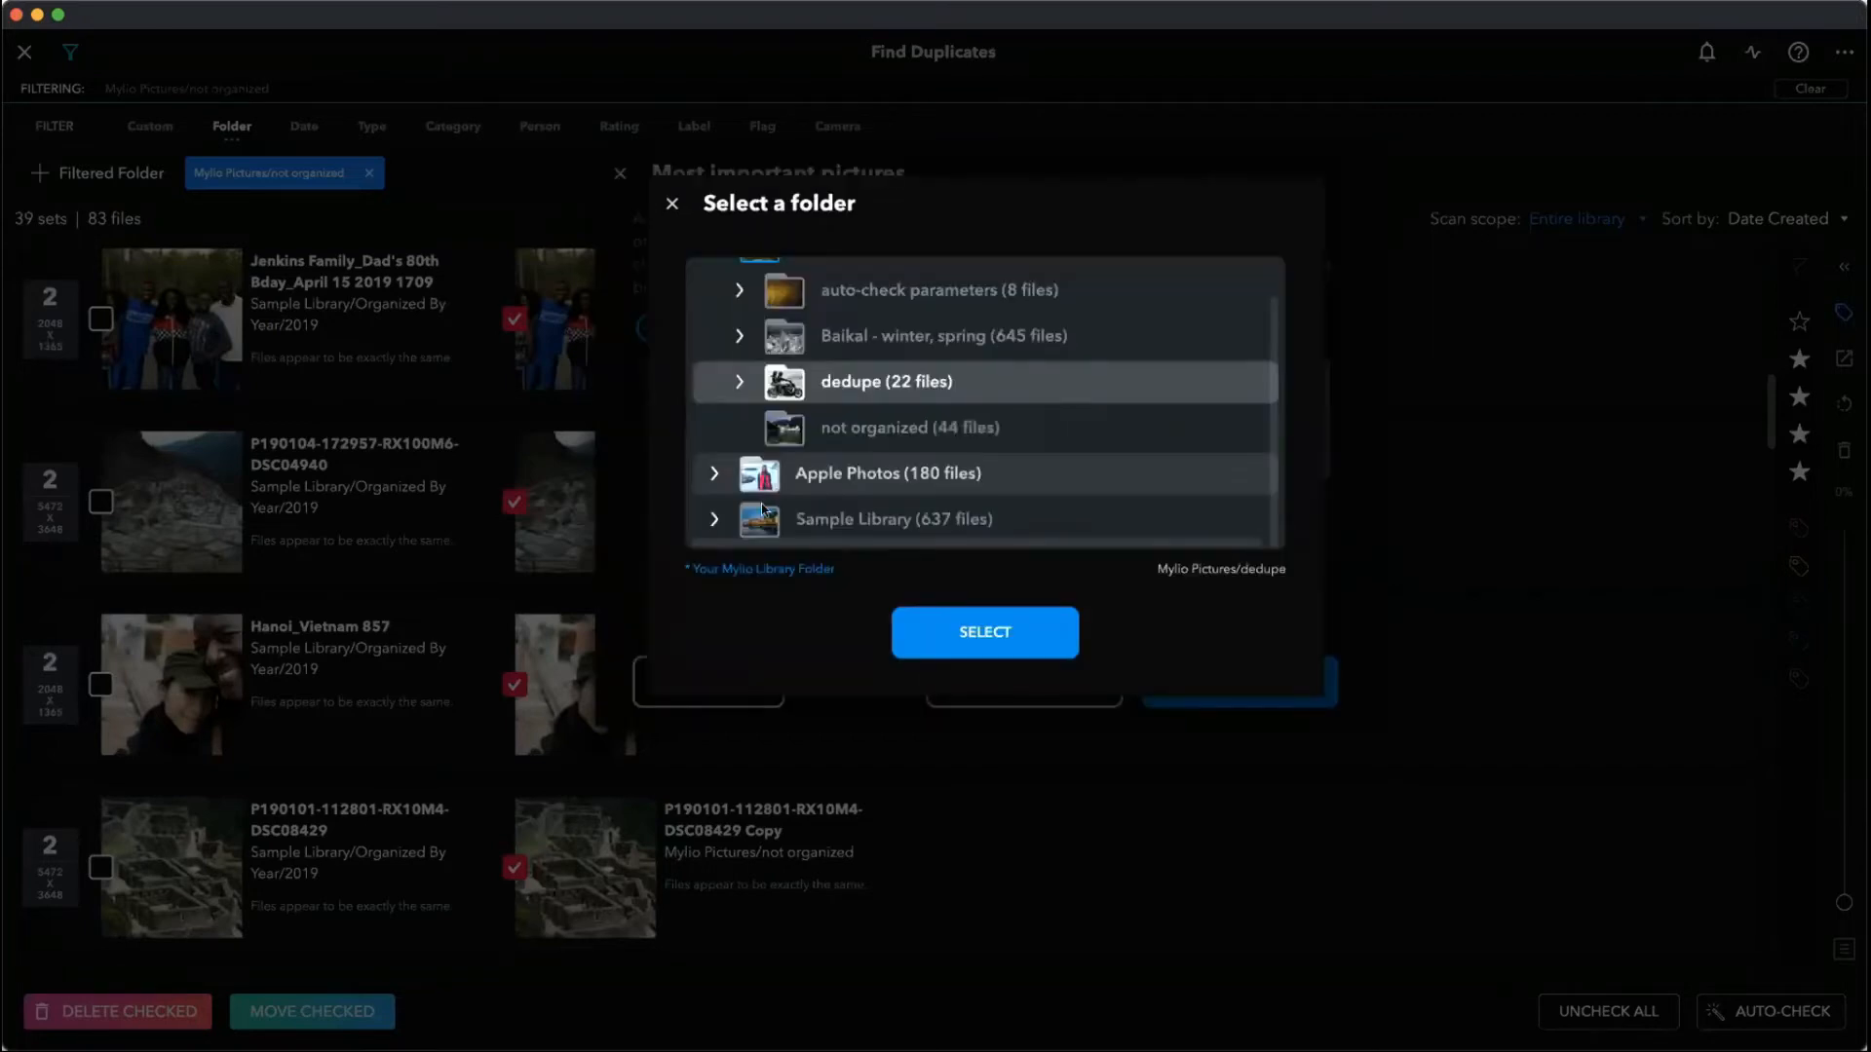
pyautogui.click(714, 519)
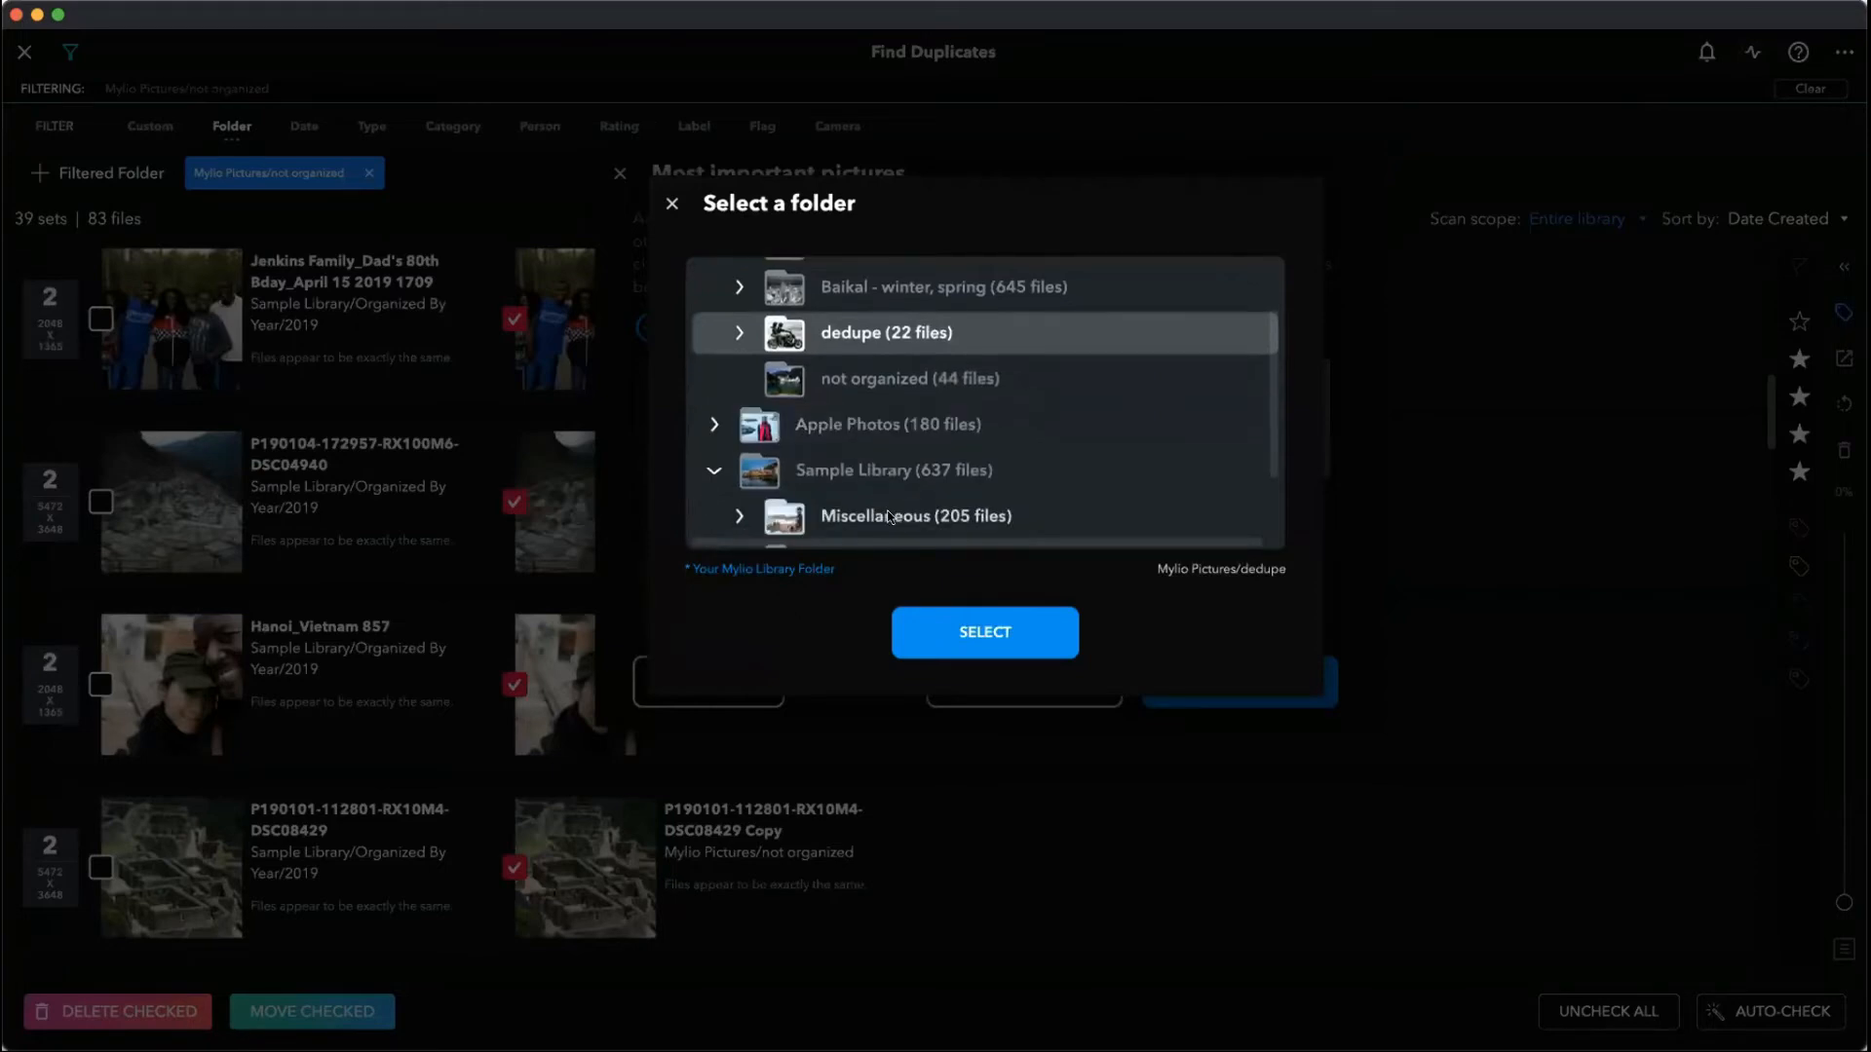
pyautogui.scroll(-2, 889, 517)
pyautogui.scroll(-1, 892, 487)
pyautogui.click(901, 438)
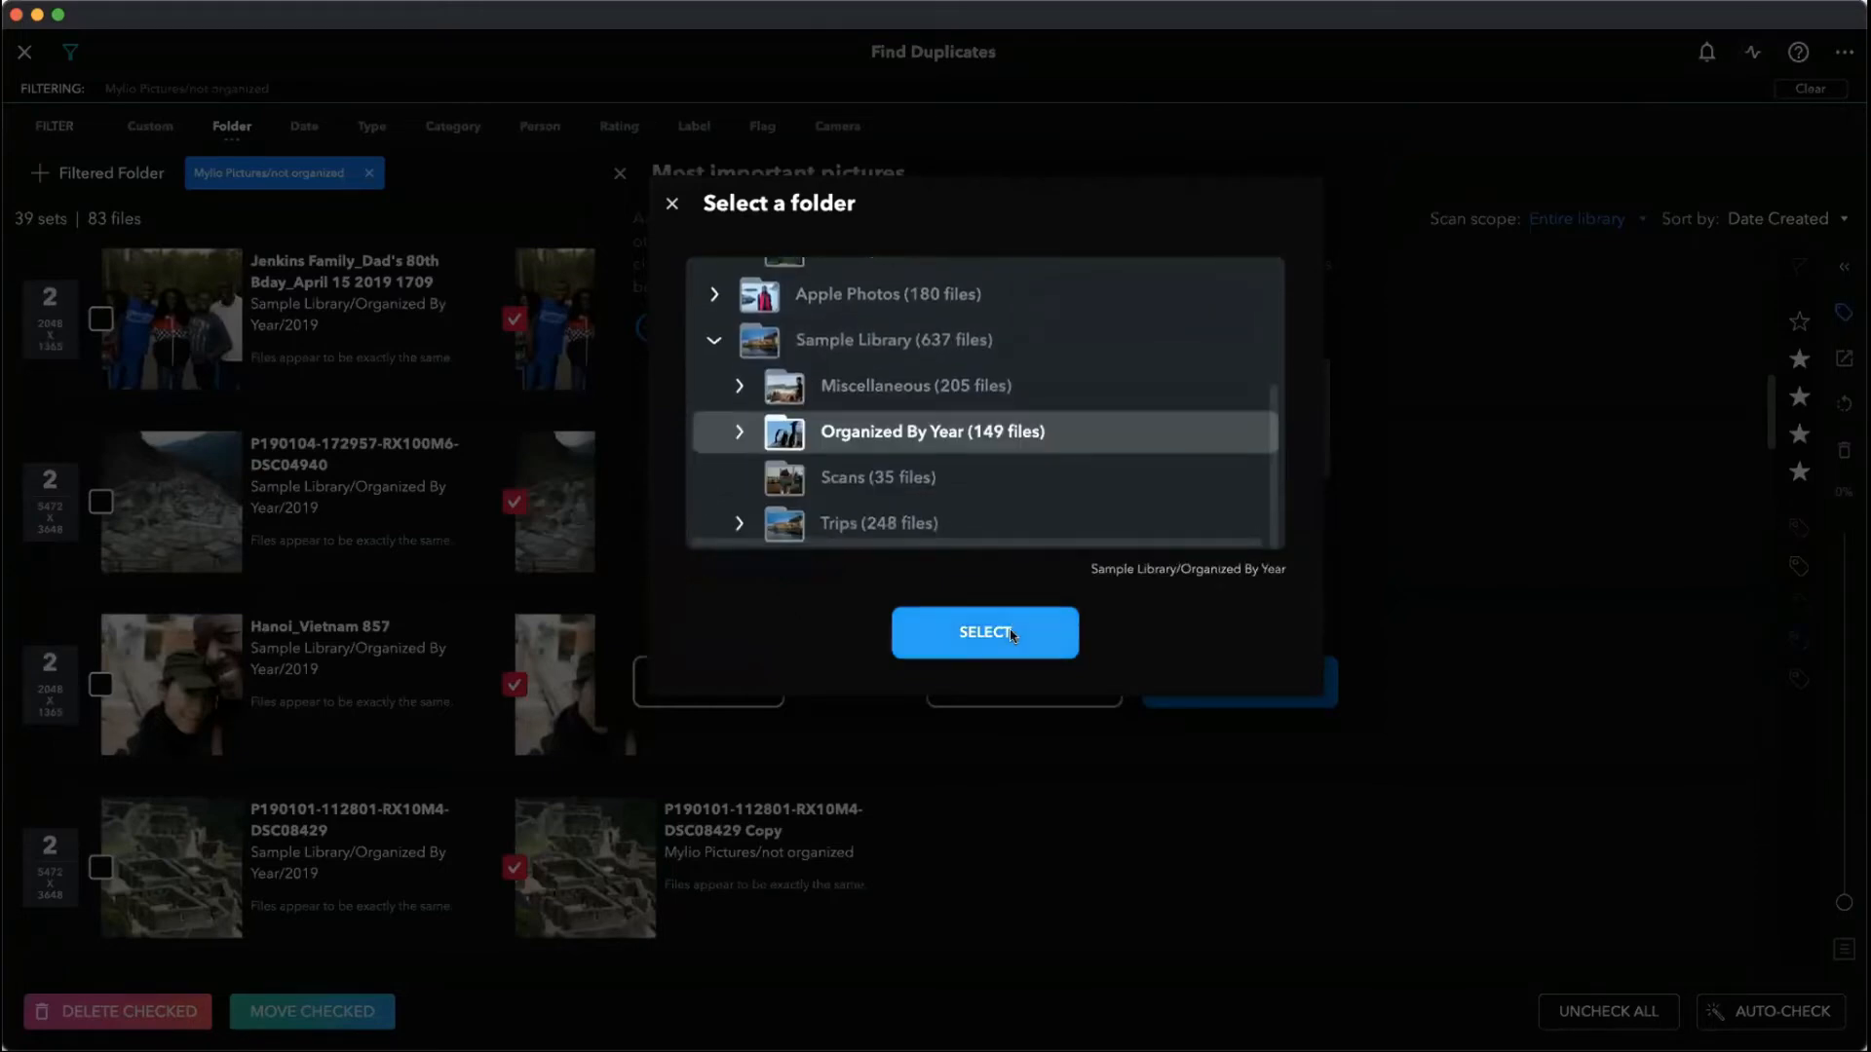
pyautogui.click(1014, 634)
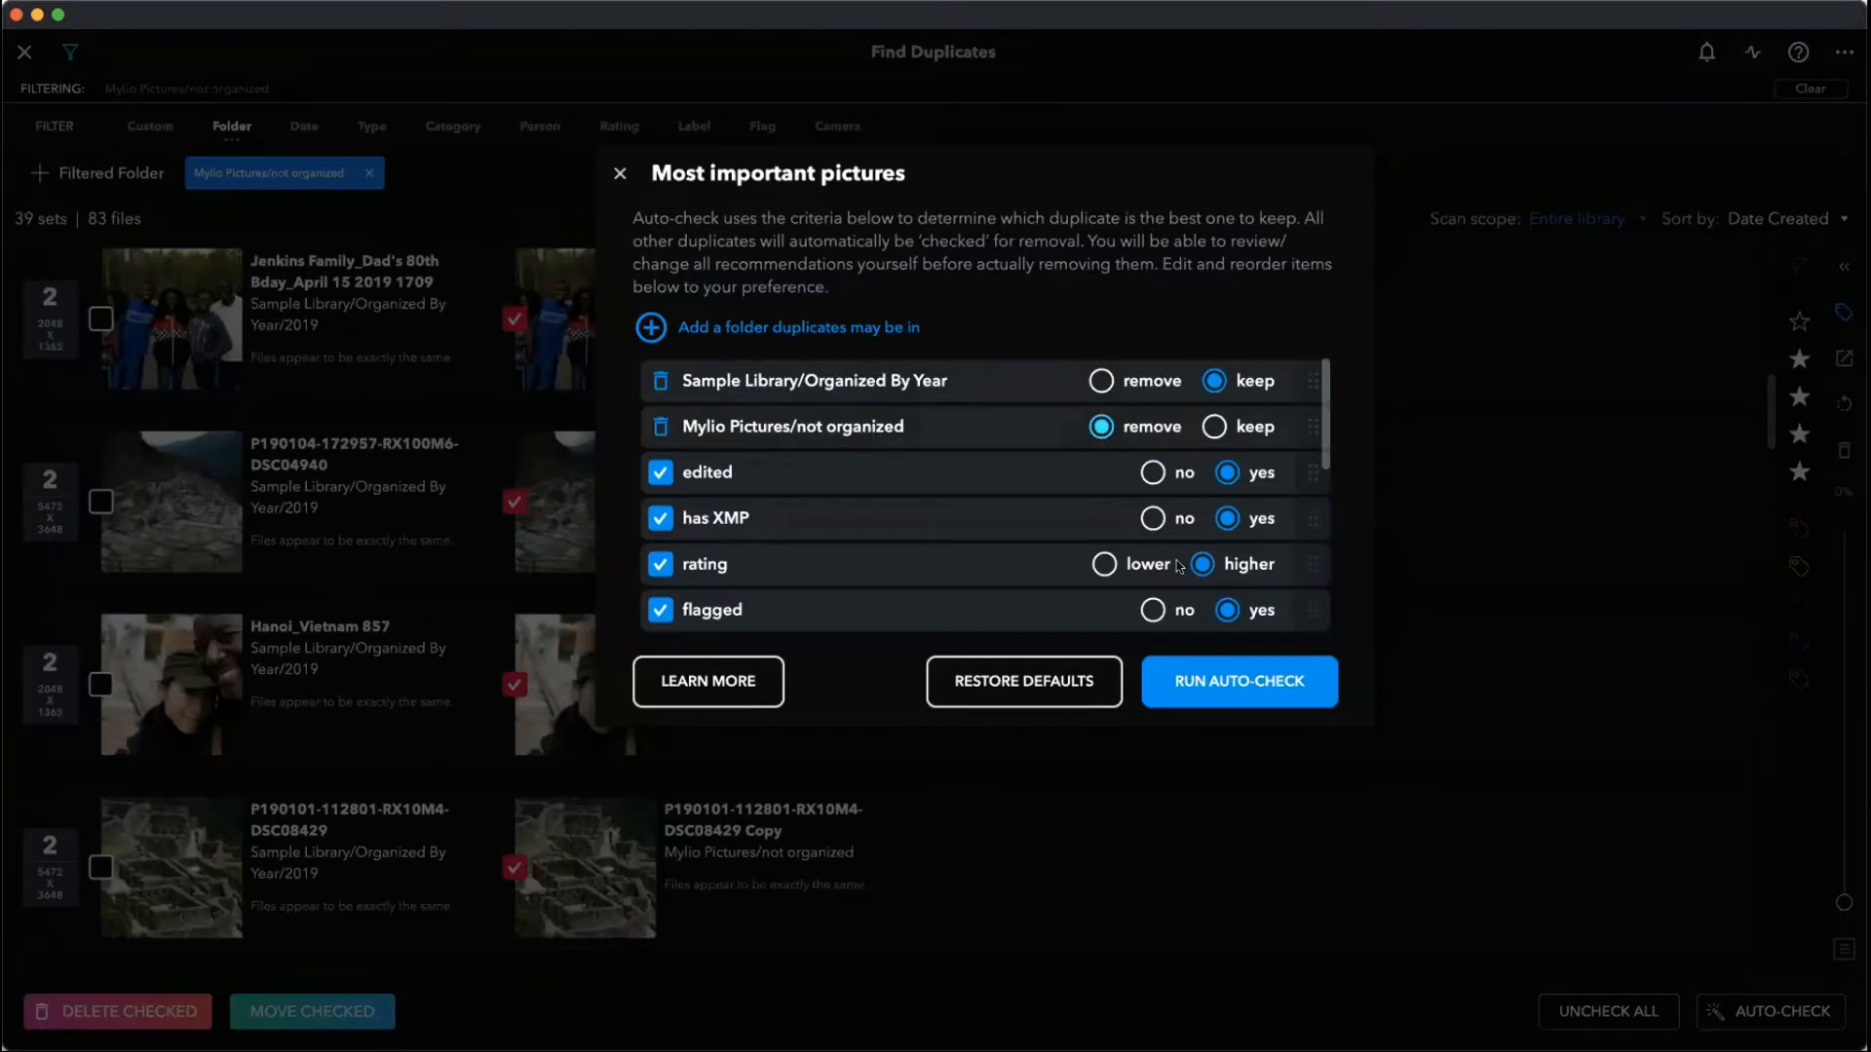
# - Run auto-check with both folder rules, and review the checked copies against the criteria
pyautogui.click(1215, 681)
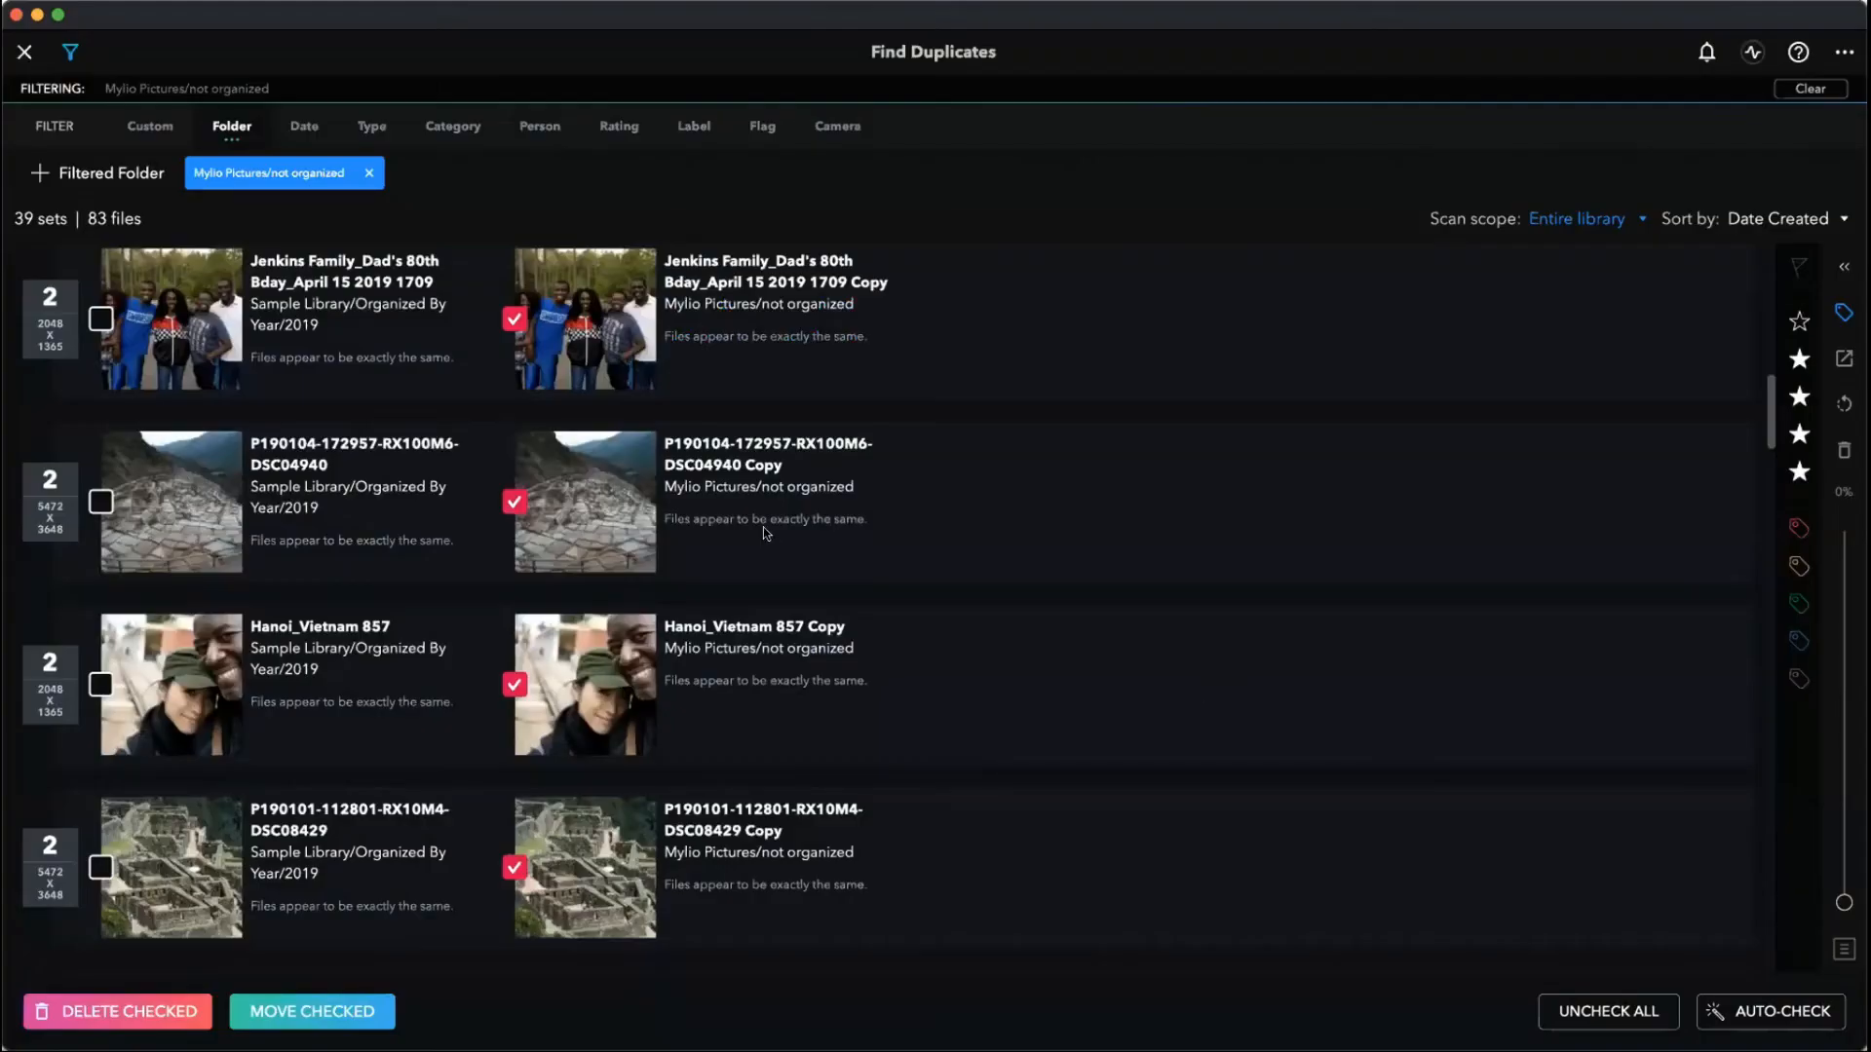
pyautogui.scroll(7, 763, 528)
pyautogui.scroll(6, 763, 528)
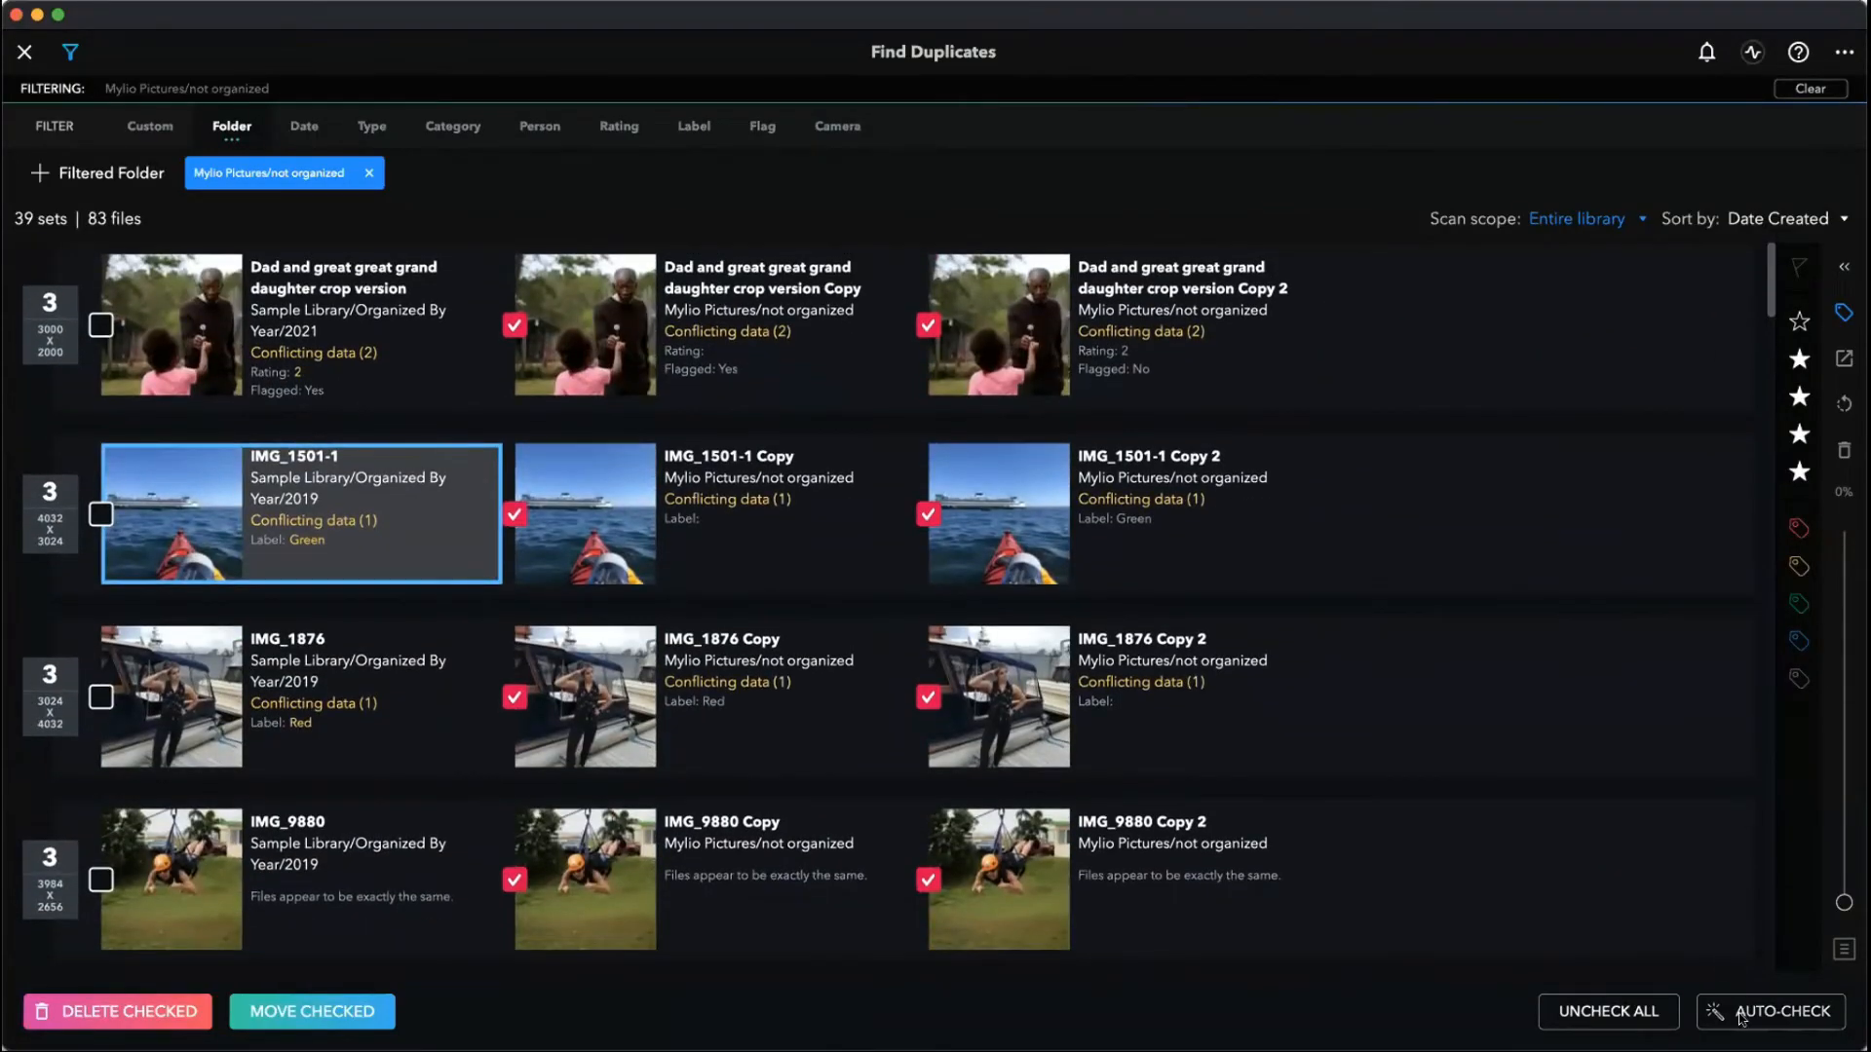
pyautogui.click(1740, 1018)
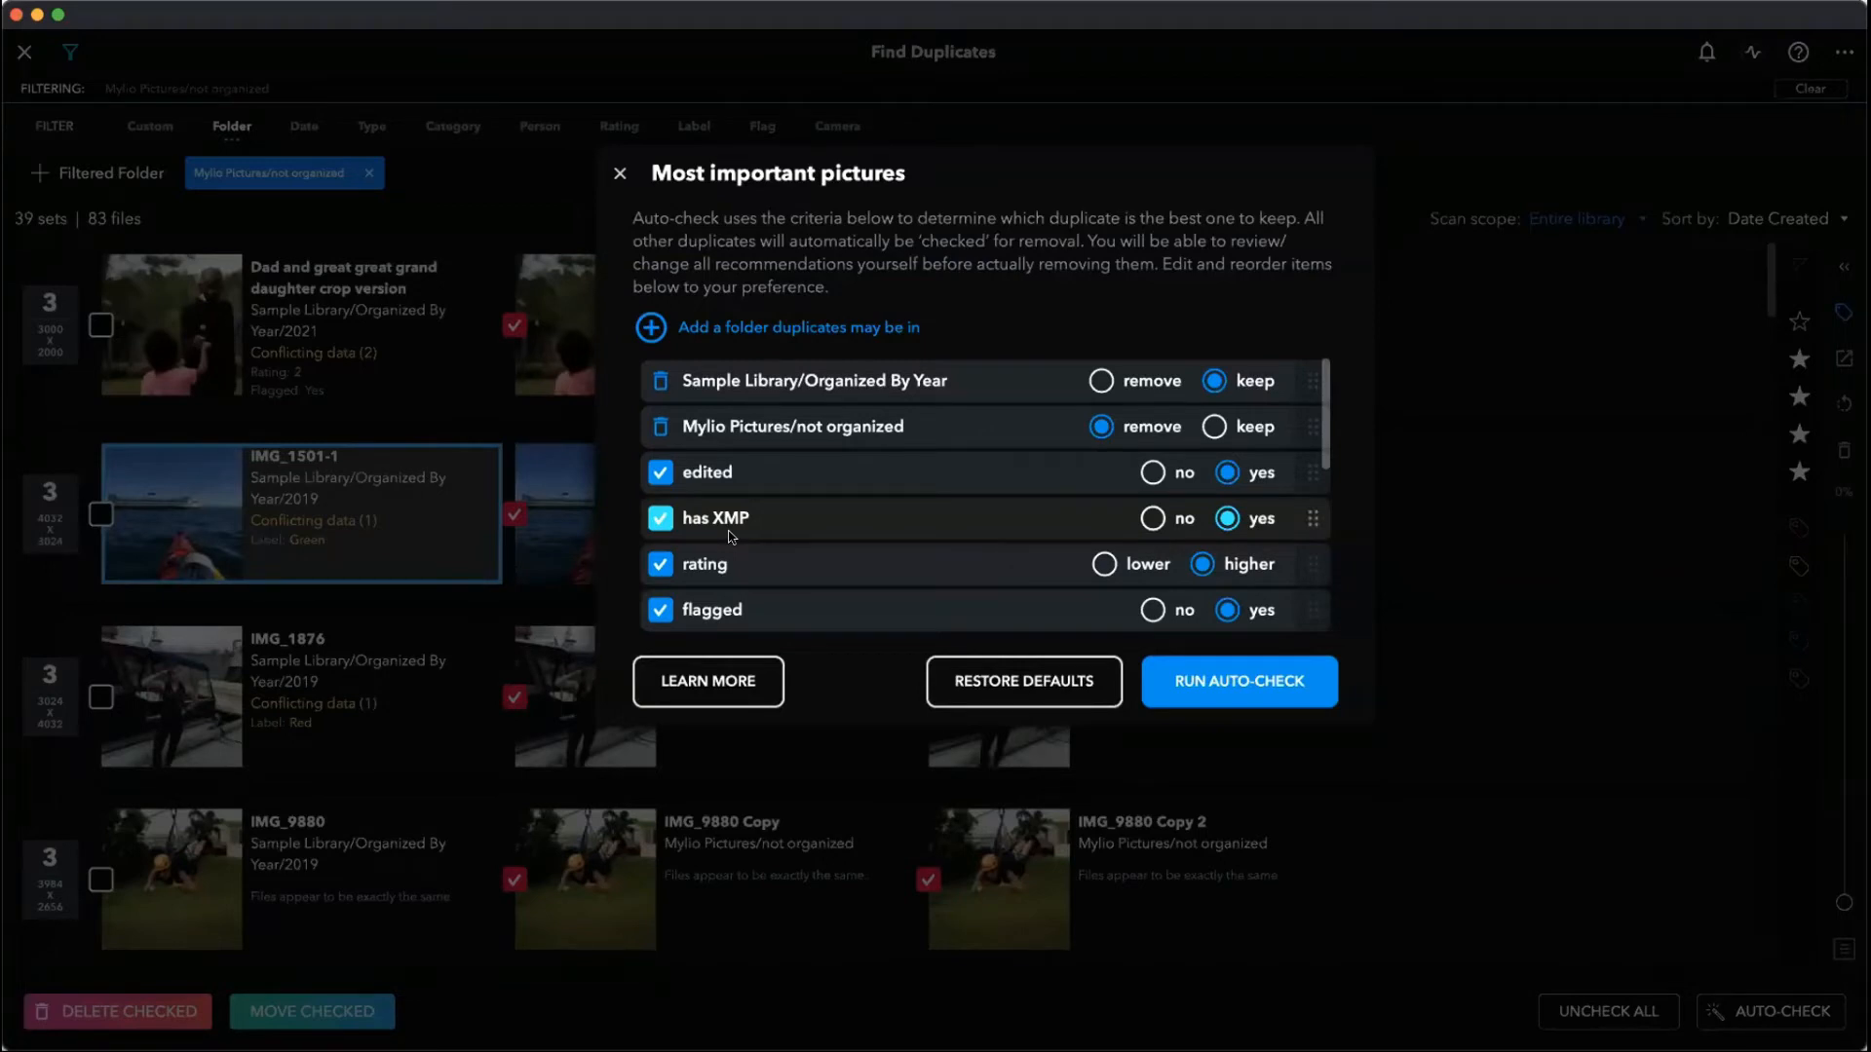
pyautogui.click(618, 174)
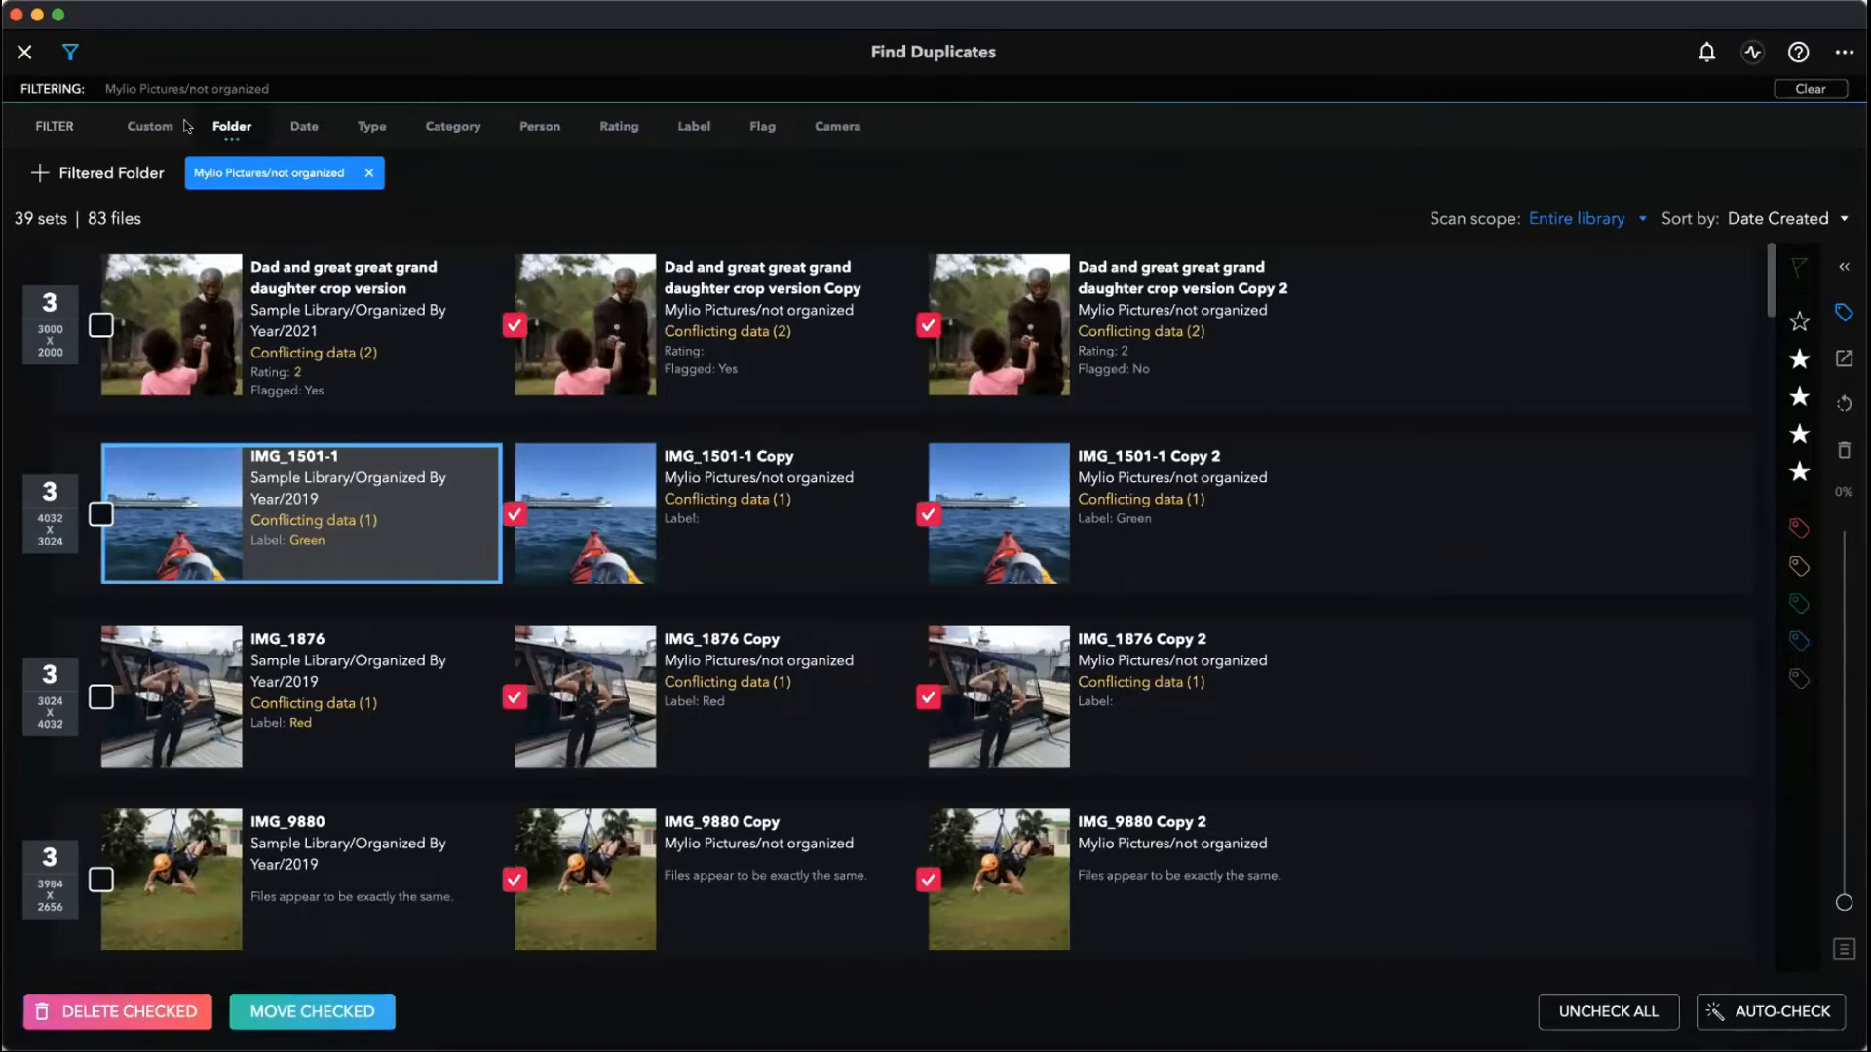
# - Replace the Mylio Pictures/not organized folder filter with the Apple Photos folder
pyautogui.click(368, 175)
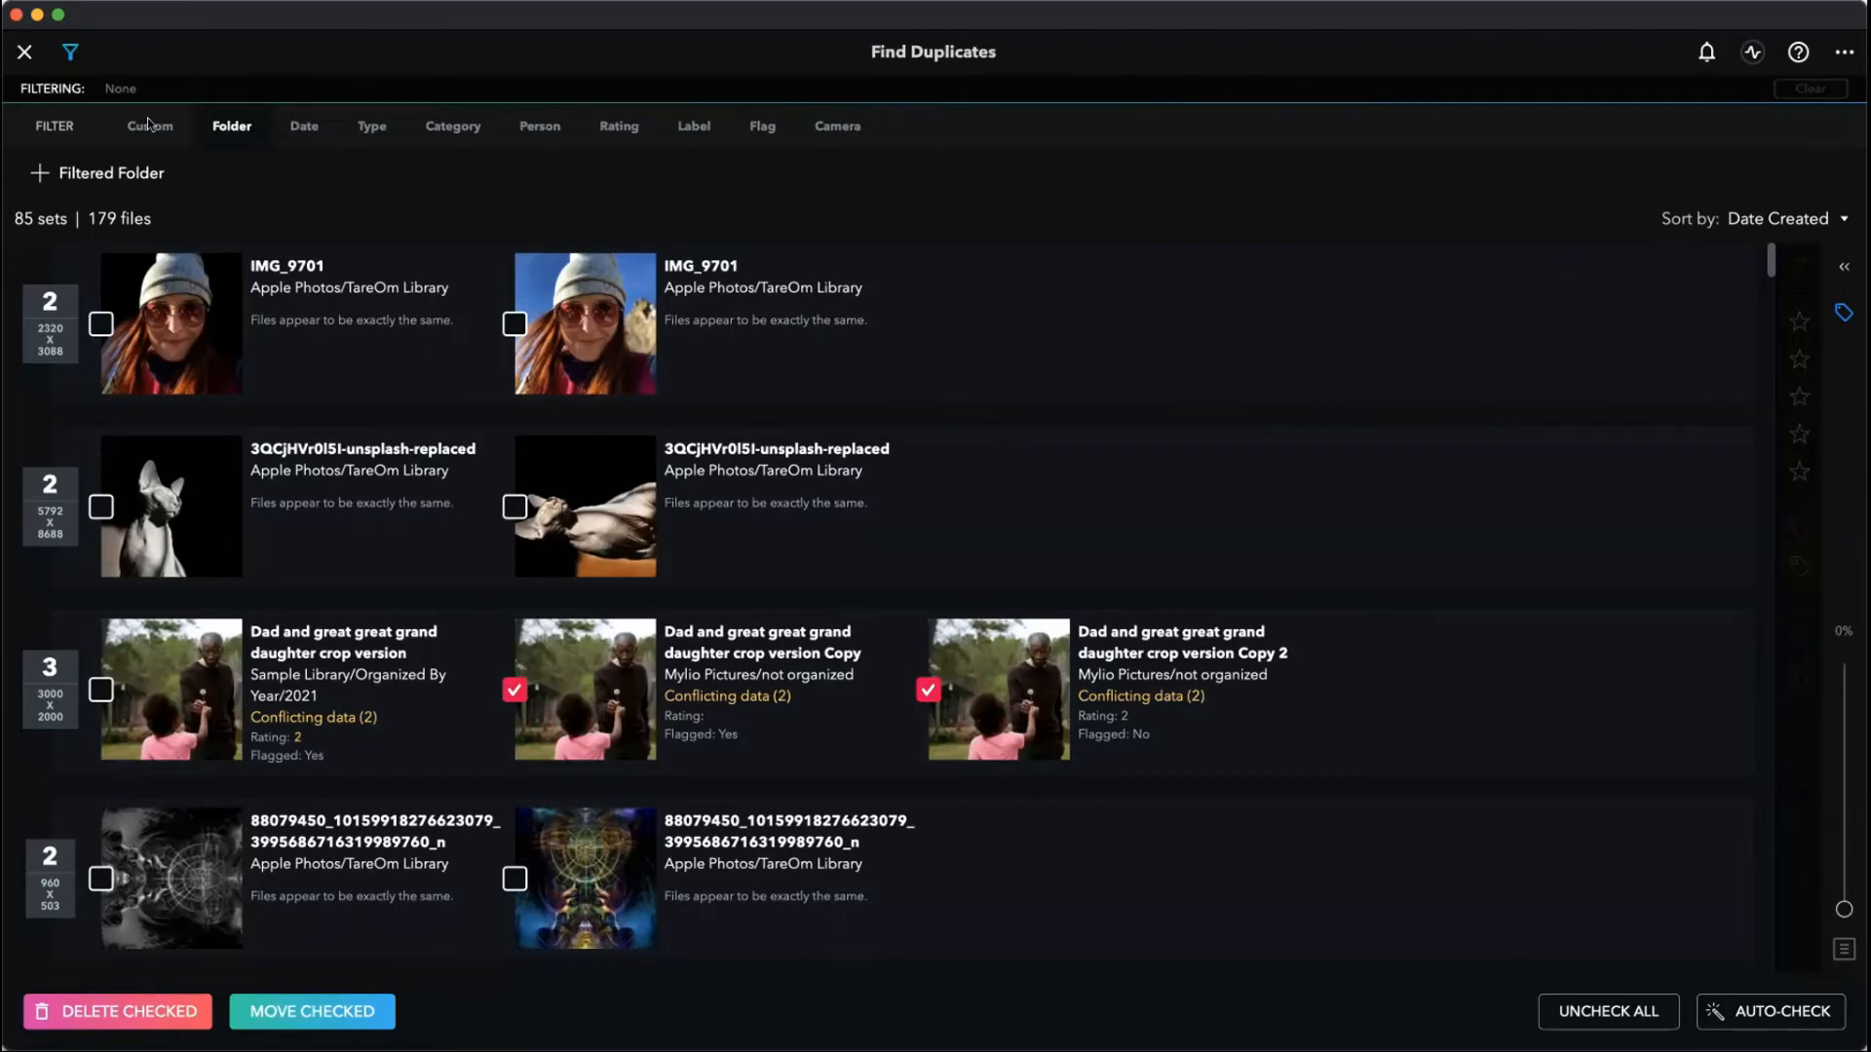
pyautogui.click(97, 173)
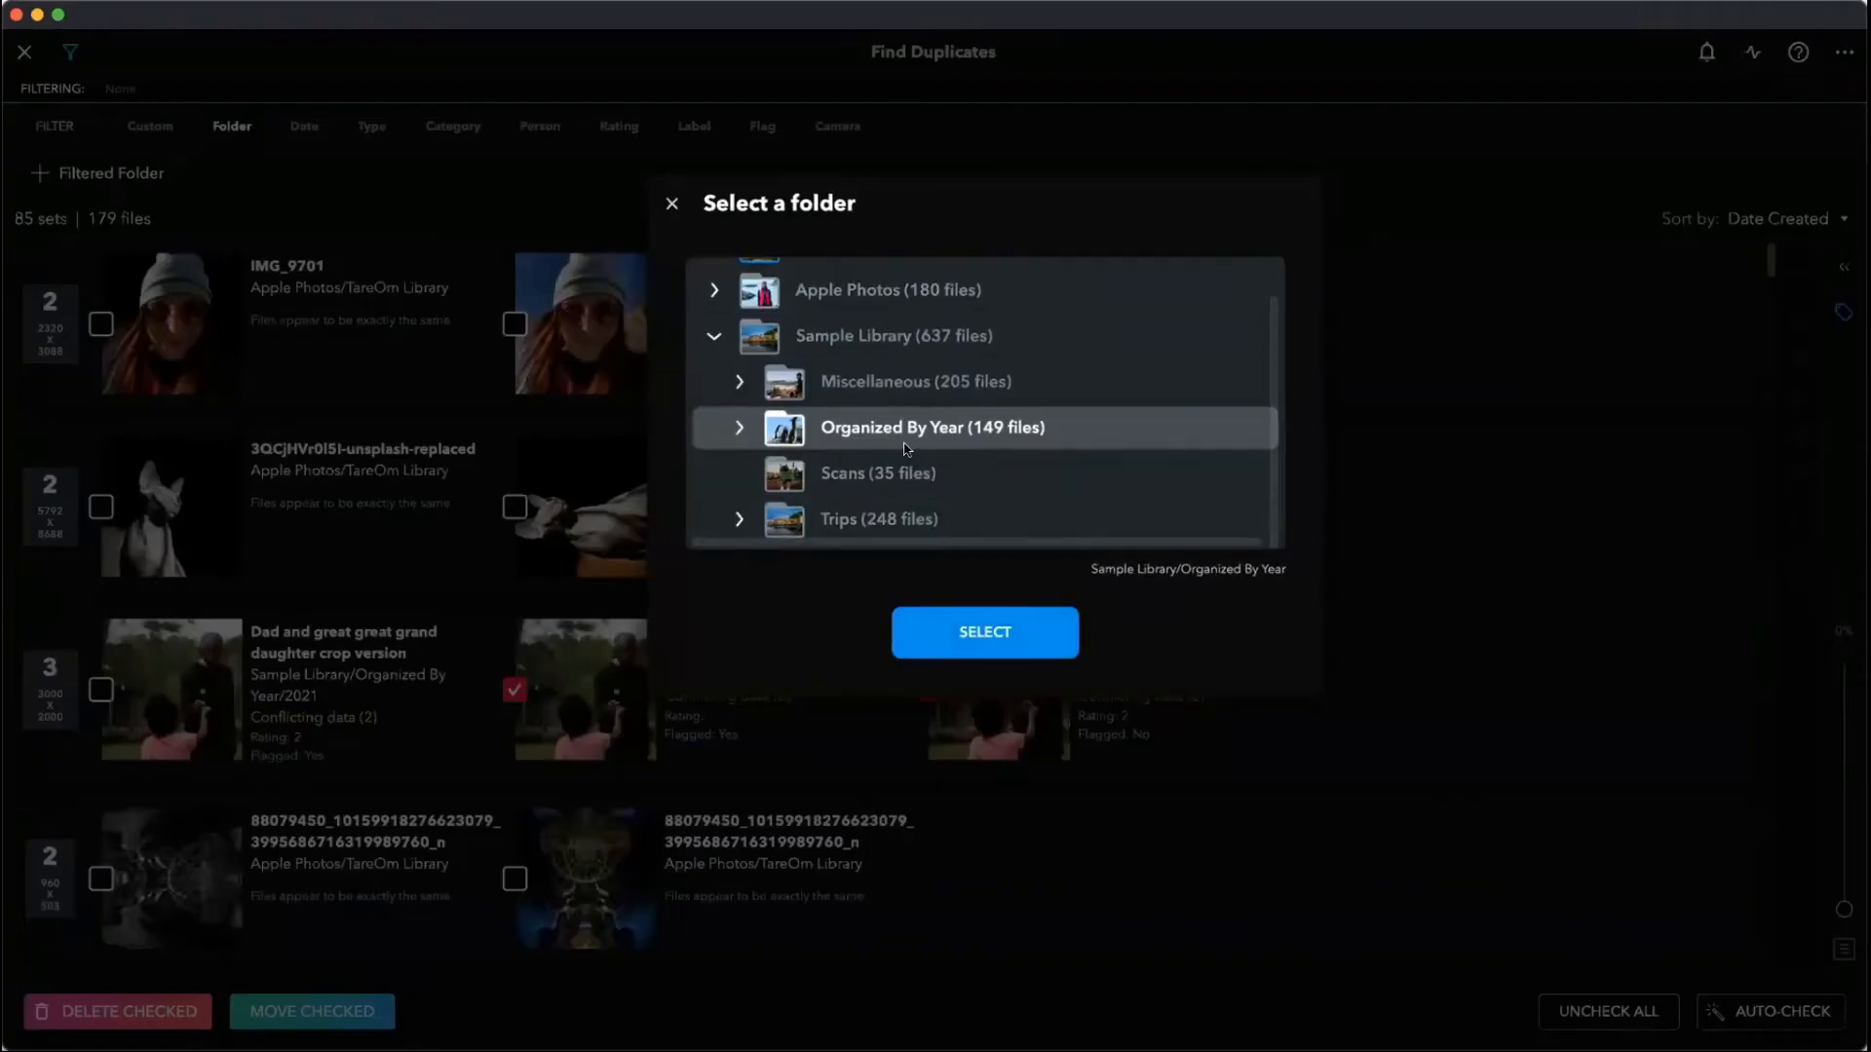
pyautogui.scroll(1, 865, 360)
pyautogui.click(882, 317)
pyautogui.click(1009, 631)
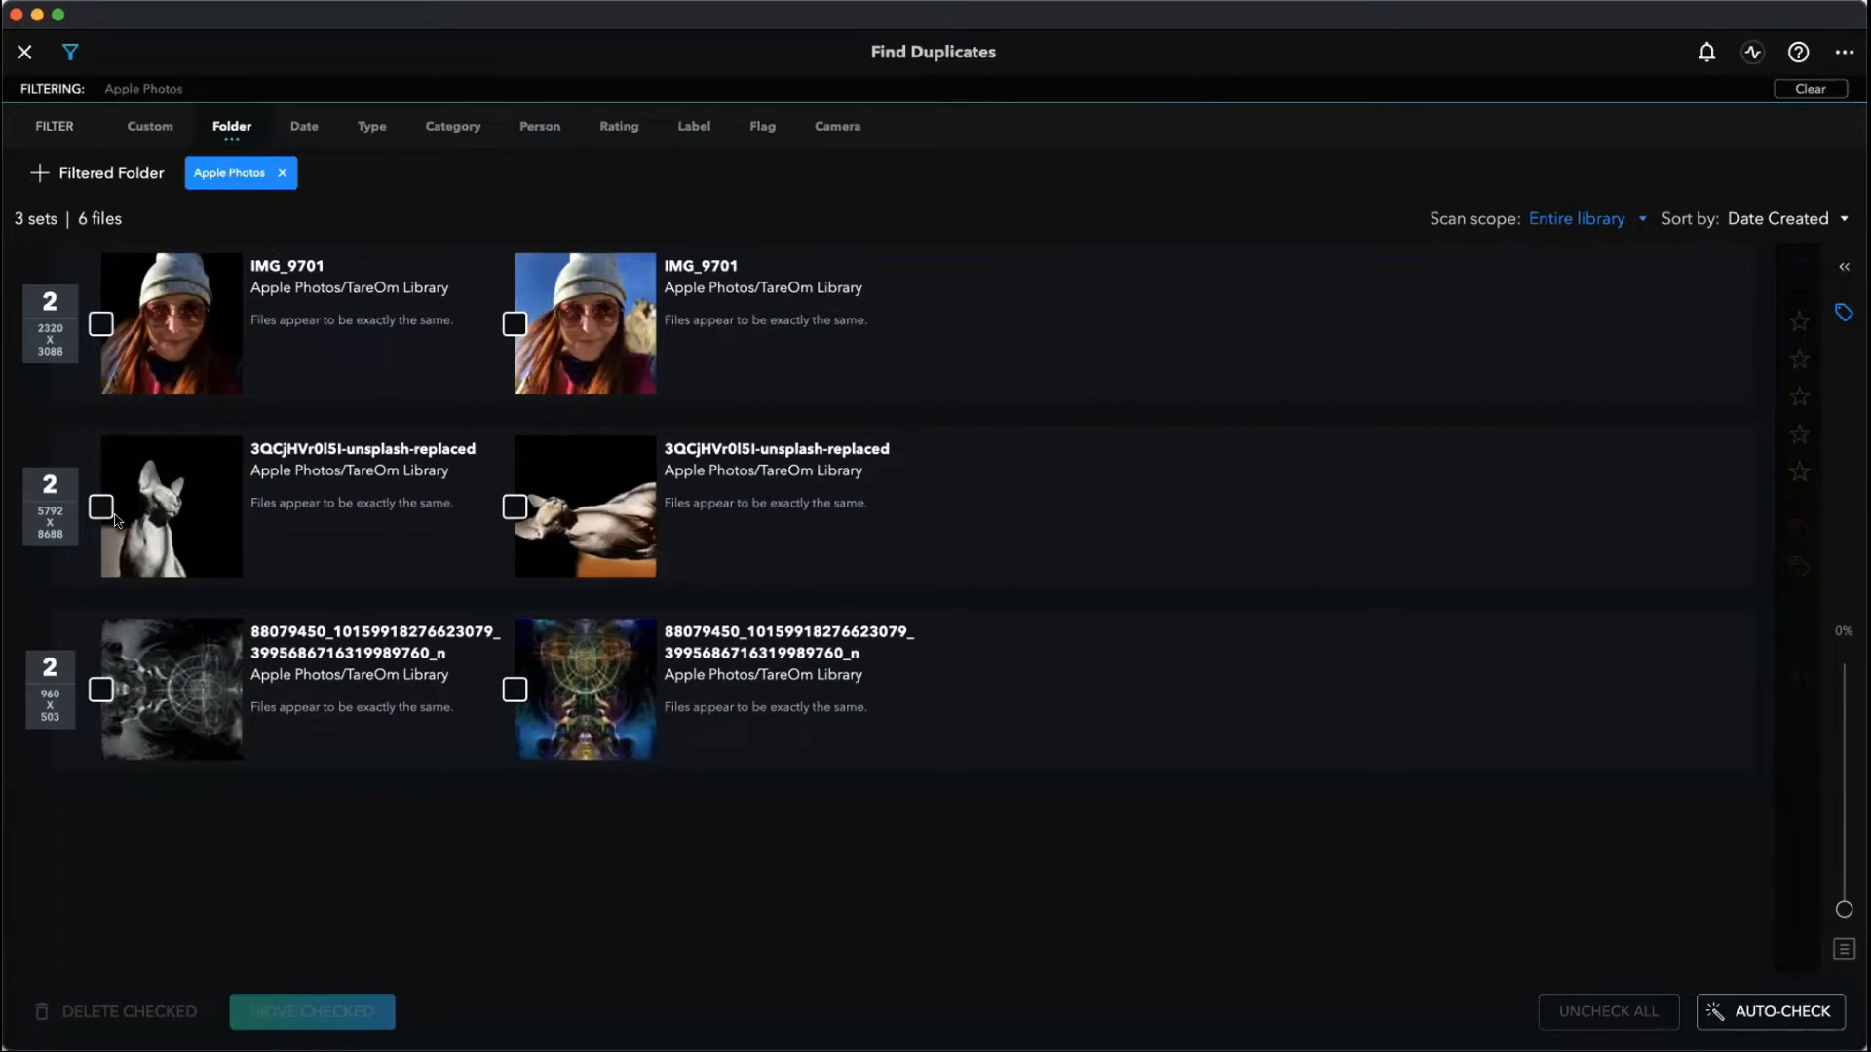
# - Compare the paired pictures and their folder details in each Apple Photos duplicate set
pyautogui.click(385, 526)
pyautogui.click(804, 527)
pyautogui.click(411, 479)
pyautogui.click(830, 466)
pyautogui.click(790, 657)
pyautogui.click(239, 714)
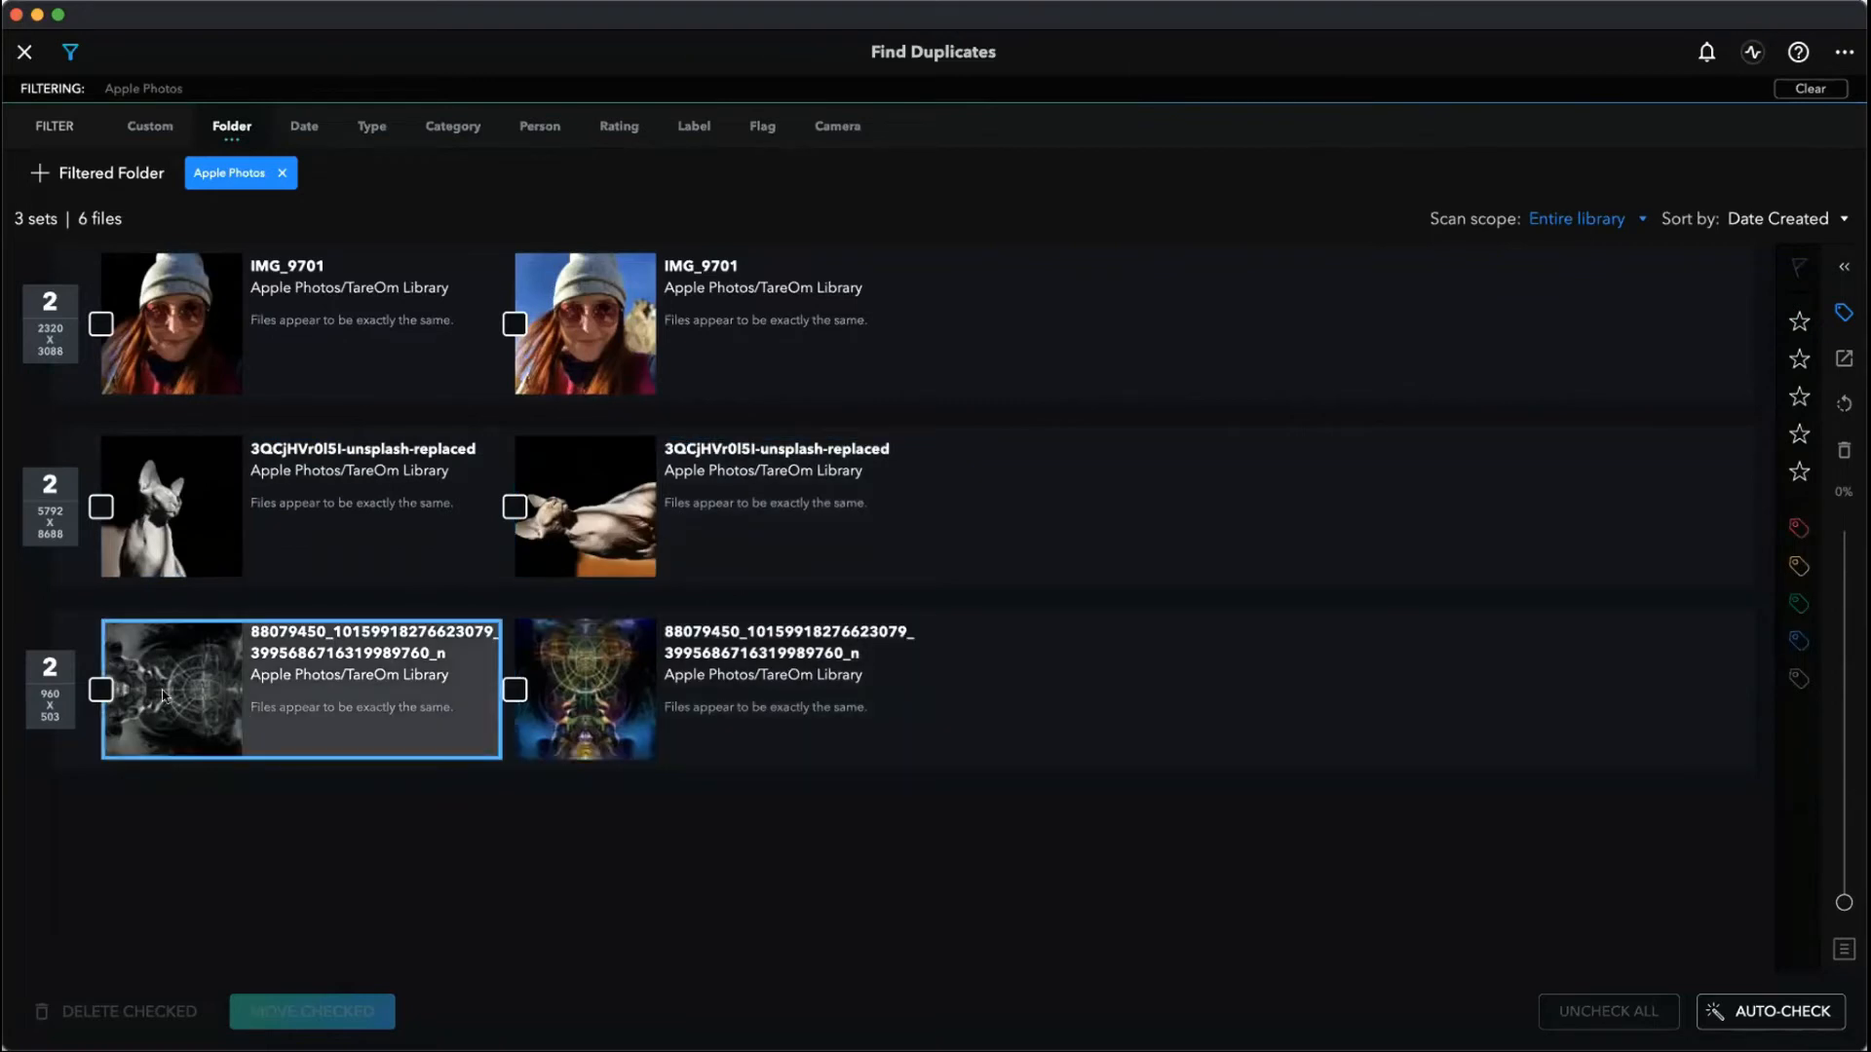
pyautogui.click(726, 685)
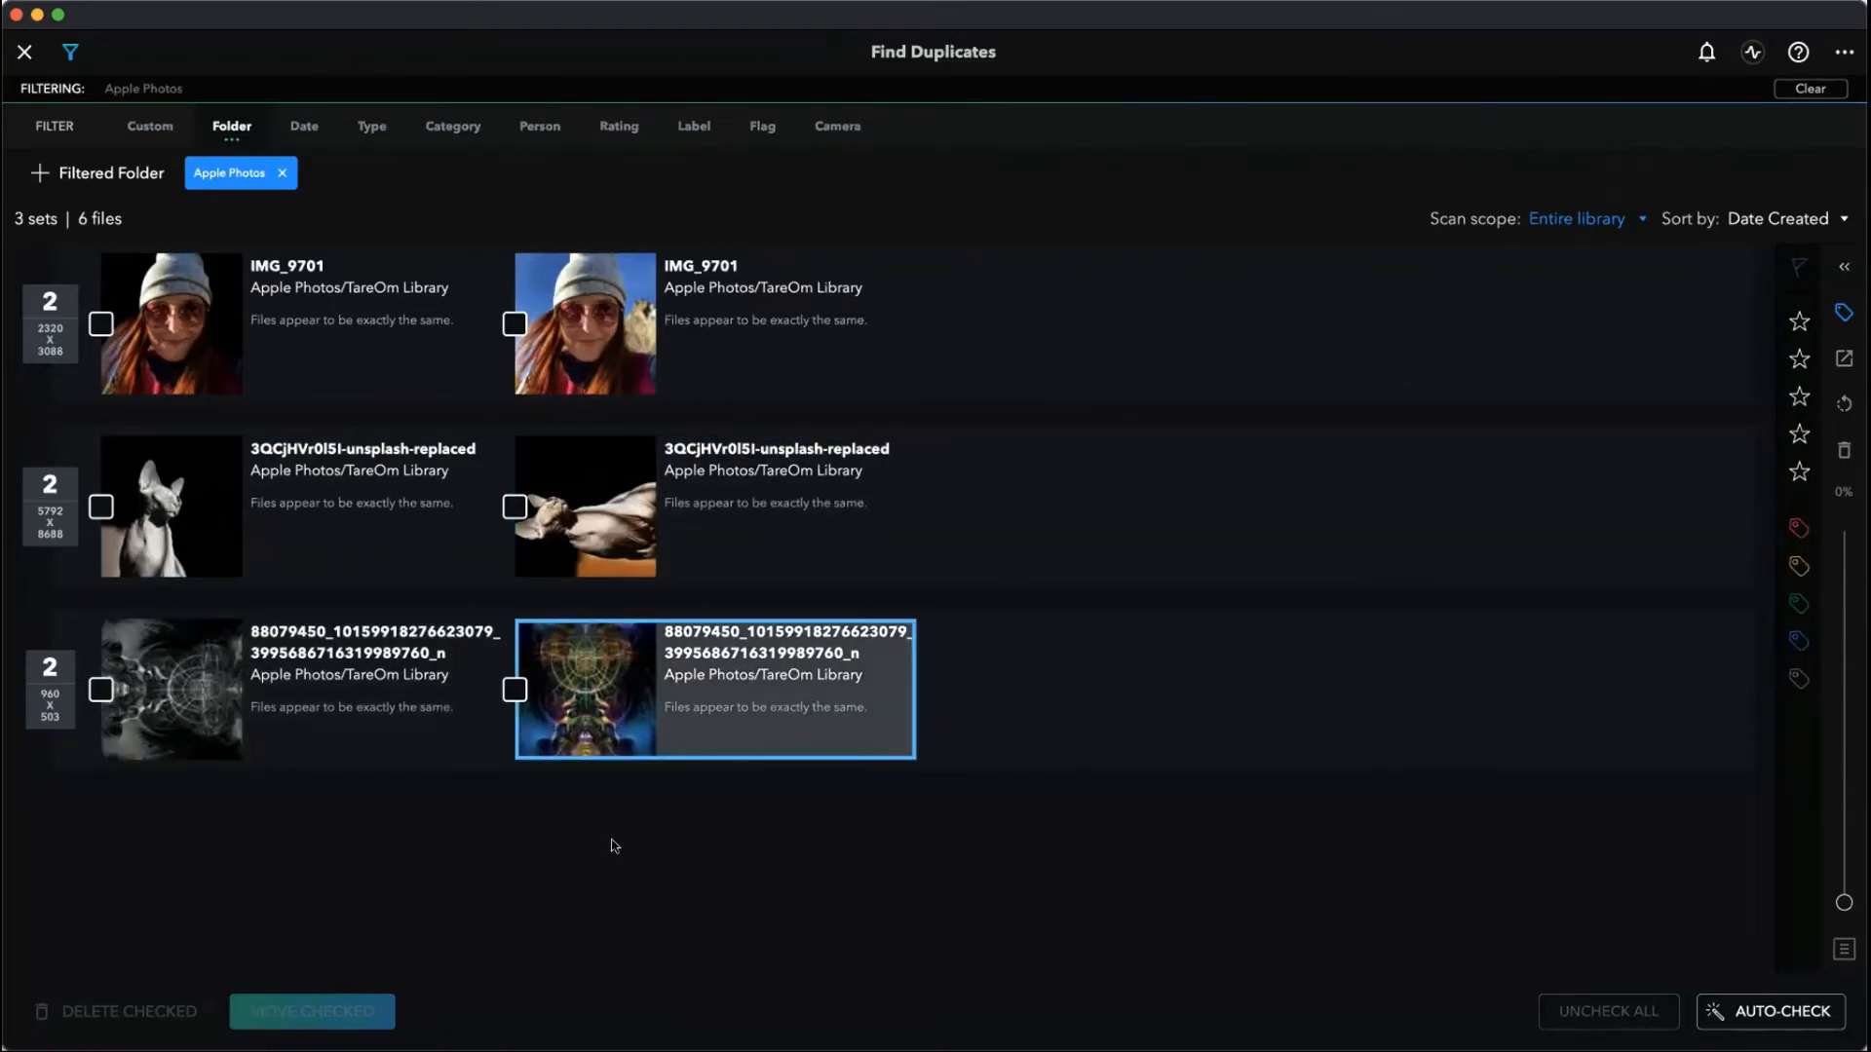
pyautogui.click(743, 511)
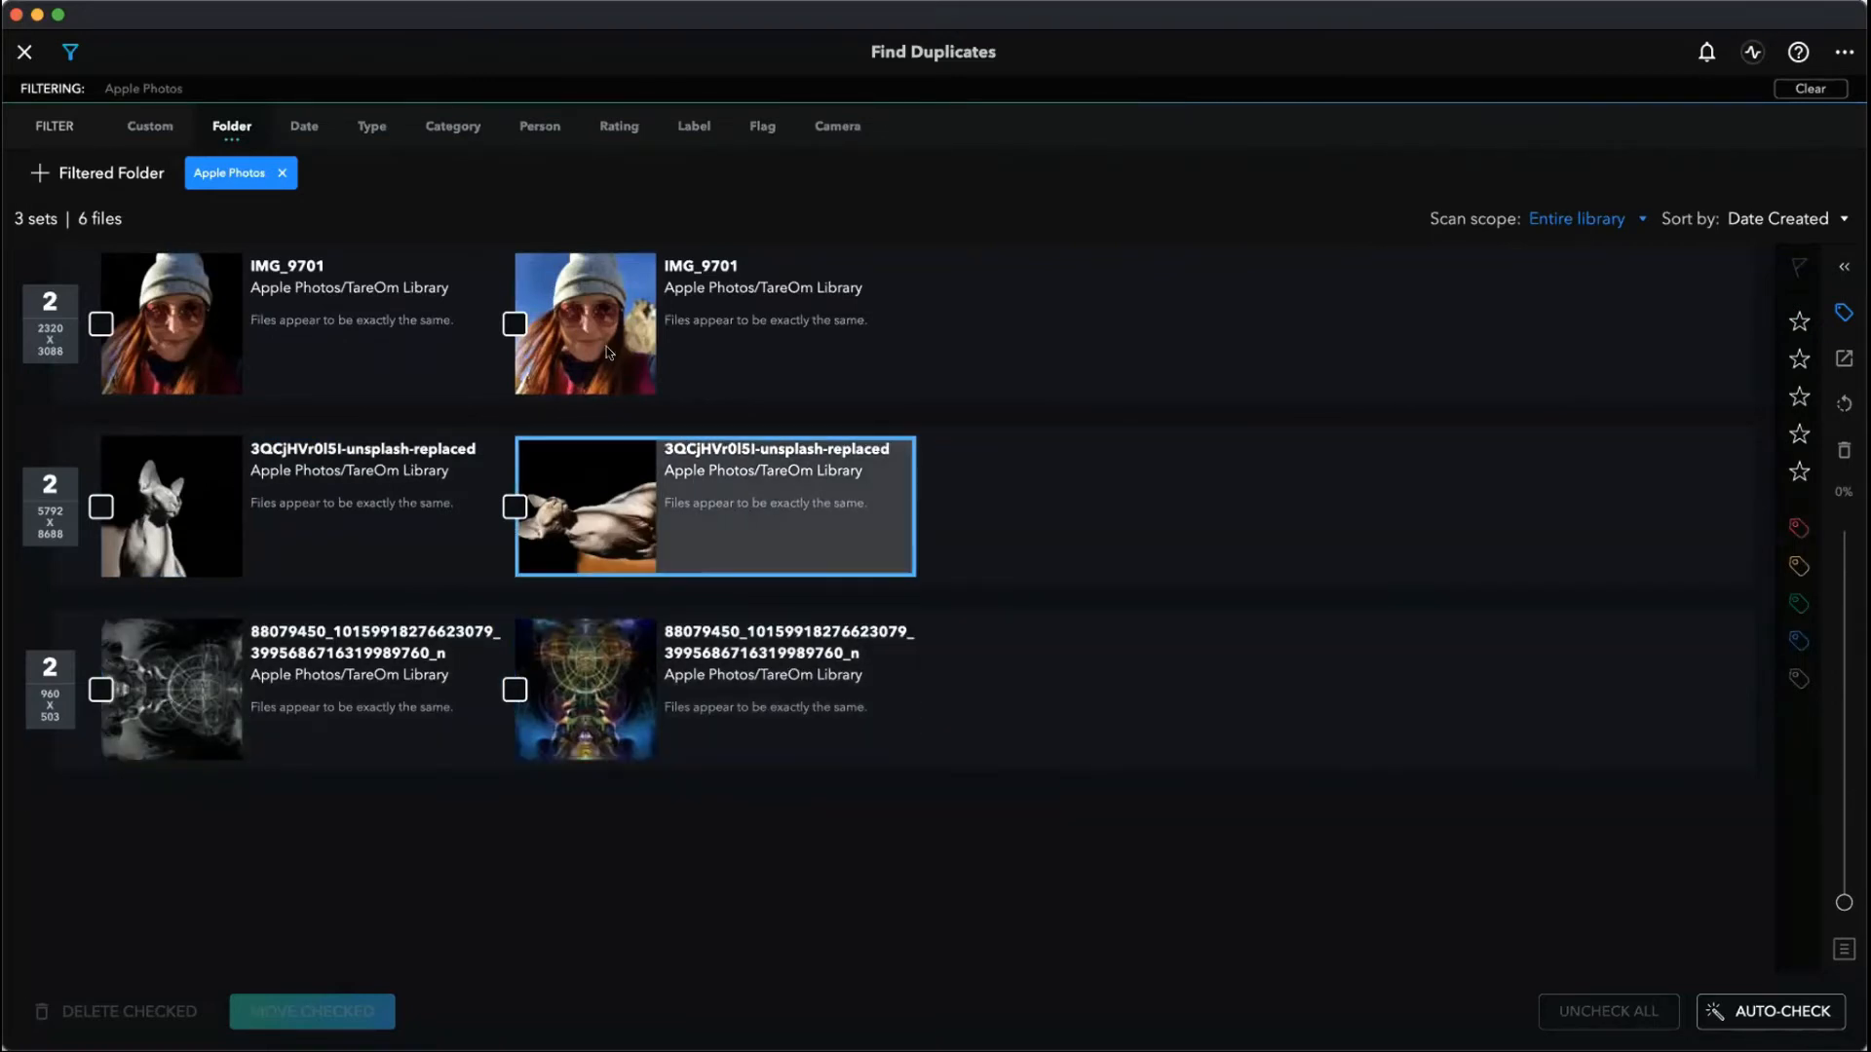
pyautogui.click(310, 322)
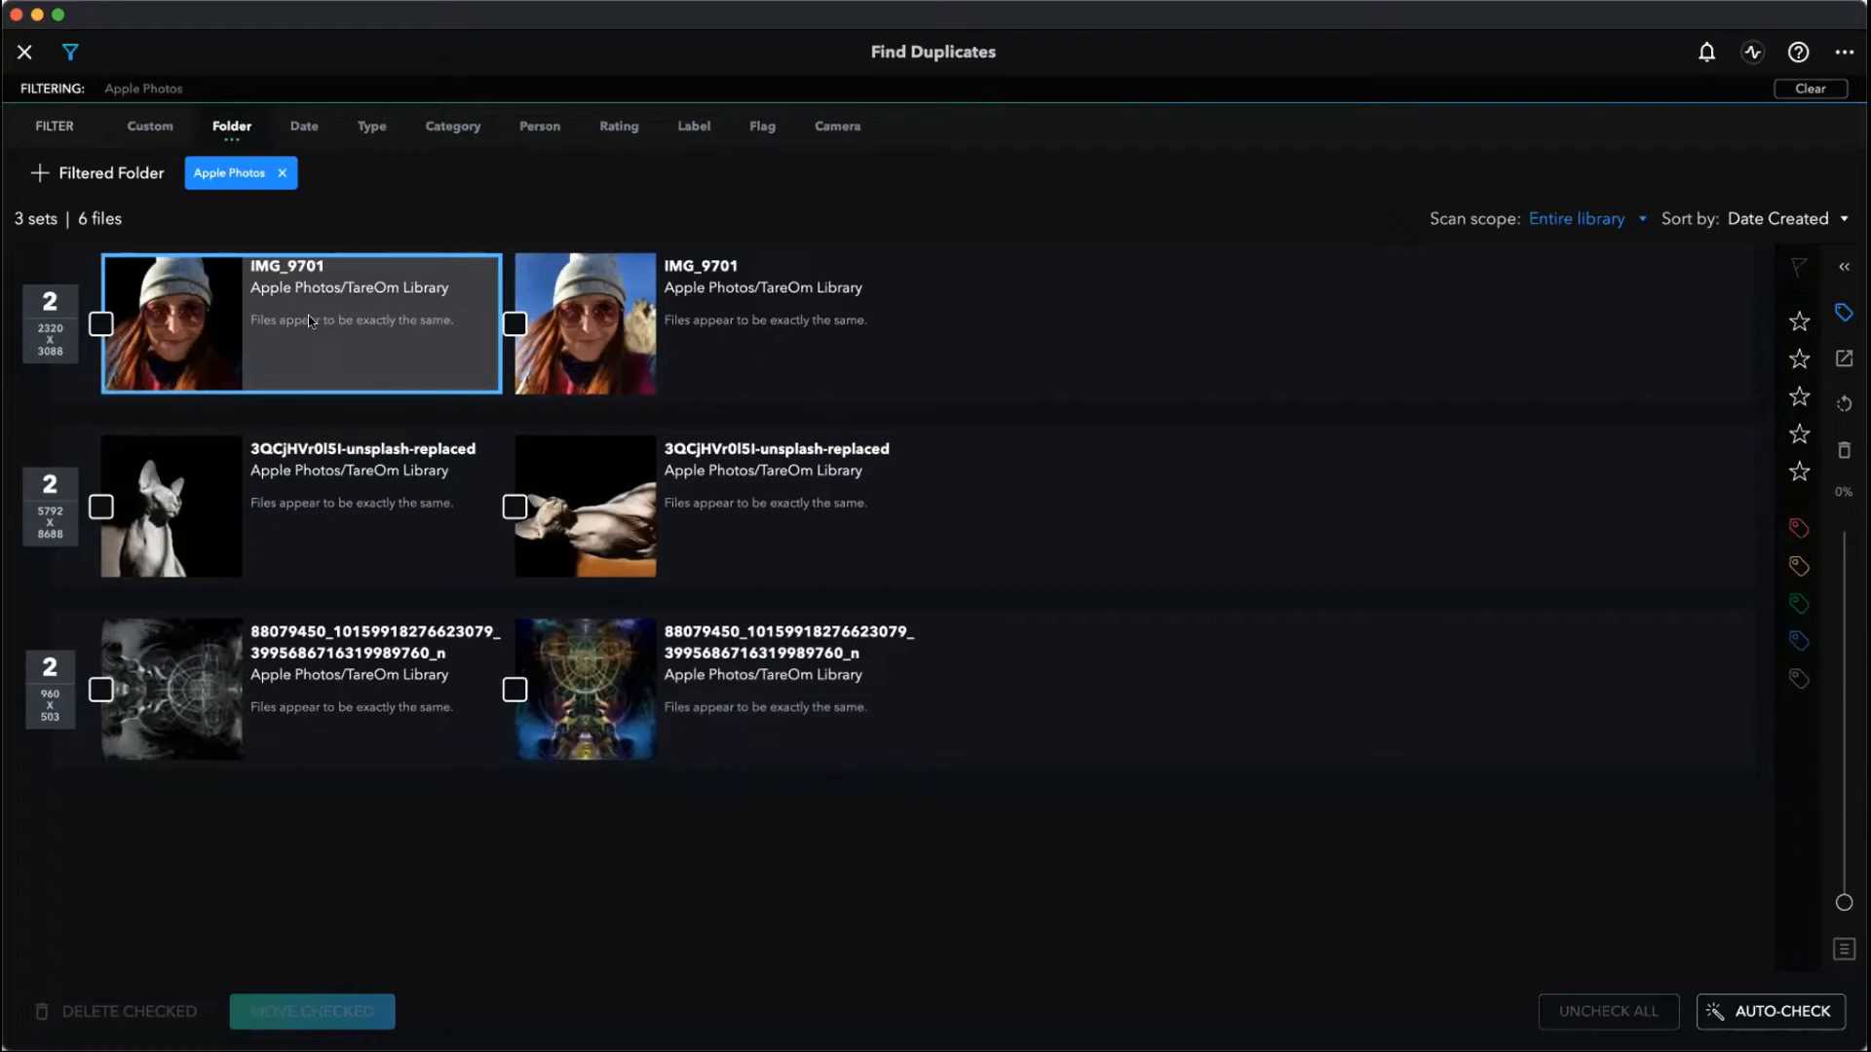
# - Run auto-check on the Apple Photos sets and try to delete the checked copies
pyautogui.click(1772, 1016)
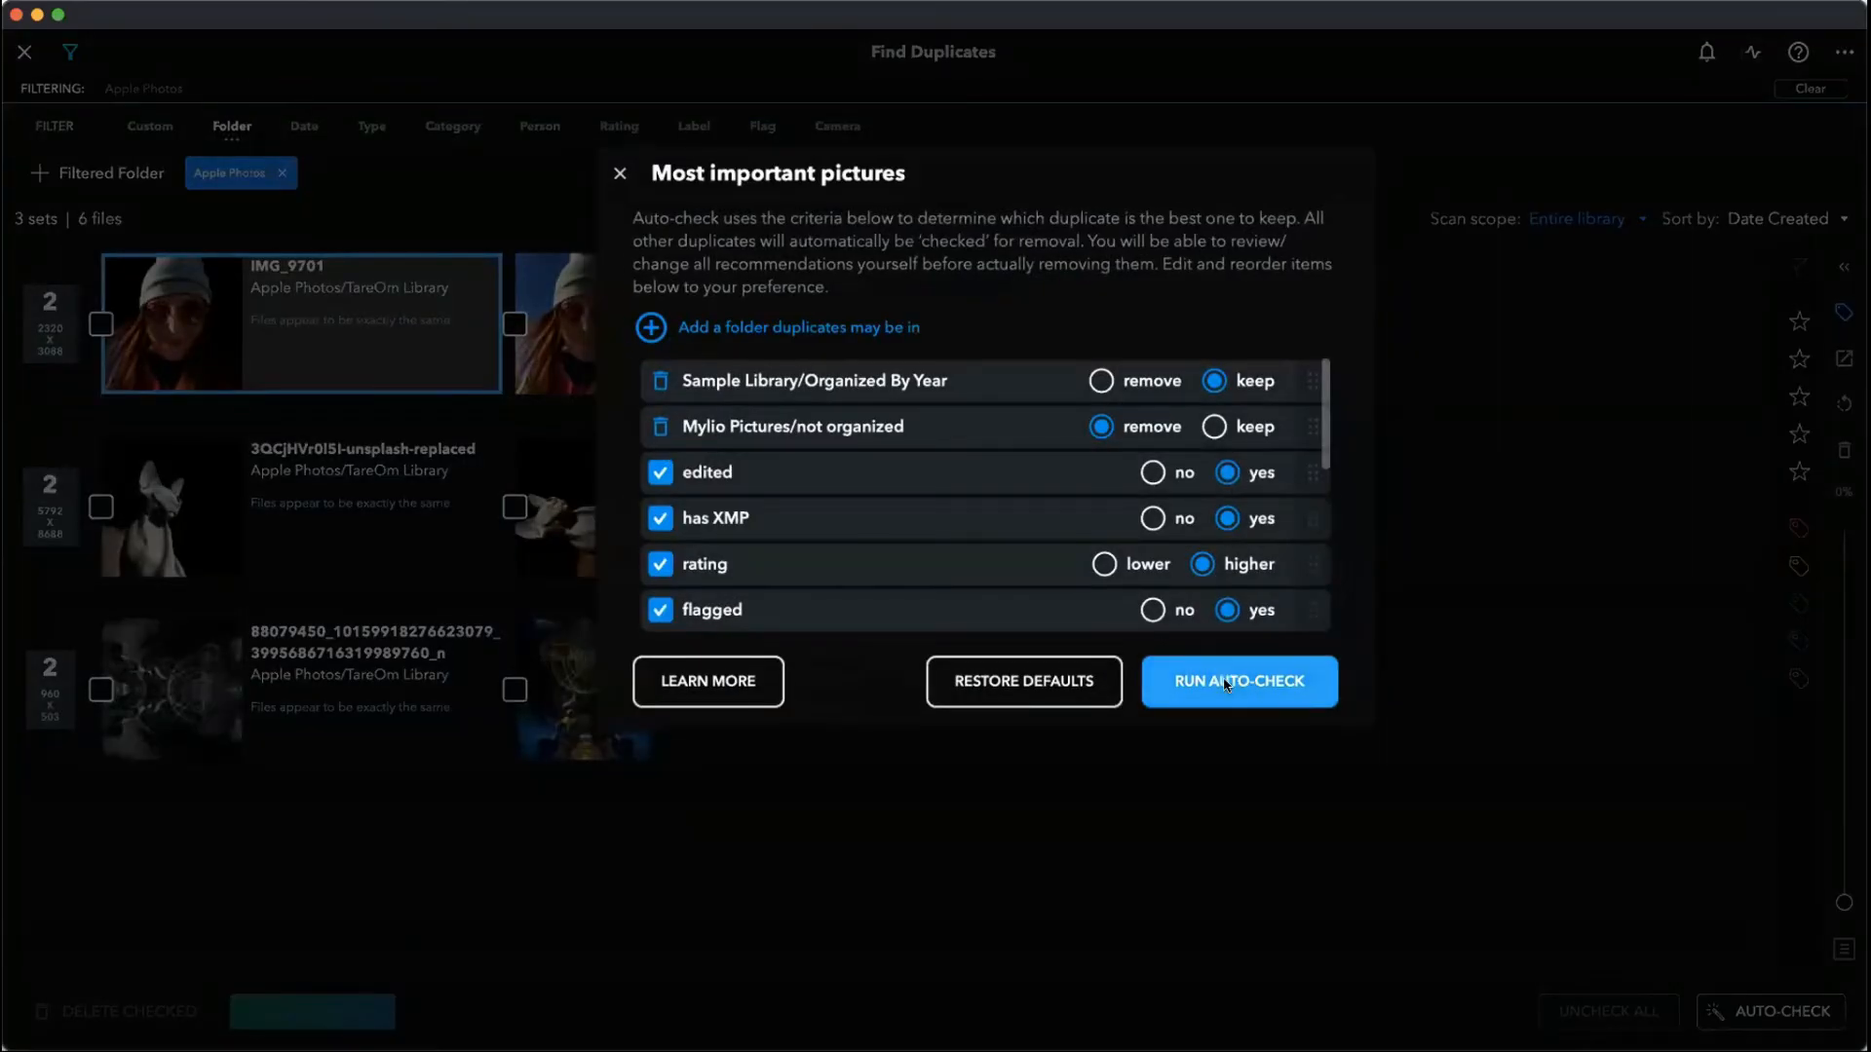
pyautogui.click(1225, 686)
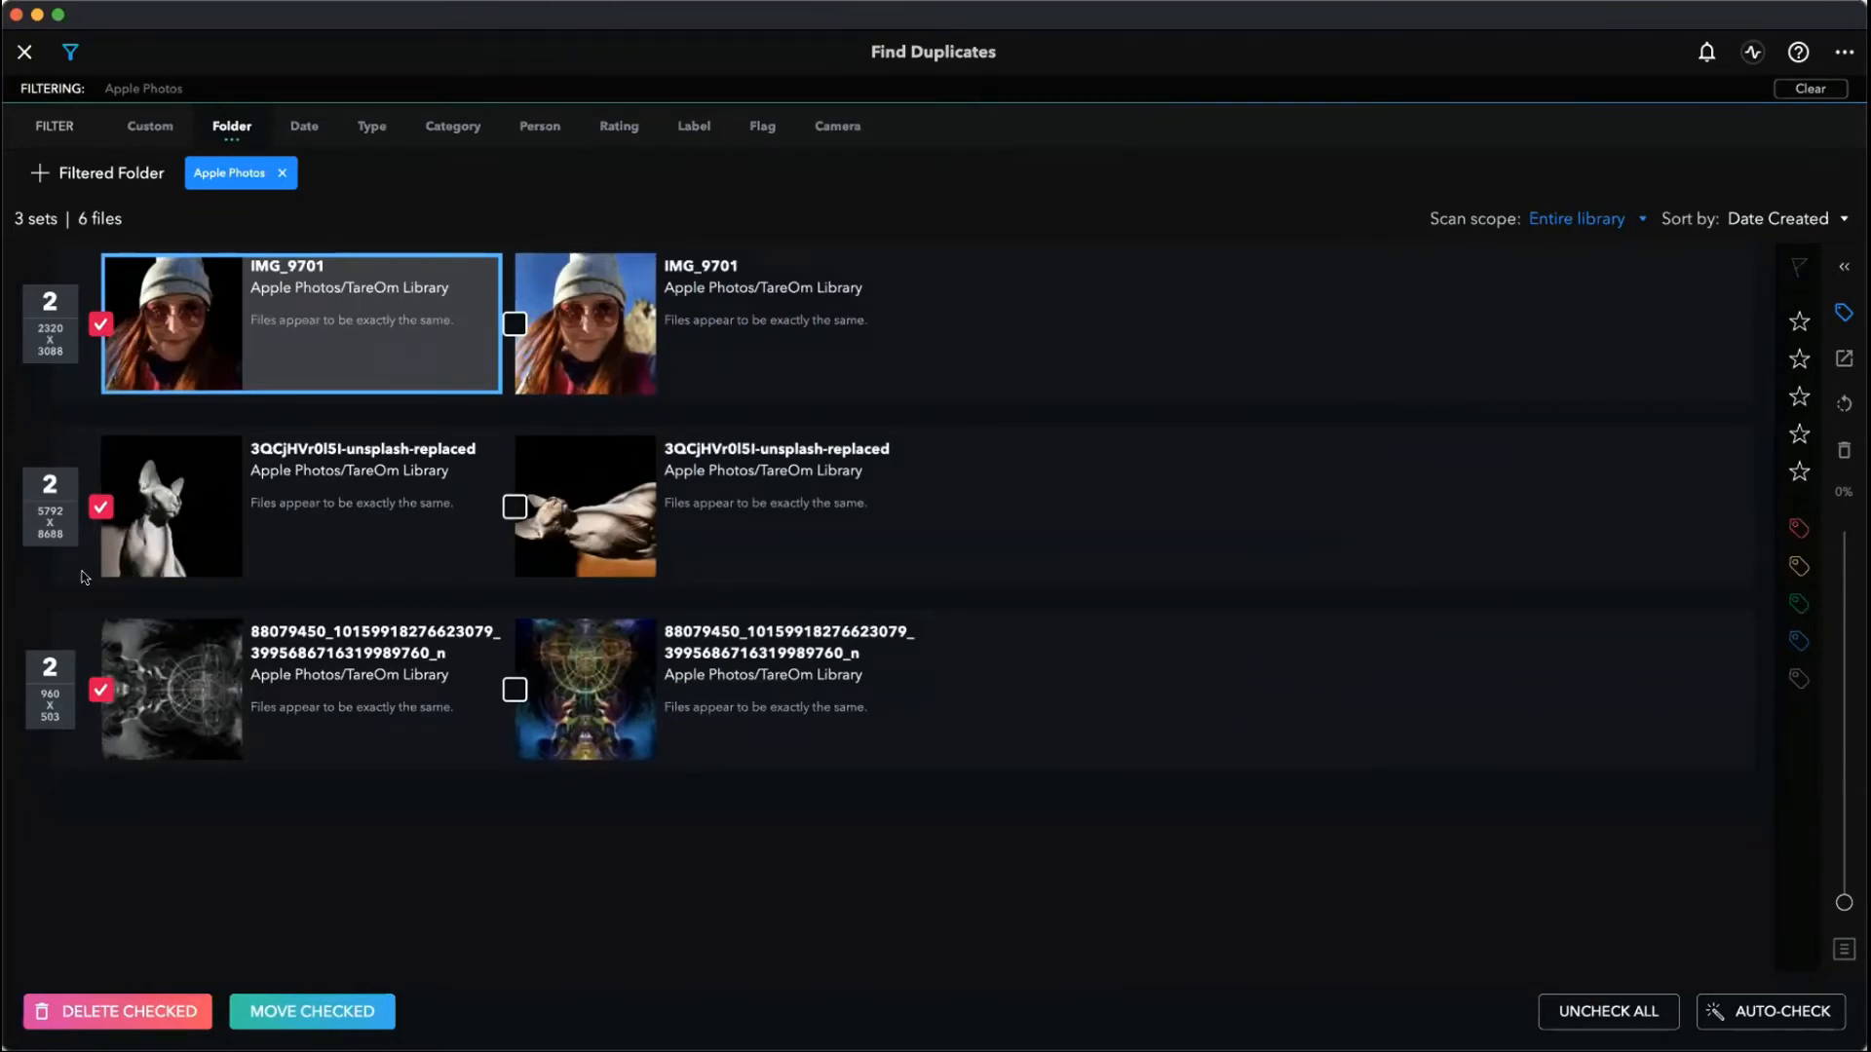
pyautogui.click(90, 1013)
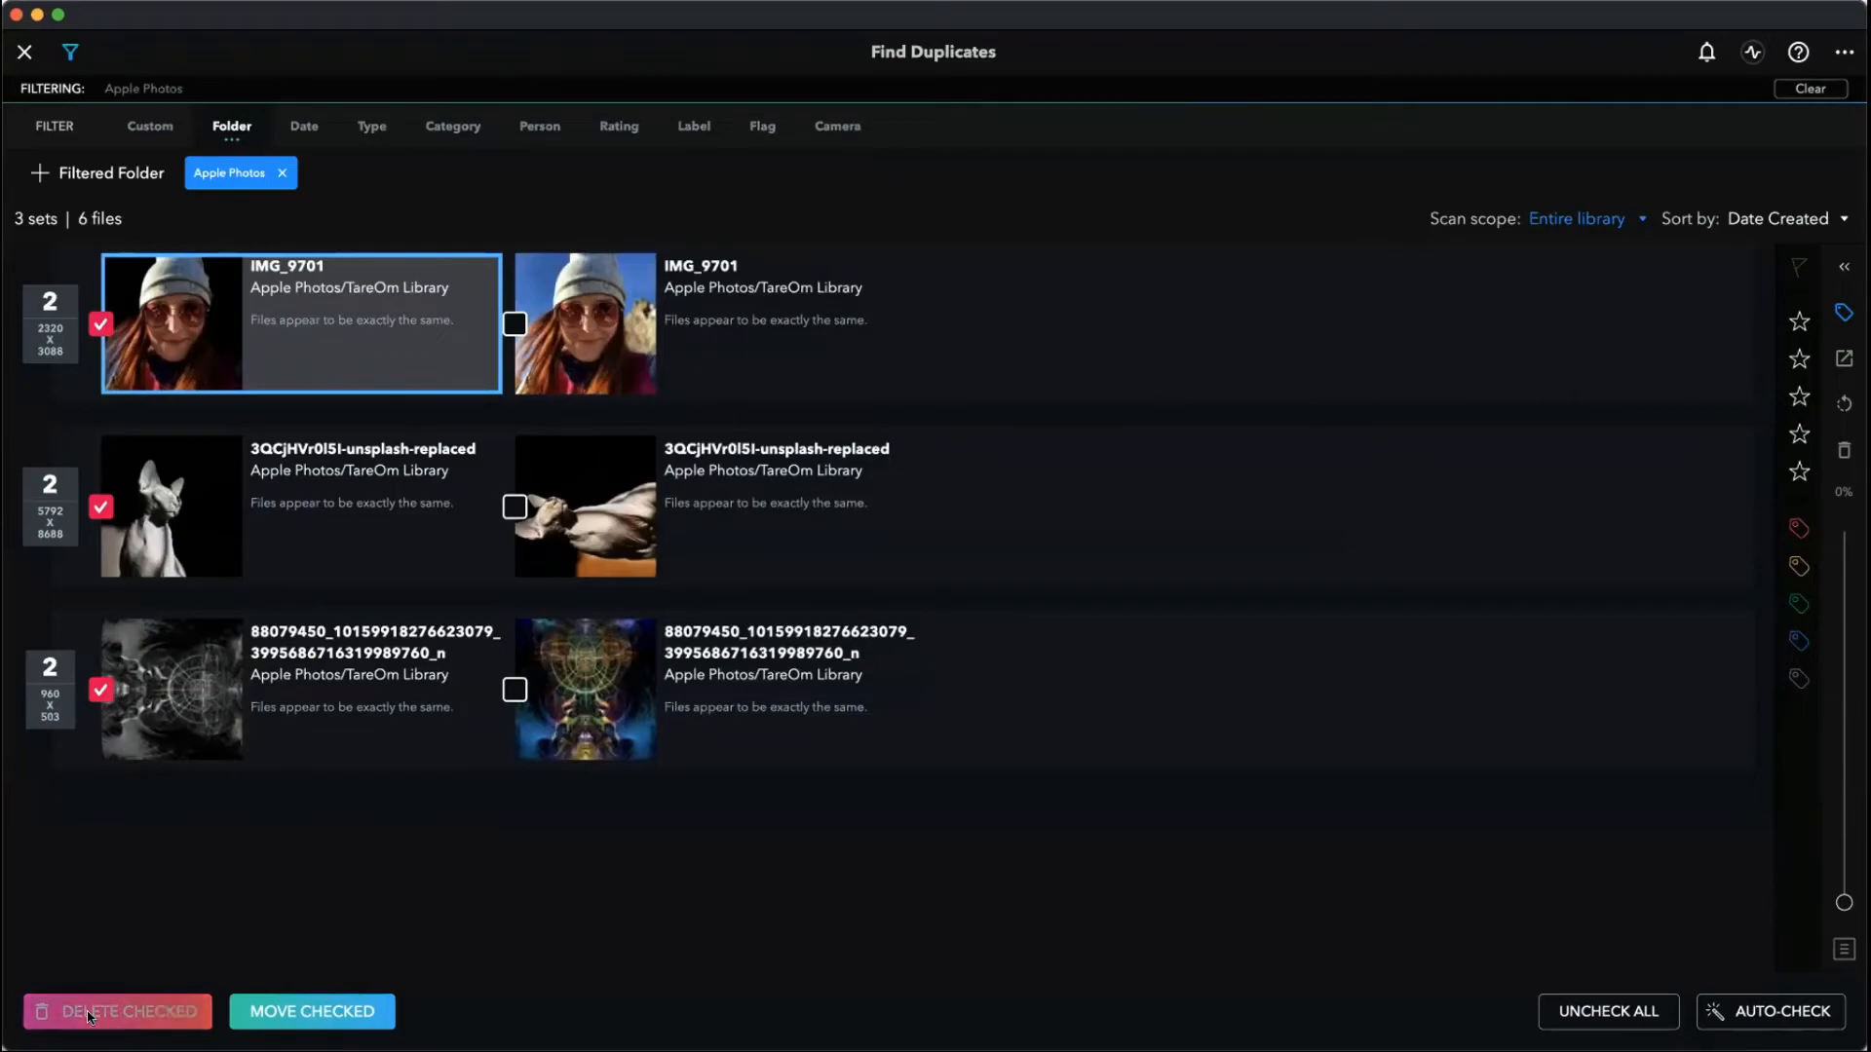
pyautogui.click(1122, 533)
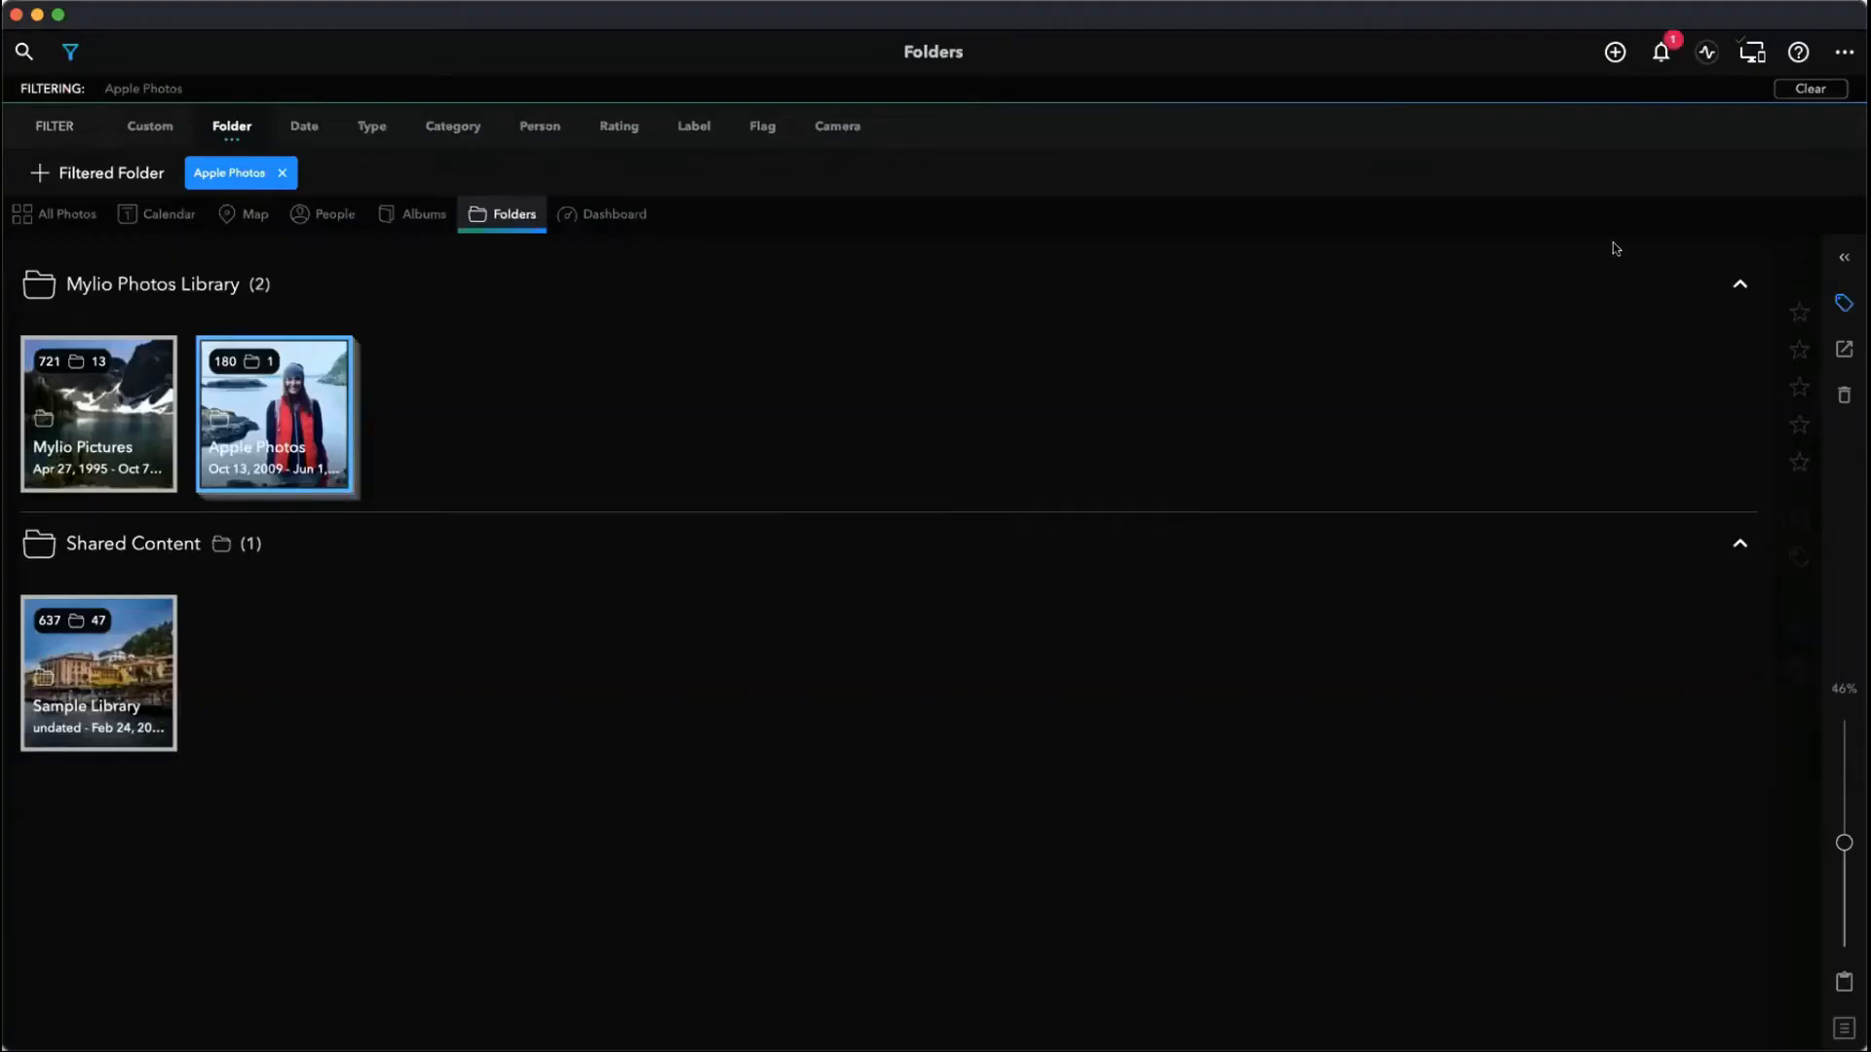
# - Open the files from the duplicate deletion notification and read the verification details of the first black-and-white copy
pyautogui.click(1660, 53)
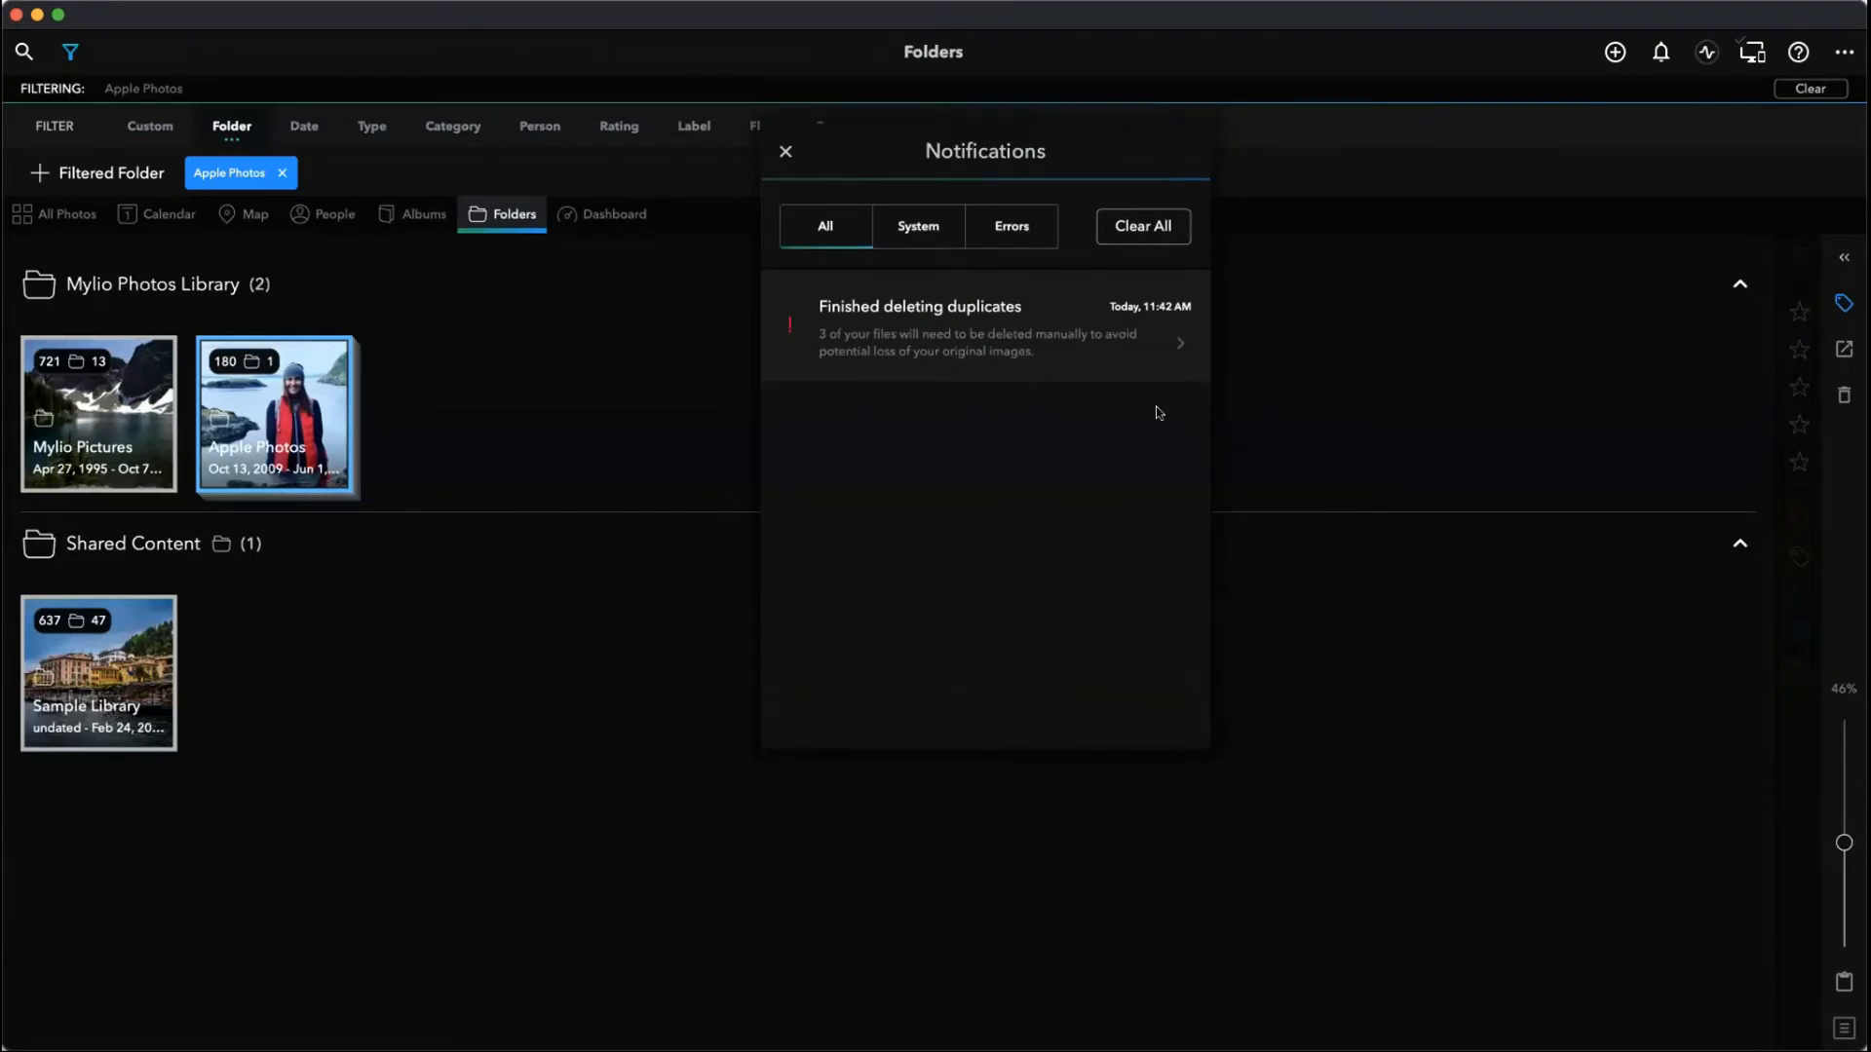
pyautogui.click(1179, 348)
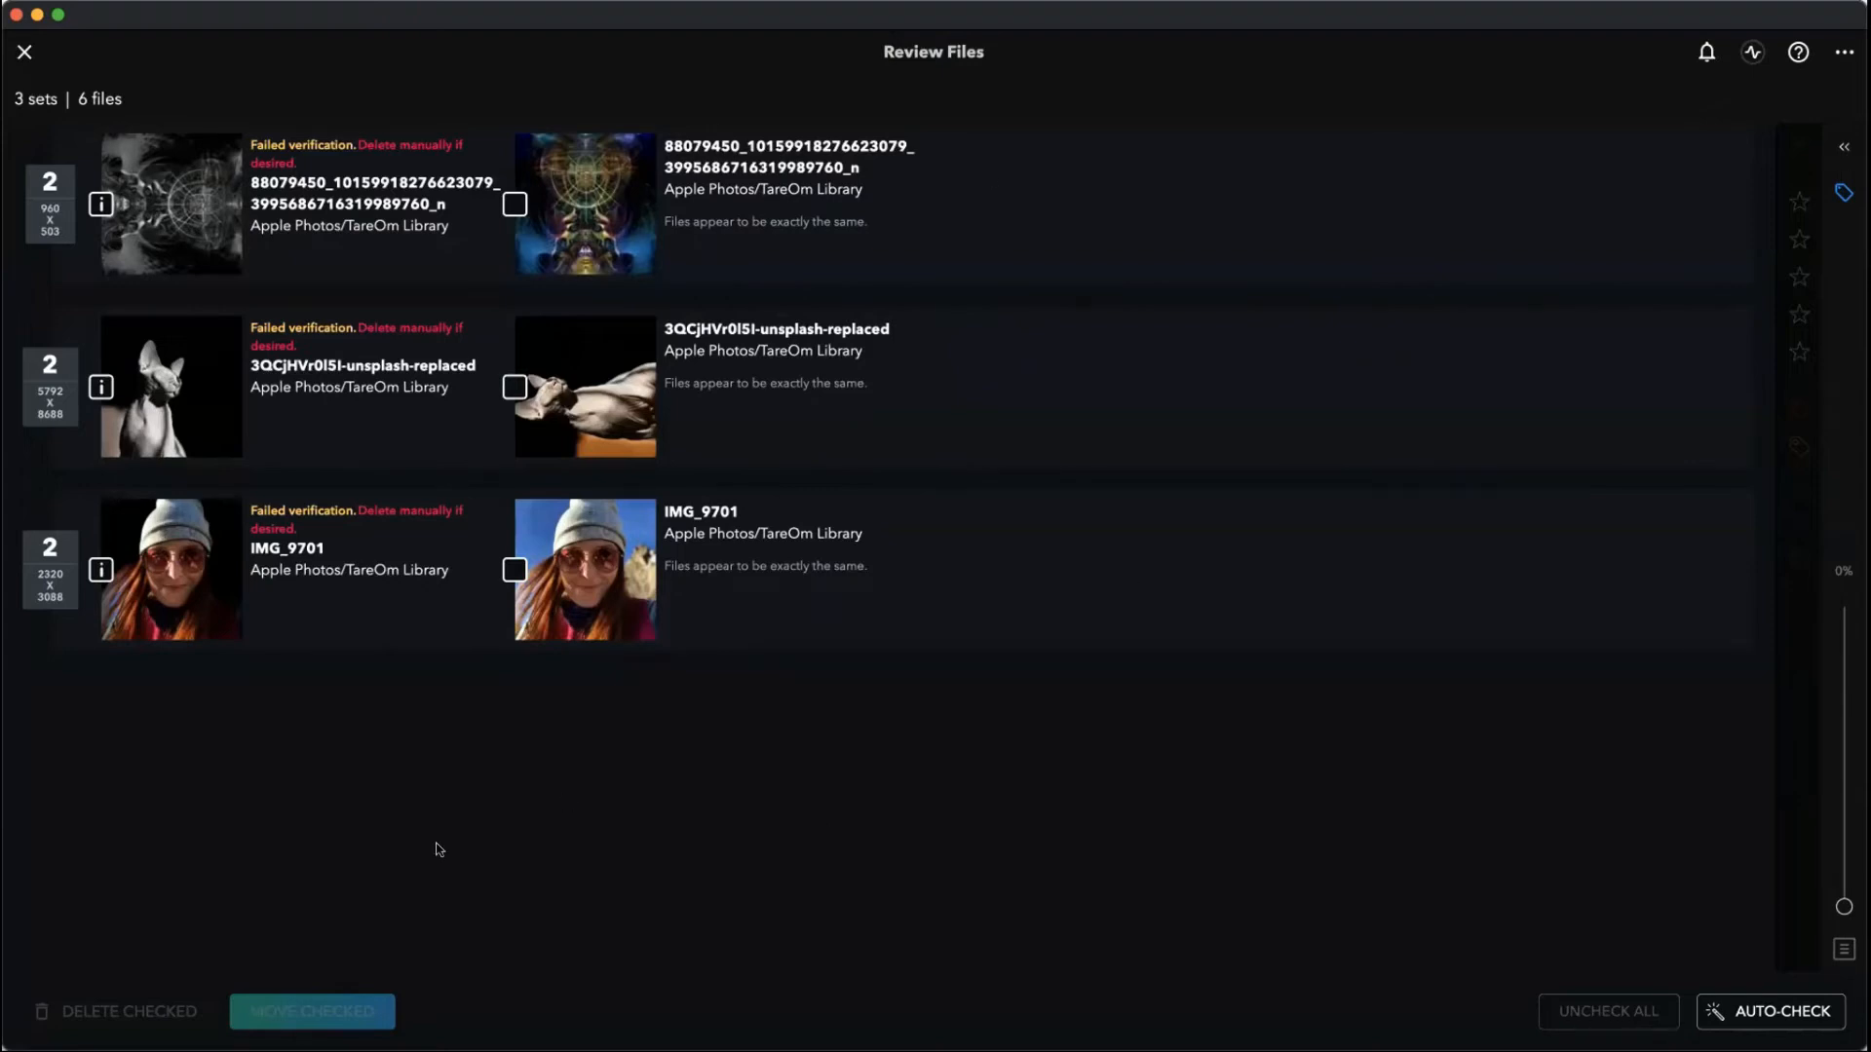
pyautogui.click(101, 206)
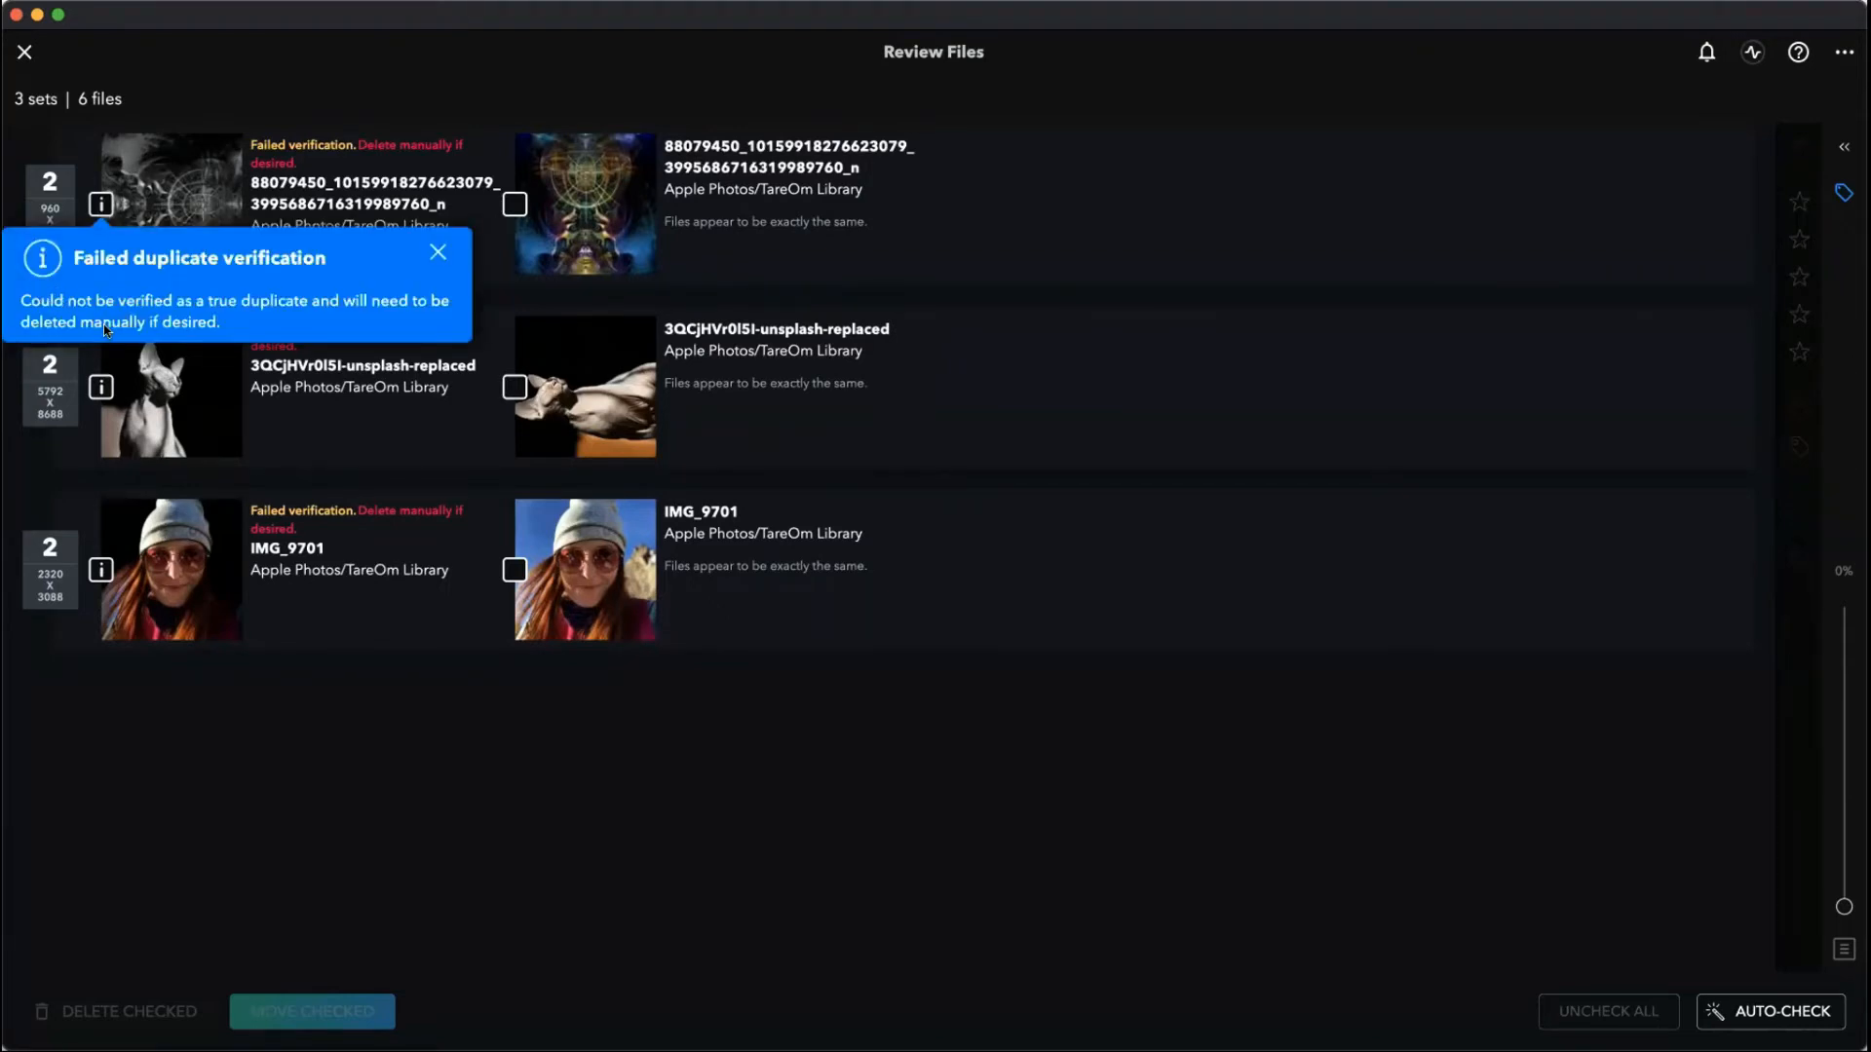
pyautogui.click(1170, 302)
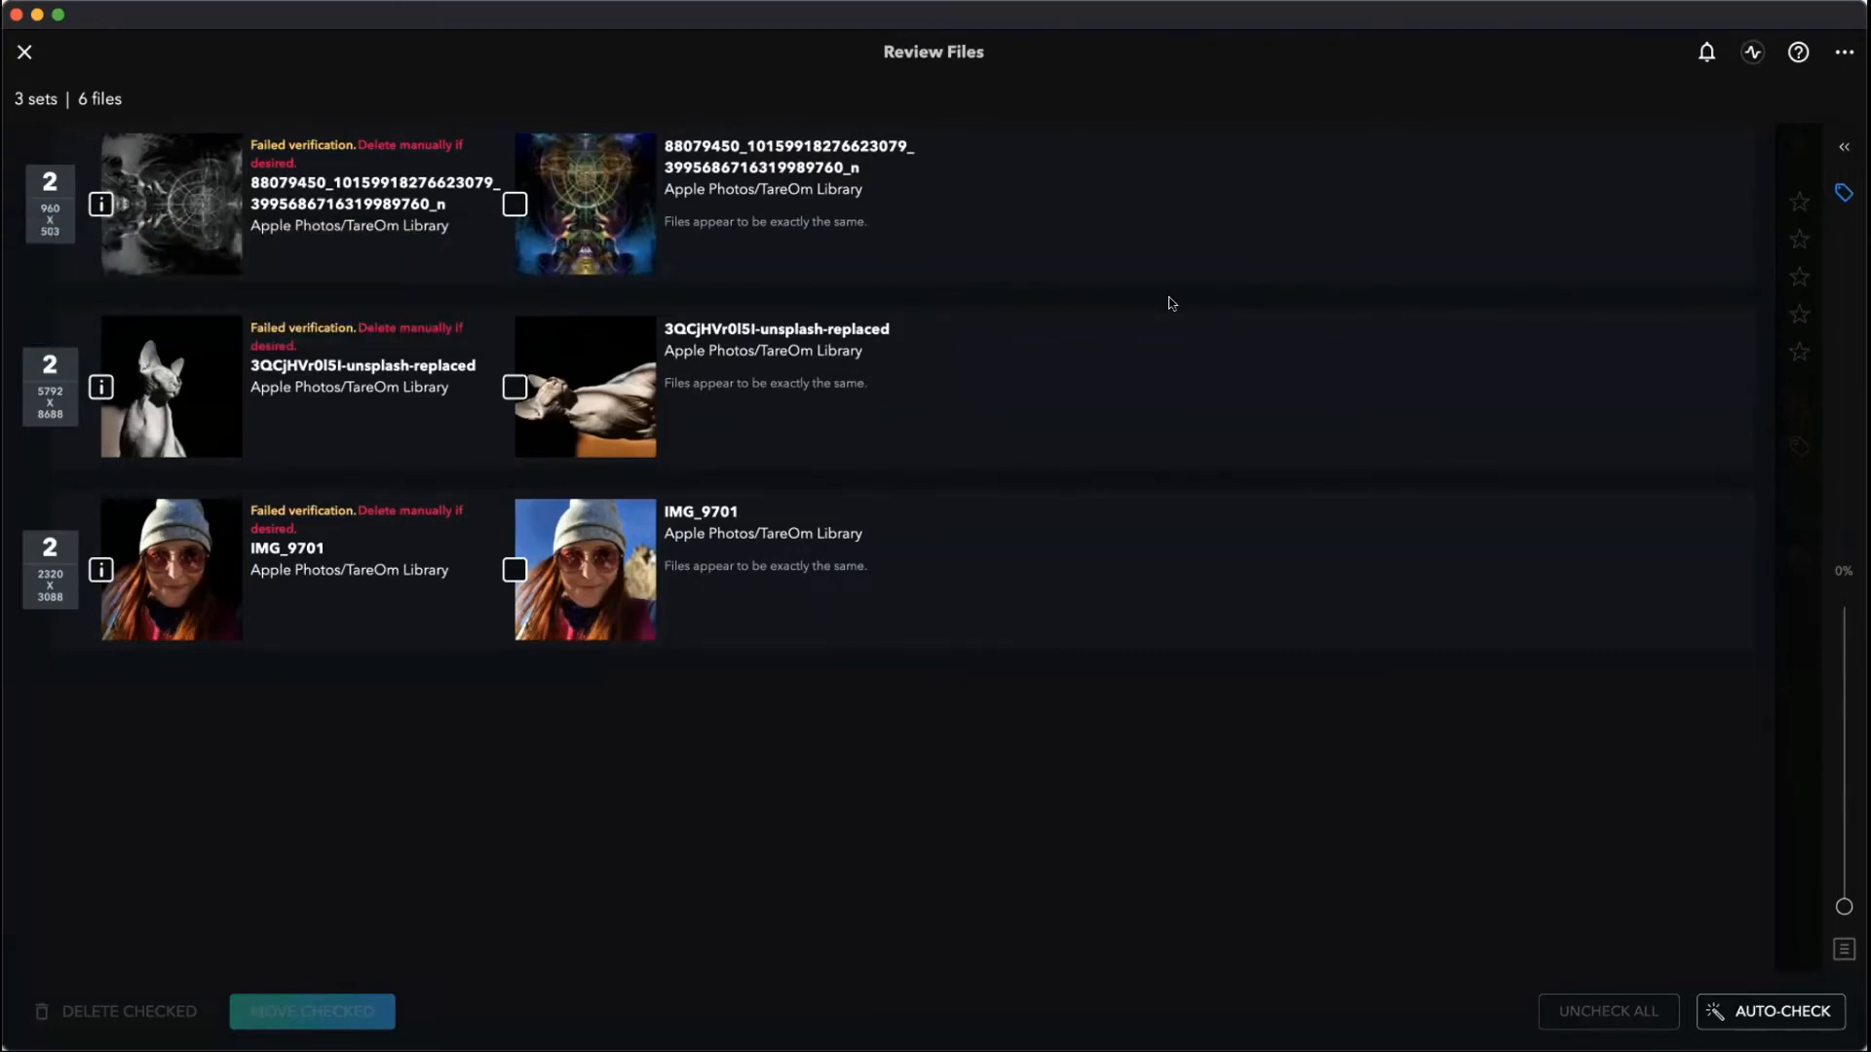
# - Compare both copies of the first set in the preview and try to delete the black-and-white one, leaving the file review
pyautogui.click(908, 200)
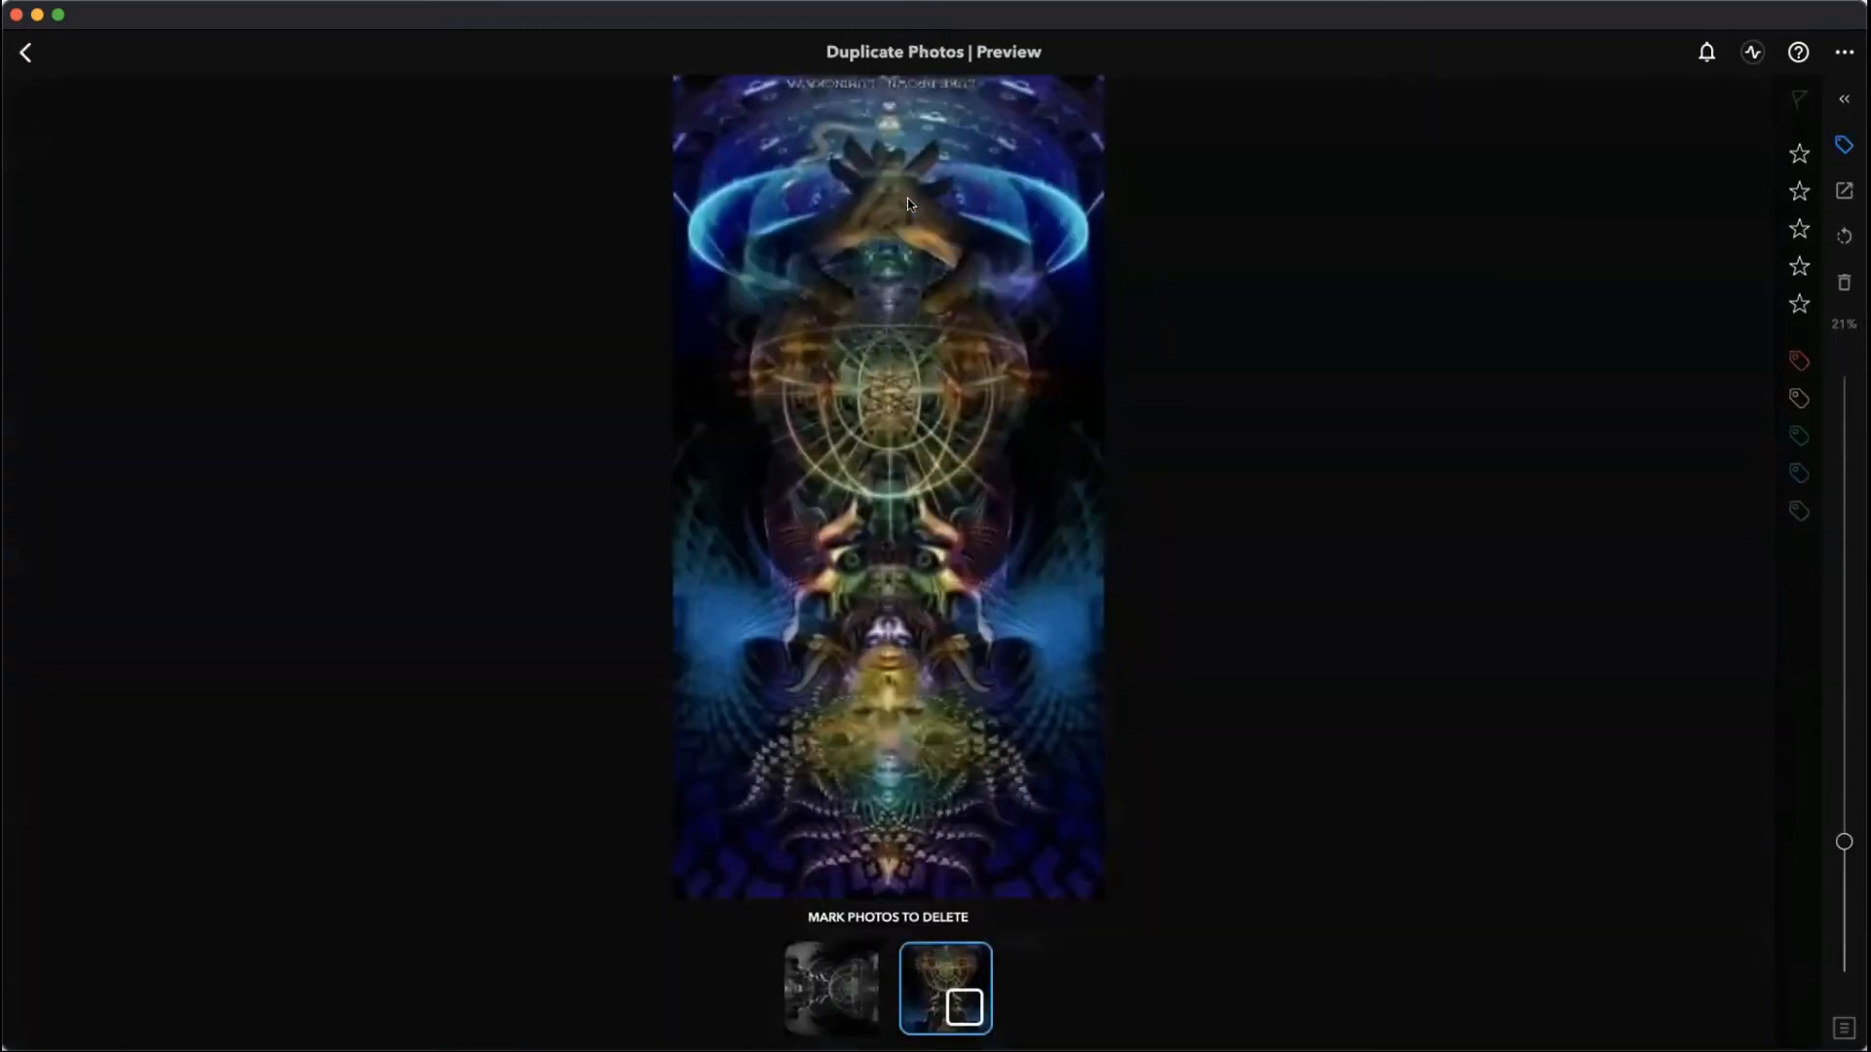
pyautogui.click(814, 1015)
pyautogui.click(950, 974)
pyautogui.click(865, 978)
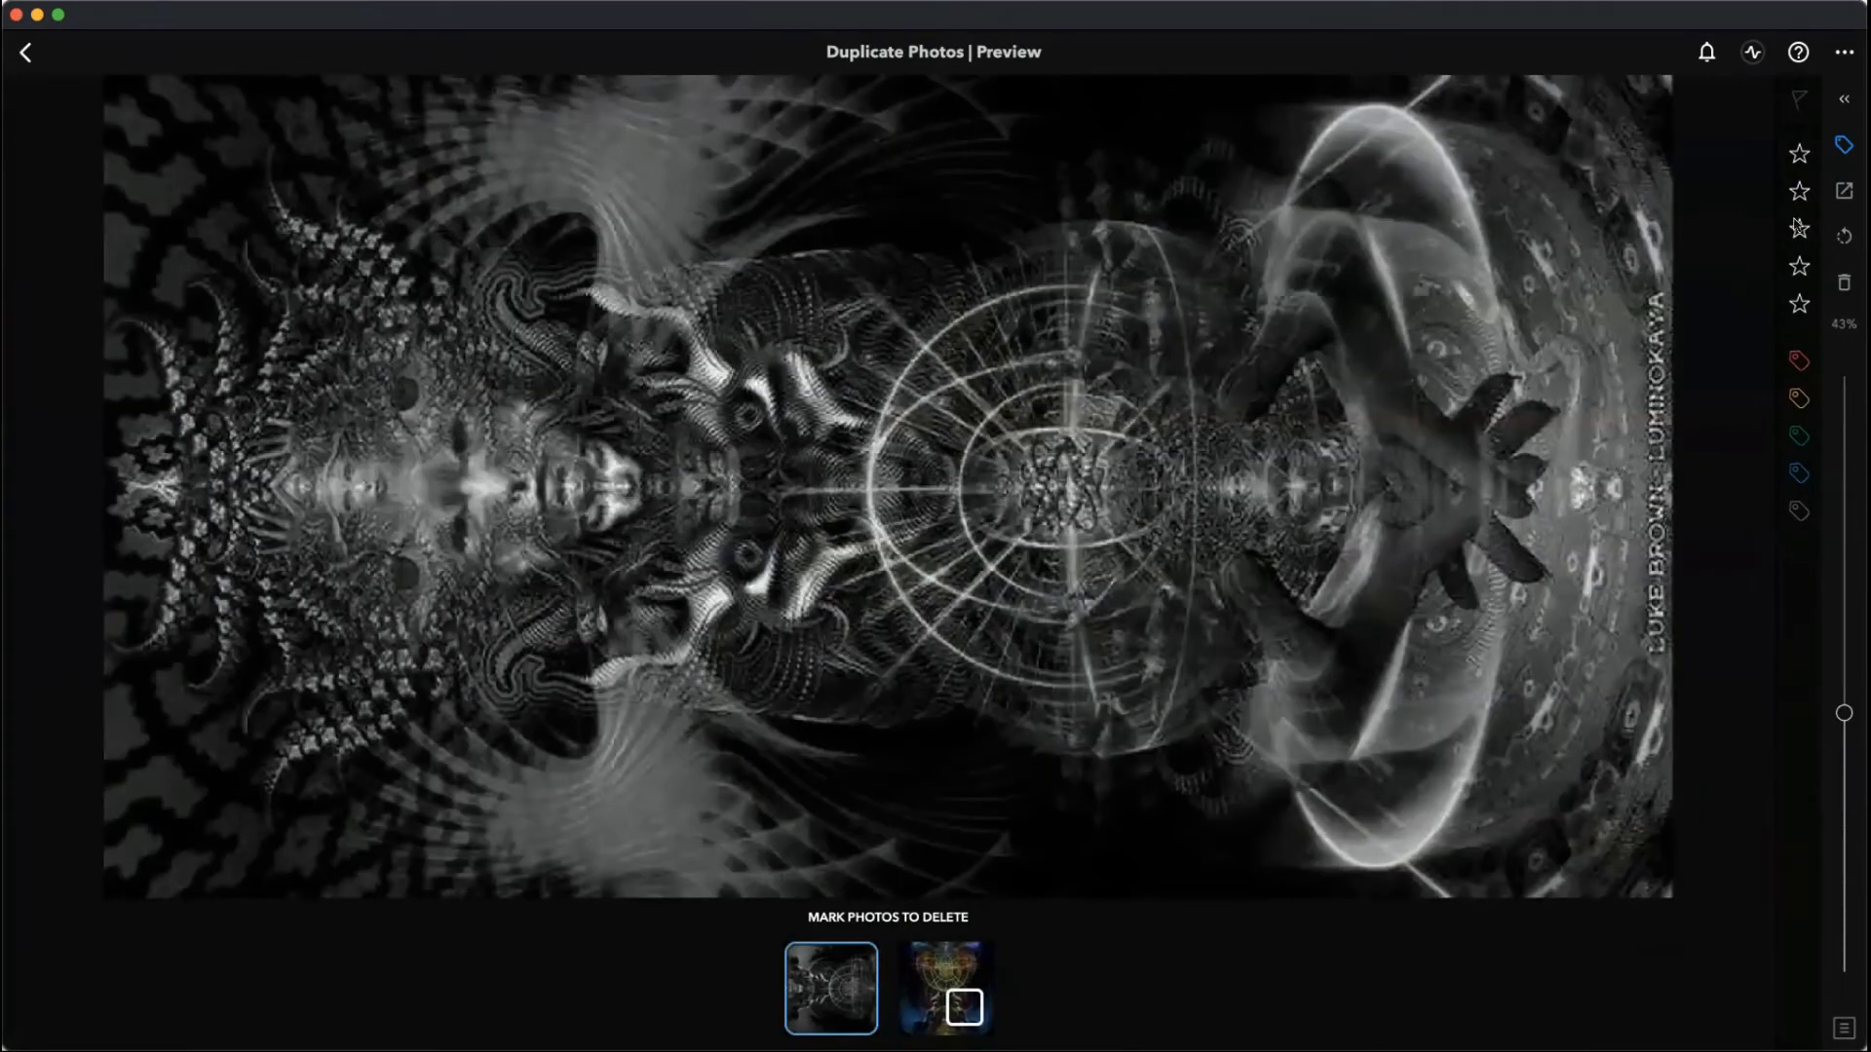
pyautogui.click(1842, 284)
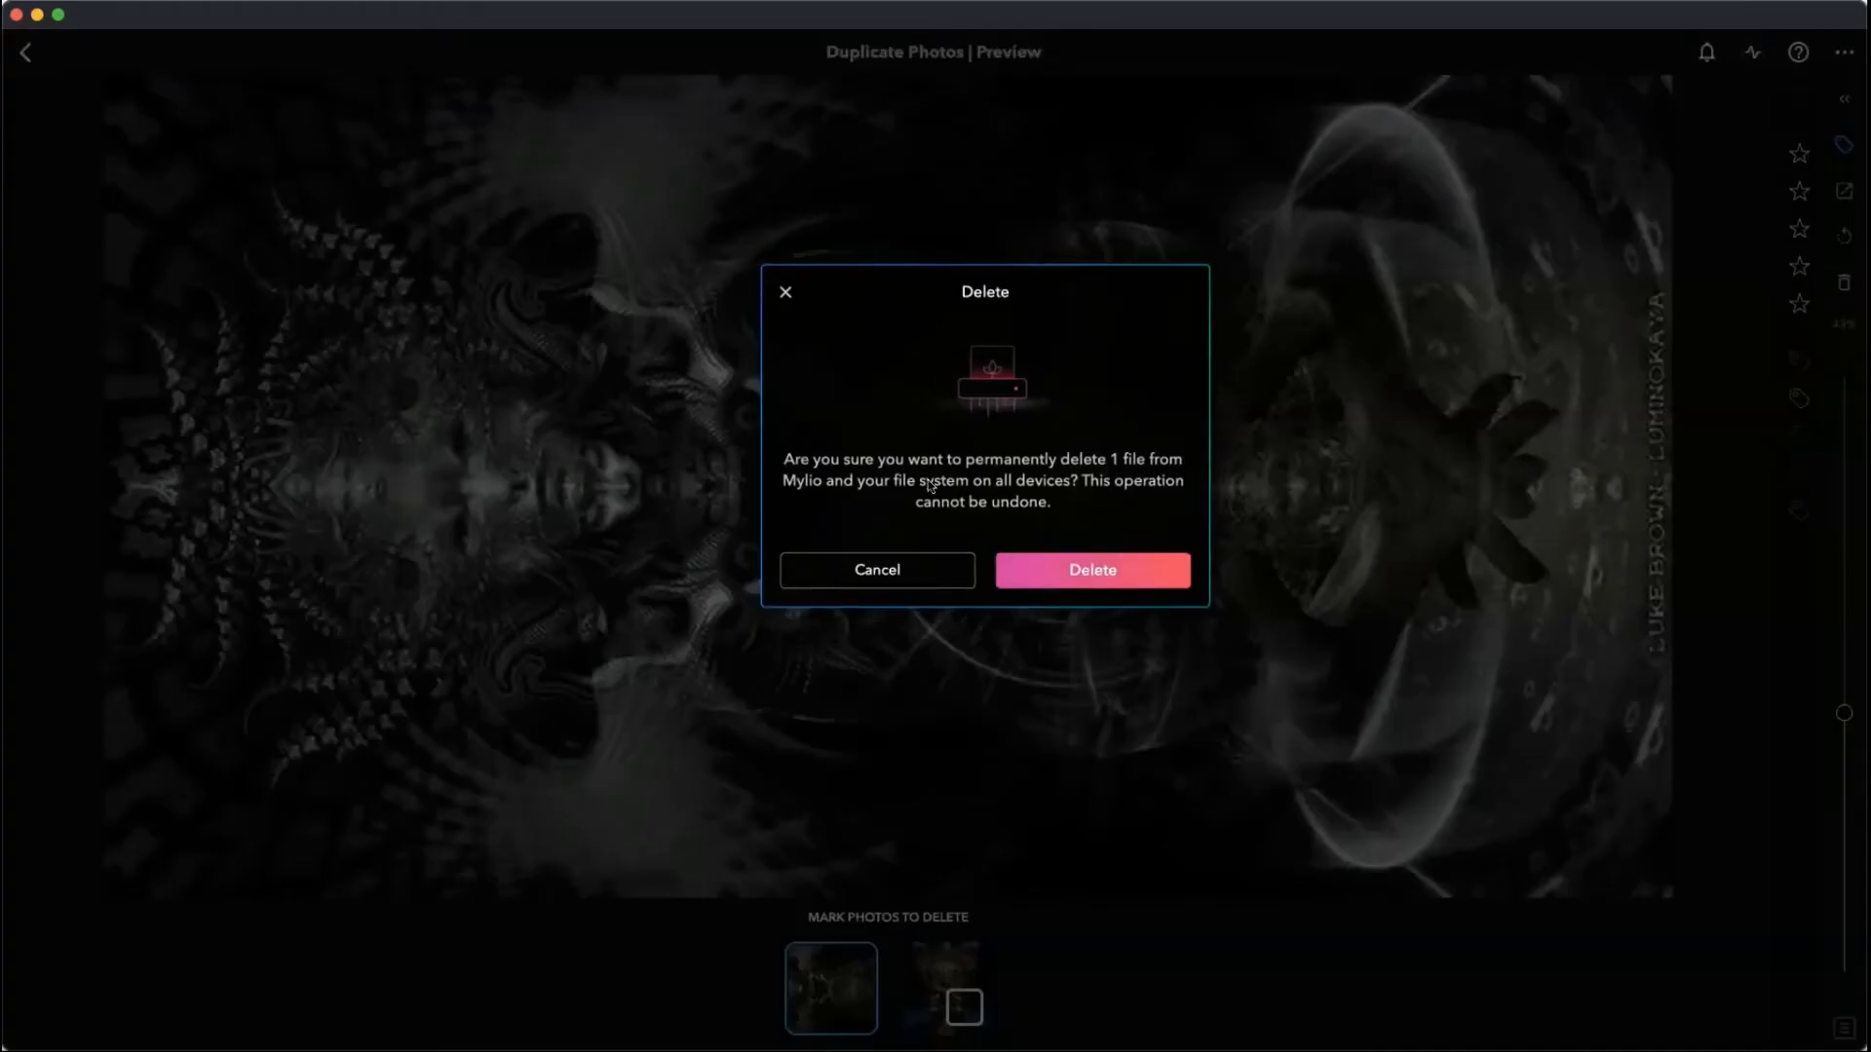
pyautogui.press('Return')
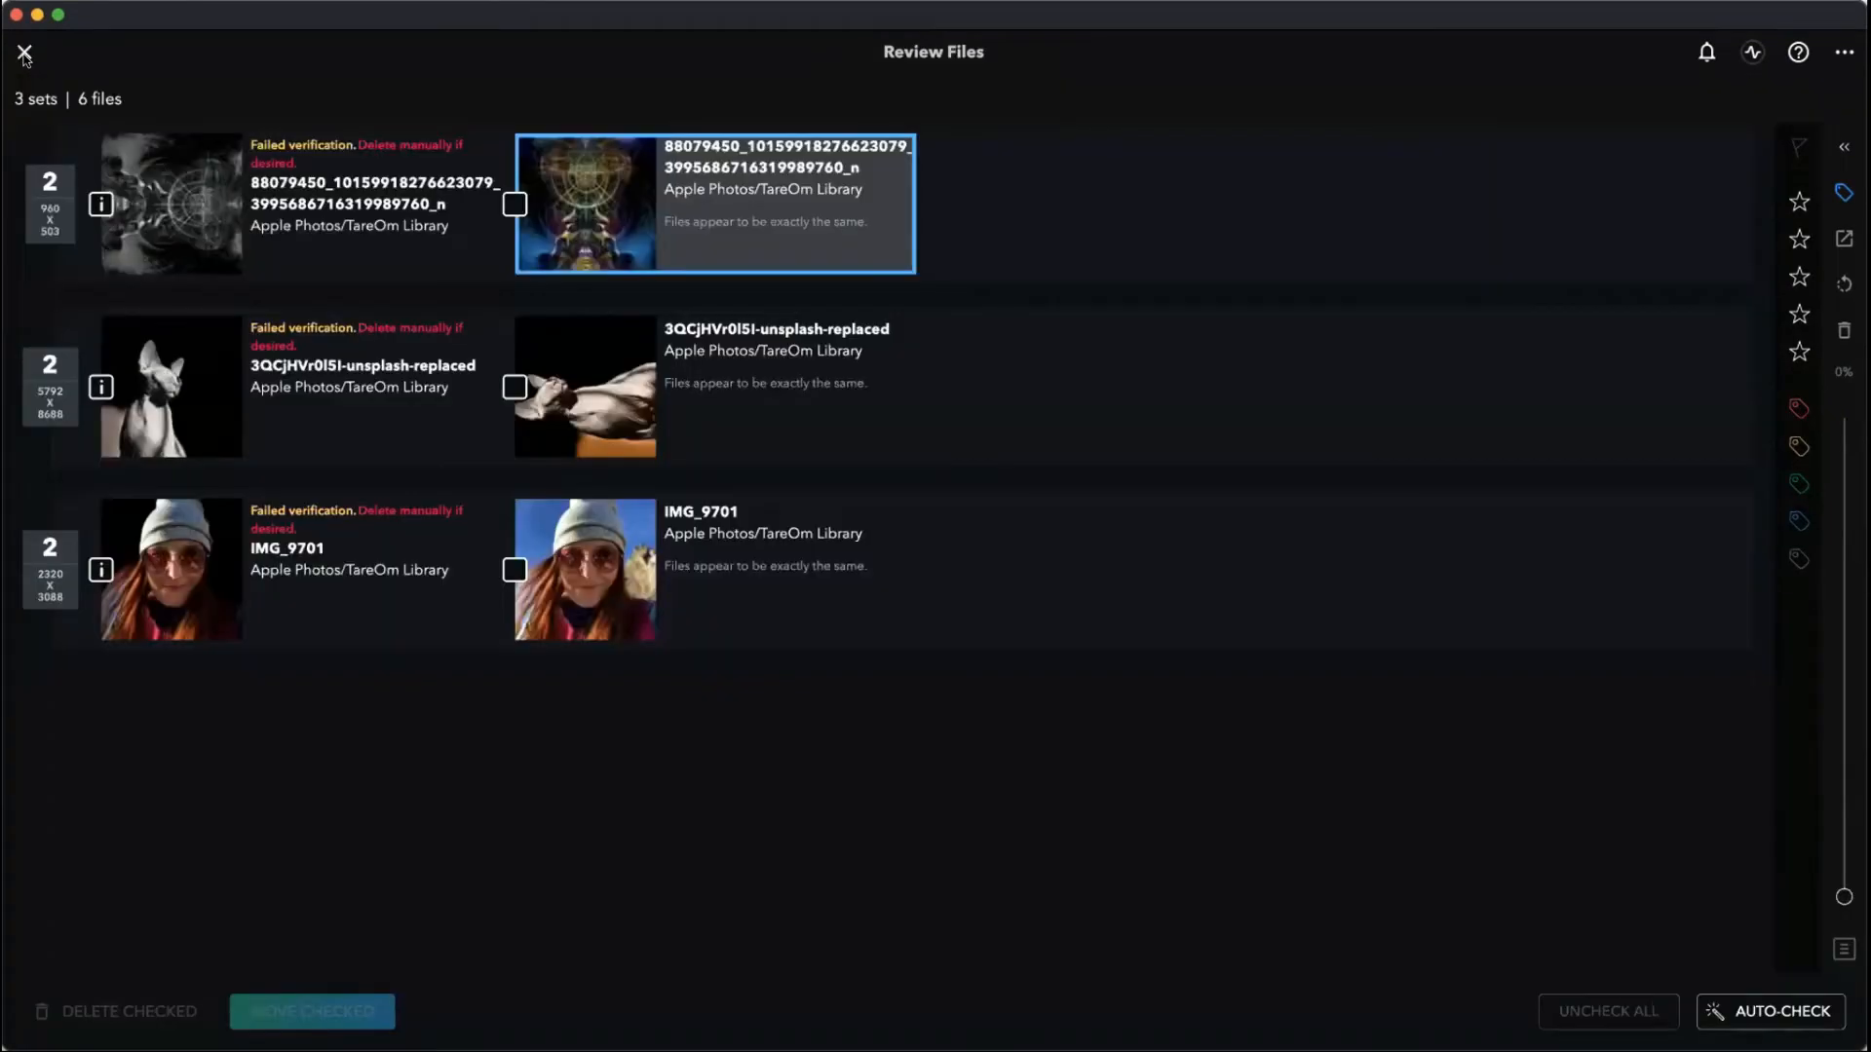
pyautogui.click(25, 52)
pyautogui.click(24, 53)
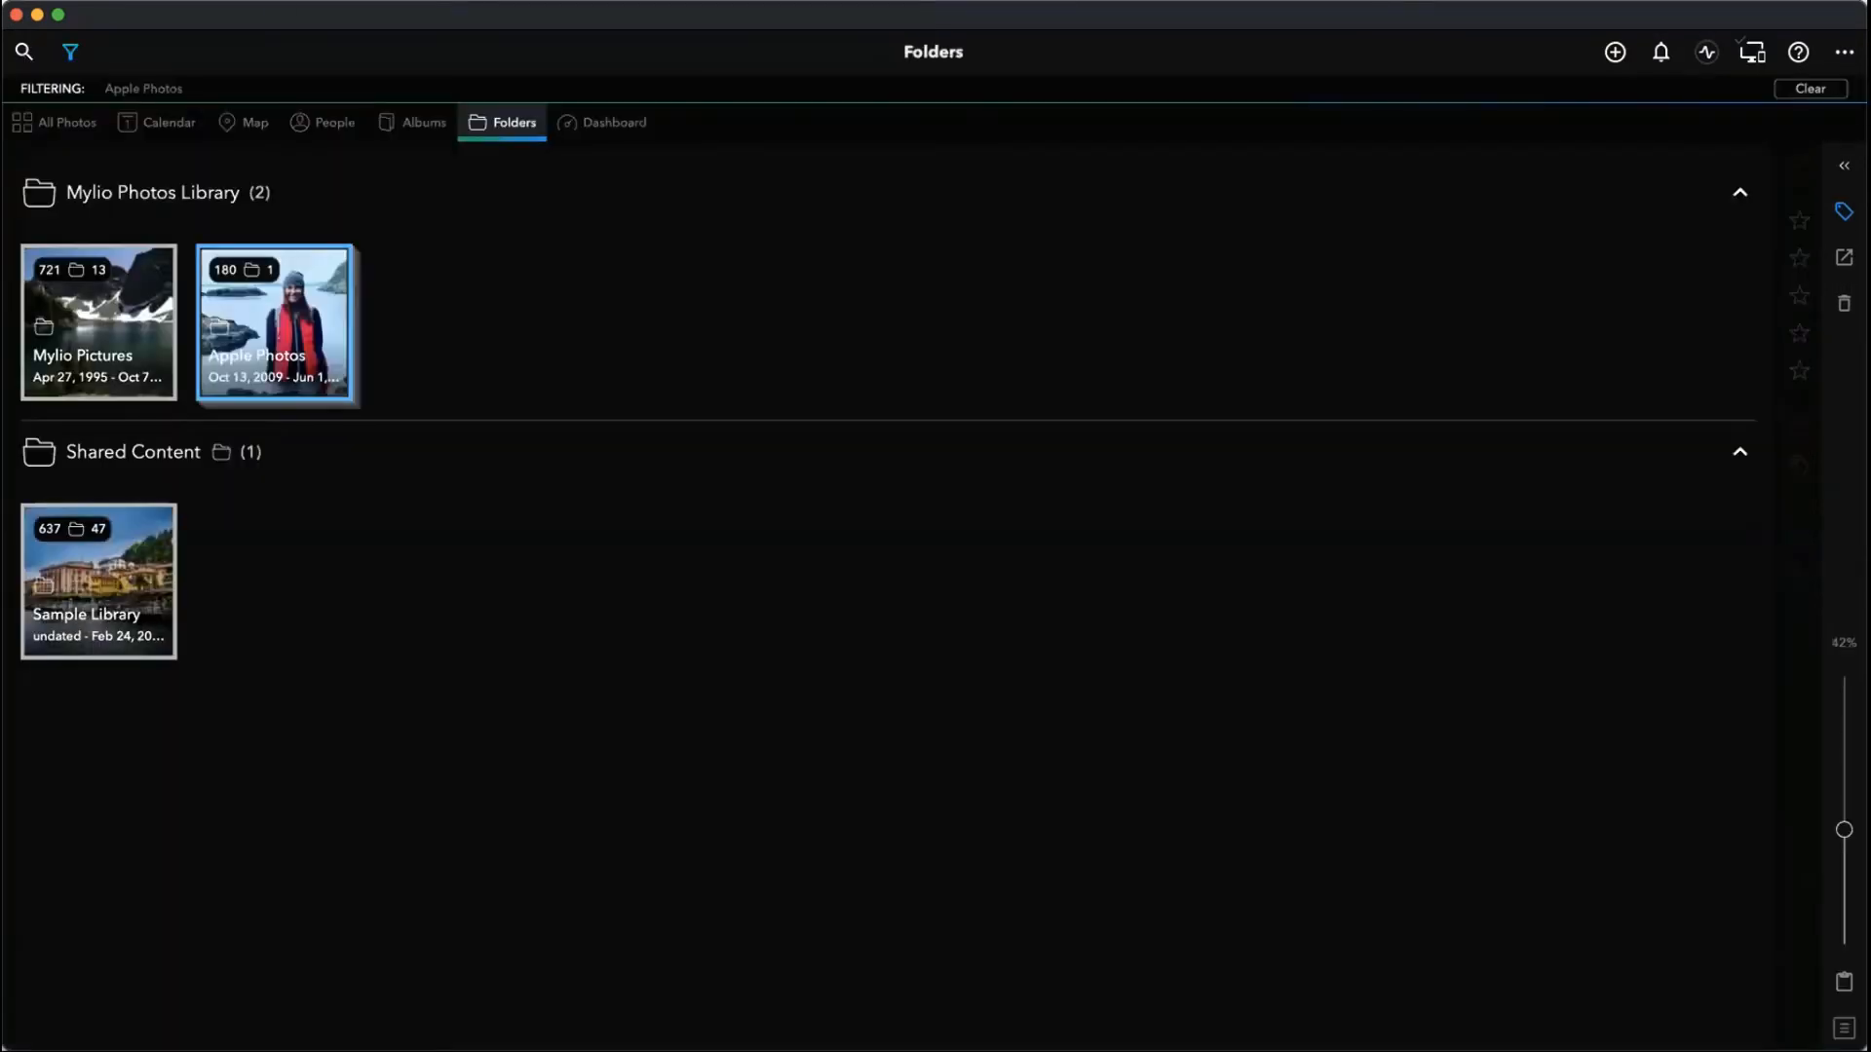
# - Find duplicates for the Apple Photos folder and run auto-check with the existing criteria
pyautogui.rightClick(281, 374)
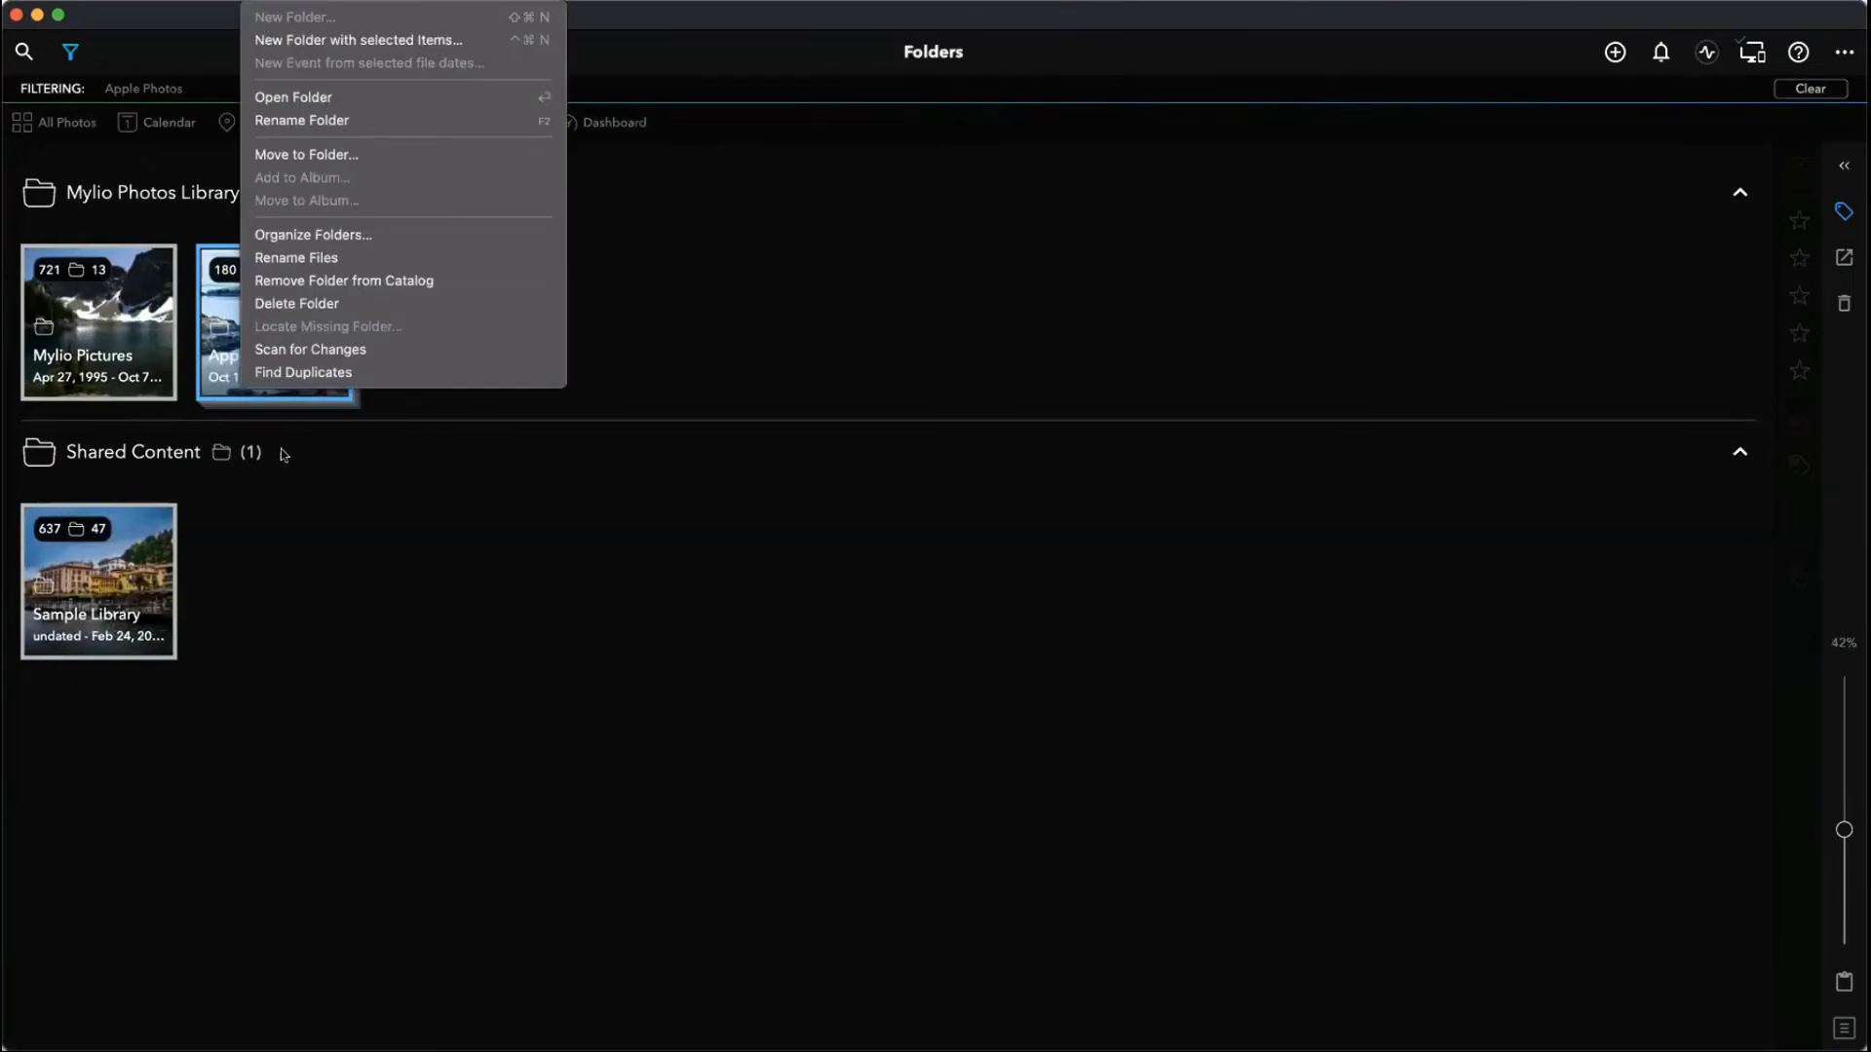
pyautogui.click(281, 375)
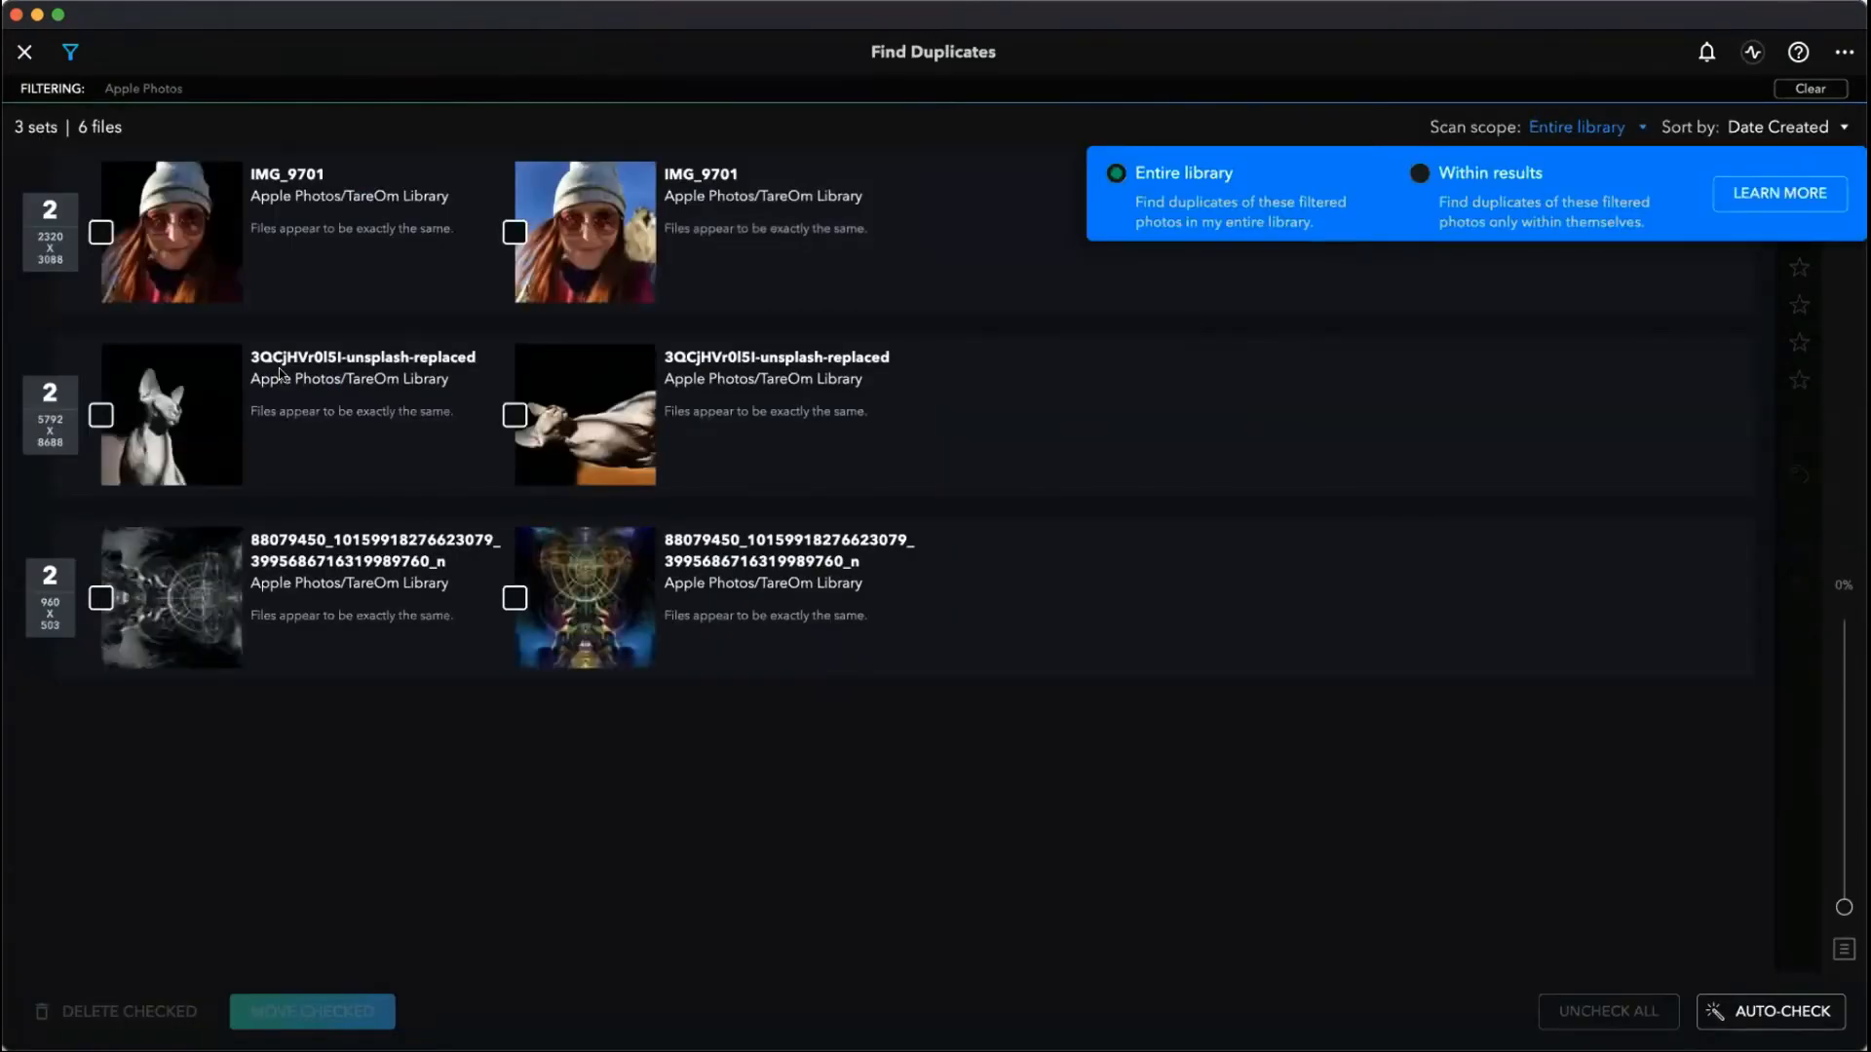
pyautogui.click(777, 124)
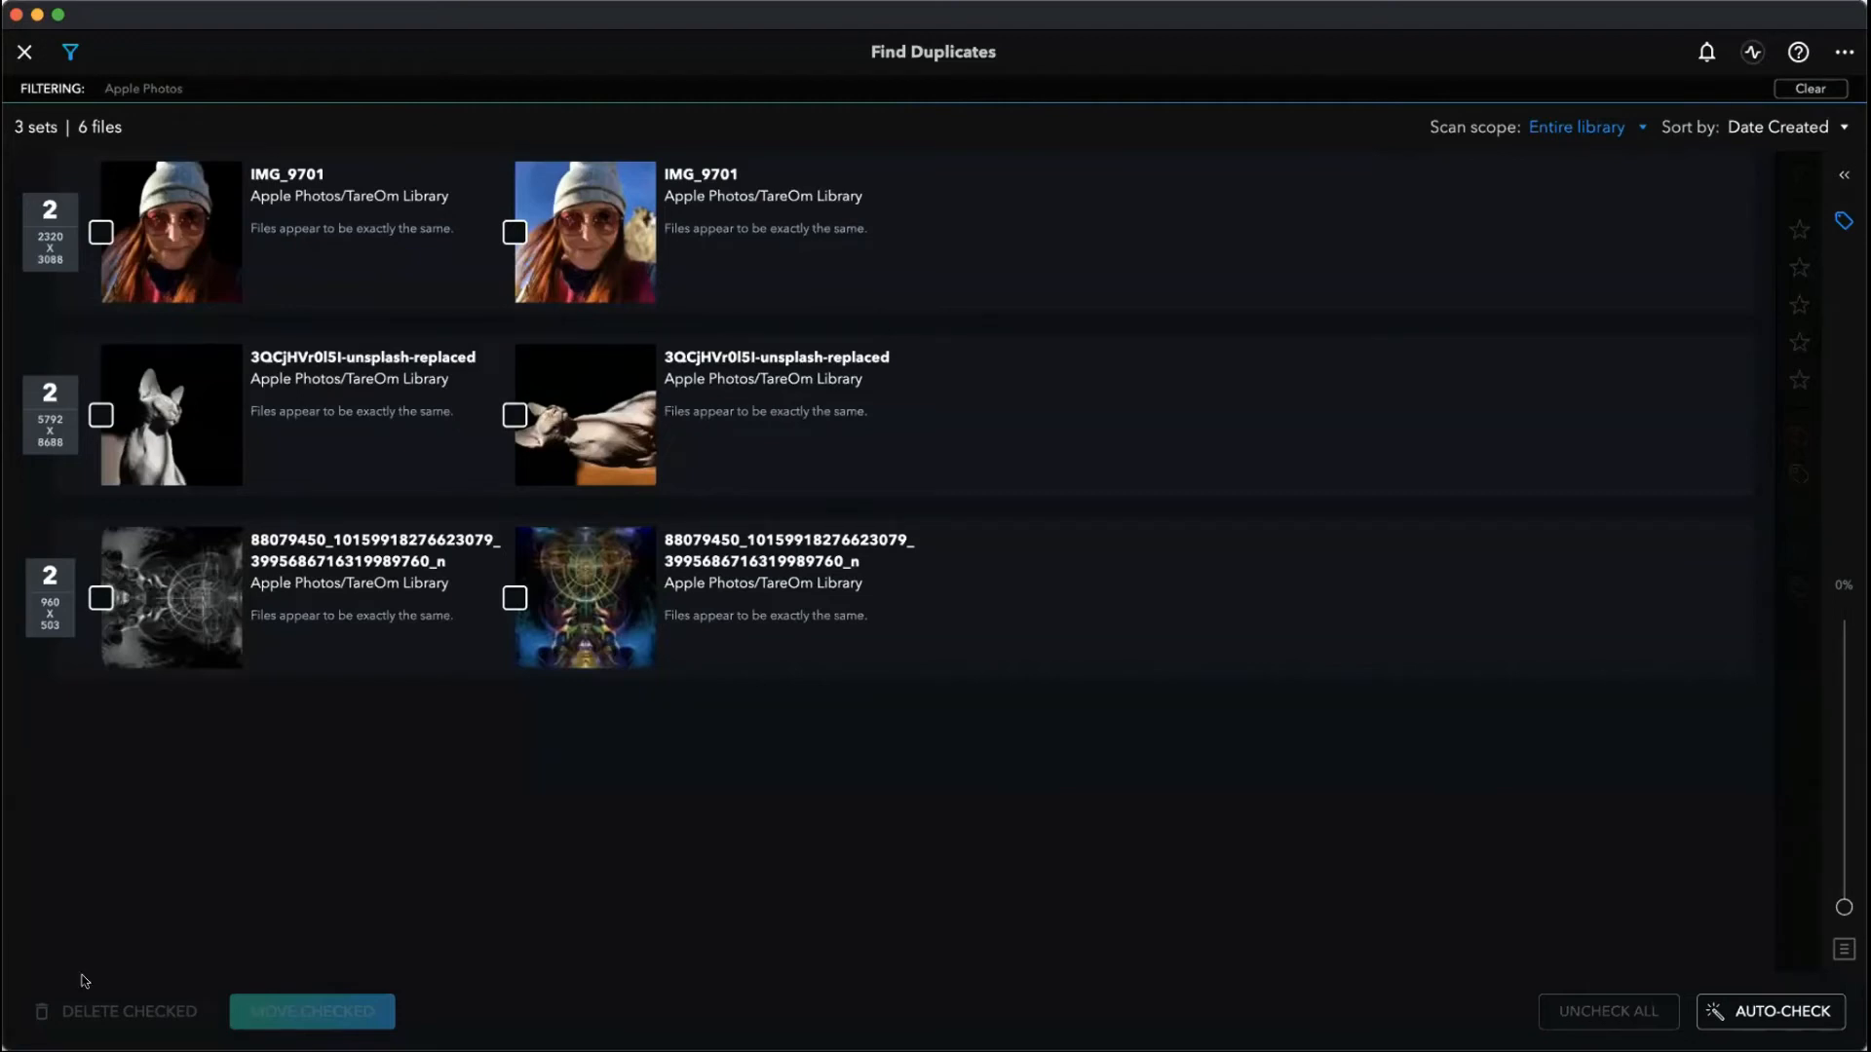
pyautogui.click(1790, 1024)
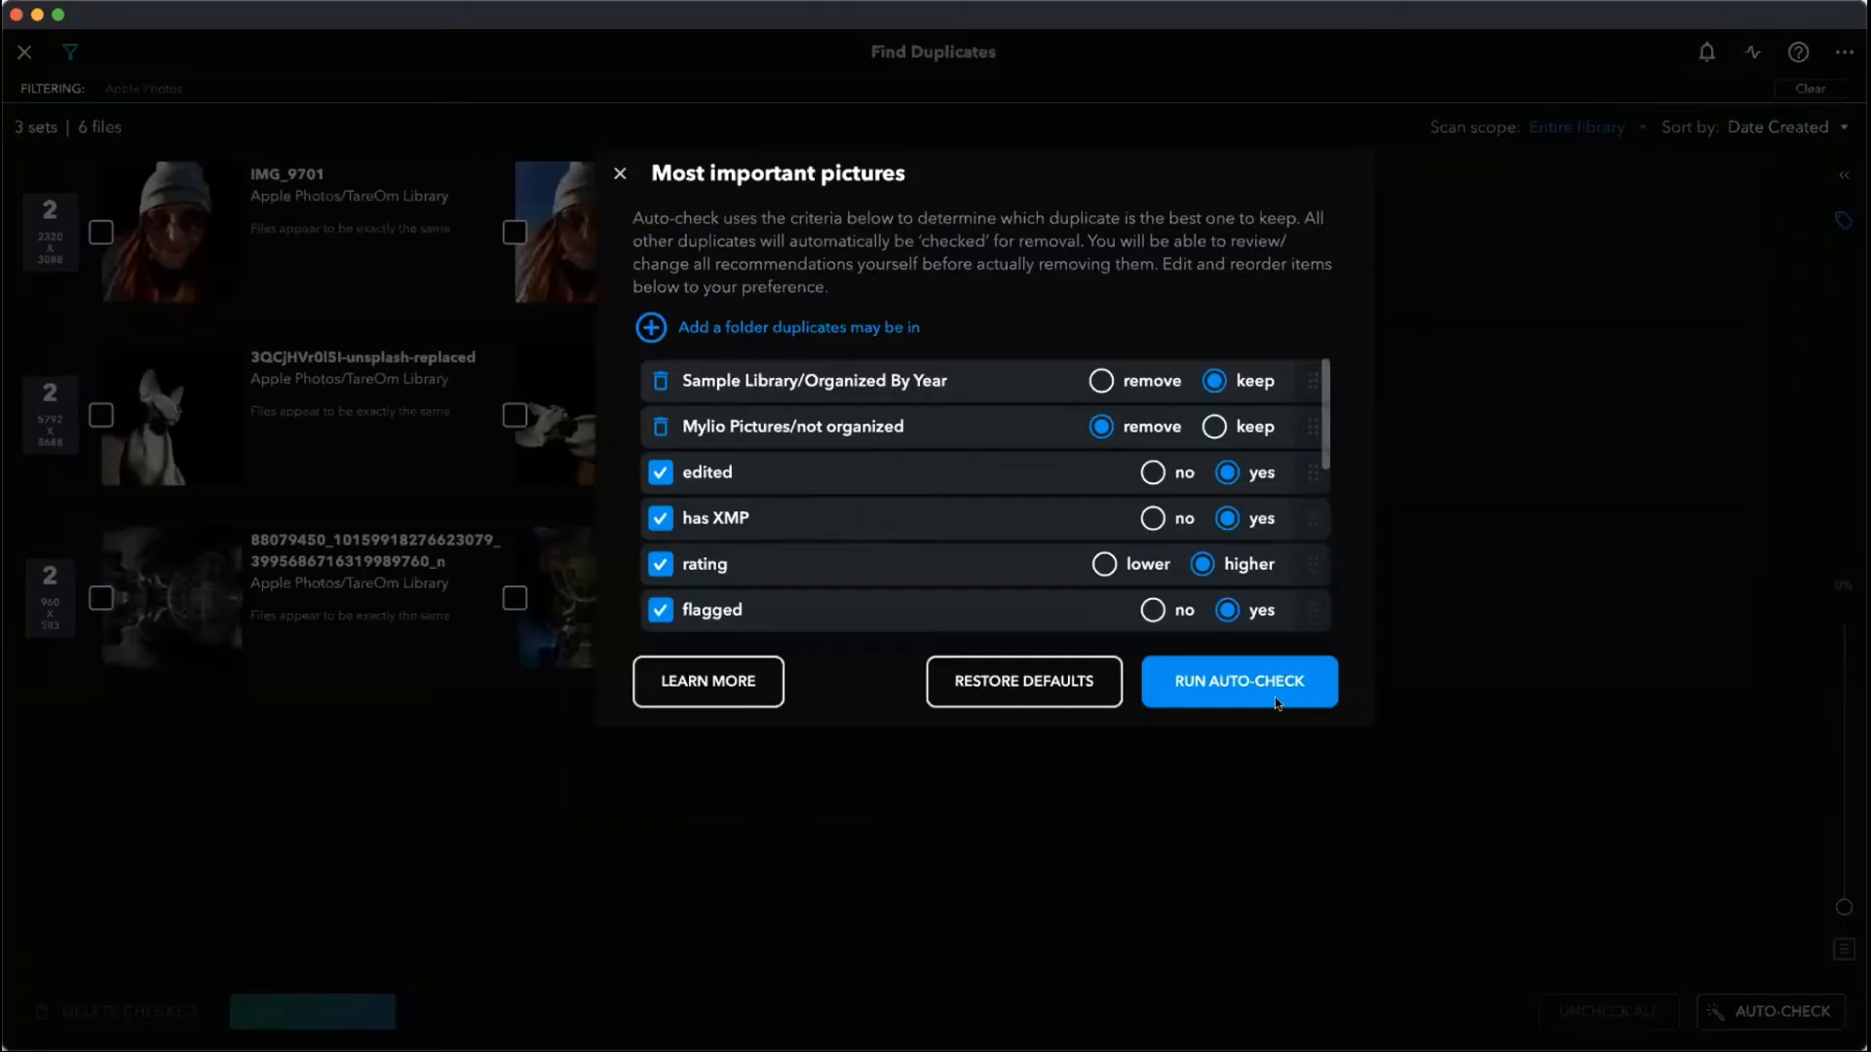
pyautogui.click(1278, 694)
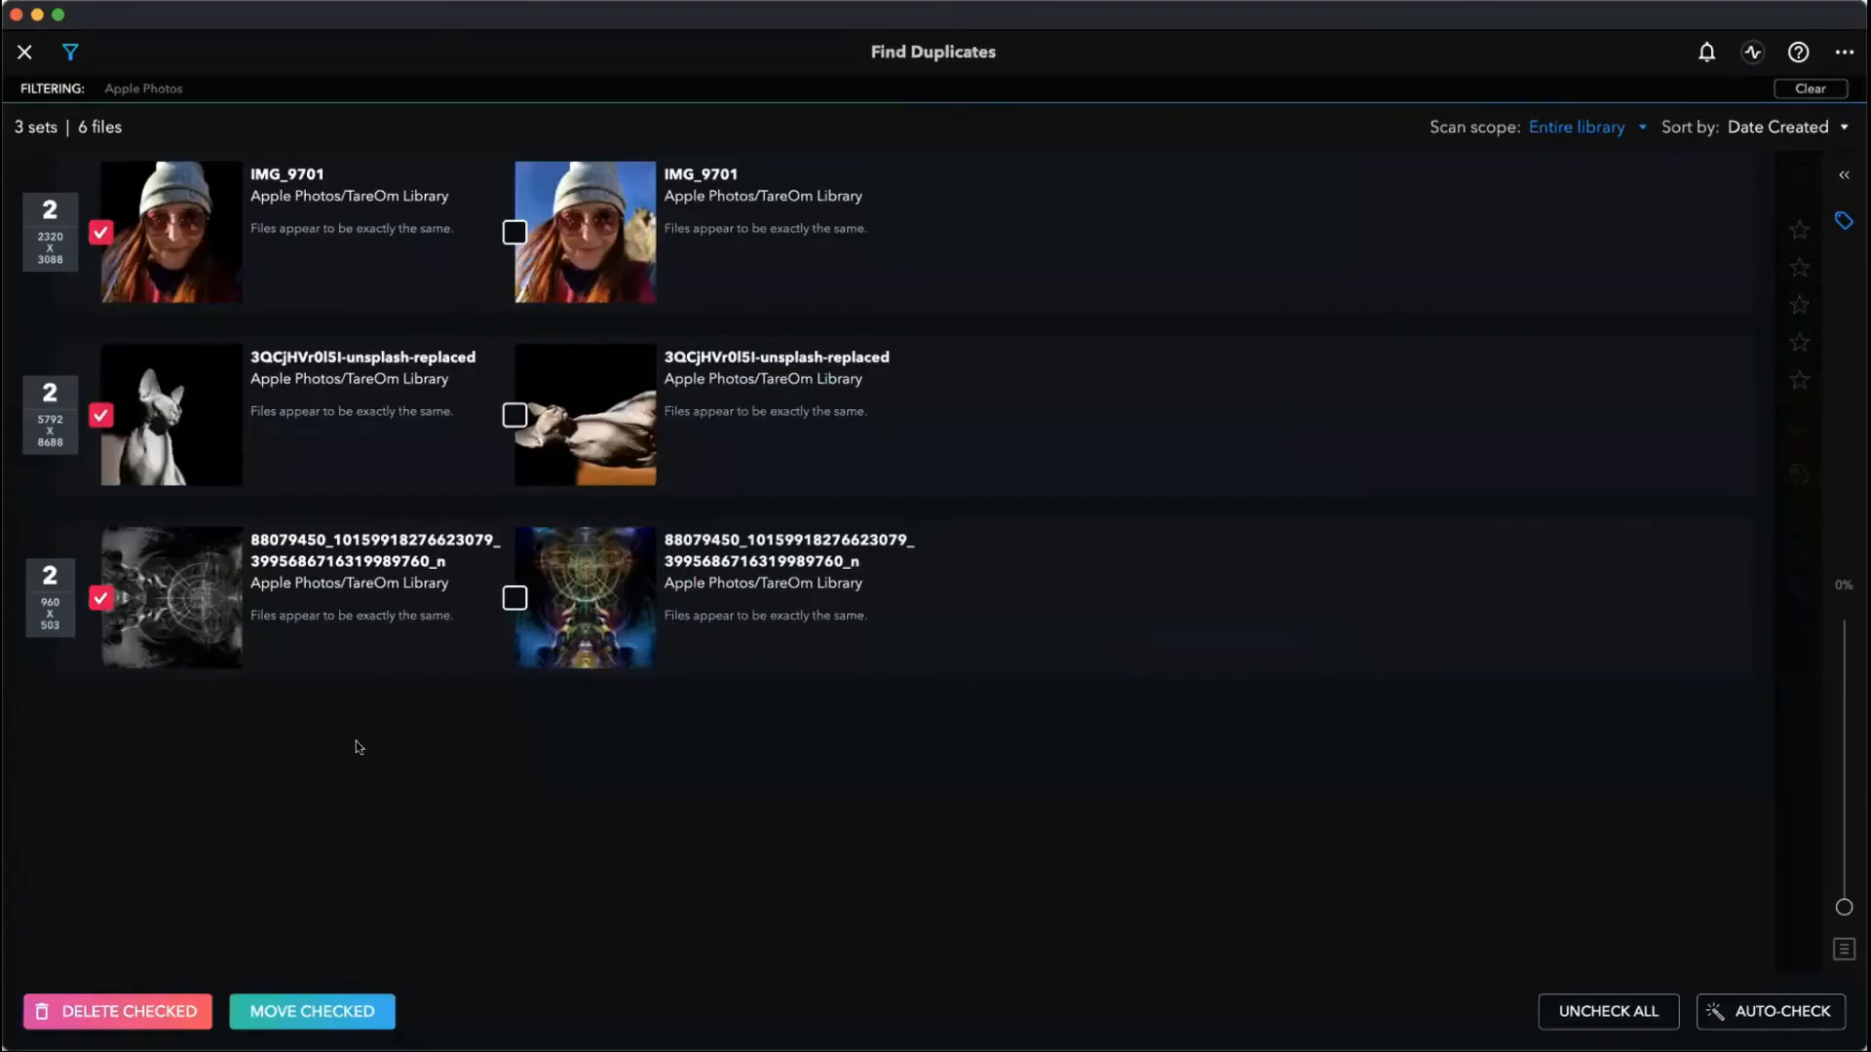
# - Select all checked copies in the Apple Photos duplicate sets and permanently delete those files
pyautogui.rightClick(326, 577)
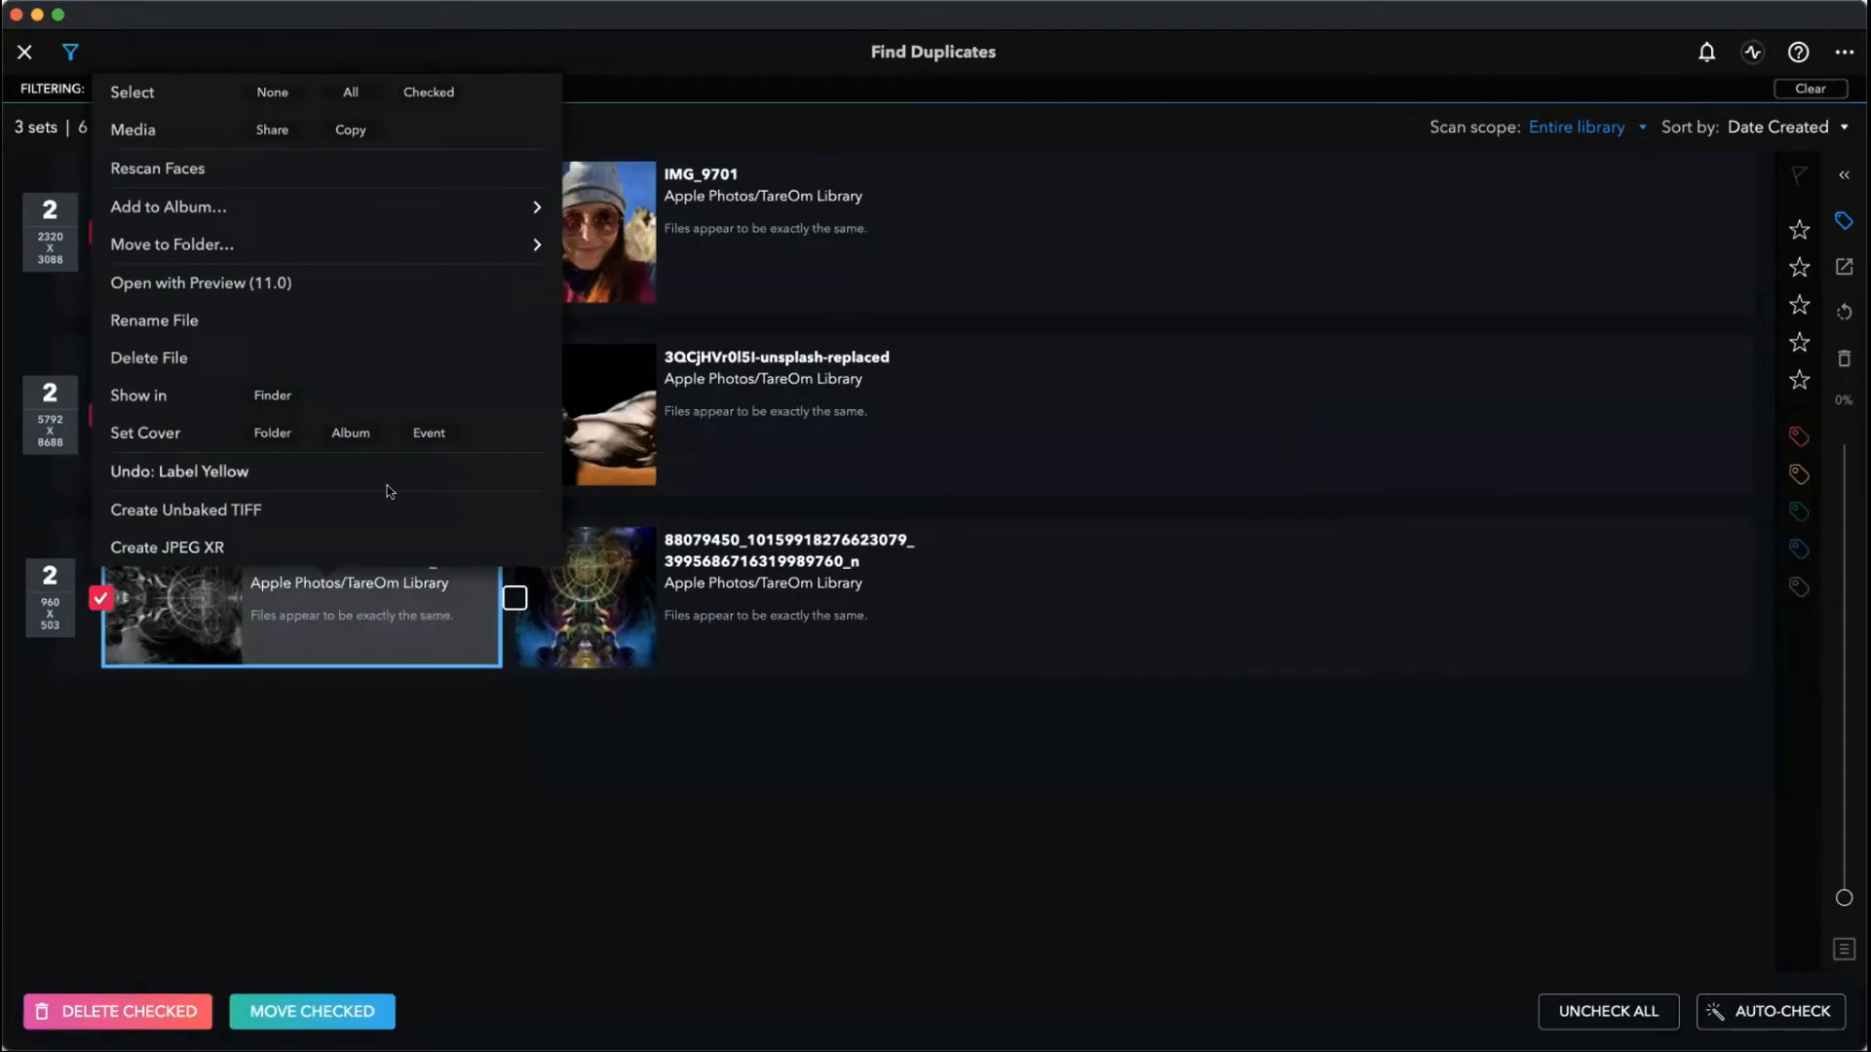
pyautogui.click(430, 94)
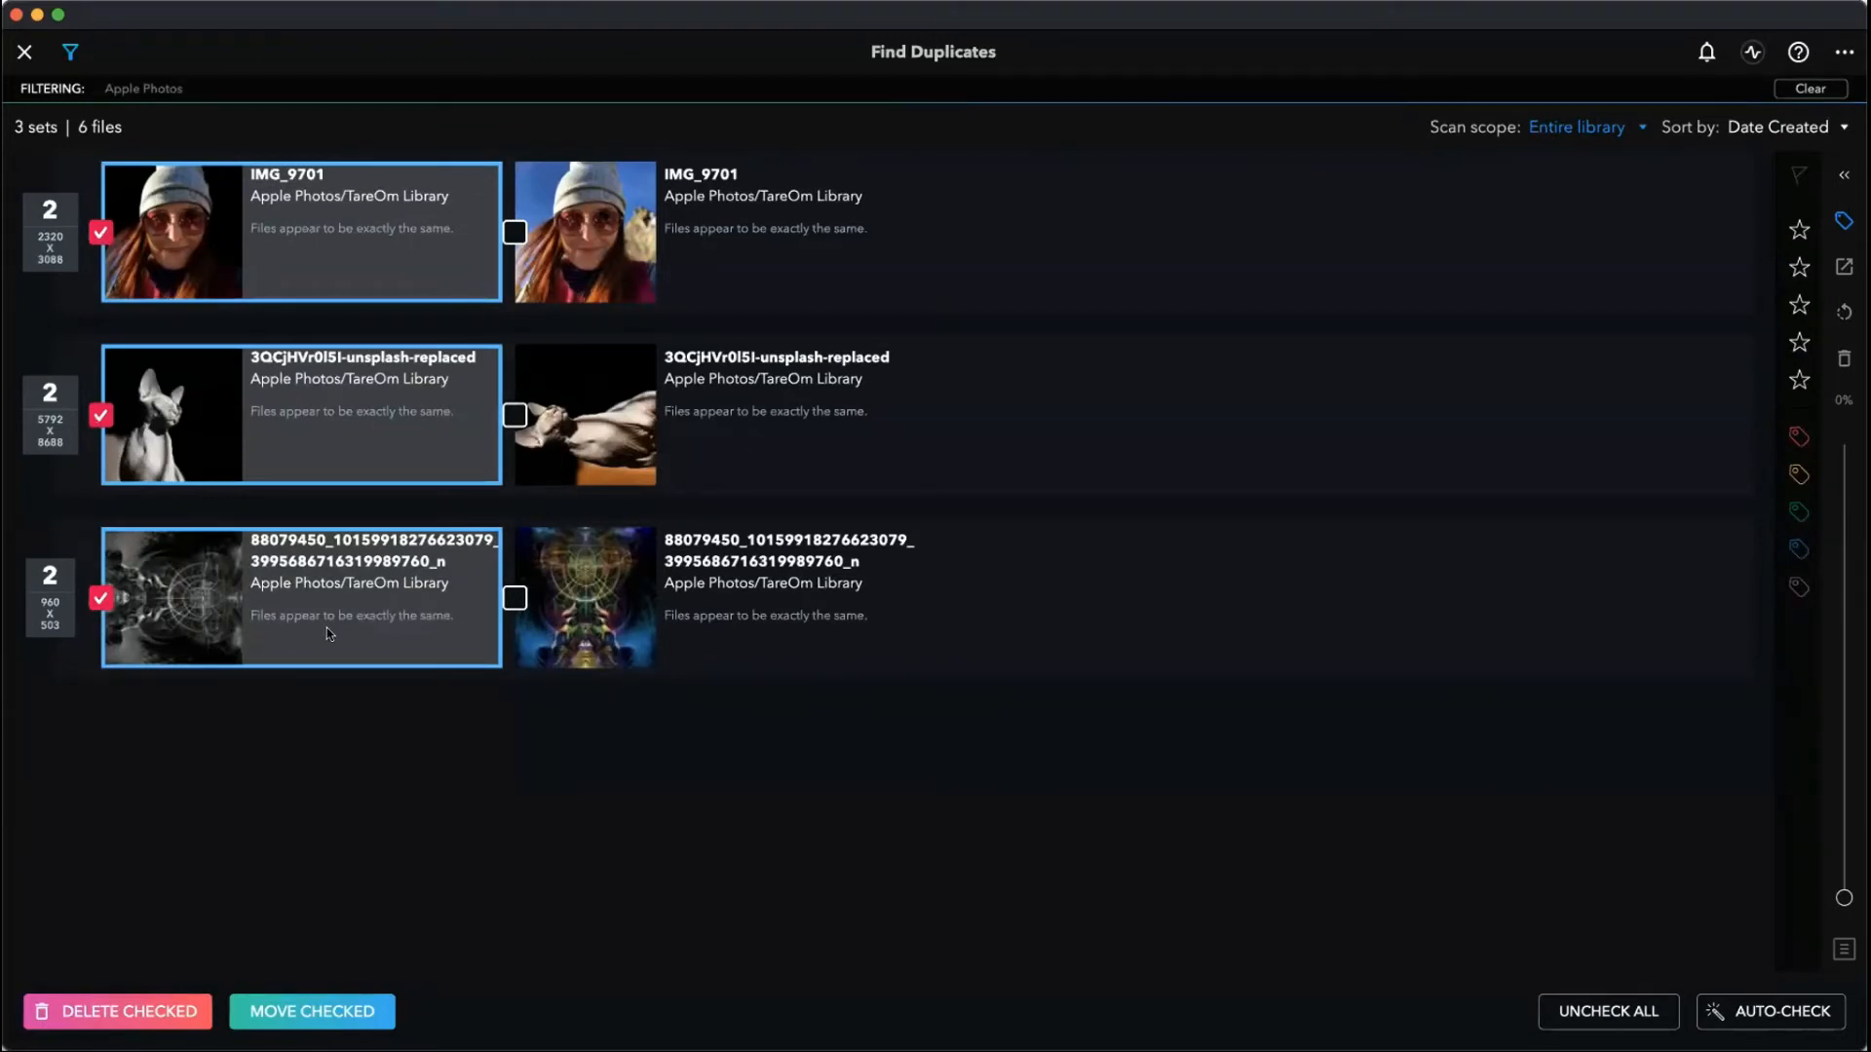
pyautogui.click(1843, 358)
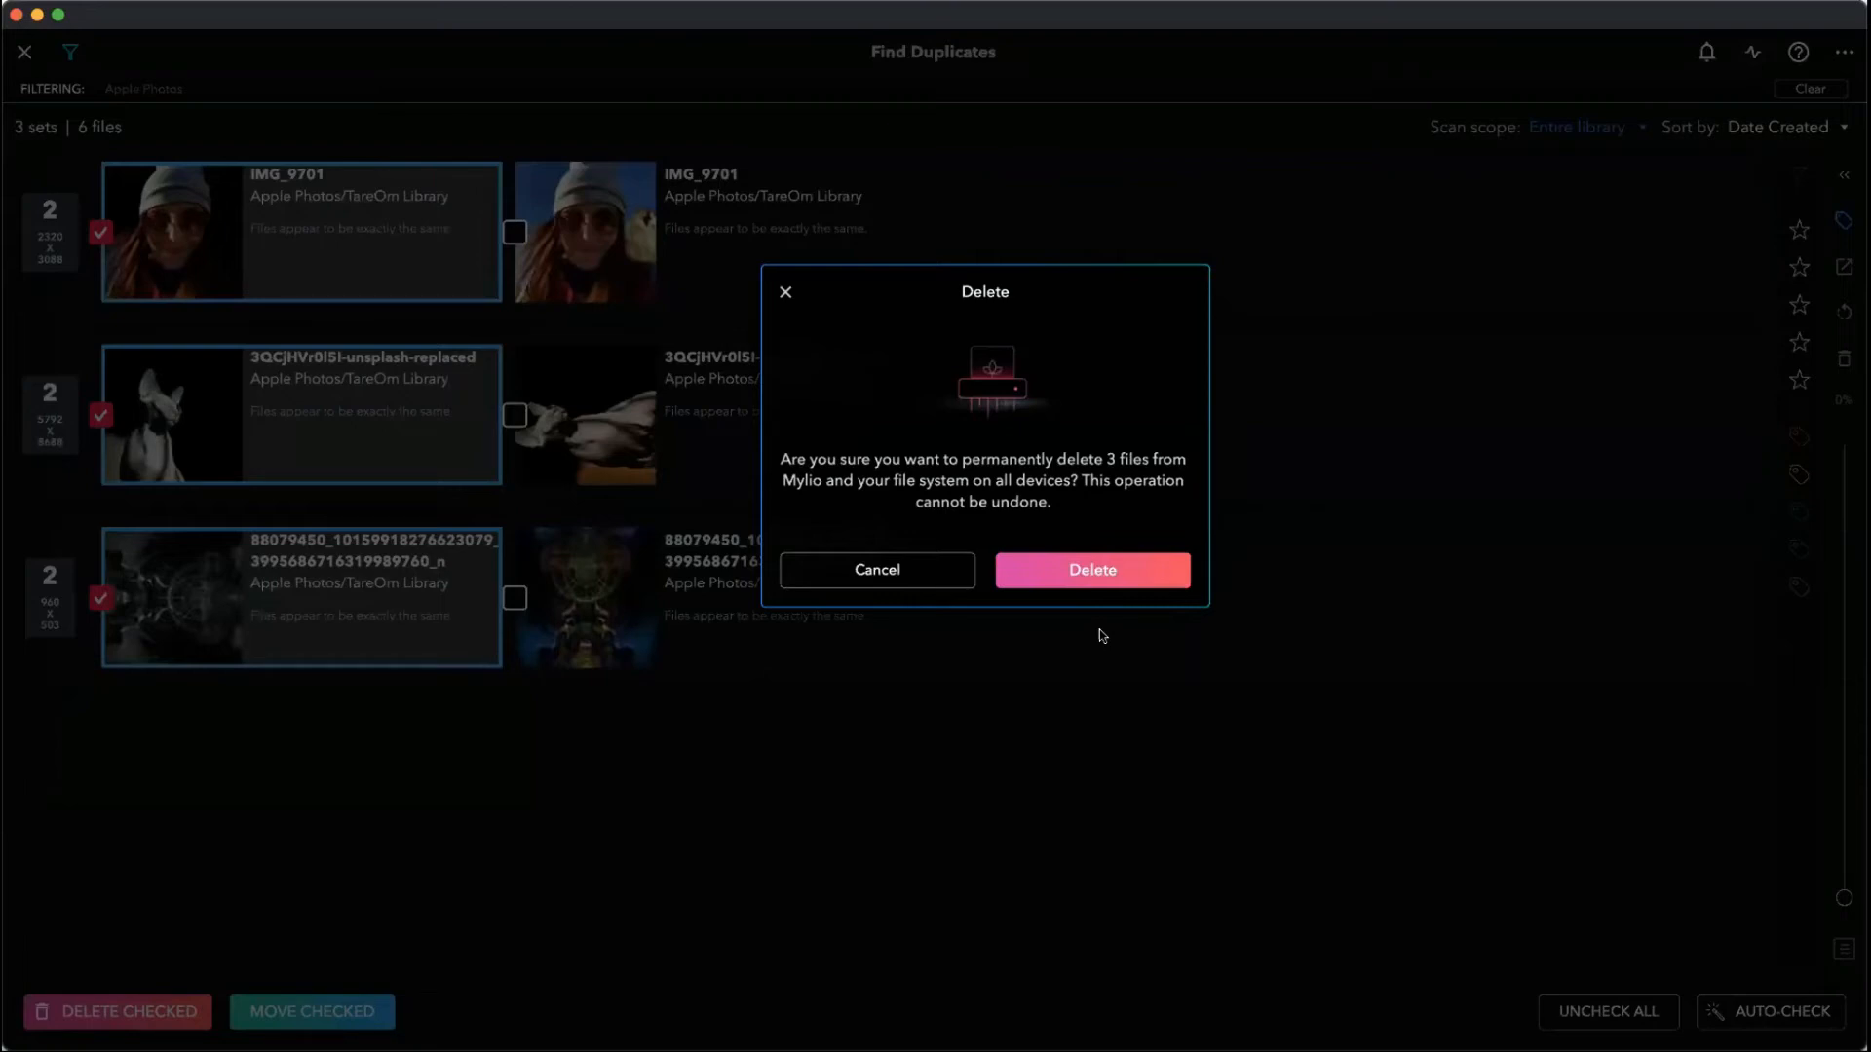
pyautogui.click(1078, 571)
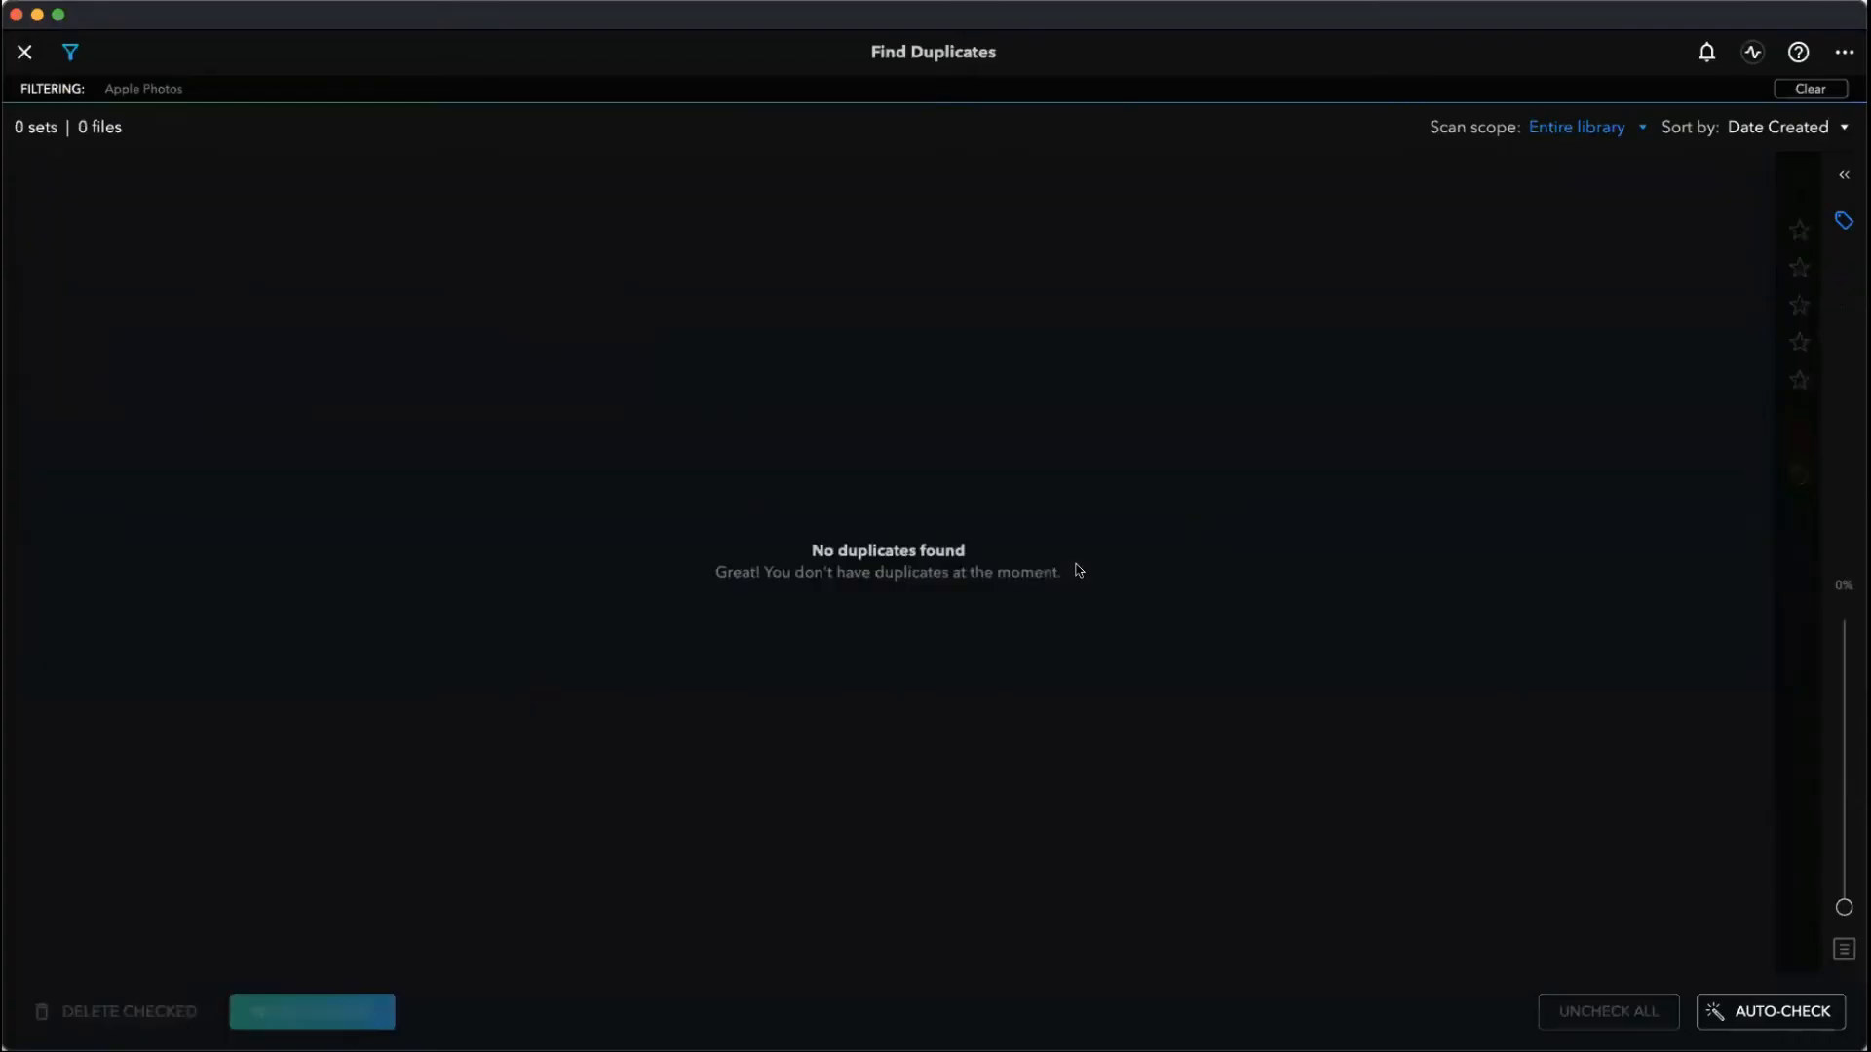
# - Find duplicates again after leaving the empty results, and clear the Apple Photos filter to cover the whole library
pyautogui.click(23, 52)
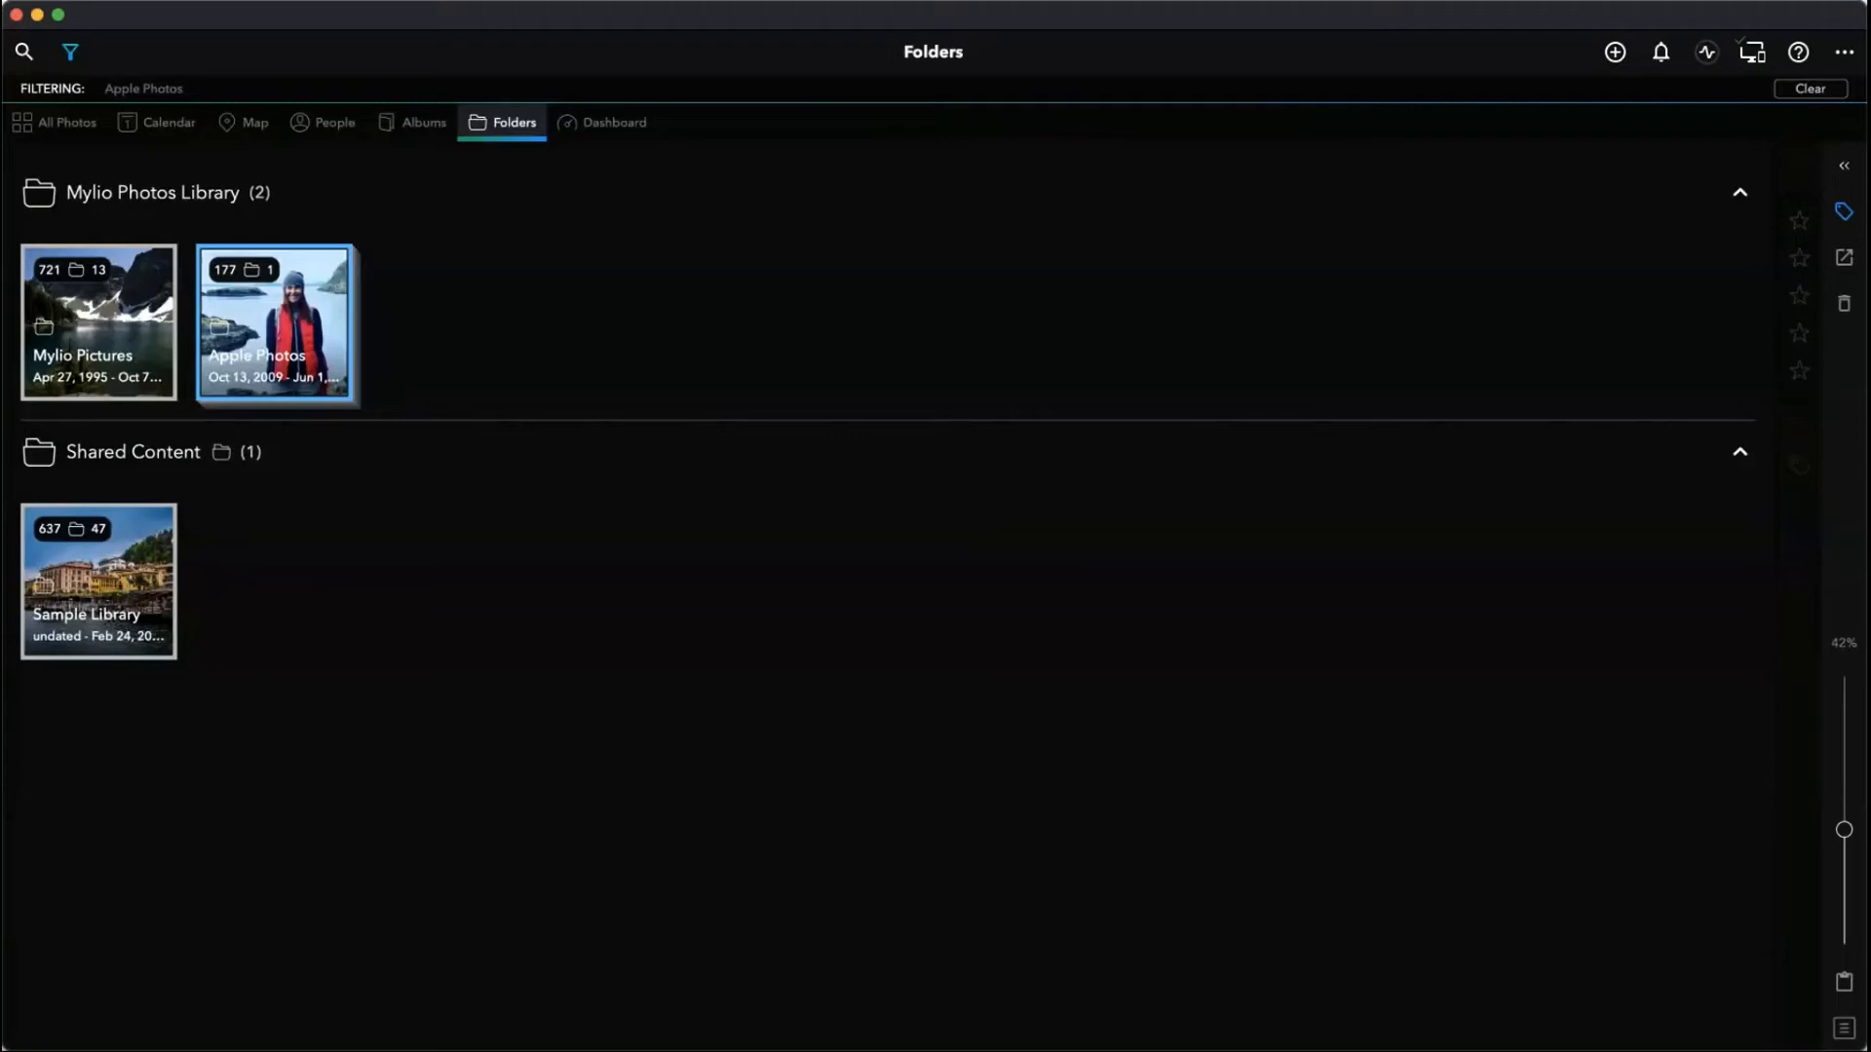
pyautogui.click(263, 1)
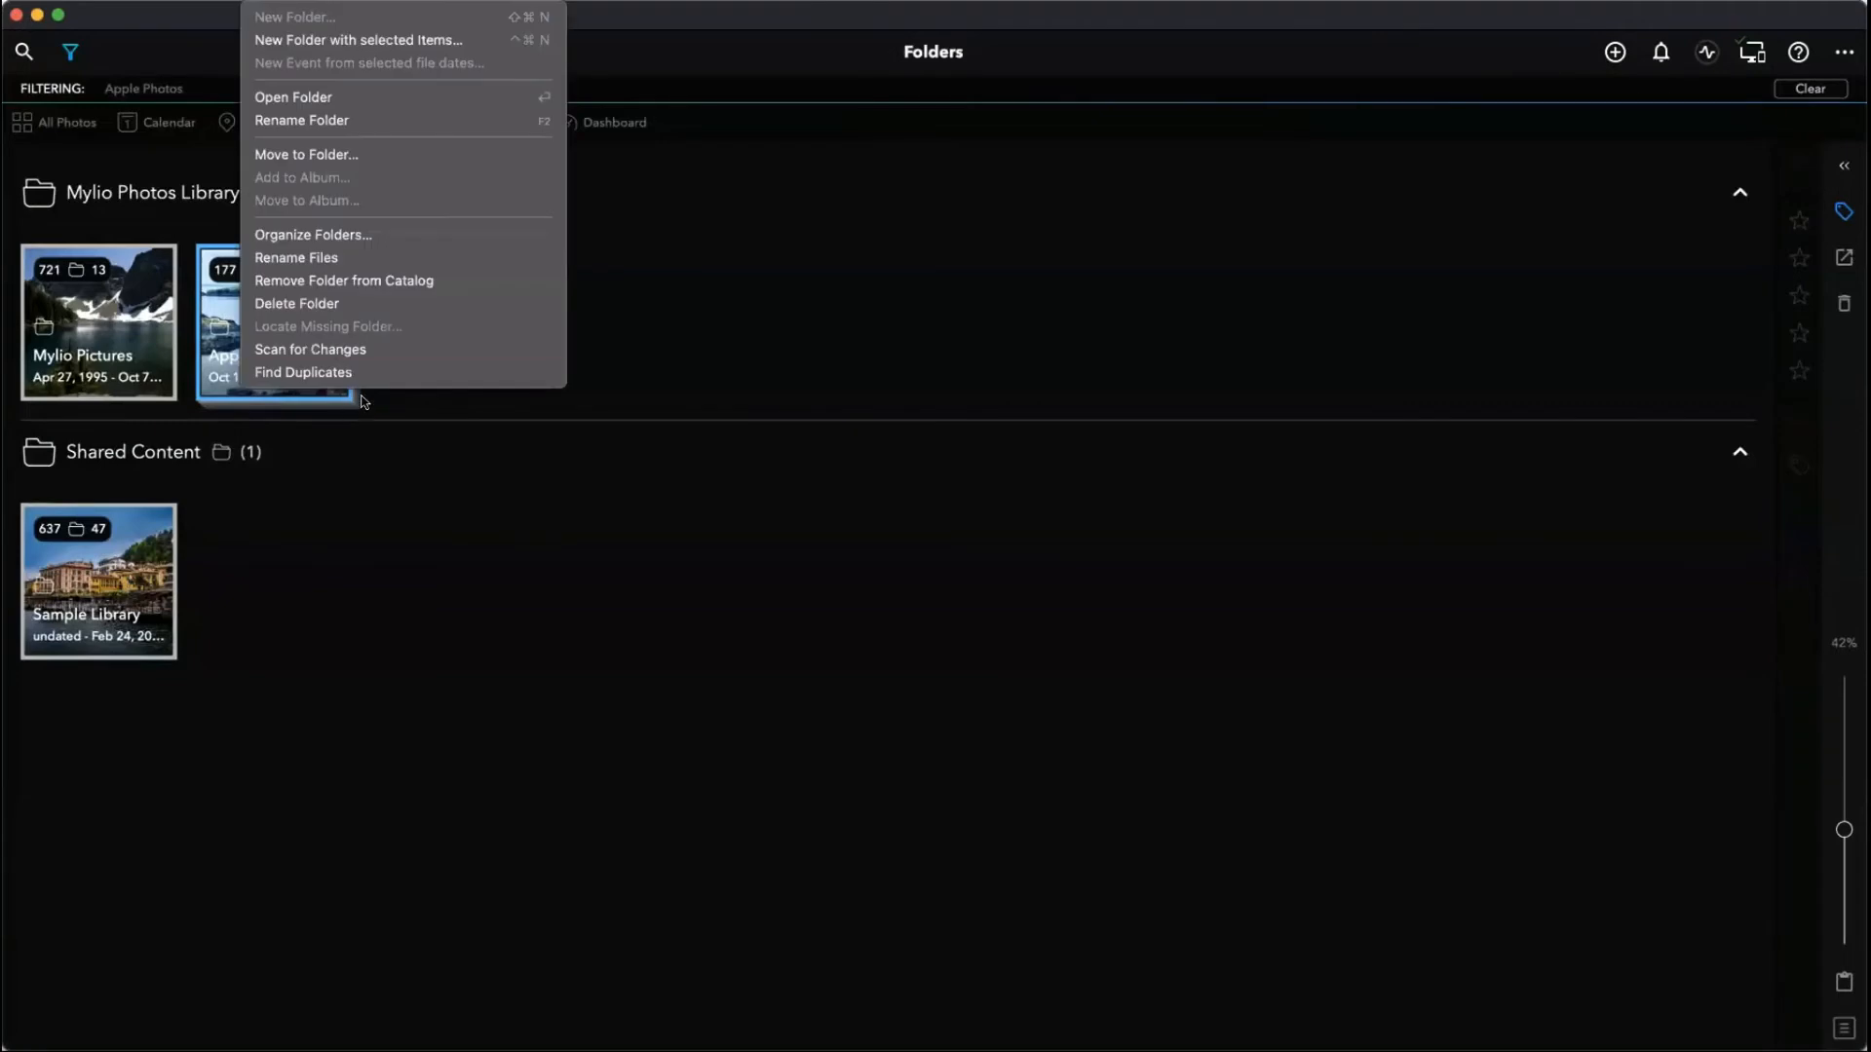
pyautogui.click(323, 374)
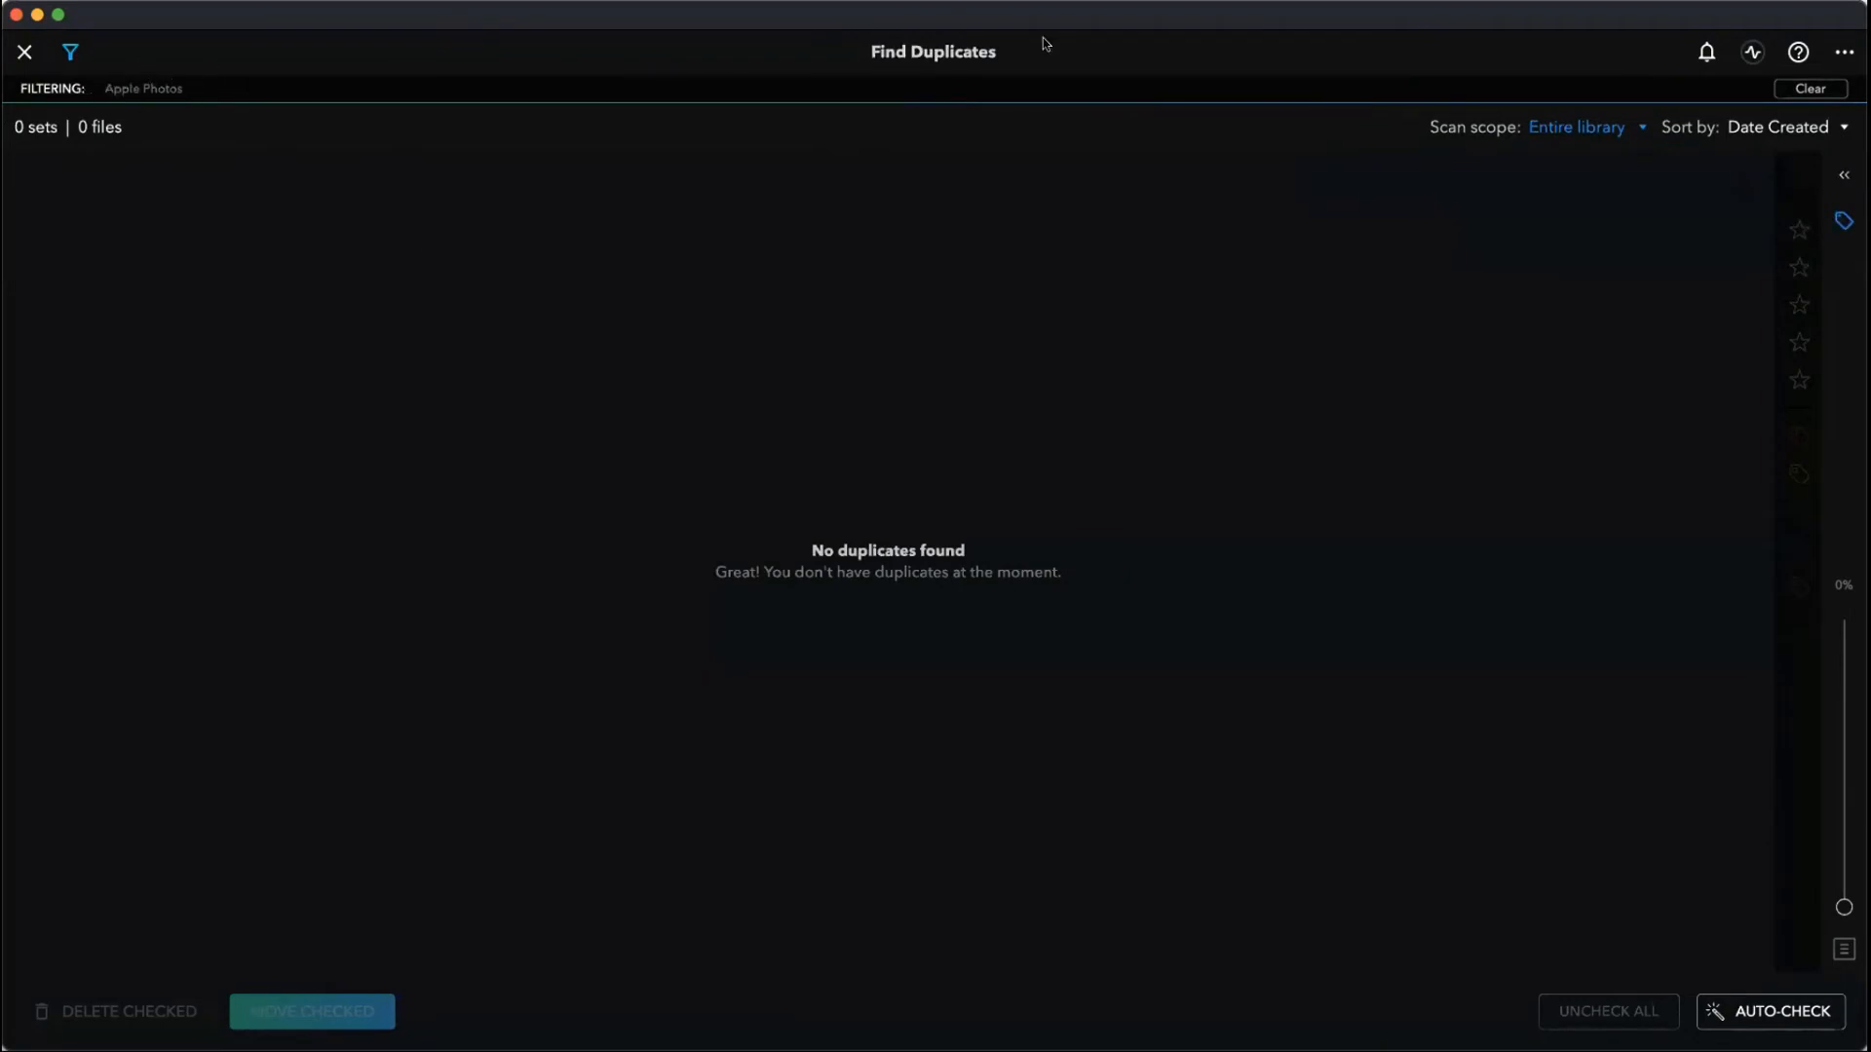
pyautogui.click(1812, 88)
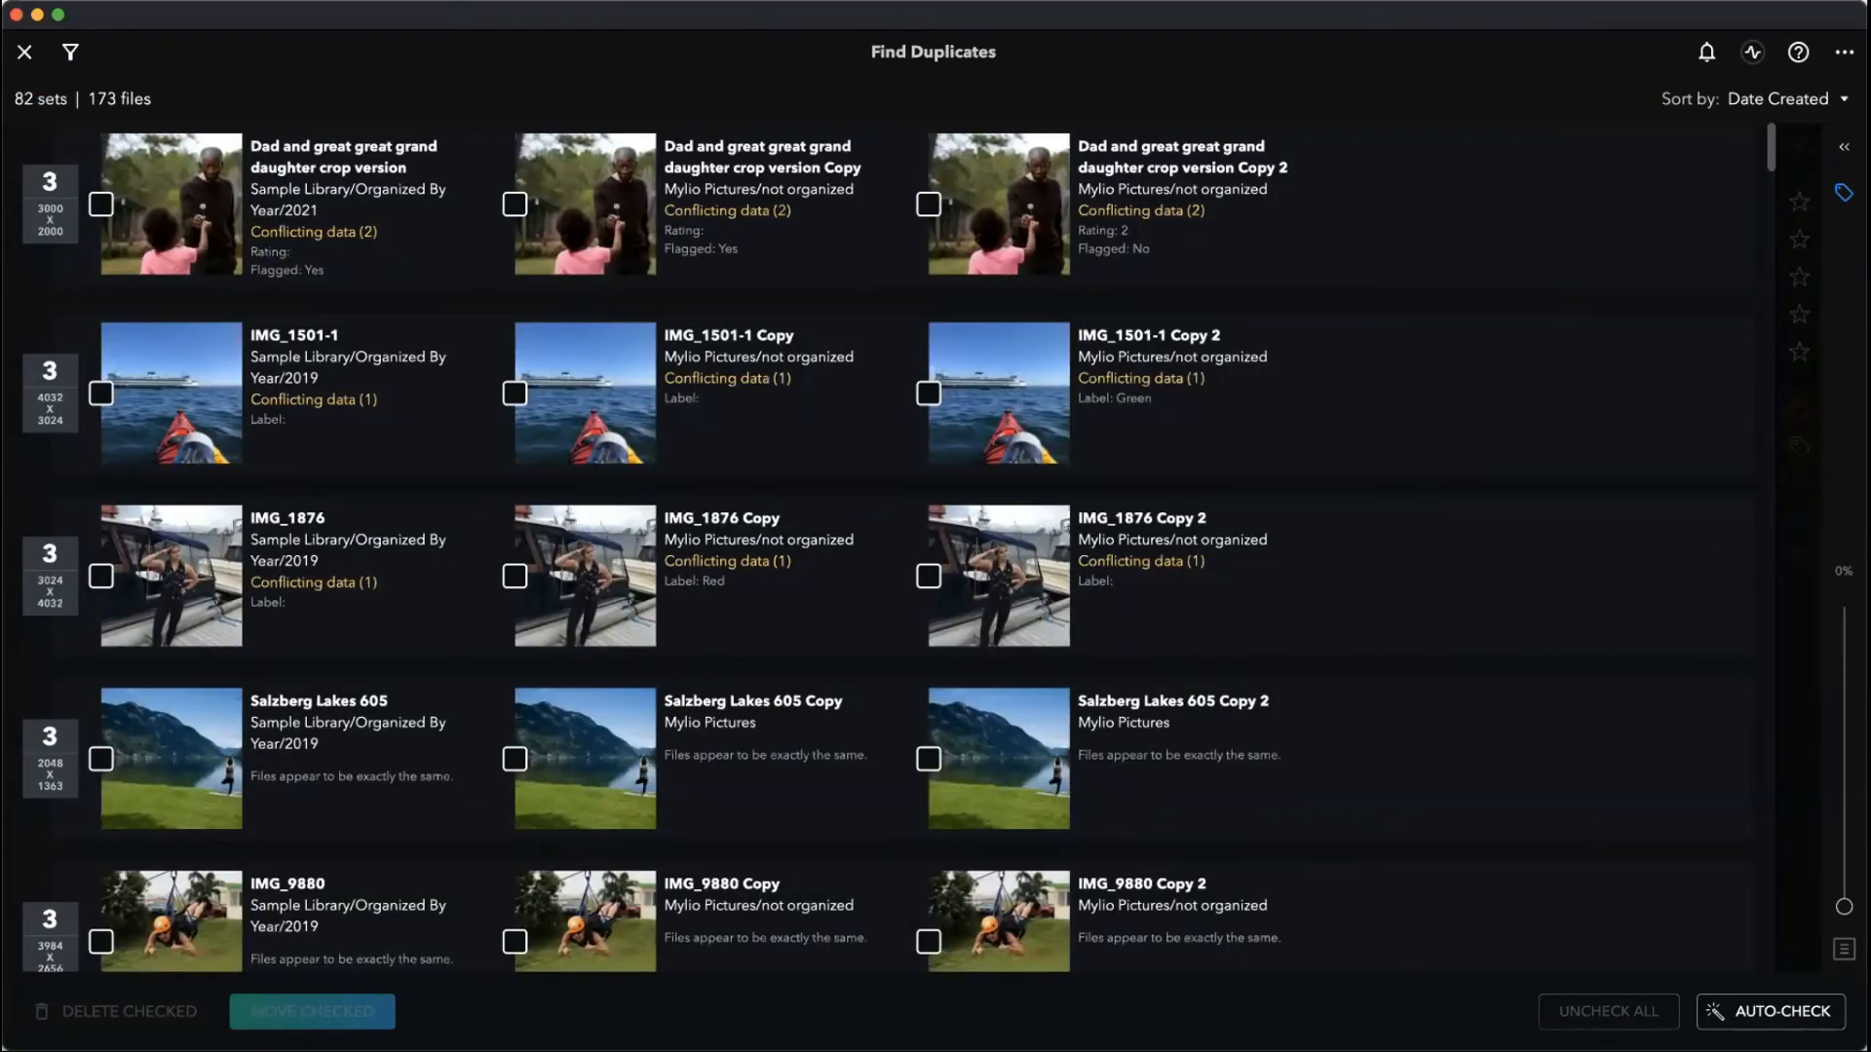
# - Run auto-check without folder rules and with the criterion "file name does not end in: copy, -1, -2, etc." ranked first
pyautogui.click(1764, 1010)
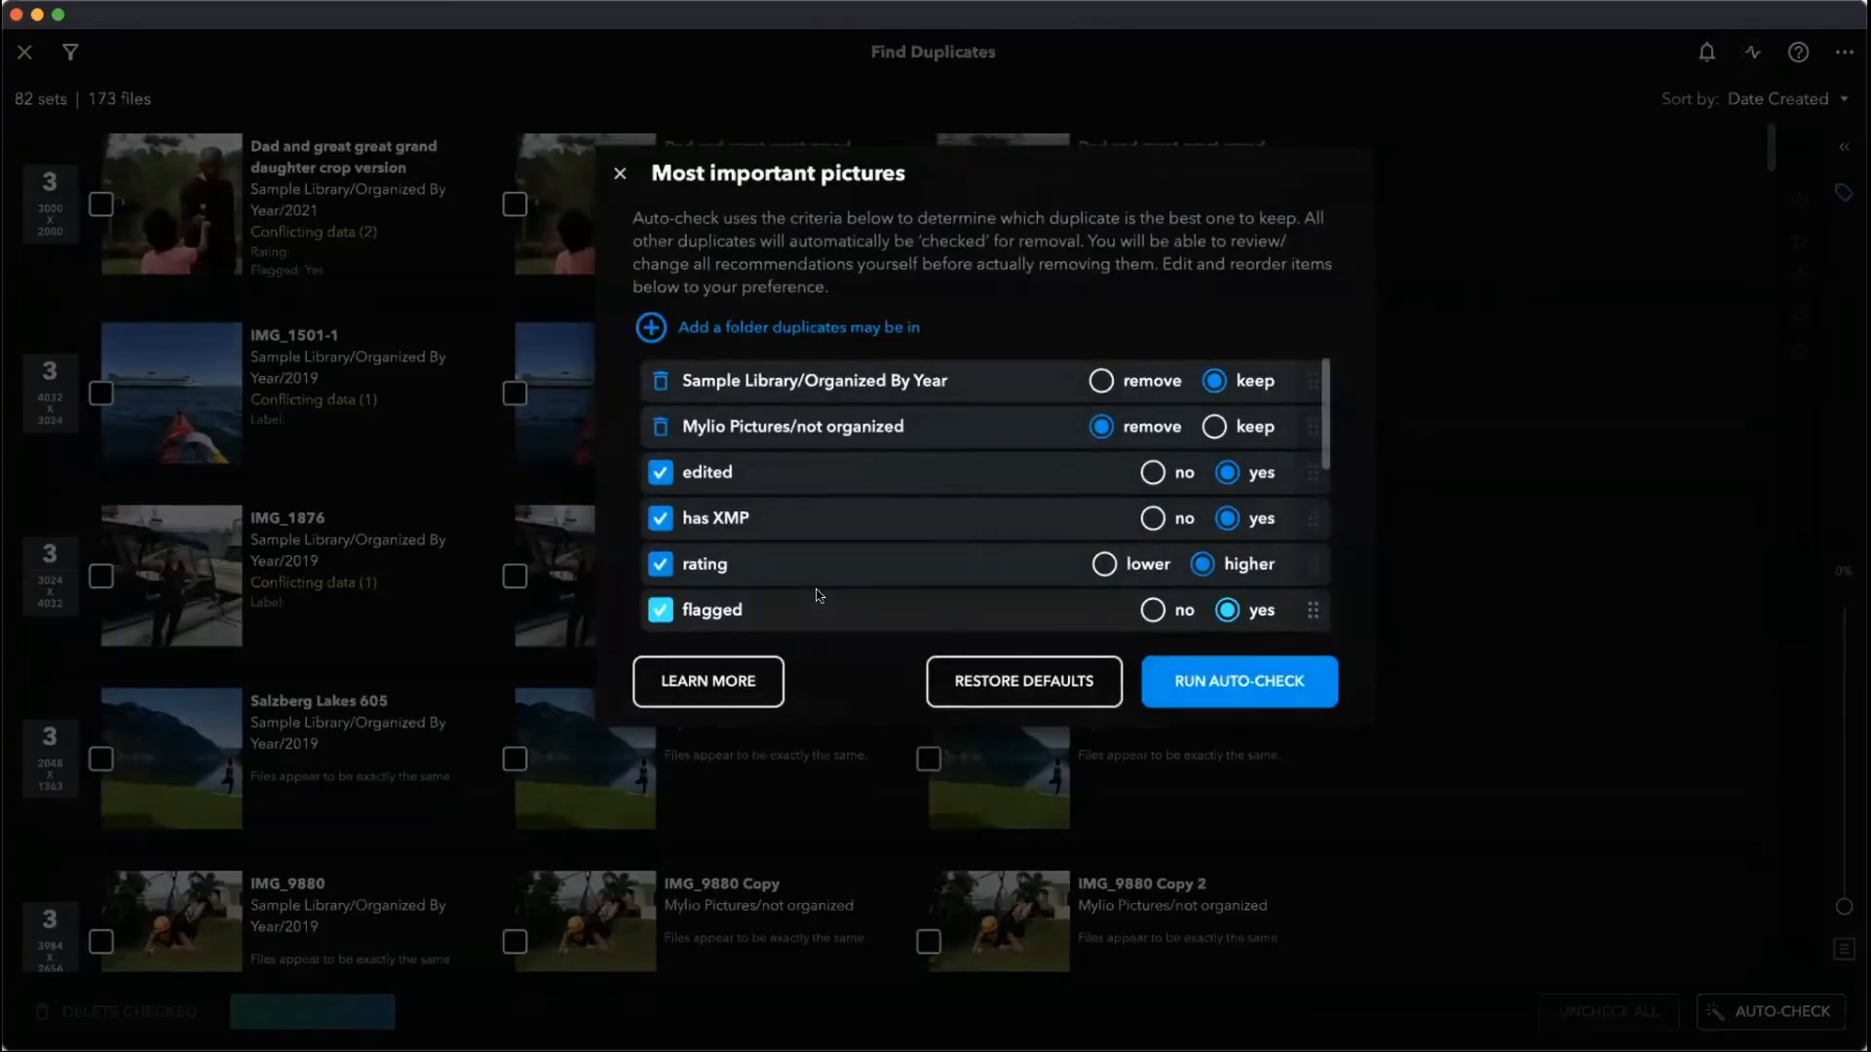
pyautogui.scroll(-2, 880, 390)
pyautogui.scroll(-2, 880, 387)
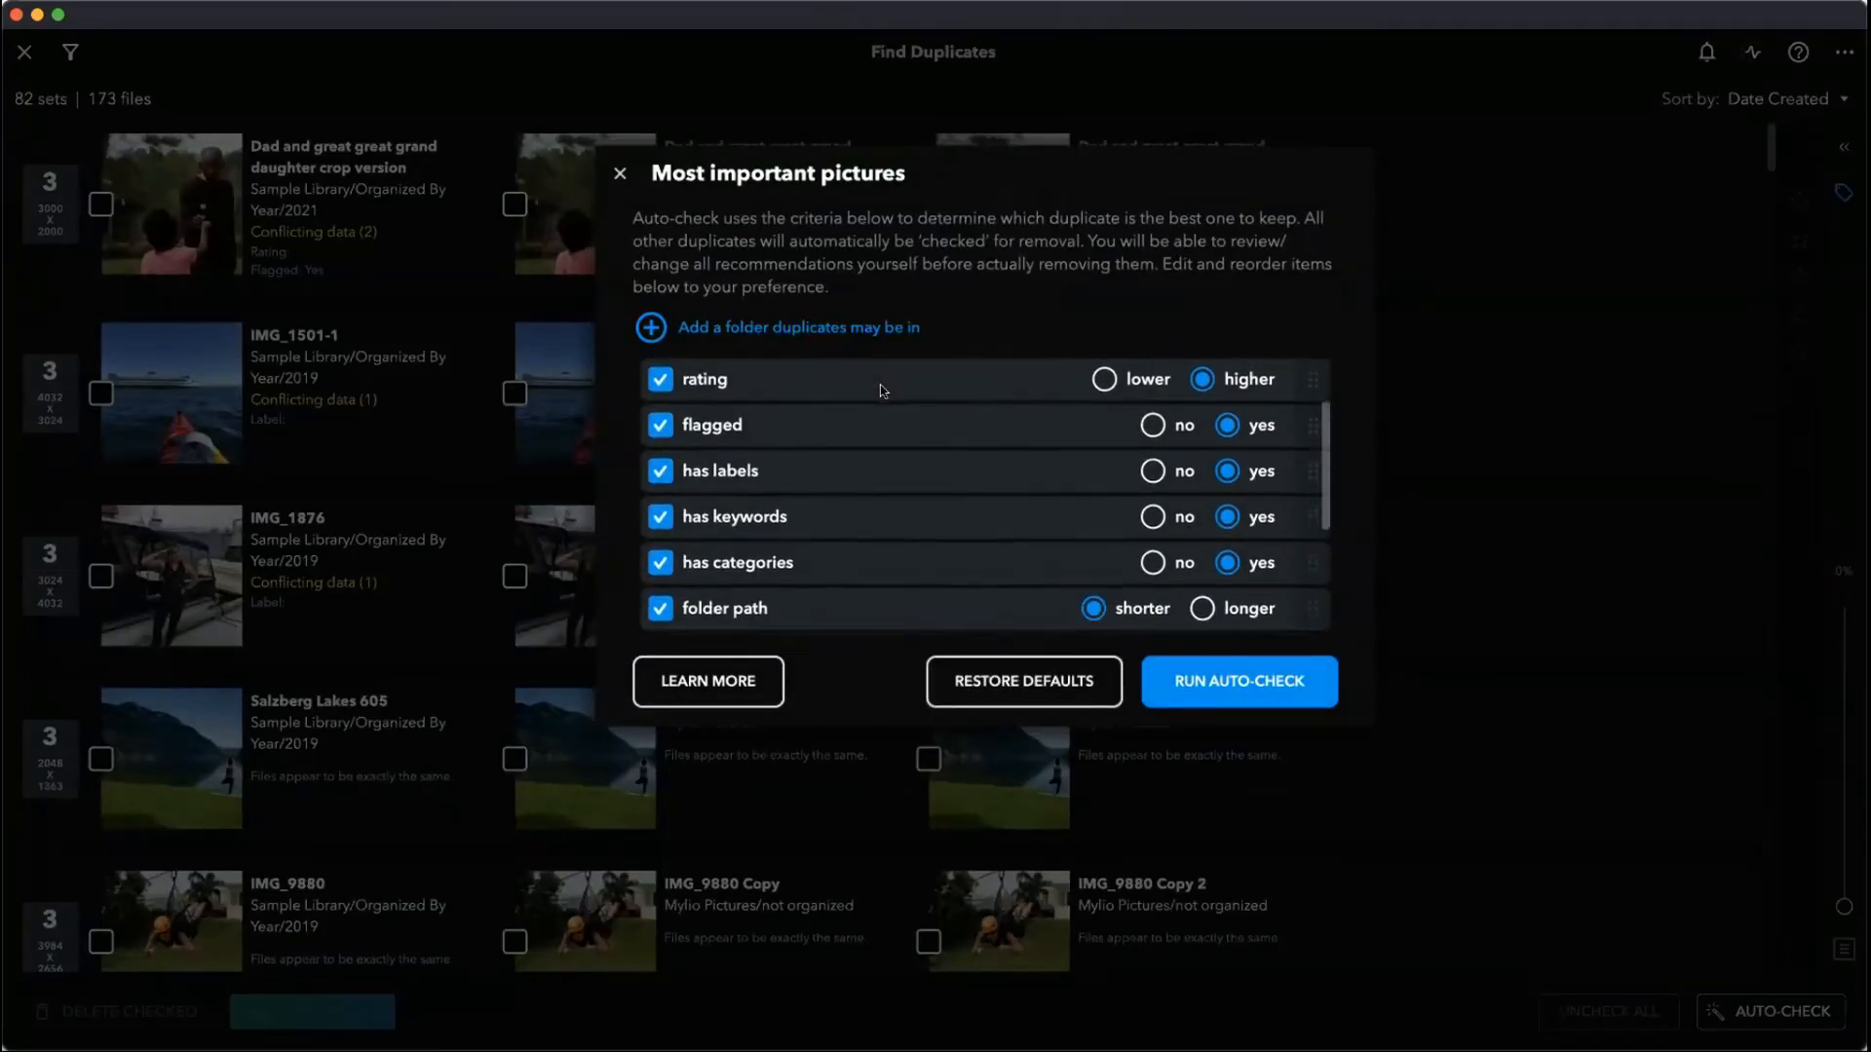
pyautogui.scroll(-3, 848, 604)
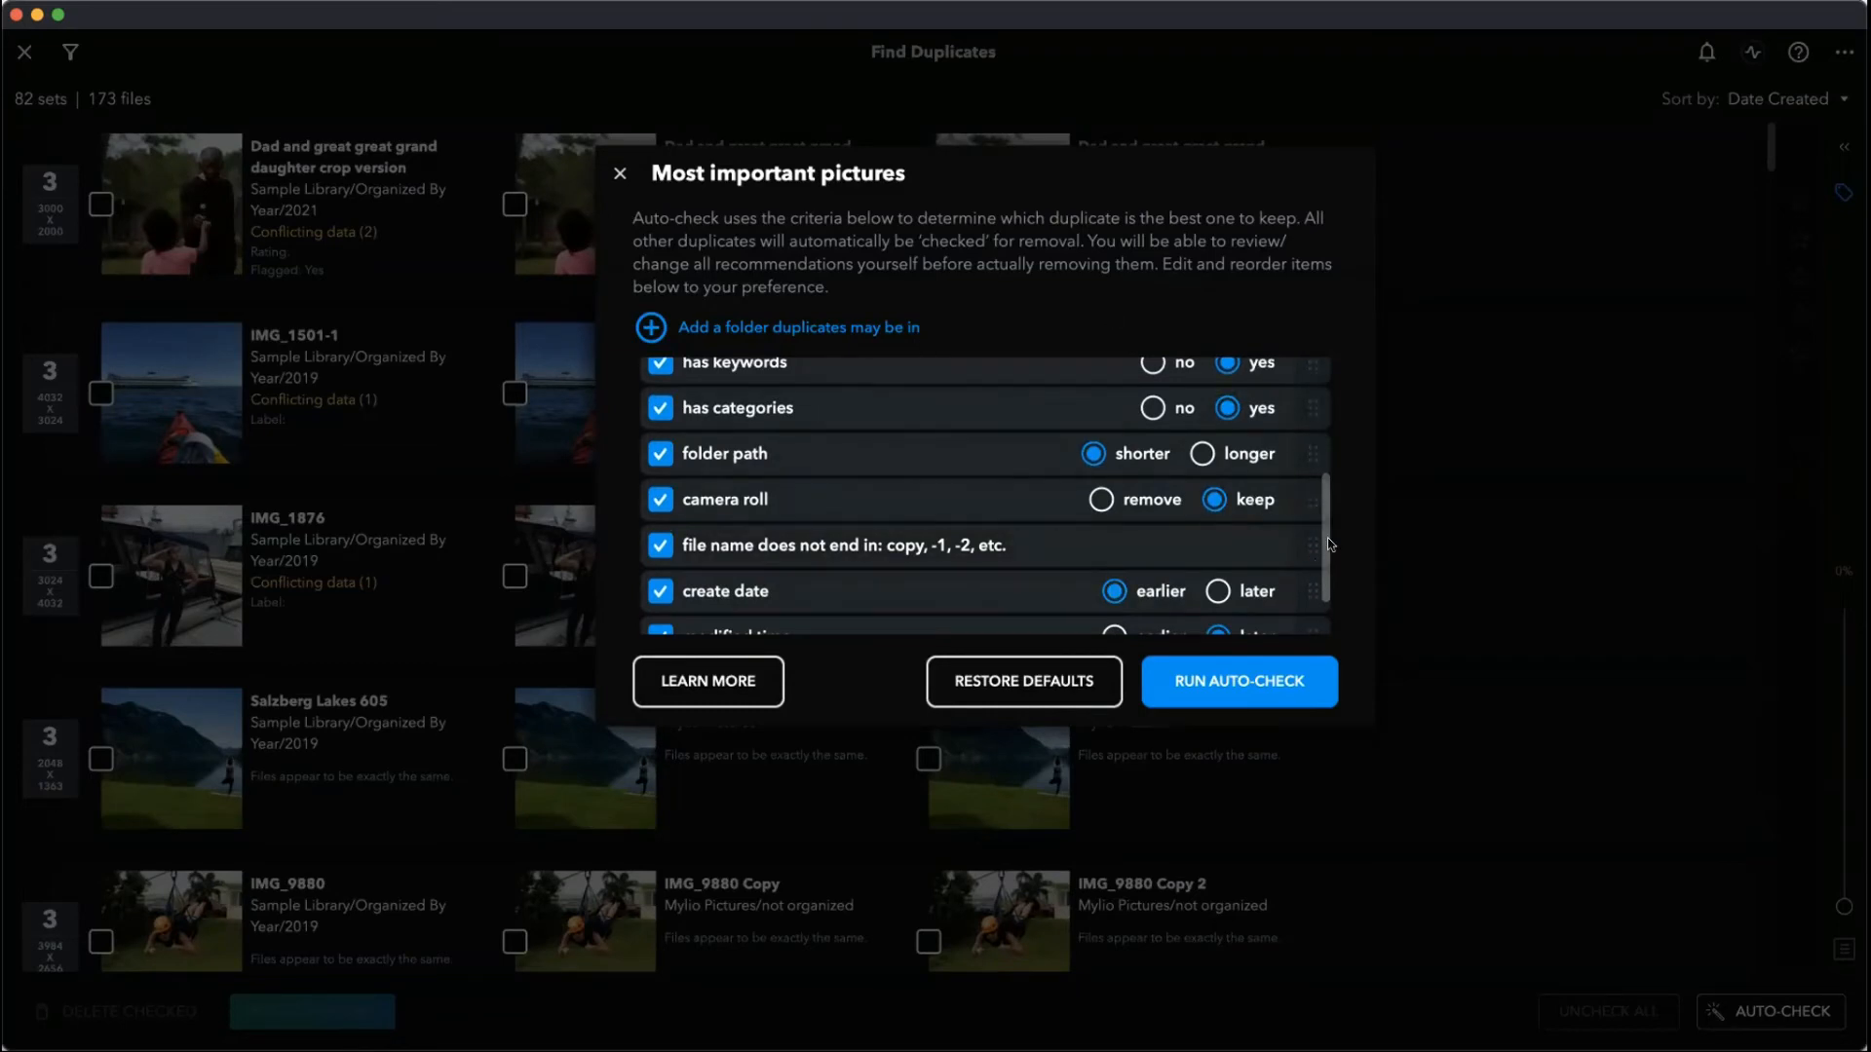
pyautogui.moveTo(1315, 546); pyautogui.dragTo(1311, 362)
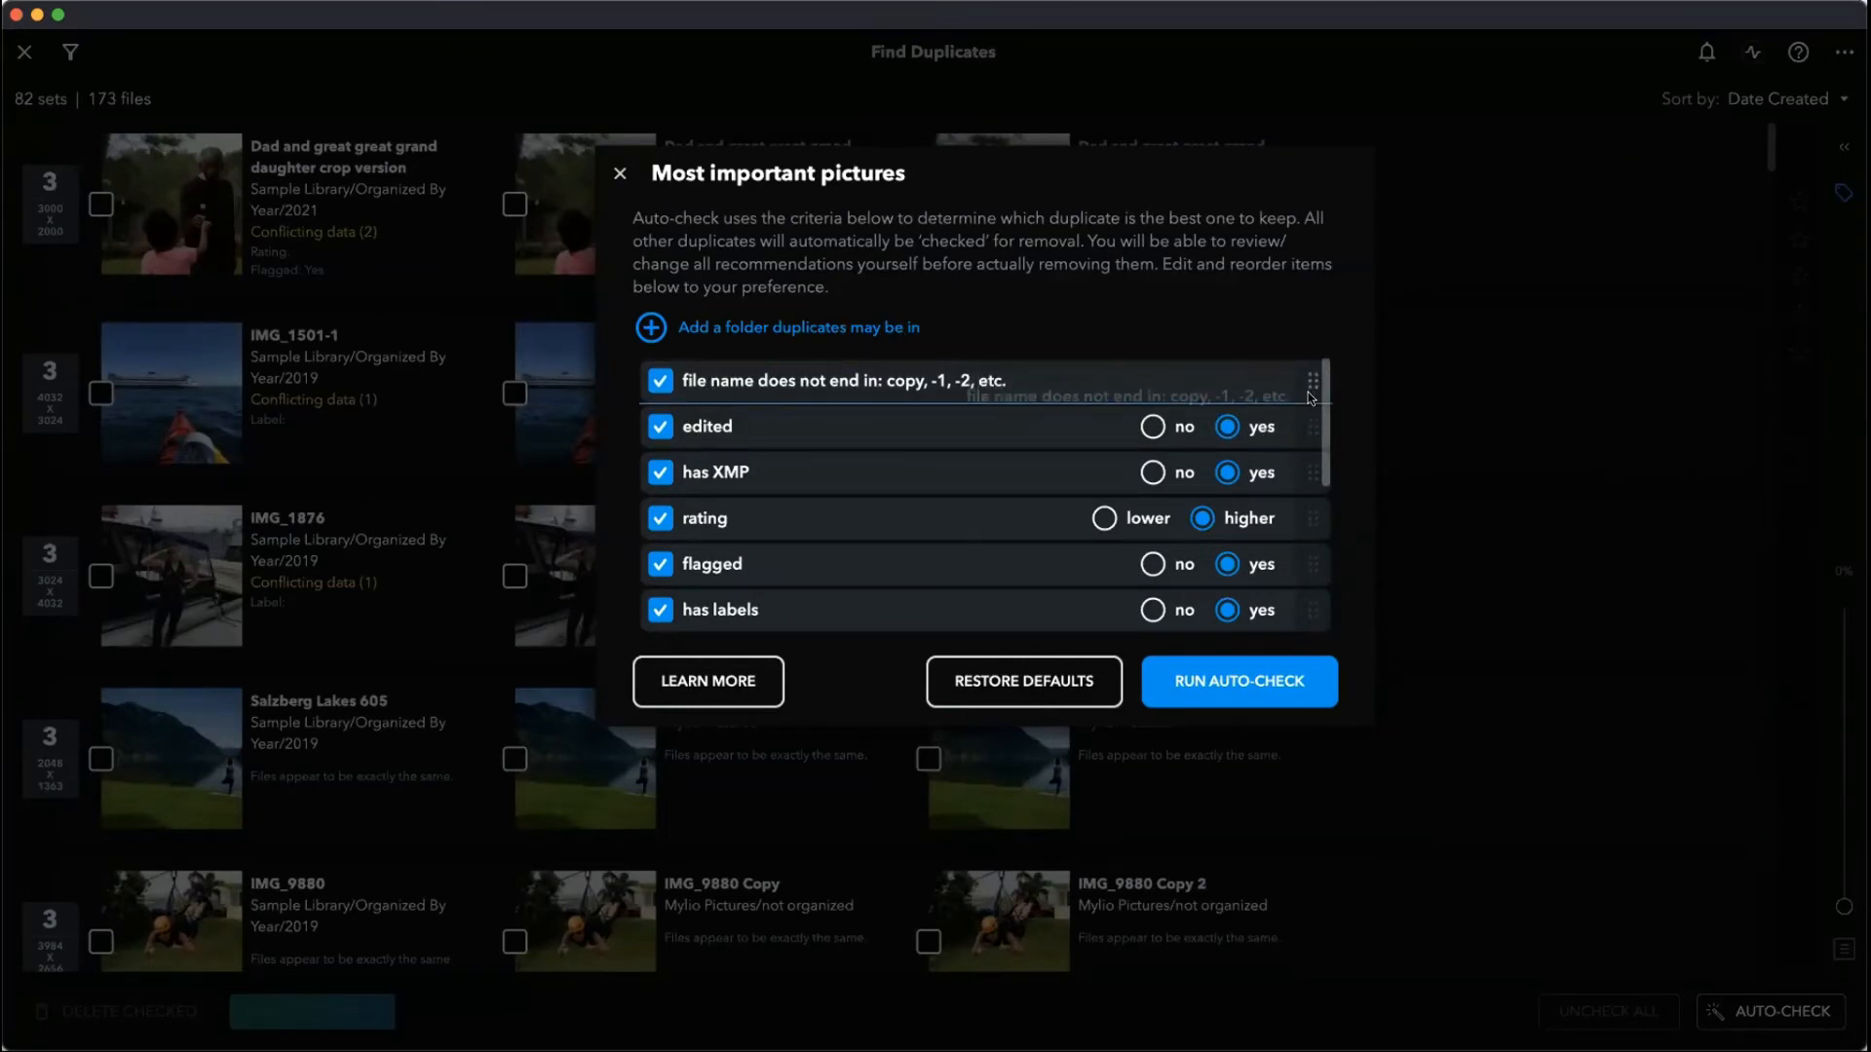
pyautogui.click(1206, 684)
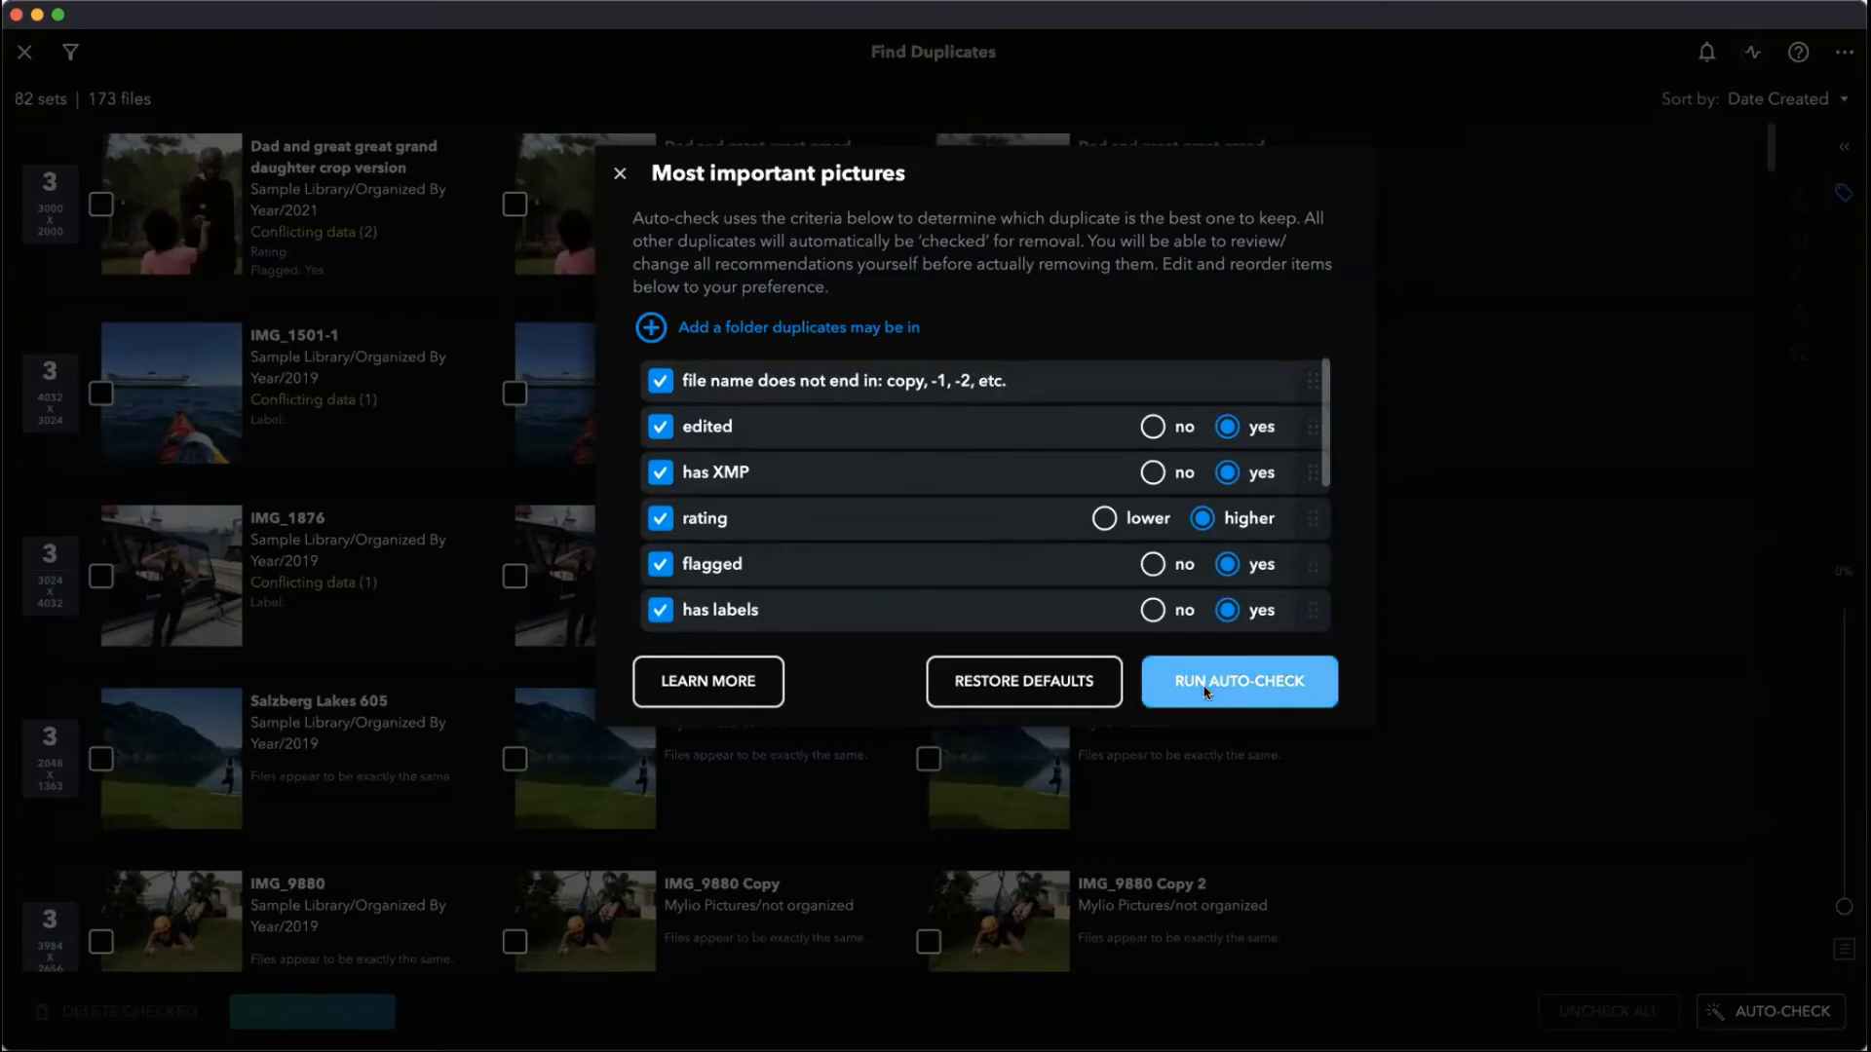
# - Compare the color labels of the three copies in the IMG_1876 set
pyautogui.click(771, 557)
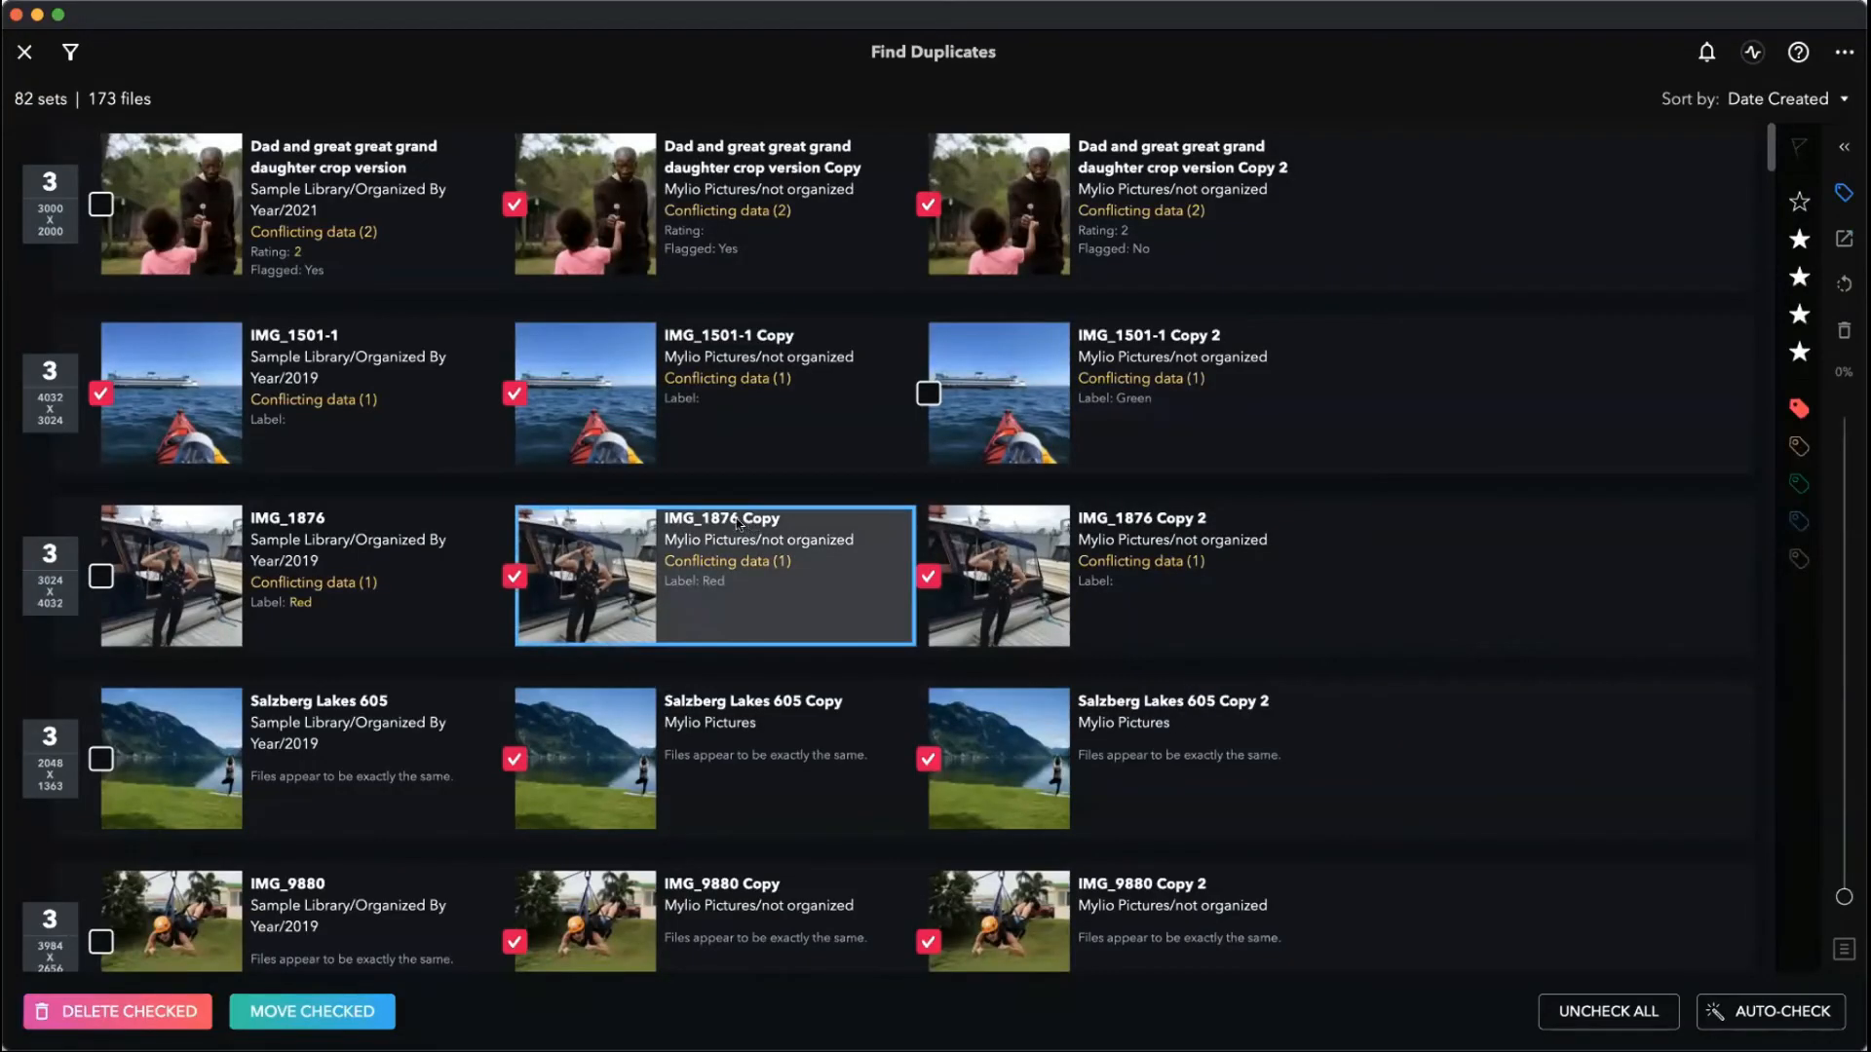
pyautogui.click(1146, 532)
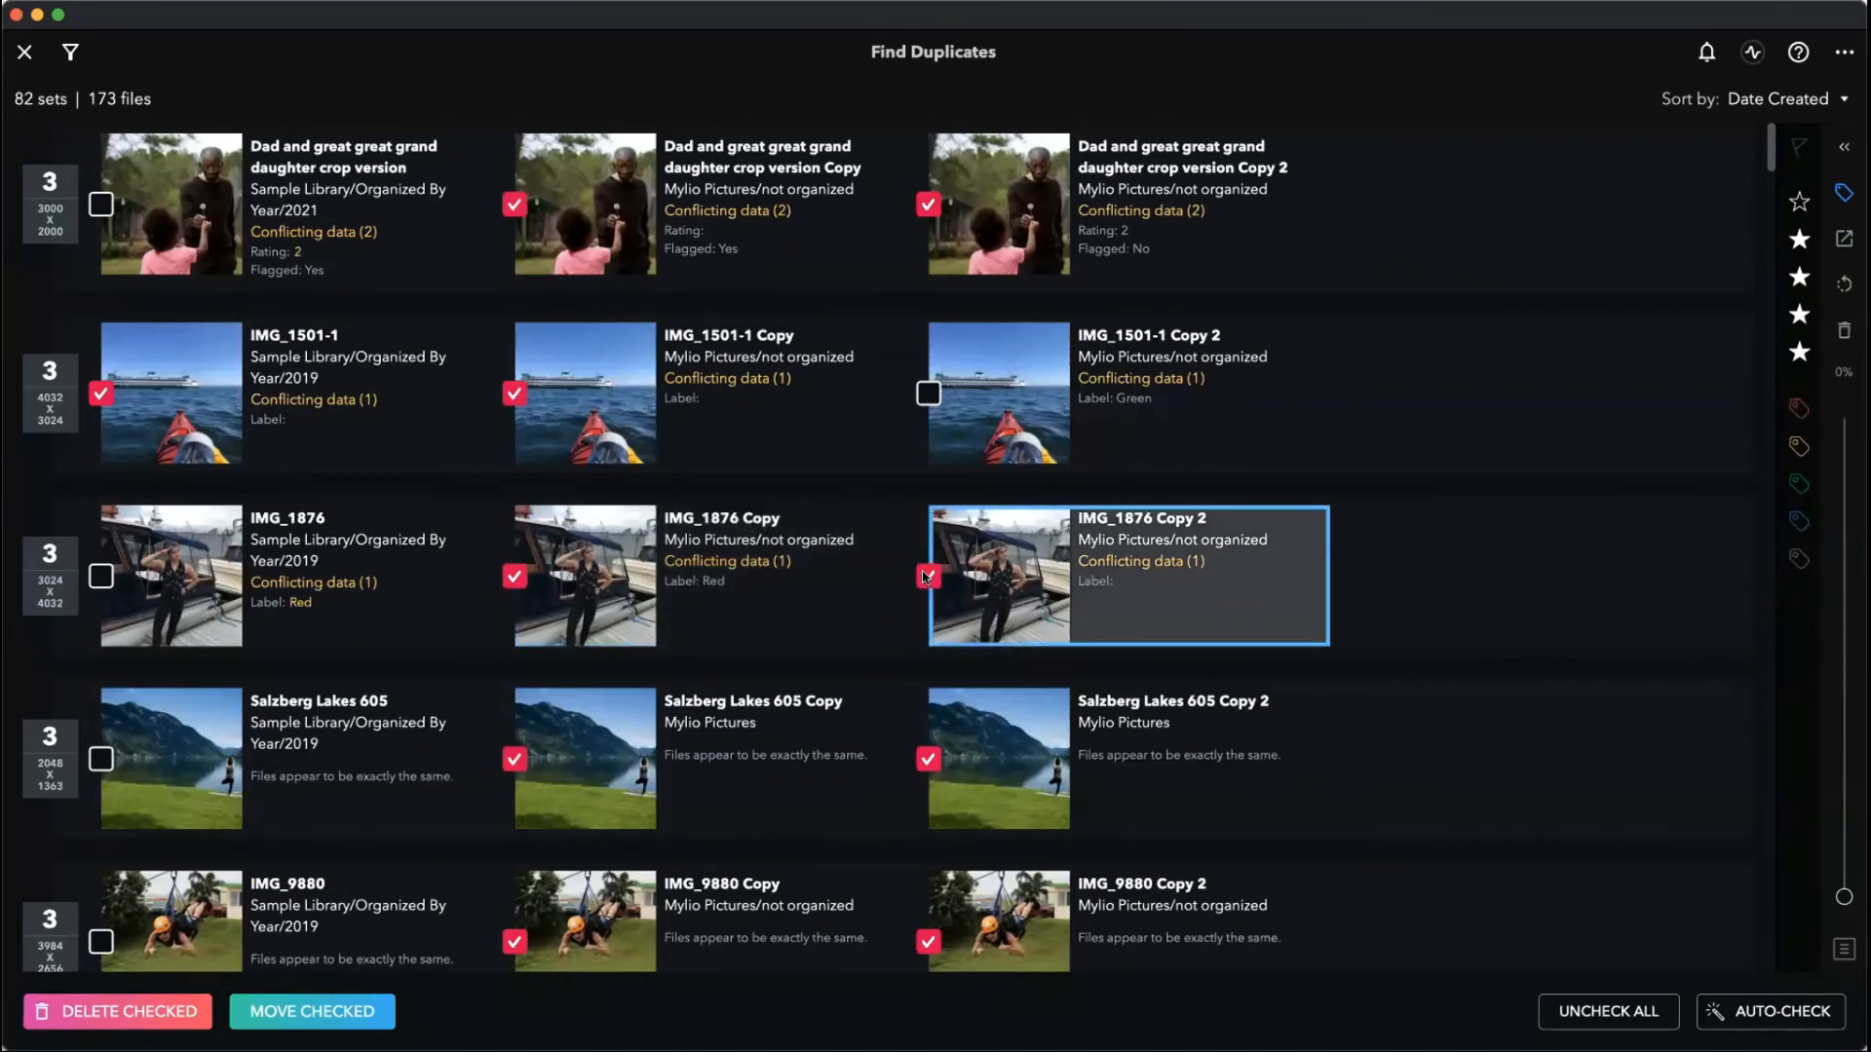
pyautogui.click(292, 516)
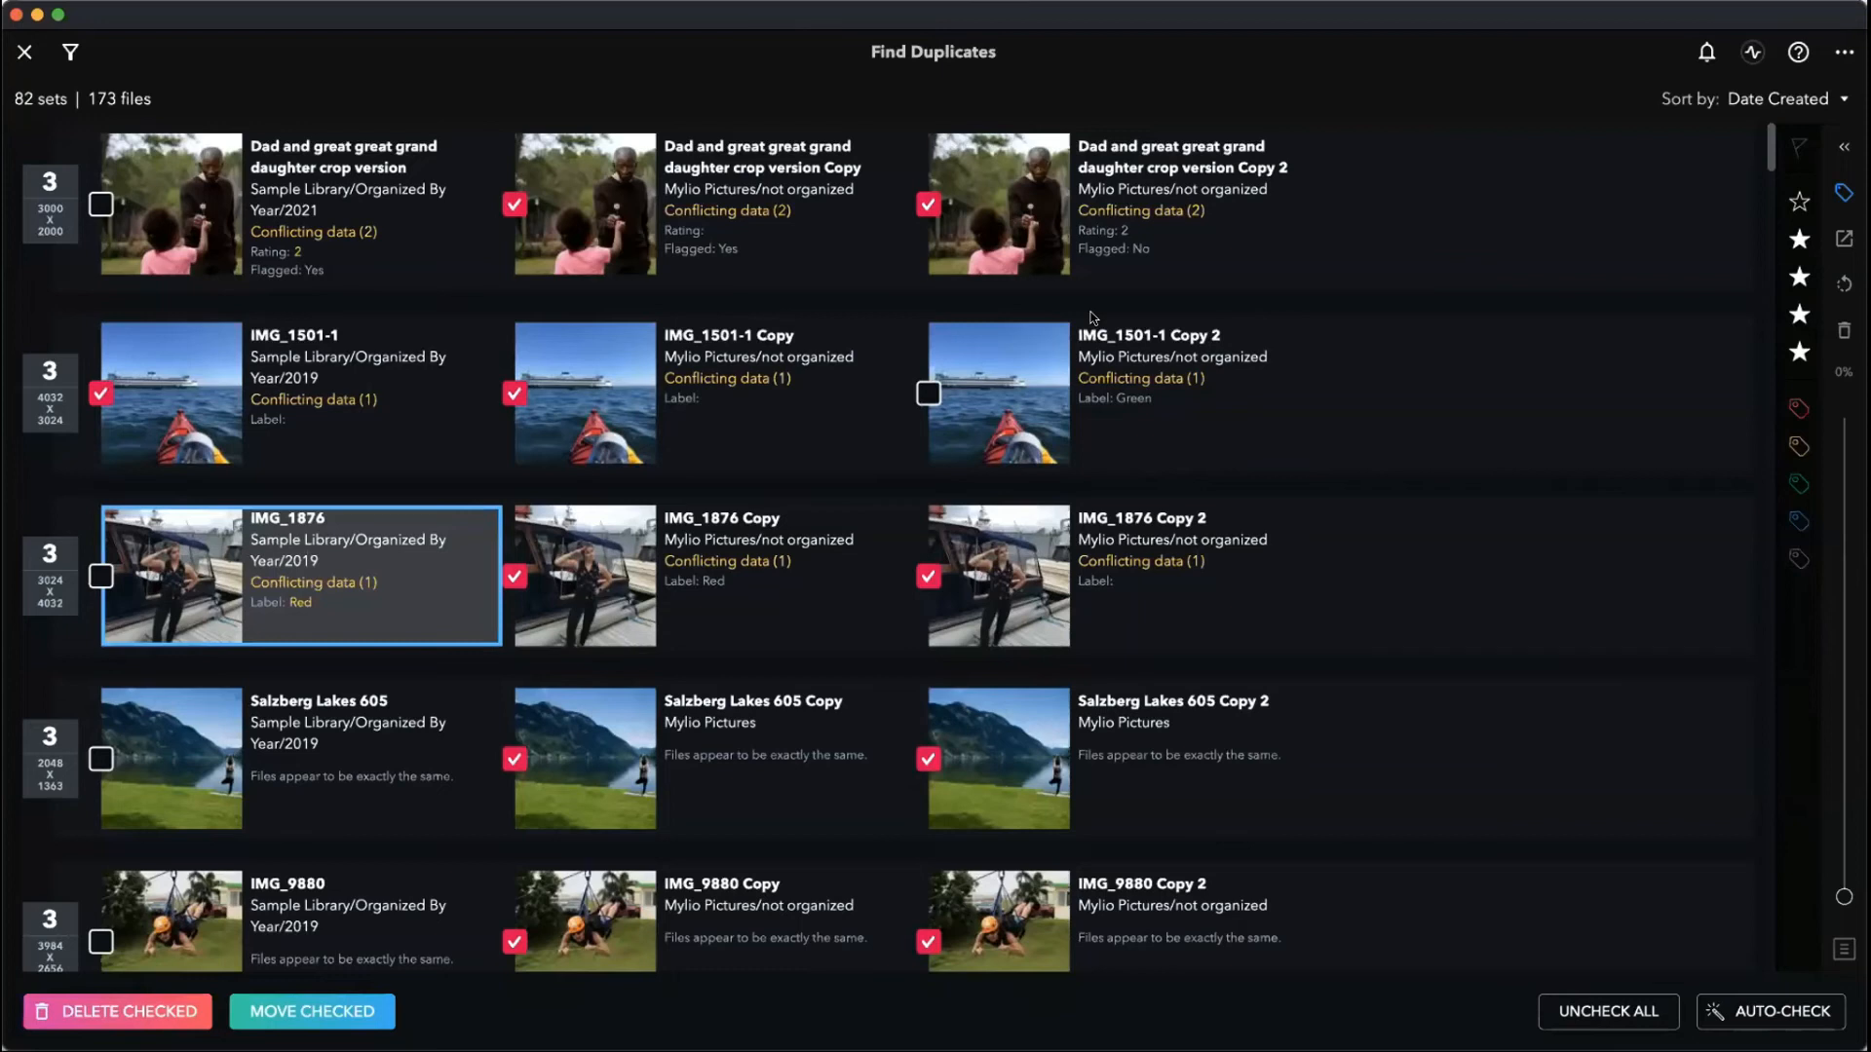
pyautogui.click(1523, 174)
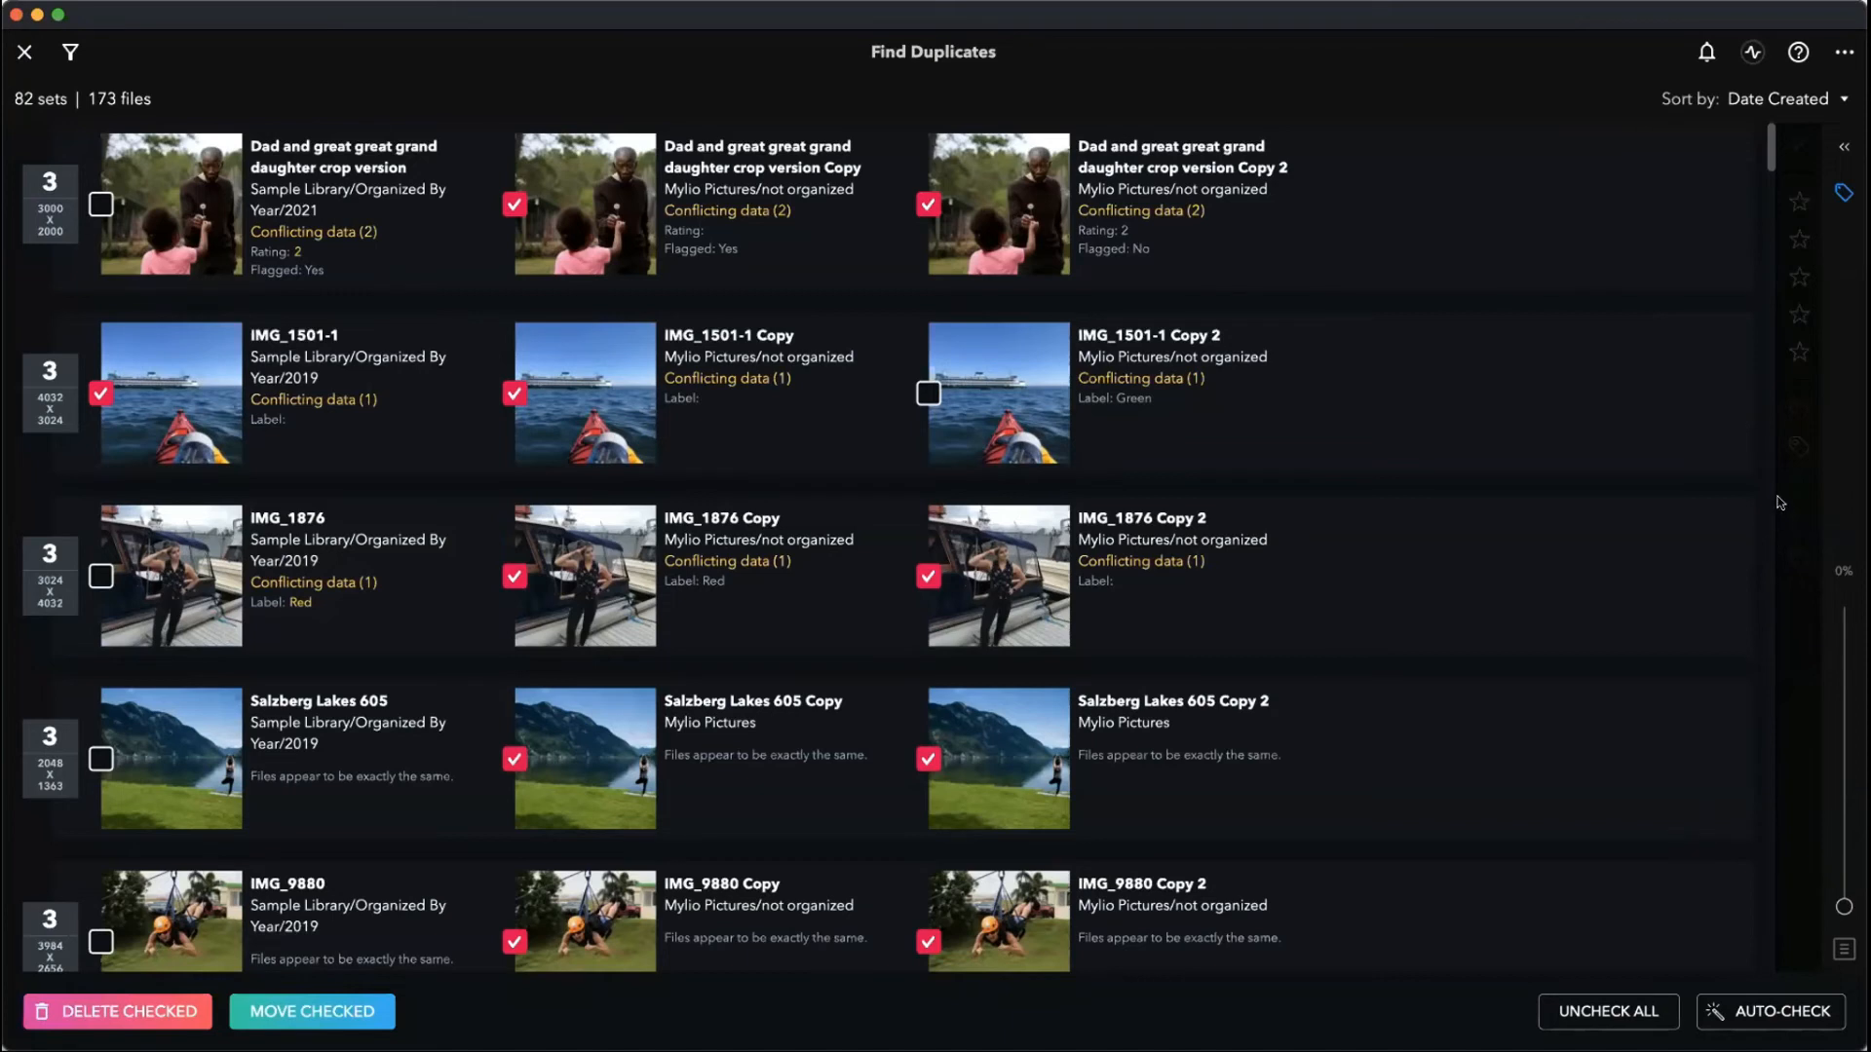
# - Uncheck all duplicates, and in the first set rate Copy 2 five stars and Copy four stars in the preview
pyautogui.click(1608, 1010)
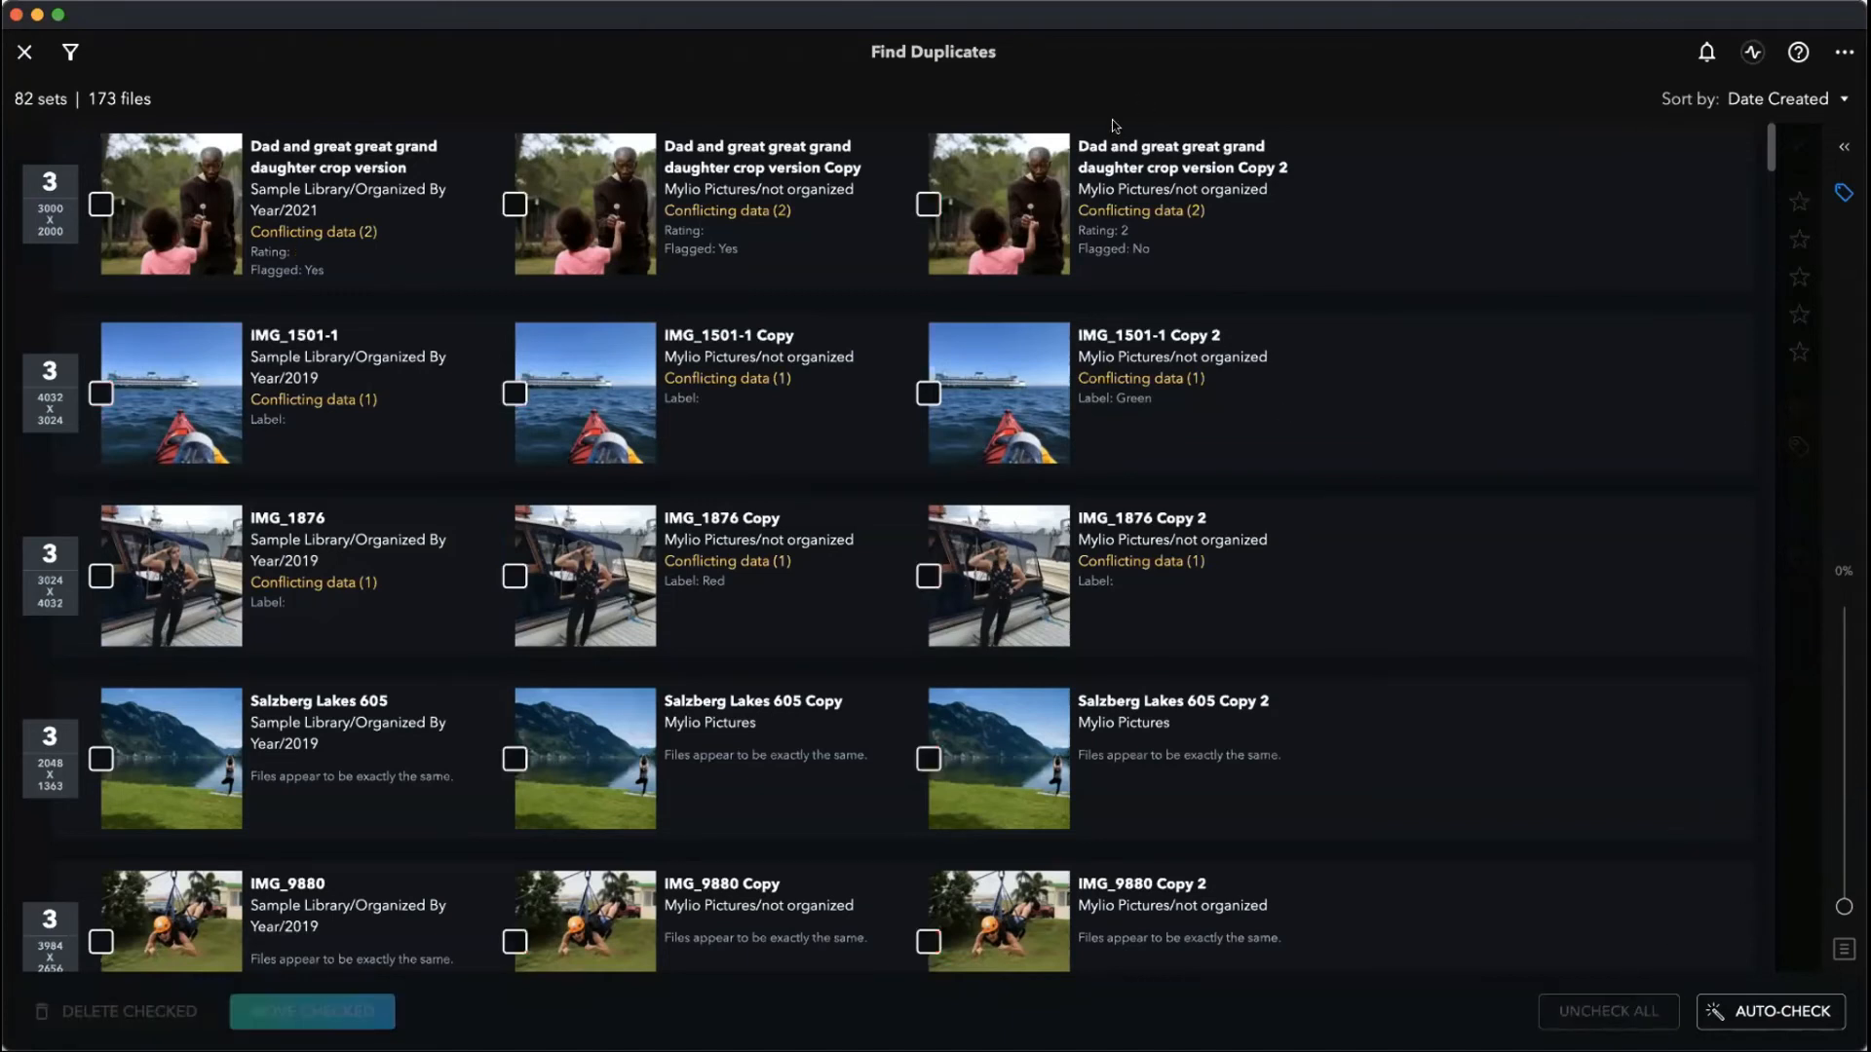
pyautogui.click(1209, 237)
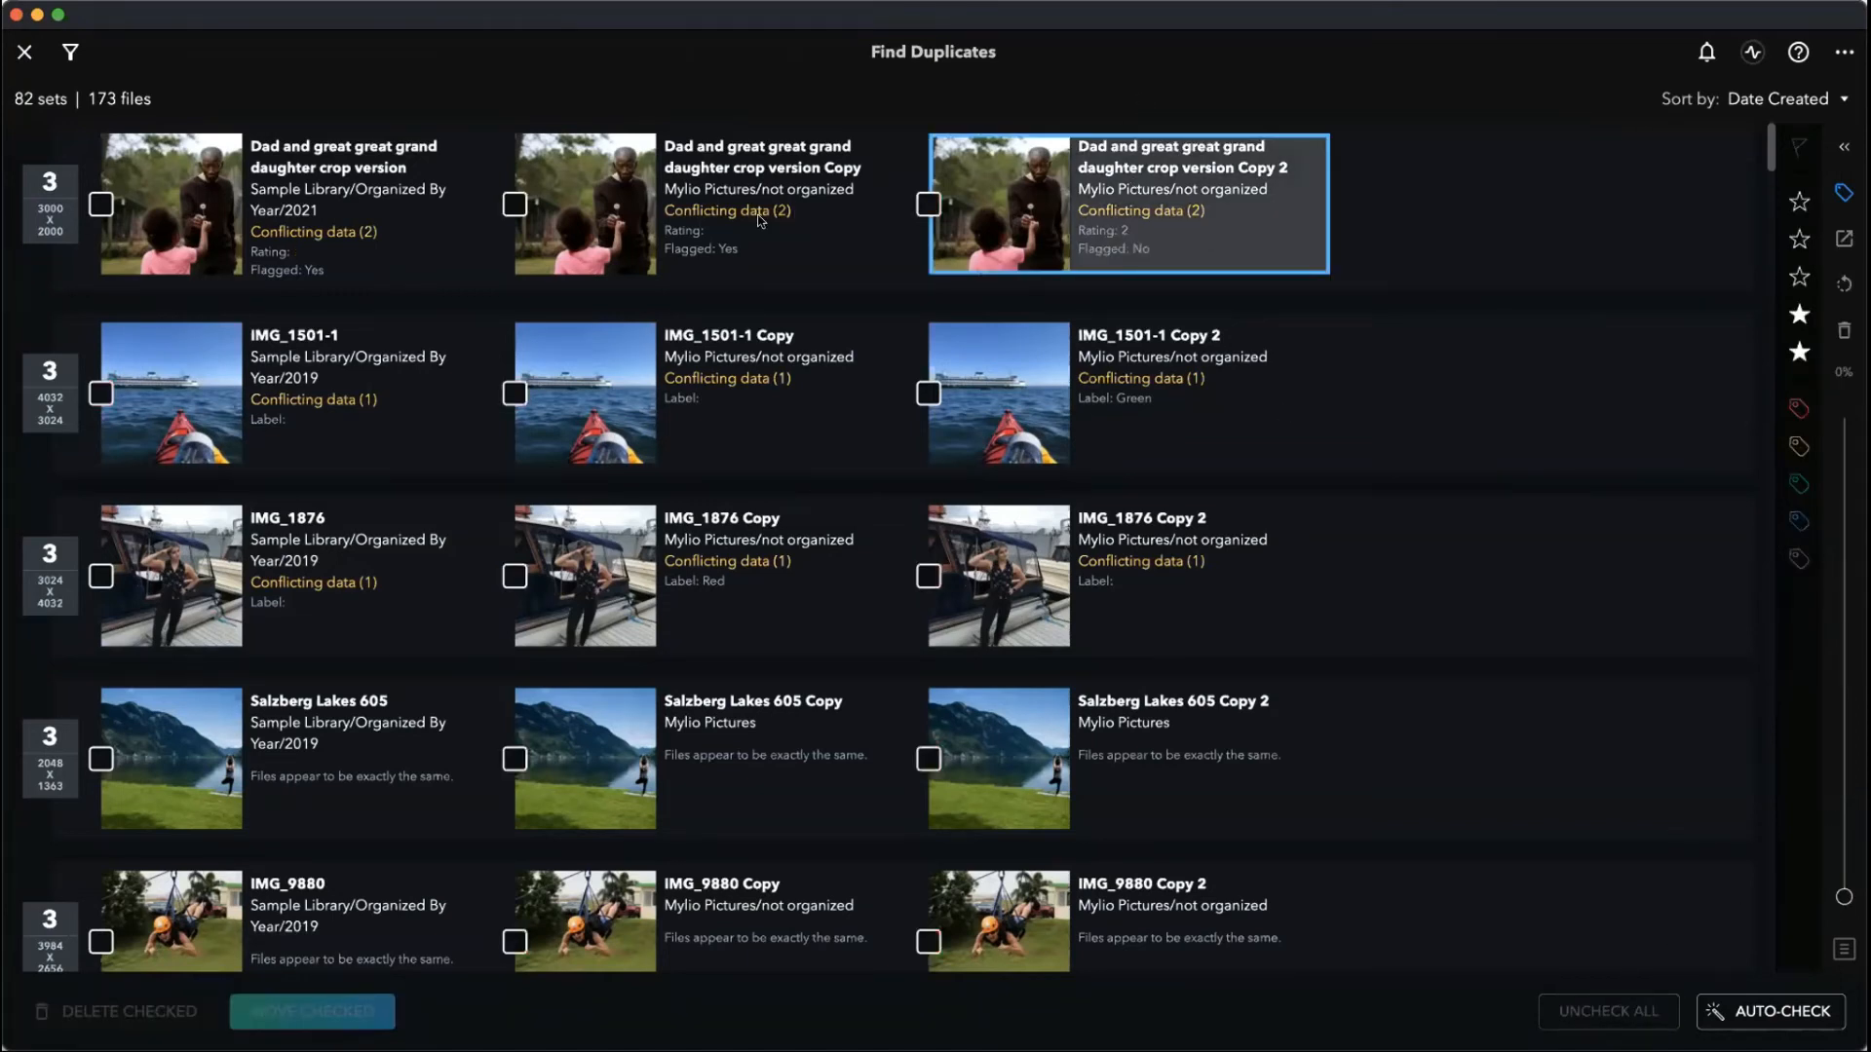
pyautogui.click(1843, 147)
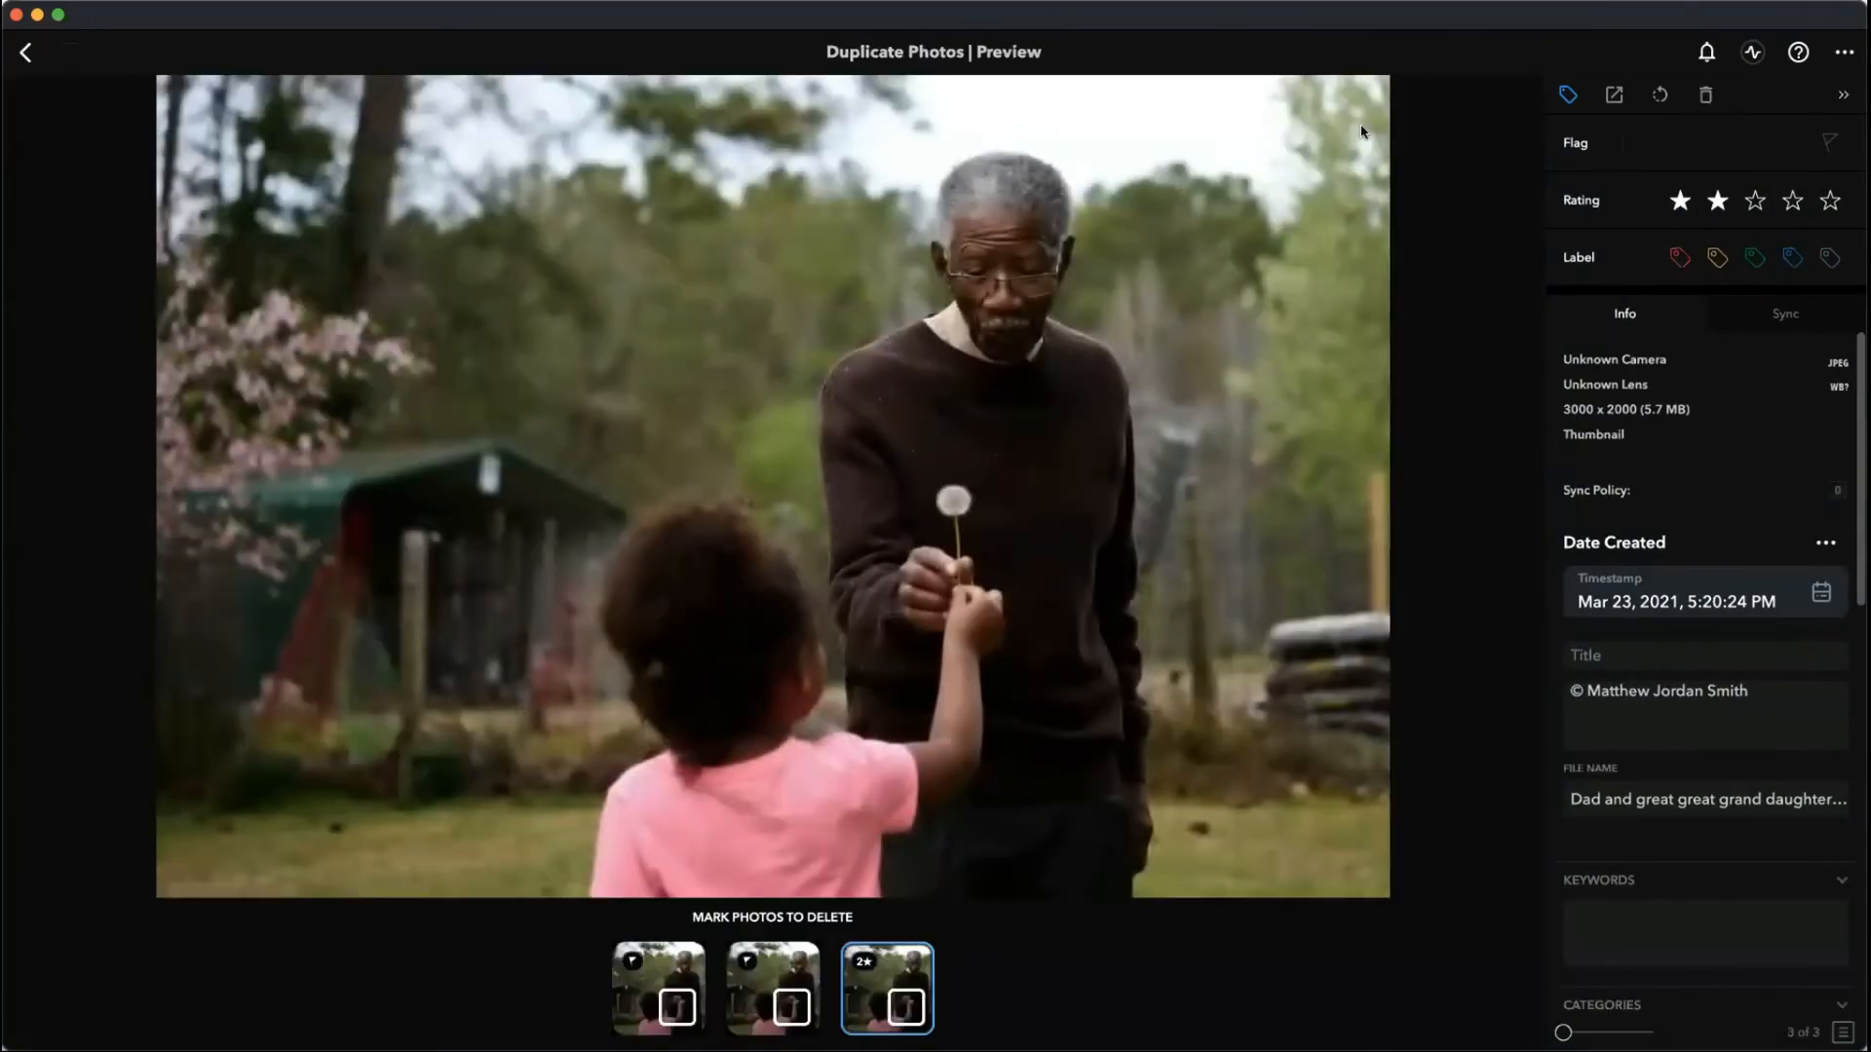
pyautogui.click(1829, 200)
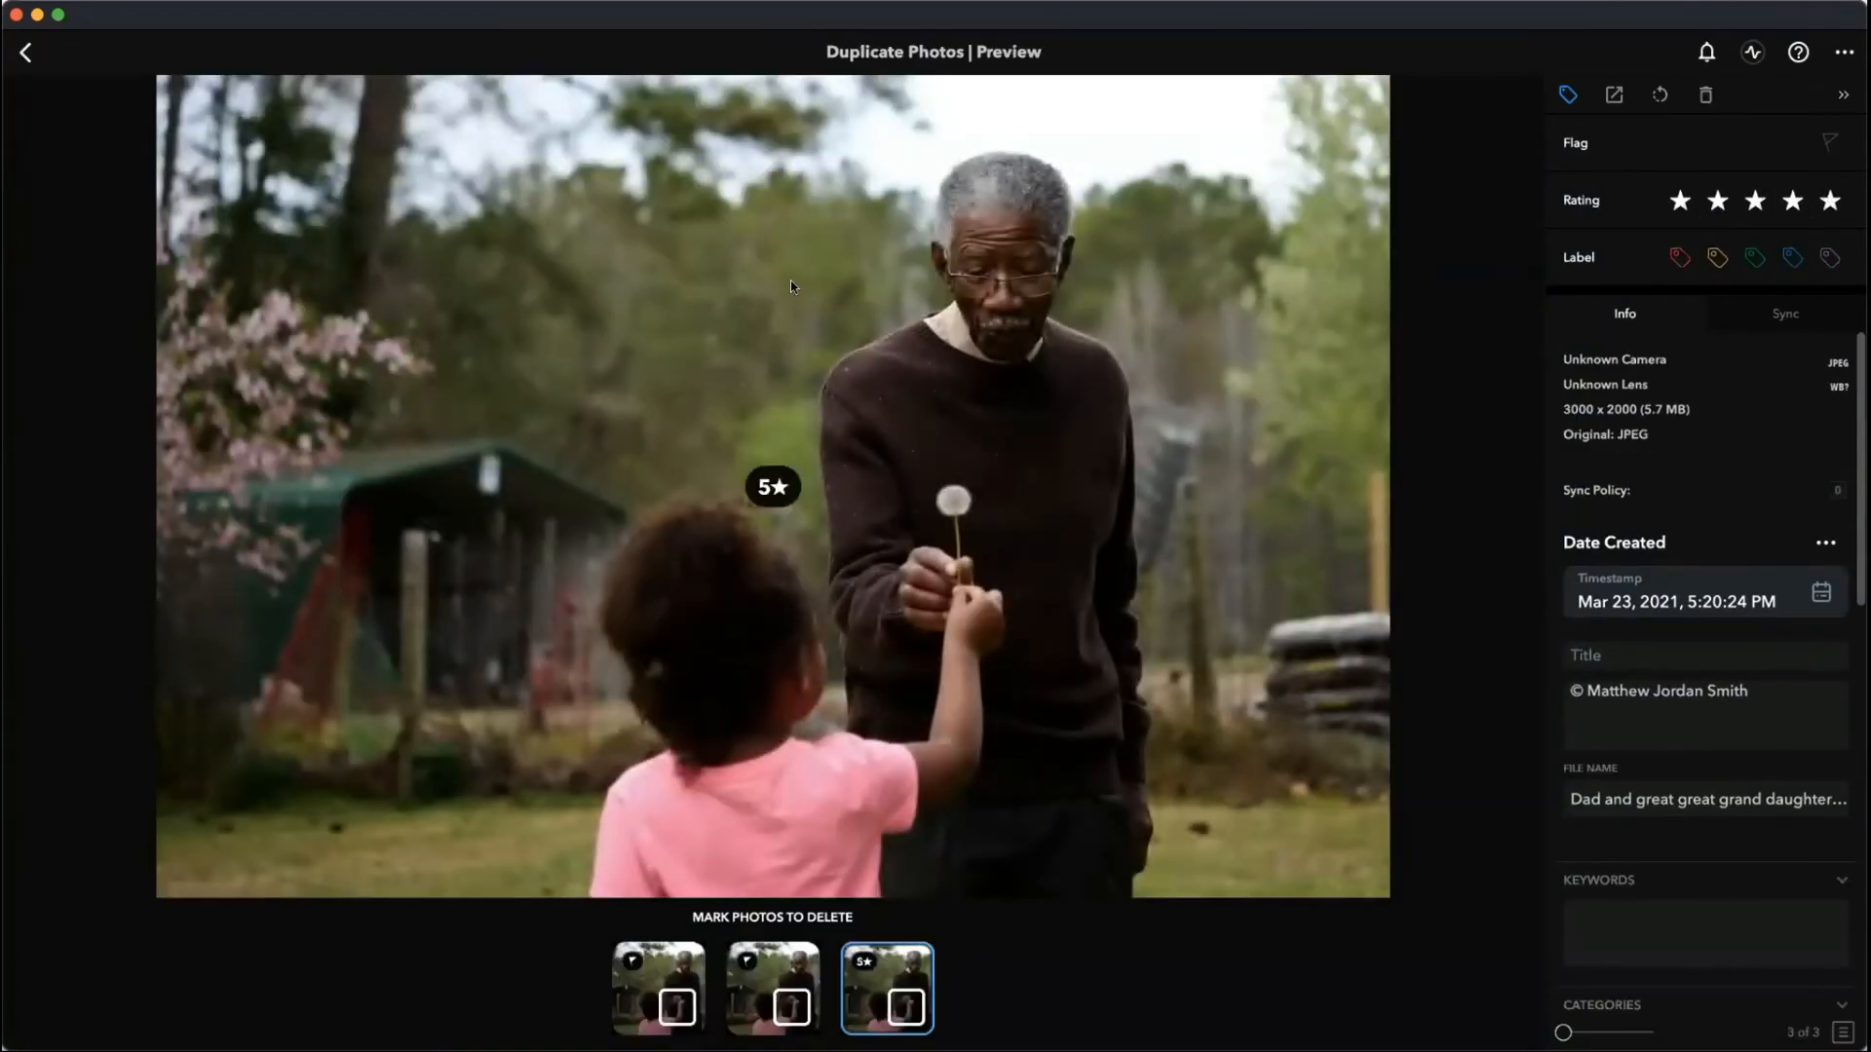
pyautogui.press('Left')
pyautogui.click(1786, 202)
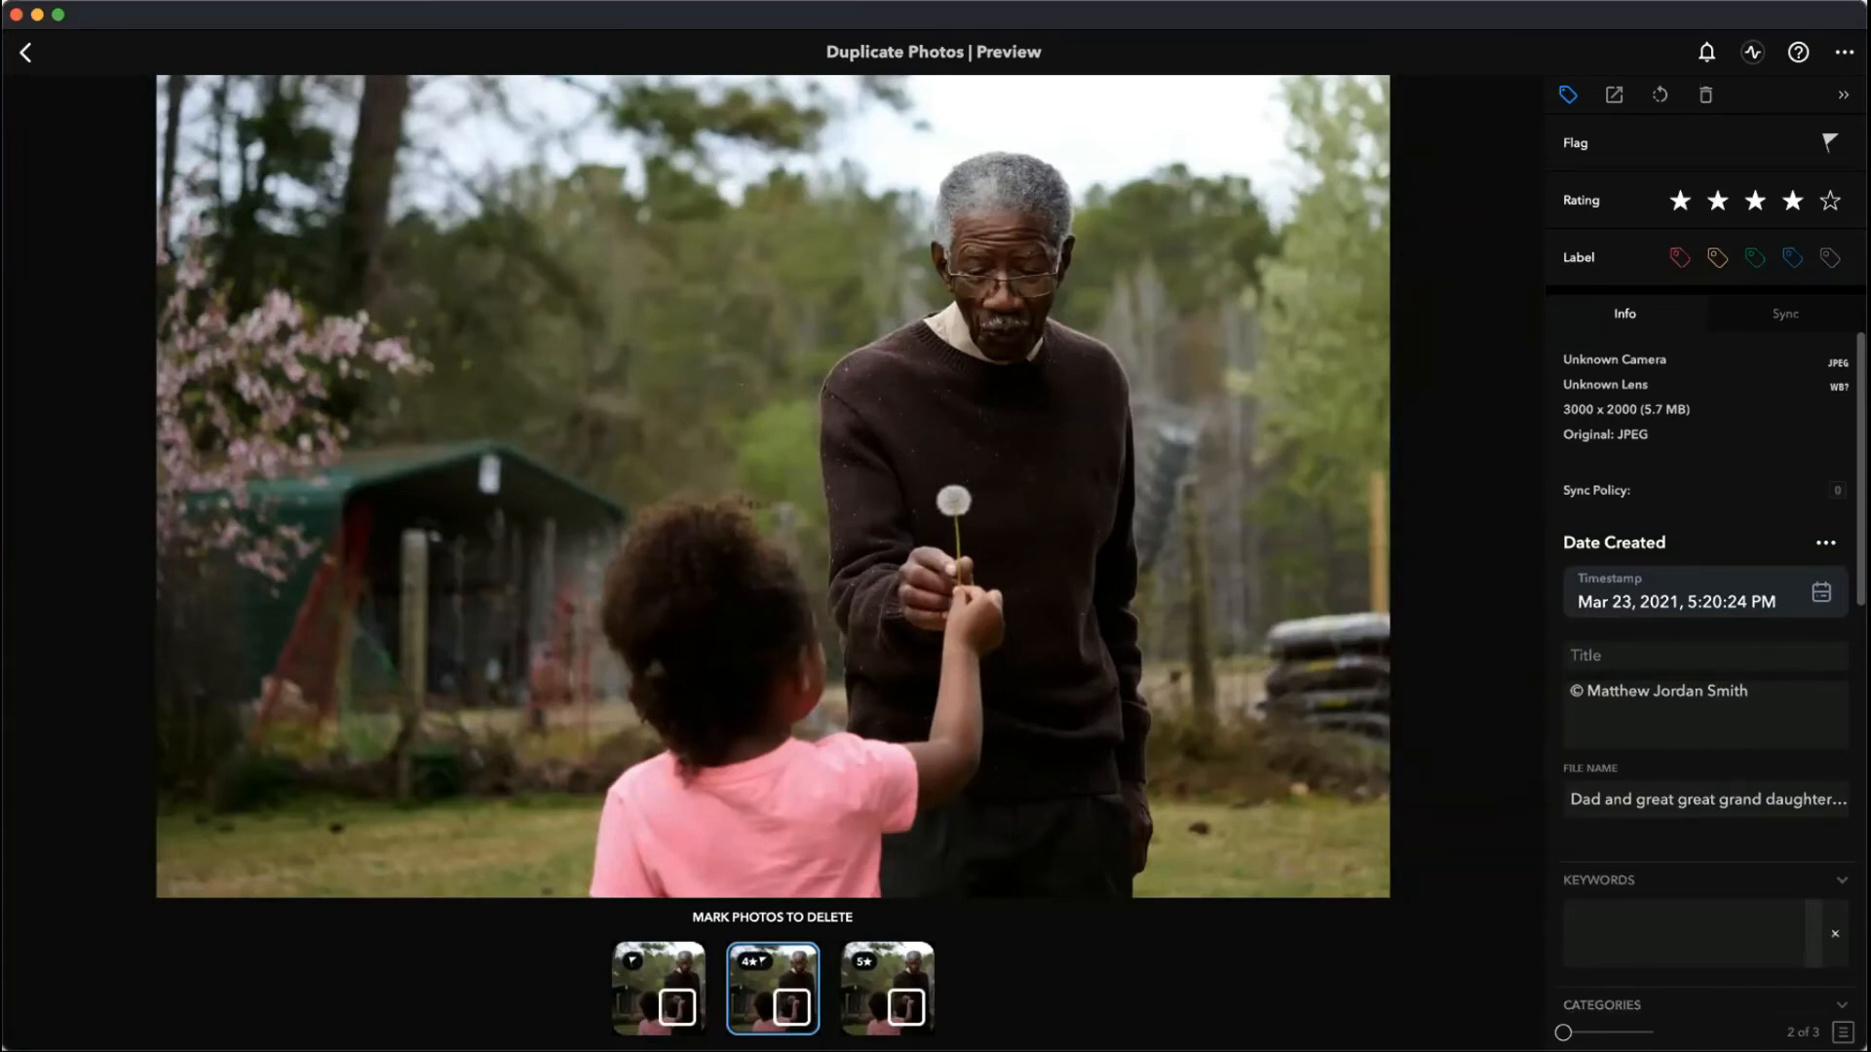
# - In the first set, give Copy the keyword "keywords" and Copy 2 the keyword "differnt keyword"
pyautogui.press('Right')
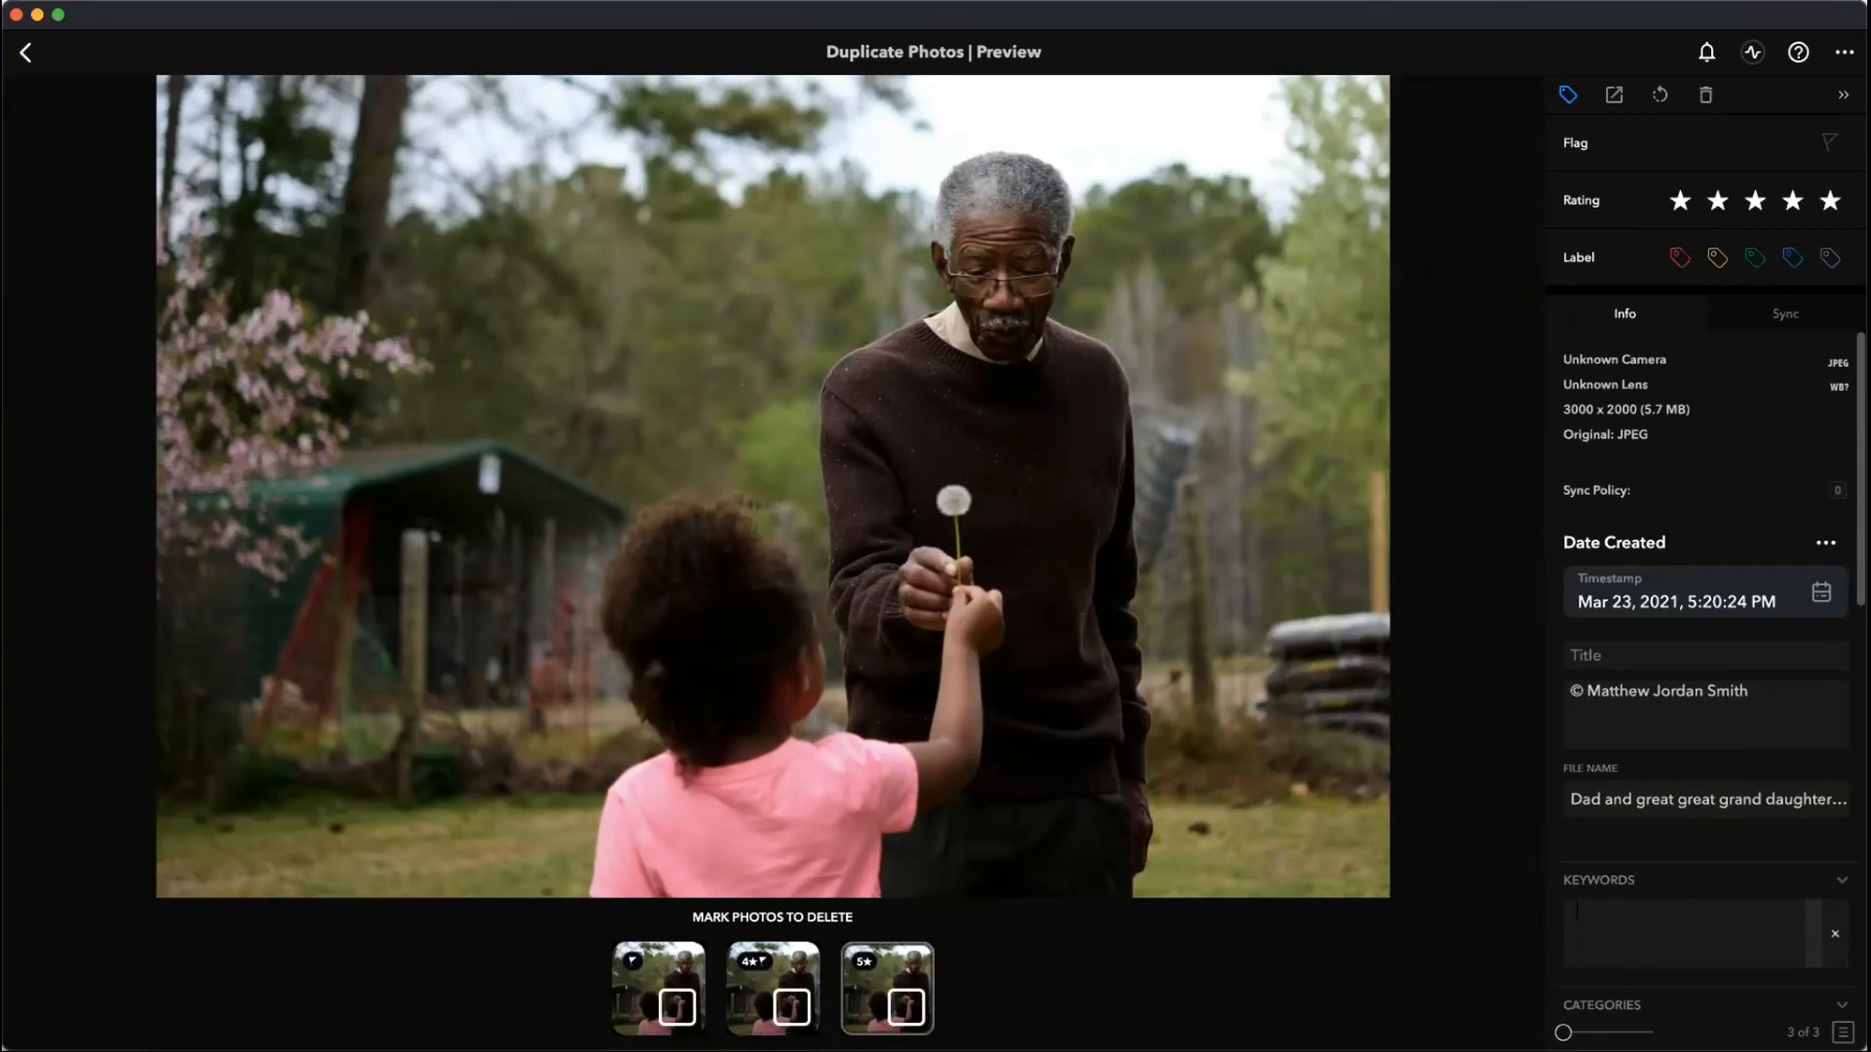
pyautogui.doubleClick(1594, 912)
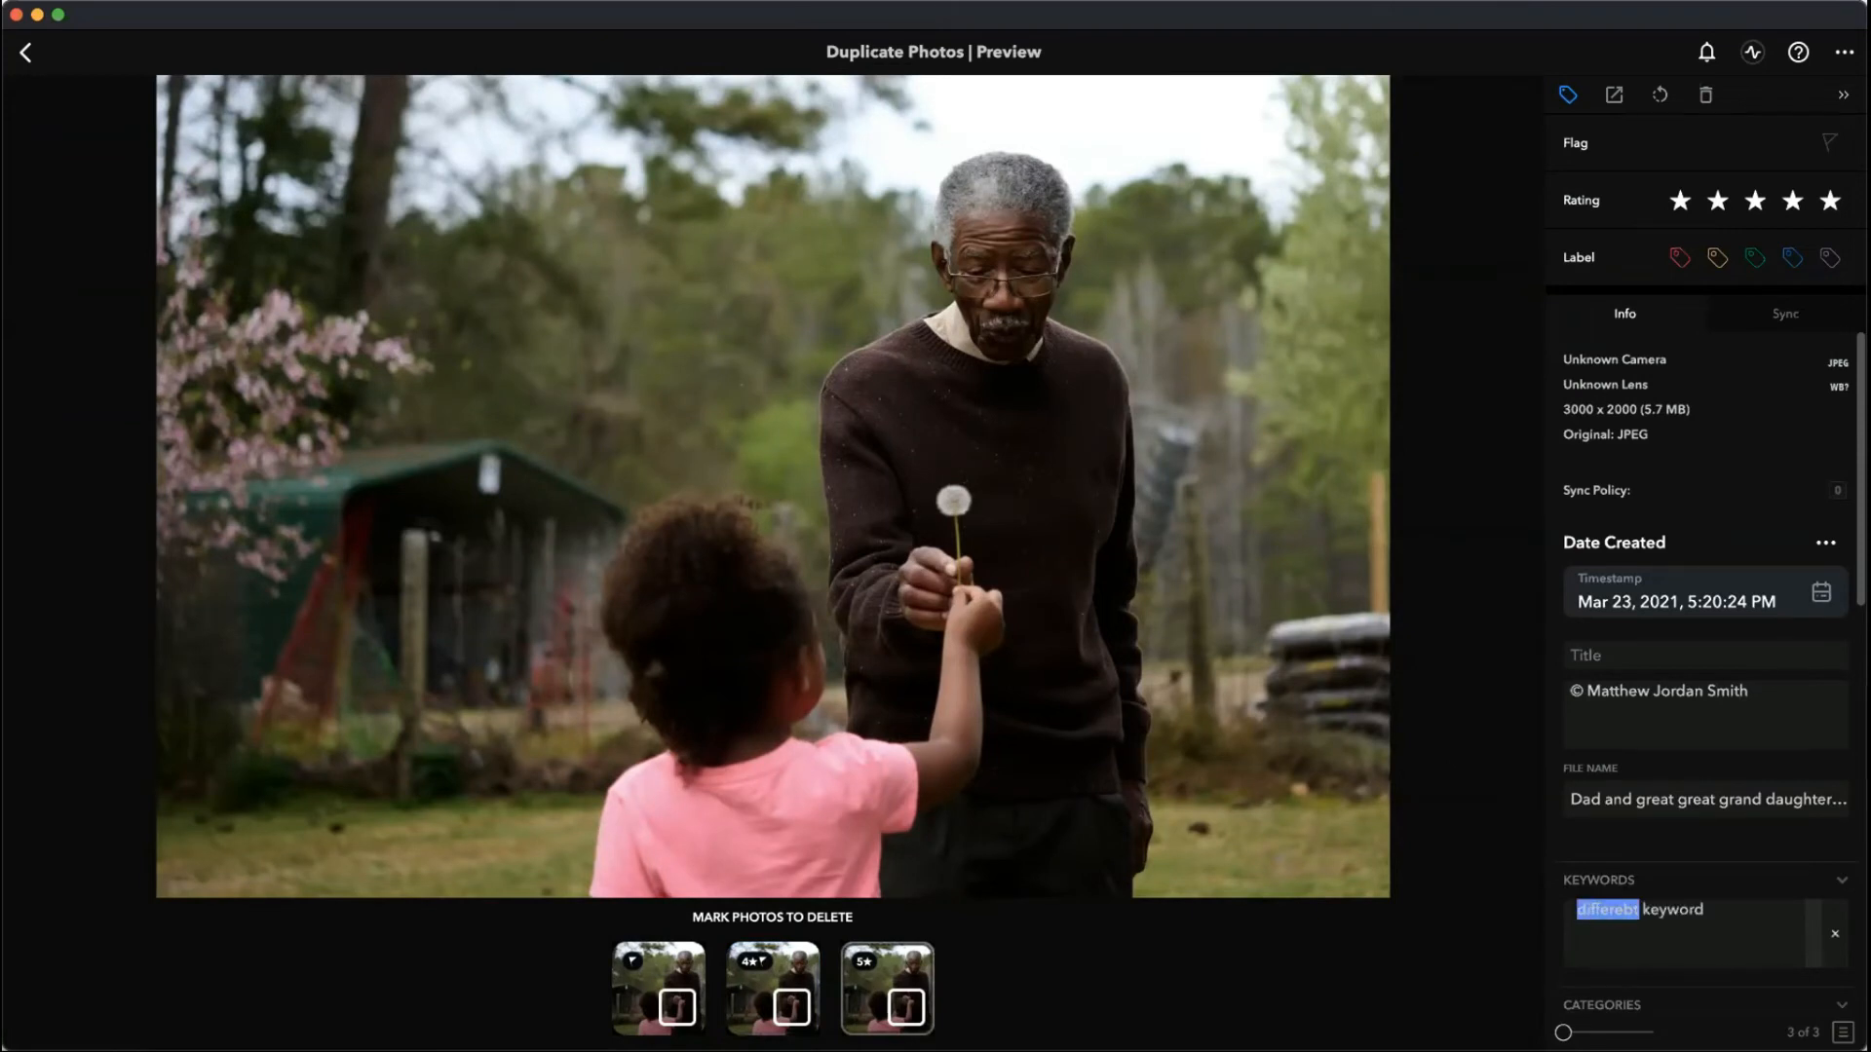
pyautogui.write('differnt')
pyautogui.press('Return')
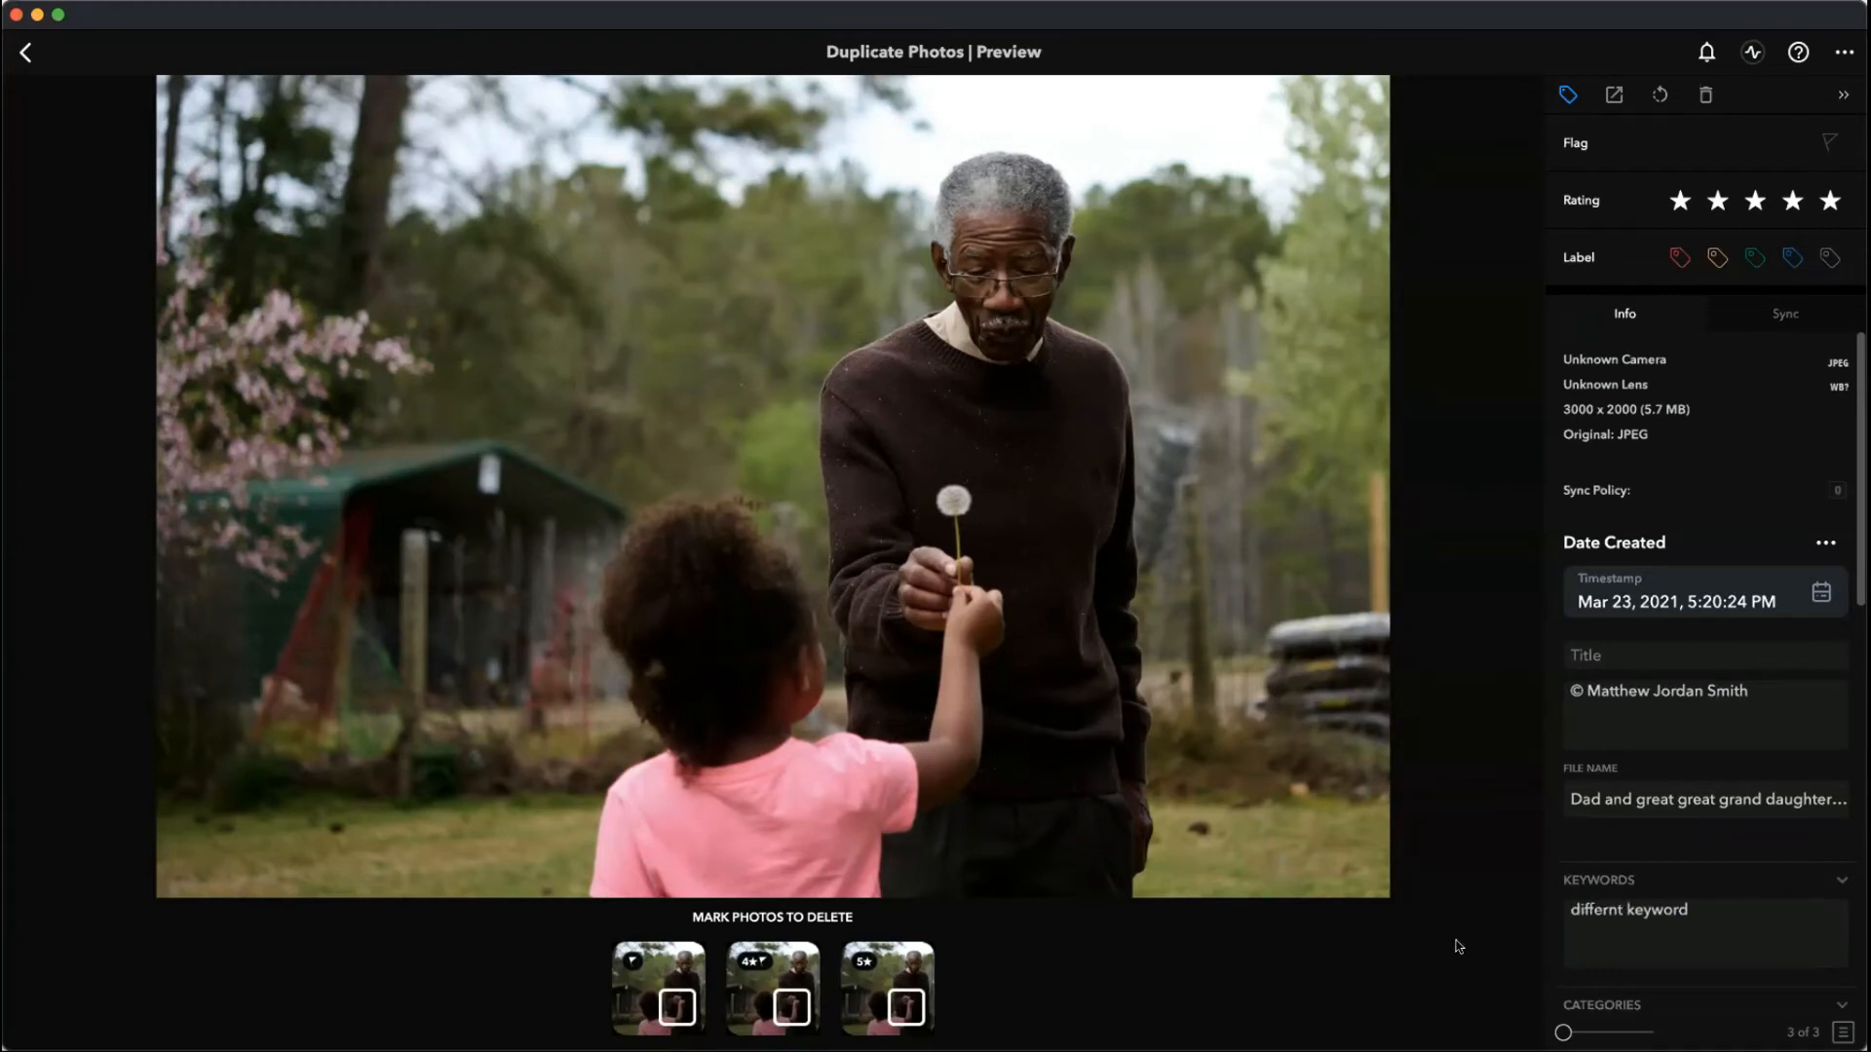
# - Return to the duplicate sets and run auto-check again with the same criteria
pyautogui.click(25, 52)
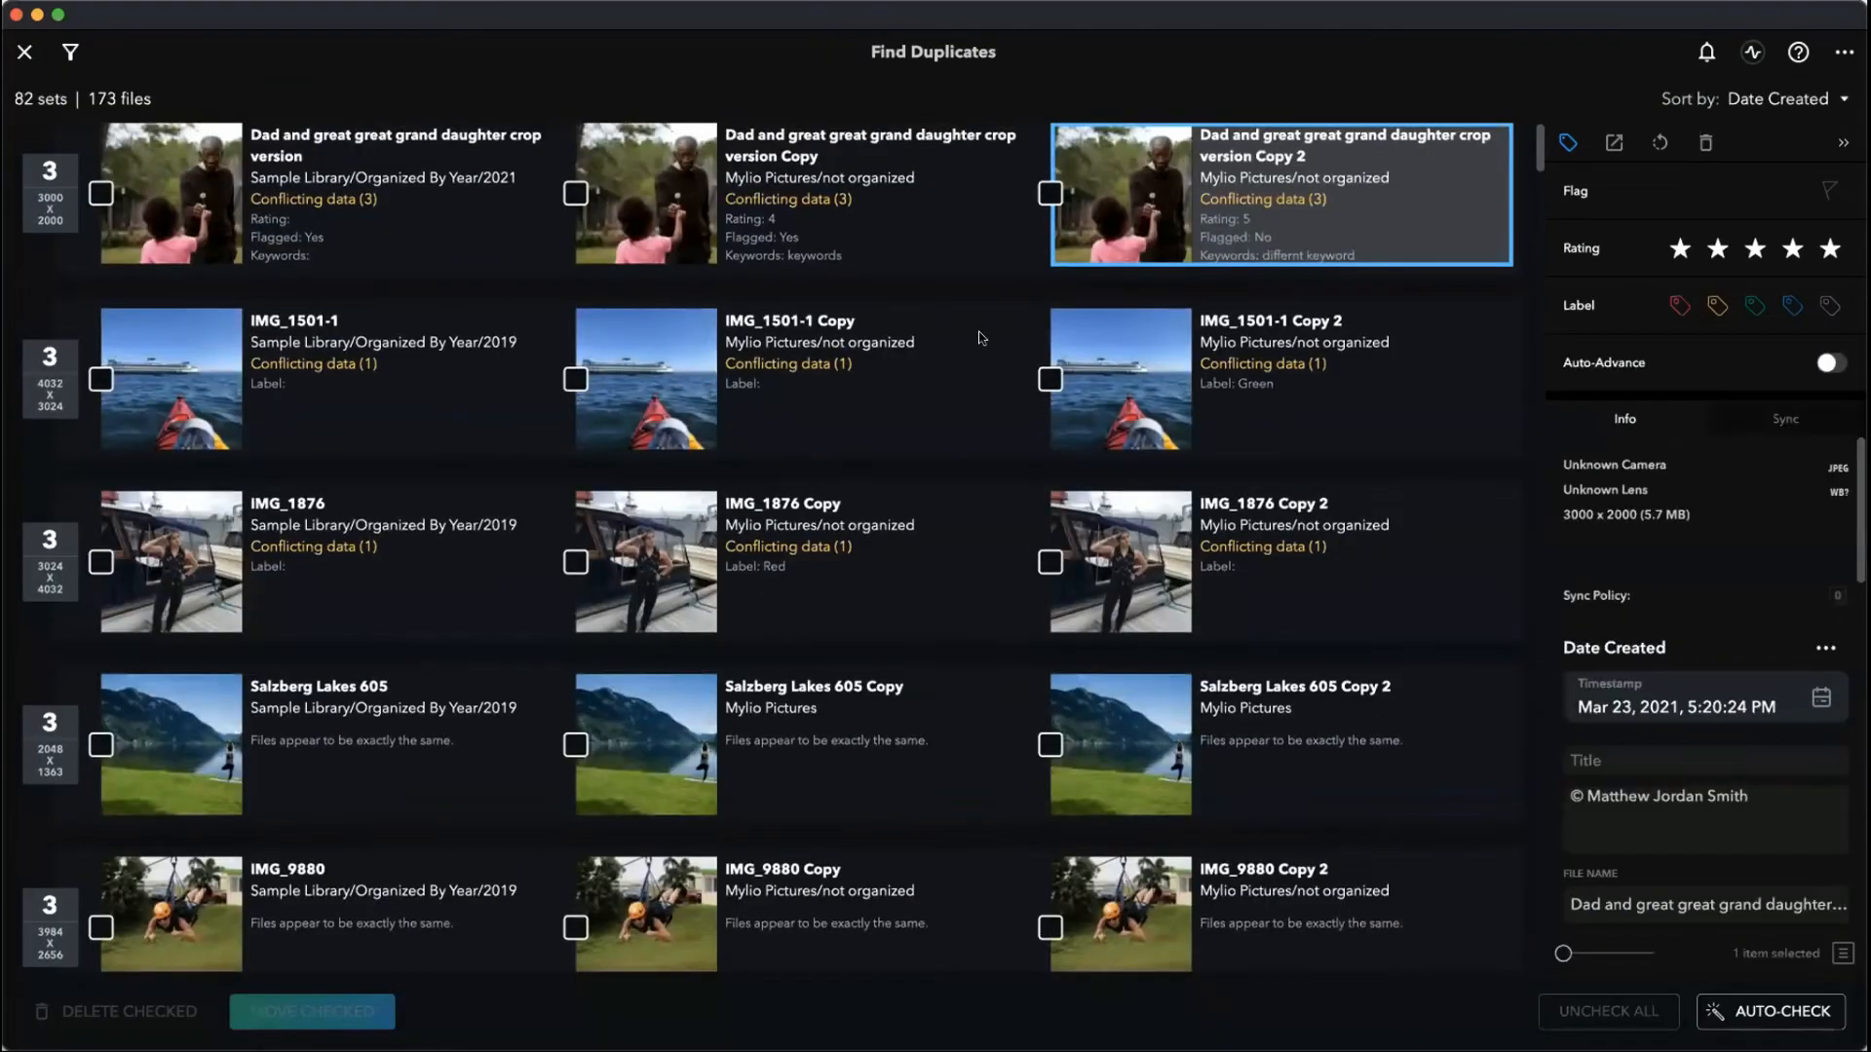
pyautogui.click(1754, 1012)
pyautogui.click(1296, 679)
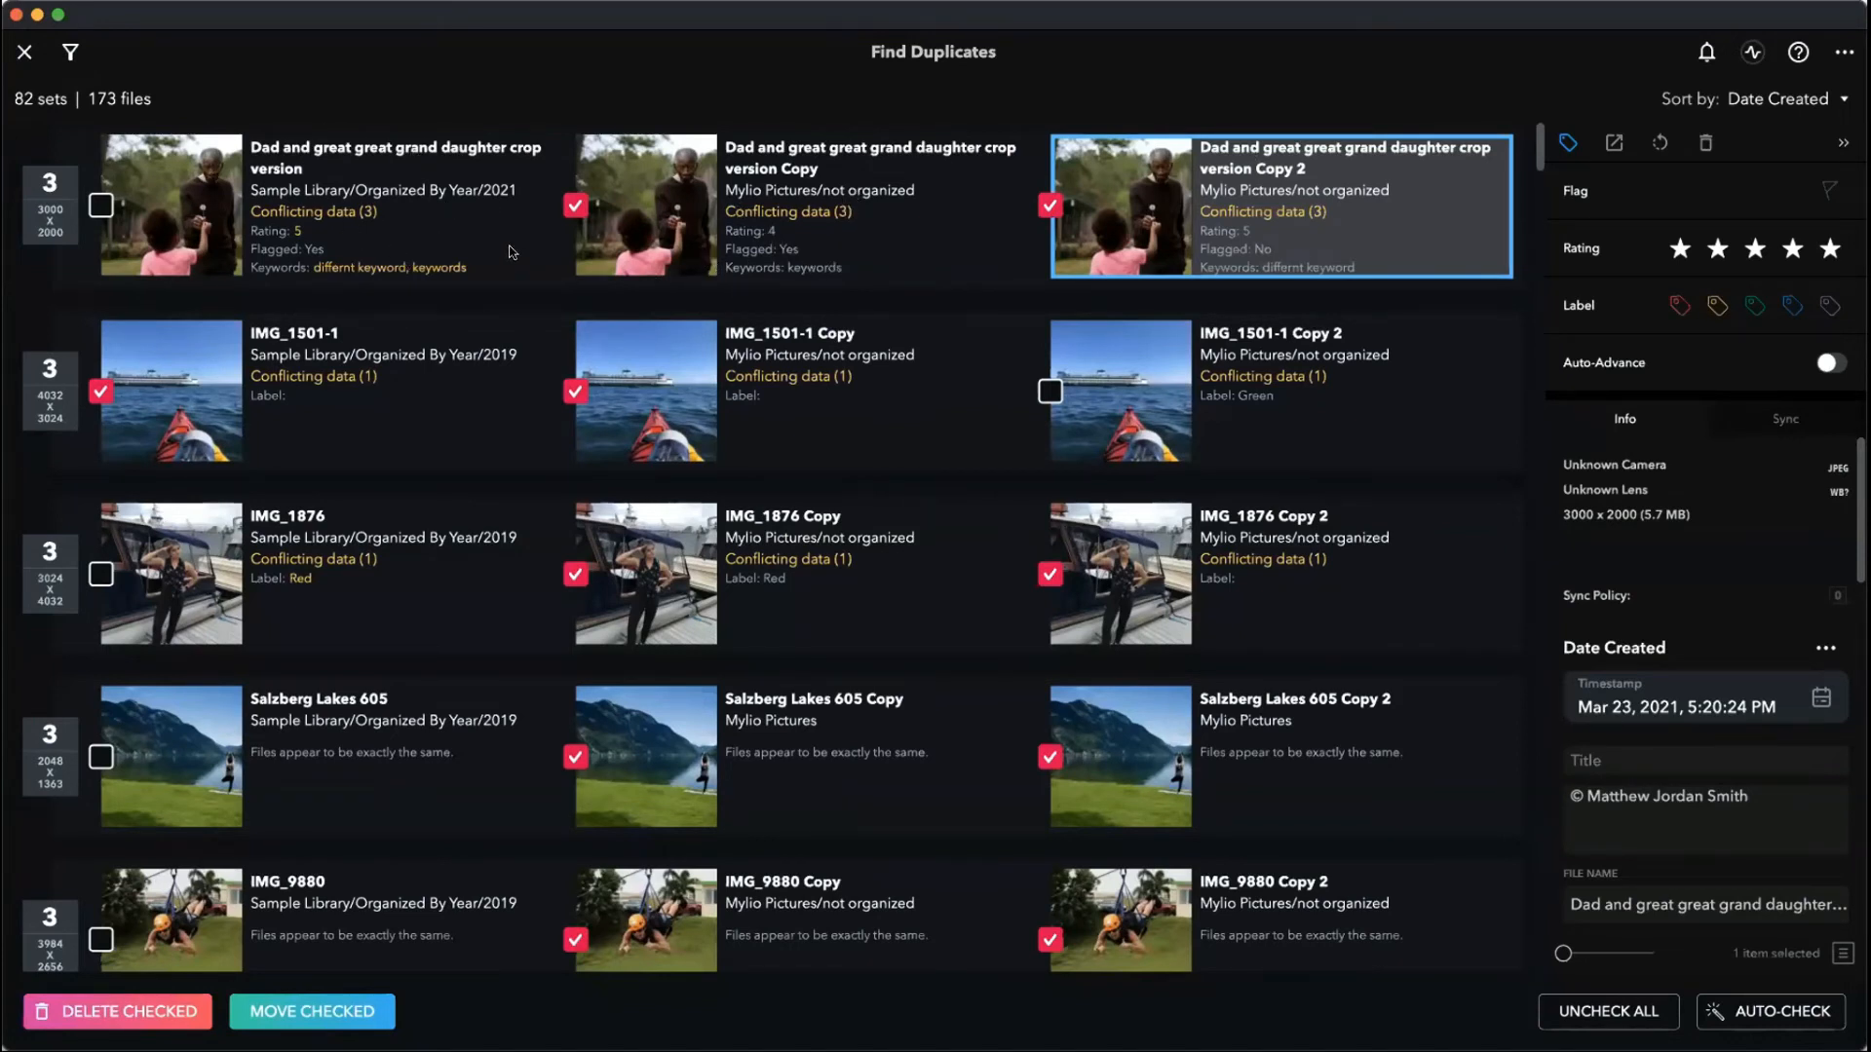
# - Compare the ratings, flags and keywords of the original and its two copies in the first set
pyautogui.click(414, 244)
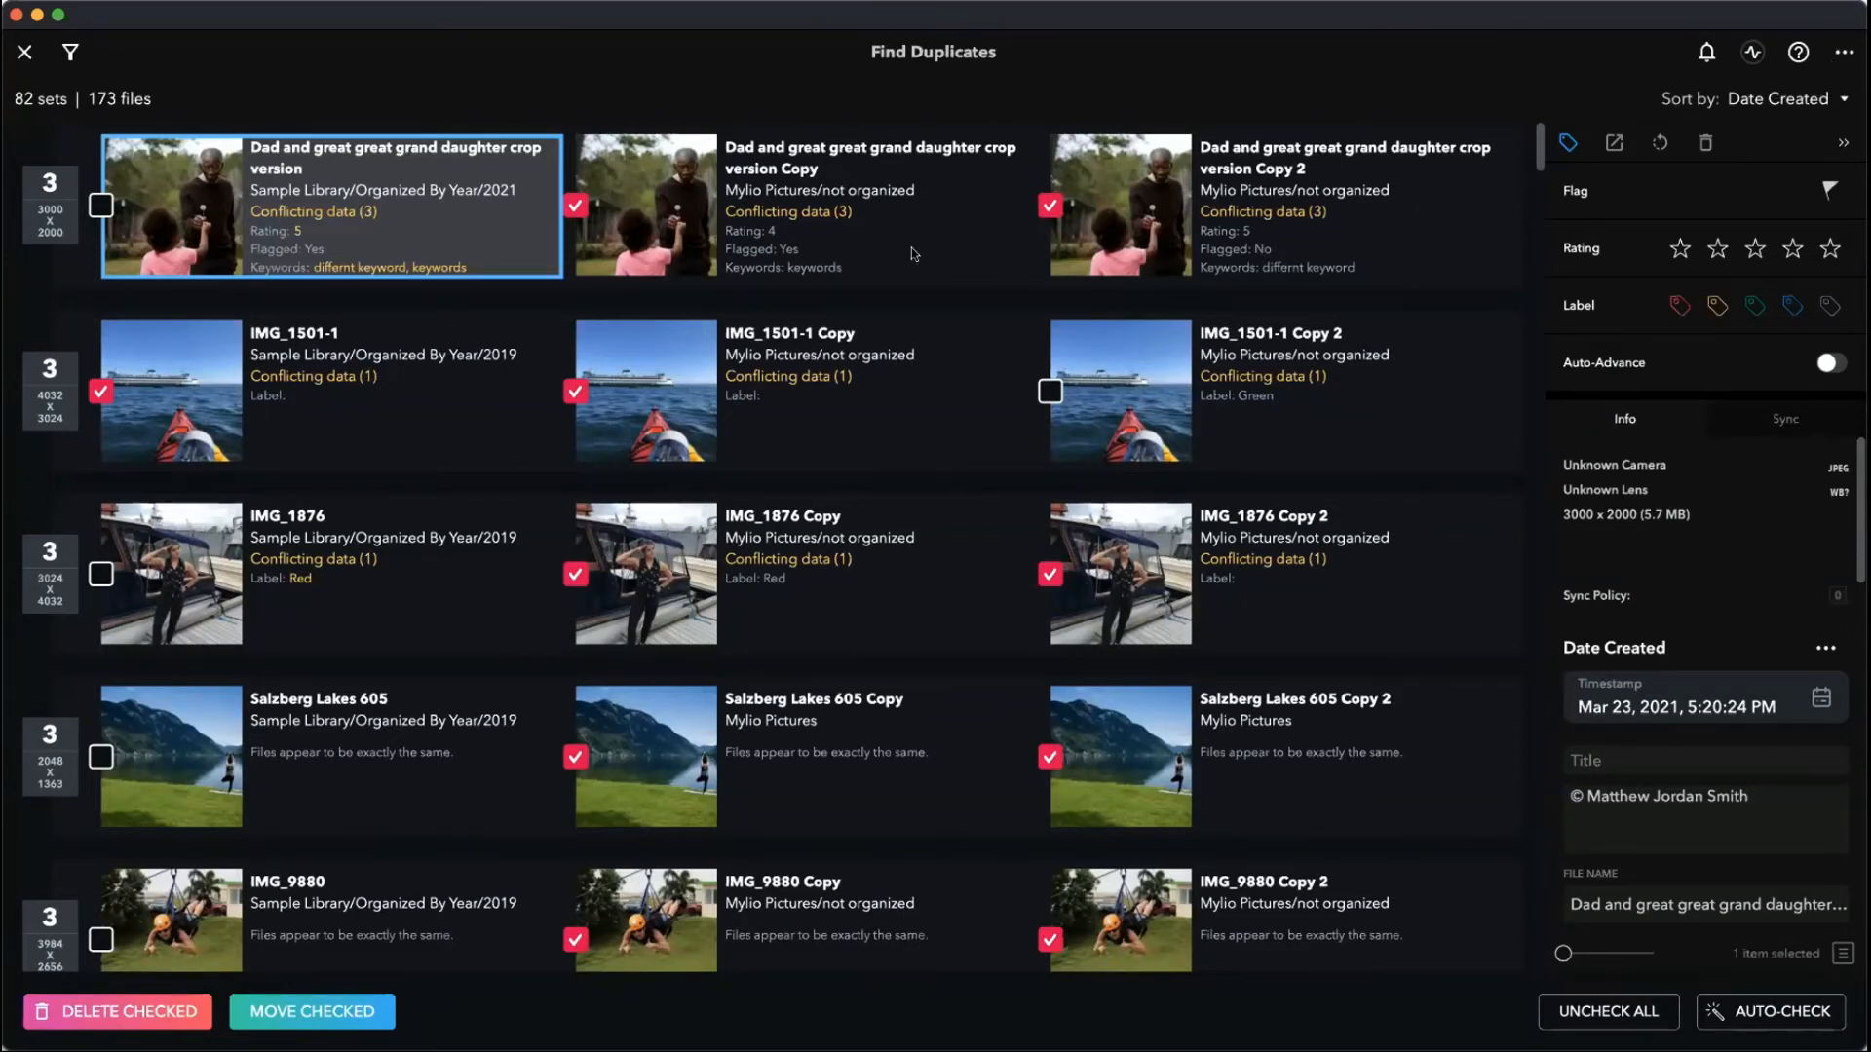
pyautogui.click(839, 233)
pyautogui.click(1304, 236)
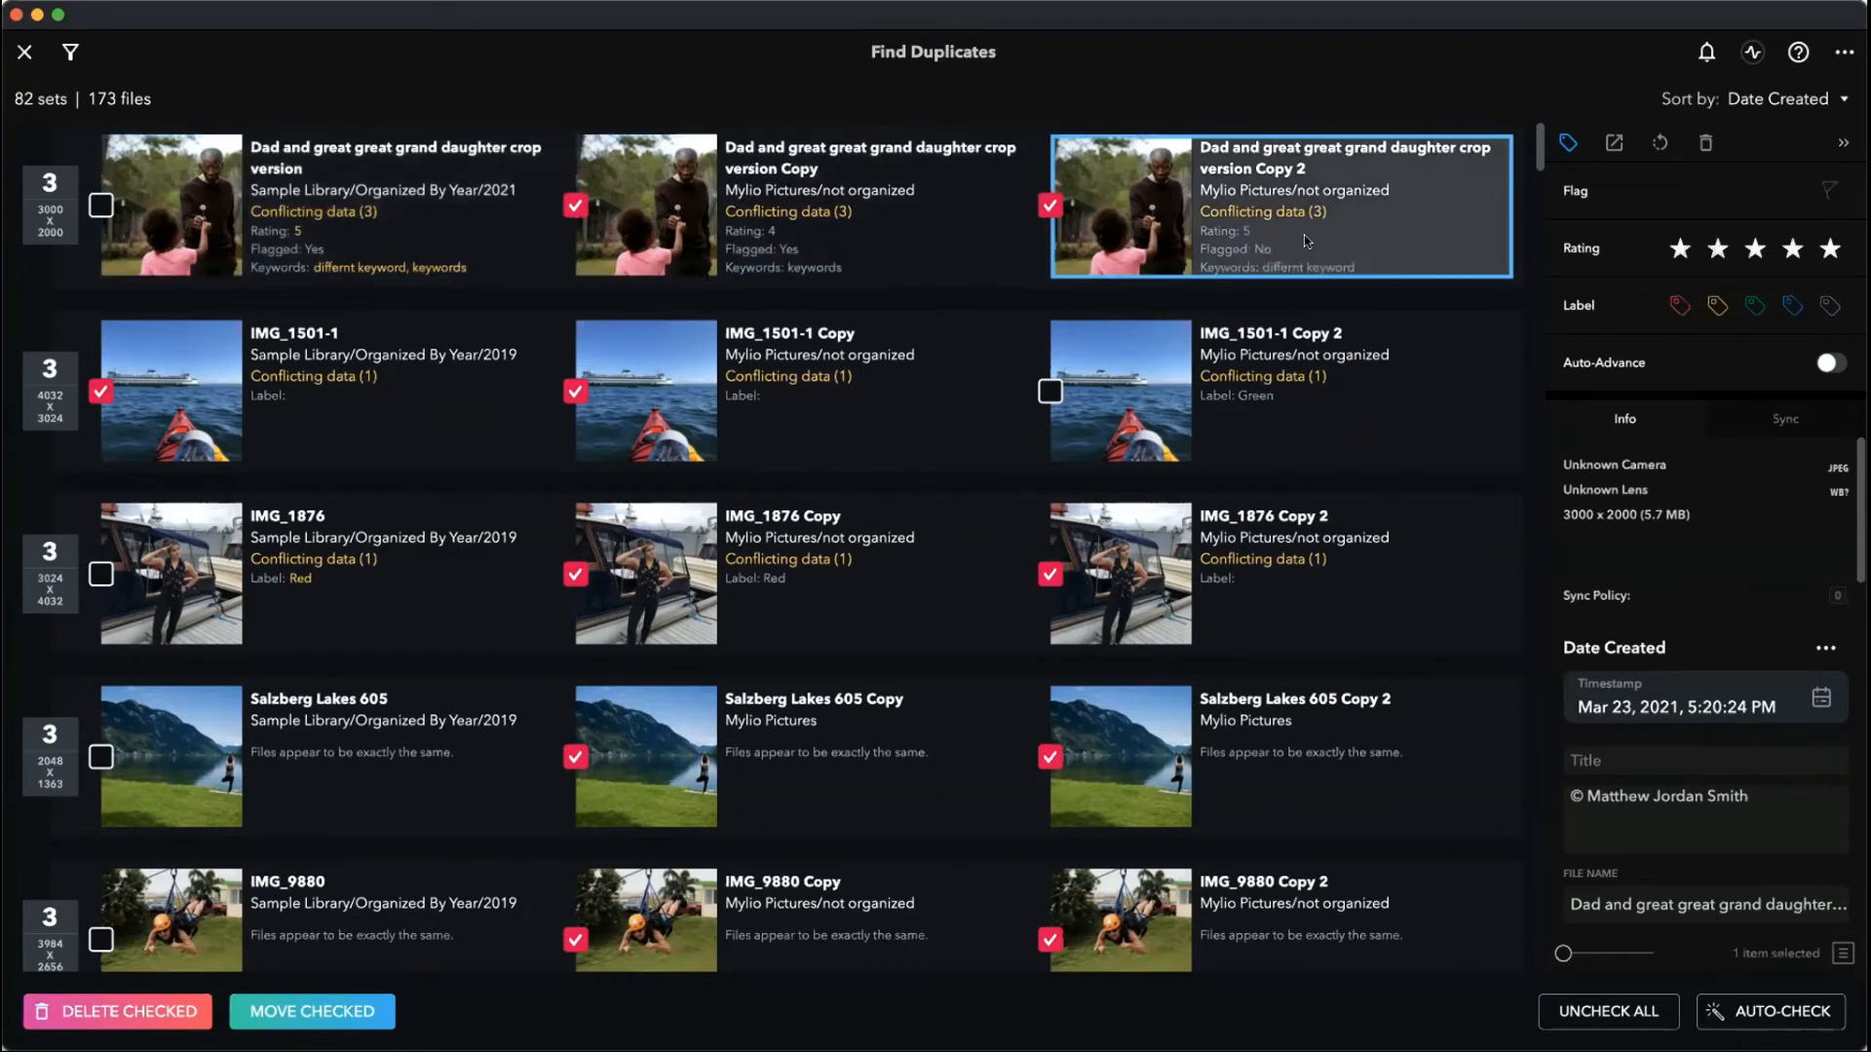
pyautogui.click(693, 228)
pyautogui.click(318, 237)
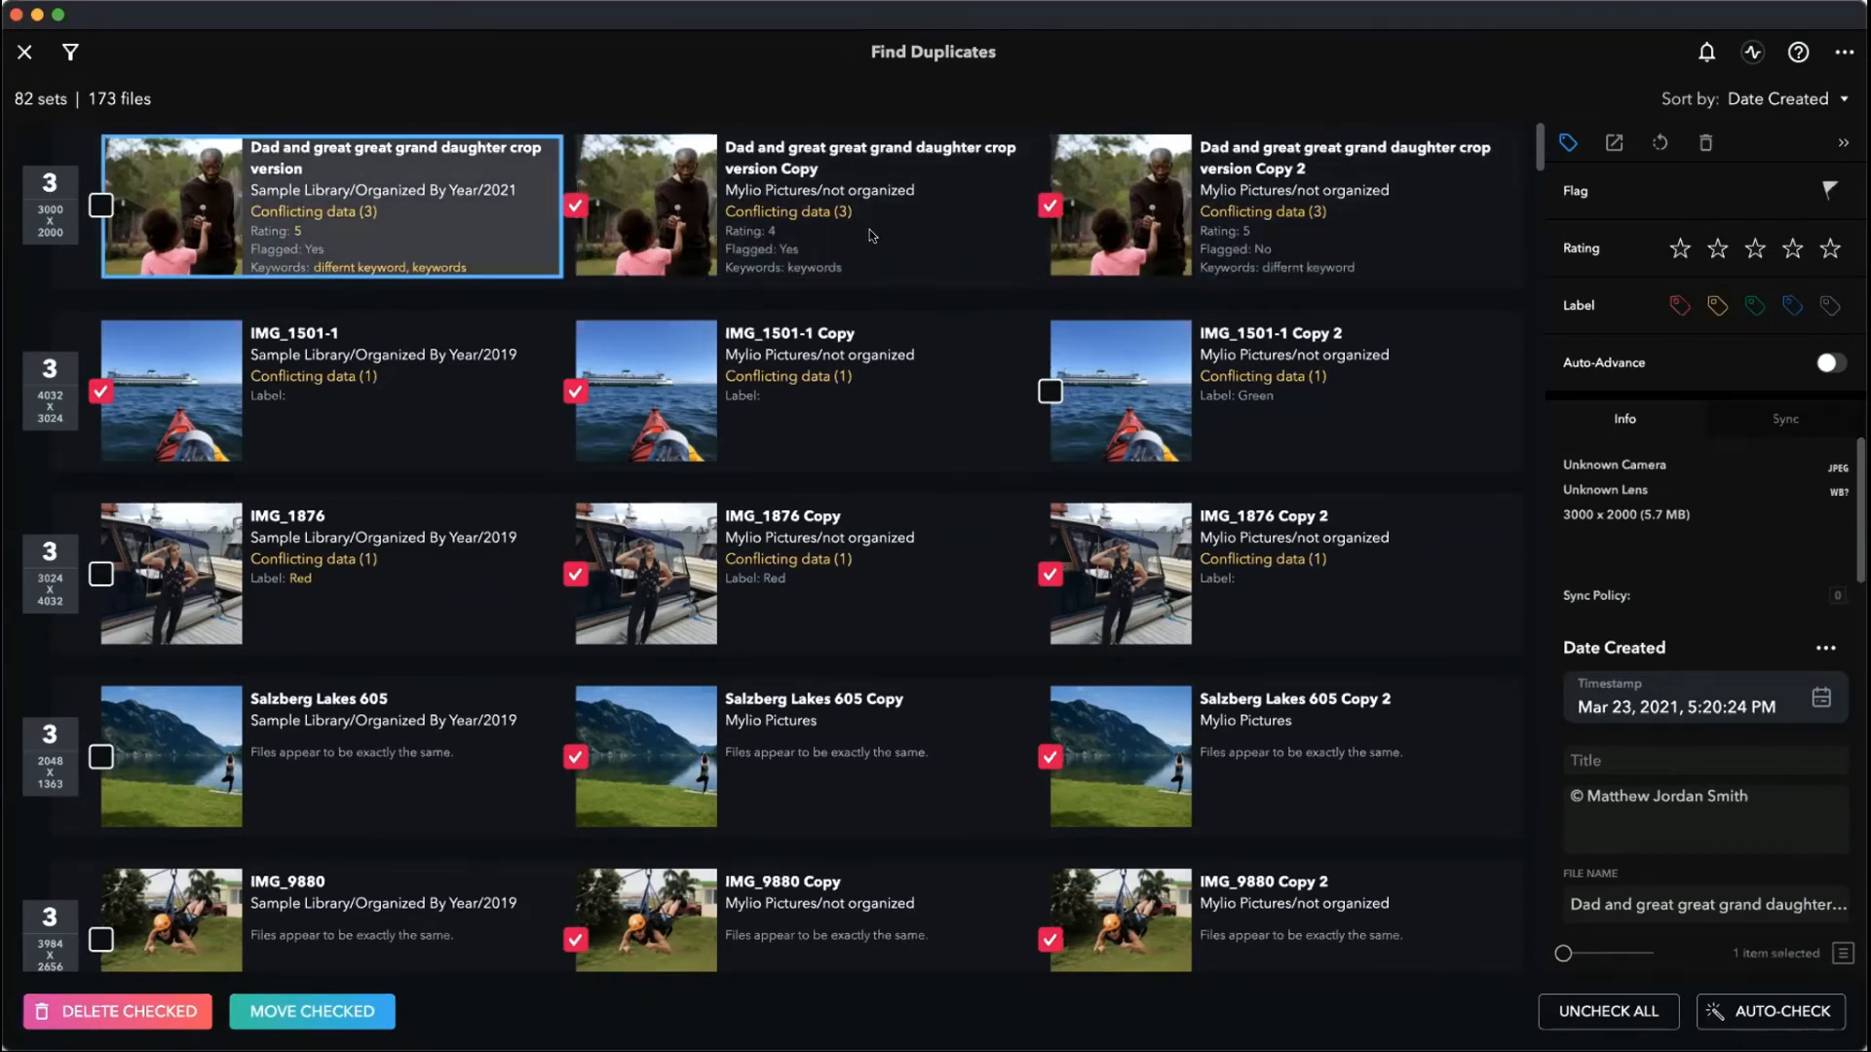
# - Open Featured Photo Ranking in the calendar settings and examine the priority order of flags, ratings and labels
pyautogui.click(1847, 57)
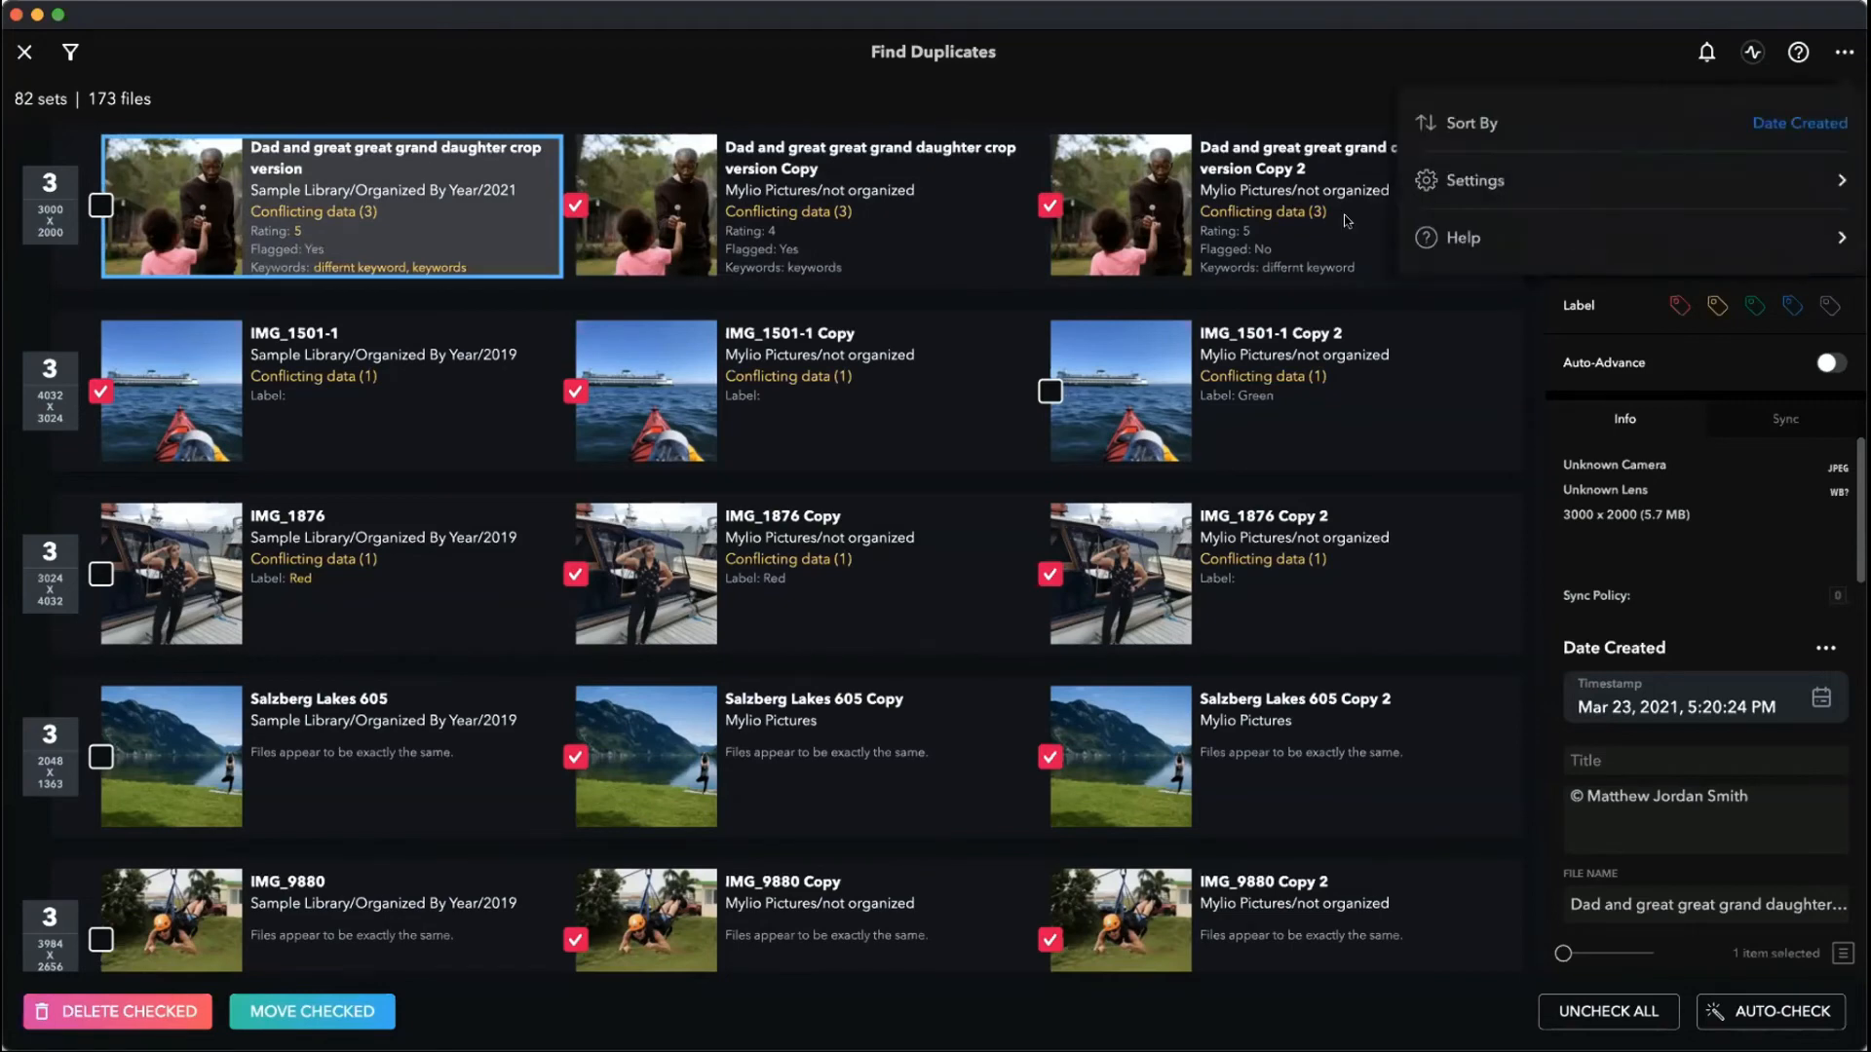
pyautogui.click(1471, 181)
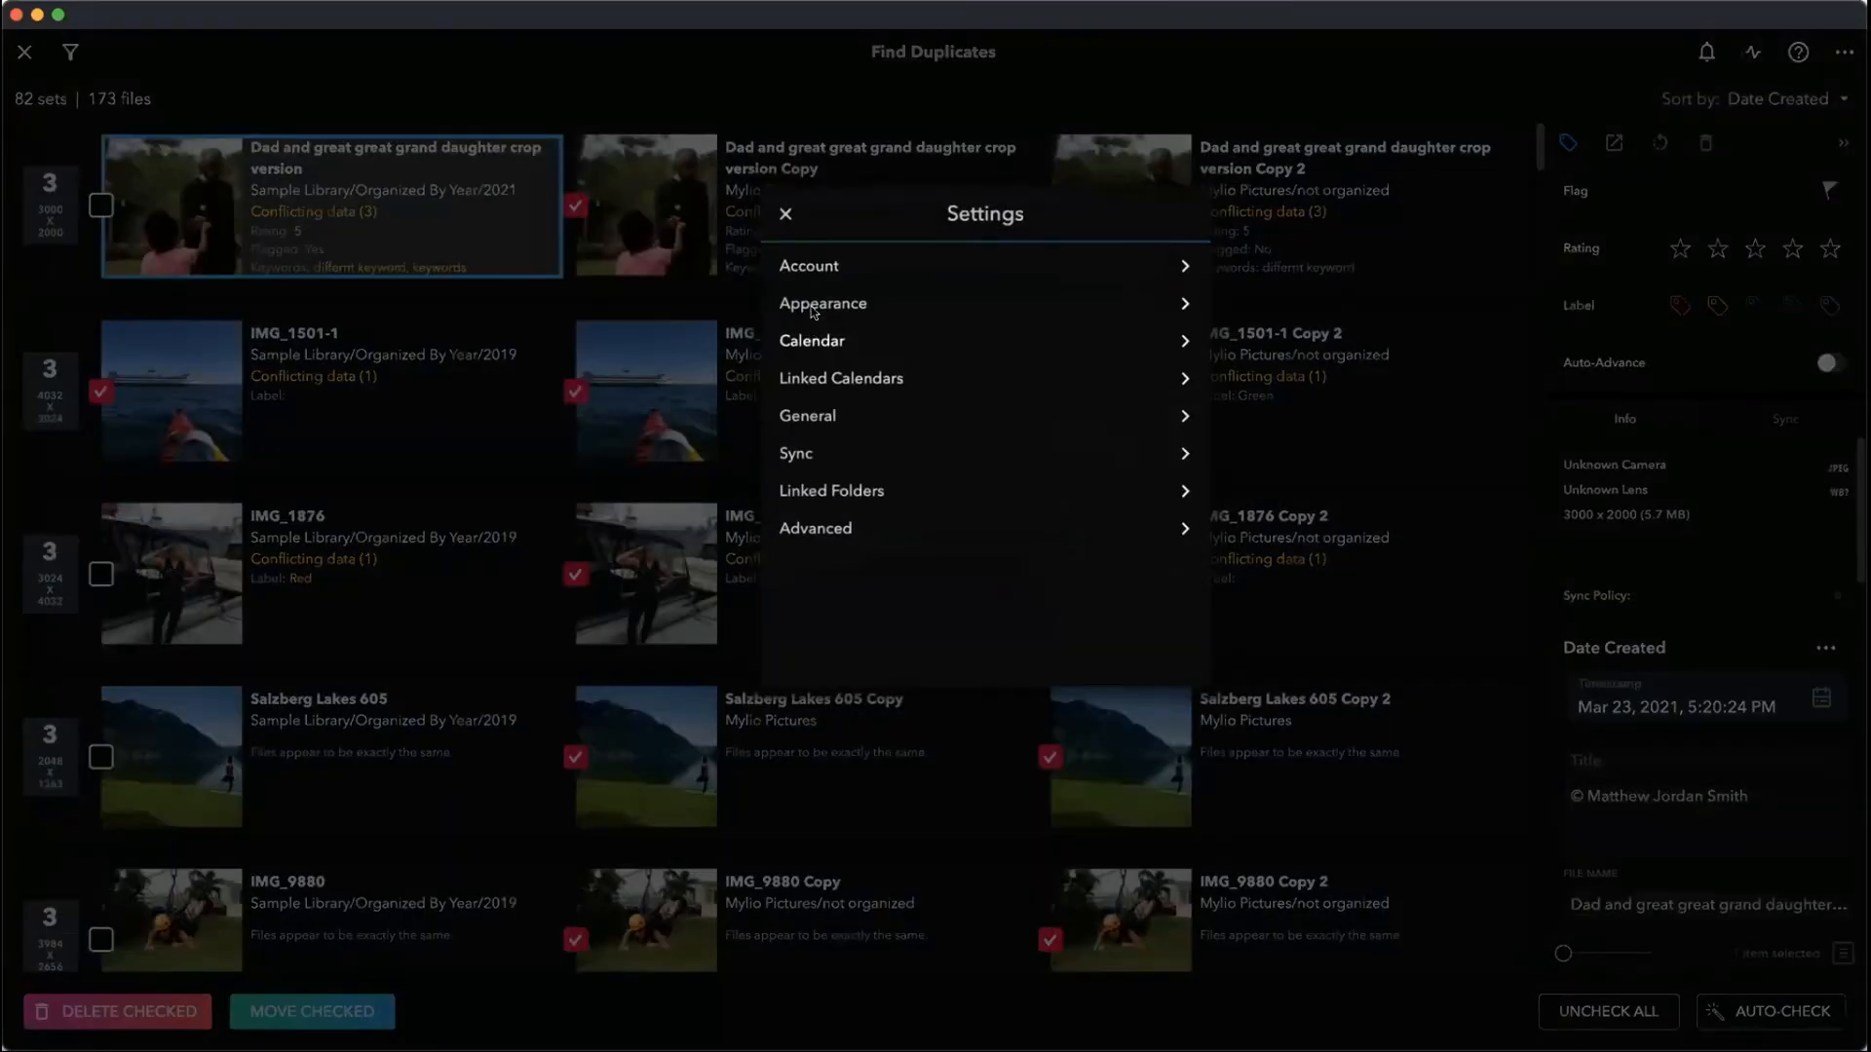
pyautogui.click(811, 338)
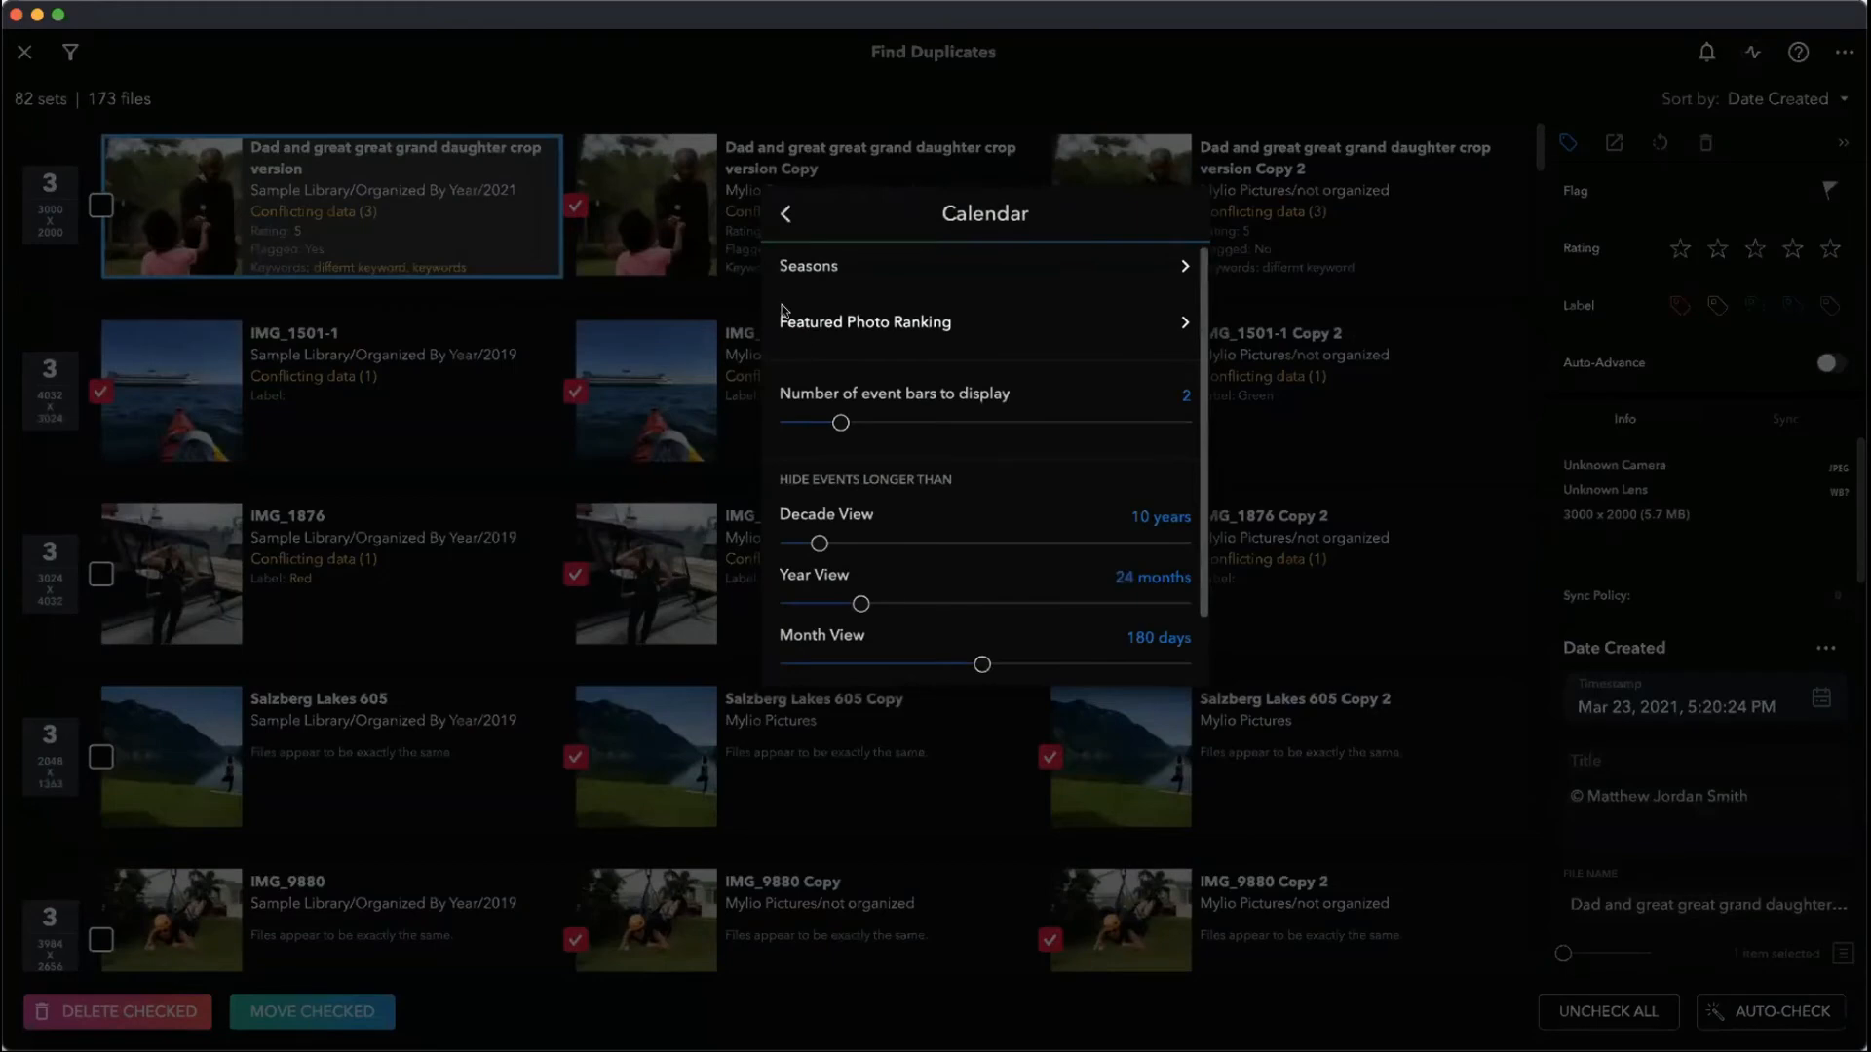
pyautogui.click(784, 216)
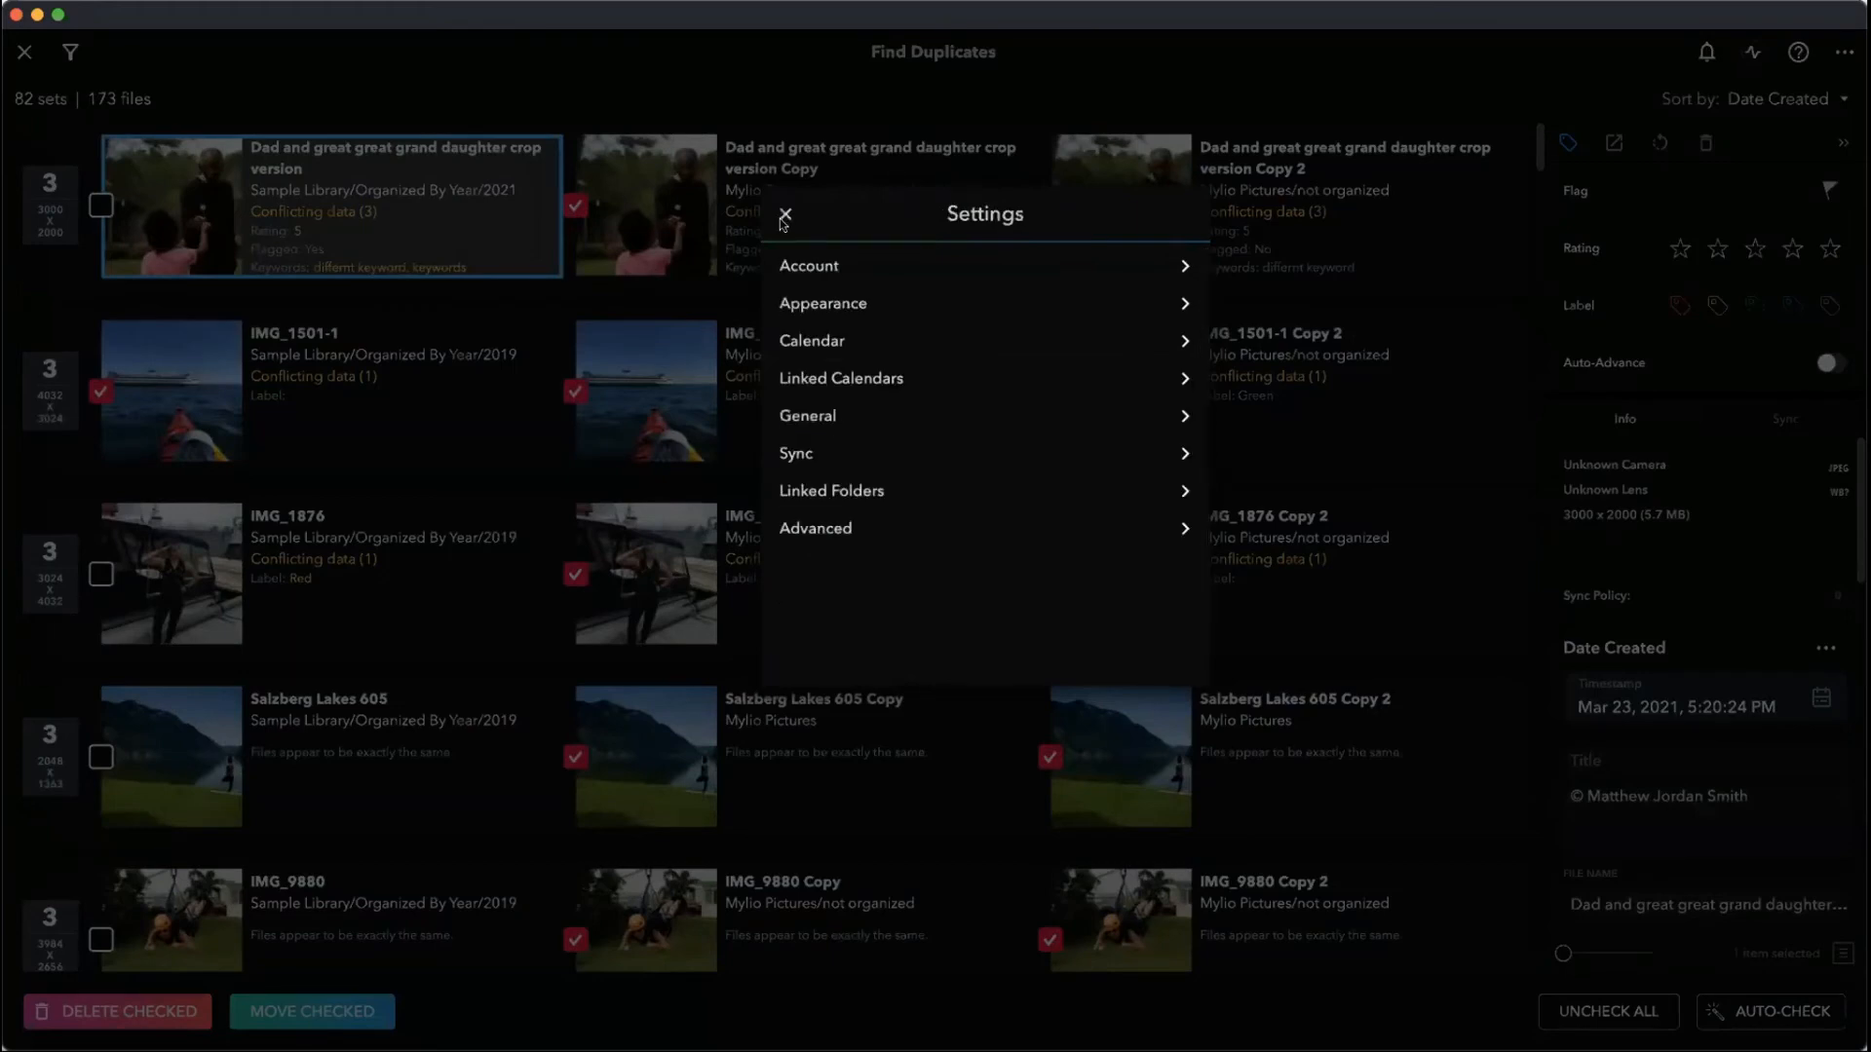
pyautogui.click(811, 340)
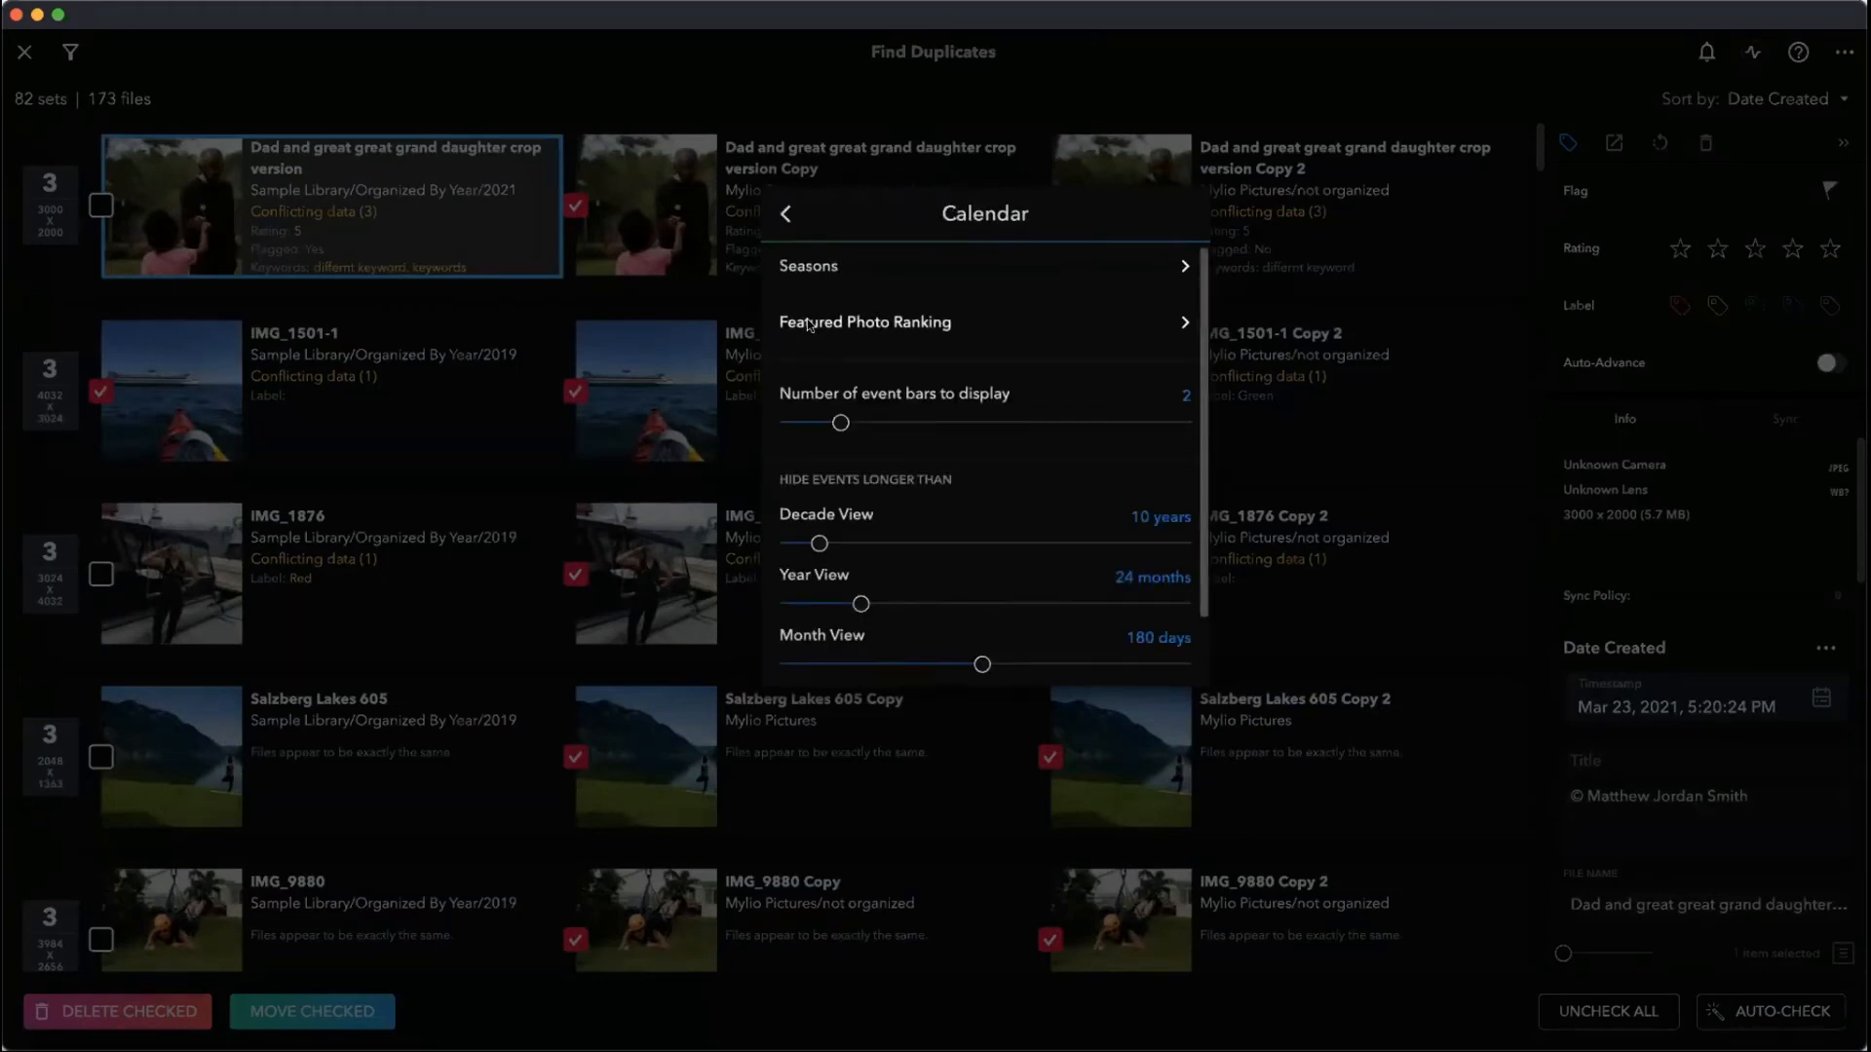
pyautogui.click(807, 321)
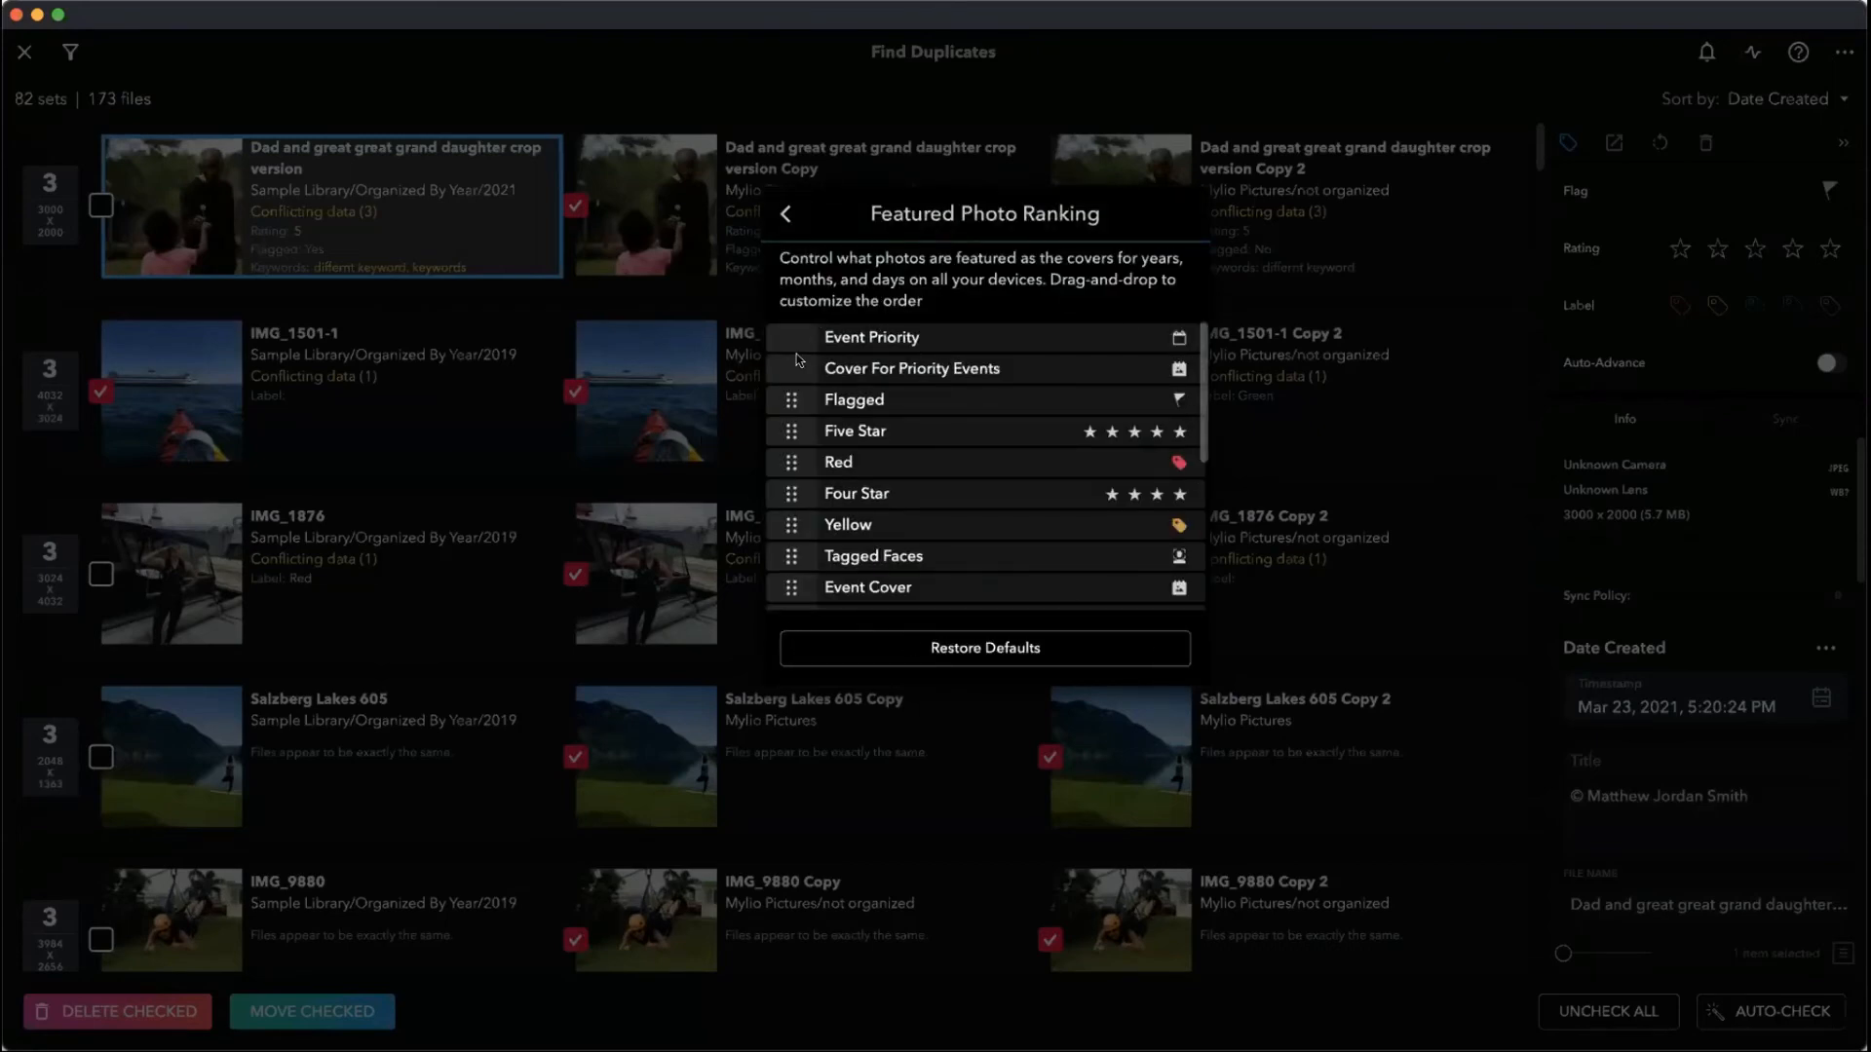
pyautogui.scroll(-10, 922, 454)
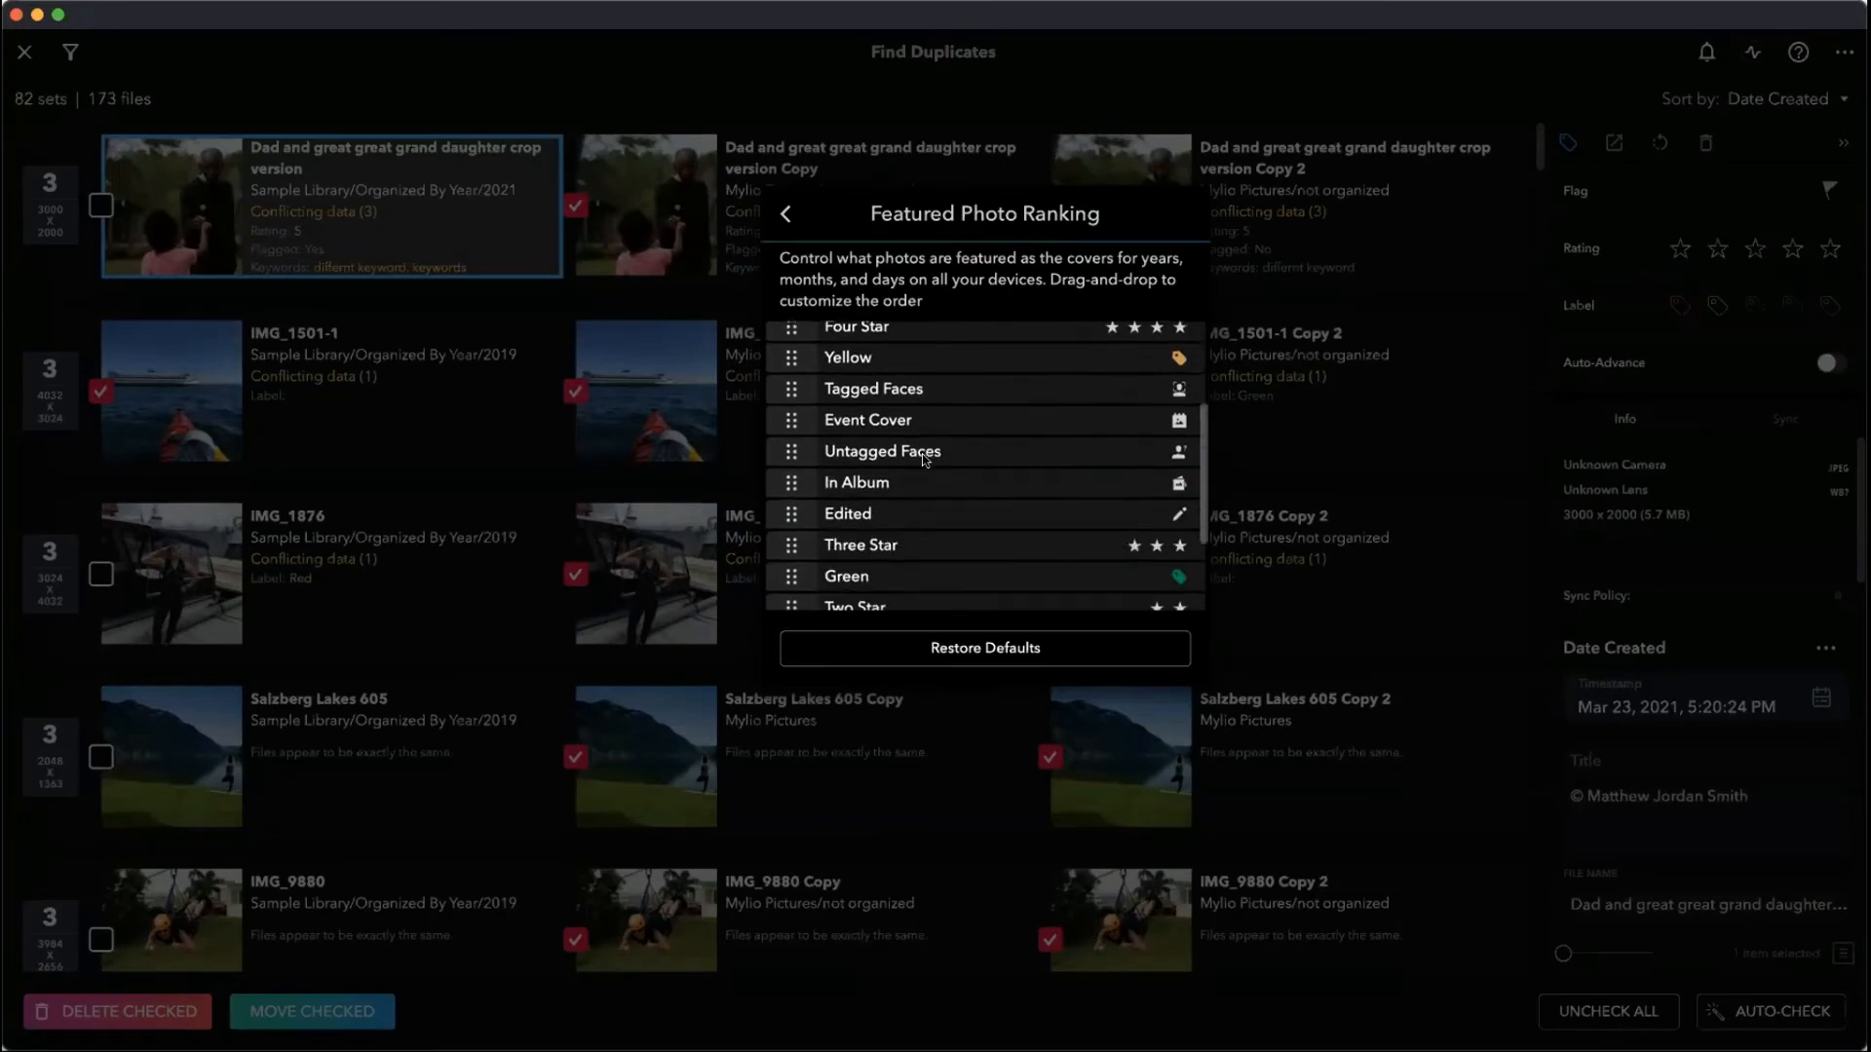
pyautogui.scroll(10, 924, 460)
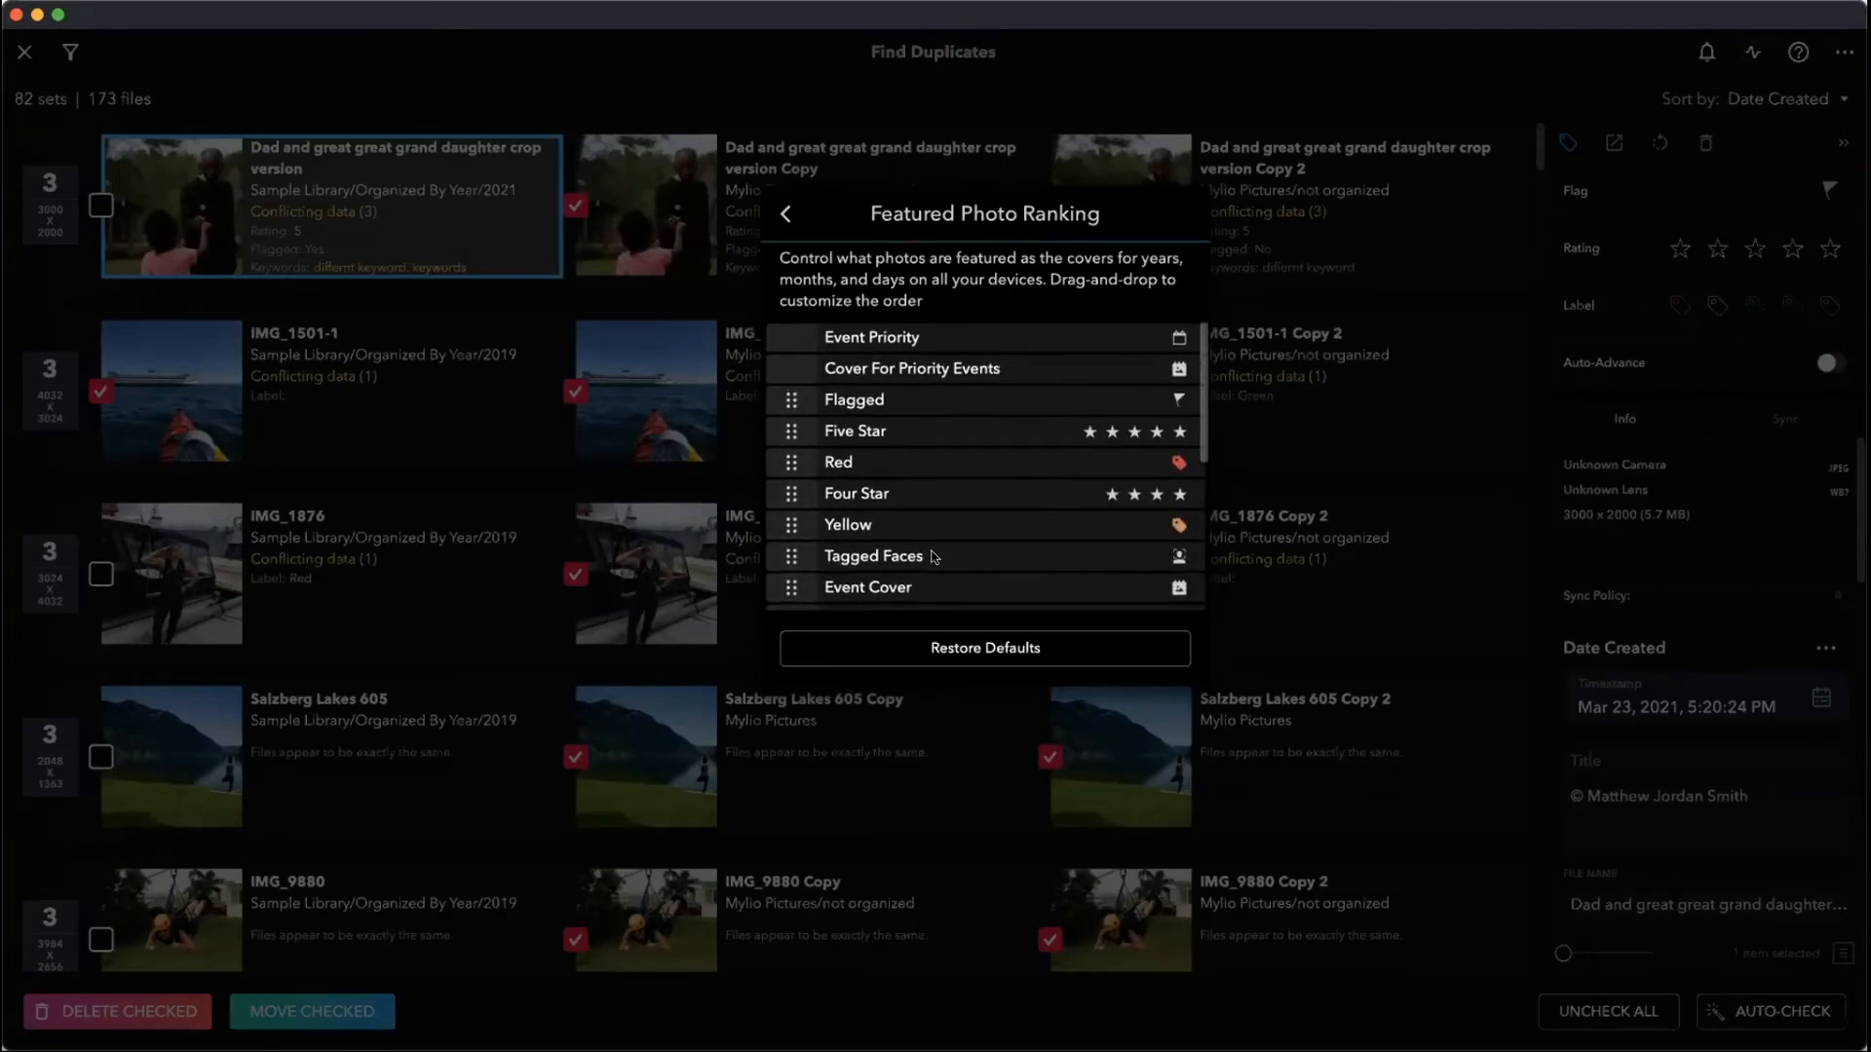
pyautogui.scroll(-1, 896, 487)
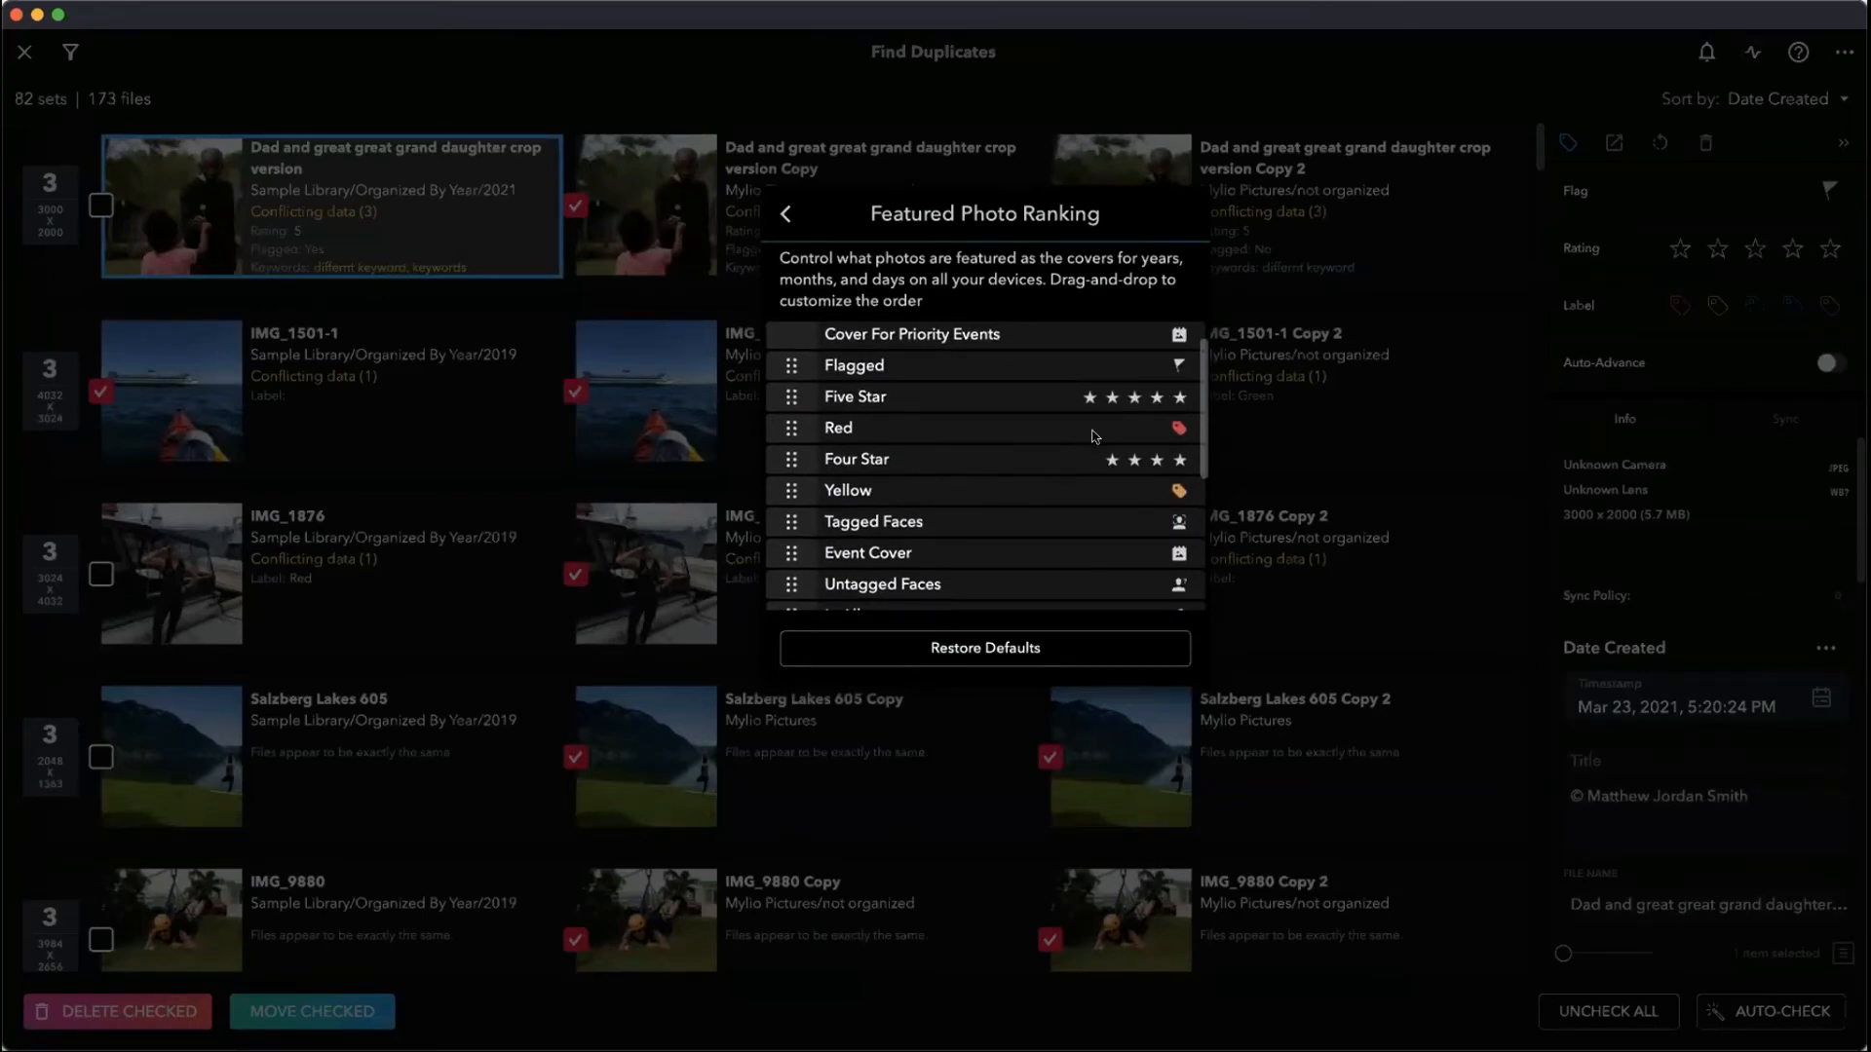
# - Reorder the Featured Photo Ranking, placing In Album above Untagged Faces and Four Star above Red
pyautogui.scroll(-3, 1131, 487)
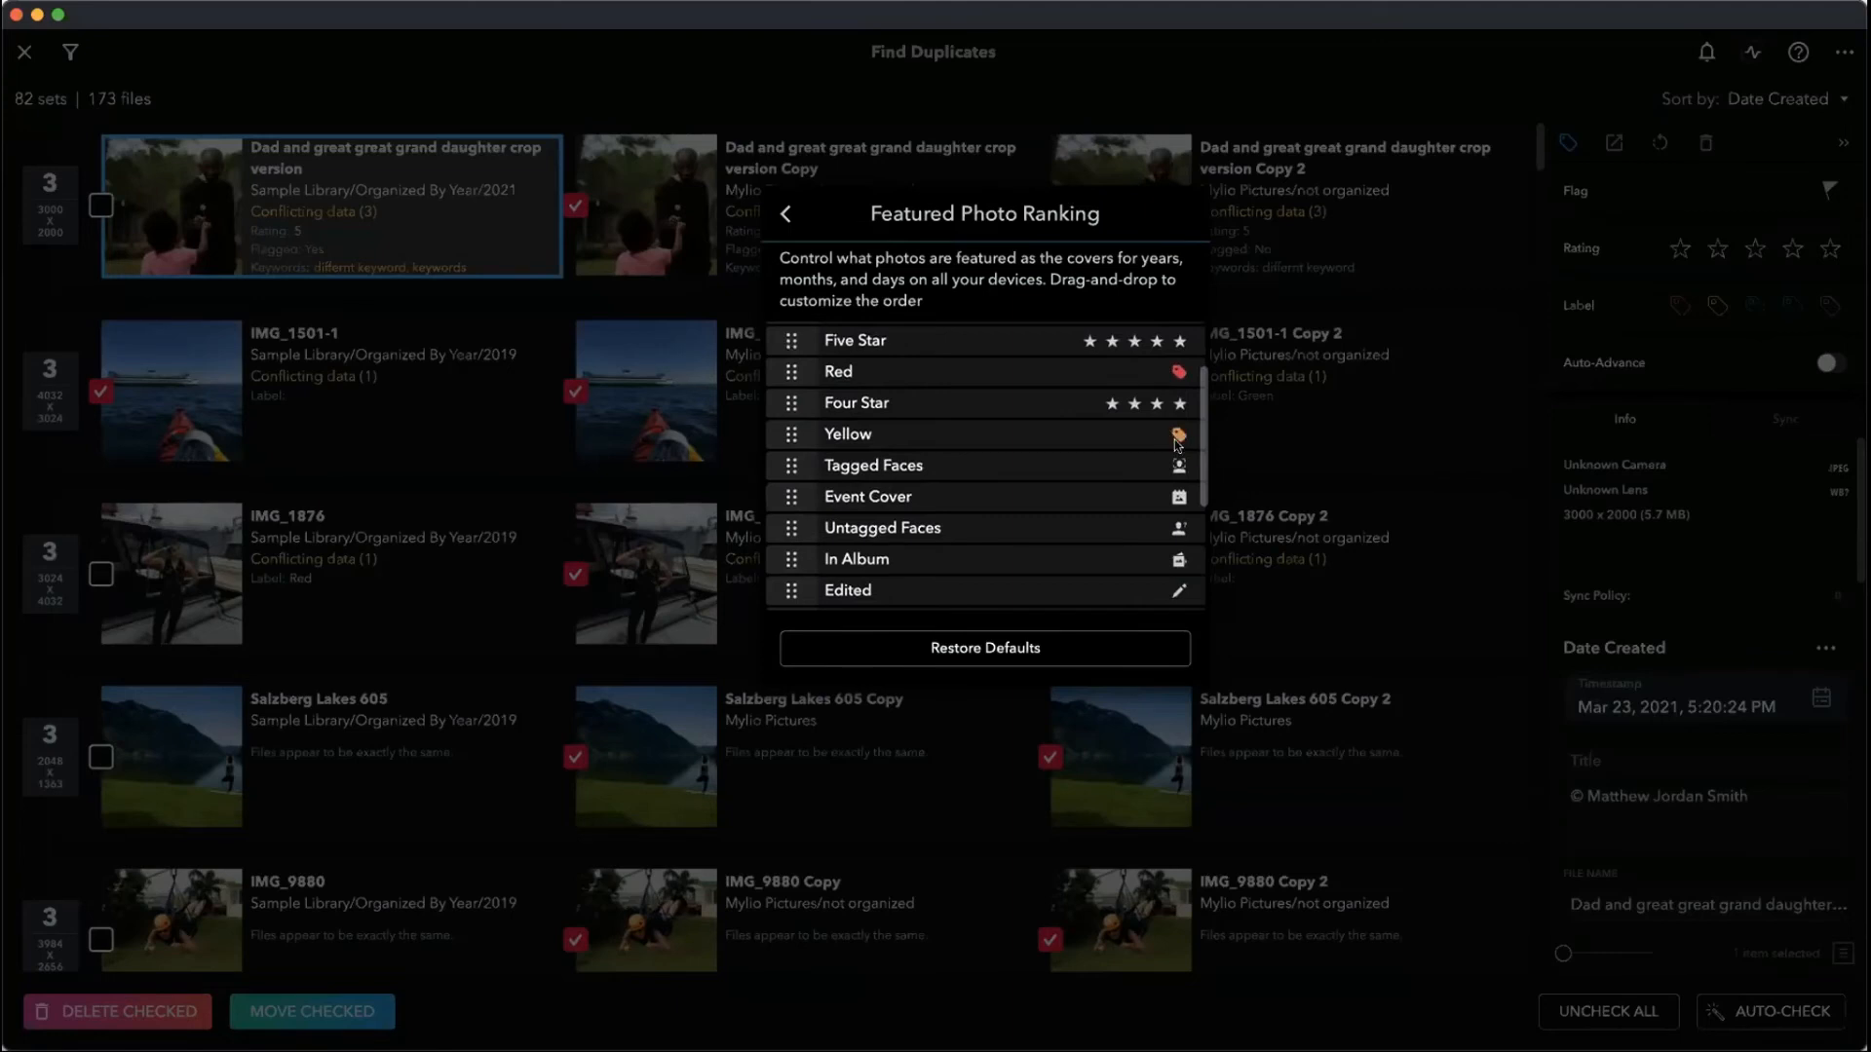
pyautogui.scroll(-5, 1155, 450)
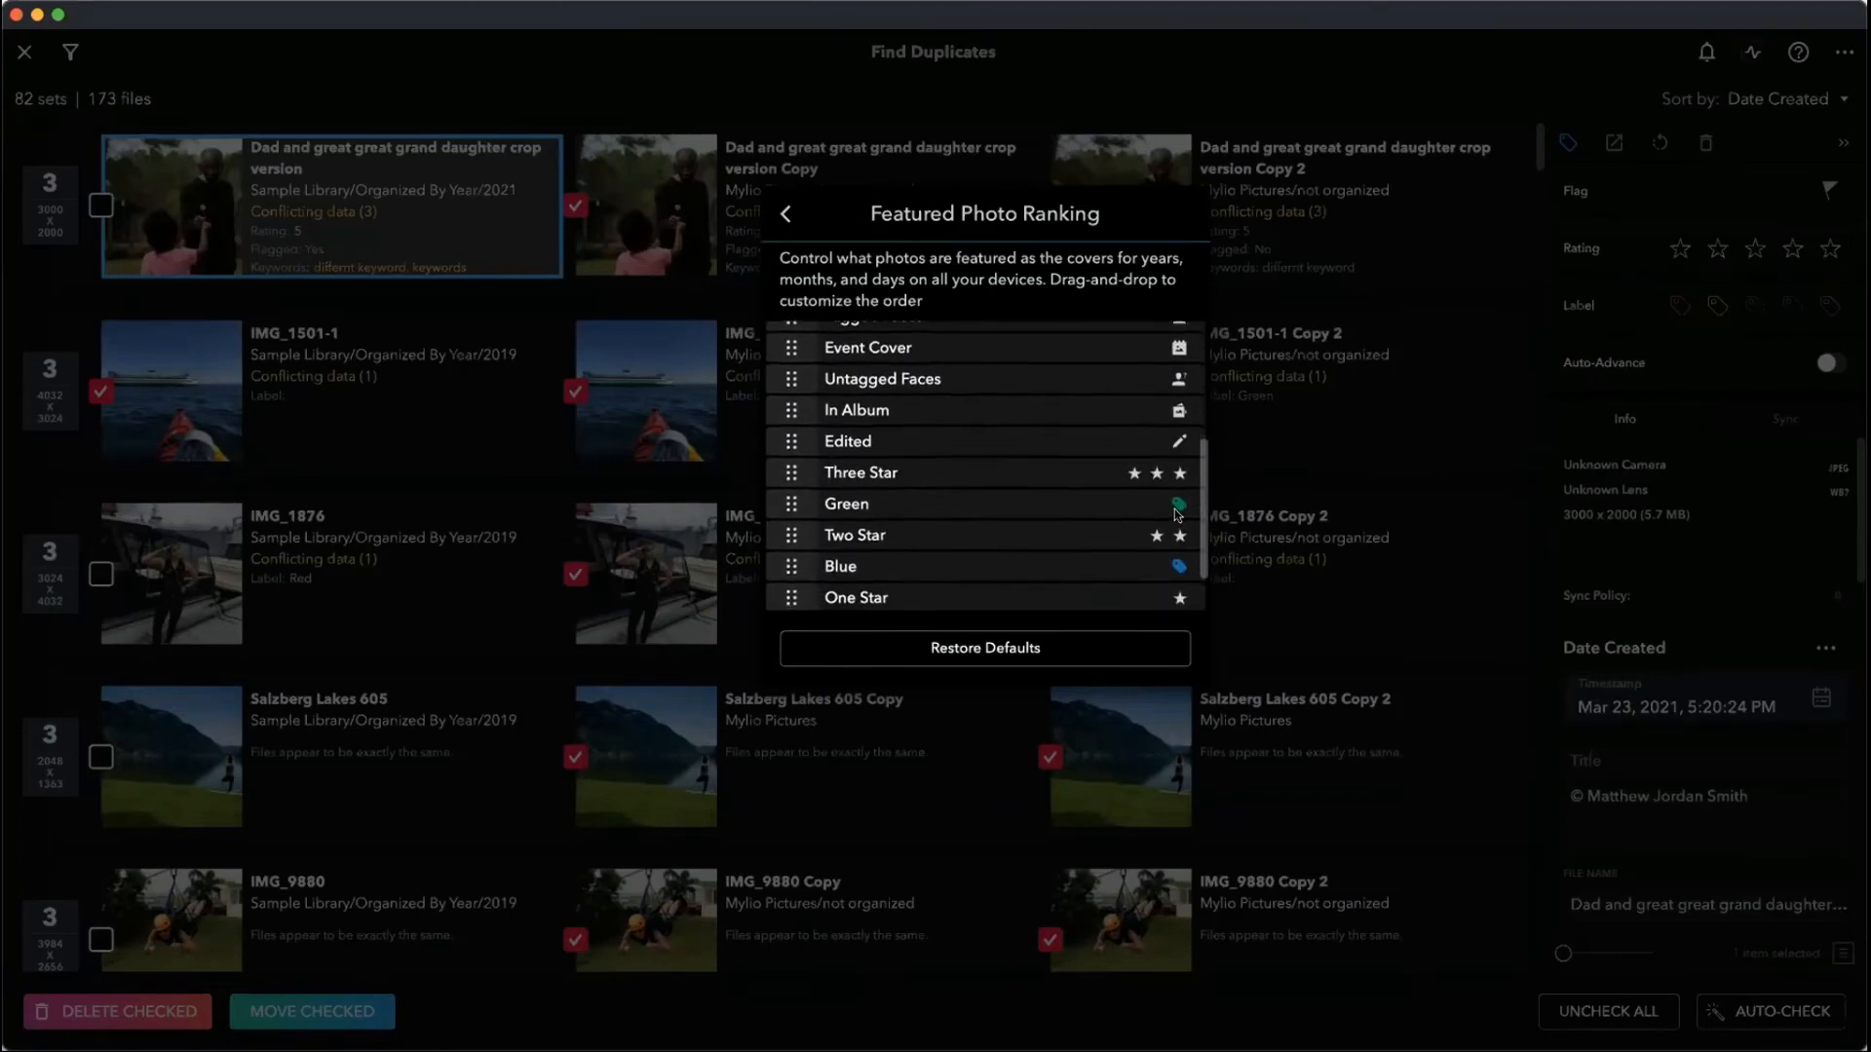
pyautogui.scroll(-2, 1171, 564)
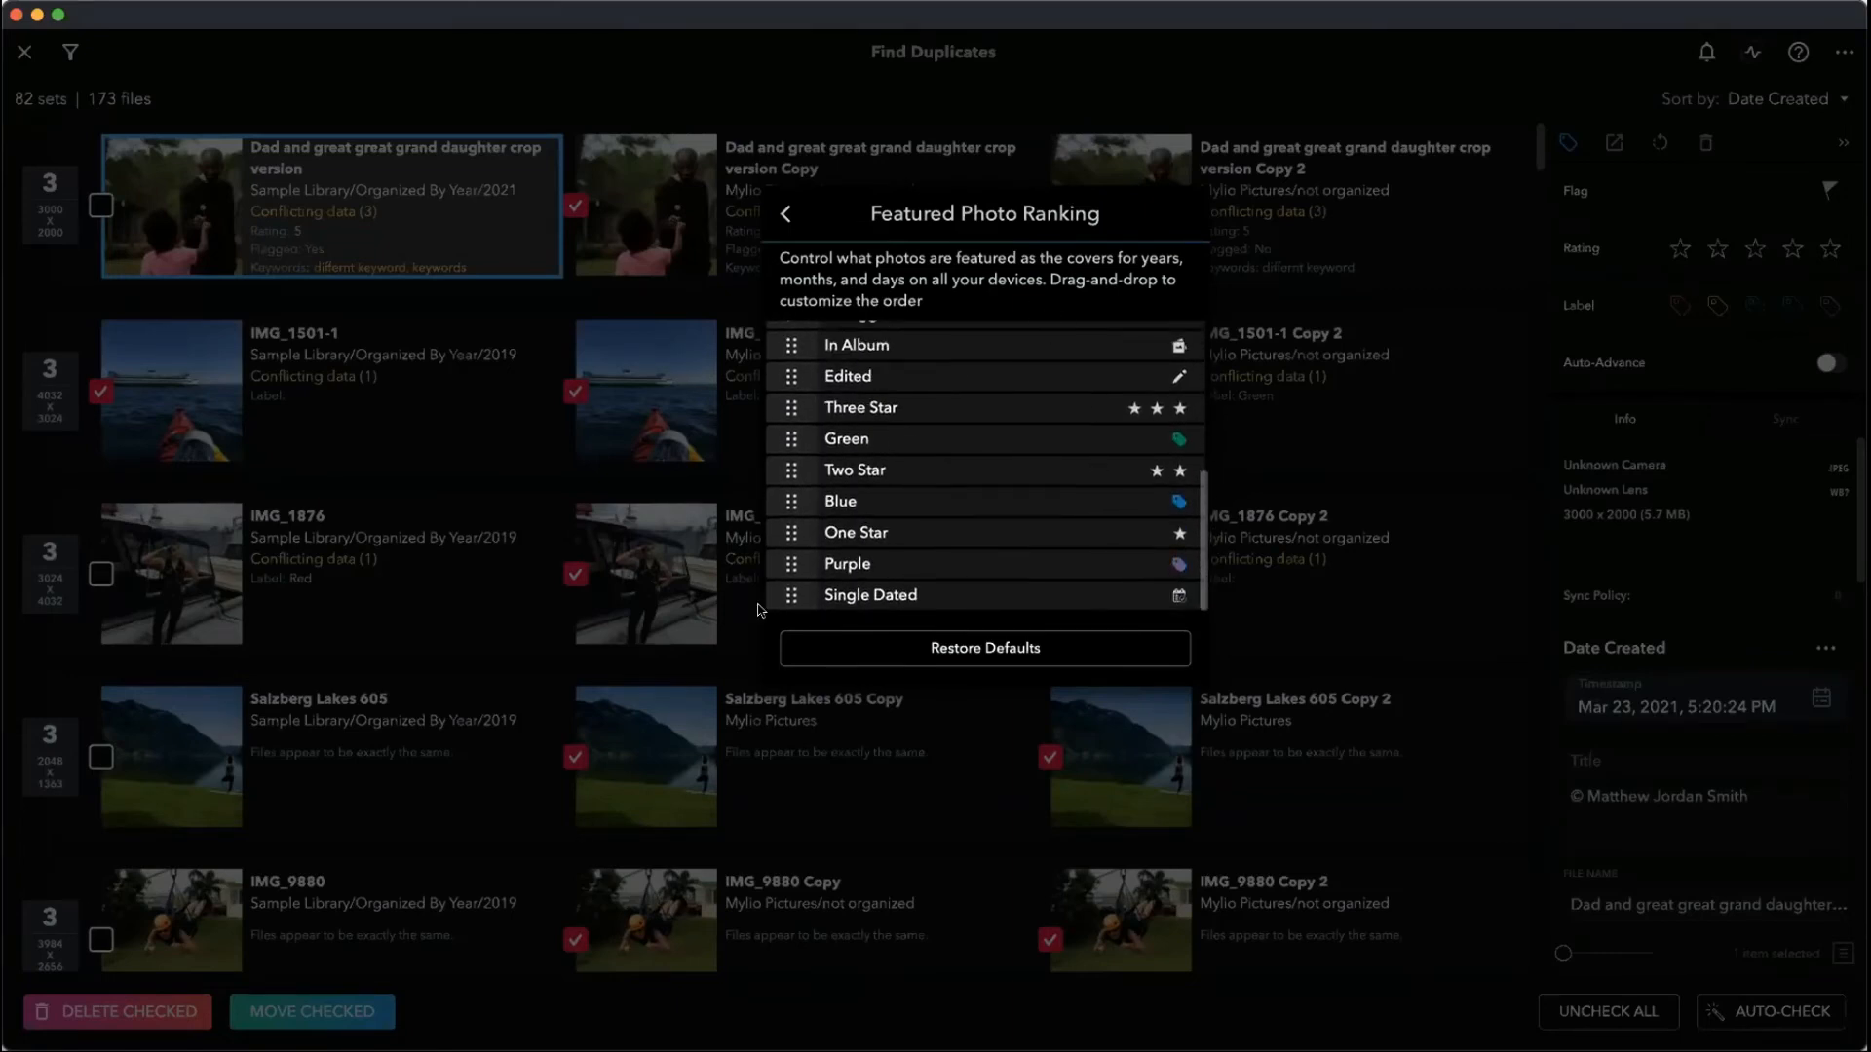
pyautogui.scroll(2, 994, 381)
pyautogui.moveTo(993, 381)
pyautogui.mouseDown()
pyautogui.moveTo(1019, 405)
pyautogui.moveTo(1004, 417)
pyautogui.mouseUp()
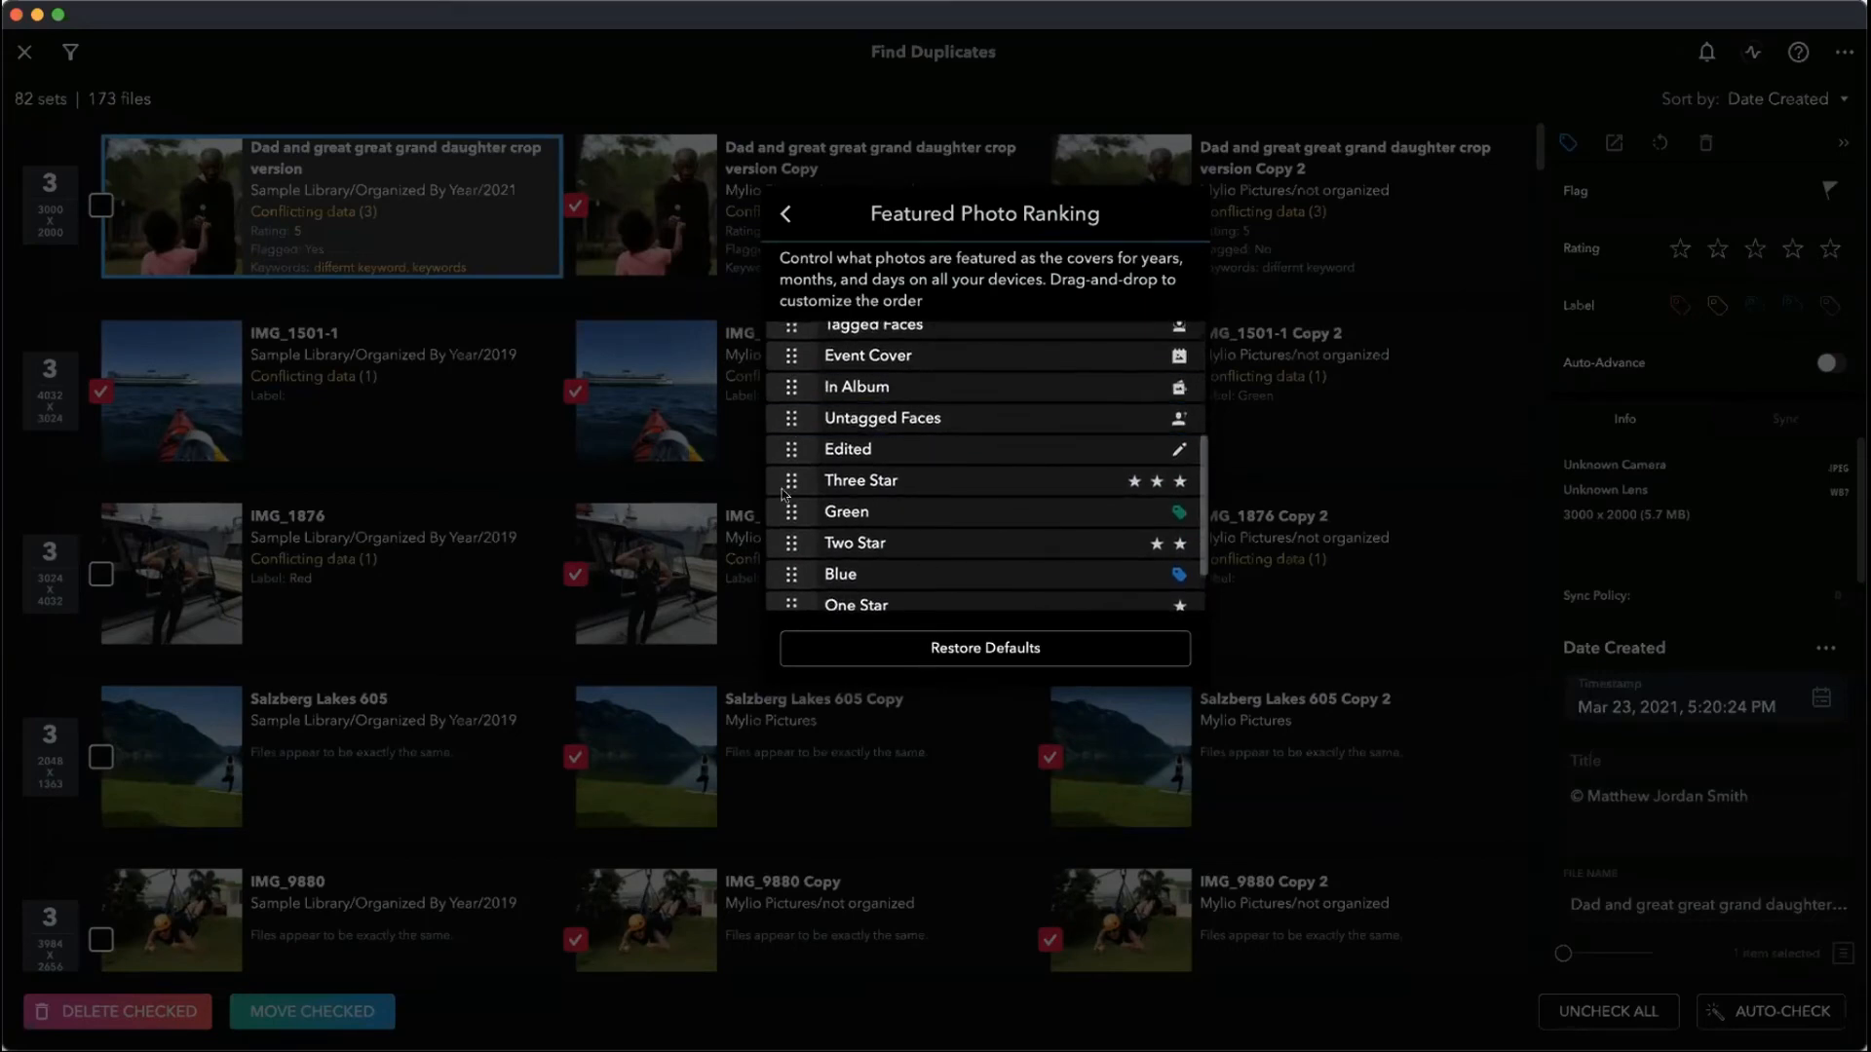
pyautogui.moveTo(791, 510); pyautogui.dragTo(791, 428)
pyautogui.moveTo(791, 575); pyautogui.dragTo(792, 502)
pyautogui.scroll(3, 784, 390)
pyautogui.moveTo(791, 405)
pyautogui.mouseDown()
pyautogui.moveTo(785, 379)
pyautogui.moveTo(790, 408)
pyautogui.mouseUp()
pyautogui.scroll(3, 763, 407)
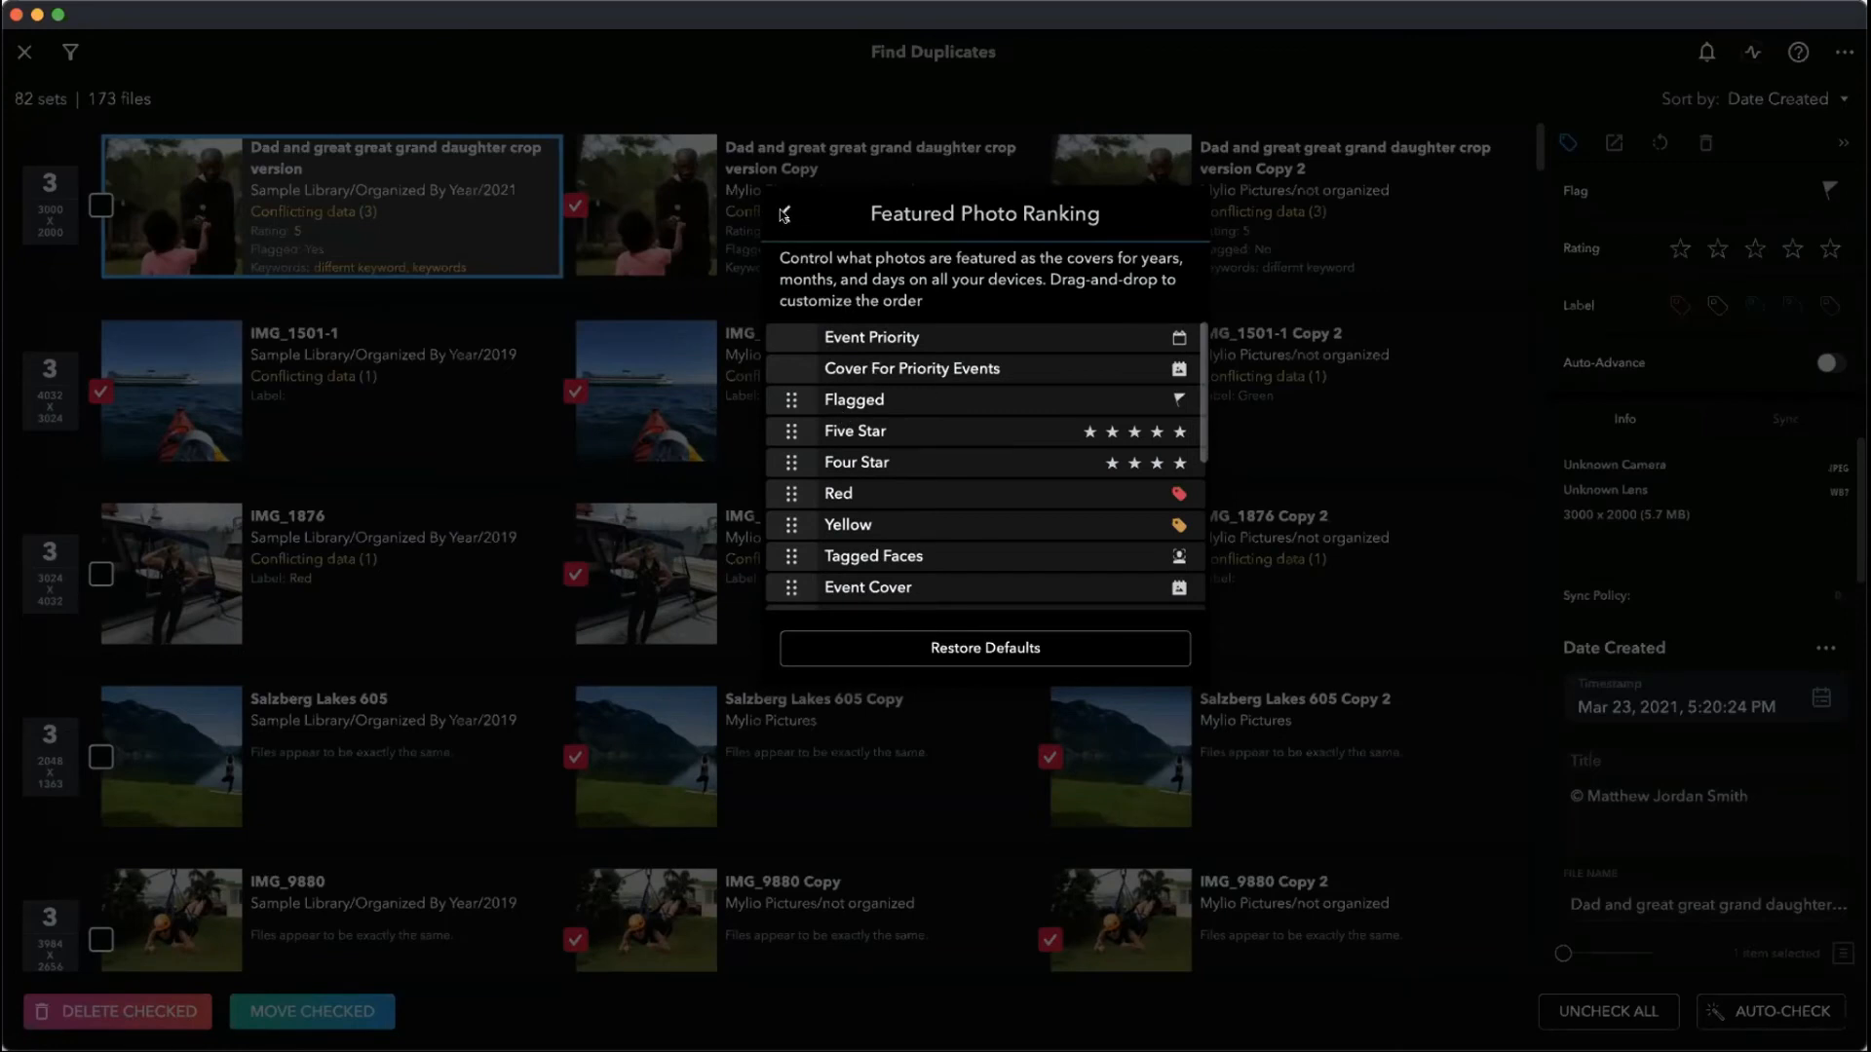
# - Restore the default Featured Photo Ranking order and leave the settings
pyautogui.click(909, 653)
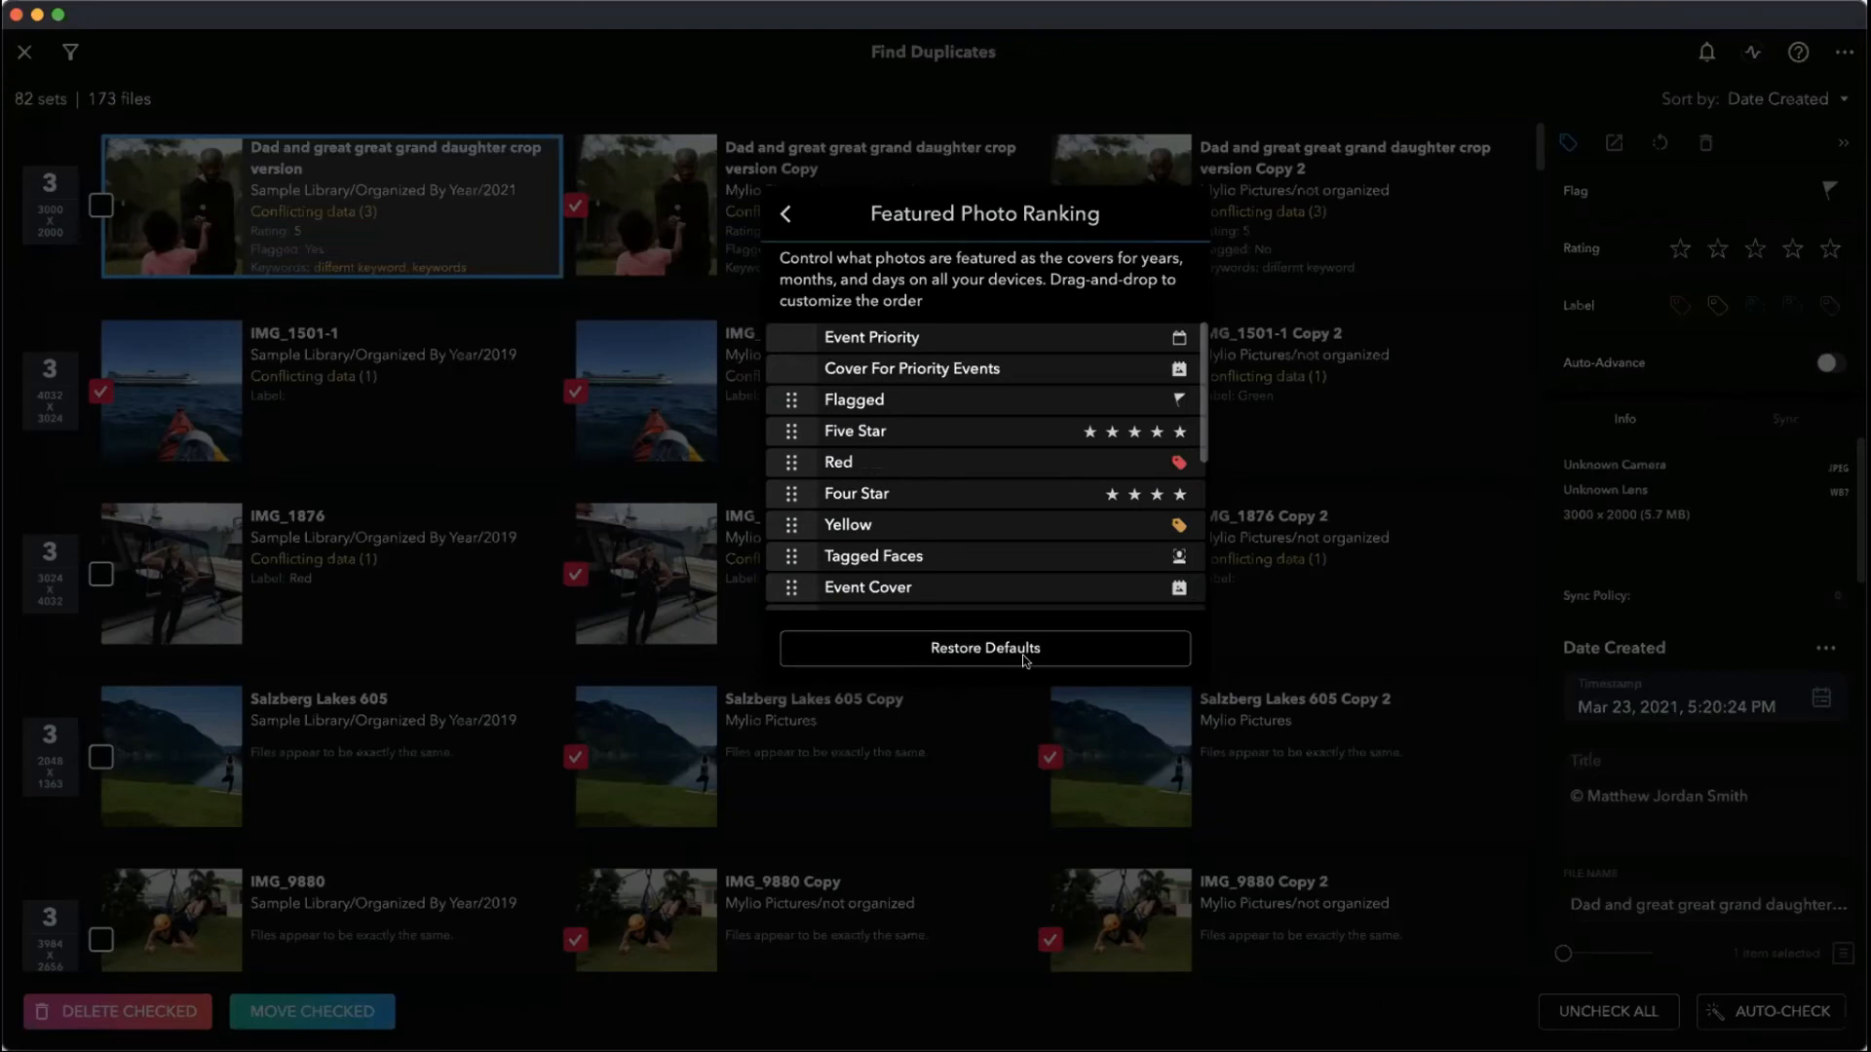
pyautogui.click(784, 216)
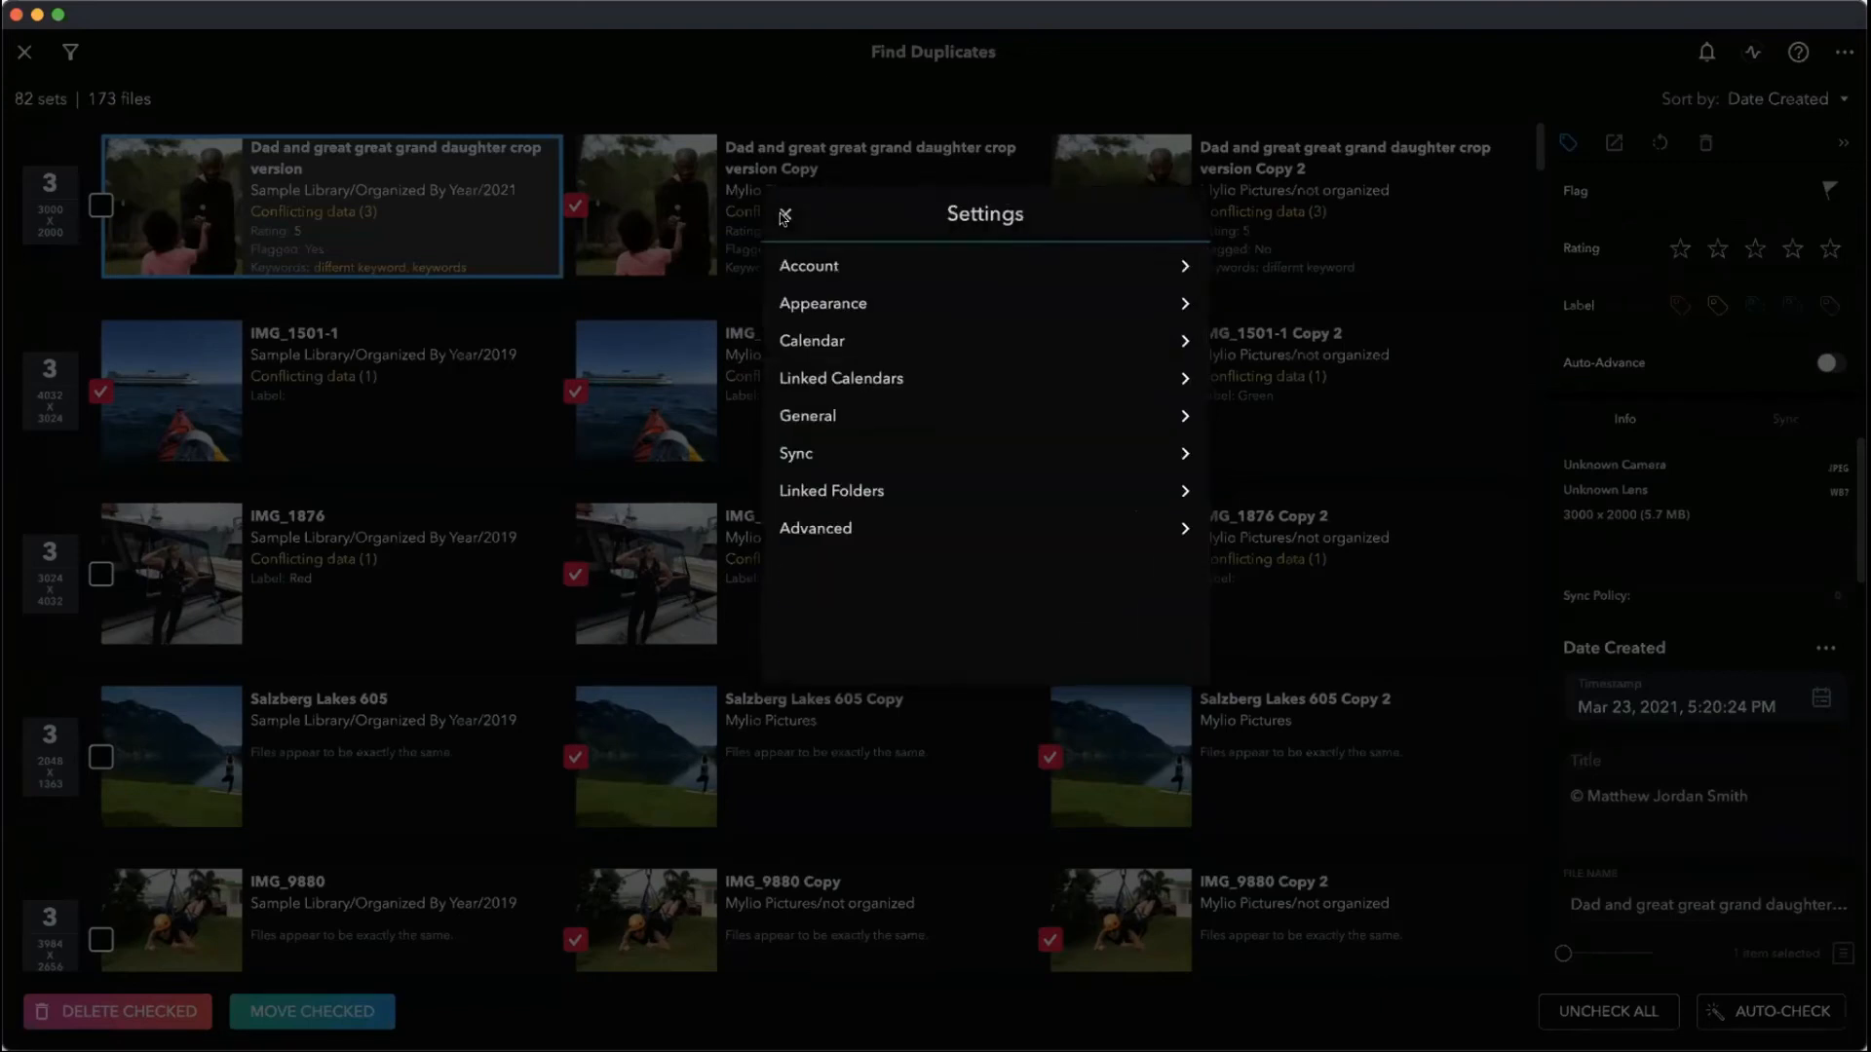
pyautogui.click(783, 216)
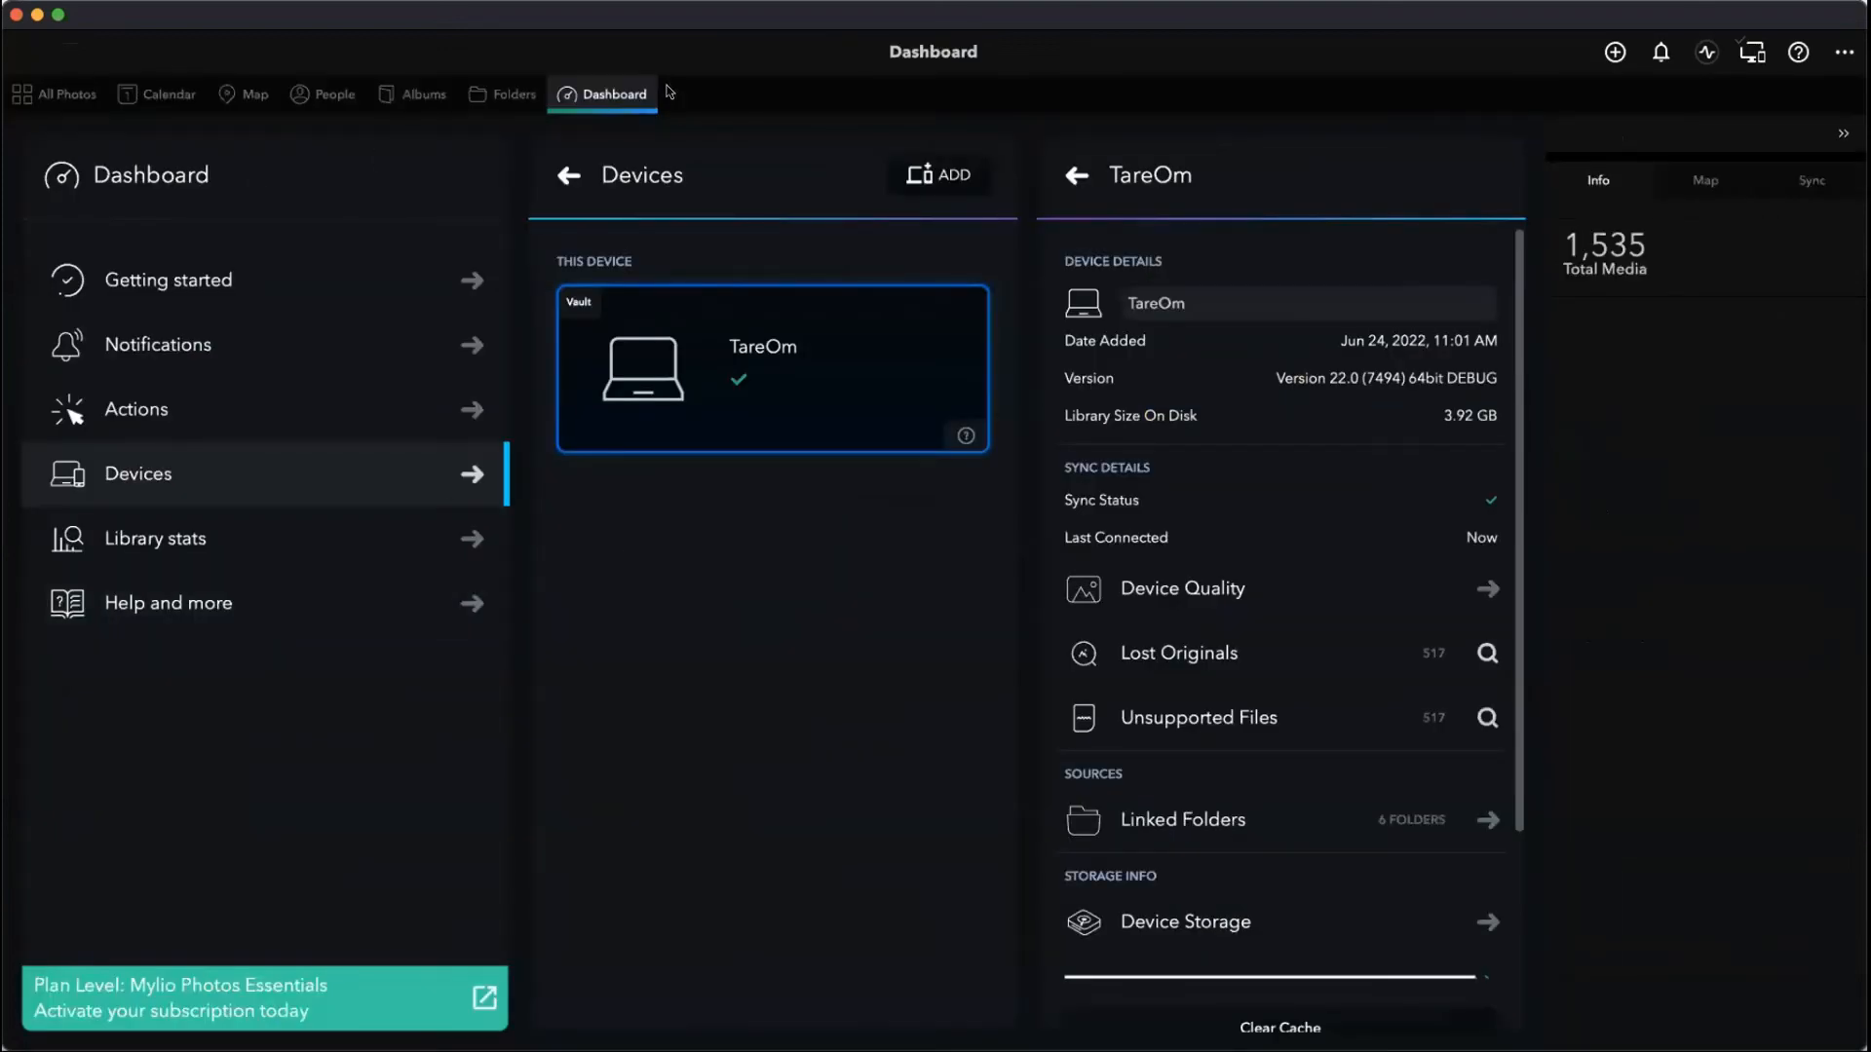
# - Open this device's details in the dashboard and list its Lost Originals
pyautogui.click(614, 95)
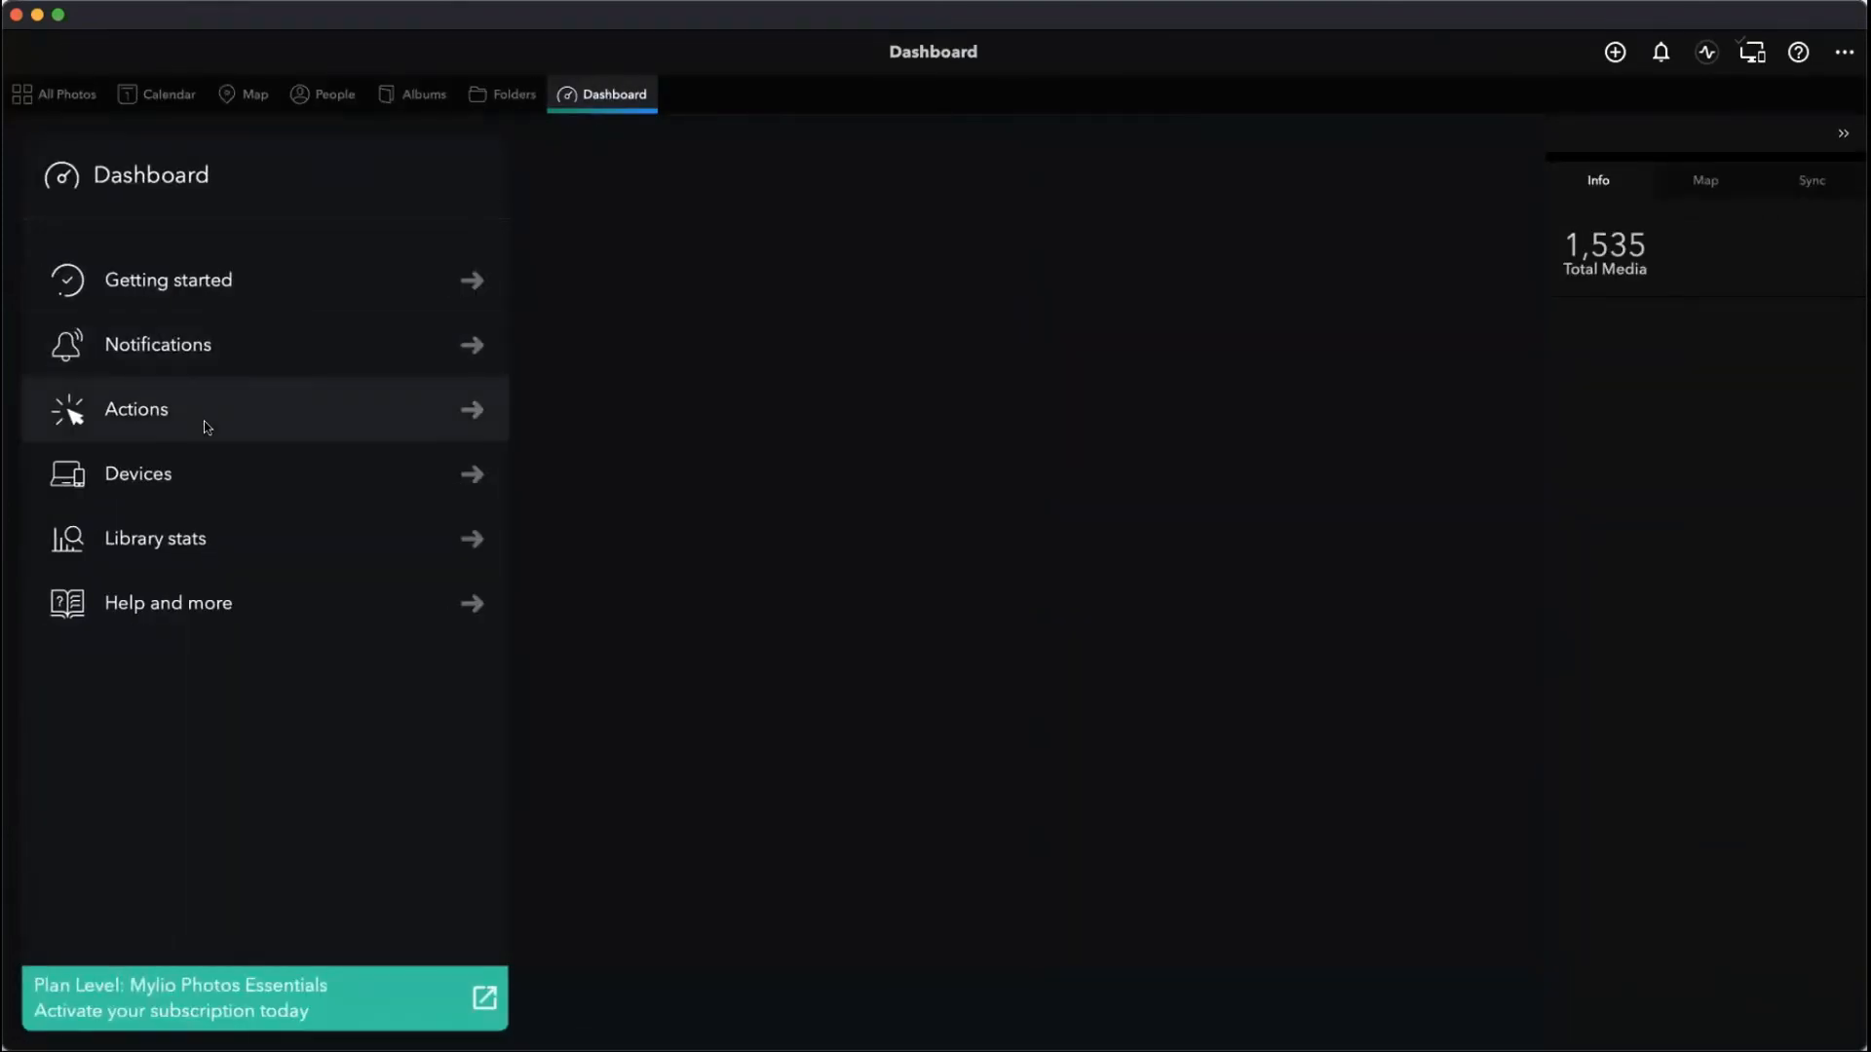
pyautogui.click(175, 487)
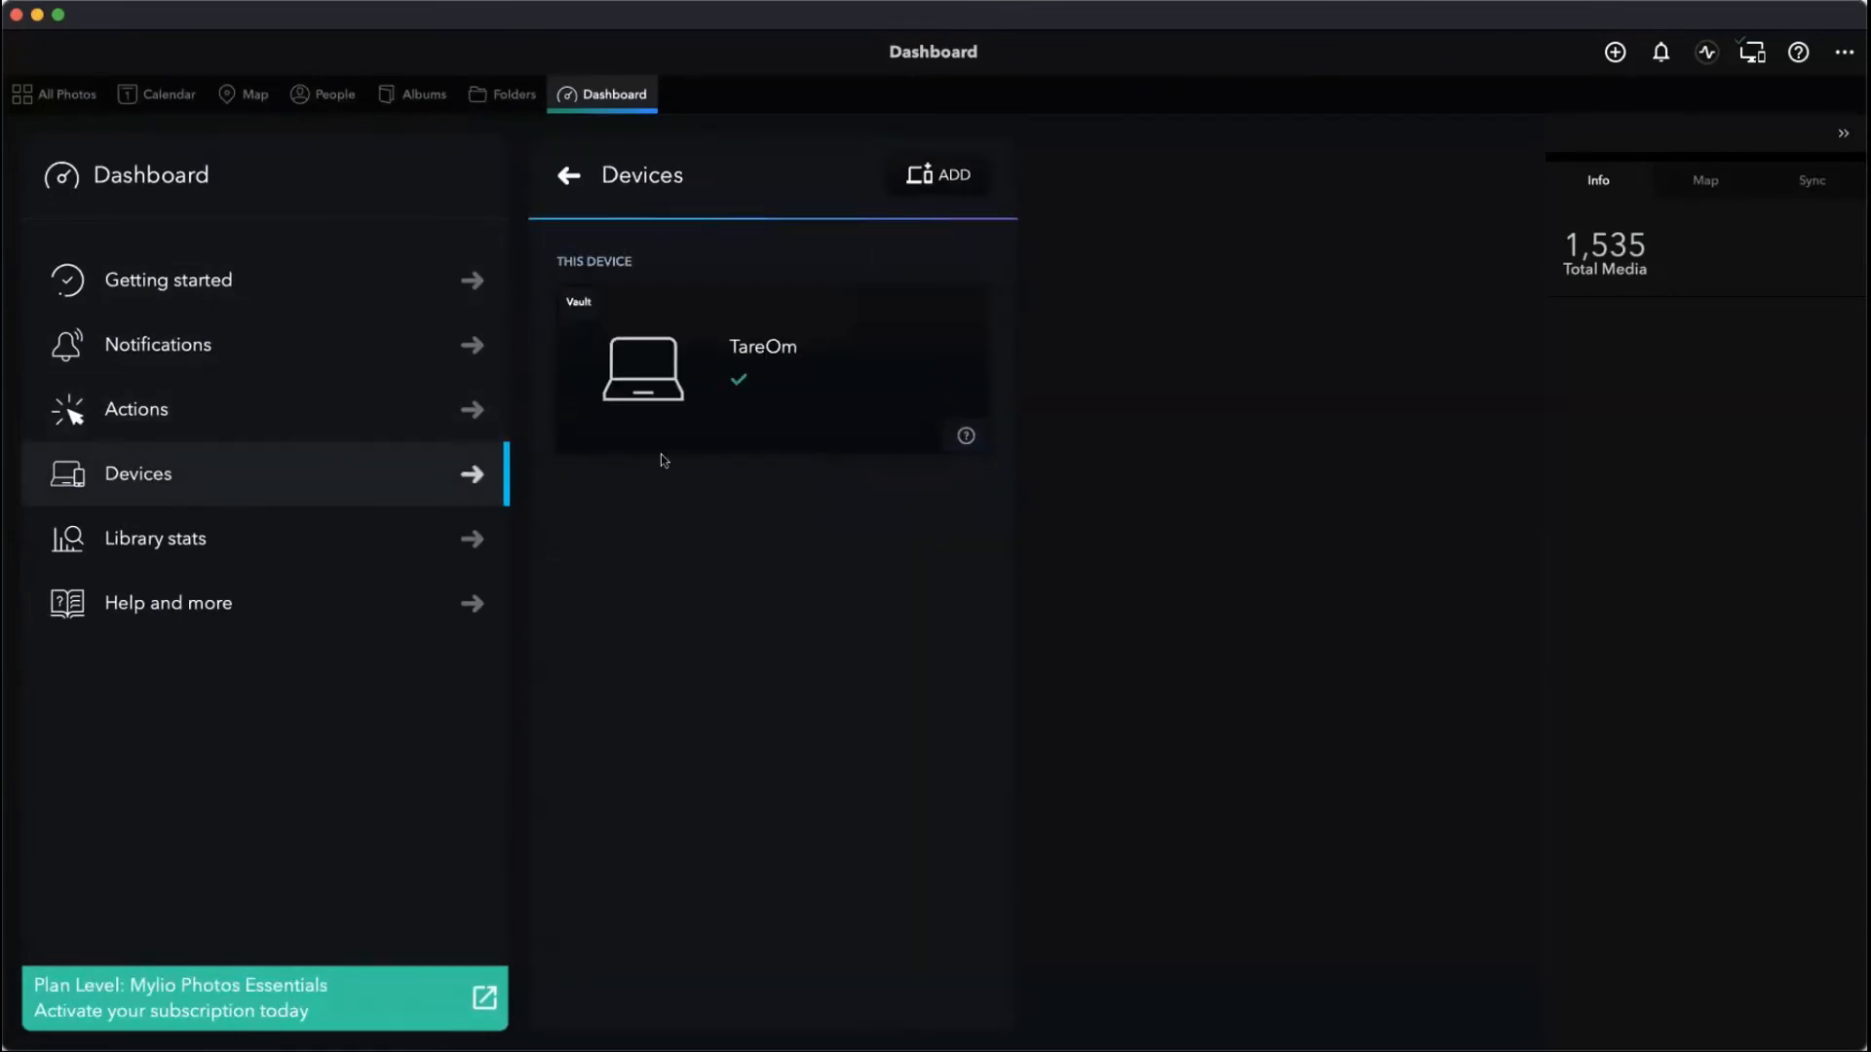
pyautogui.click(713, 379)
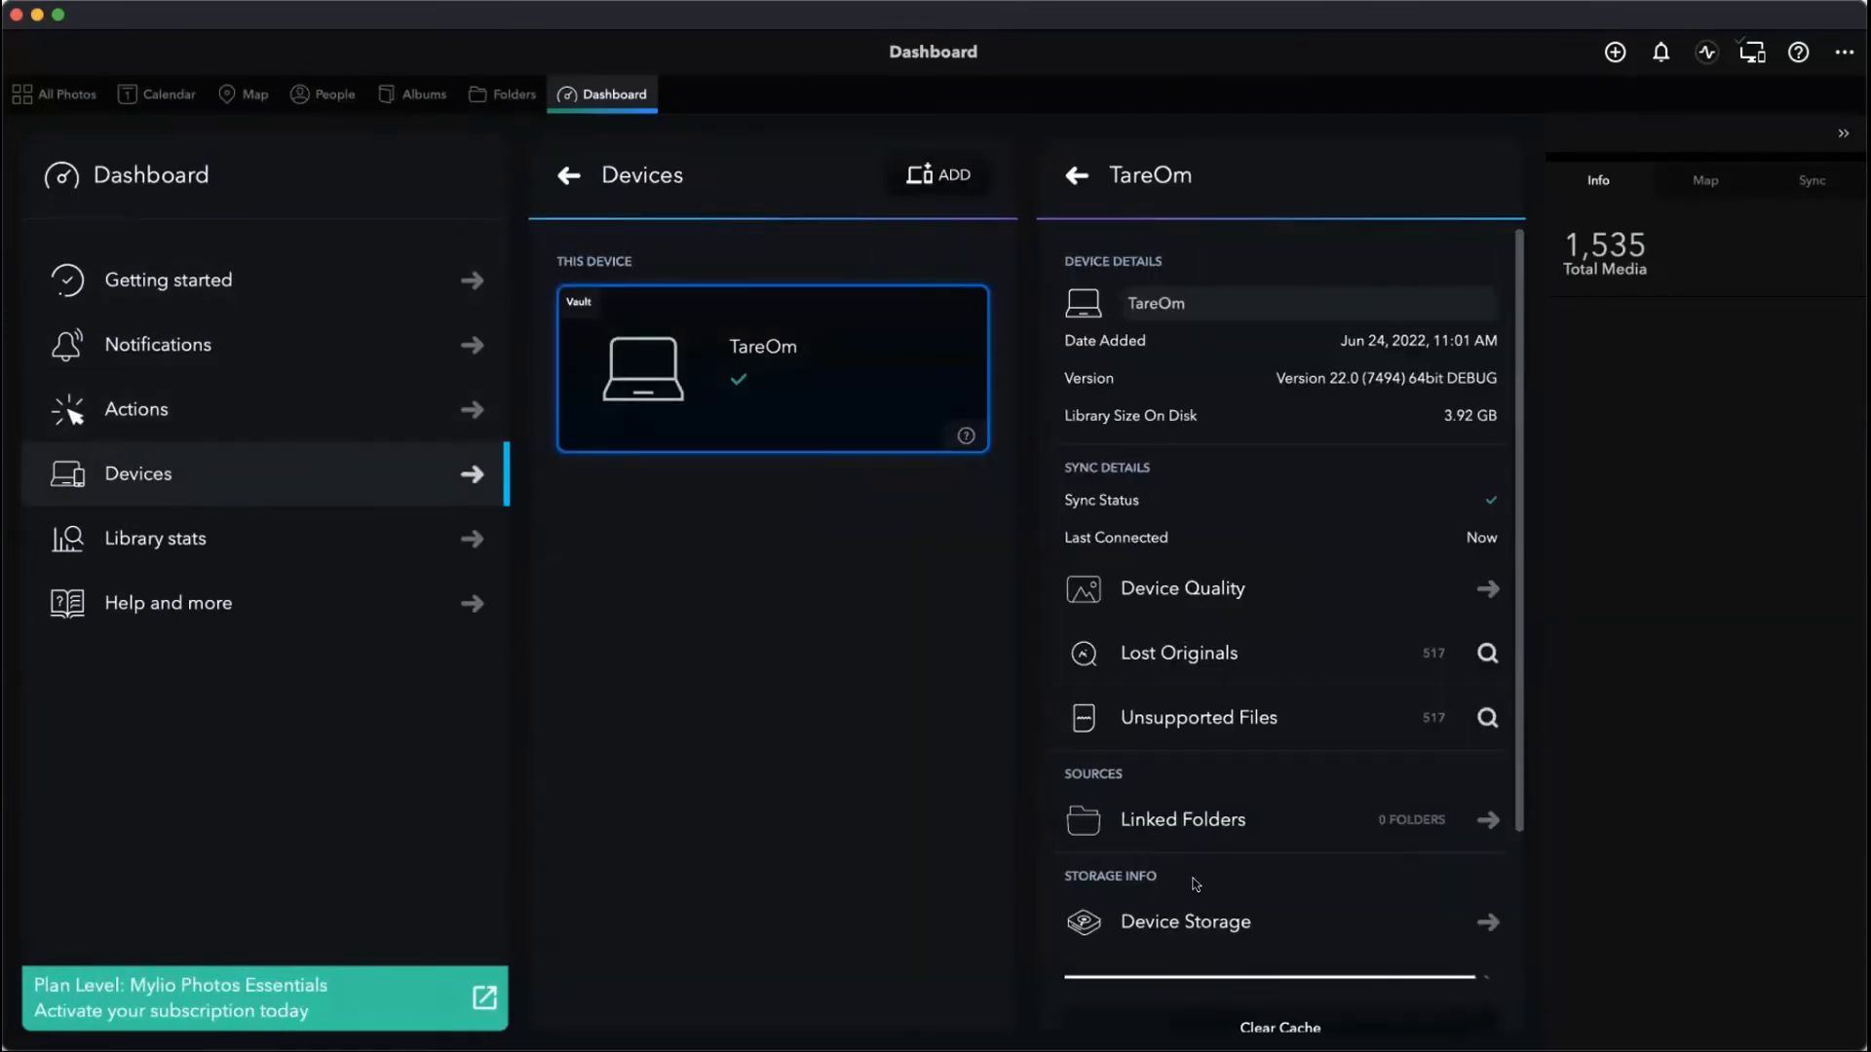
pyautogui.click(1153, 659)
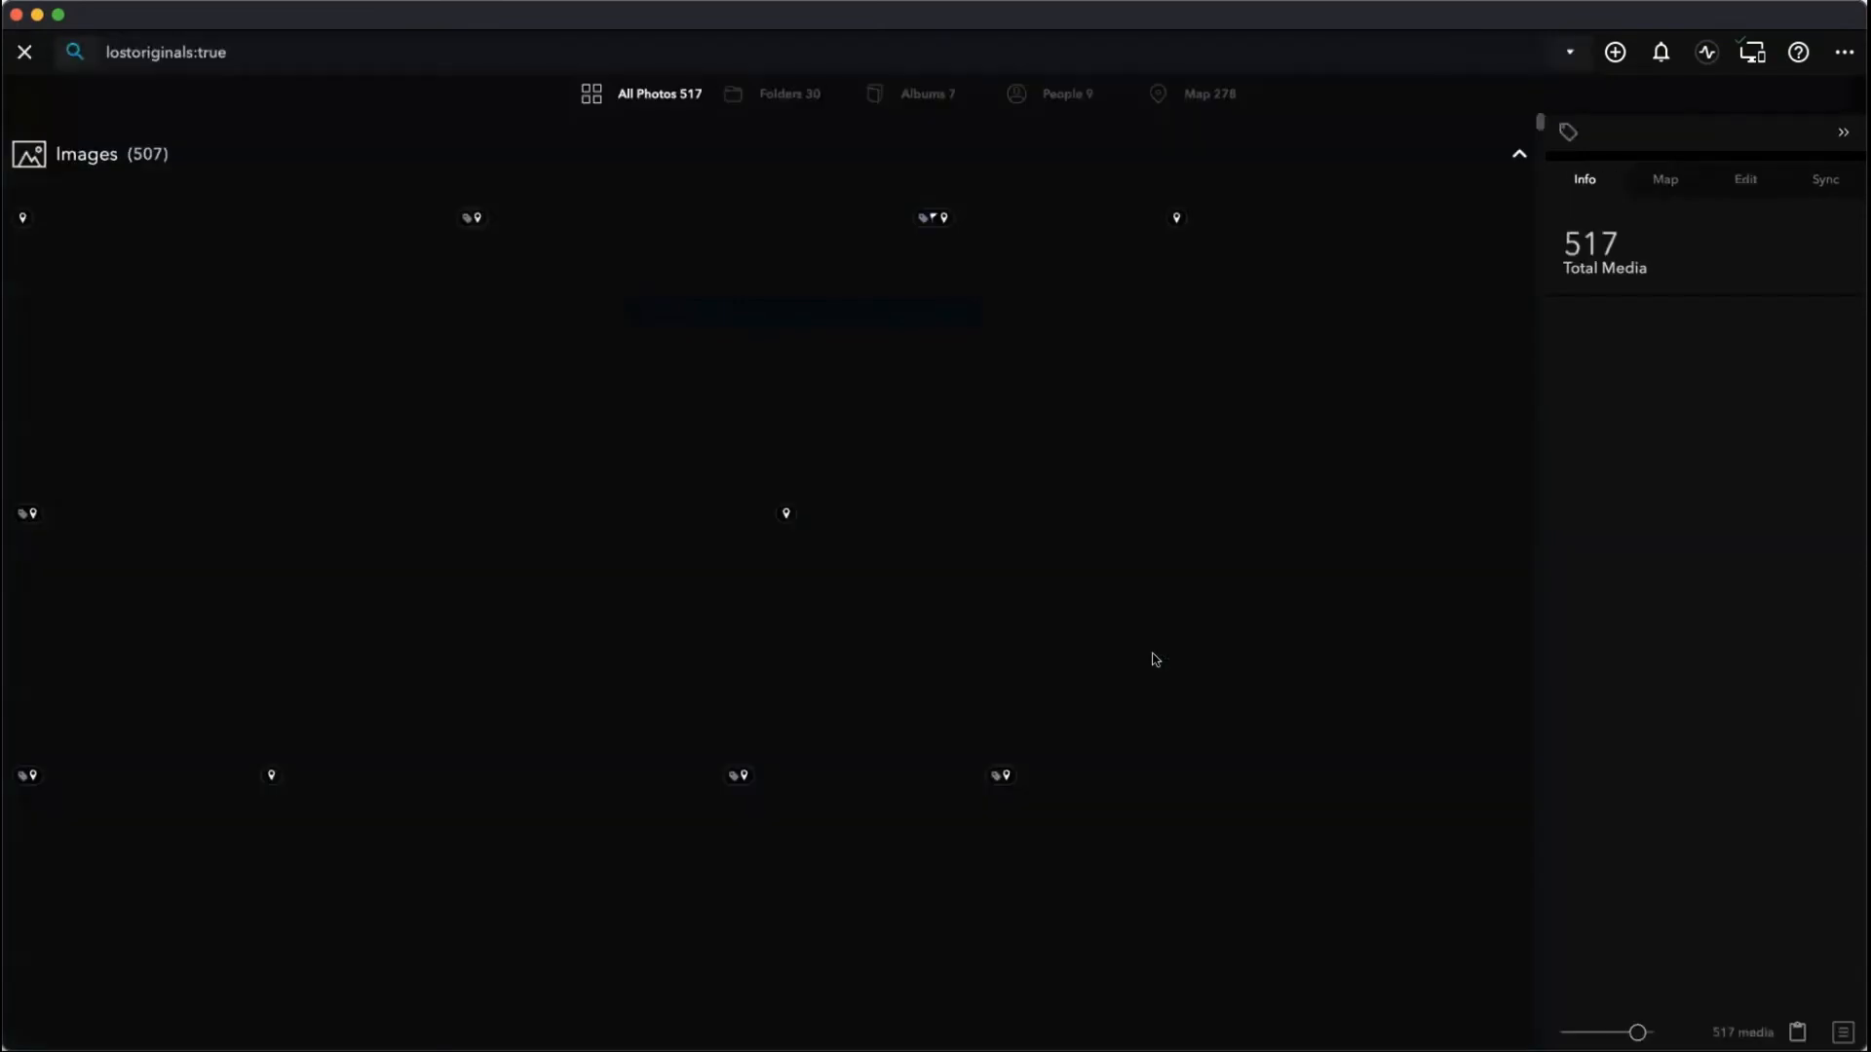
# - Check the sync status of several lost originals, including the hawk, woodpecker and leaf photos, and look through the remaining images
pyautogui.click(668, 361)
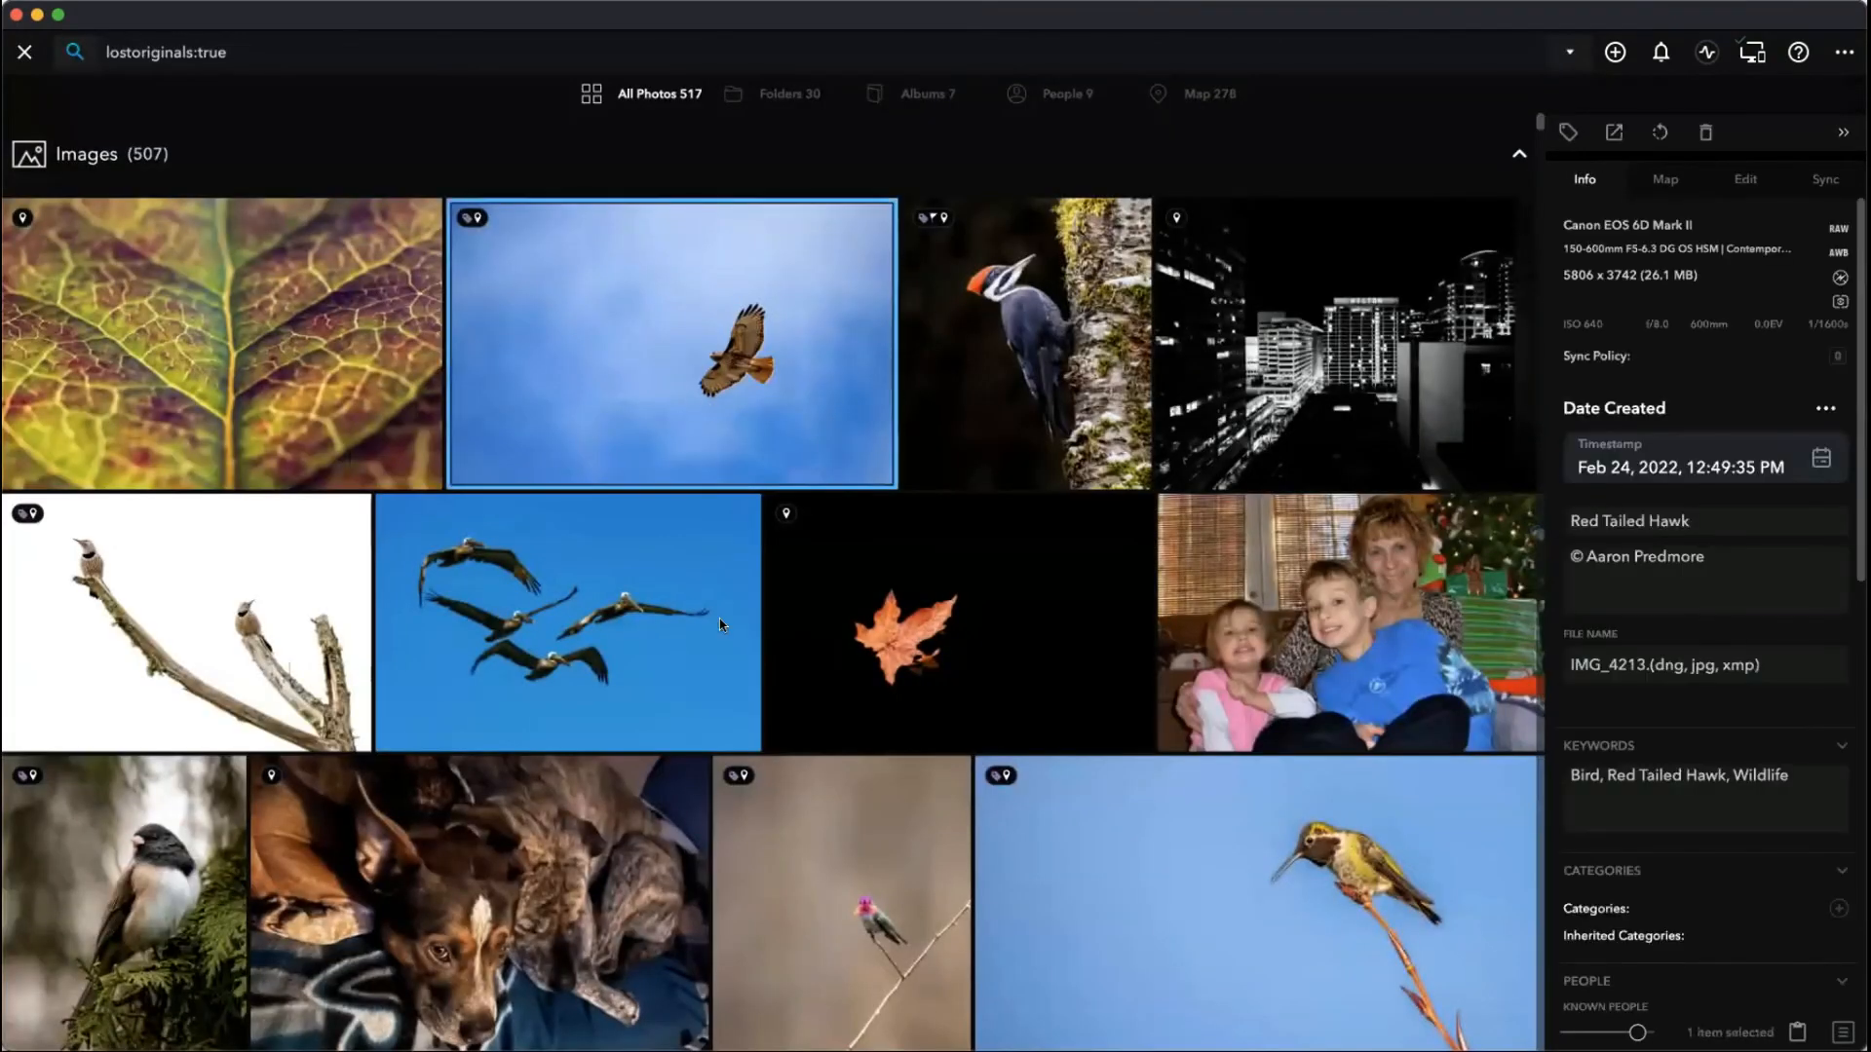
pyautogui.scroll(-3, 689, 392)
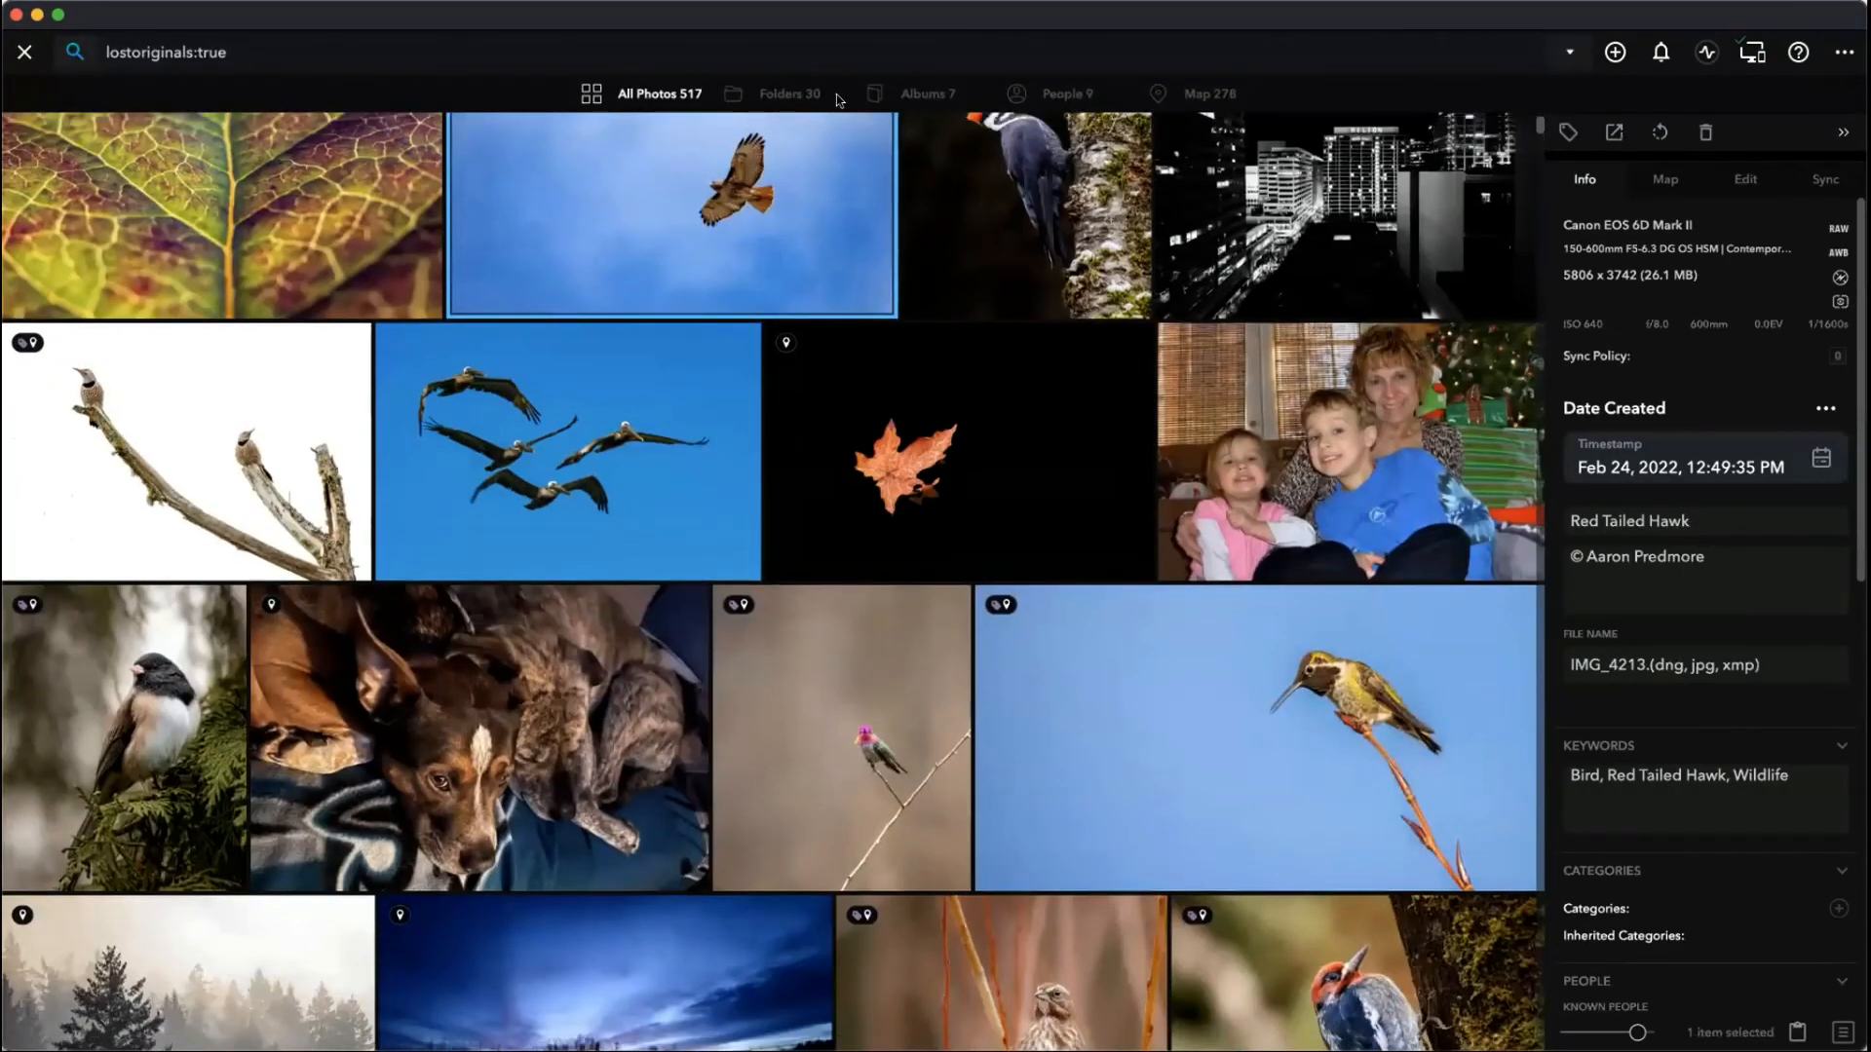
pyautogui.click(1825, 179)
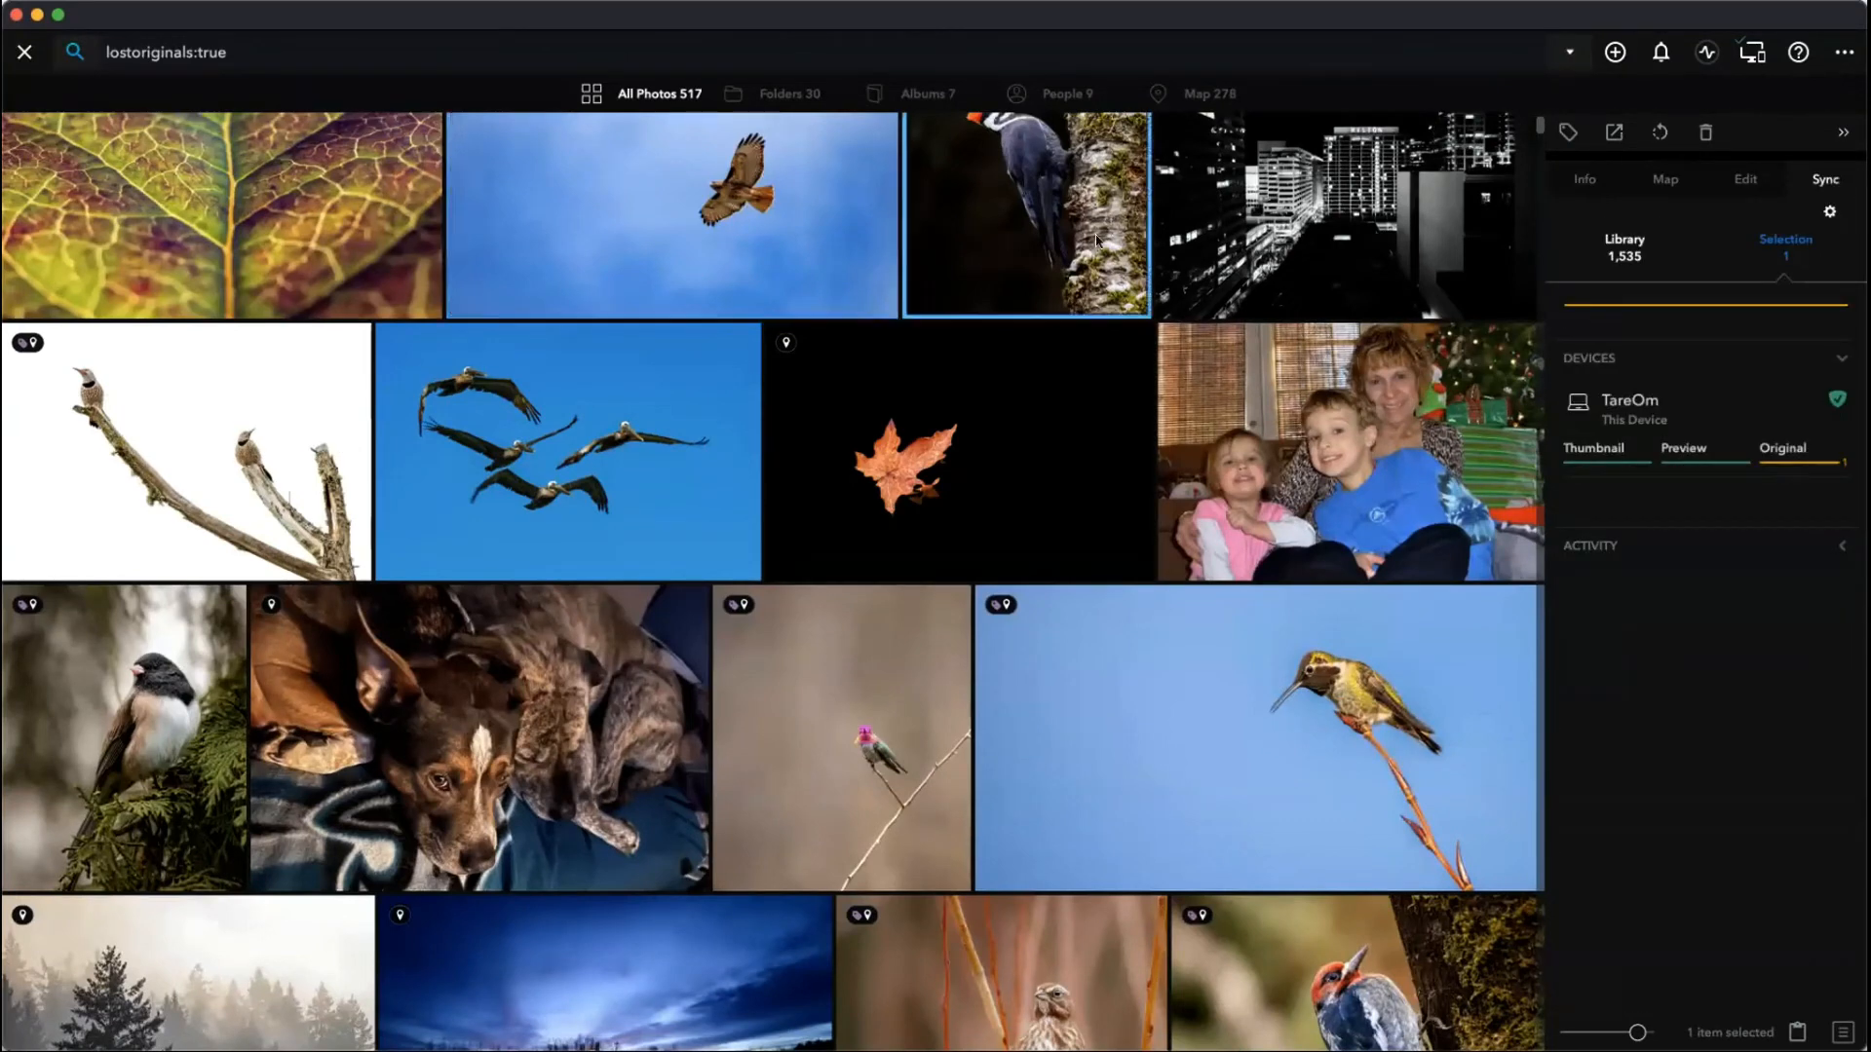
pyautogui.click(509, 462)
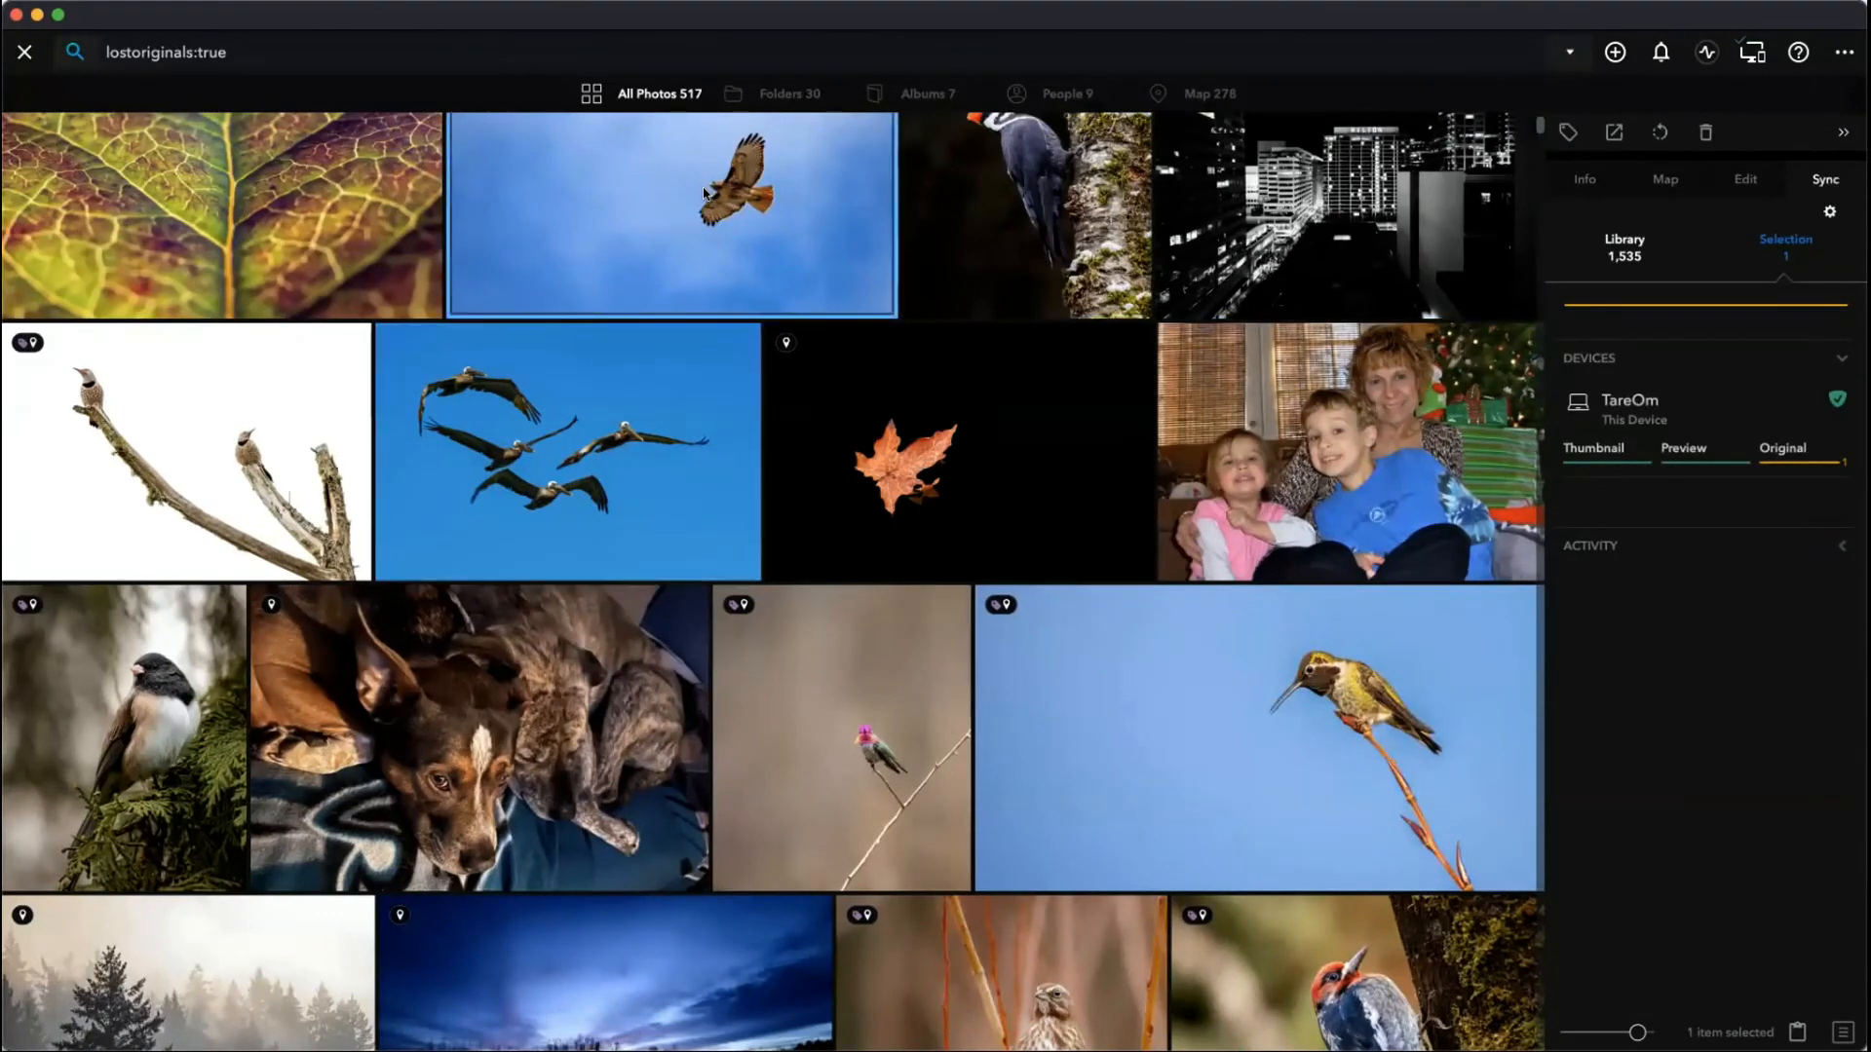
pyautogui.click(266, 308)
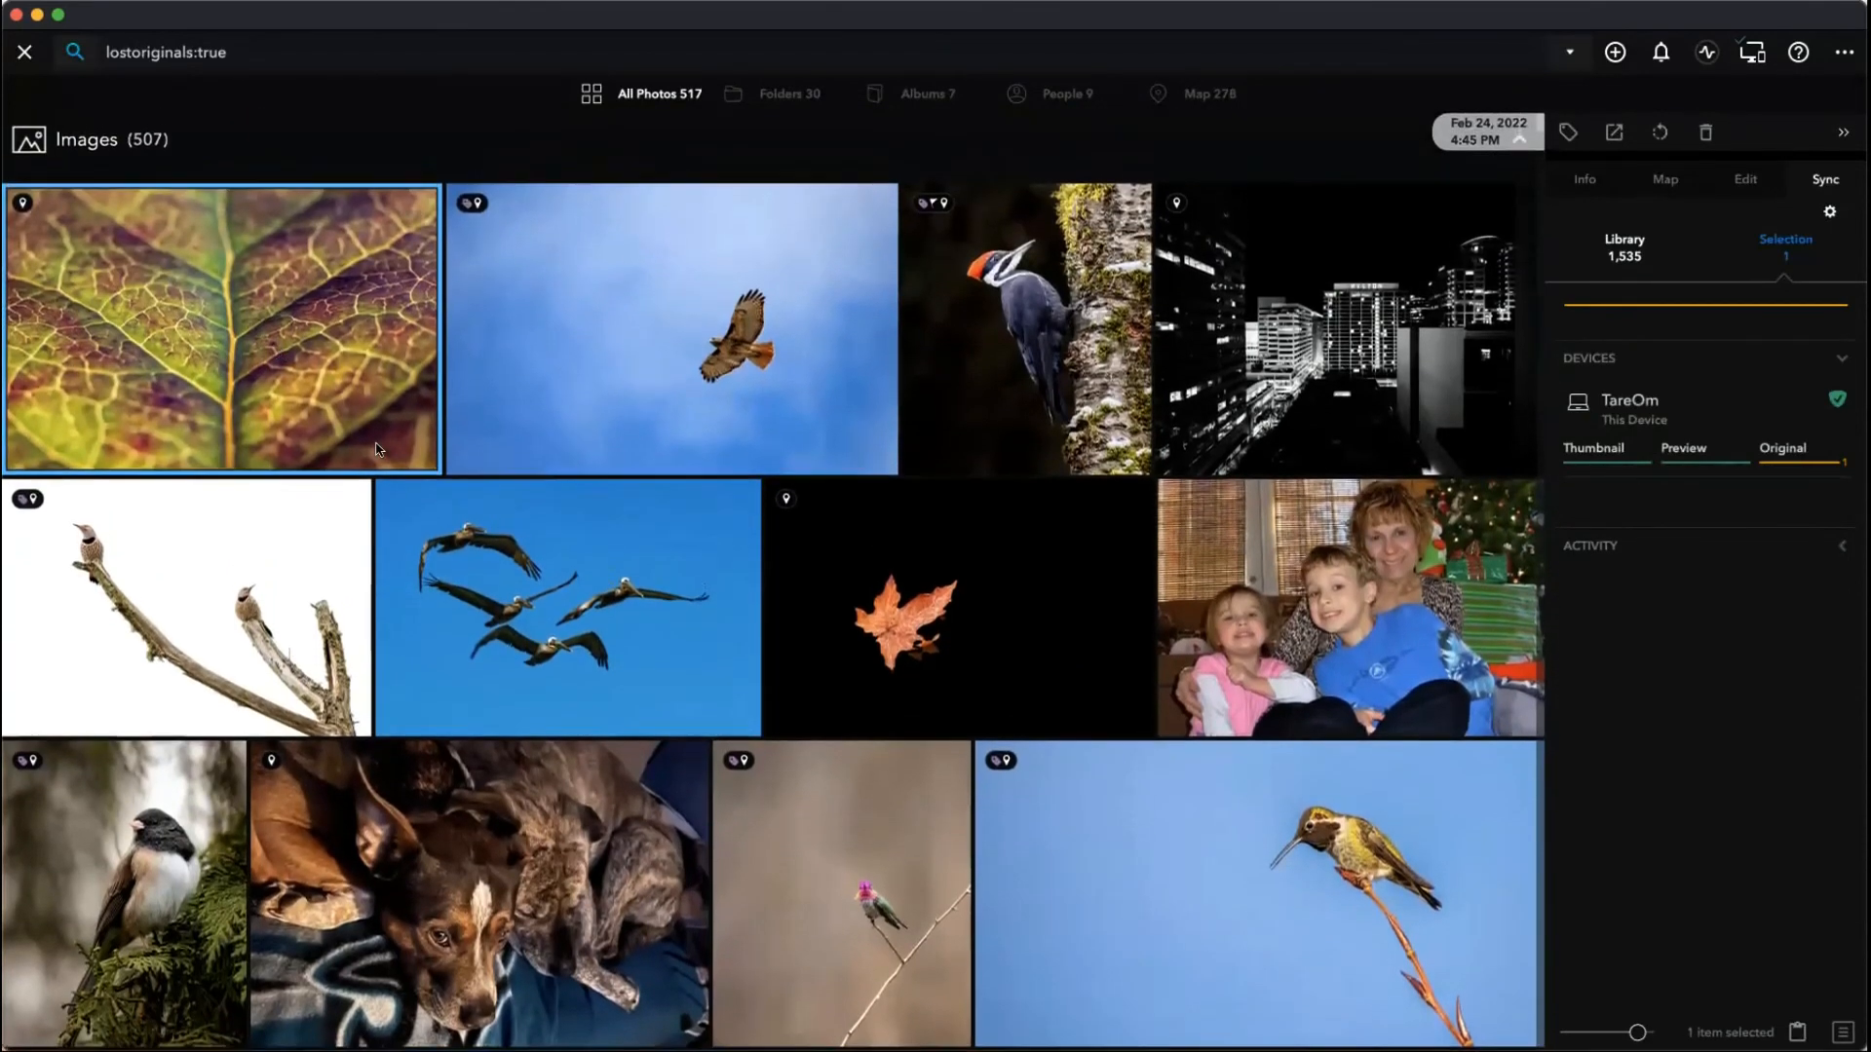
pyautogui.scroll(-5, 630, 688)
pyautogui.scroll(-10, 631, 694)
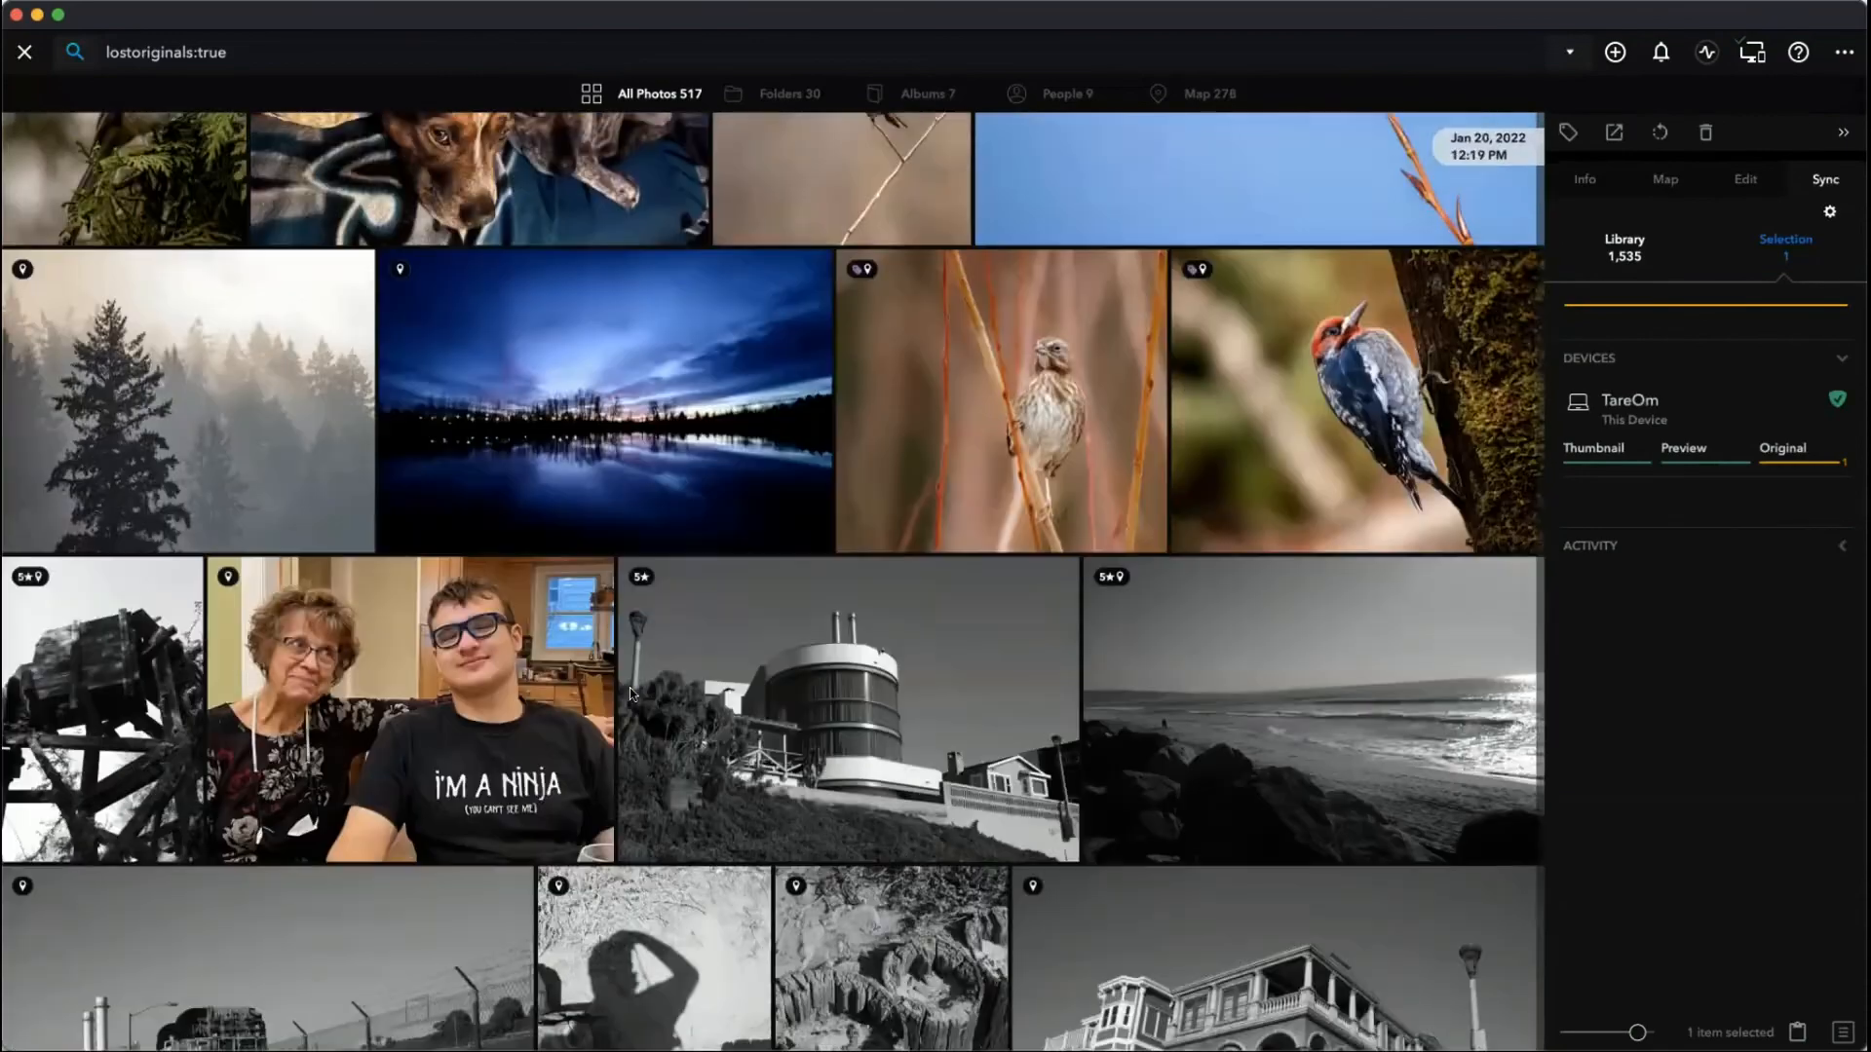
pyautogui.scroll(-10, 630, 693)
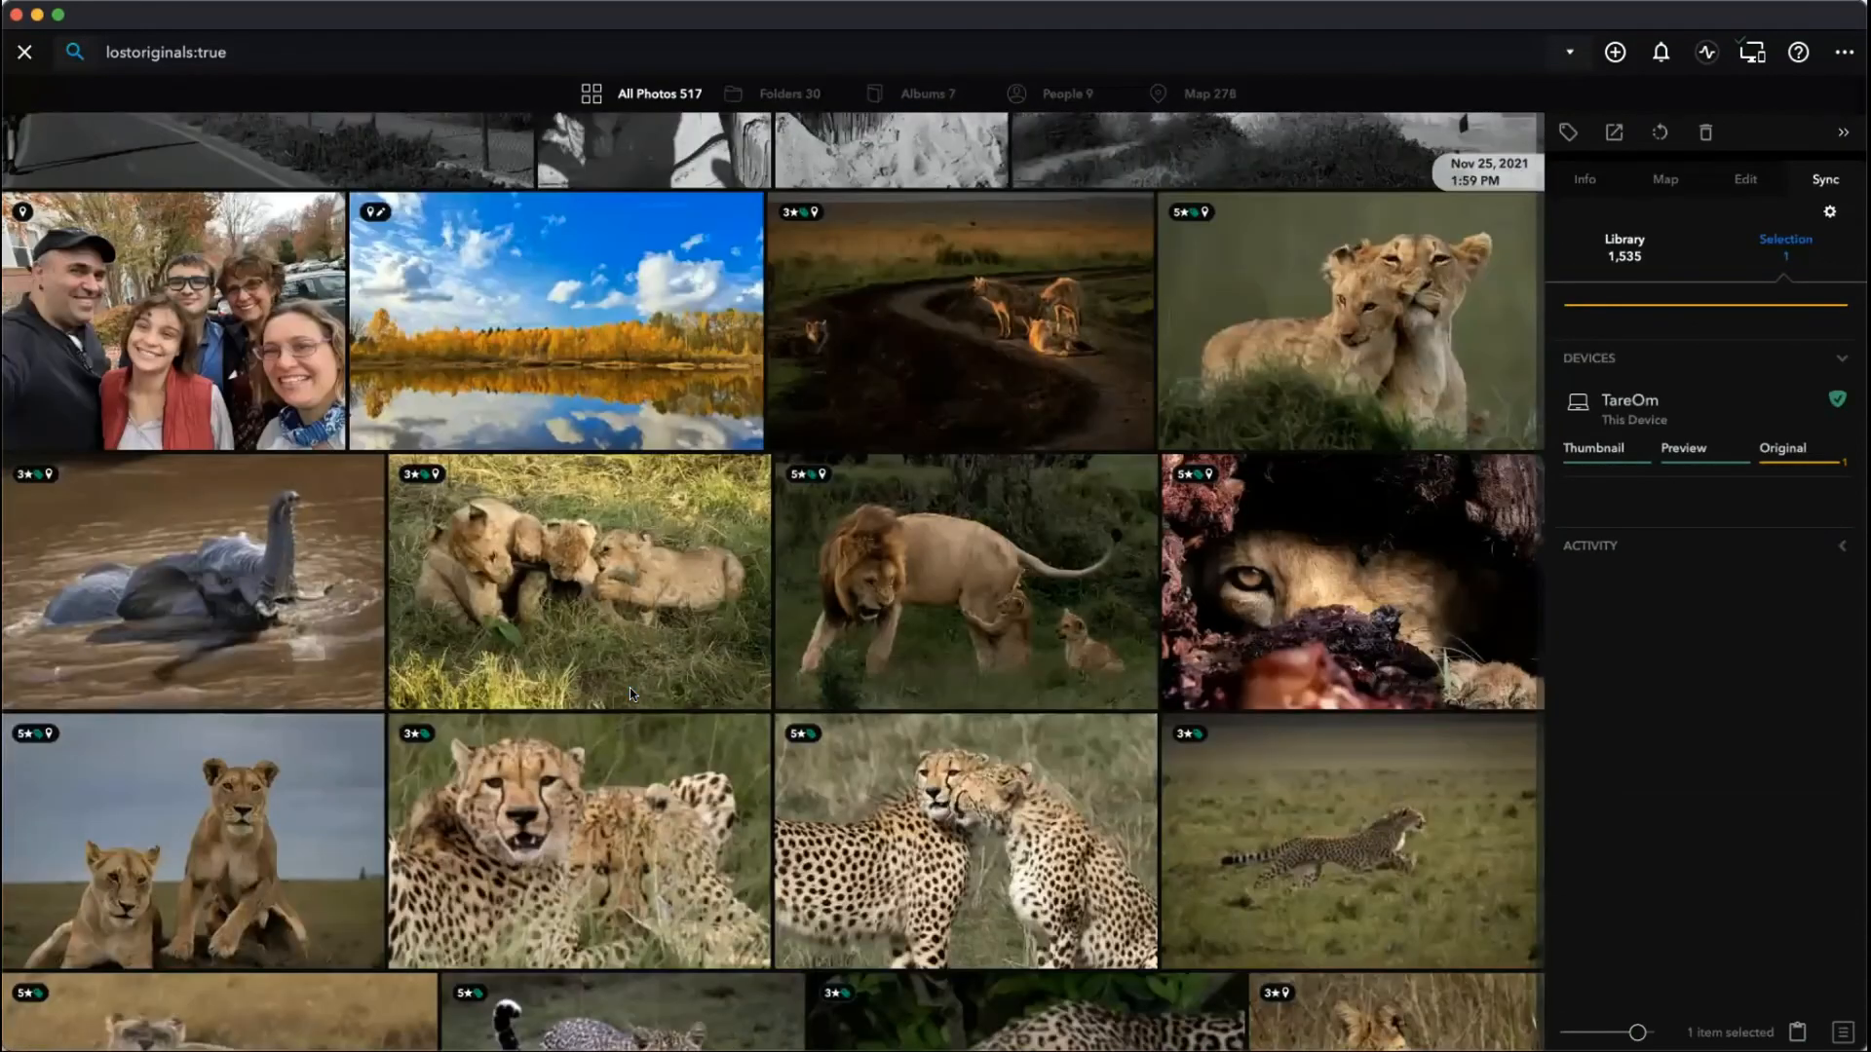
pyautogui.scroll(4, 632, 694)
pyautogui.scroll(15, 629, 688)
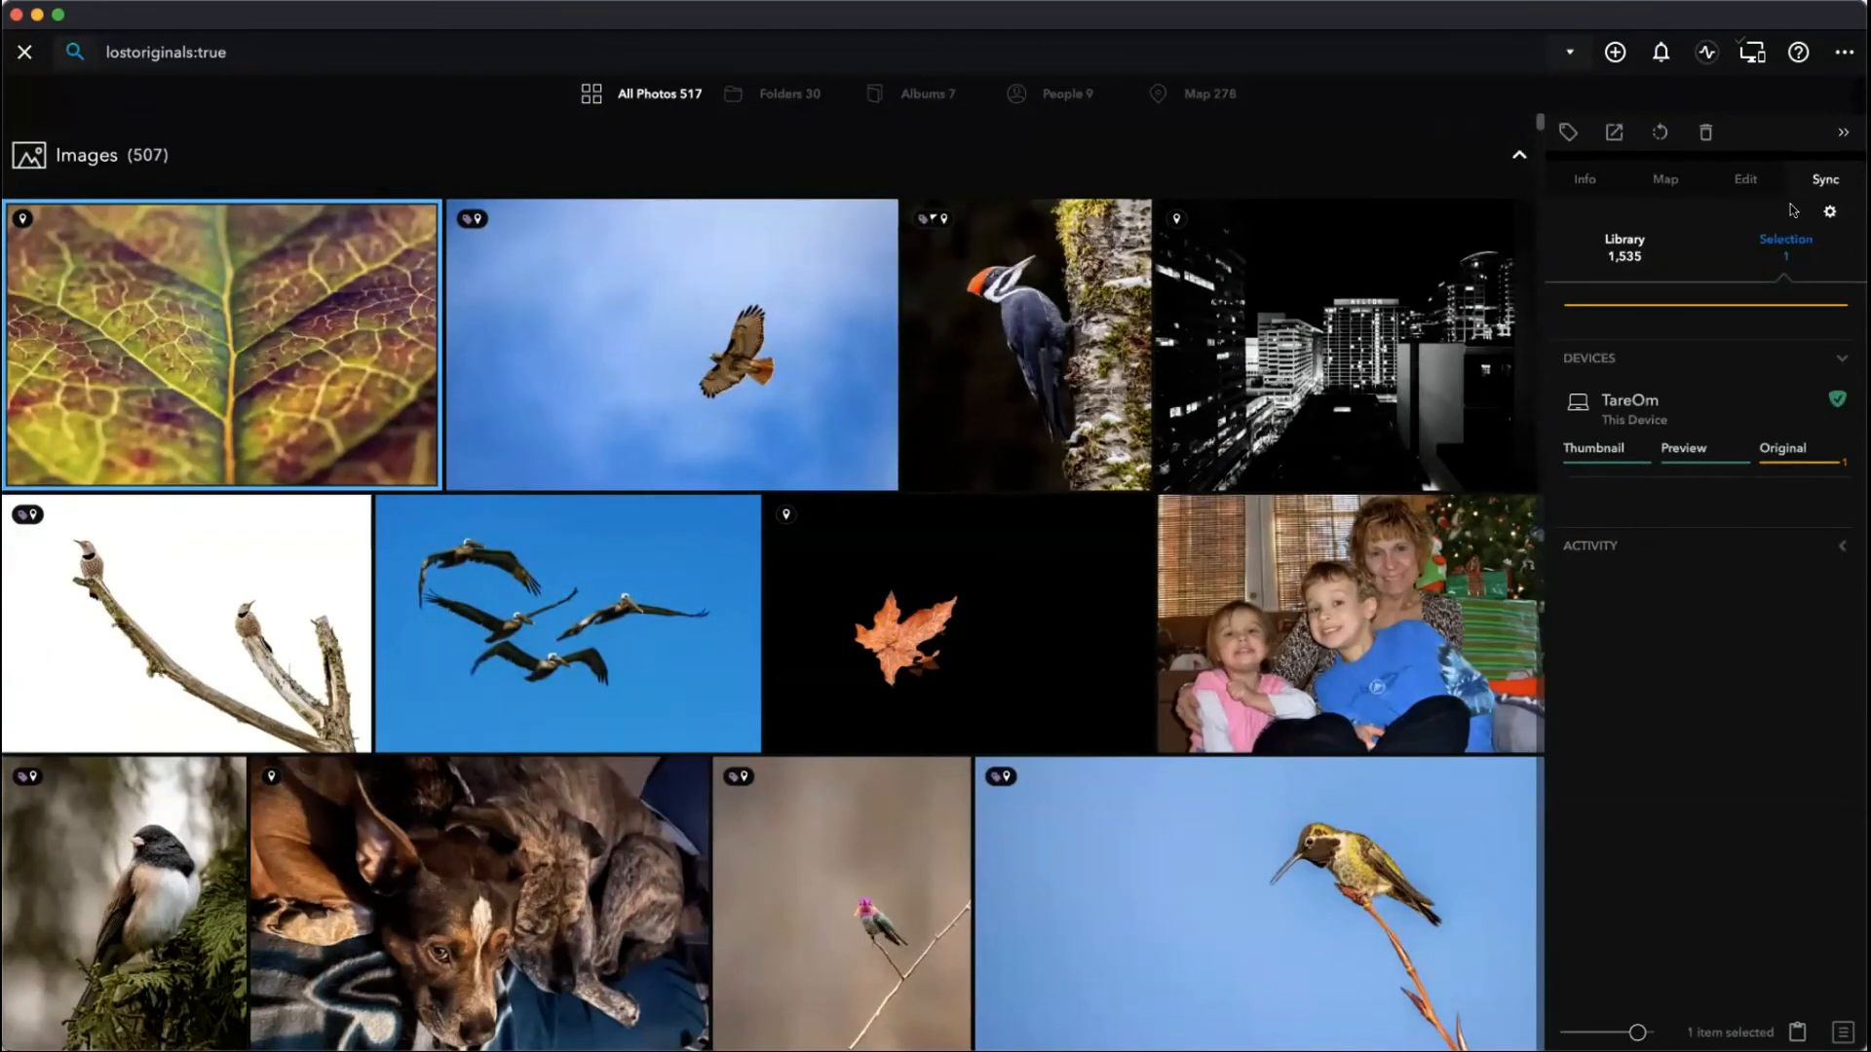
# - Try to apply the Exposure +1 preset to a duplicate of the leaf photo, preserving its external edits
pyautogui.moveTo(1812, 467)
pyautogui.click(1745, 179)
pyautogui.click(1717, 614)
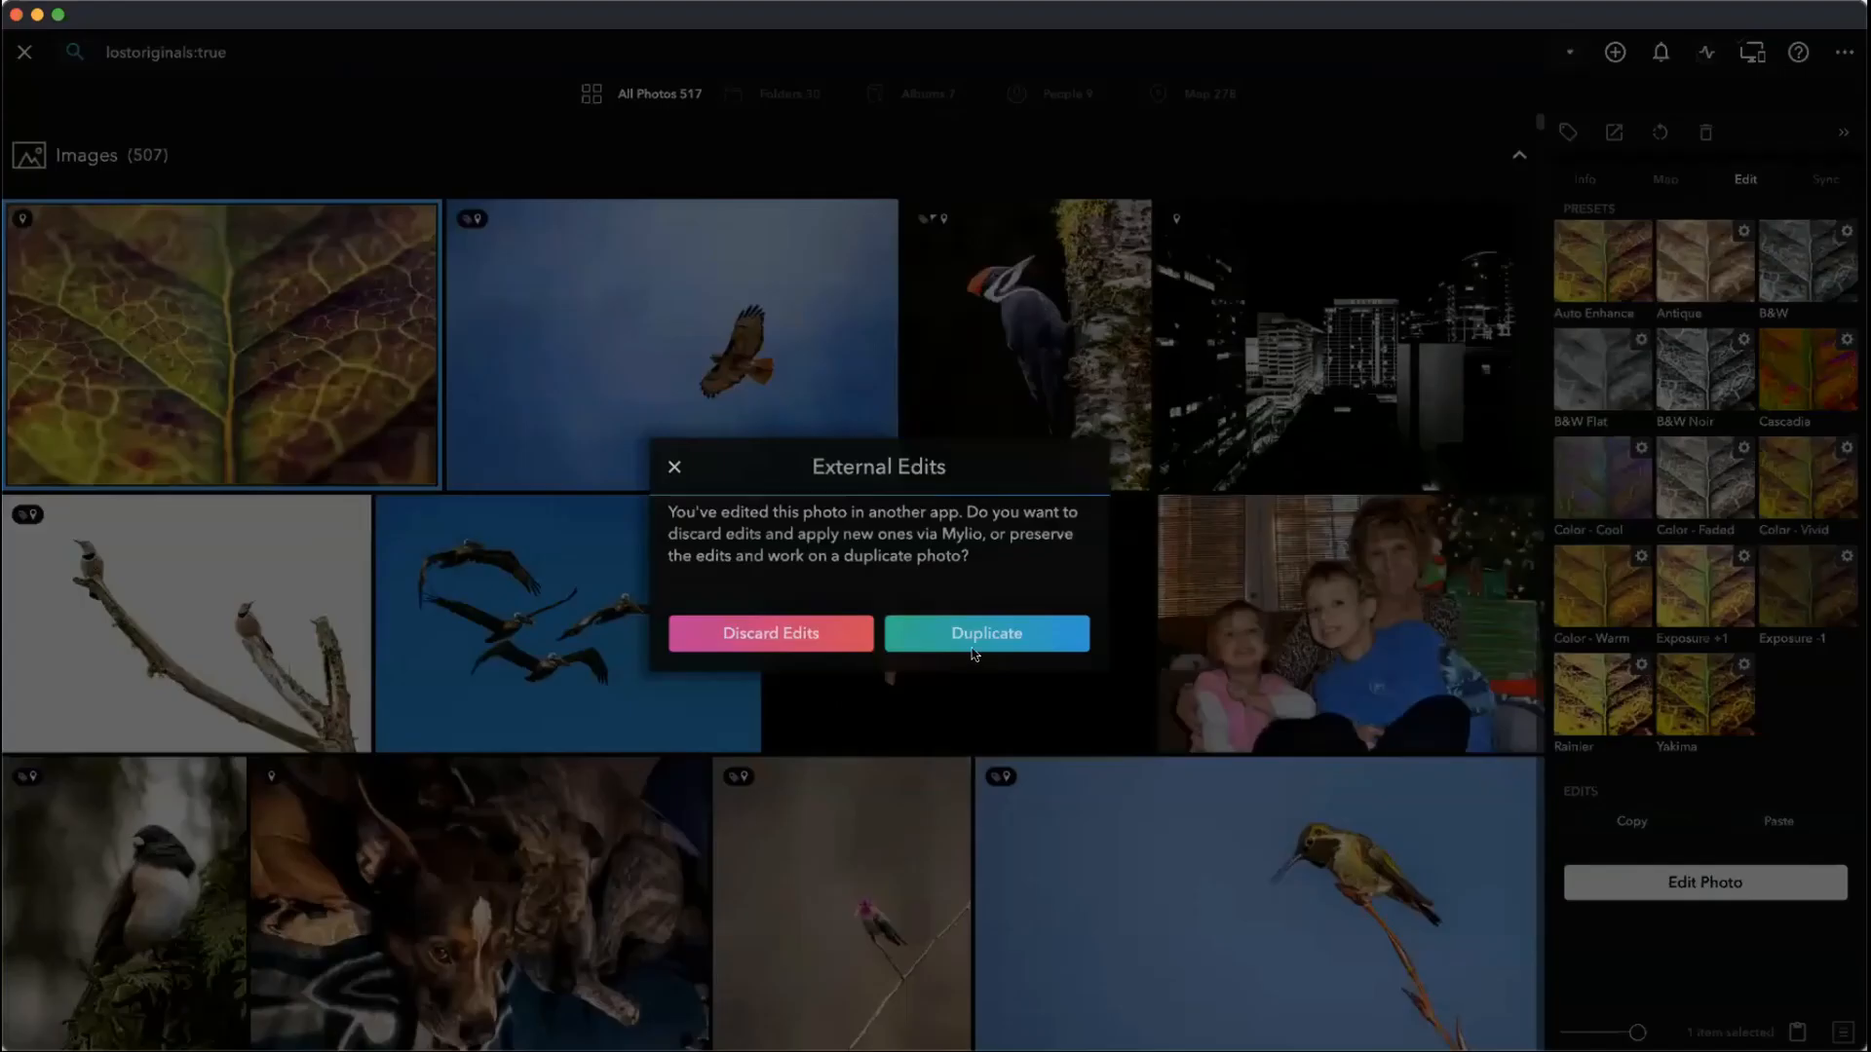
pyautogui.click(959, 637)
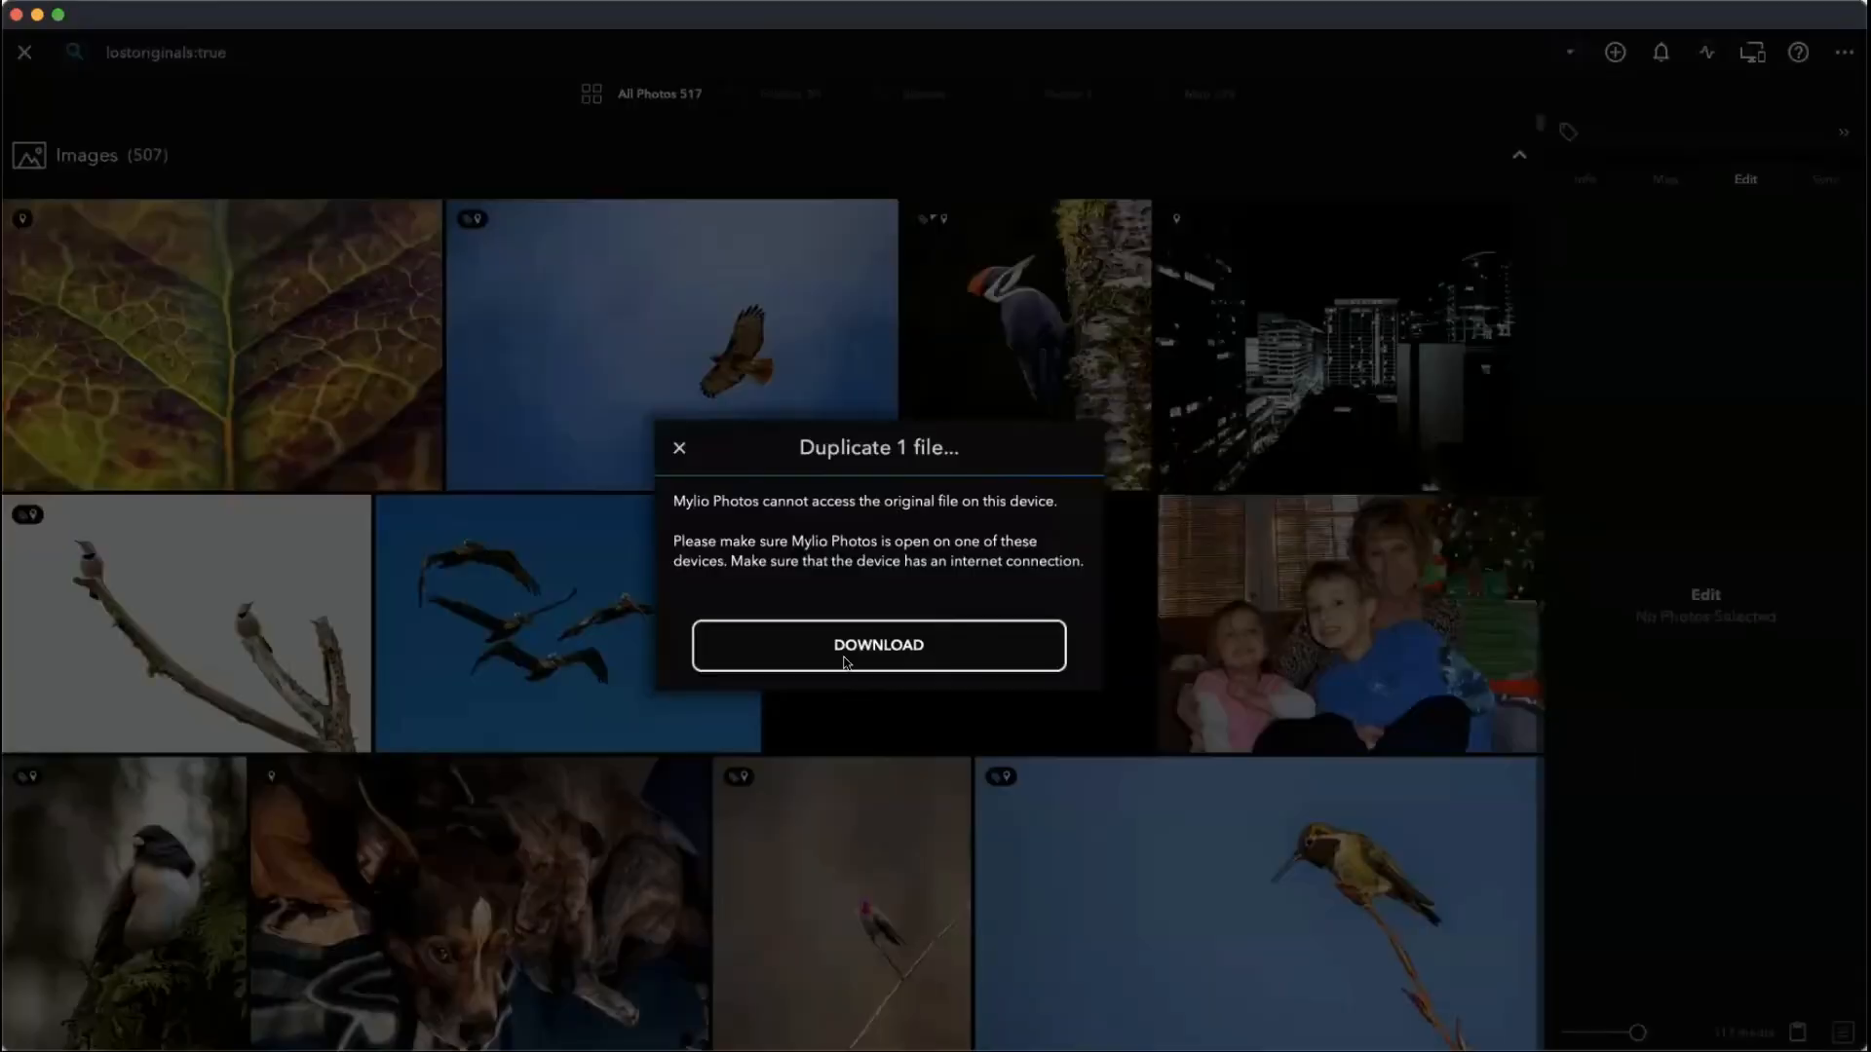
pyautogui.click(679, 447)
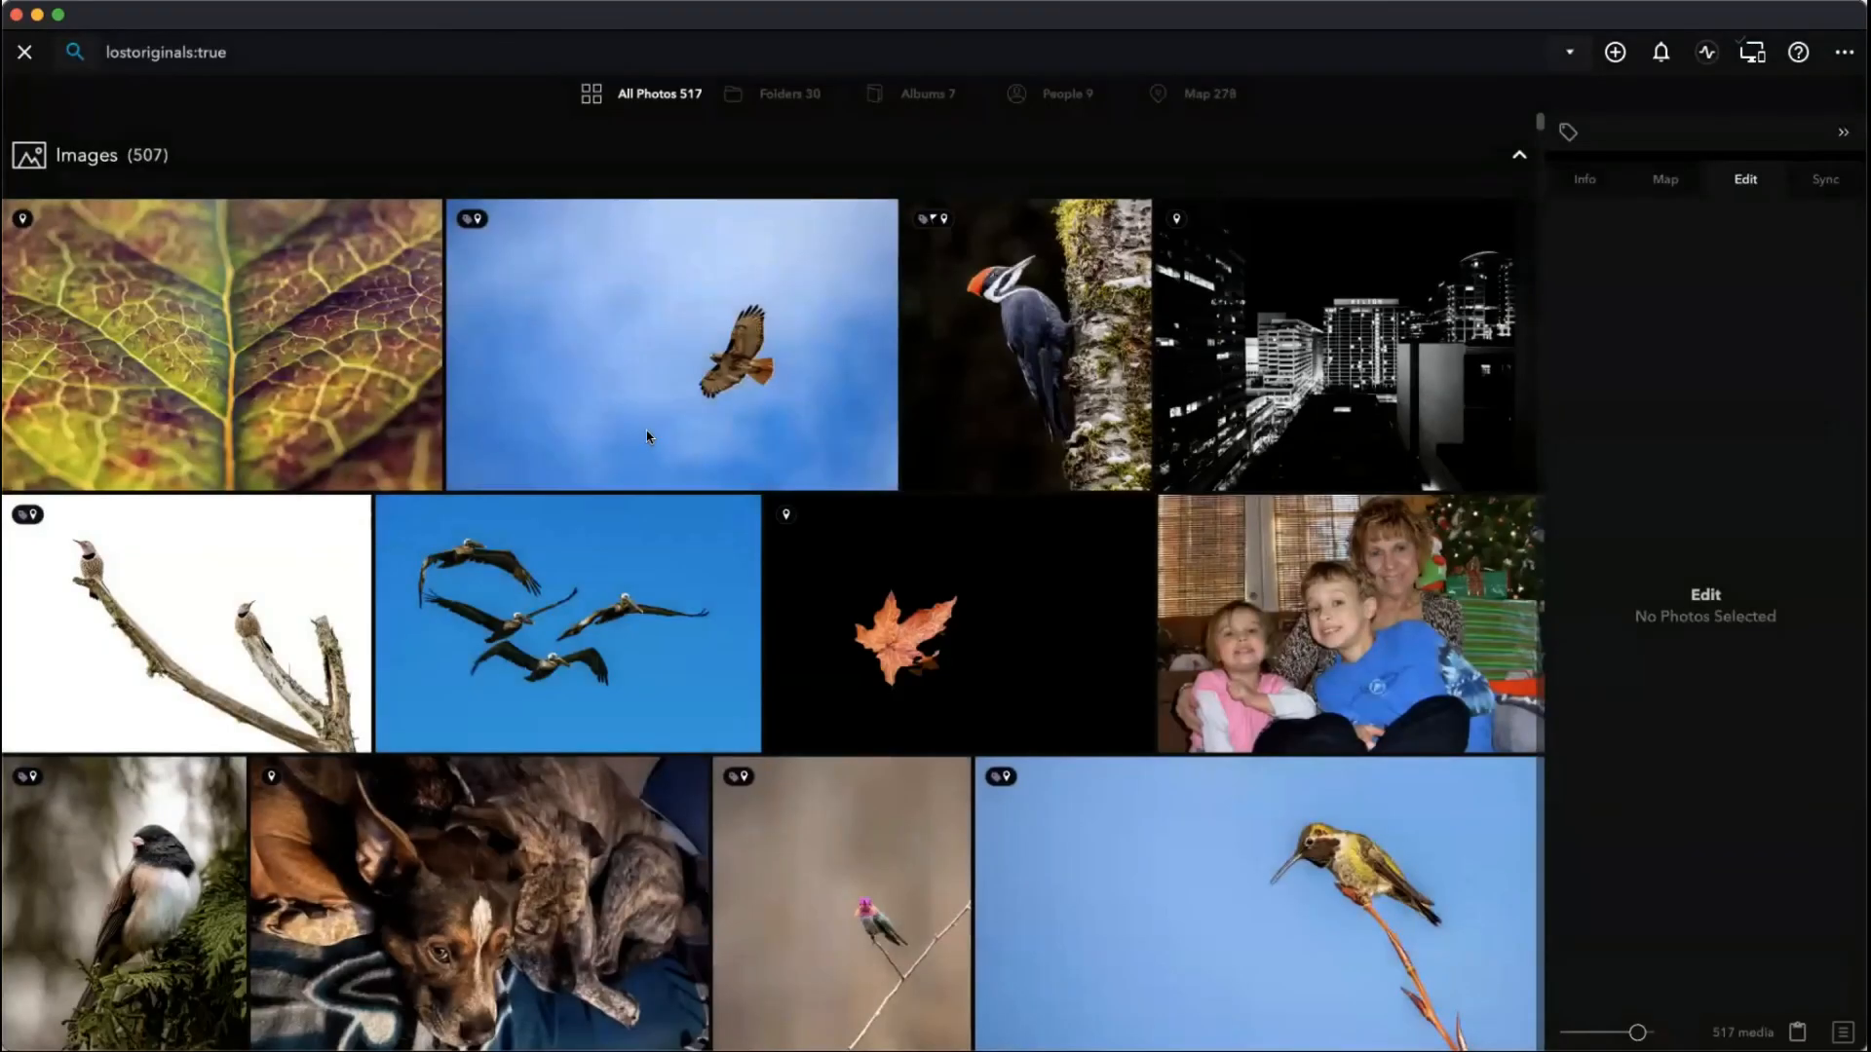
pyautogui.click(261, 397)
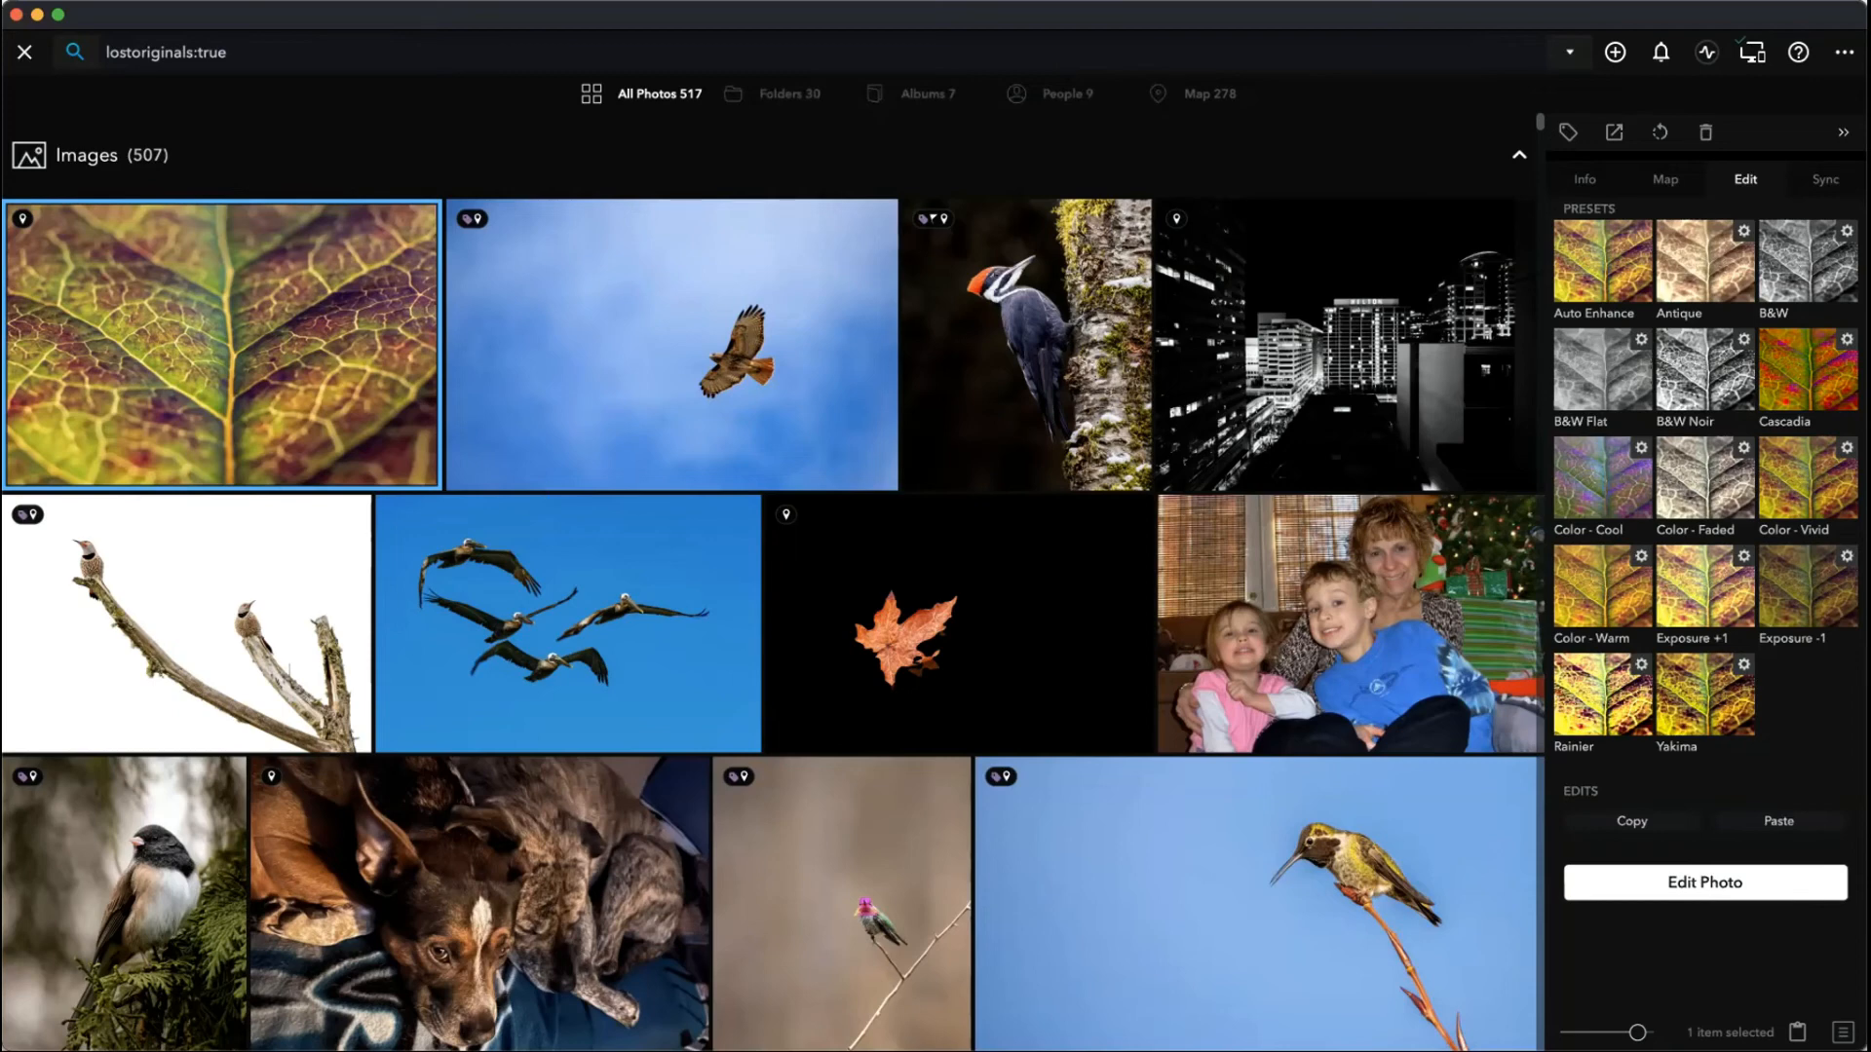
# - Return to the duplicate sets and restore the auto-check criteria to their defaults
pyautogui.click(21, 54)
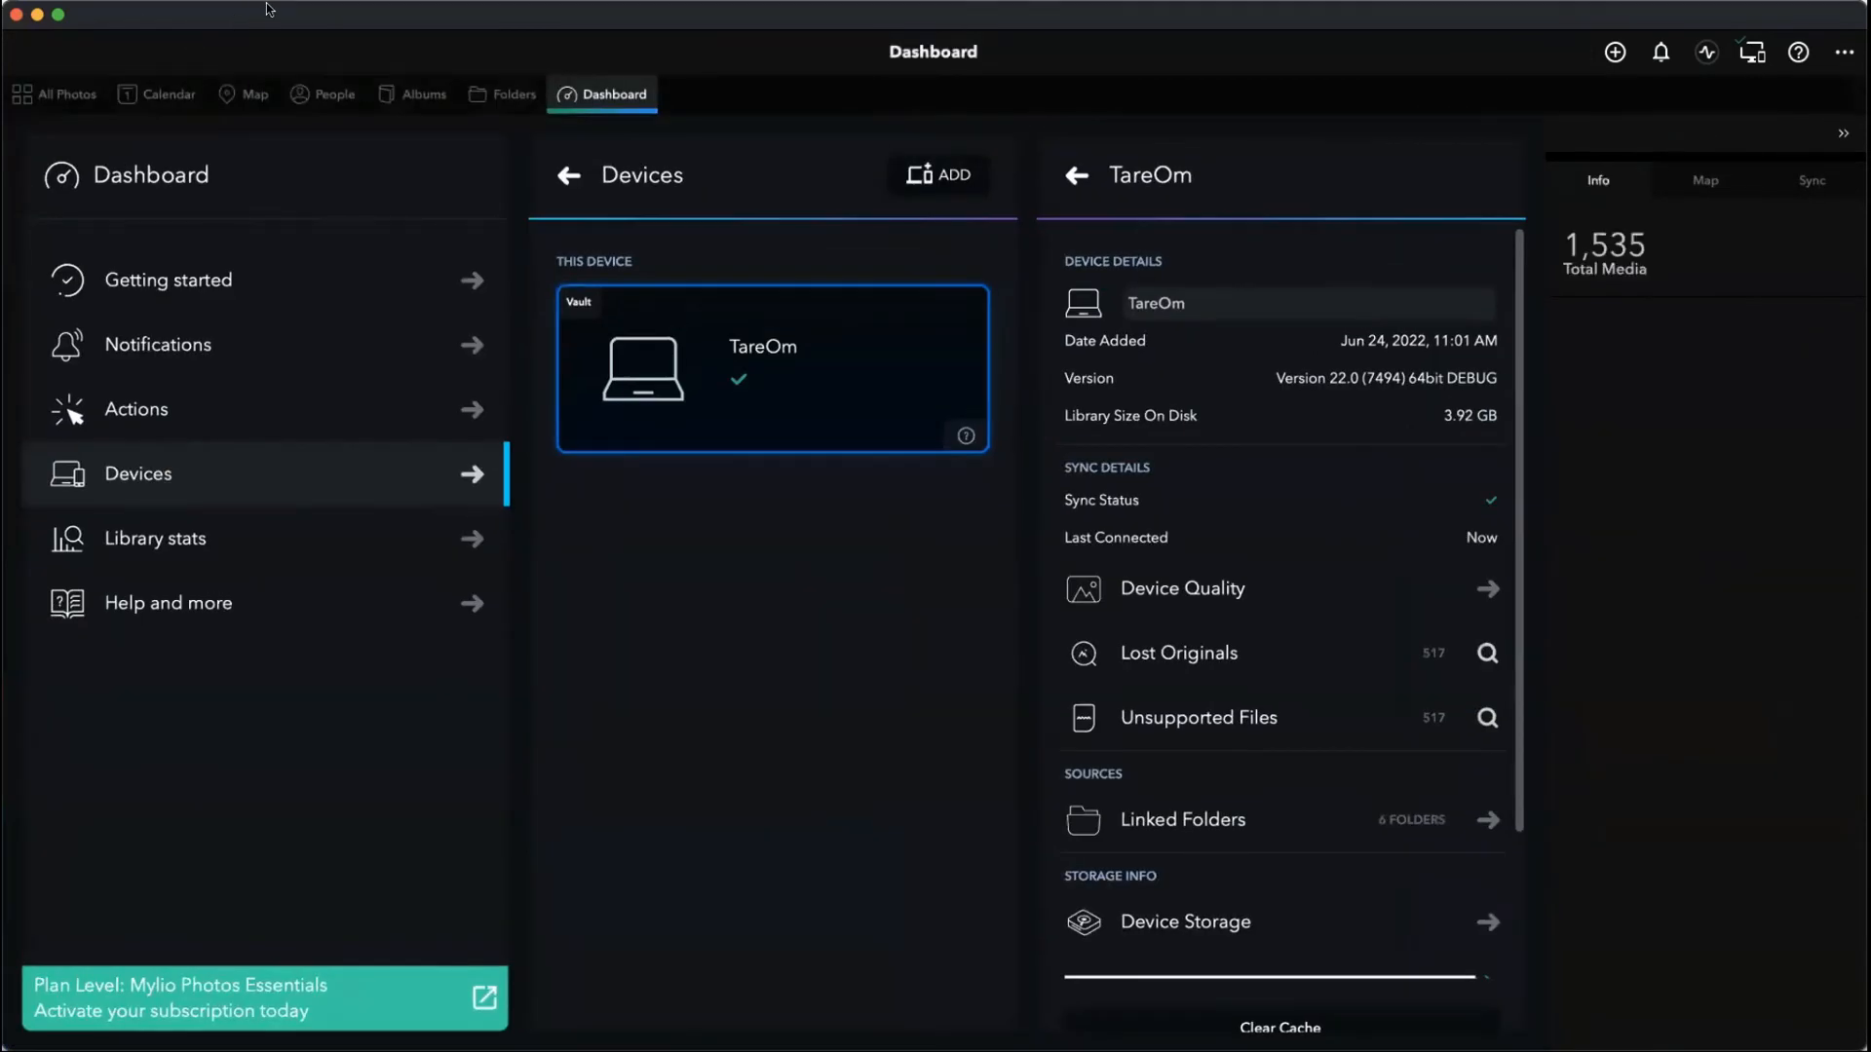
pyautogui.click(262, 5)
pyautogui.click(305, 349)
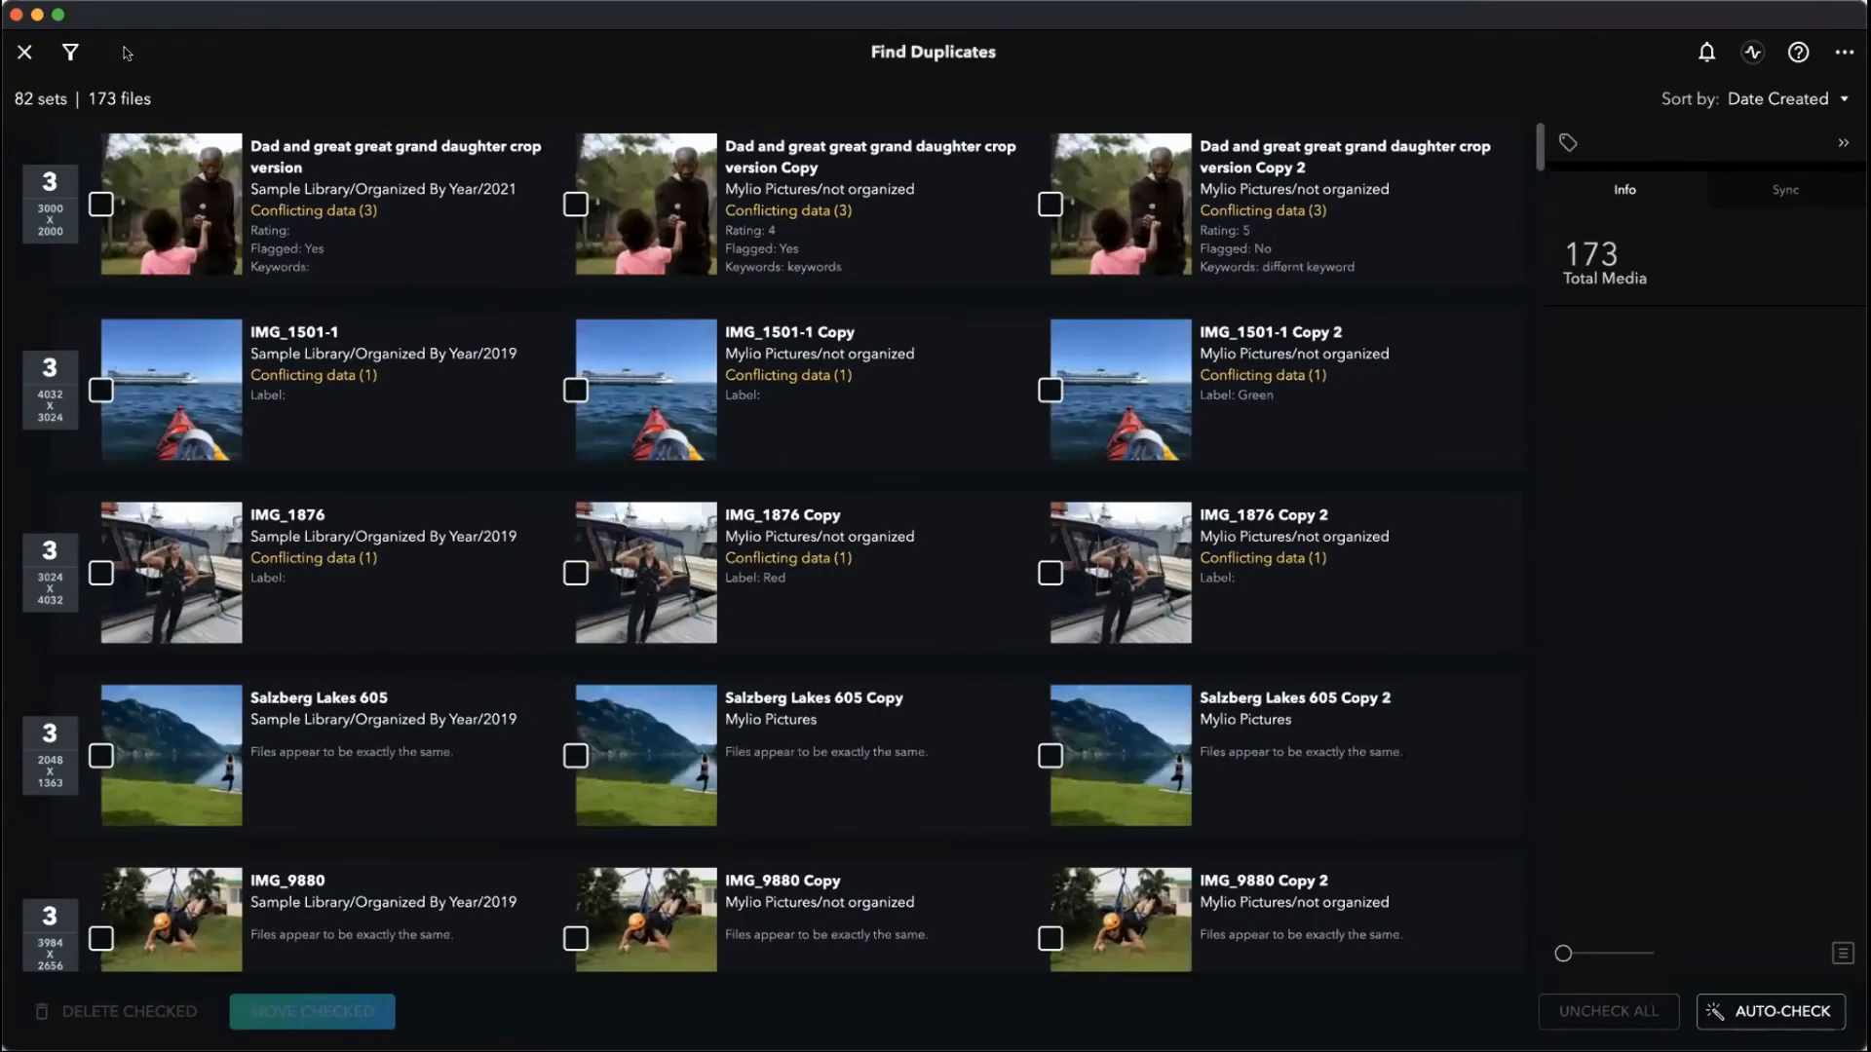
pyautogui.click(1787, 1018)
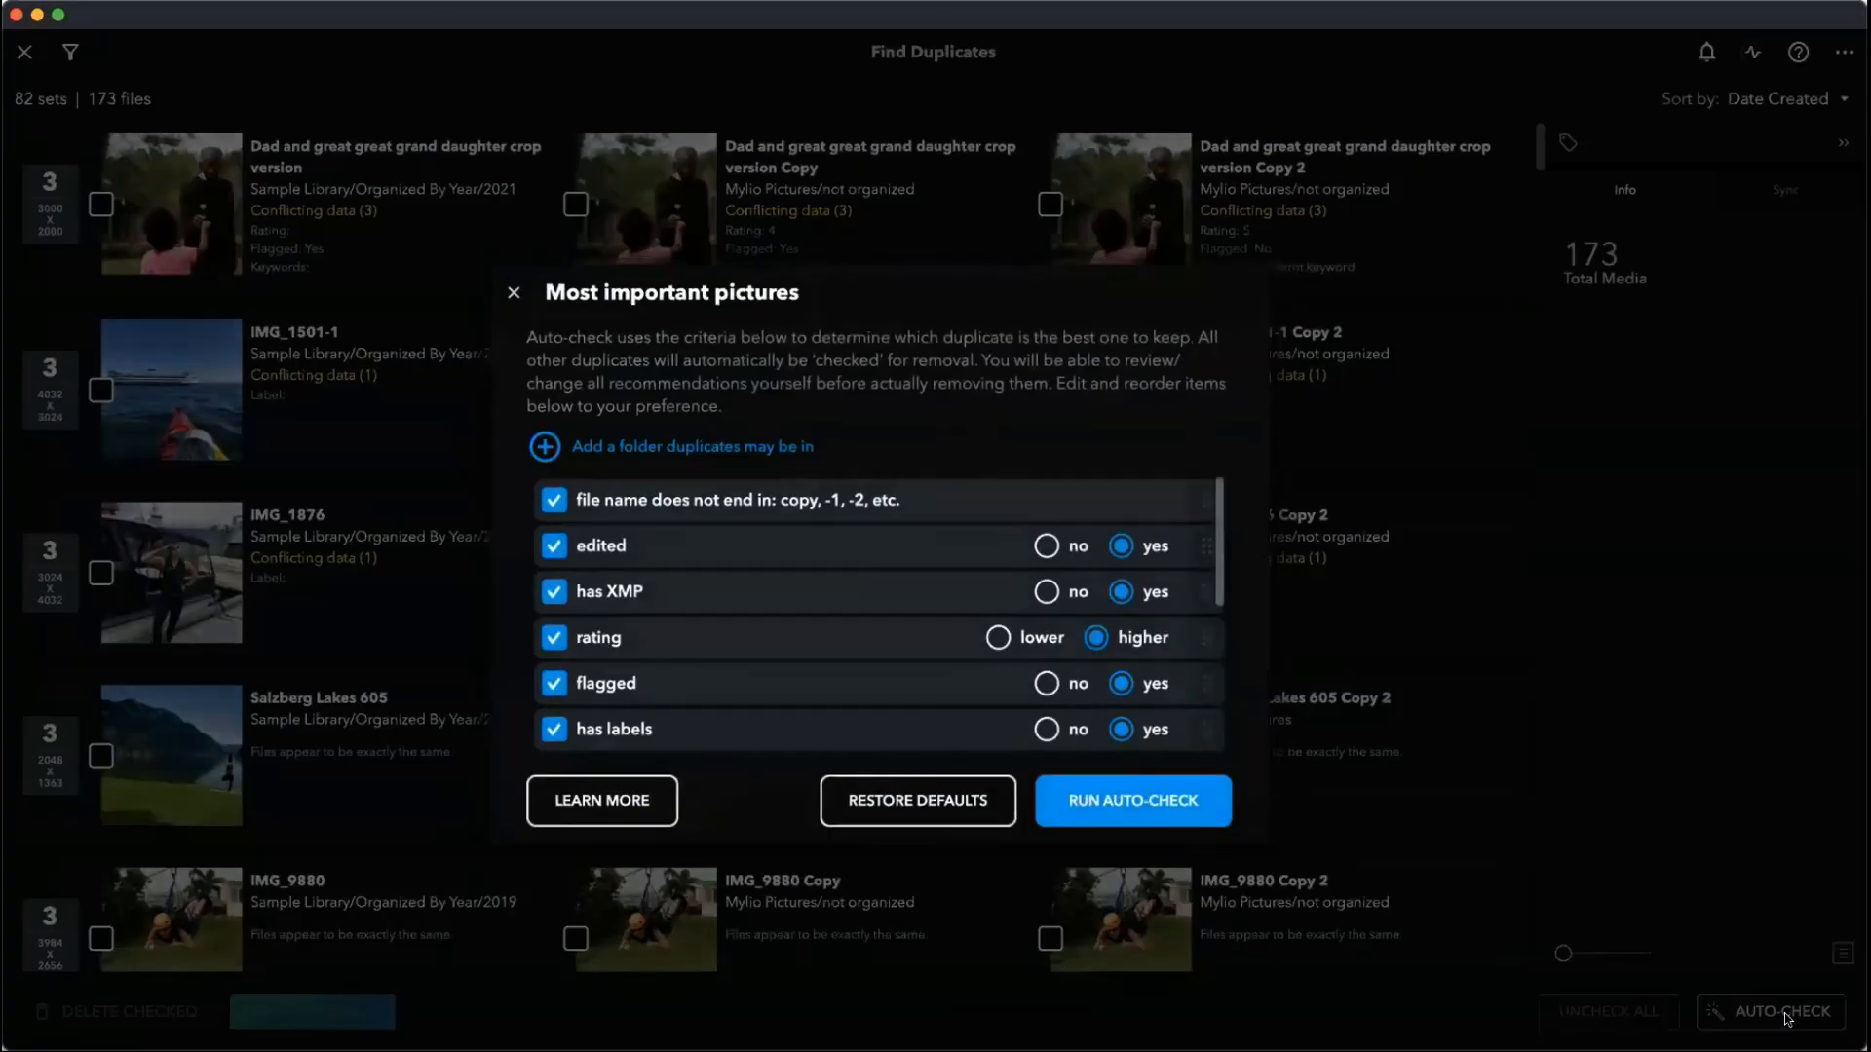
pyautogui.click(862, 809)
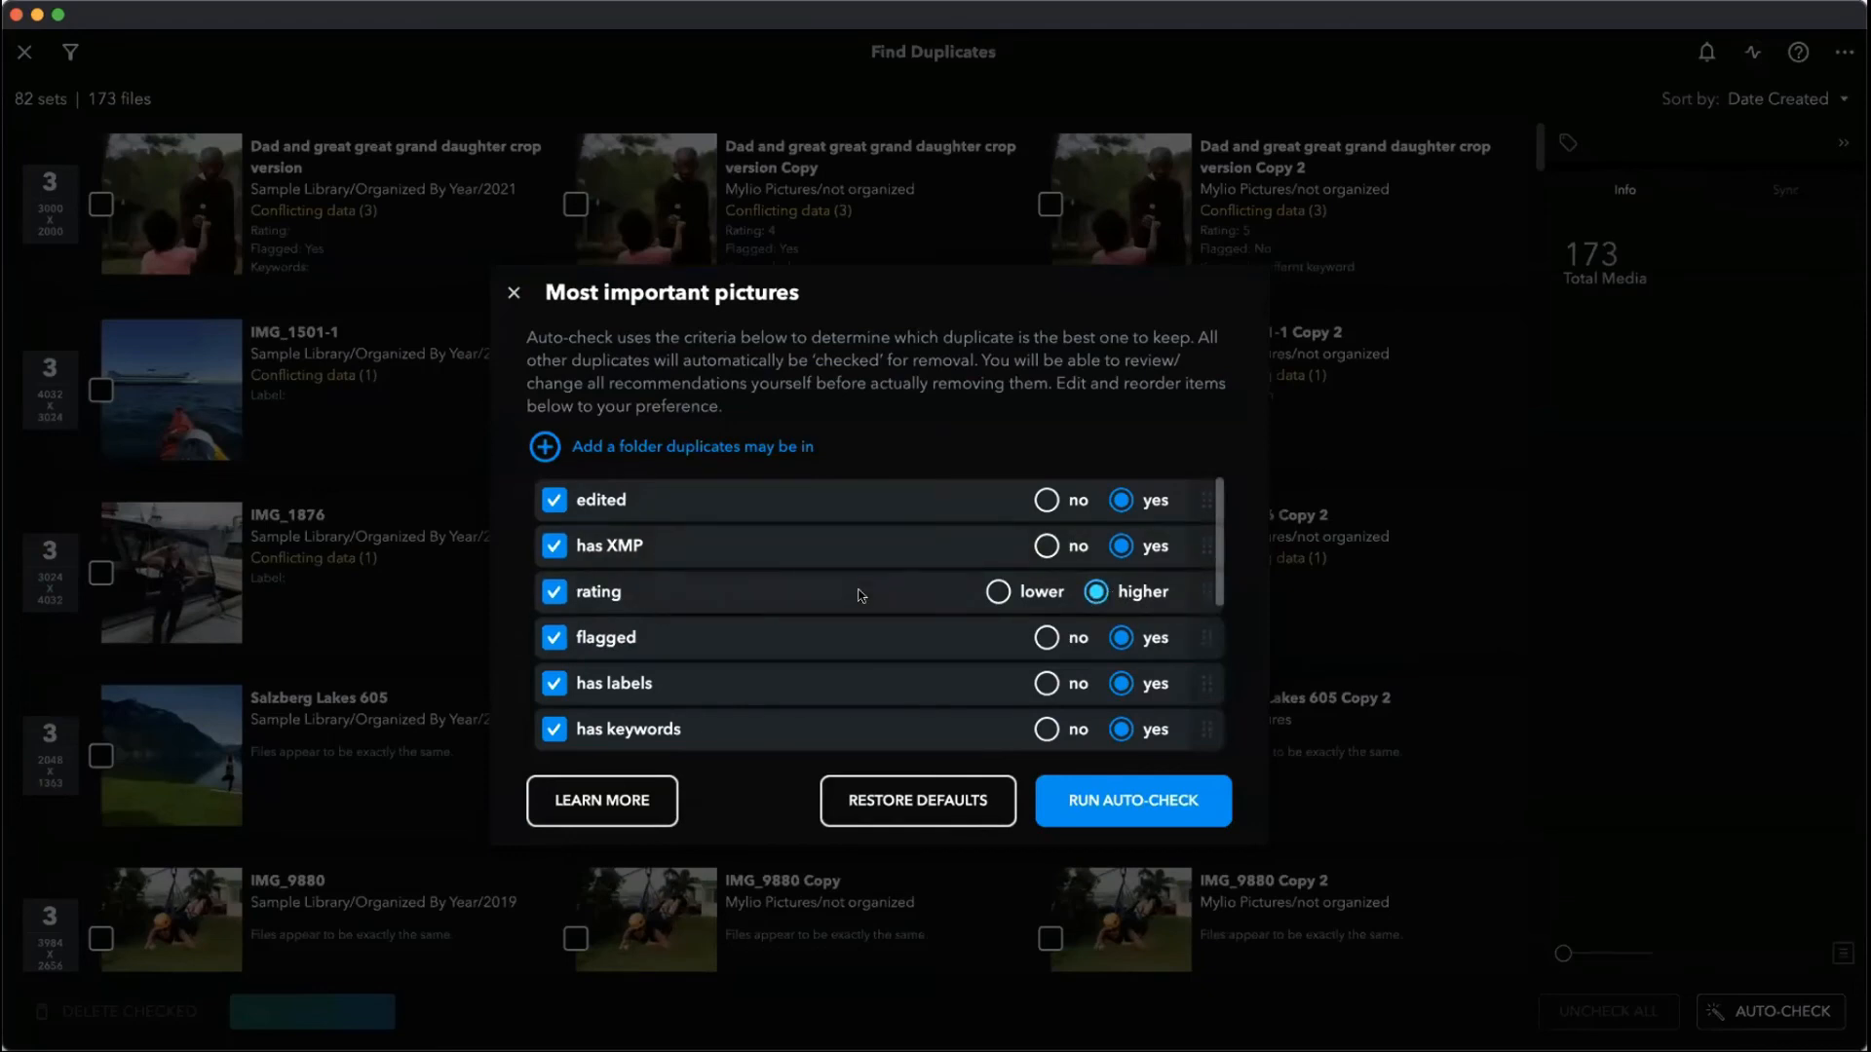
# - Move the auto-check criterion "file name does not end in: copy, -1, -2, etc." directly above "has categories"
pyautogui.scroll(-3, 925, 597)
pyautogui.scroll(-1, 926, 602)
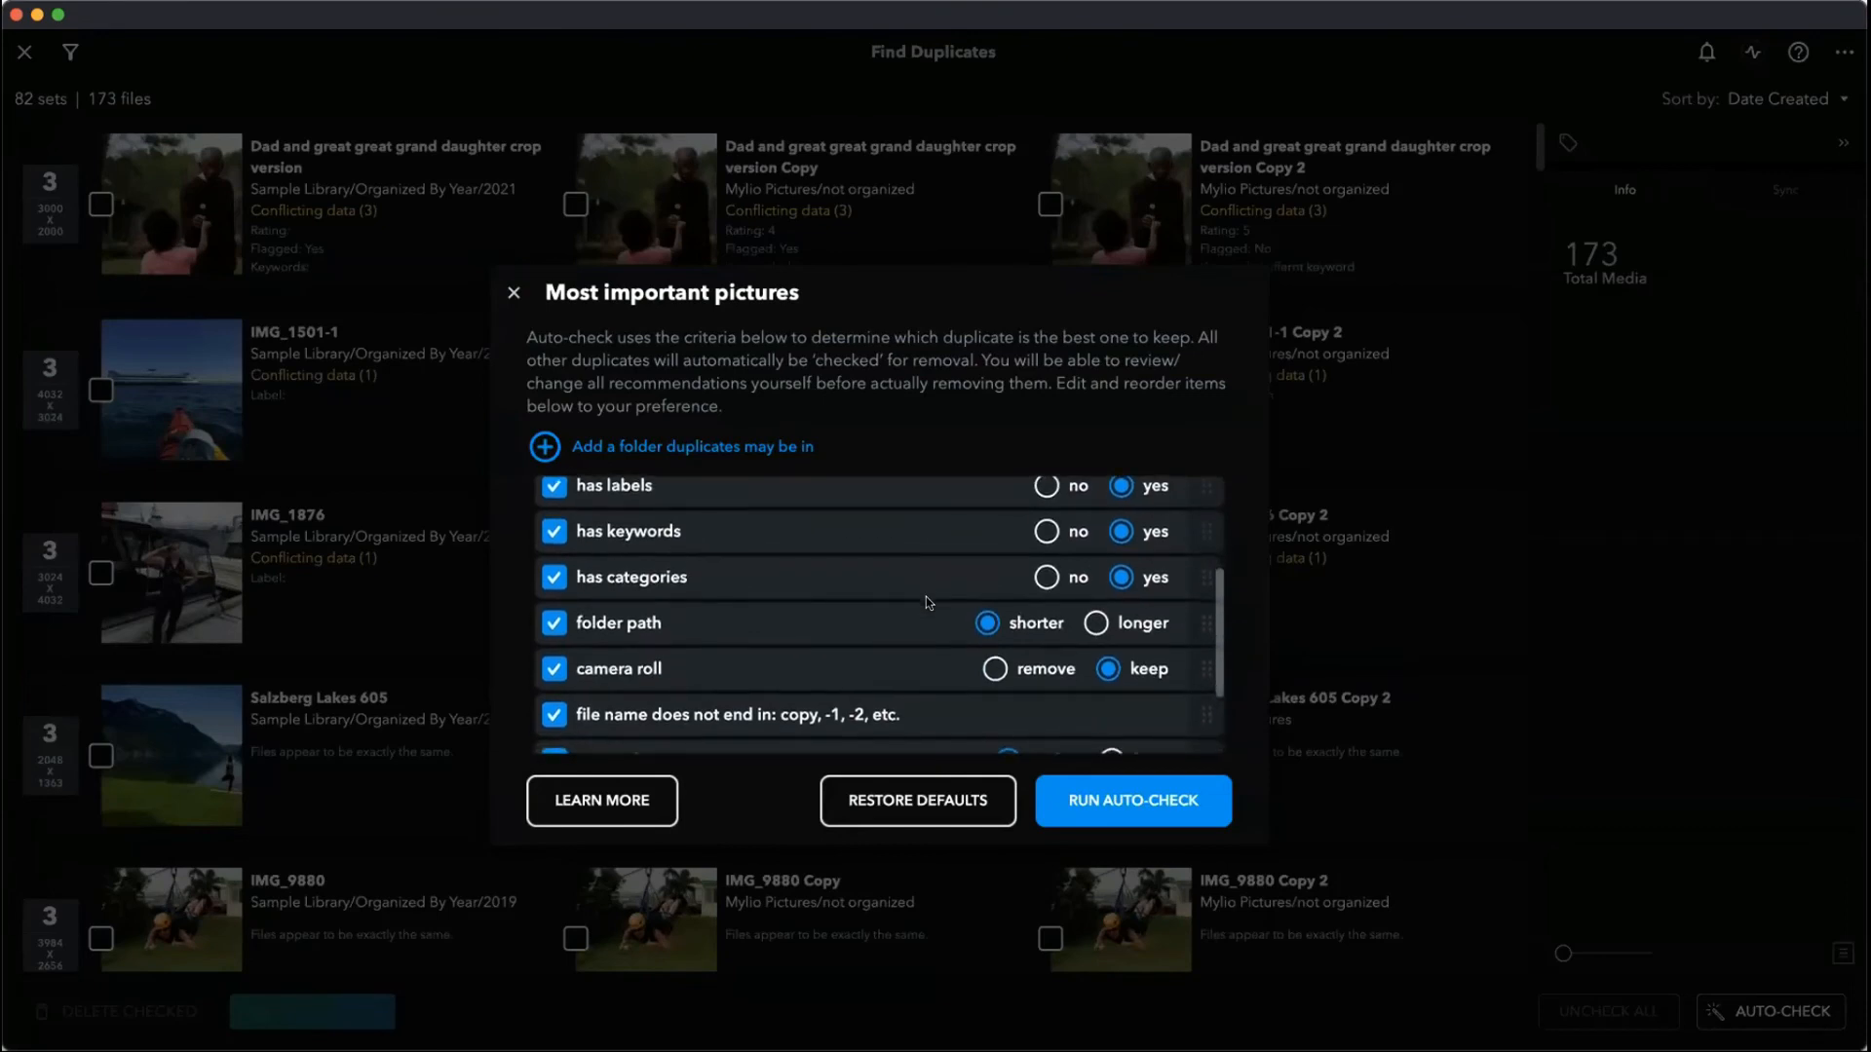
pyautogui.scroll(-2, 888, 638)
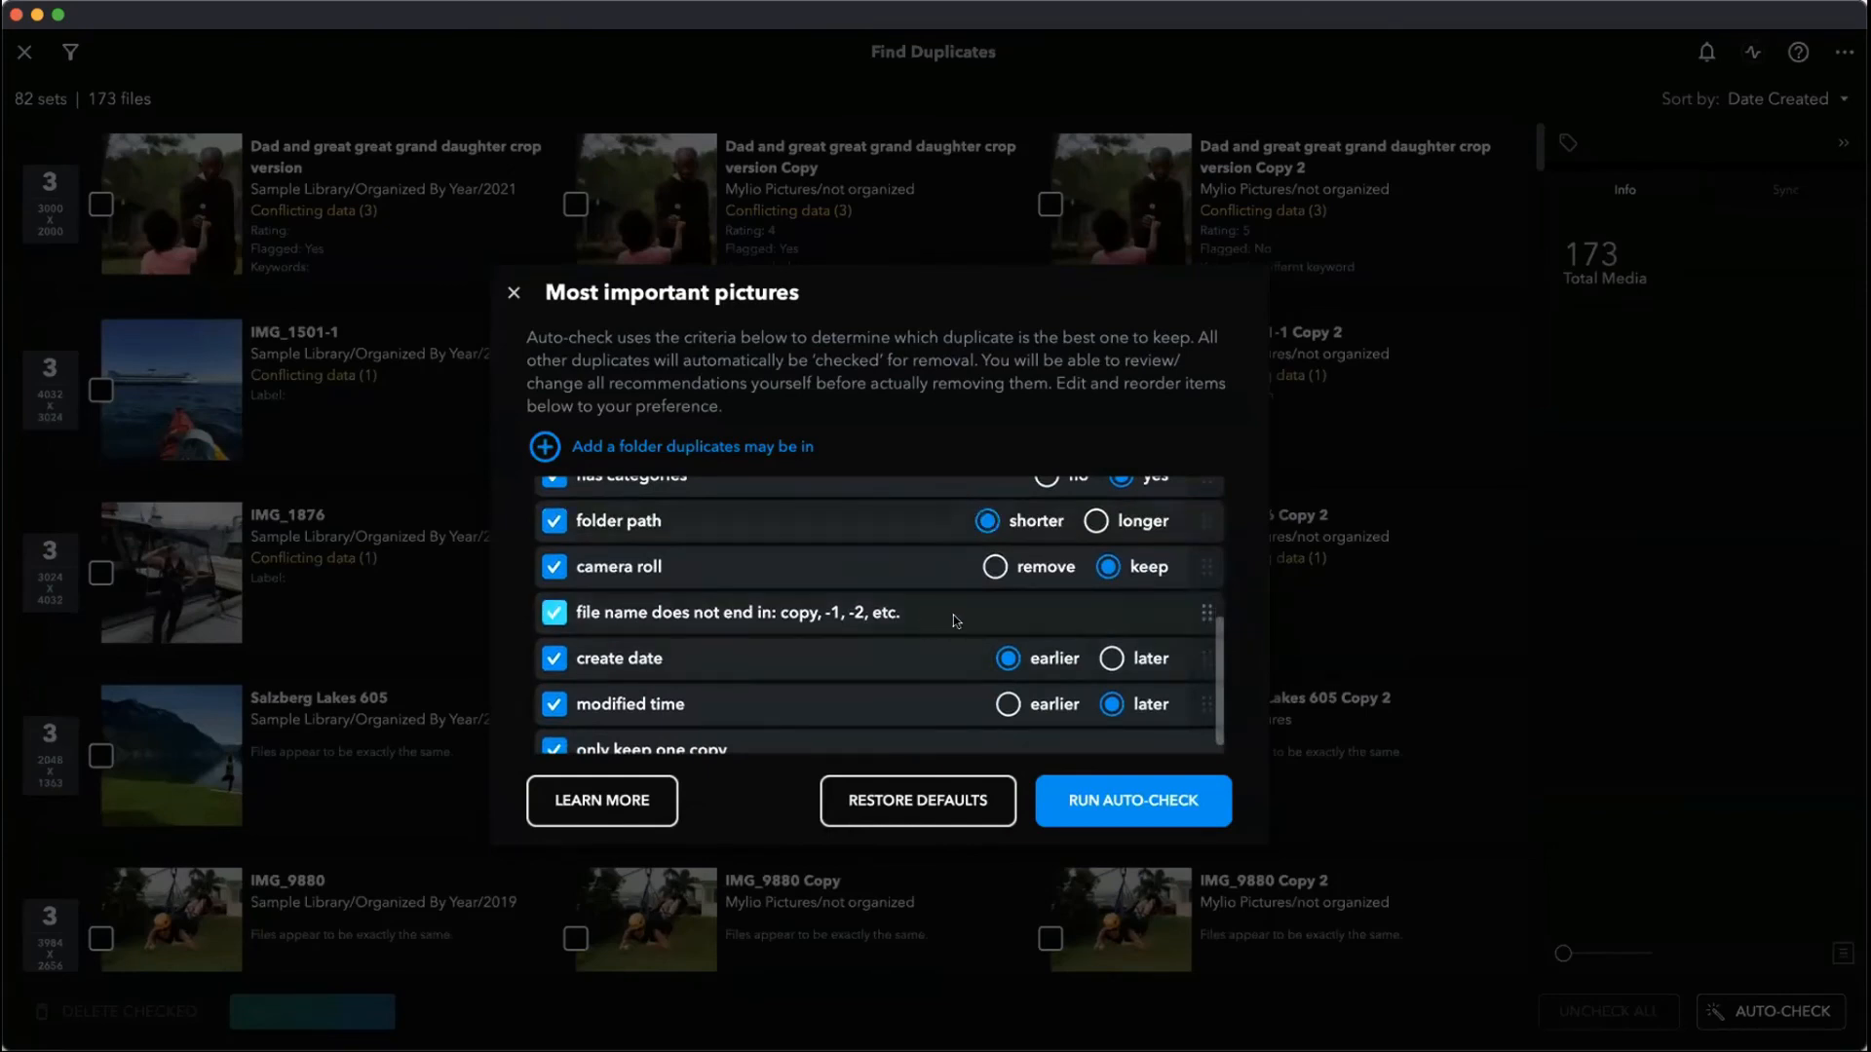
pyautogui.scroll(-1, 791, 639)
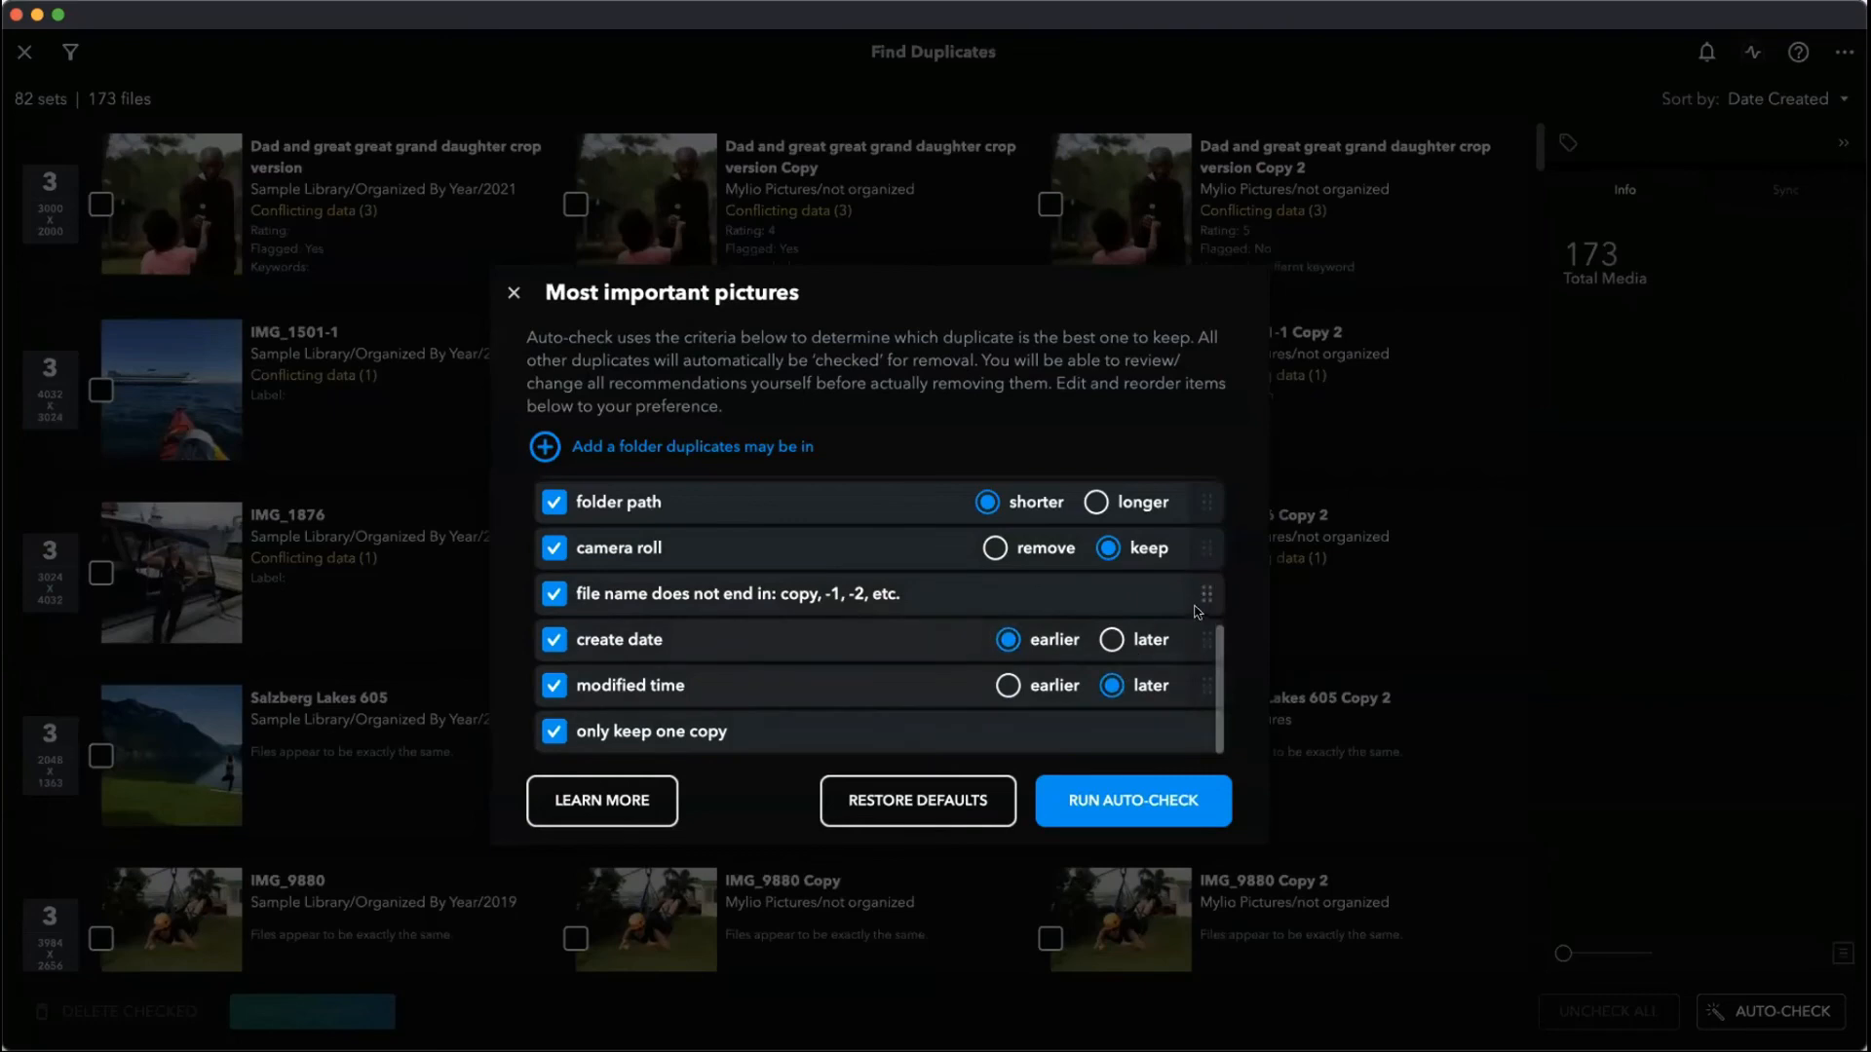
pyautogui.moveTo(1207, 596); pyautogui.dragTo(1199, 544)
pyautogui.scroll(3, 925, 565)
pyautogui.scroll(1, 926, 565)
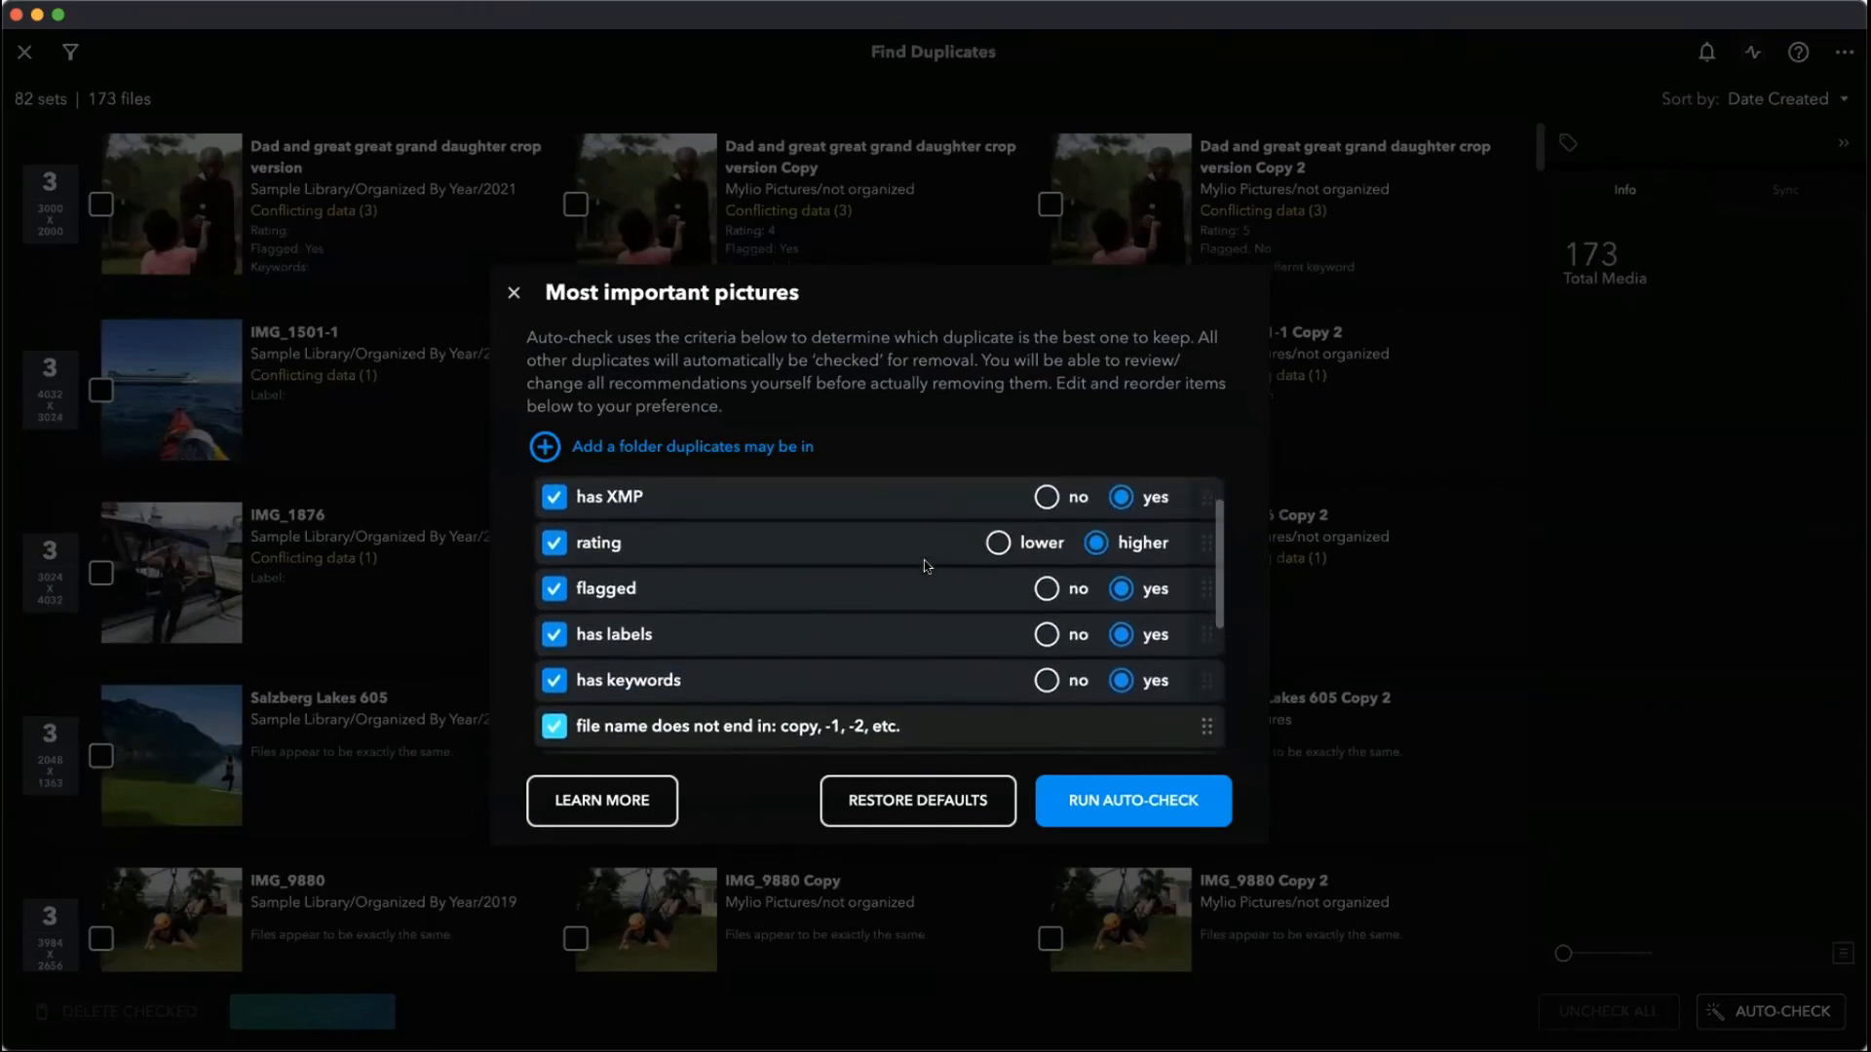
pyautogui.scroll(-2, 926, 565)
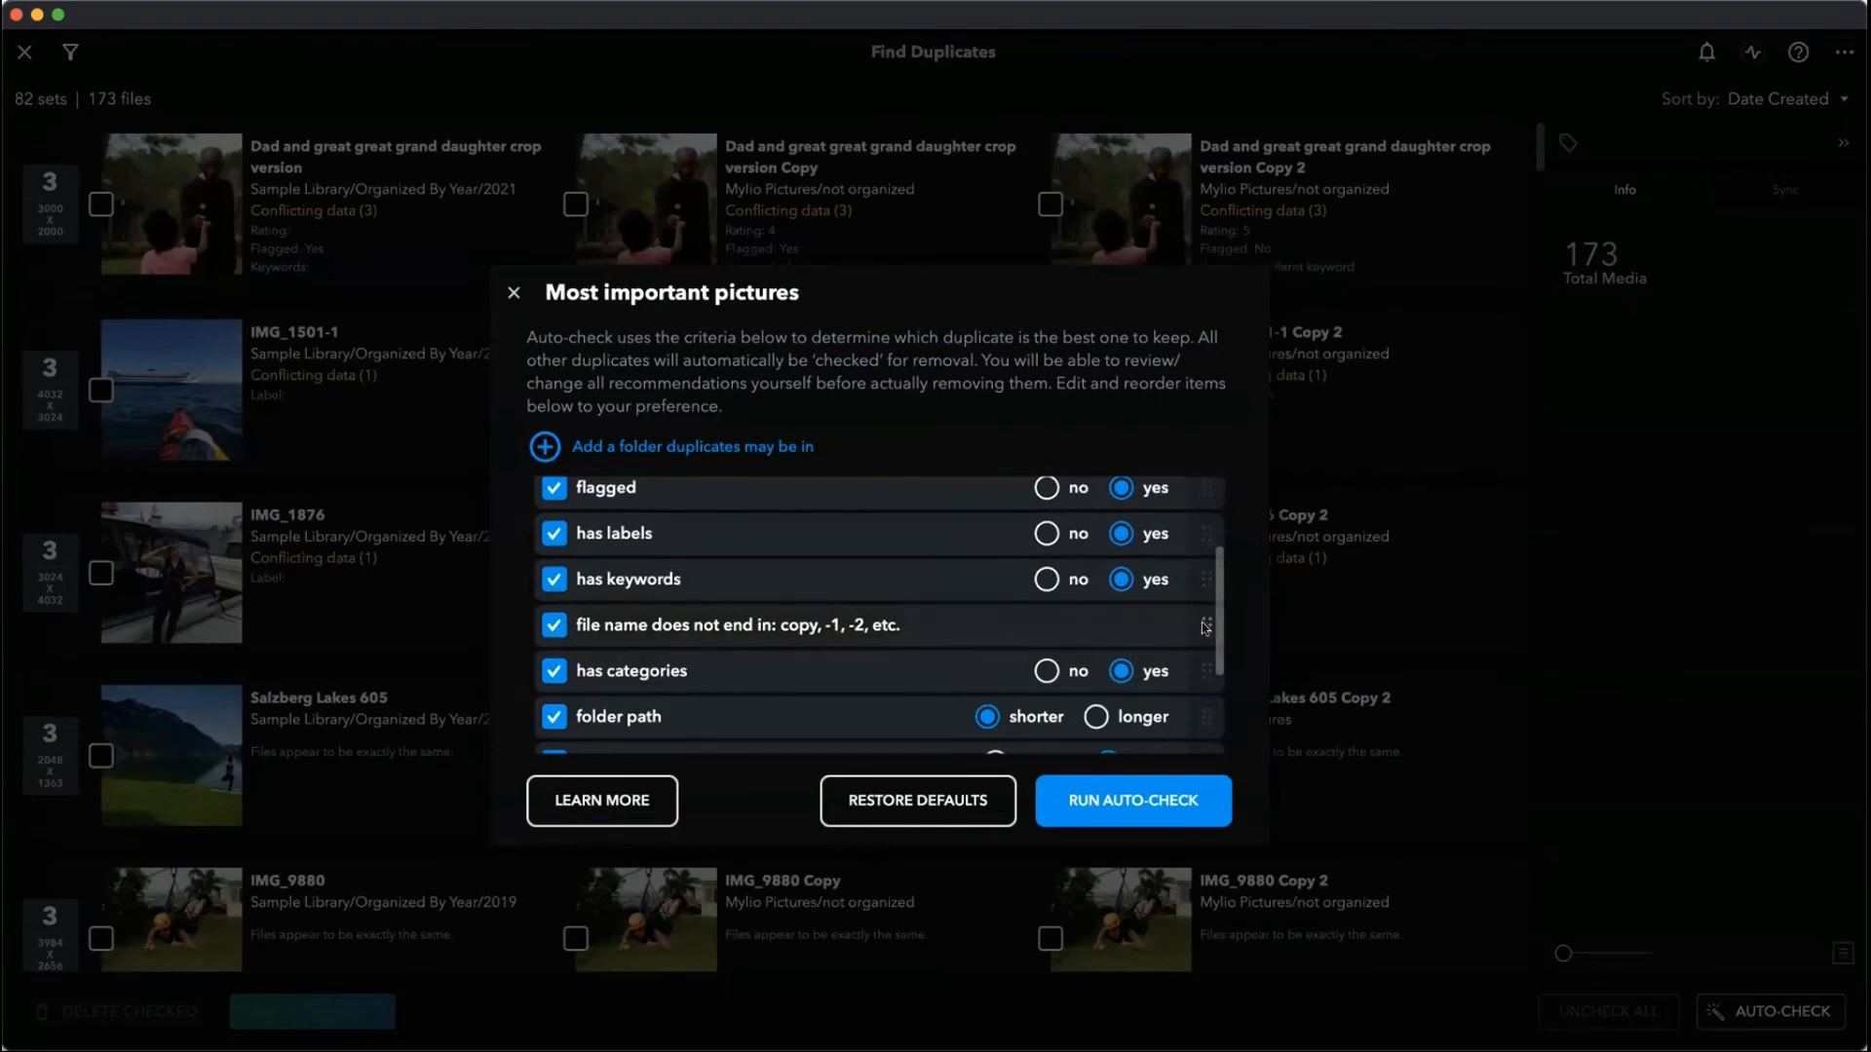
# - Try switching the "file name does not end in", "has keywords" and "has categories" criteria off and on
pyautogui.click(548, 629)
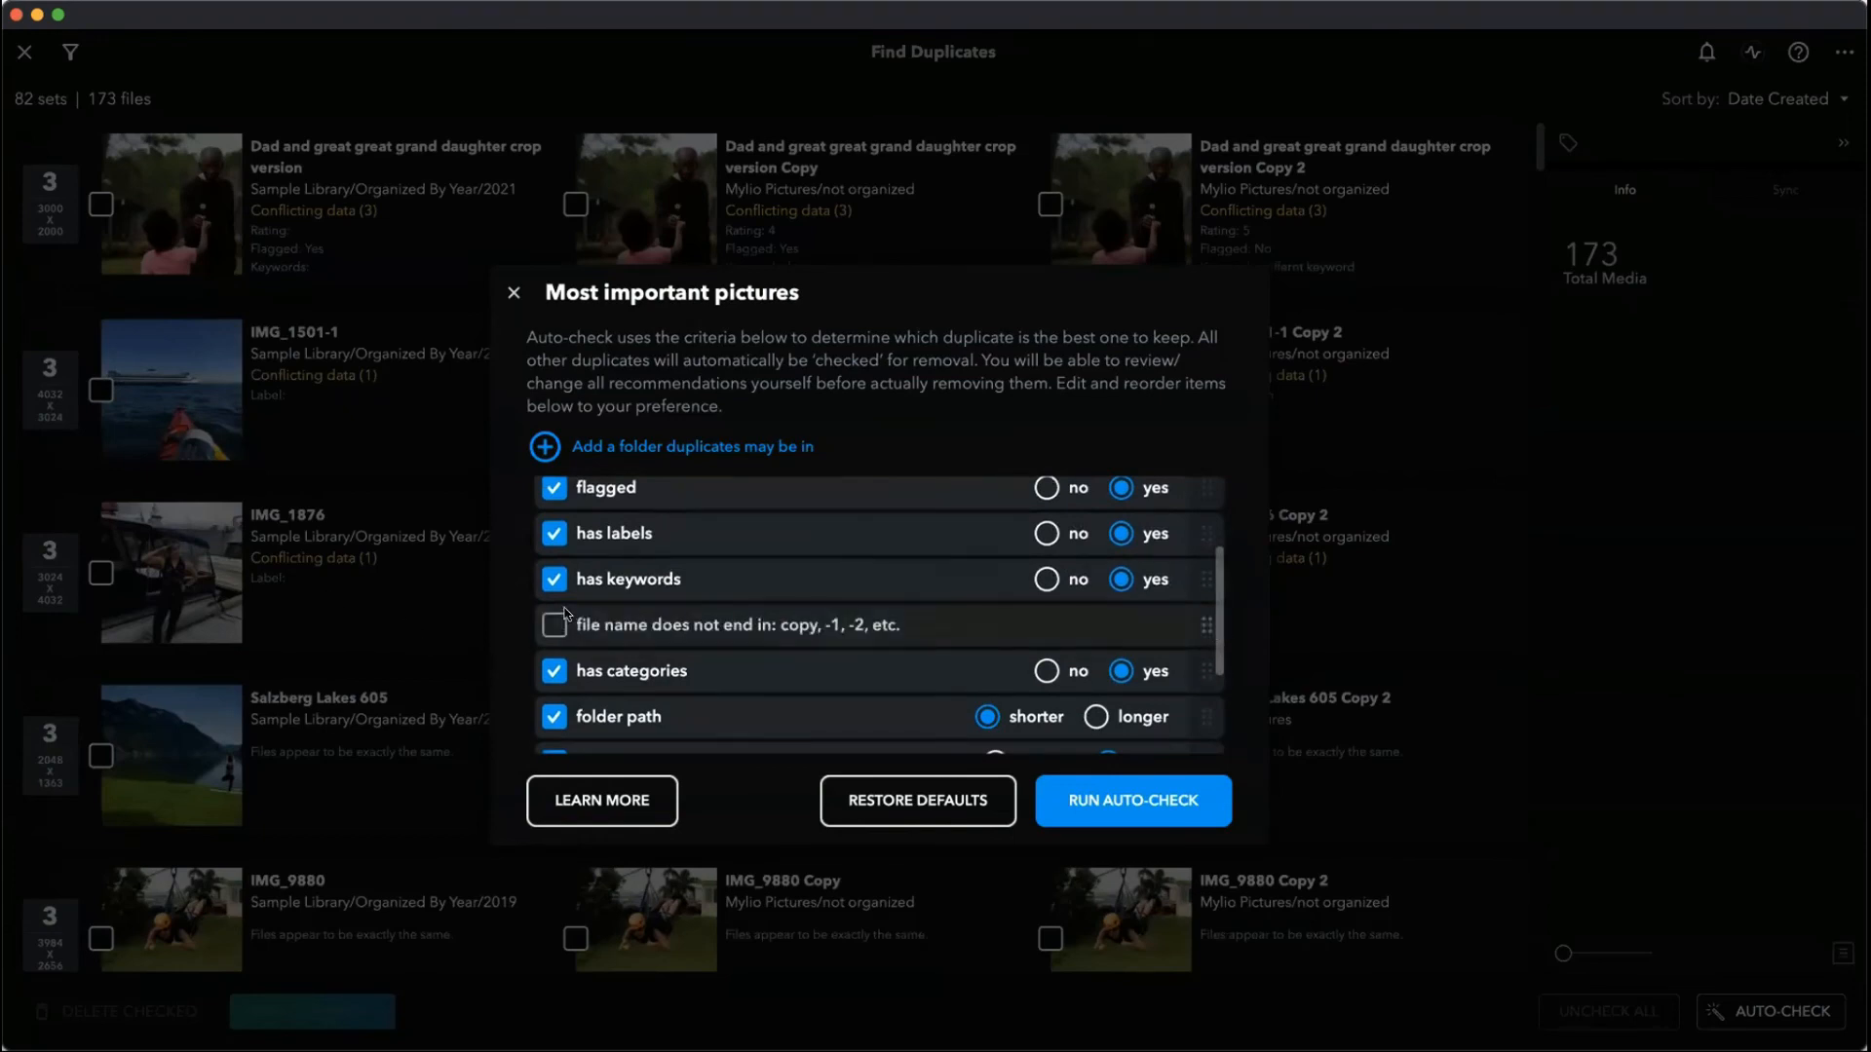
pyautogui.click(553, 580)
pyautogui.click(555, 671)
pyautogui.click(555, 671)
pyautogui.click(553, 626)
pyautogui.click(554, 581)
pyautogui.click(553, 625)
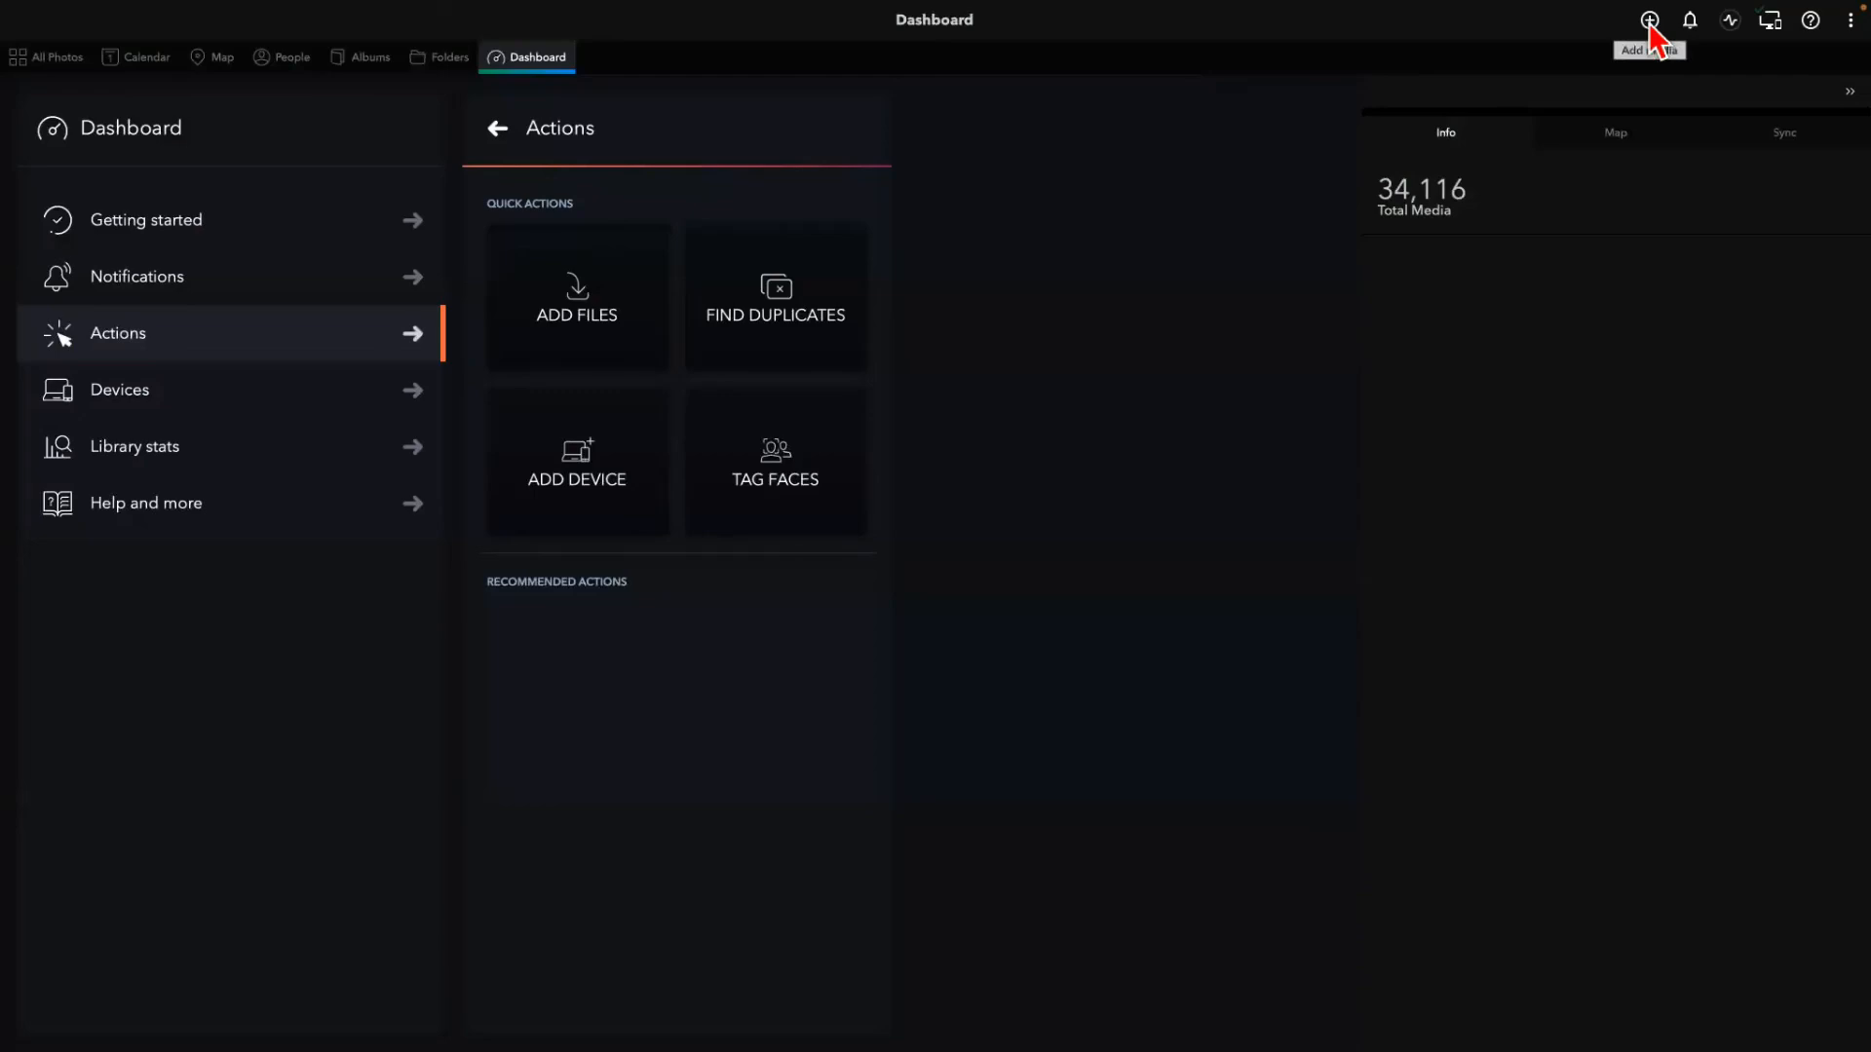
# - Try adding the Color Backgrounds folder from the Desktop as media, review the link, copy and move options, and cancel the import
pyautogui.click(1649, 22)
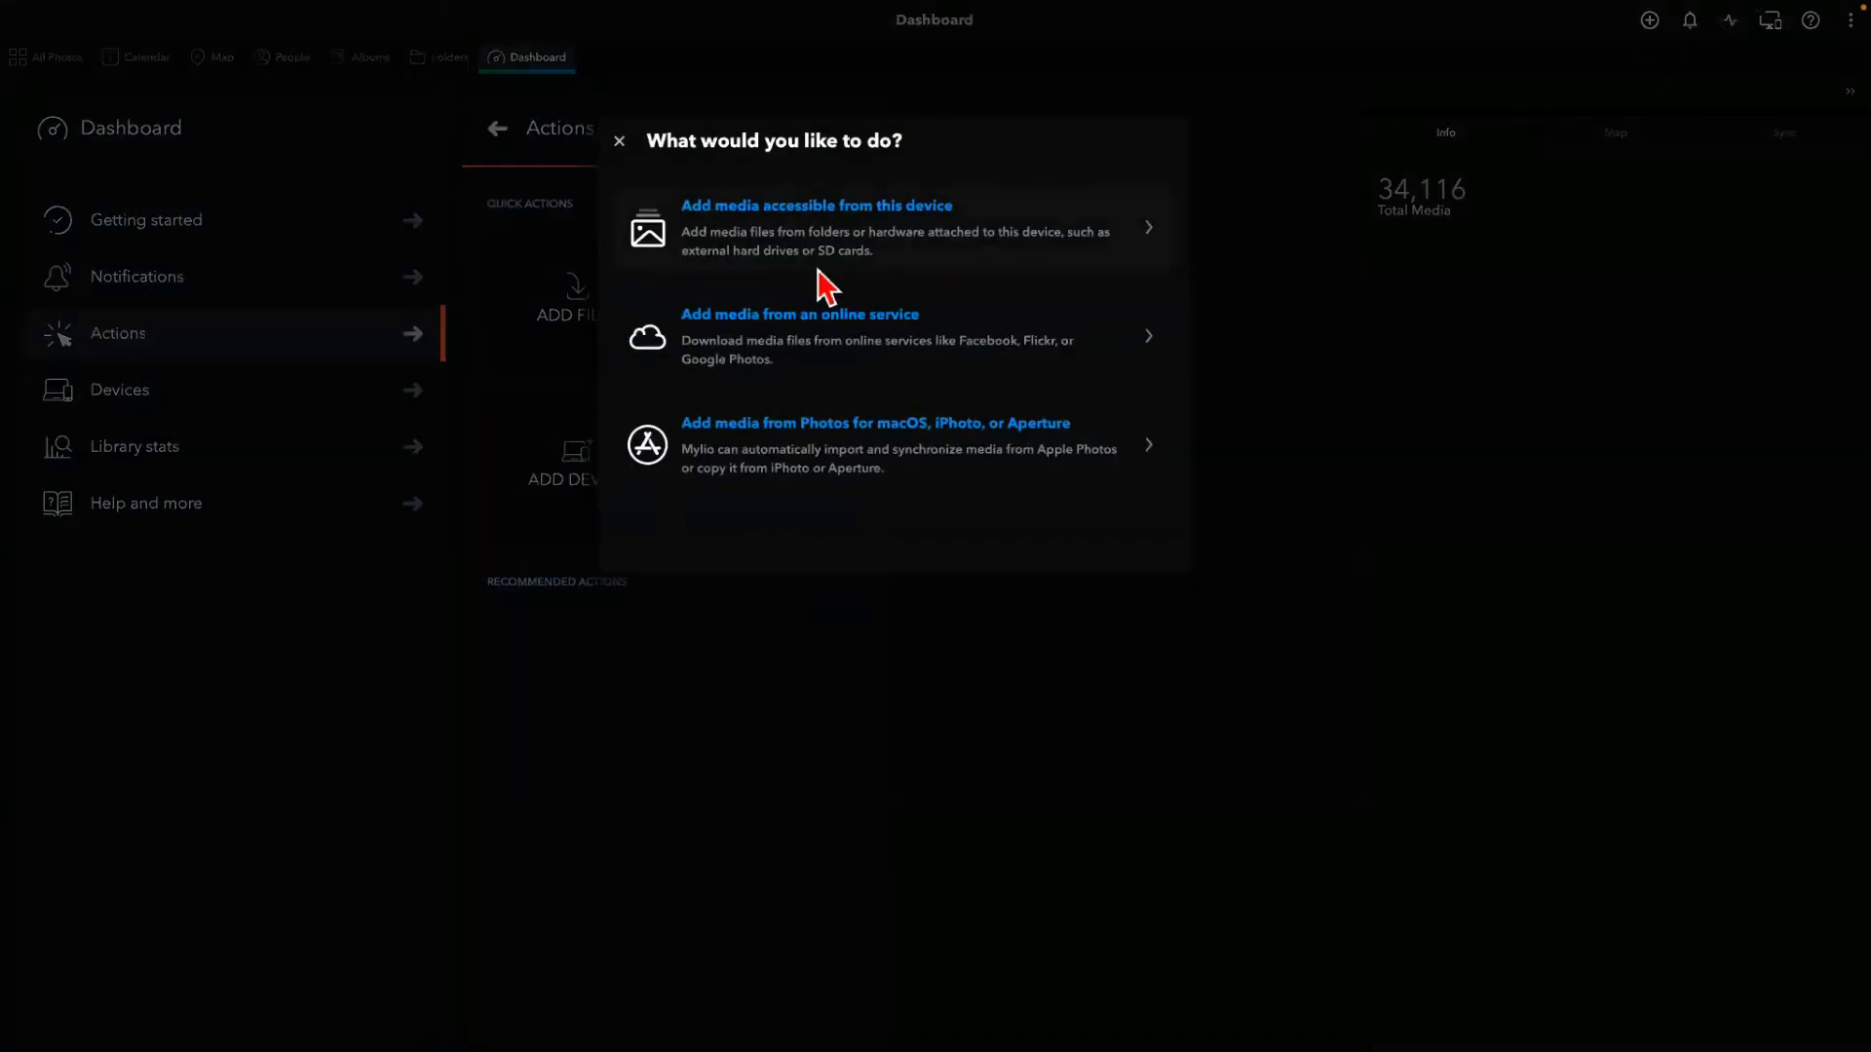
pyautogui.click(888, 227)
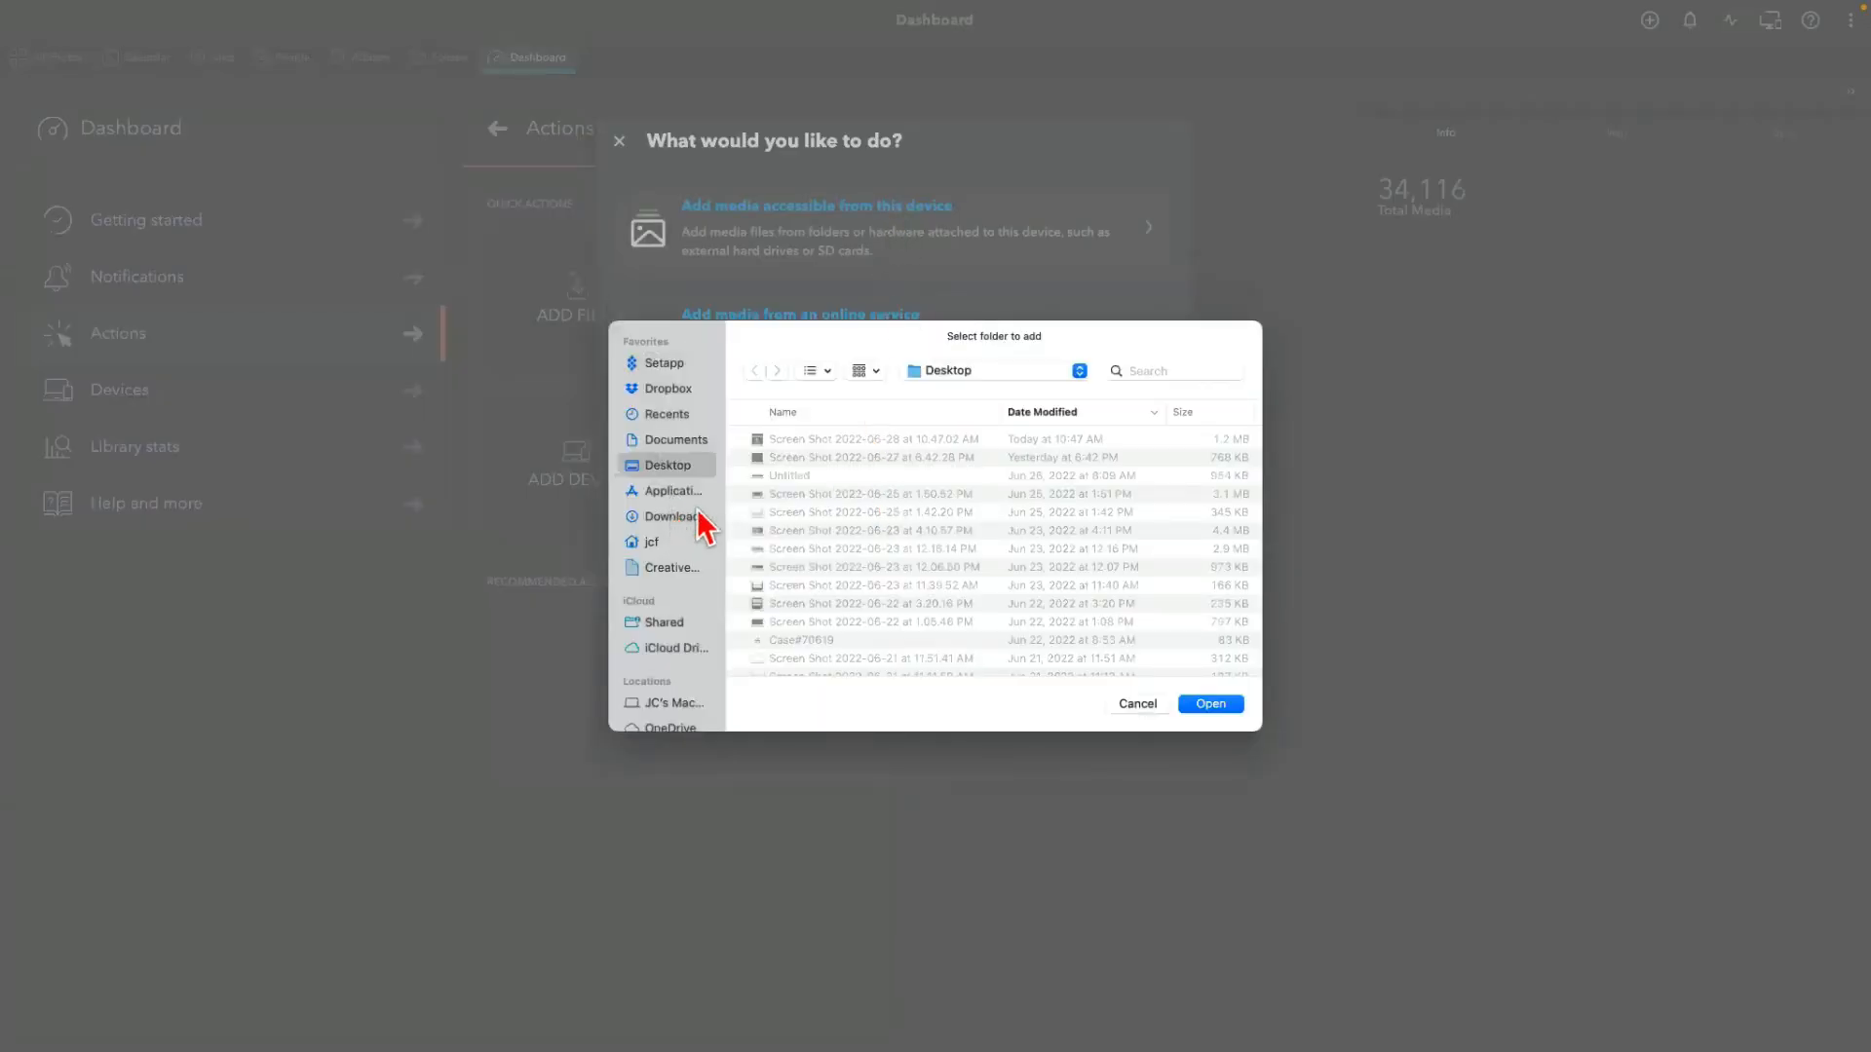
pyautogui.scroll(-10, 880, 534)
pyautogui.scroll(-10, 880, 534)
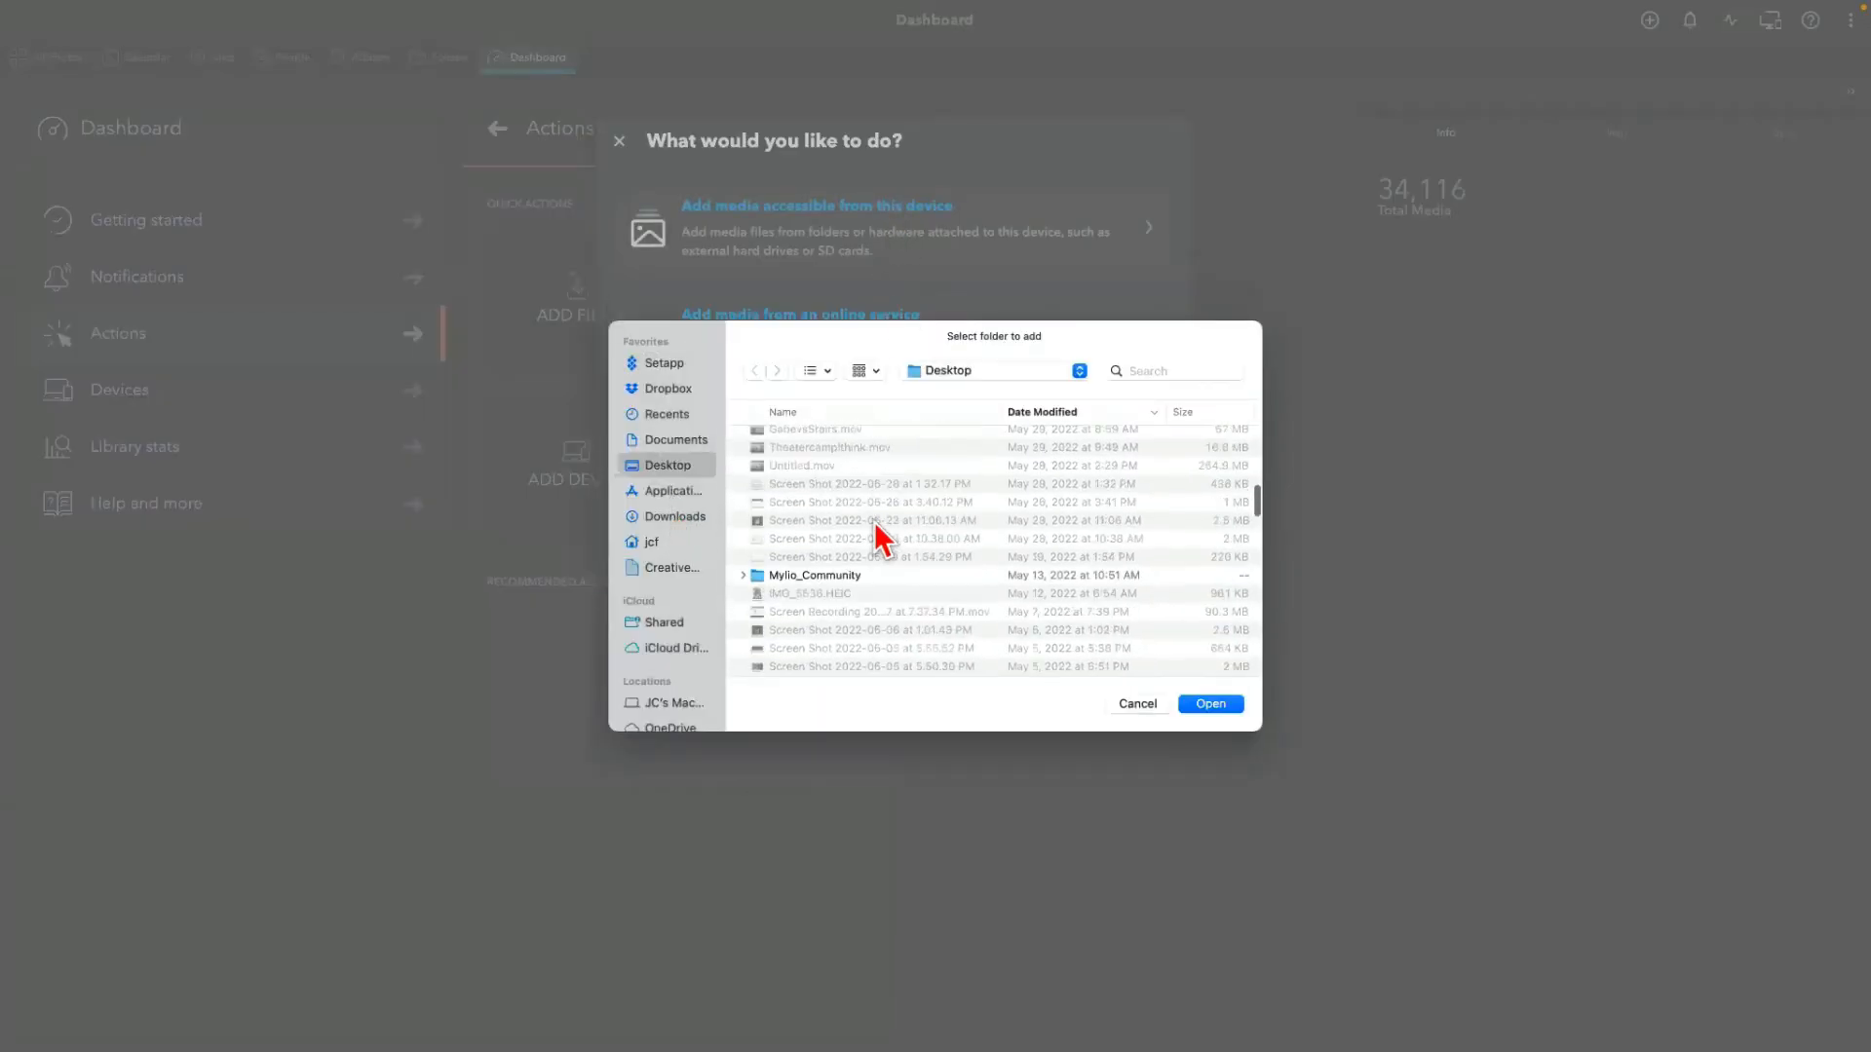
pyautogui.scroll(-10, 835, 539)
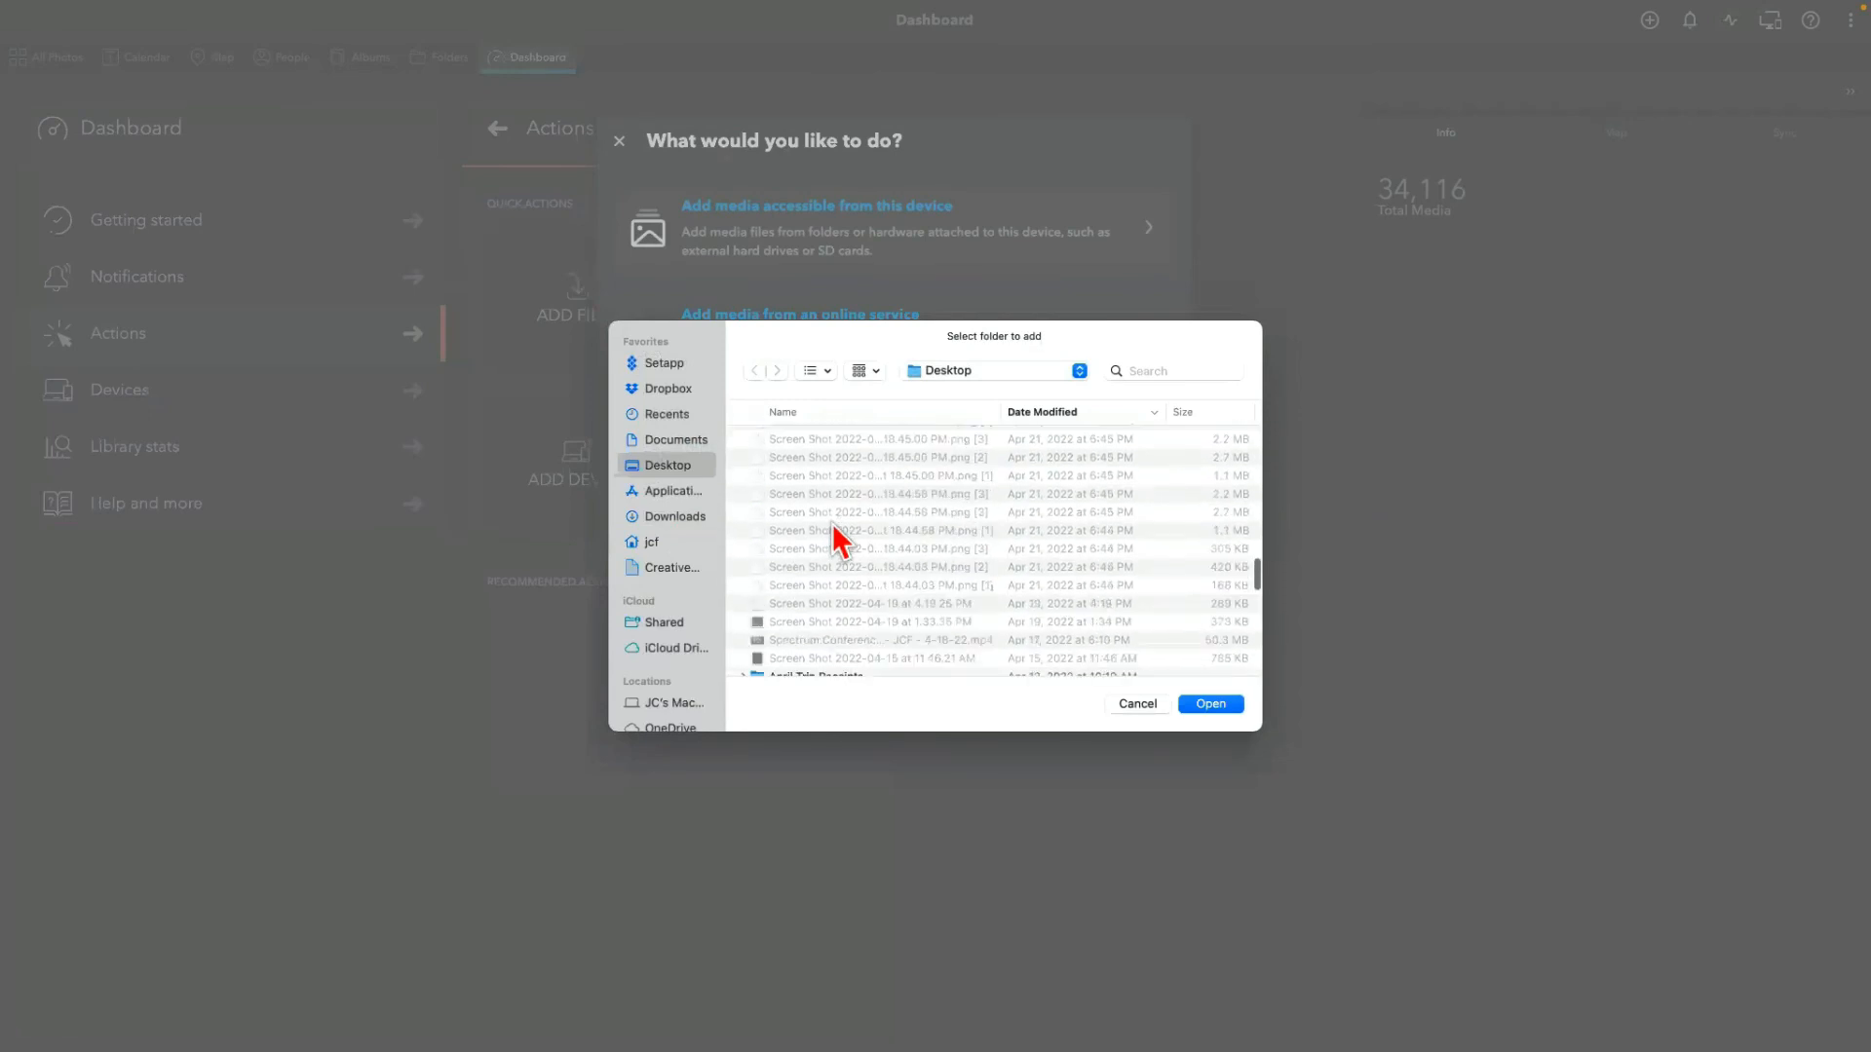
pyautogui.scroll(-15, 833, 542)
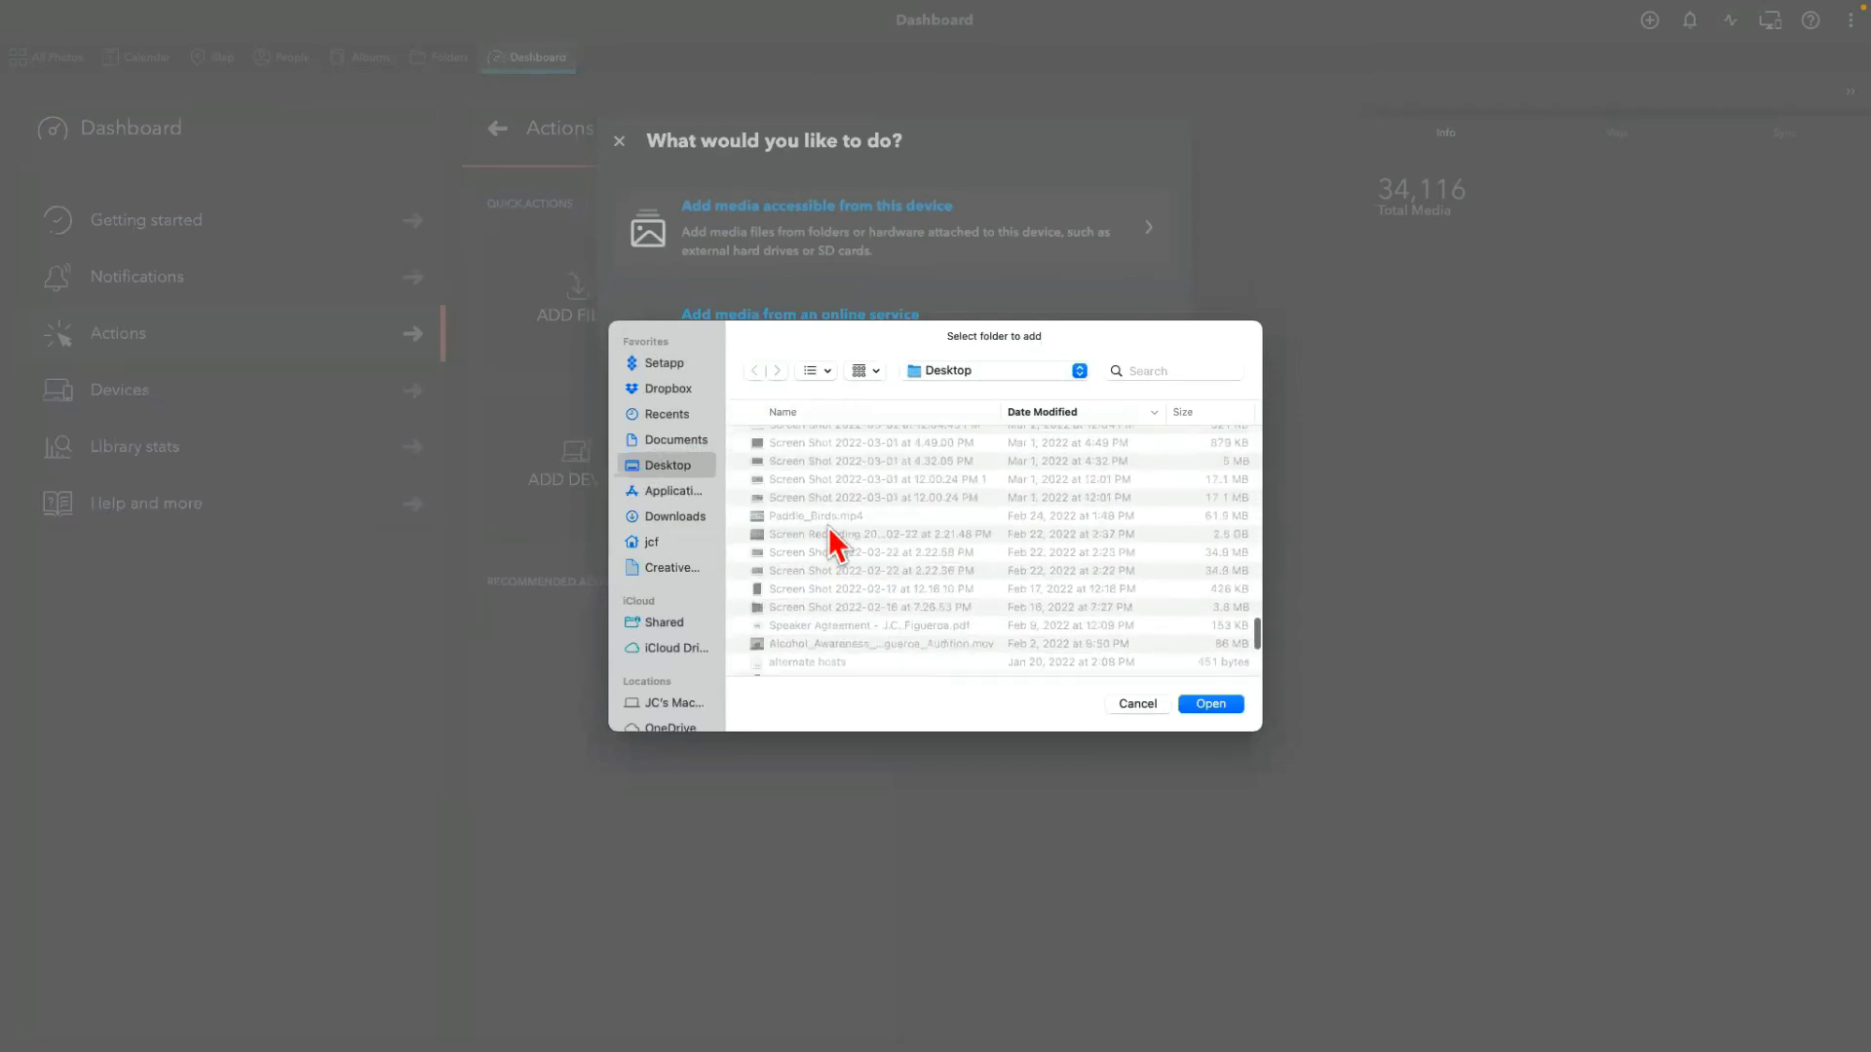
pyautogui.click(826, 586)
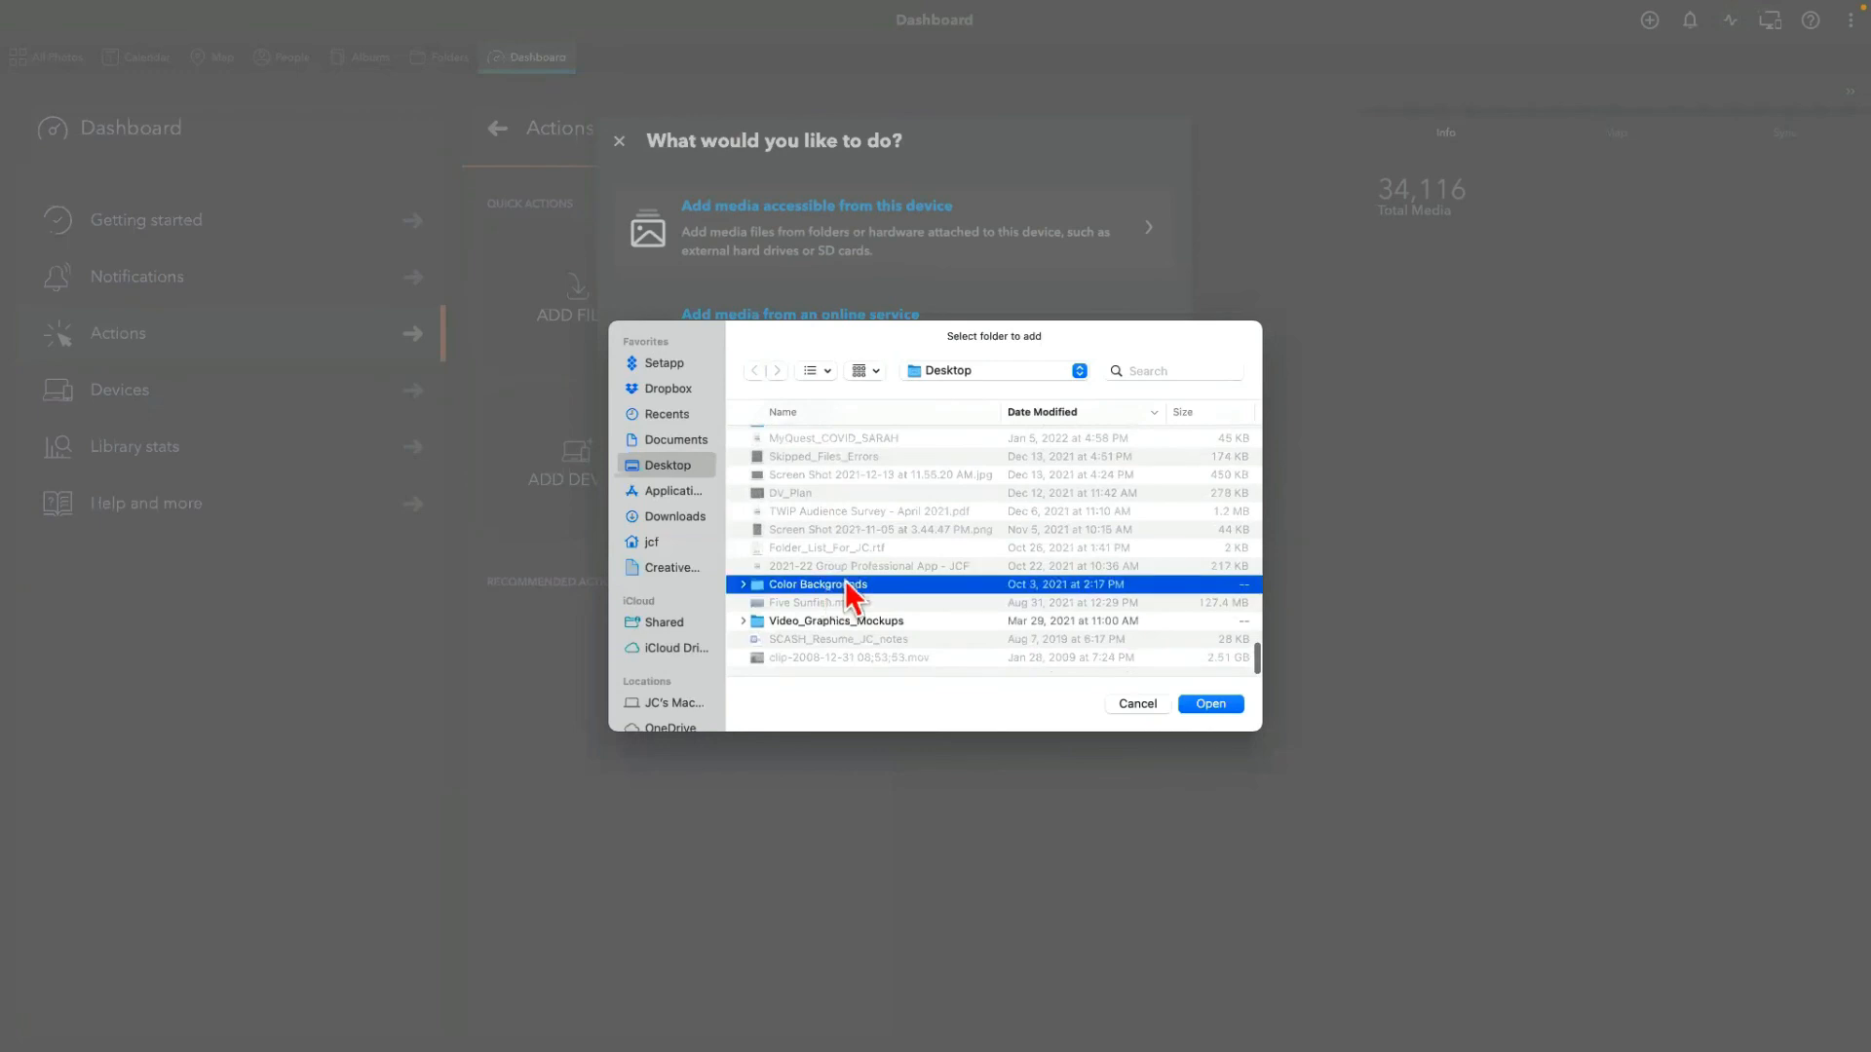
pyautogui.click(1218, 707)
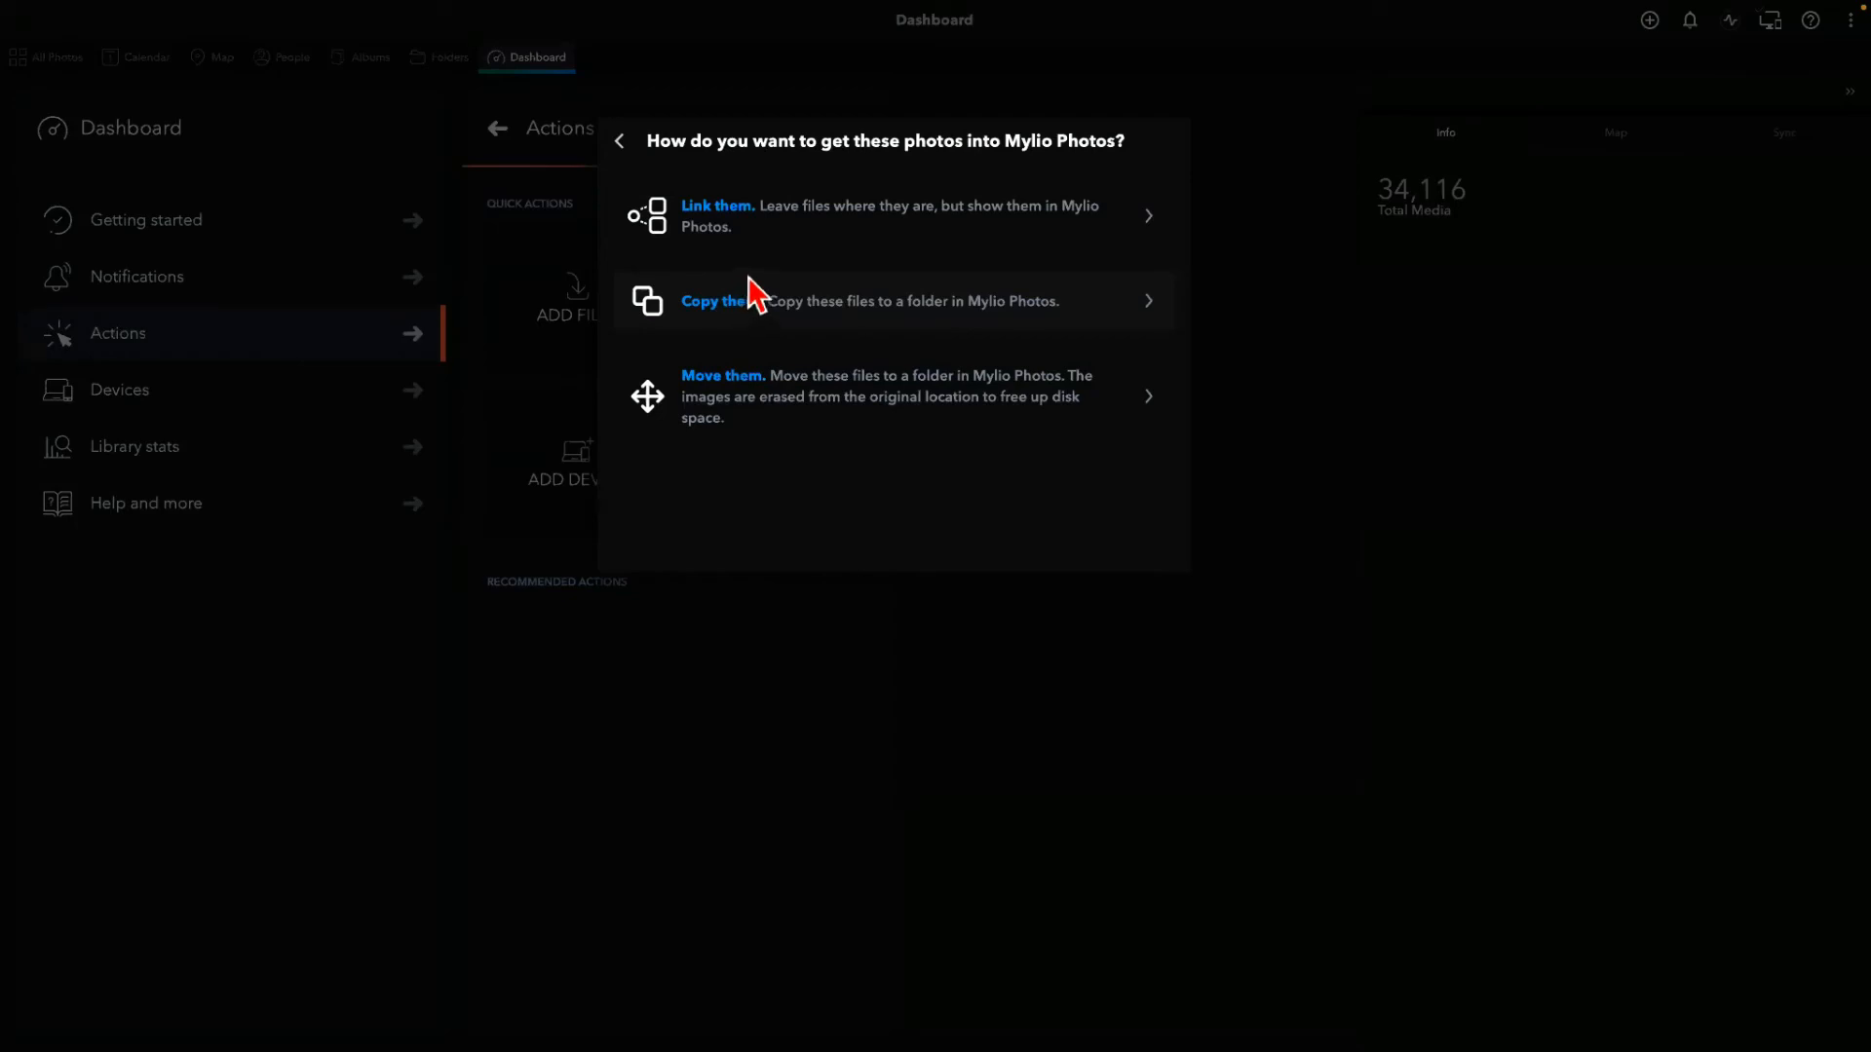
pyautogui.click(621, 141)
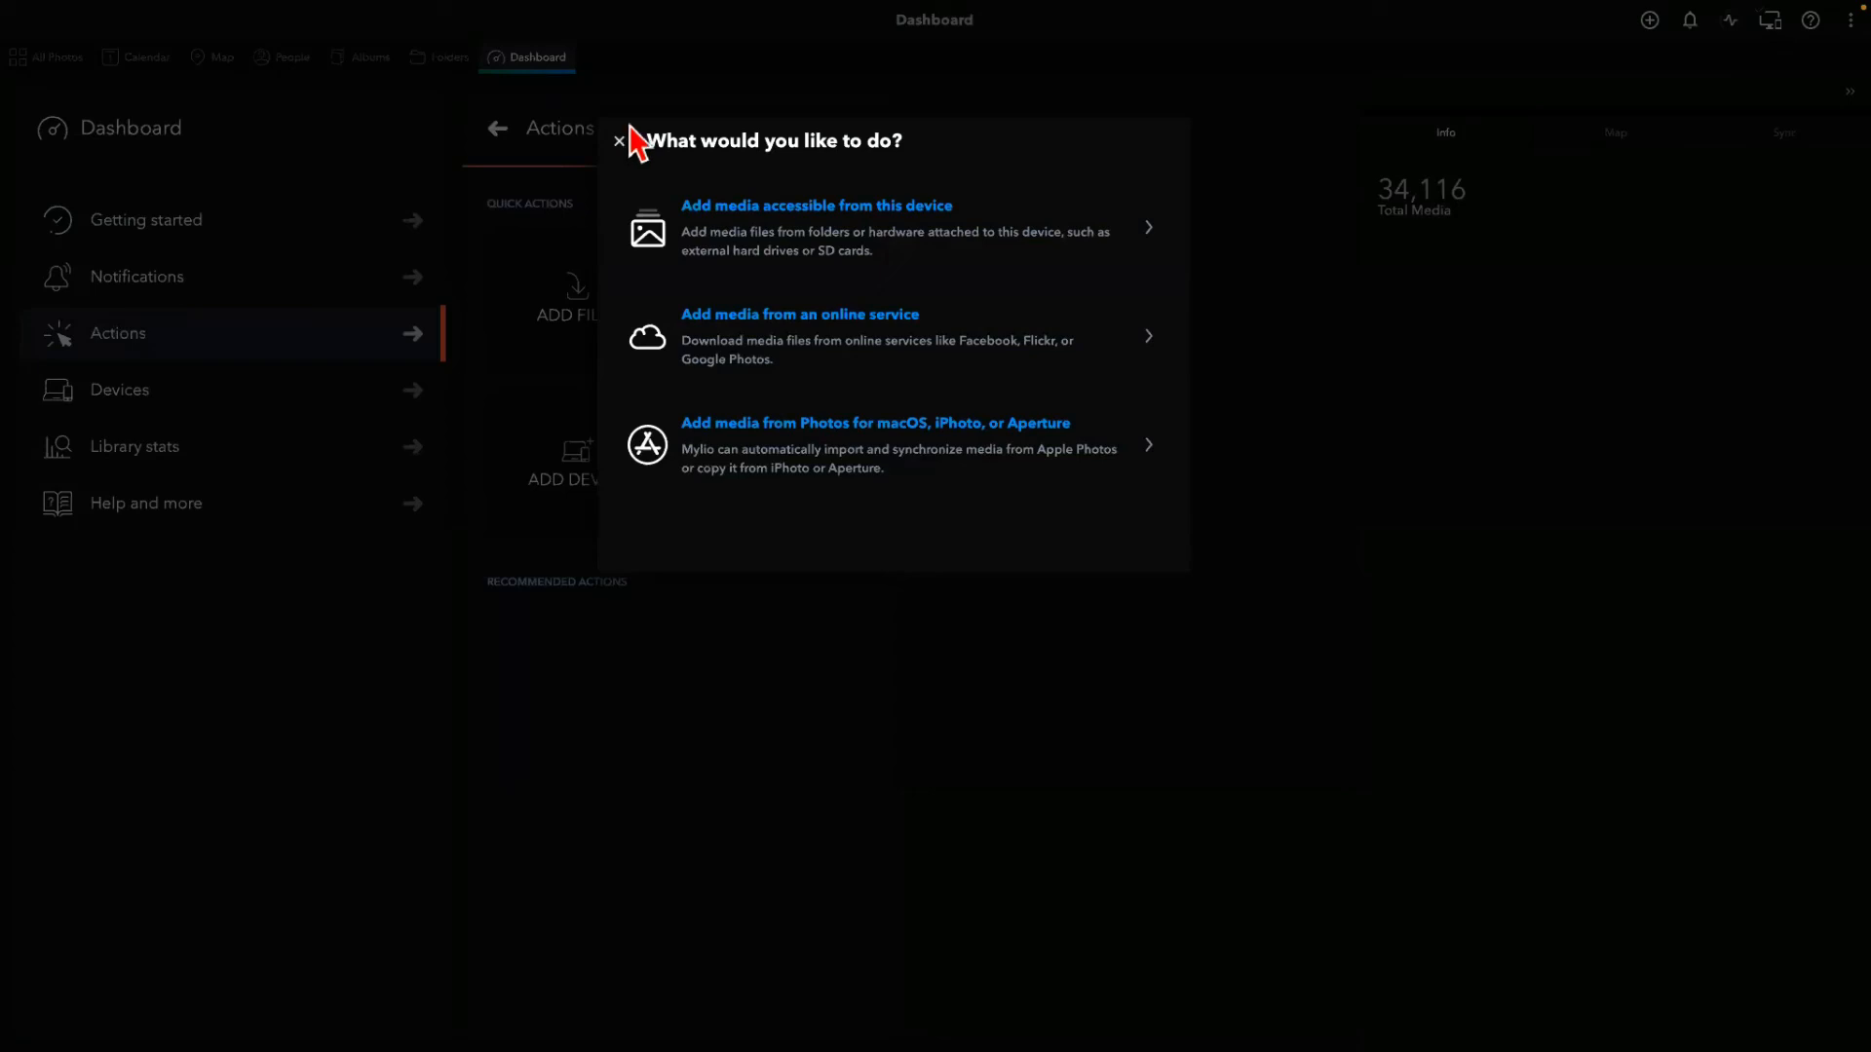
pyautogui.click(620, 142)
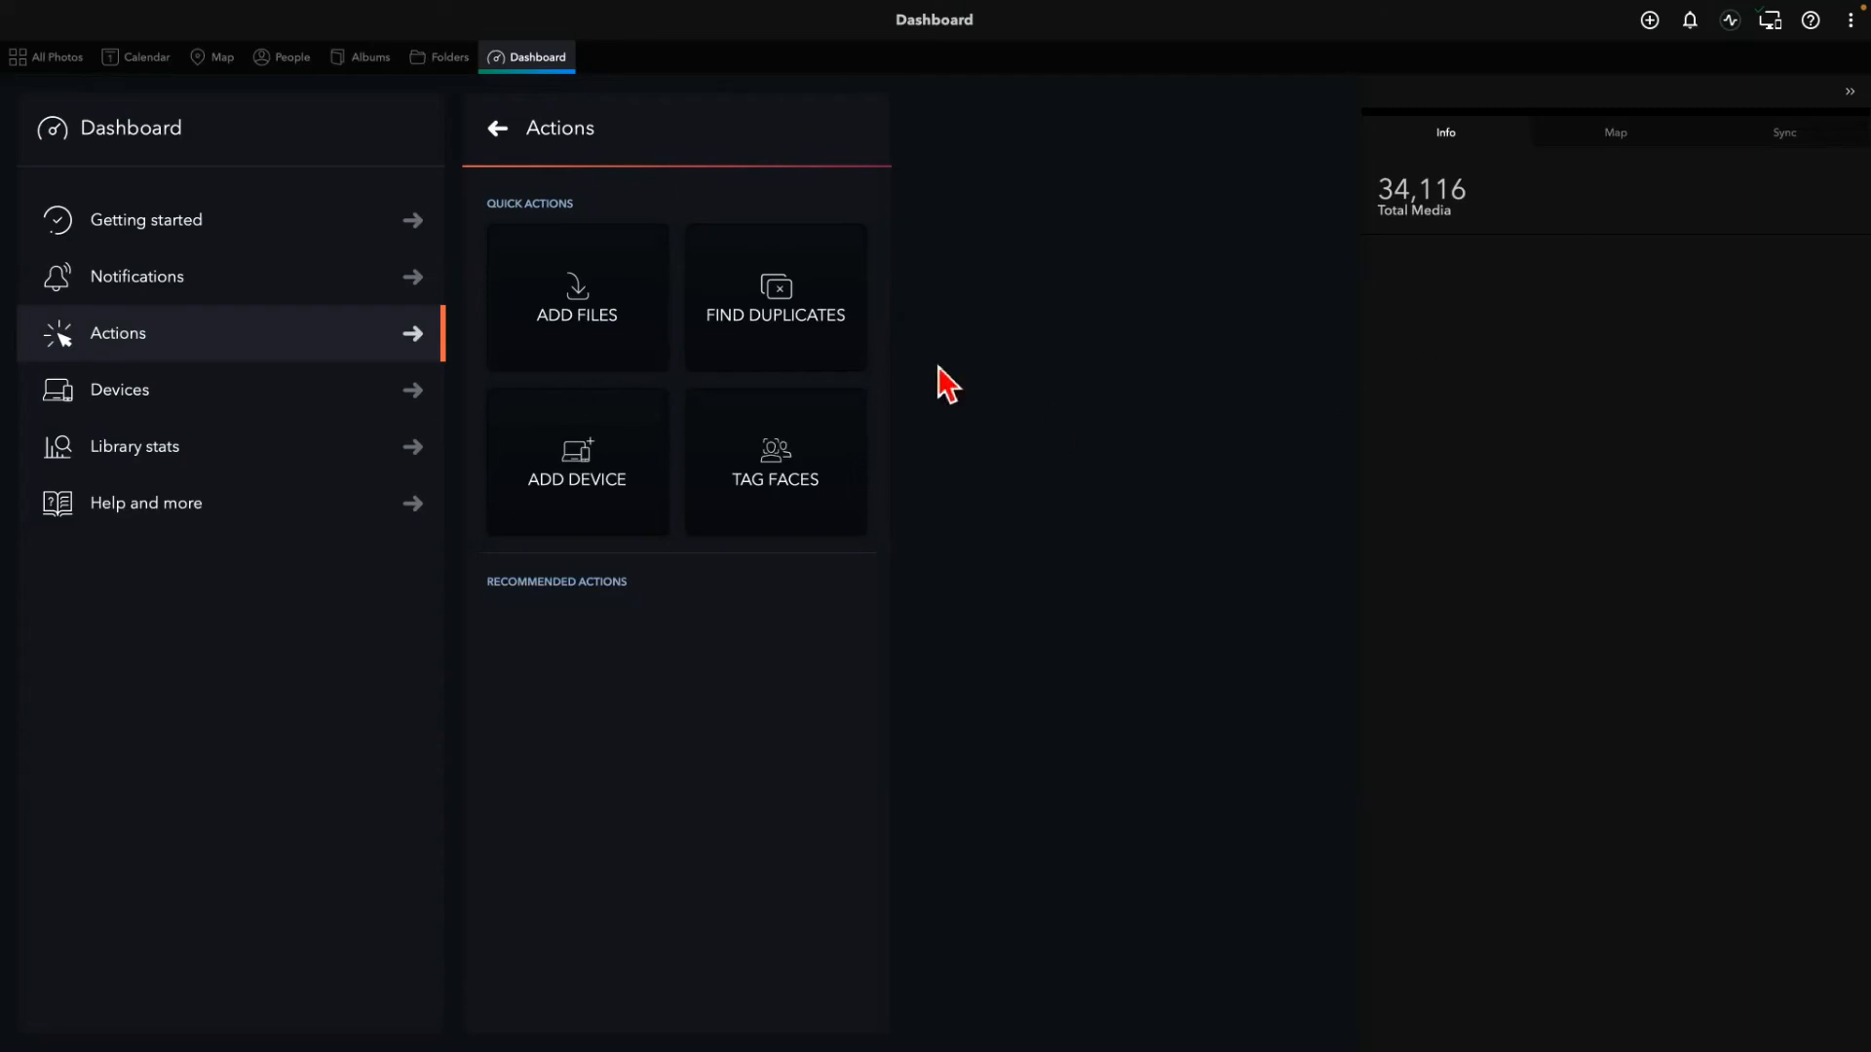
# - Carry a folder from Mylio Pictures to the Trips folder on the Mylio Clipboard, and clear the clipboard without pasting
pyautogui.click(448, 61)
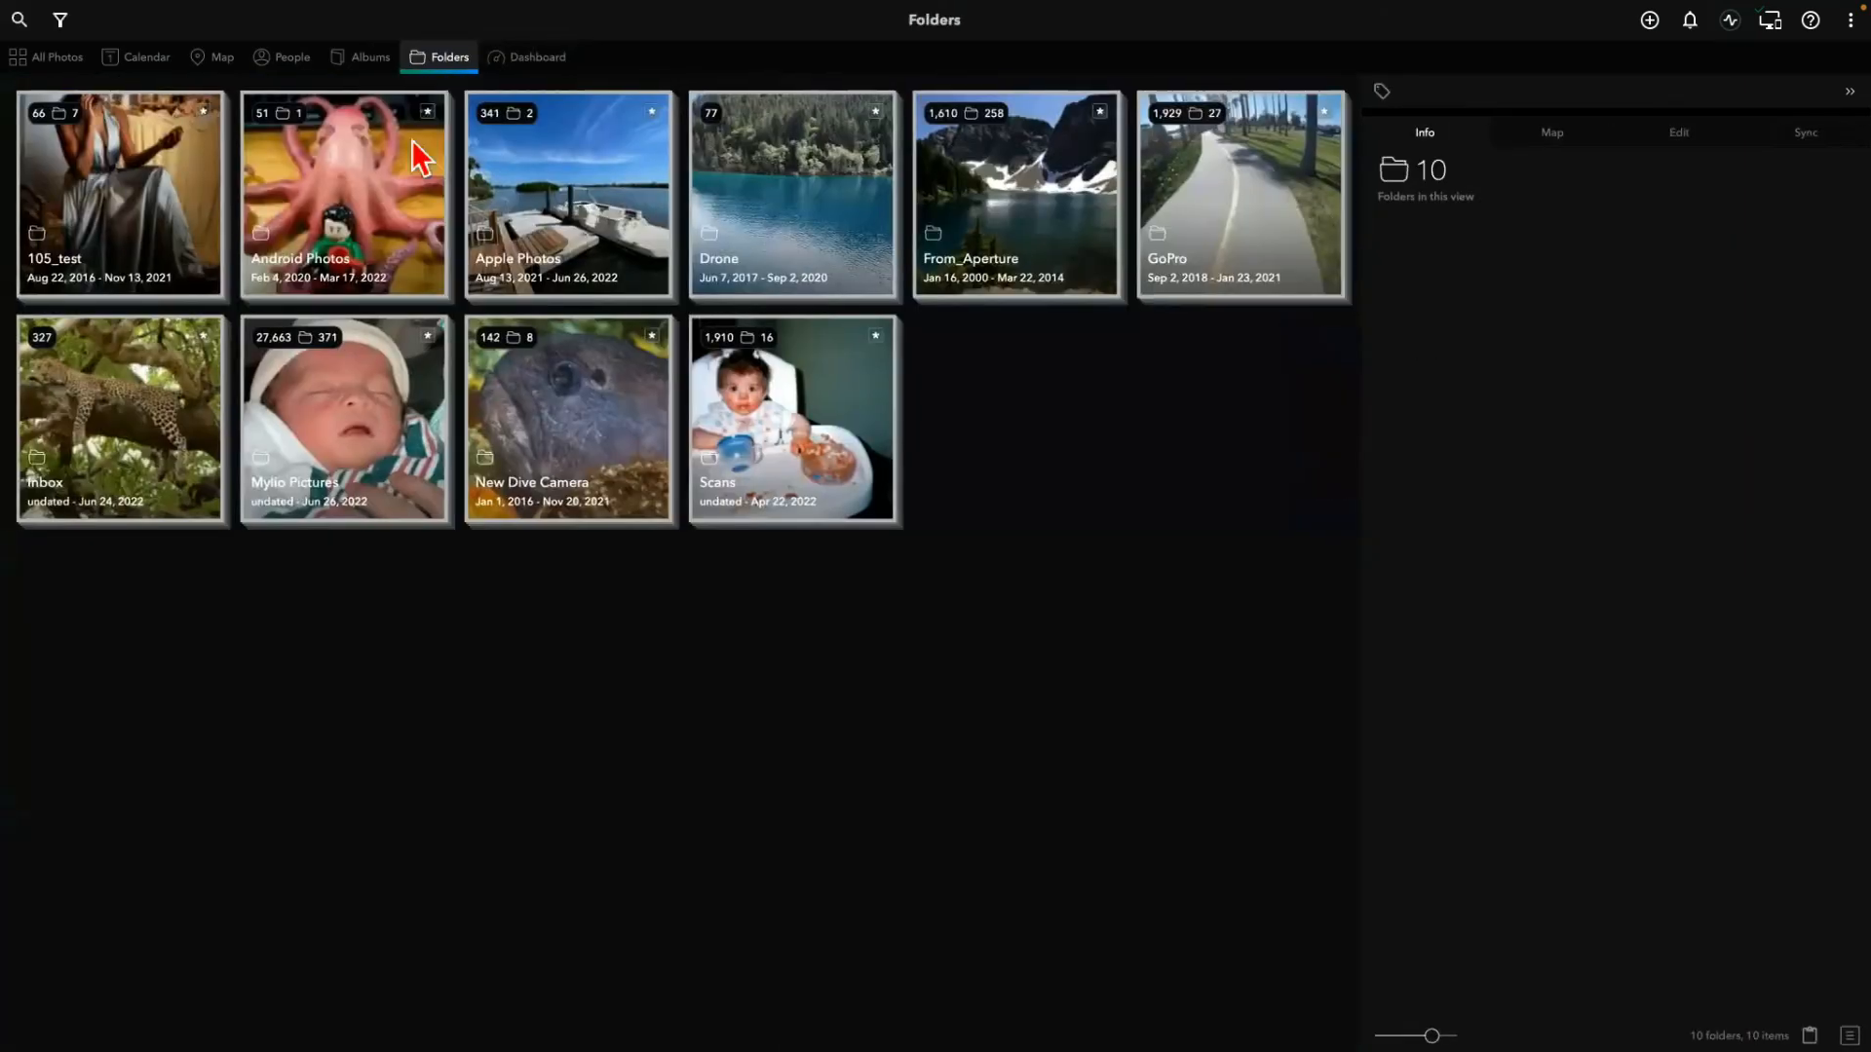
pyautogui.doubleClick(341, 419)
pyautogui.moveTo(353, 203)
pyautogui.mouseDown()
pyautogui.moveTo(618, 769)
pyautogui.moveTo(668, 1002)
pyautogui.moveTo(843, 986)
pyautogui.moveTo(765, 984)
pyautogui.moveTo(735, 1013)
pyautogui.mouseUp()
pyautogui.doubleClick(1052, 658)
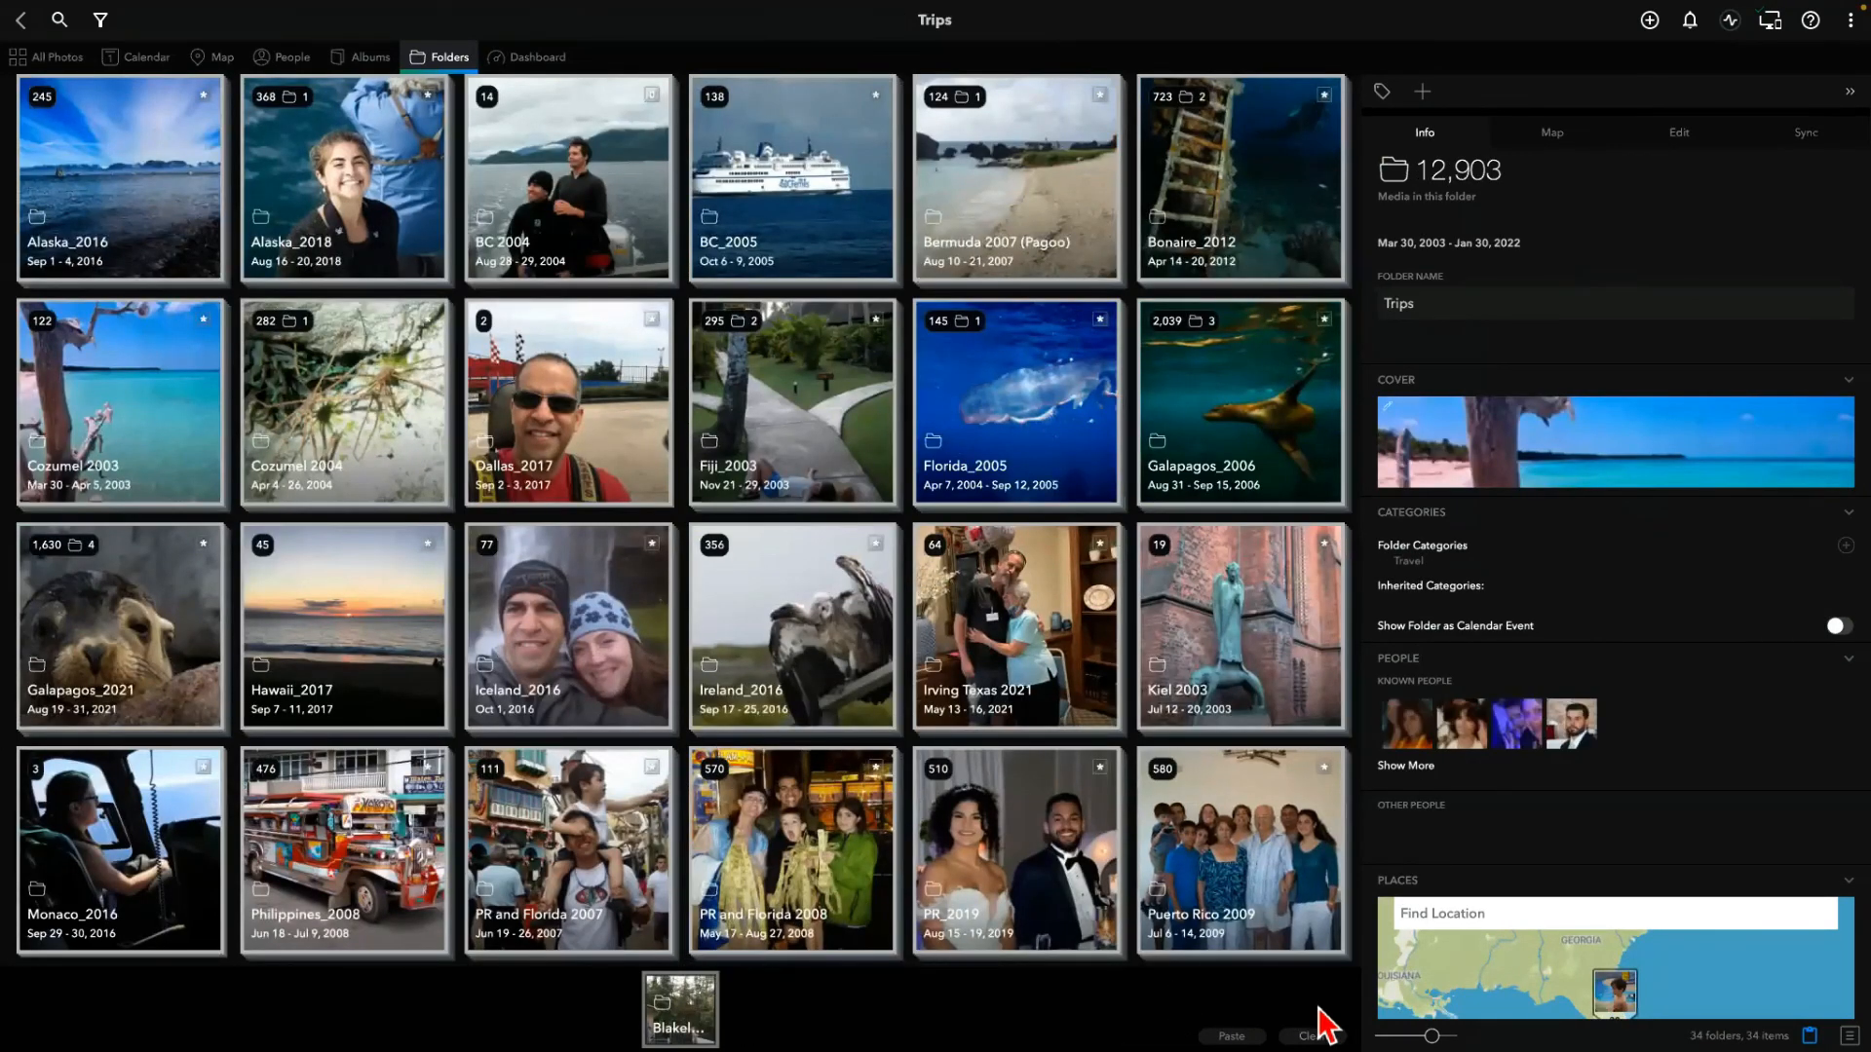
pyautogui.click(1311, 1034)
# - Open the Alaska_2018 folder and select the run of items from Unknown Camera-24 through Apple- iPhone 8 Plus-9
pyautogui.doubleClick(349, 222)
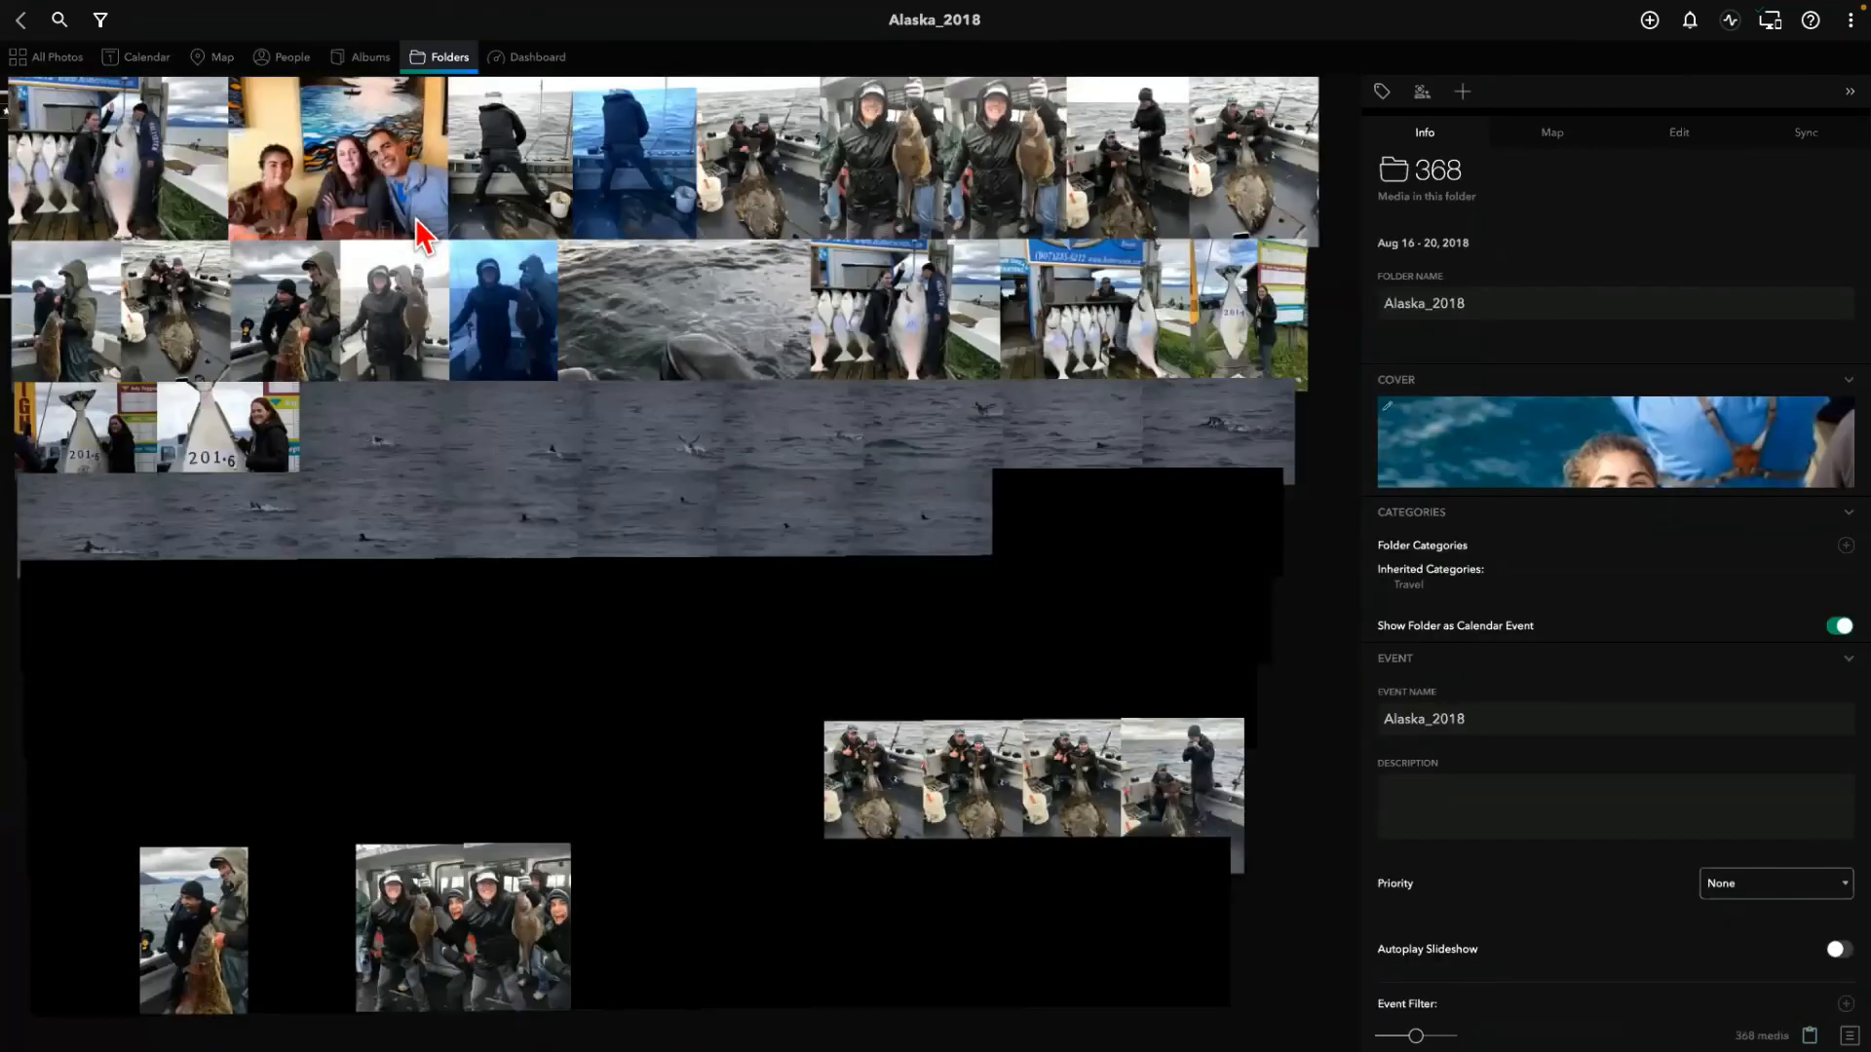
pyautogui.doubleClick(417, 232)
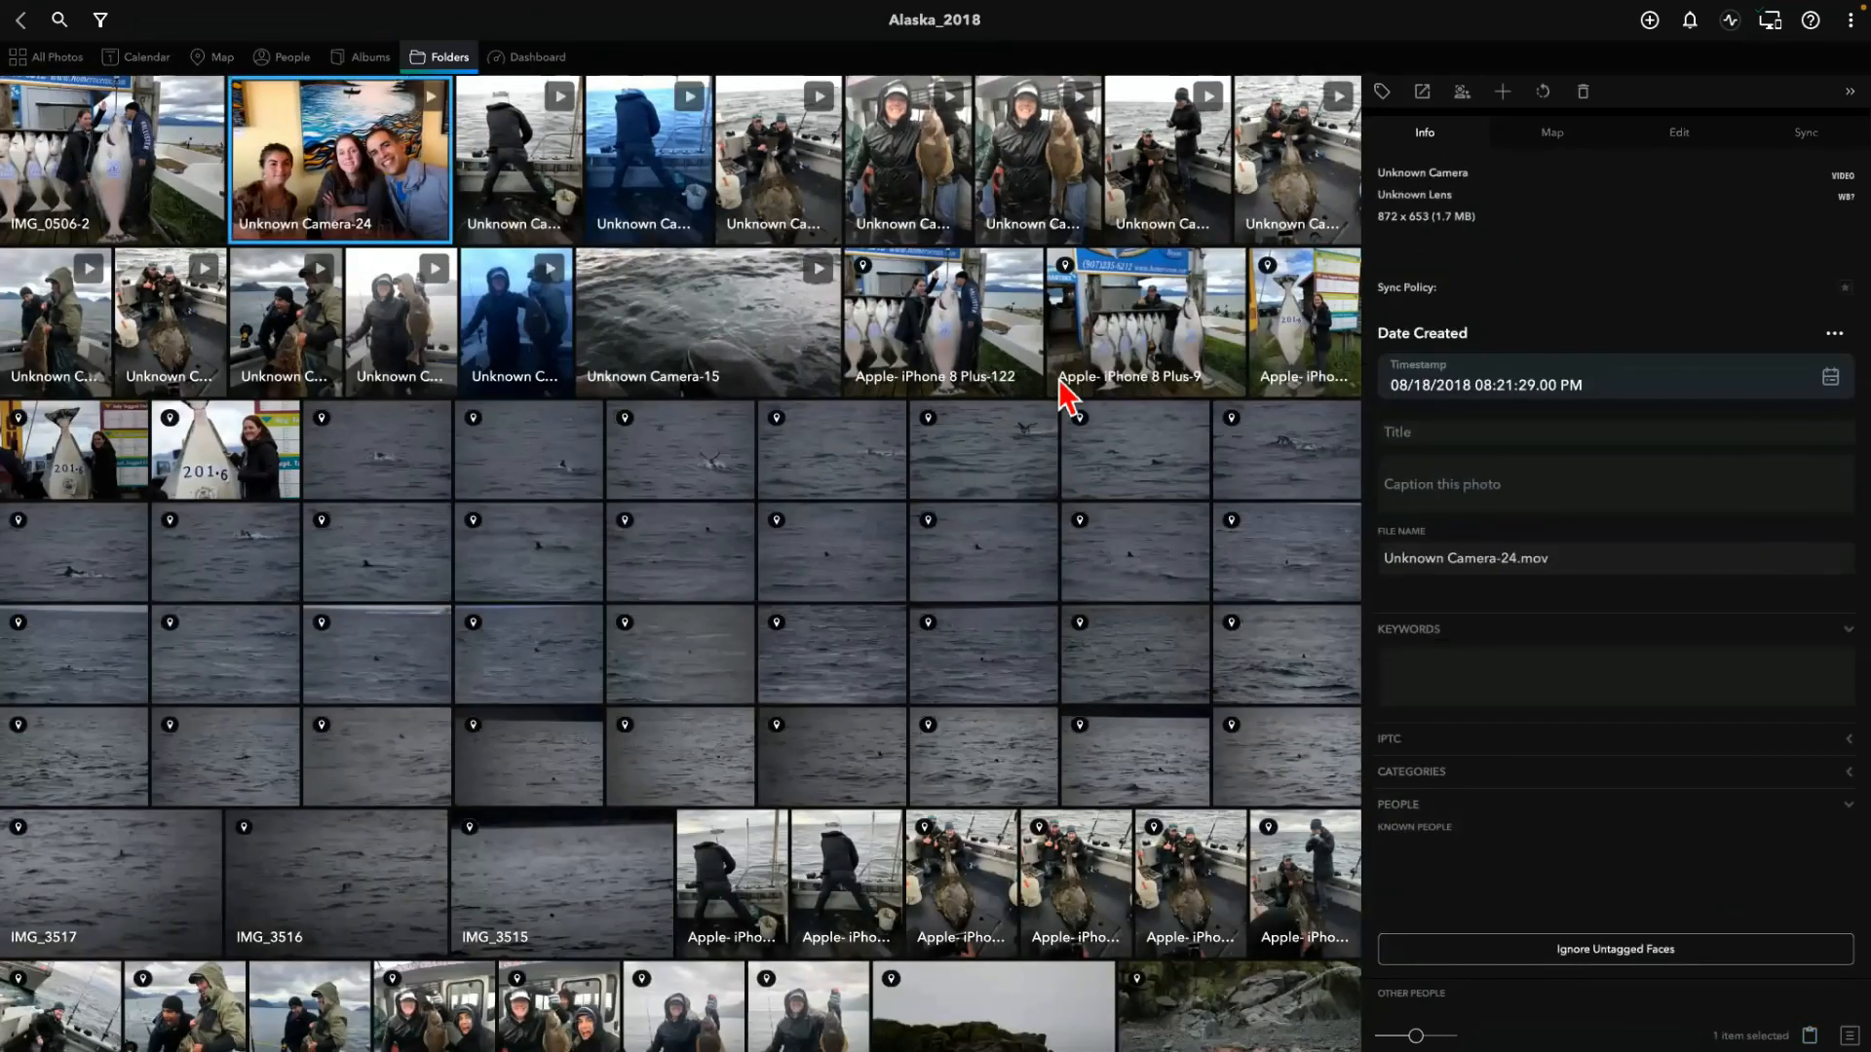
pyautogui.keyDown('shift'); pyautogui.click(1061, 380); pyautogui.keyUp('shift')
# - Try moving the selected Alaska_2018 items to another folder, browse destinations up to the Mylio root, cancel, and drop the multiple selection
pyautogui.rightClick(1180, 308)
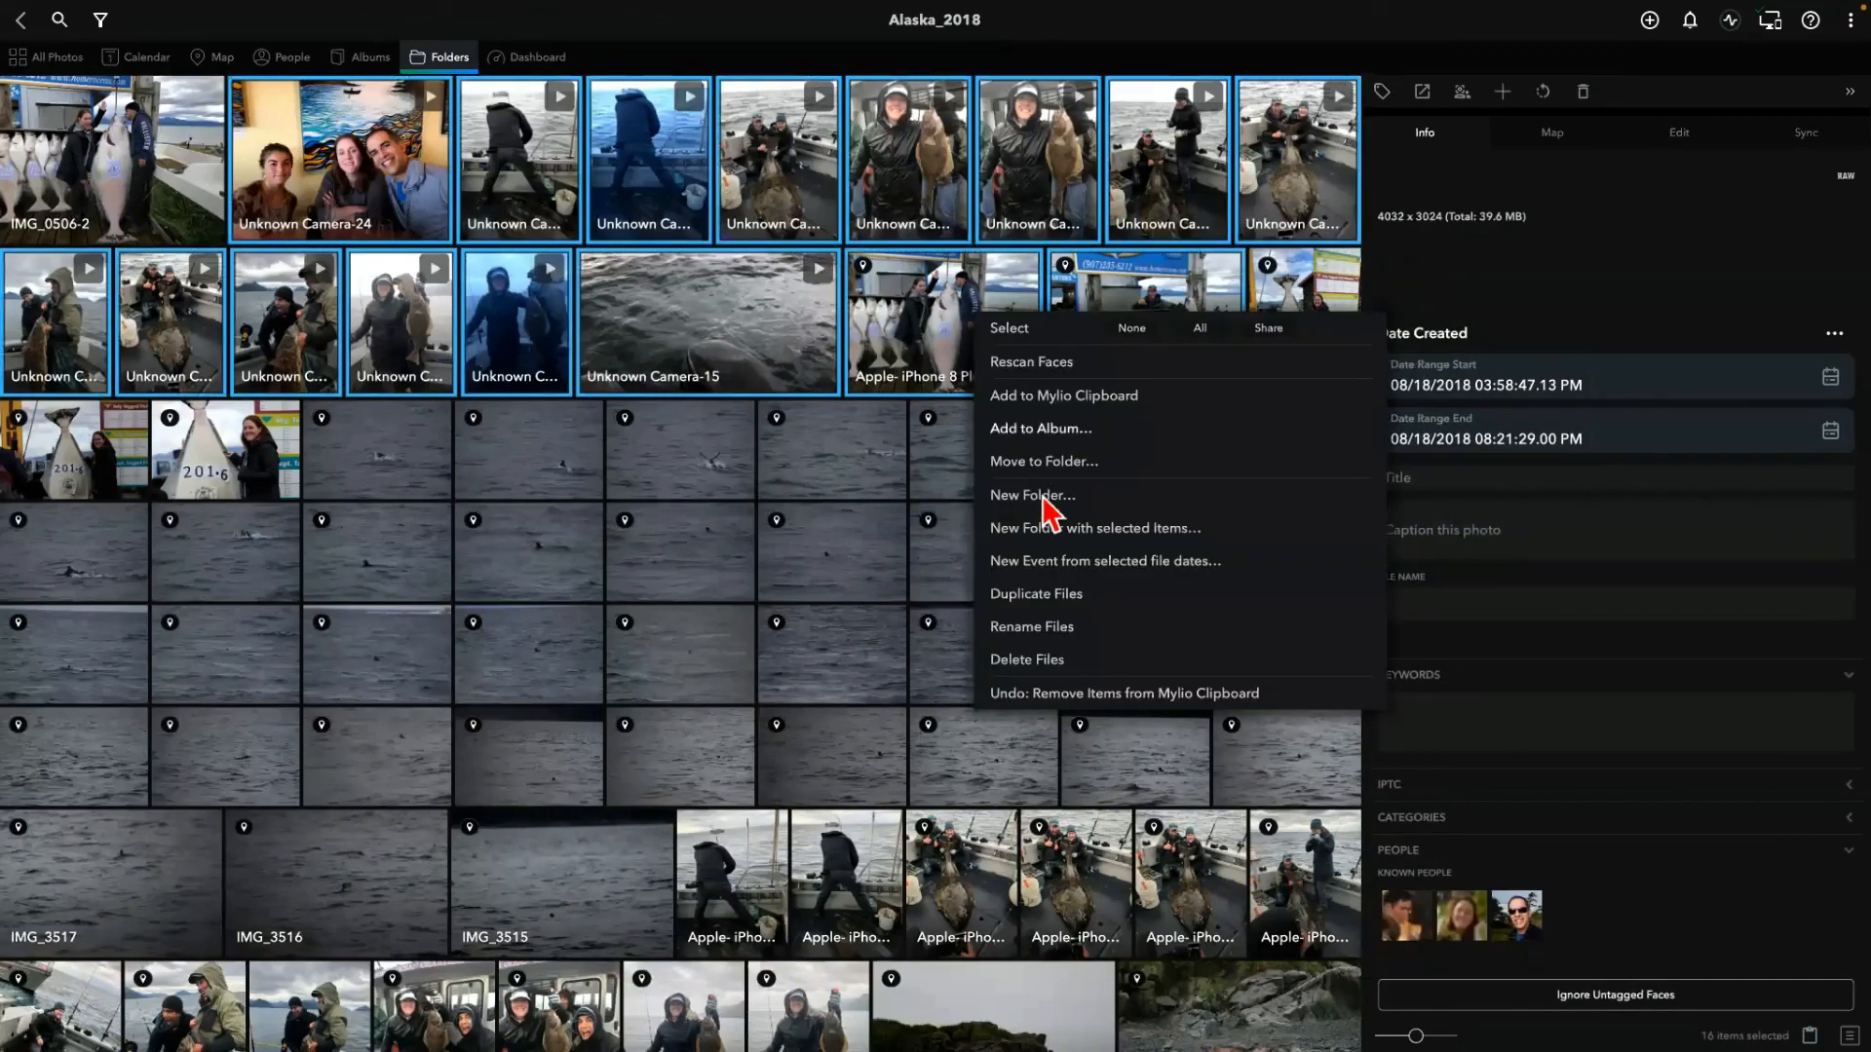
pyautogui.click(1056, 466)
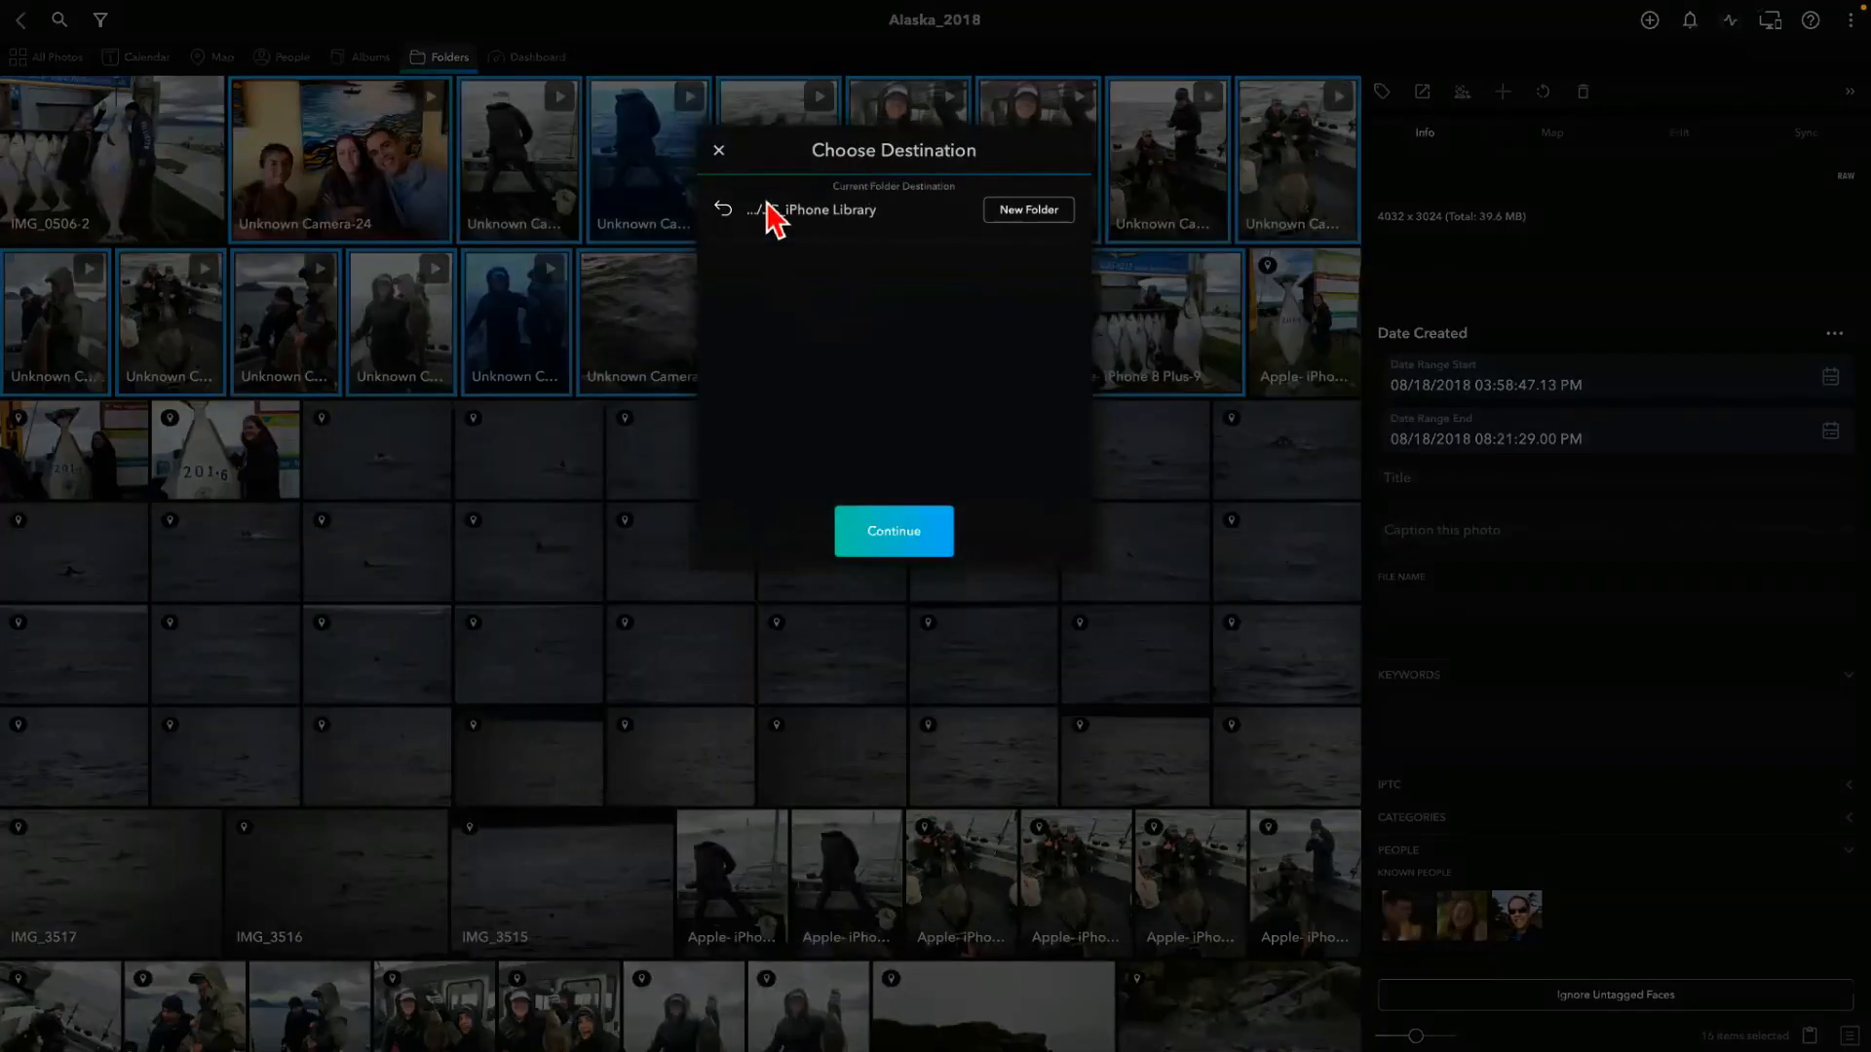
pyautogui.click(725, 215)
pyautogui.click(725, 214)
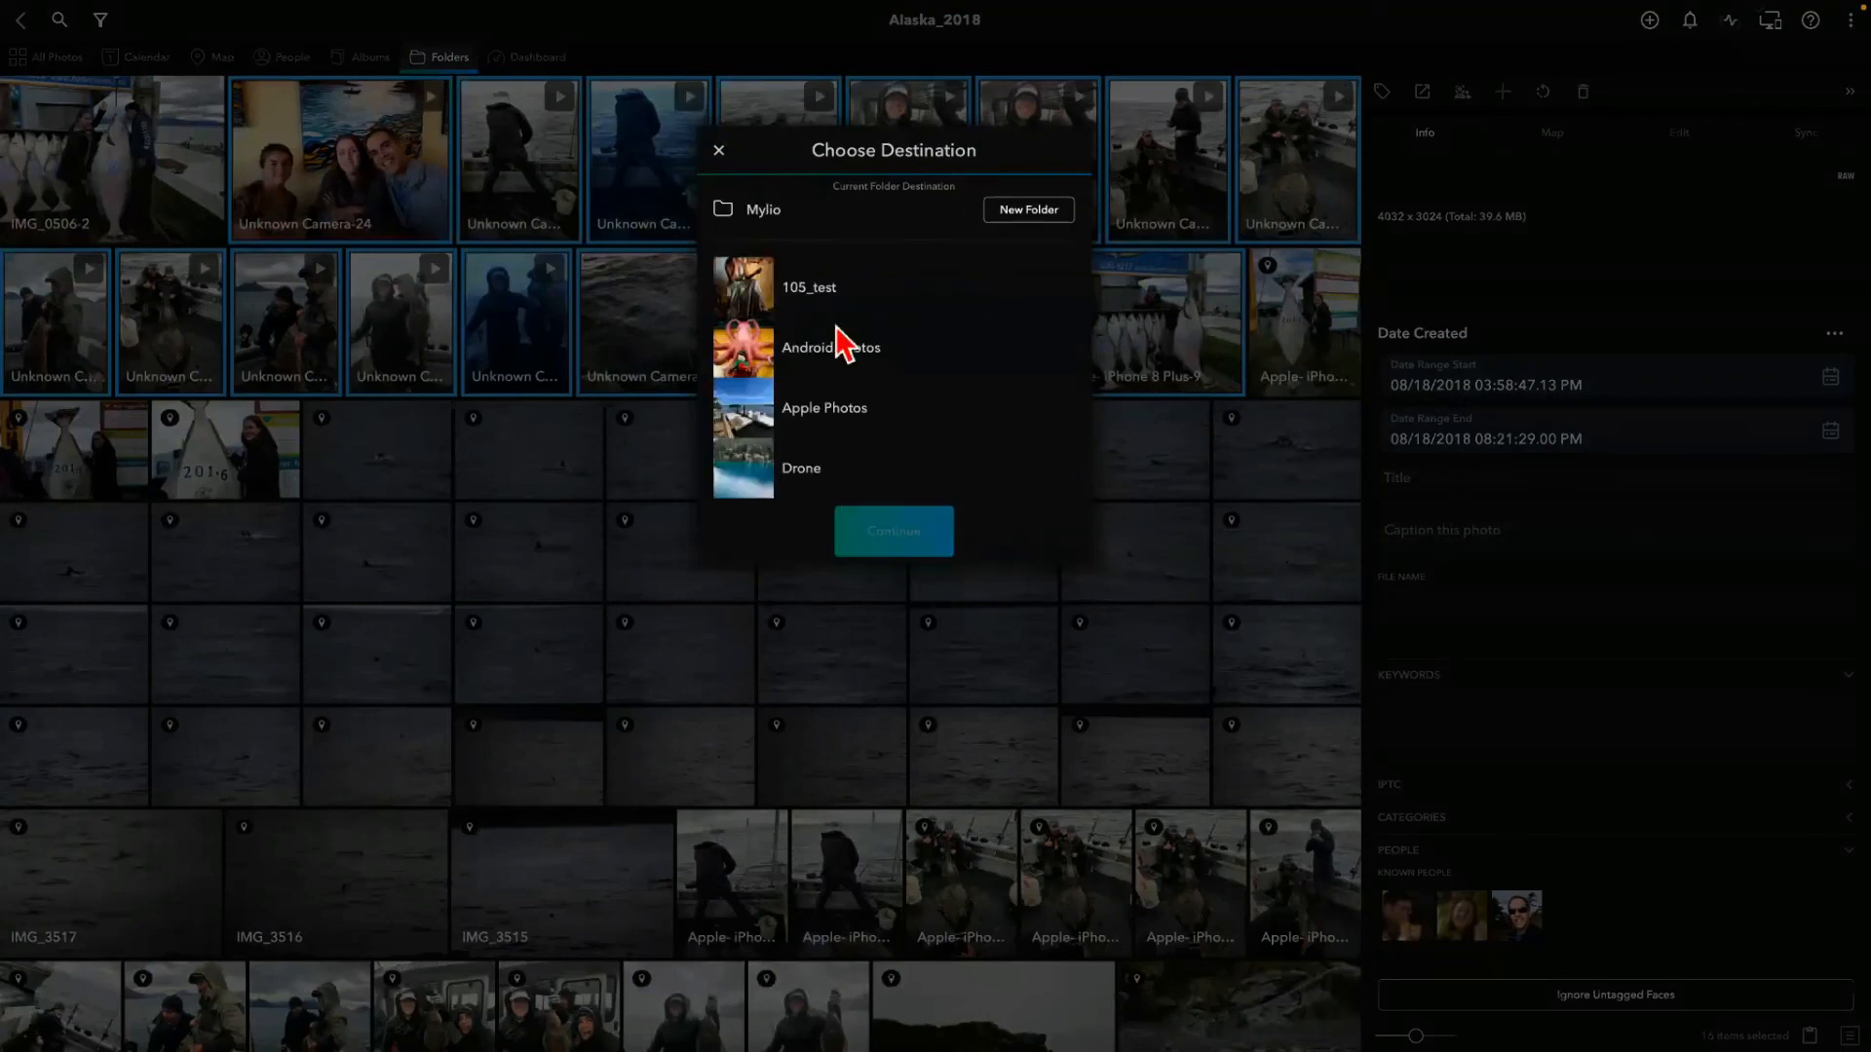
pyautogui.click(719, 152)
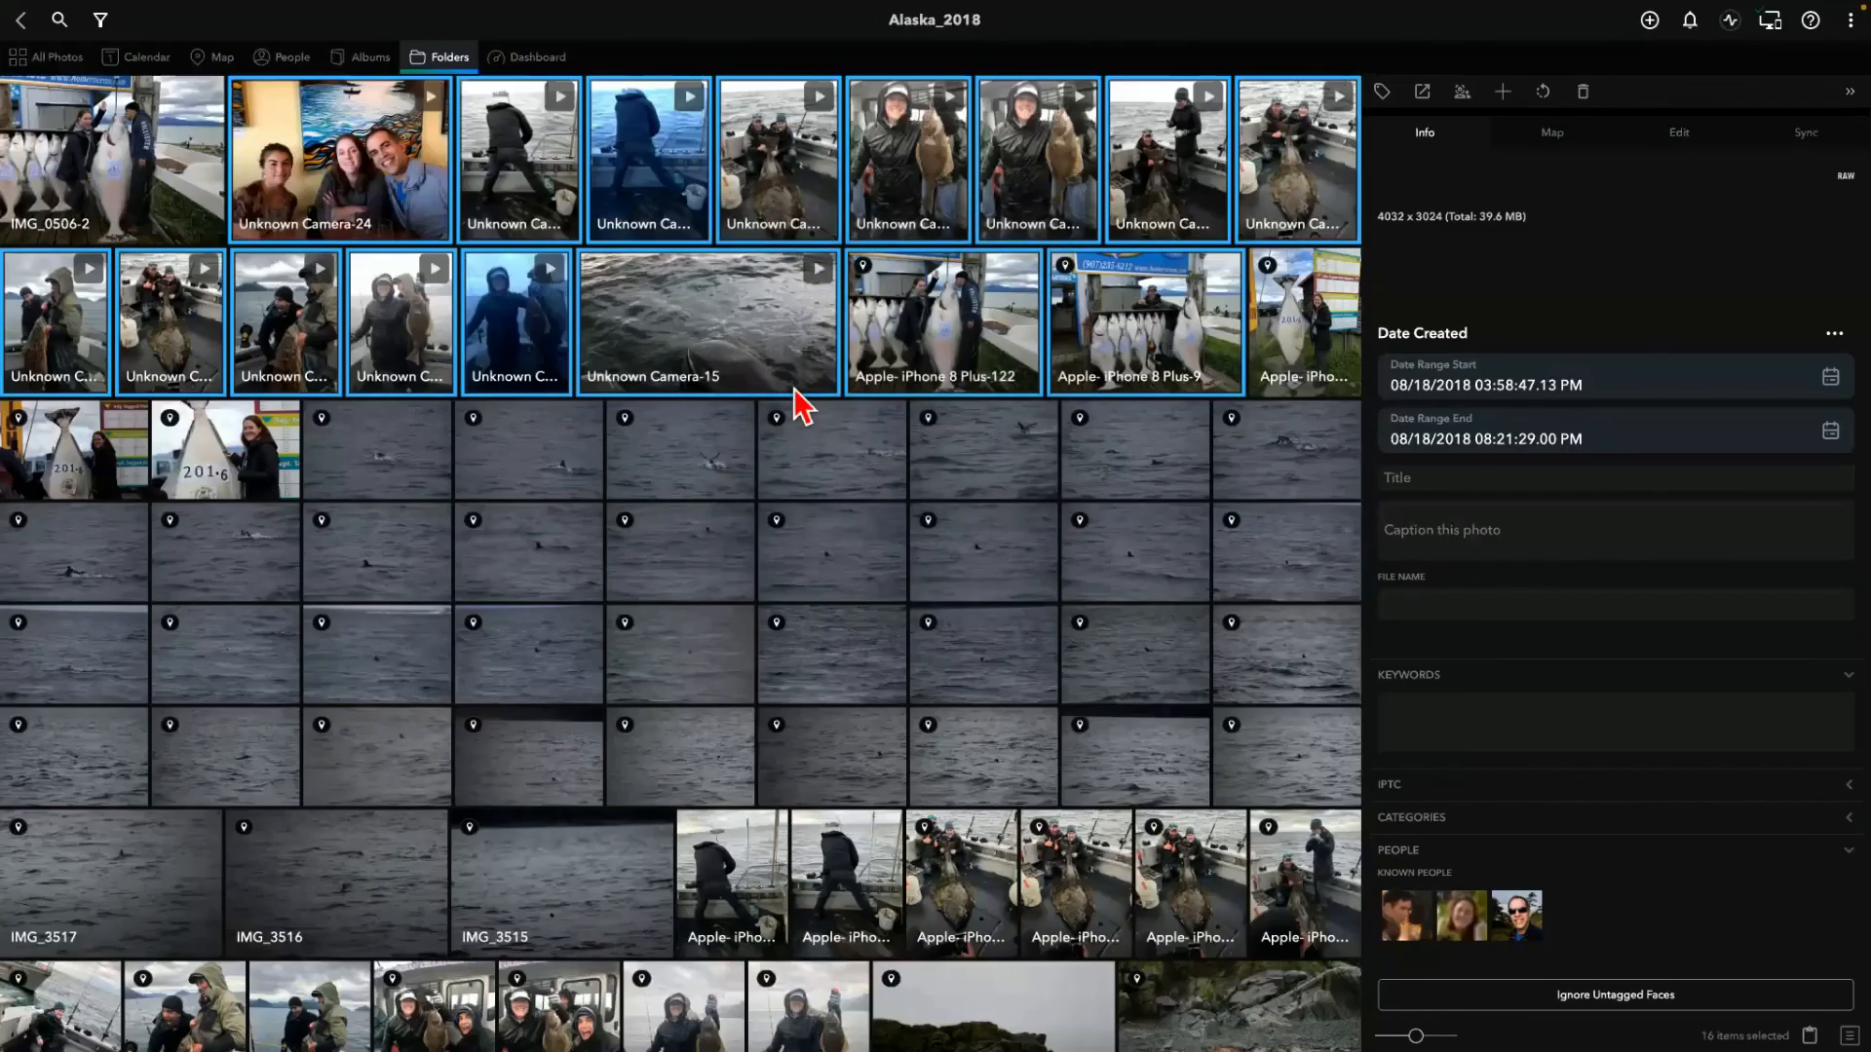
pyautogui.click(848, 492)
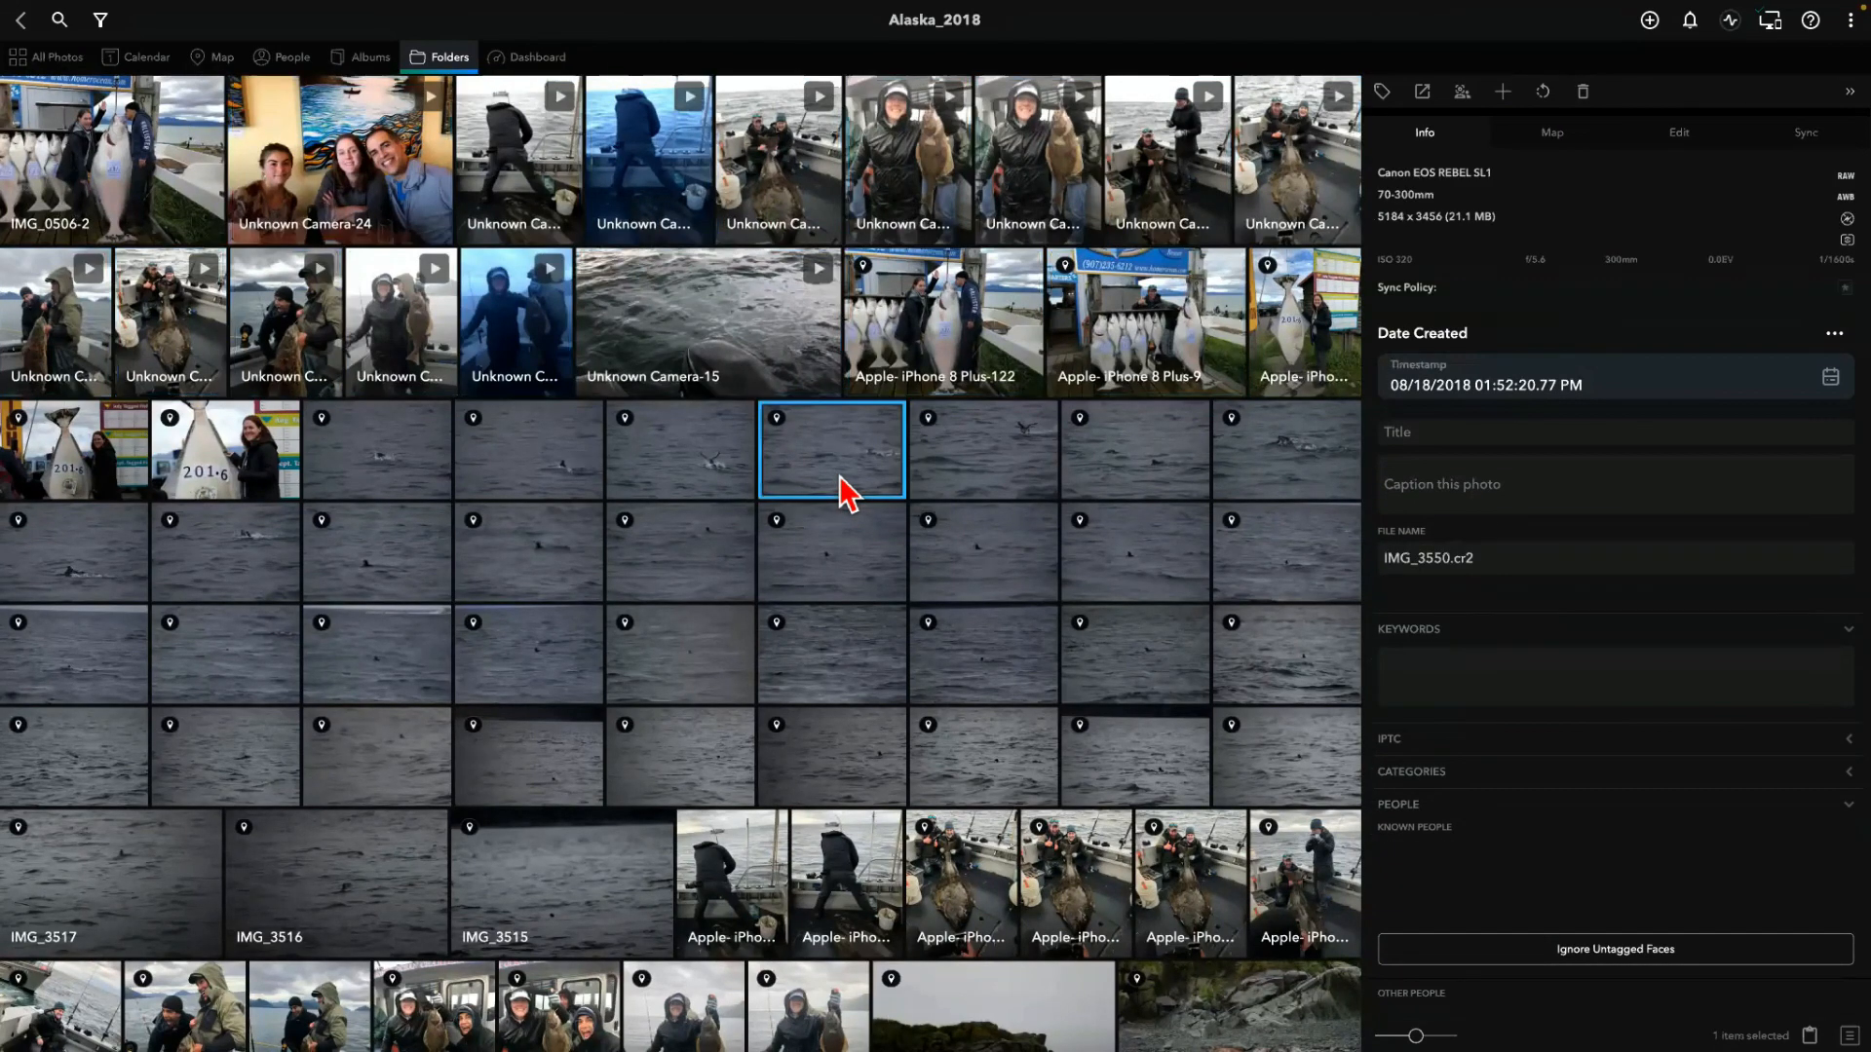